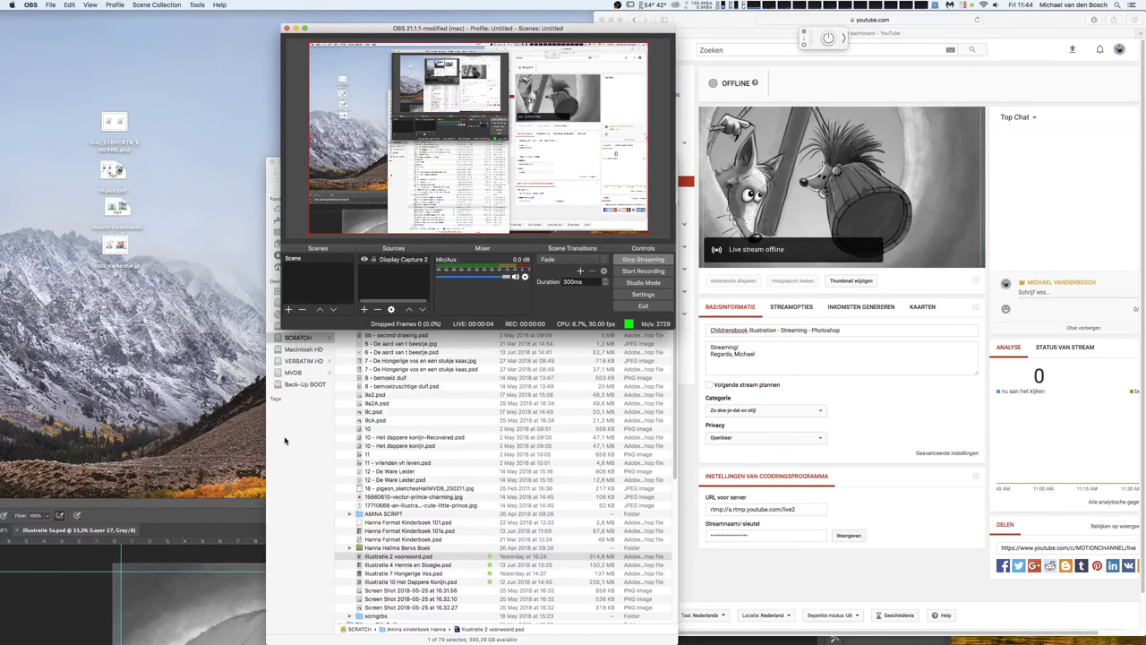
# - Start the YouTube stream, switching between the stream dashboard and the Photoshop illustration
pyautogui.click(976, 19)
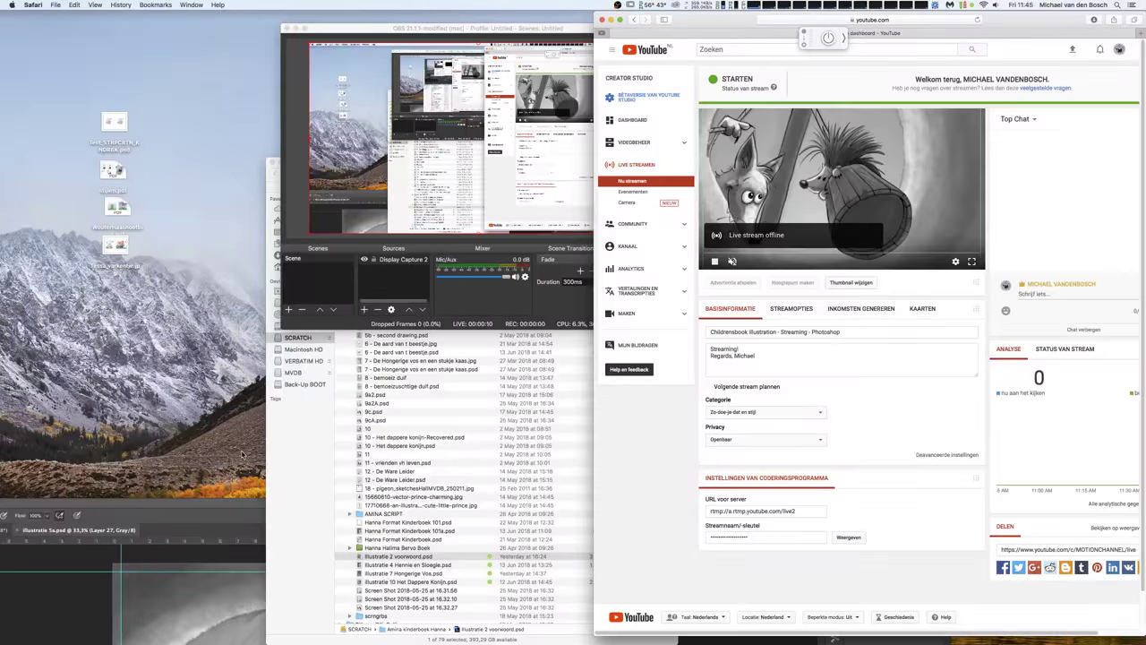
pyautogui.click(204, 506)
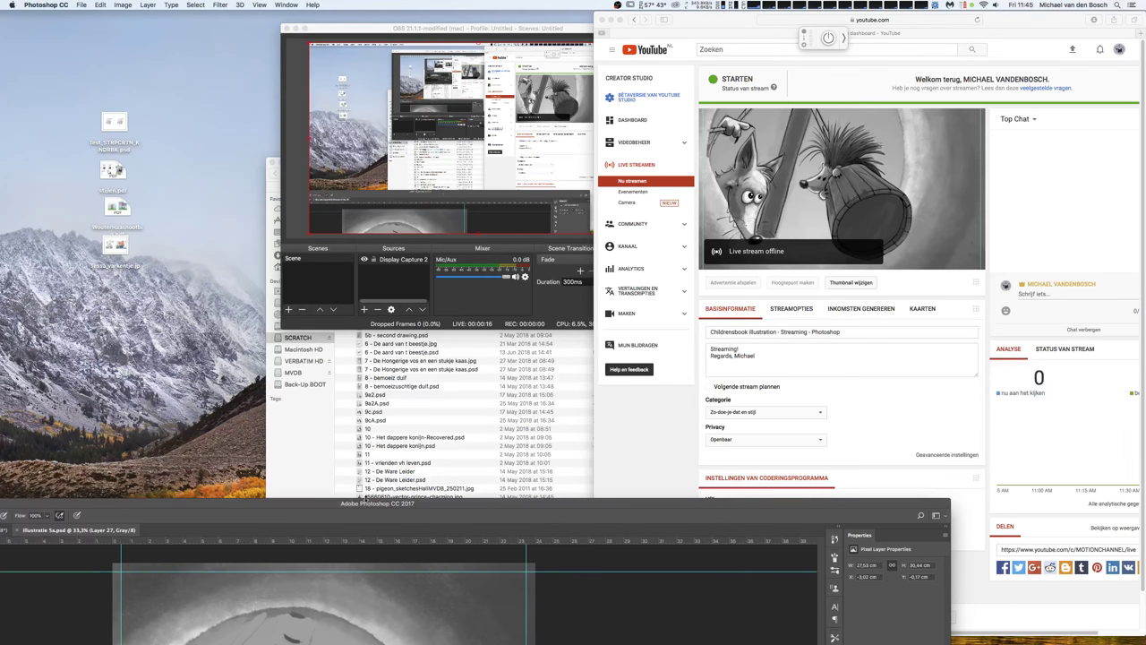
pyautogui.doubleClick(449, 510)
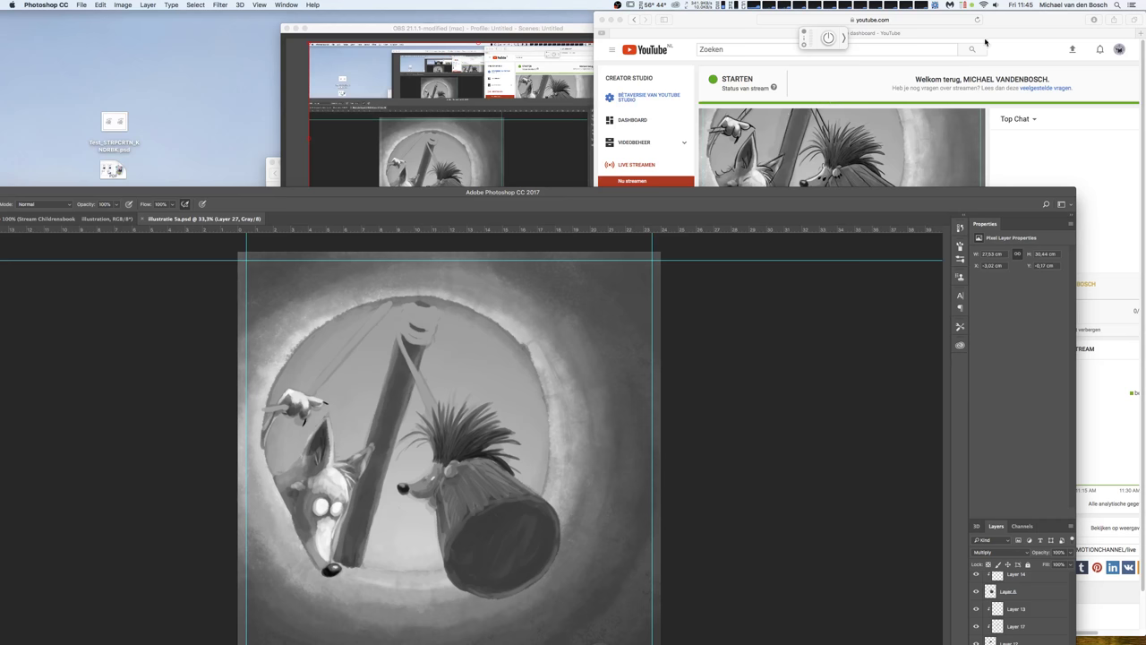
pyautogui.click(977, 20)
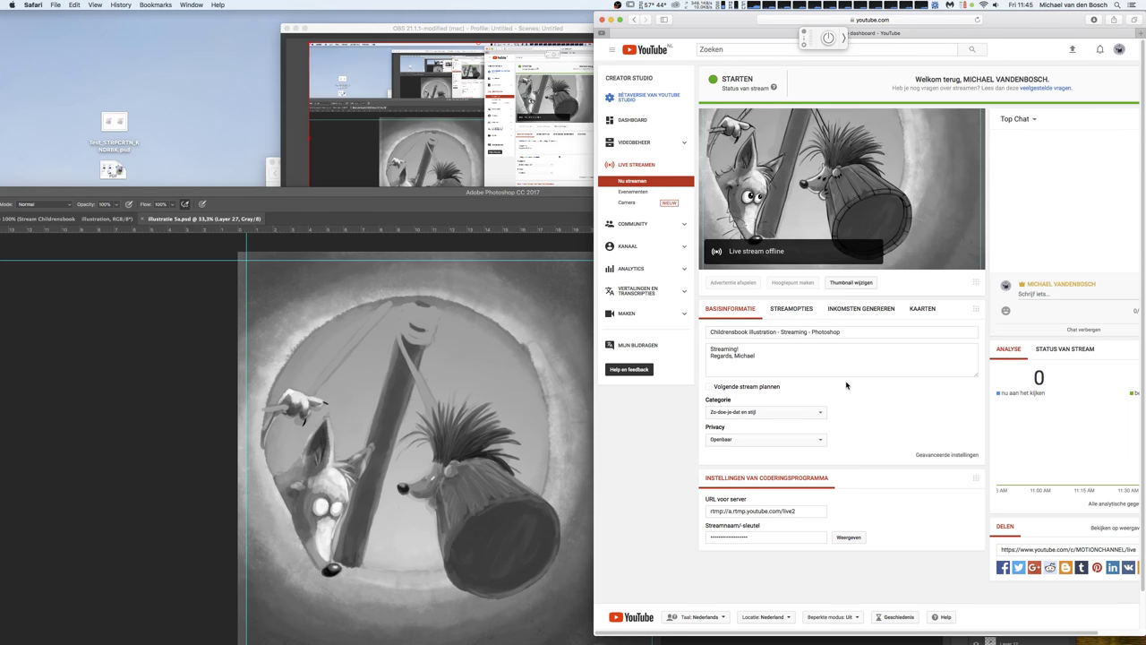
# - Move the Photoshop window lower on screen and expand it to fill the screen
pyautogui.click(555, 194)
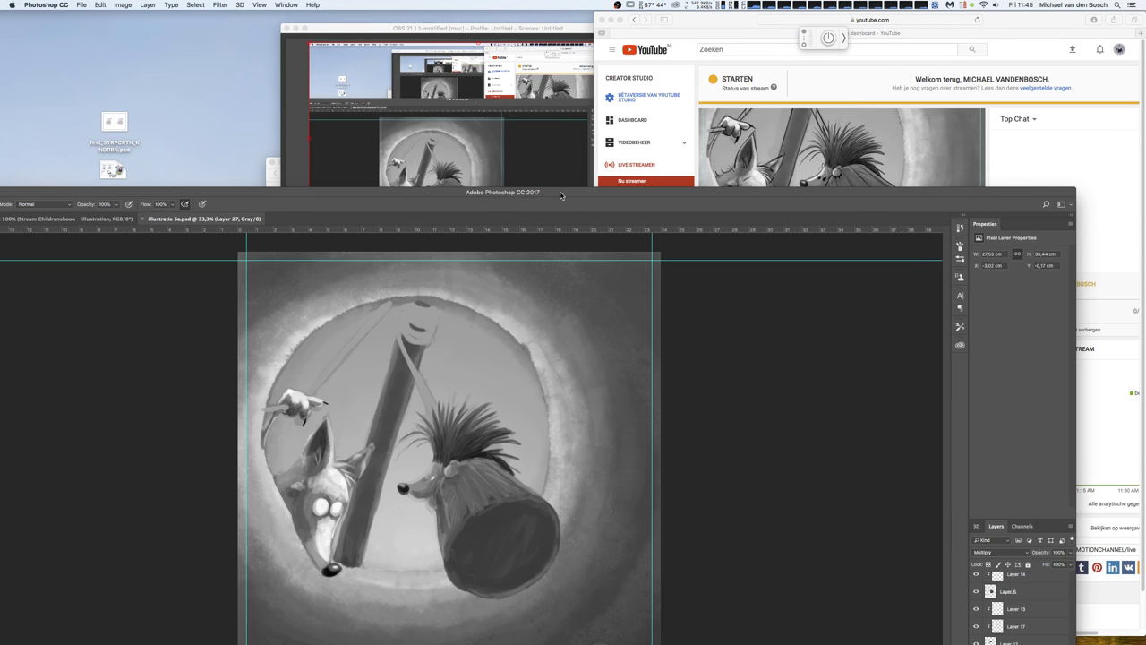
pyautogui.moveTo(560, 196); pyautogui.dragTo(563, 249)
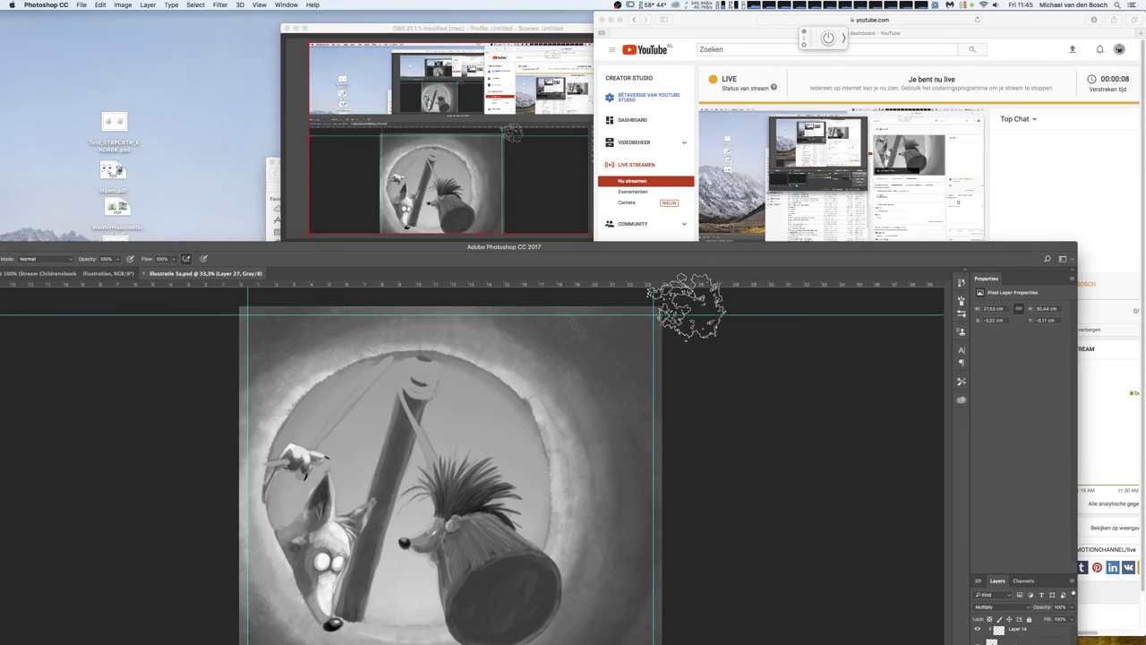
pyautogui.moveTo(604, 249); pyautogui.dragTo(604, 247)
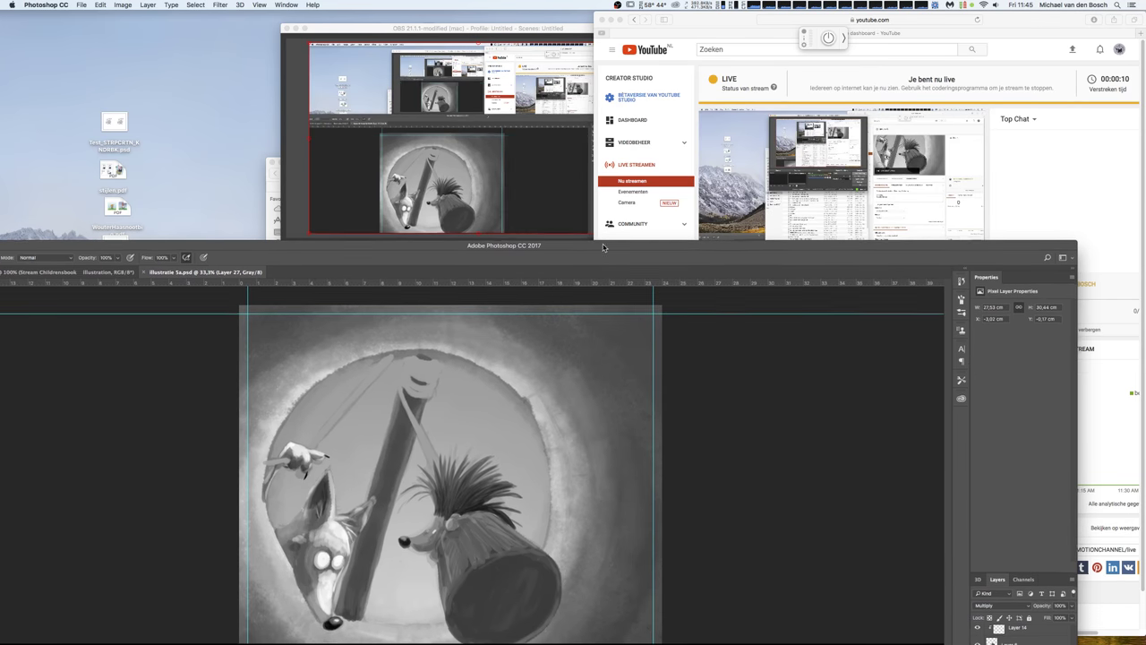
pyautogui.doubleClick(603, 247)
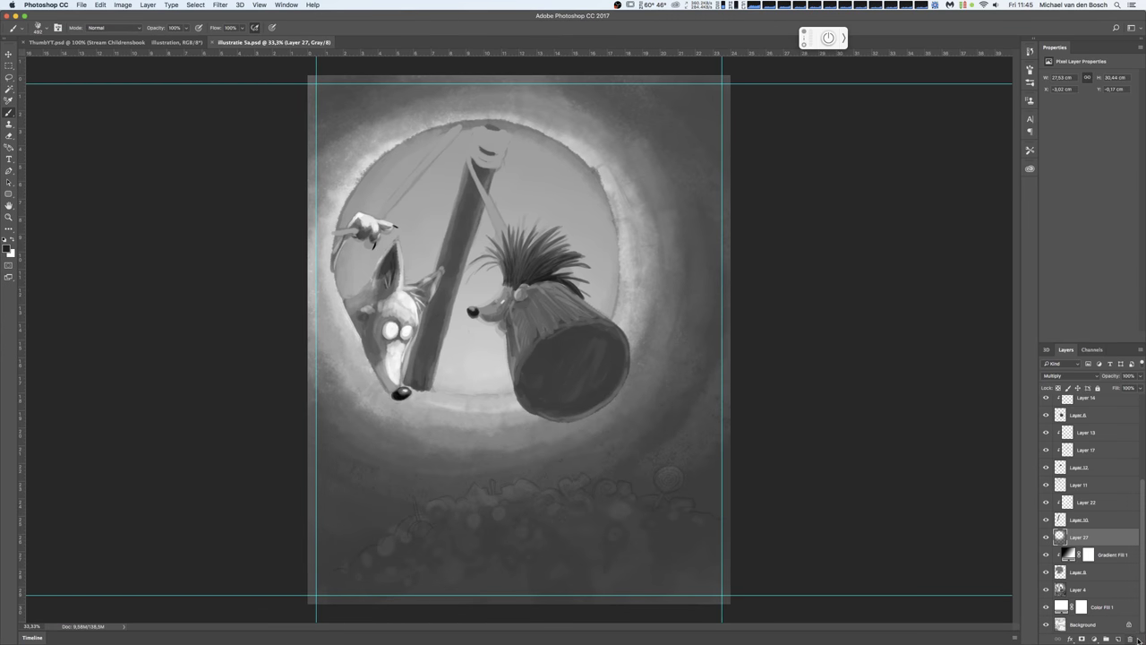
# - Resize Photoshop to reveal the stream dashboard, then check Layer 12 and make it active
pyautogui.moveTo(1139, 640)
pyautogui.mouseDown()
pyautogui.moveTo(958, 624)
pyautogui.moveTo(990, 640)
pyautogui.mouseUp()
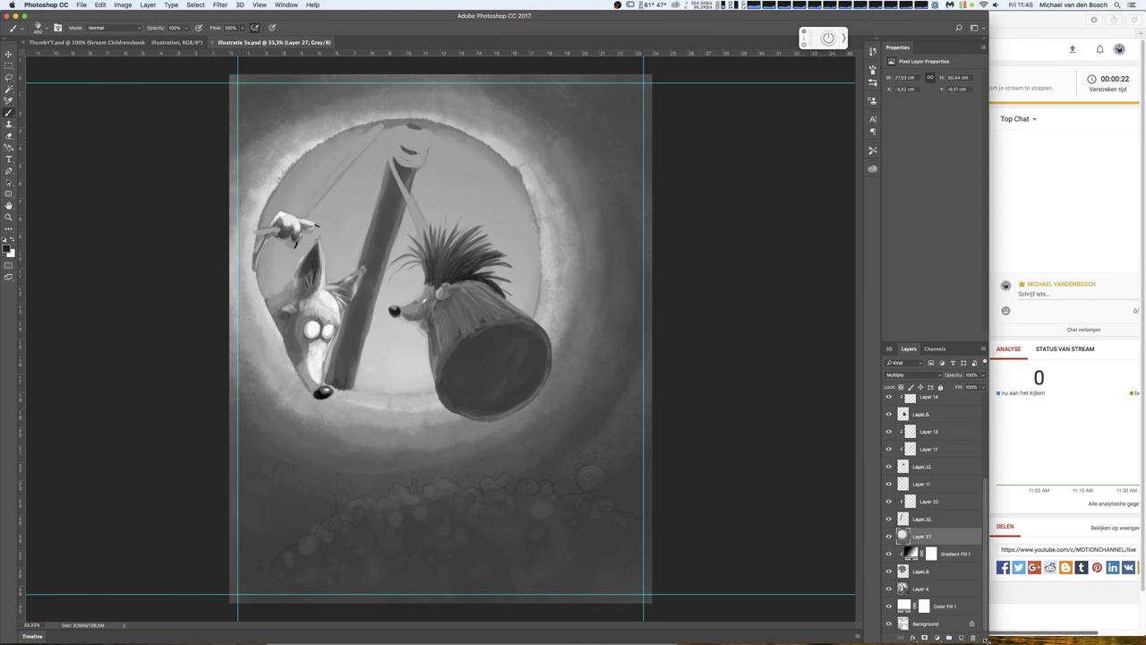
pyautogui.moveTo(984, 639); pyautogui.dragTo(987, 635)
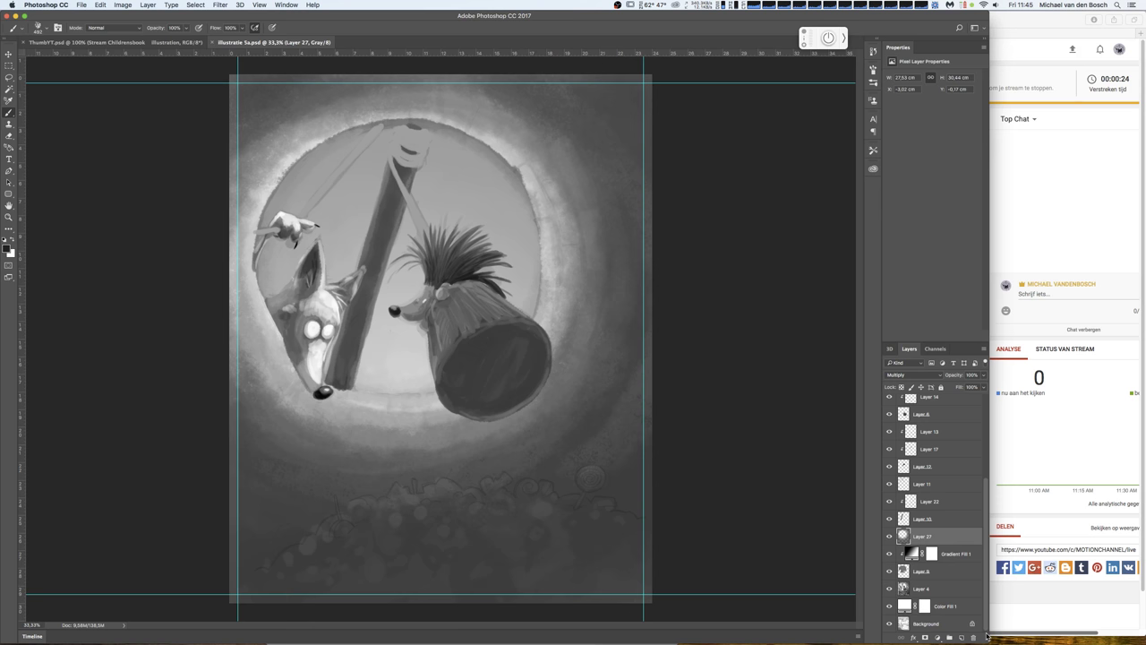
pyautogui.click(888, 466)
pyautogui.click(888, 466)
pyautogui.click(936, 467)
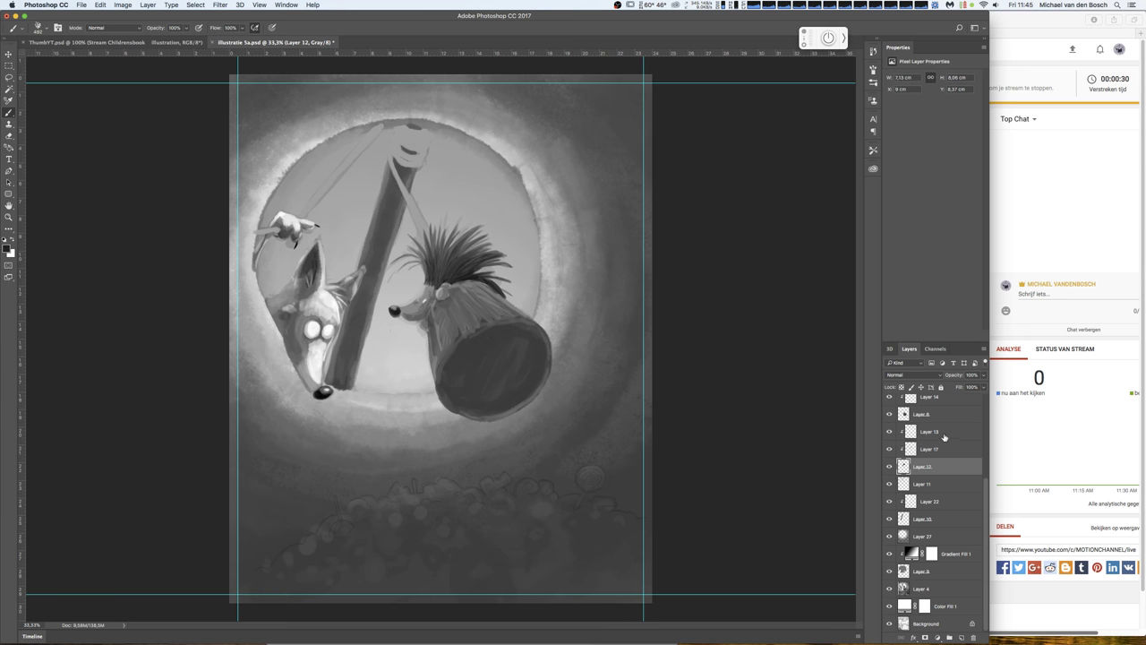
pyautogui.press('super+plus')
# - Set hedgehog overlay Layer 13 to 37% opacity and merge it with Layers 17 and 12
pyautogui.click(889, 448)
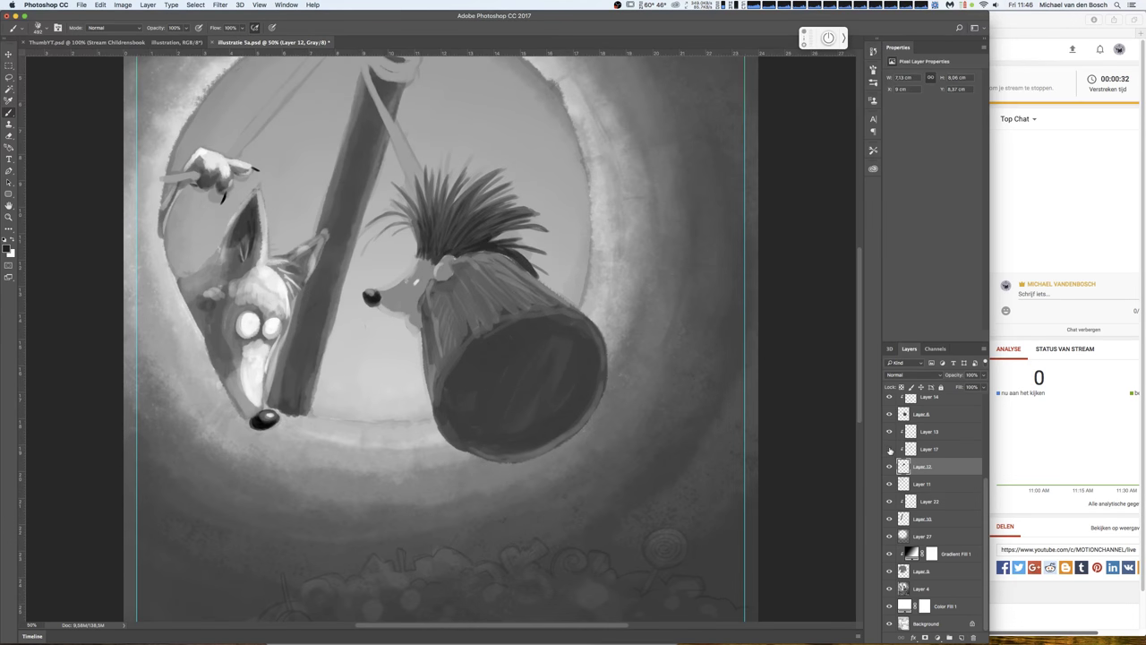
pyautogui.click(889, 448)
pyautogui.click(889, 449)
pyautogui.click(889, 448)
pyautogui.click(929, 432)
pyautogui.click(889, 433)
pyautogui.click(889, 433)
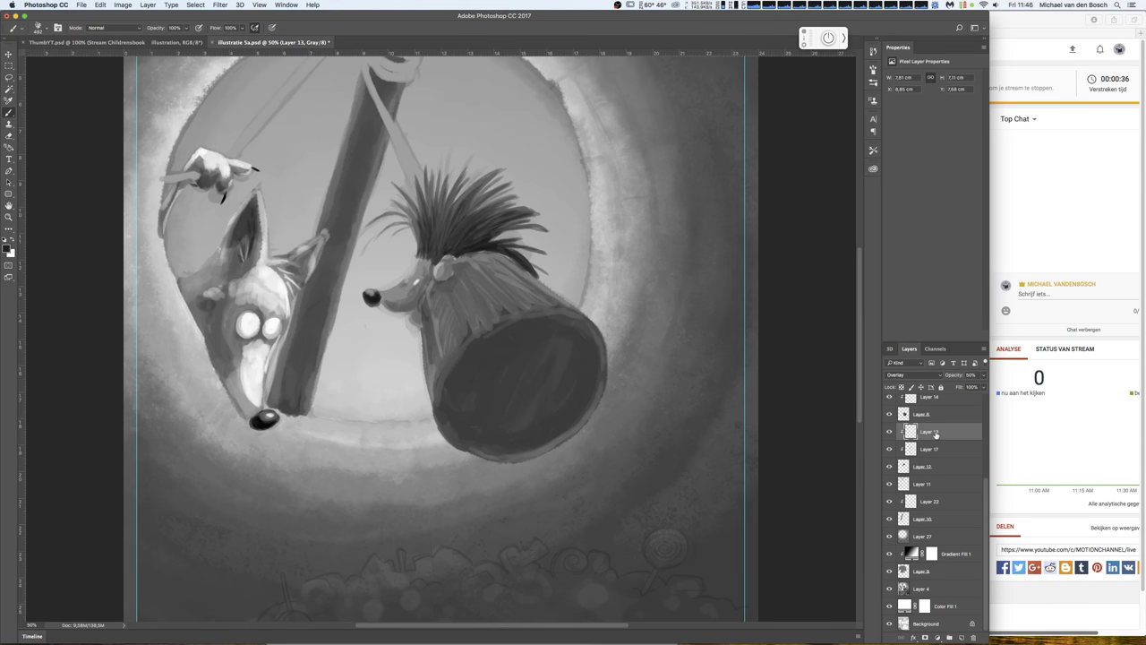
pyautogui.click(983, 375)
pyautogui.moveTo(983, 377); pyautogui.dragTo(951, 388)
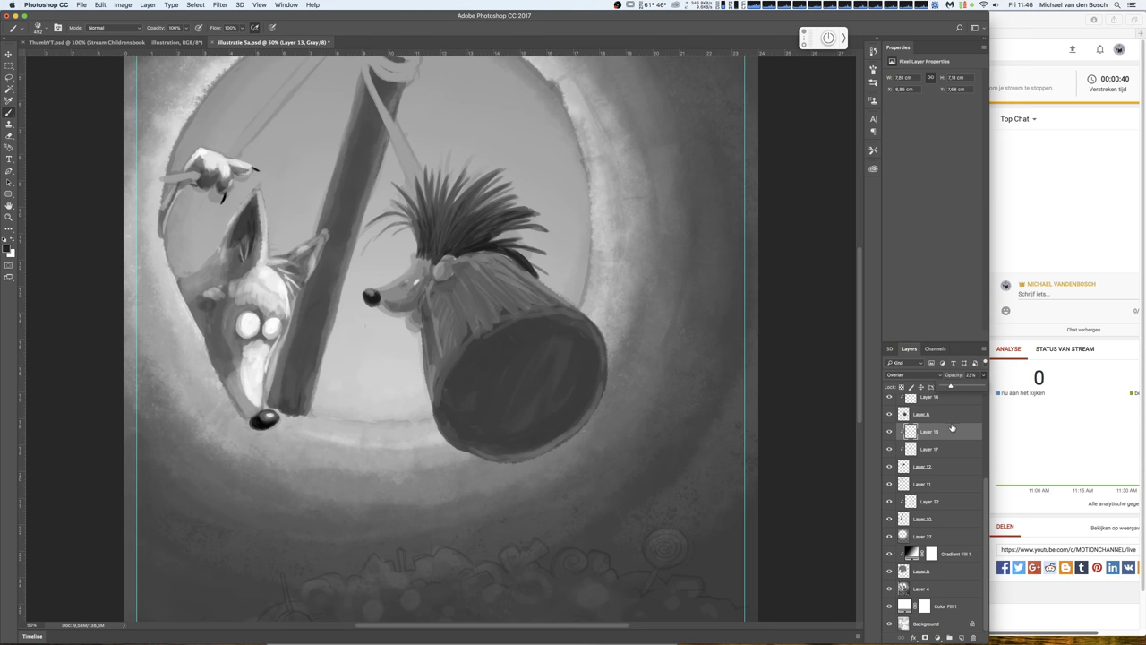
pyautogui.keyDown('shift'); pyautogui.click(945, 470); pyautogui.keyUp('shift')
pyautogui.hotkey('ctrl', 'e')
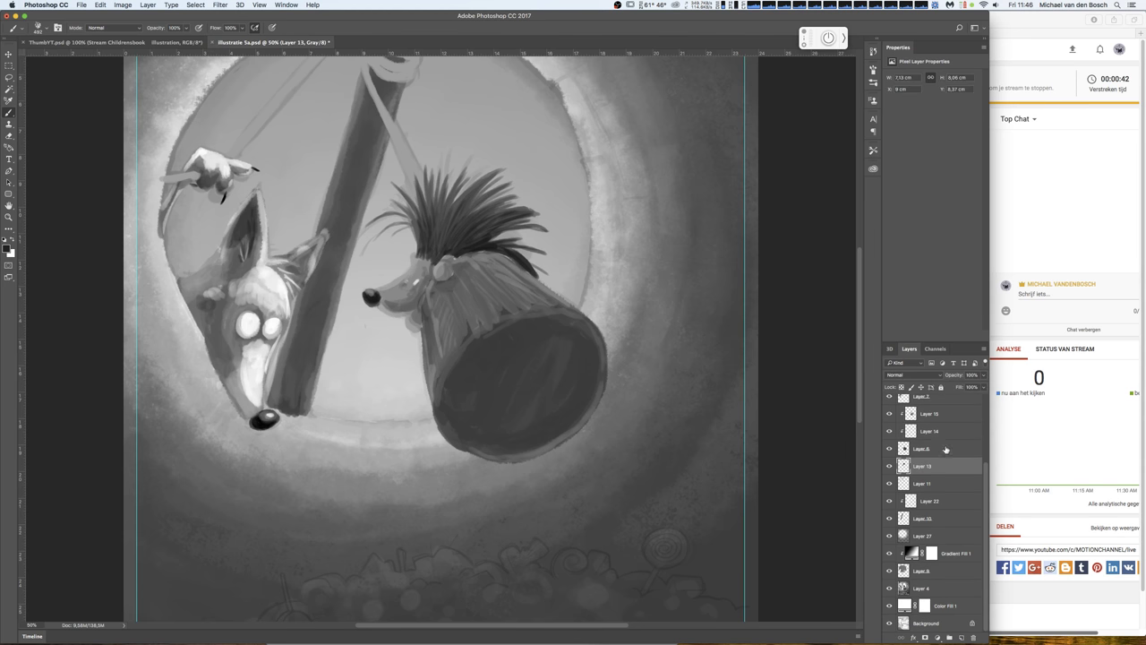
# - Swap to the dark painting colour and check the brush size beside the hedgehog
pyautogui.rightClick(397, 291)
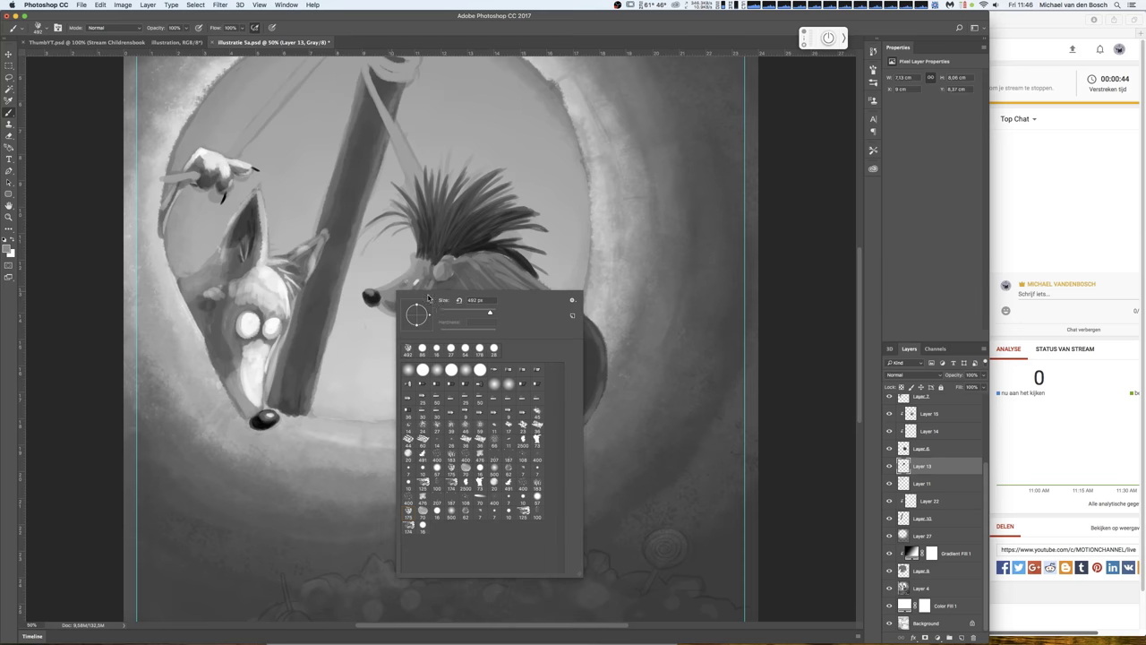
pyautogui.press('Escape')
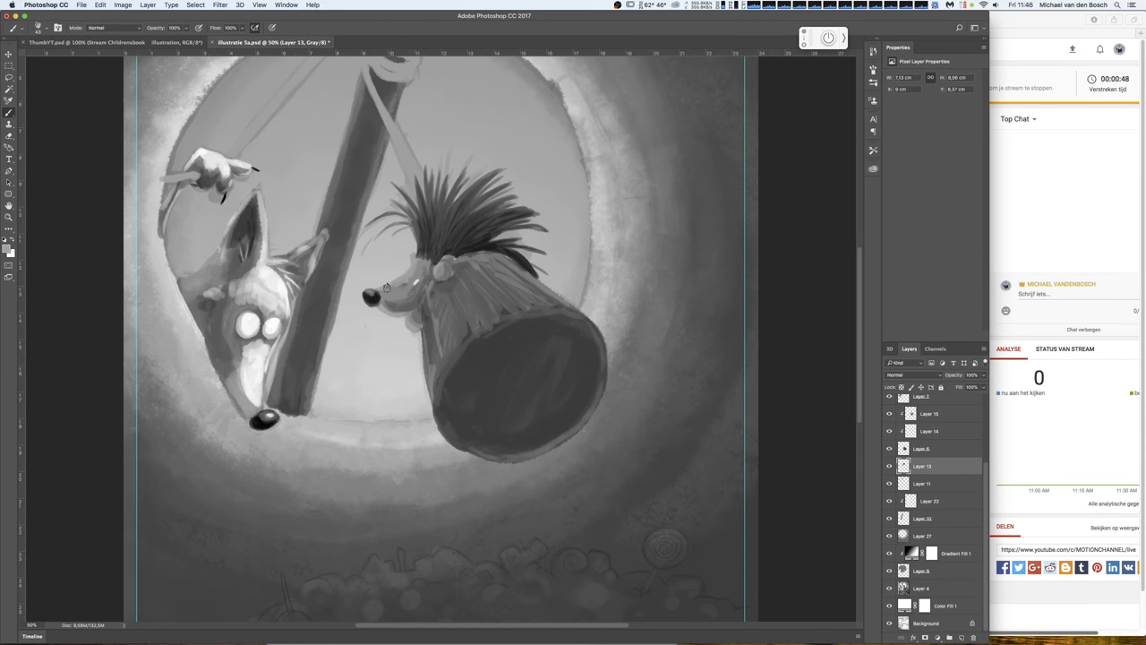
pyautogui.press('x')
pyautogui.rightClick(440, 270)
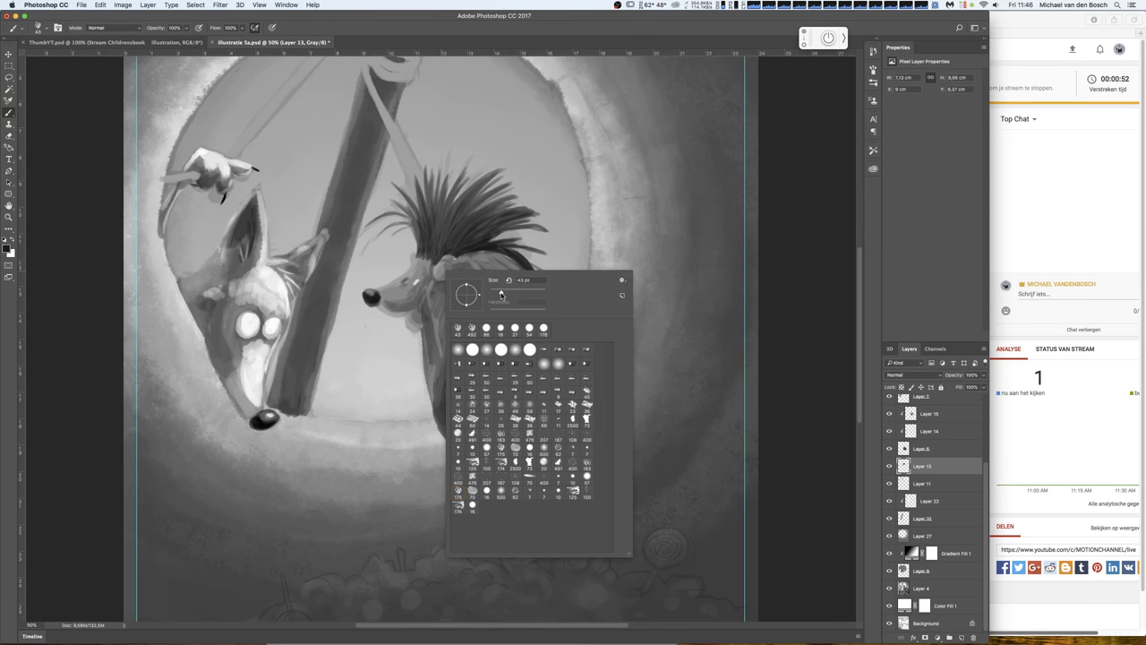
pyautogui.press('Return')
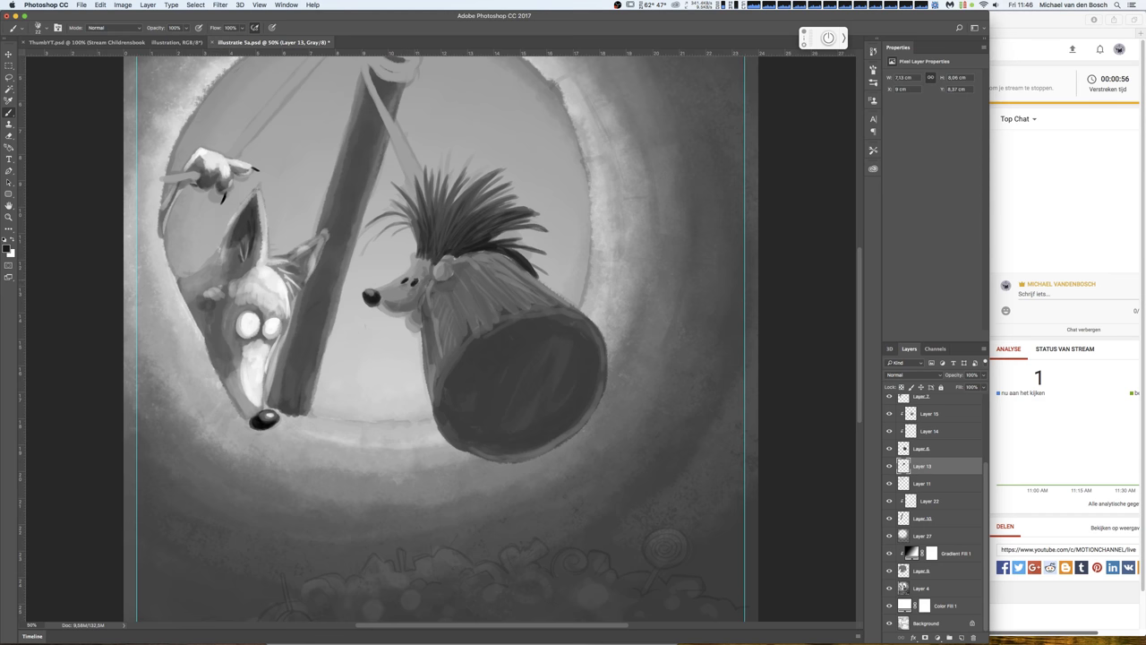
pyautogui.rightClick(426, 261)
pyautogui.press('Return')
# - Switch to the Eraser with the 175 px brush preset
pyautogui.press('e')
pyautogui.rightClick(362, 316)
pyautogui.click(373, 537)
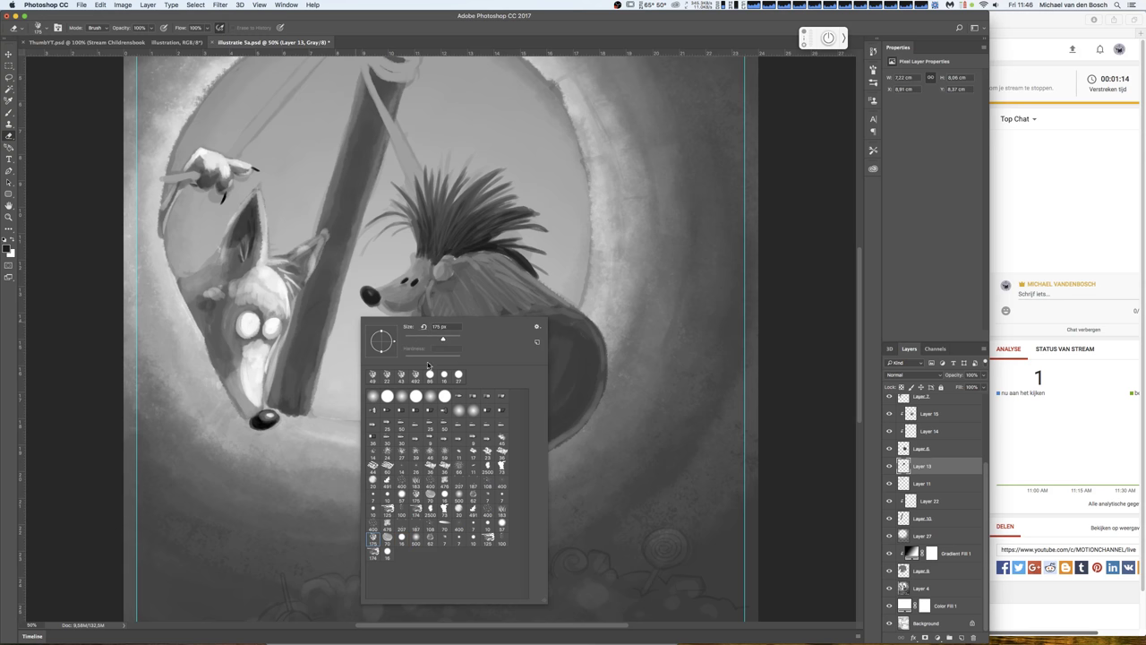
# - Erase stray dark strokes among the hedgehog's head spikes and along its back
pyautogui.click(373, 309)
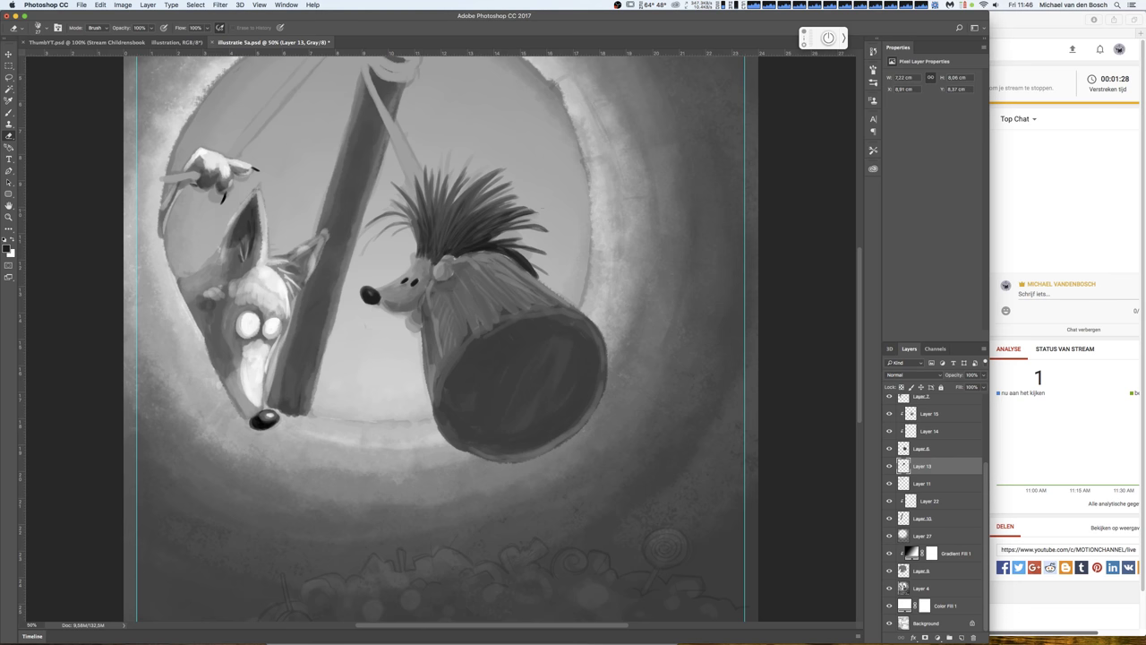
pyautogui.moveTo(516, 215); pyautogui.dragTo(535, 210)
pyautogui.moveTo(528, 208); pyautogui.dragTo(501, 212)
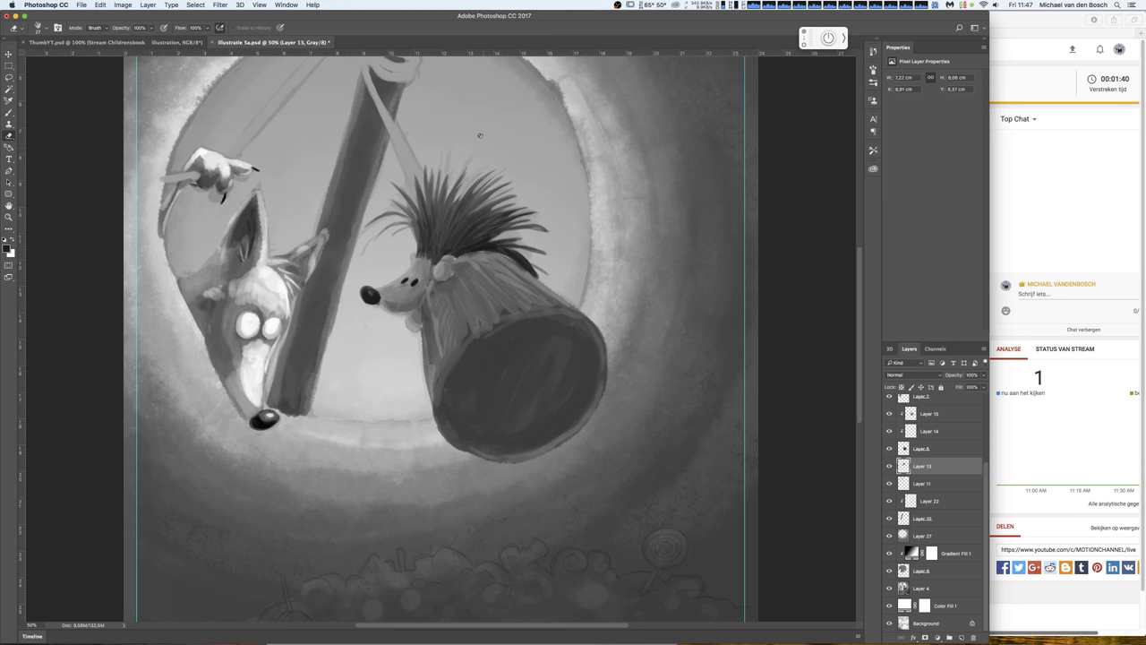
pyautogui.moveTo(430, 183); pyautogui.dragTo(428, 148)
pyautogui.moveTo(440, 196); pyautogui.dragTo(446, 176)
pyautogui.click(407, 206)
pyautogui.moveTo(410, 214); pyautogui.dragTo(399, 189)
pyautogui.moveTo(521, 256); pyautogui.dragTo(538, 281)
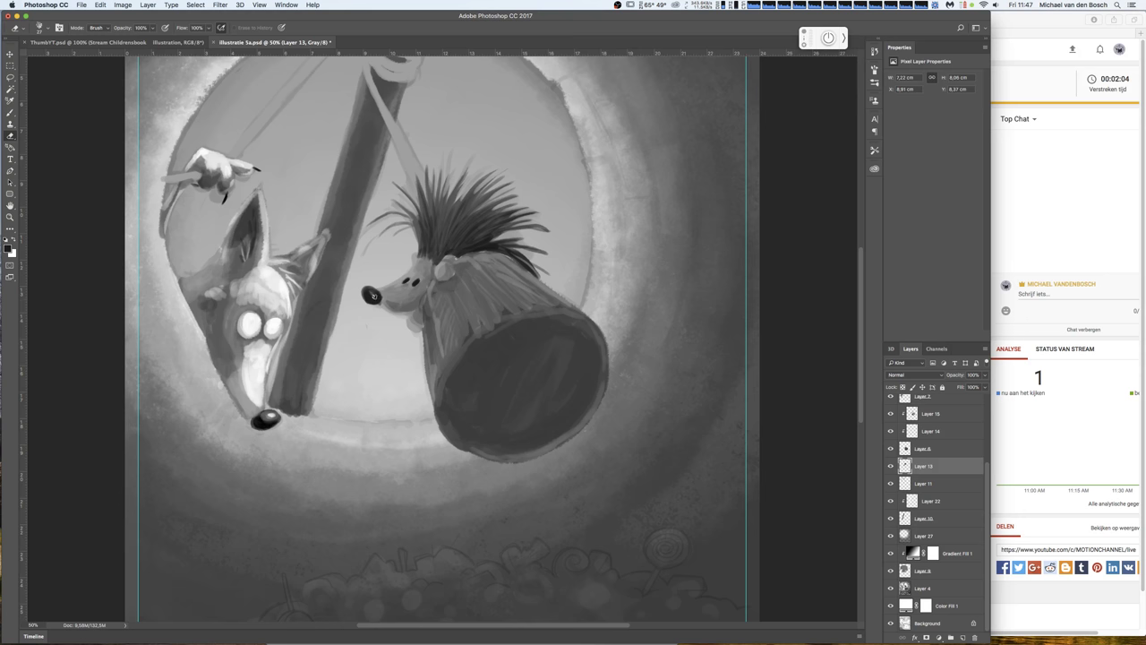
pyautogui.press('b')
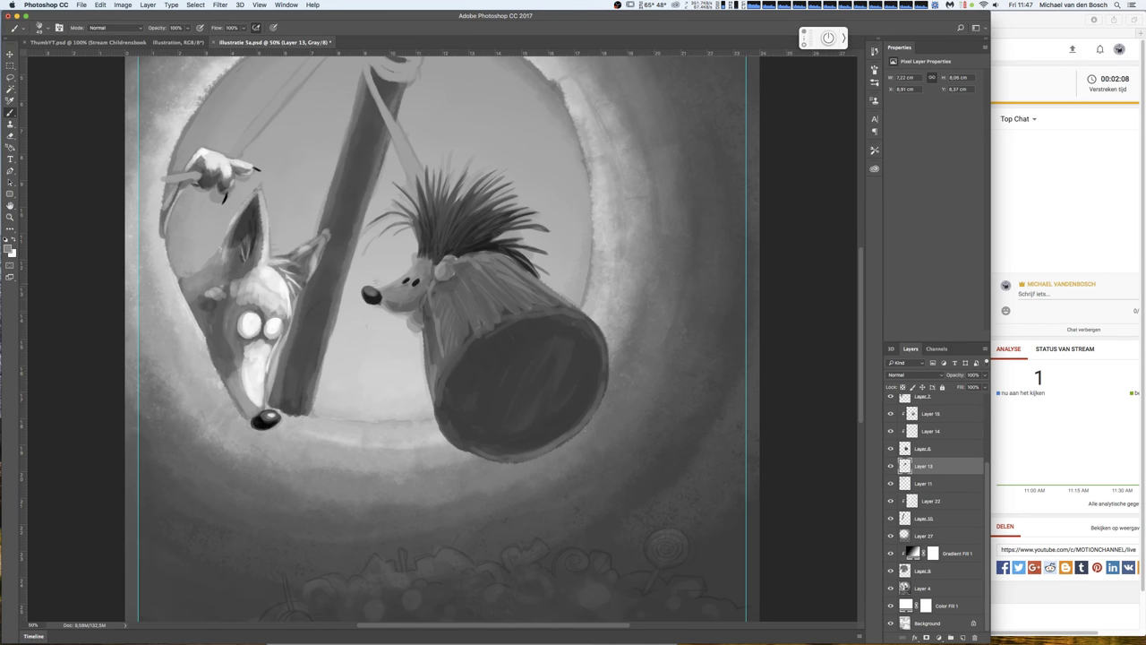
# - Sample white from the fox's eye and brighten the hedgehog's nose highlight
pyautogui.keyDown('alt'); pyautogui.click(254, 327); pyautogui.keyUp('alt')
pyautogui.click(368, 291)
pyautogui.rightClick(397, 281)
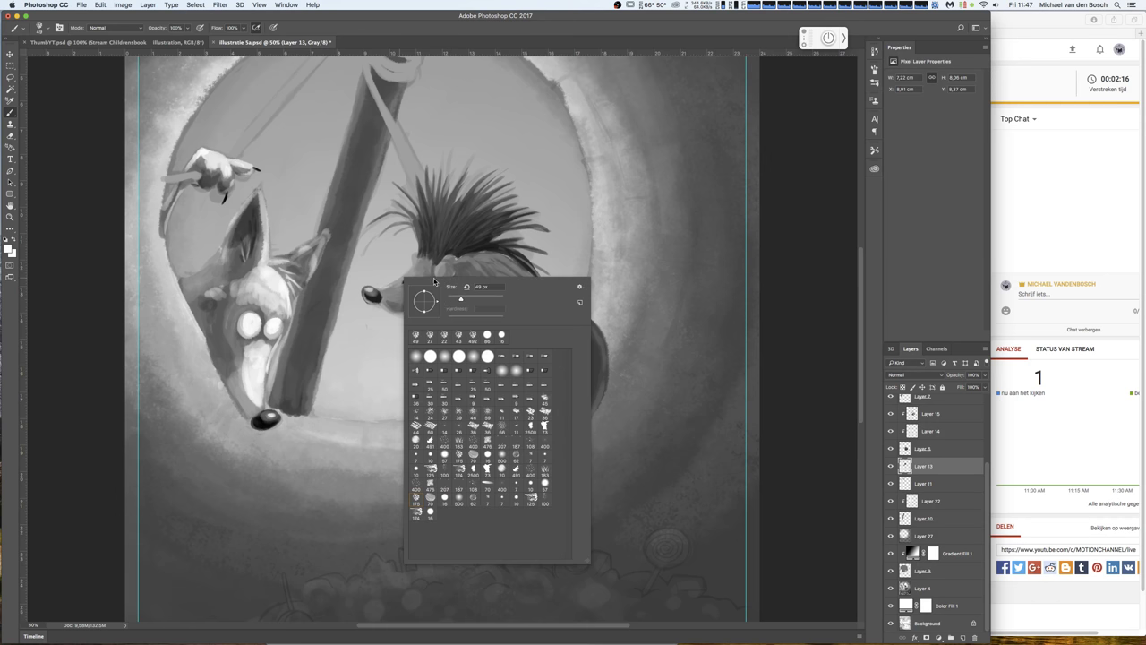
pyautogui.press('Escape')
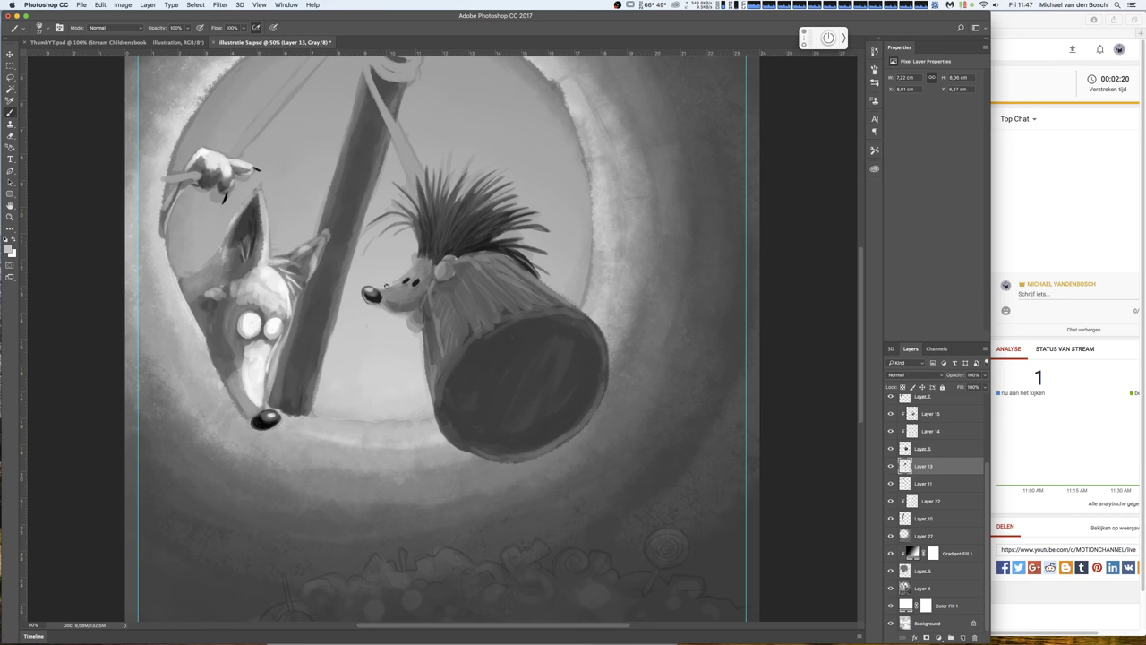
# - Sample near-black and grey tones near the hedgehog's eye and chin, and enlarge the brush
pyautogui.keyDown('alt'); pyautogui.click(413, 275); pyautogui.keyUp('alt')
pyautogui.keyDown('alt'); pyautogui.click(422, 315); pyautogui.keyUp('alt')
pyautogui.rightClick(385, 300)
pyautogui.moveTo(472, 323); pyautogui.dragTo(479, 322)
pyautogui.press('Return')
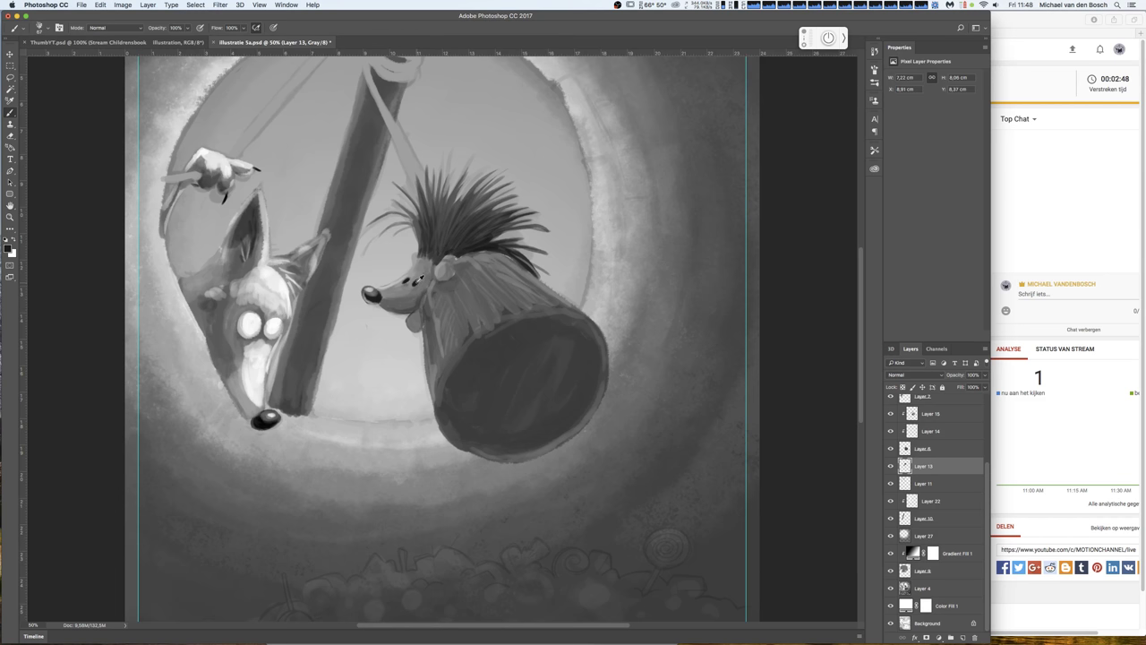
pyautogui.rightClick(418, 279)
pyautogui.press('Return')
pyautogui.rightClick(422, 332)
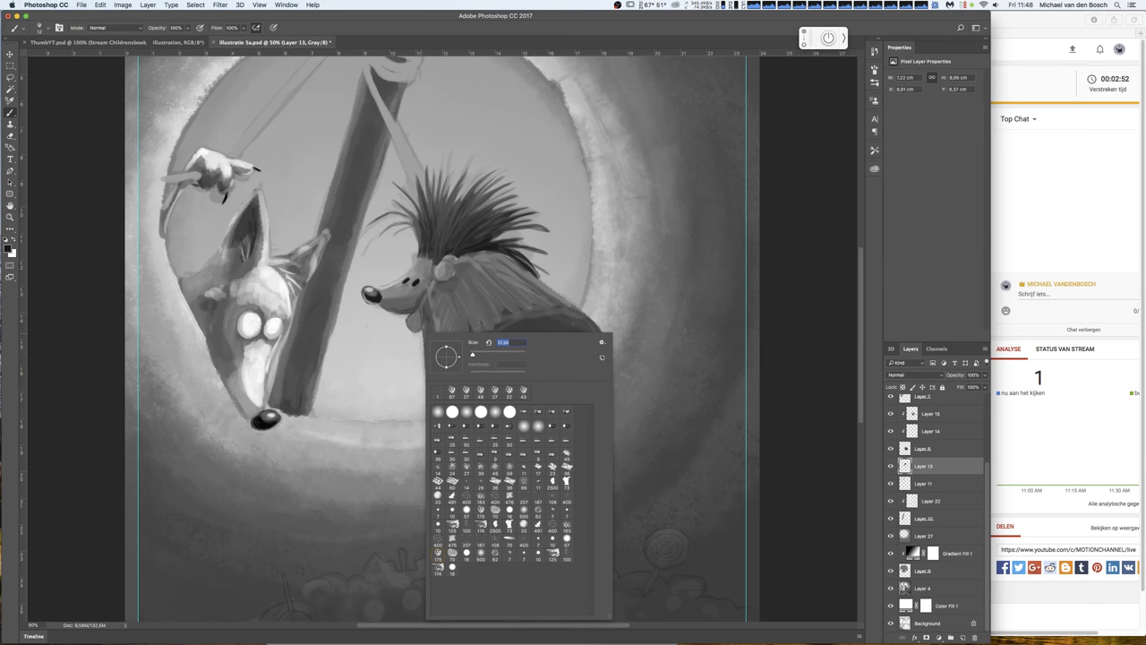
pyautogui.press('Return')
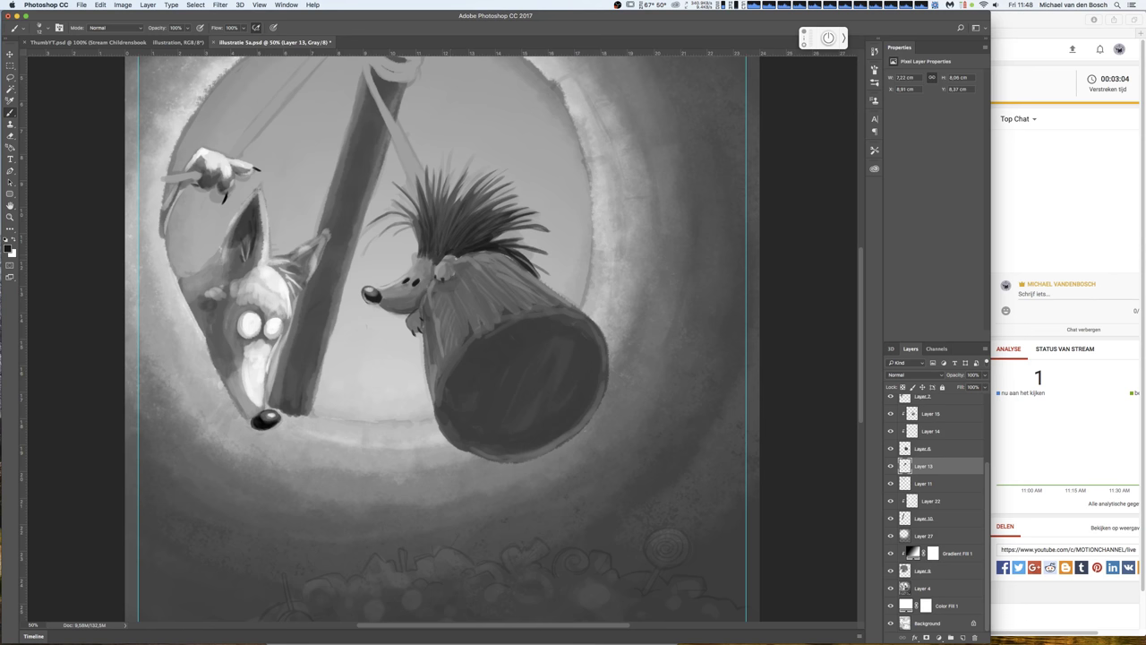
pyautogui.rightClick(479, 269)
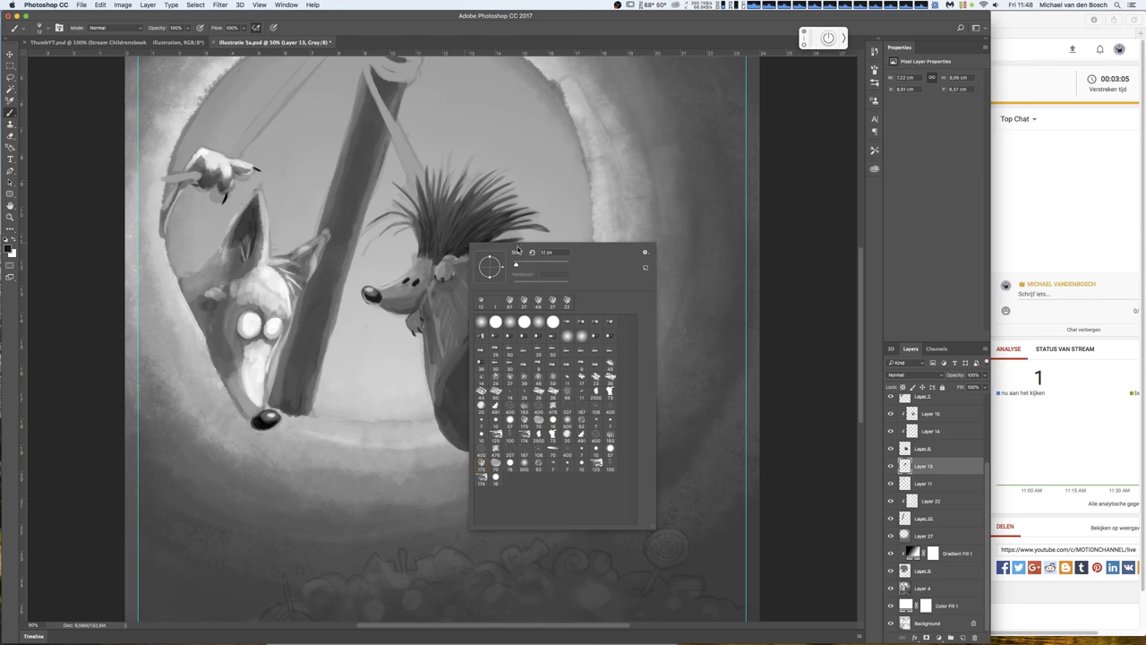
pyautogui.click(452, 274)
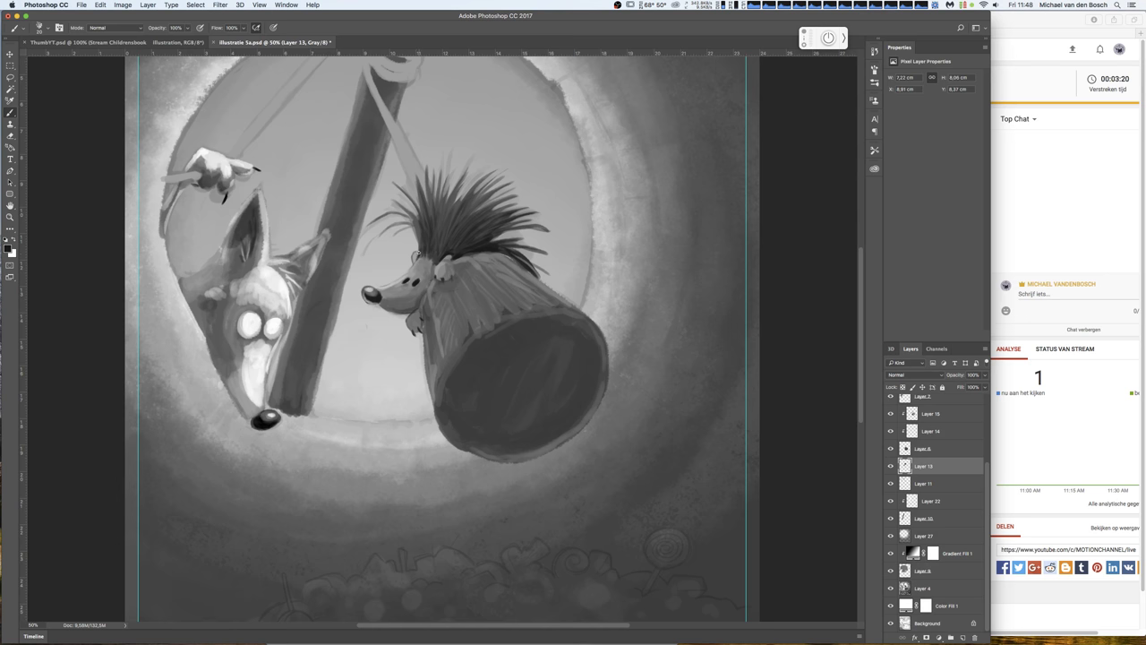
# - Paint small dark spikes and thin light strands into the hedgehog's quills
pyautogui.moveTo(401, 228)
pyautogui.mouseDown()
pyautogui.moveTo(394, 235)
pyautogui.moveTo(436, 211)
pyautogui.mouseUp()
pyautogui.keyDown('alt'); pyautogui.click(394, 281); pyautogui.keyUp('alt')
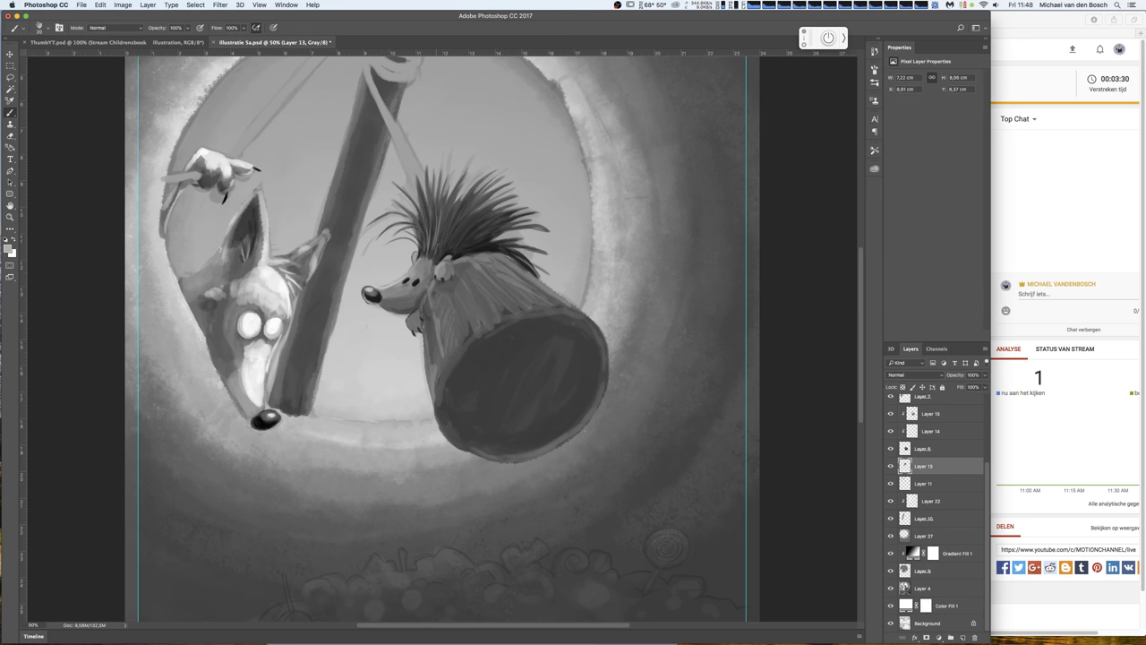
pyautogui.moveTo(447, 254); pyautogui.dragTo(439, 218)
# - In black, darken the hedgehog's eye, its nose underside and a line beneath the nose
pyautogui.press('d')
pyautogui.moveTo(409, 267); pyautogui.dragTo(416, 266)
pyautogui.moveTo(365, 302); pyautogui.dragTo(381, 303)
pyautogui.moveTo(400, 312); pyautogui.dragTo(401, 326)
# - Switch to white and add a new empty Layer 28 above Layer 13
pyautogui.press('x')
pyautogui.rightClick(412, 300)
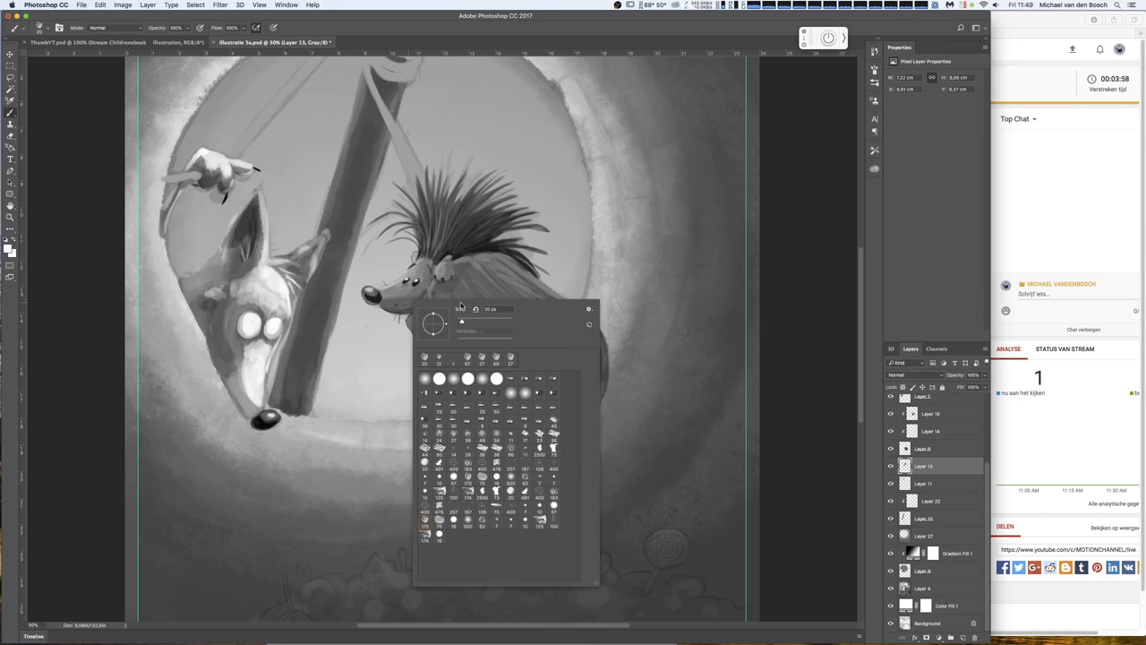
pyautogui.click(963, 637)
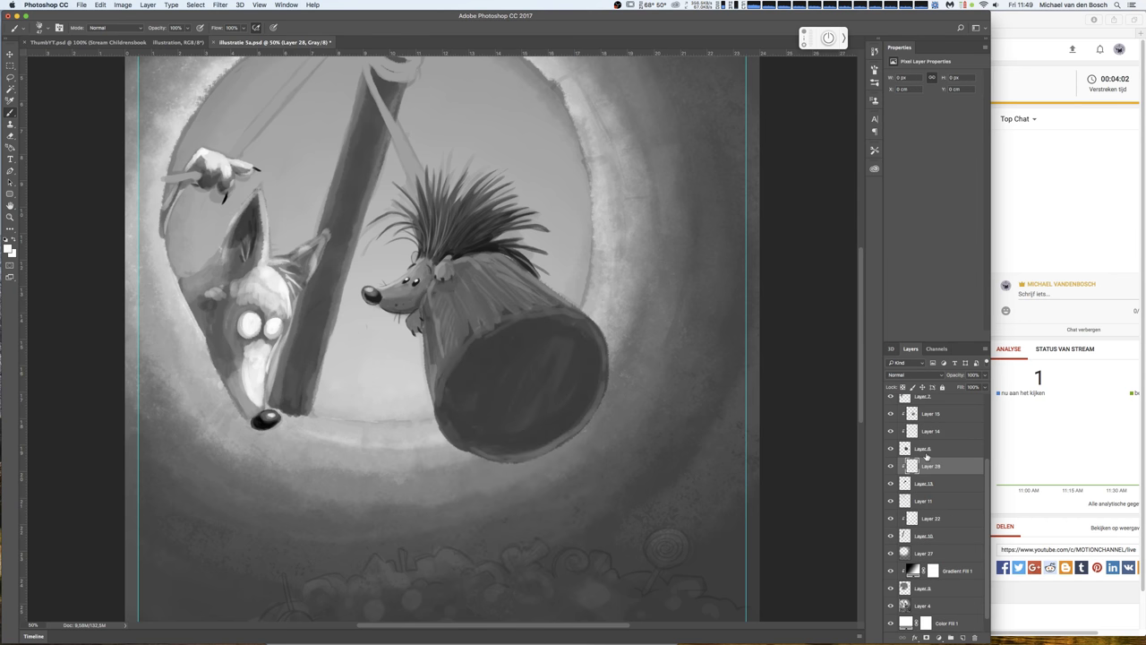
# - Paint a trial stroke on Layer 28, fade it to 32%, then delete the layer
pyautogui.moveTo(398, 306)
pyautogui.mouseDown()
pyautogui.moveTo(416, 303)
pyautogui.moveTo(391, 299)
pyautogui.moveTo(433, 268)
pyautogui.moveTo(415, 256)
pyautogui.mouseUp()
pyautogui.moveTo(985, 374); pyautogui.dragTo(955, 386)
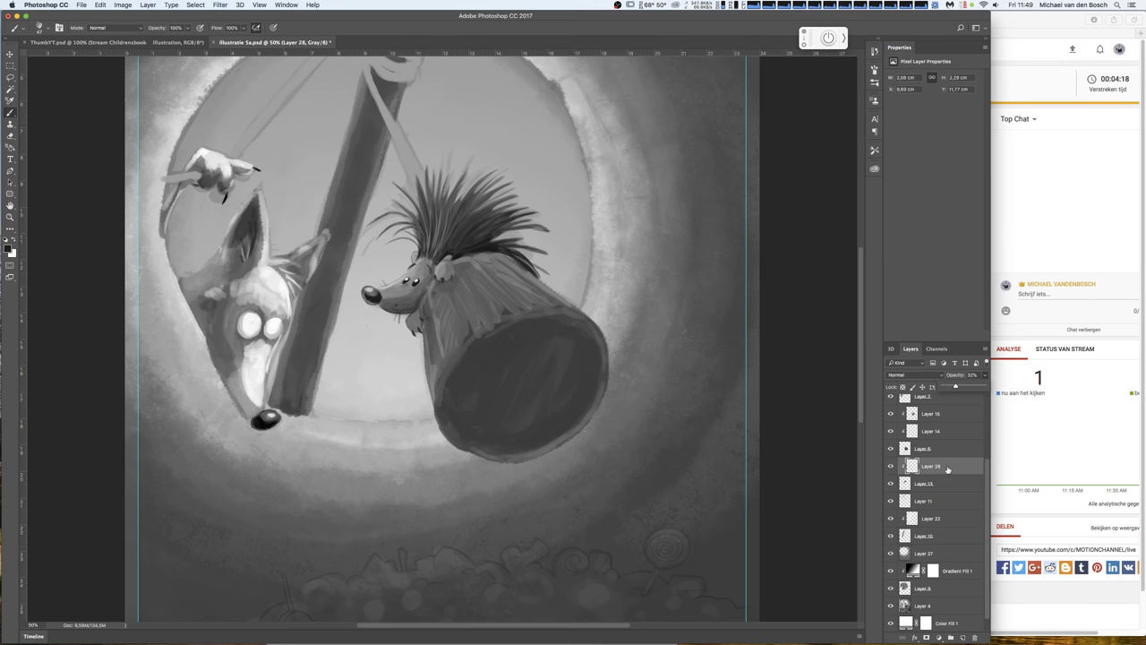
pyautogui.press('Delete')
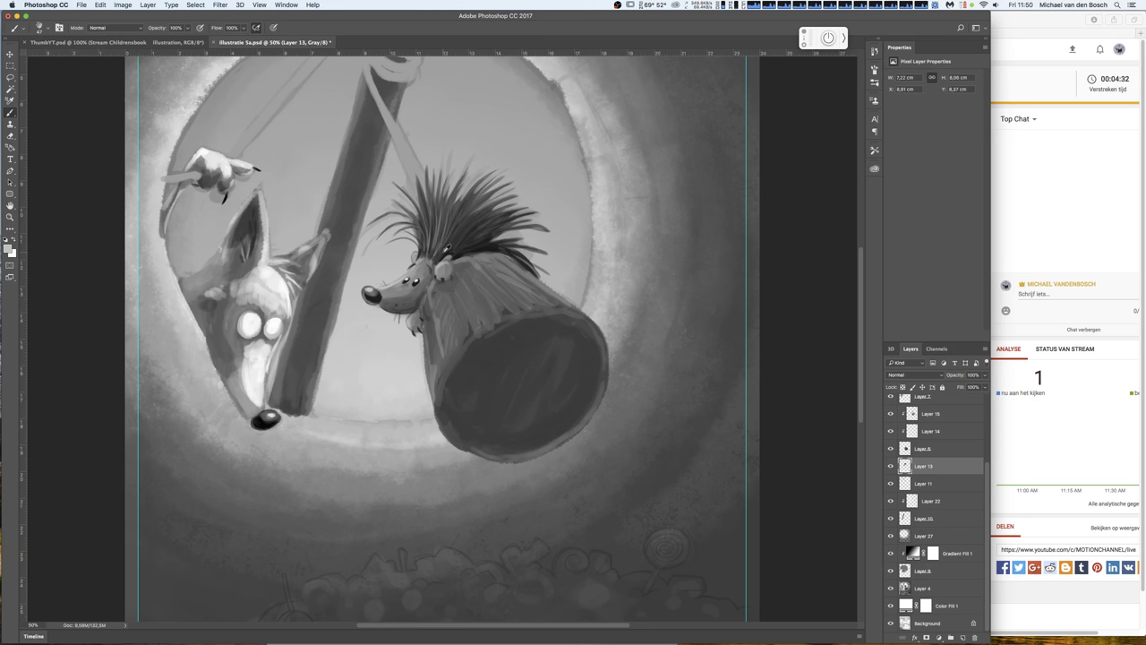
# - Sample greys from the hedgehog and add faint light strands at the quill tips
pyautogui.keyDown('alt'); pyautogui.click(452, 253); pyautogui.keyUp('alt')
pyautogui.rightClick(404, 299)
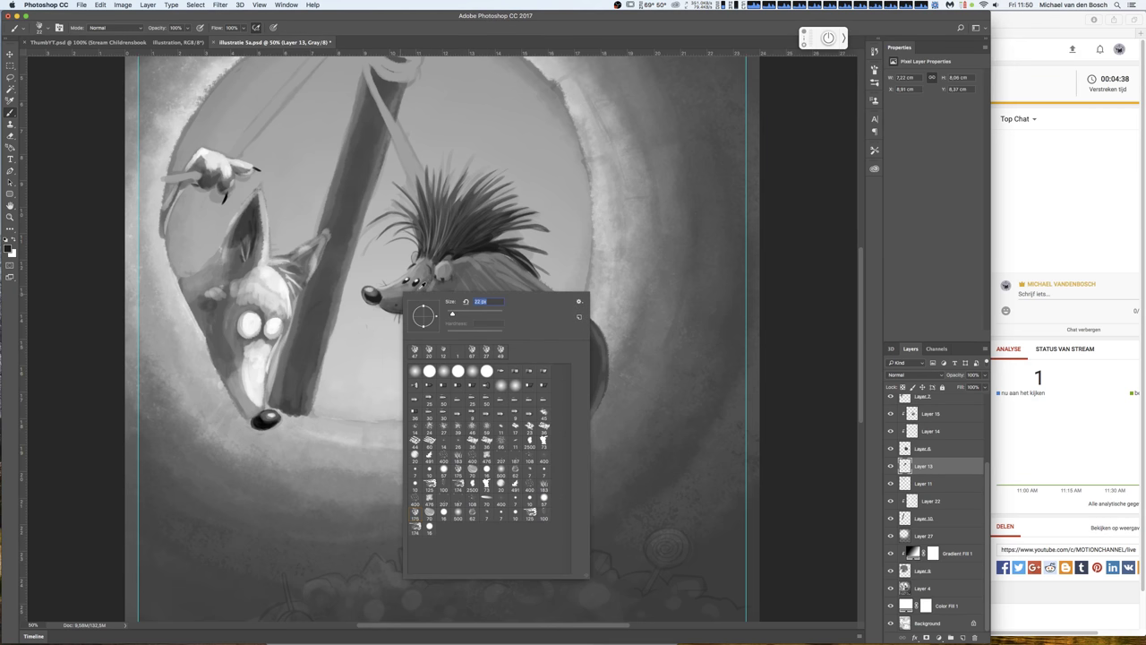
pyautogui.click(423, 284)
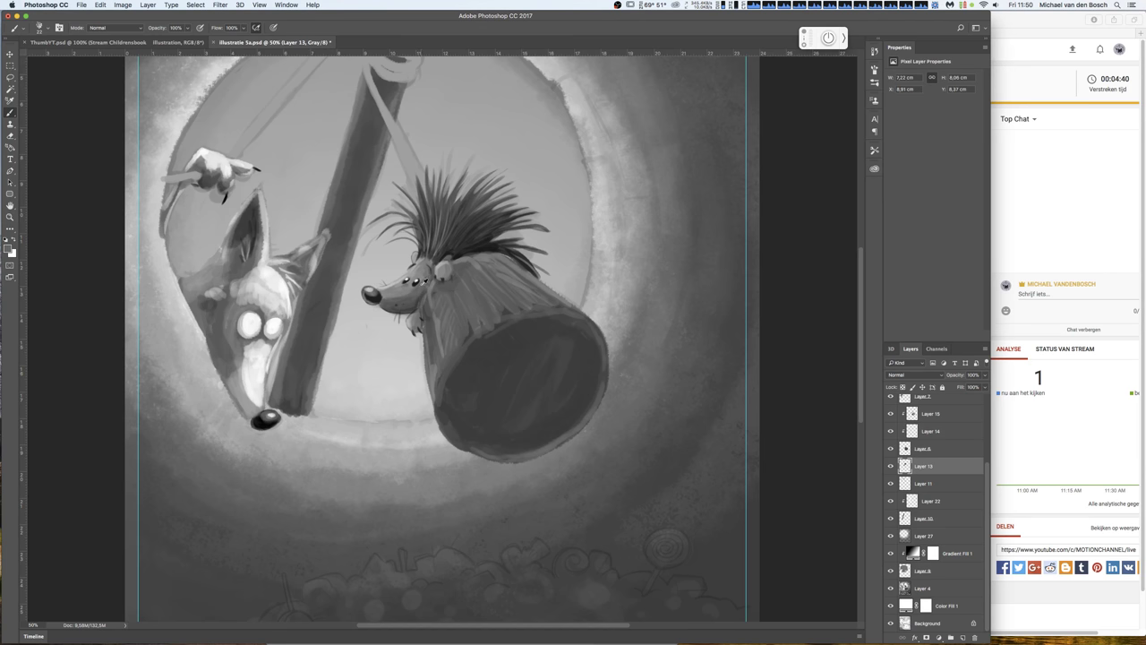
pyautogui.keyDown('alt'); pyautogui.click(420, 282); pyautogui.keyUp('alt')
pyautogui.keyDown('alt'); pyautogui.click(489, 215); pyautogui.keyUp('alt')
pyautogui.moveTo(503, 224)
pyautogui.mouseDown()
pyautogui.moveTo(466, 251)
pyautogui.moveTo(477, 244)
pyautogui.mouseUp()
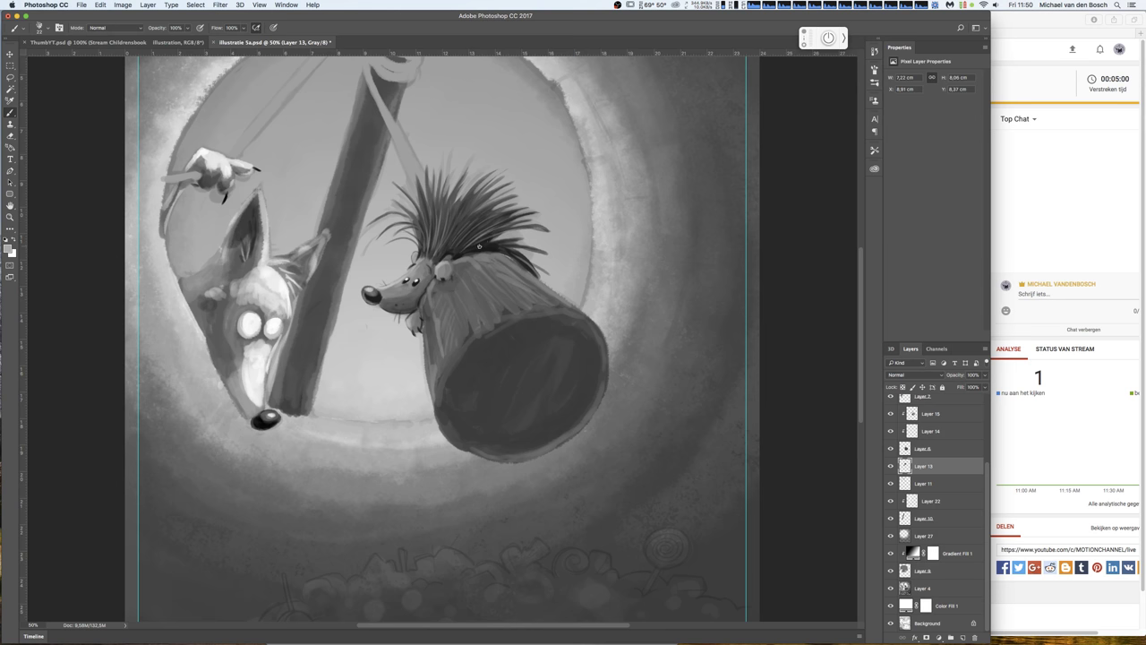
# - Paint many more dark quills across the hedgehog's left, top and right spikes
pyautogui.press('d')
pyautogui.moveTo(463, 198)
pyautogui.mouseDown()
pyautogui.moveTo(475, 158)
pyautogui.moveTo(454, 160)
pyautogui.mouseUp()
pyautogui.moveTo(446, 197)
pyautogui.mouseDown()
pyautogui.moveTo(443, 160)
pyautogui.moveTo(411, 166)
pyautogui.mouseUp()
pyautogui.moveTo(421, 212)
pyautogui.mouseDown()
pyautogui.moveTo(394, 178)
pyautogui.moveTo(407, 206)
pyautogui.mouseUp()
pyautogui.moveTo(405, 203); pyautogui.dragTo(370, 195)
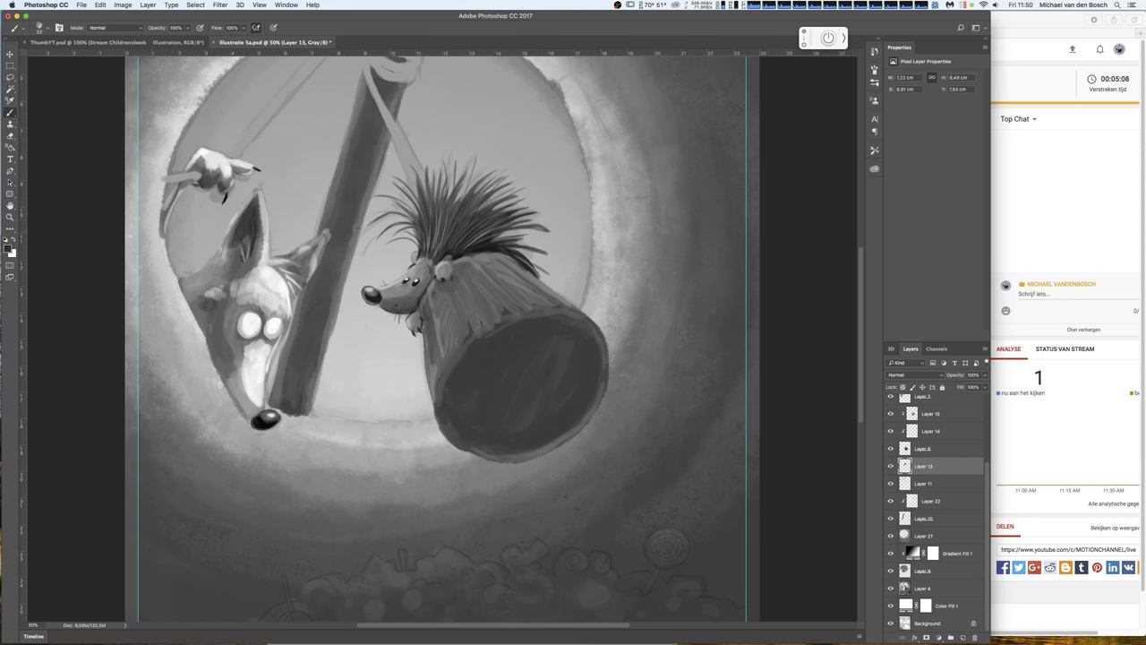
pyautogui.moveTo(412, 229); pyautogui.dragTo(370, 219)
pyautogui.moveTo(446, 227)
pyautogui.mouseDown()
pyautogui.moveTo(468, 174)
pyautogui.moveTo(478, 190)
pyautogui.moveTo(539, 189)
pyautogui.moveTo(556, 229)
pyautogui.moveTo(524, 231)
pyautogui.moveTo(555, 255)
pyautogui.mouseUp()
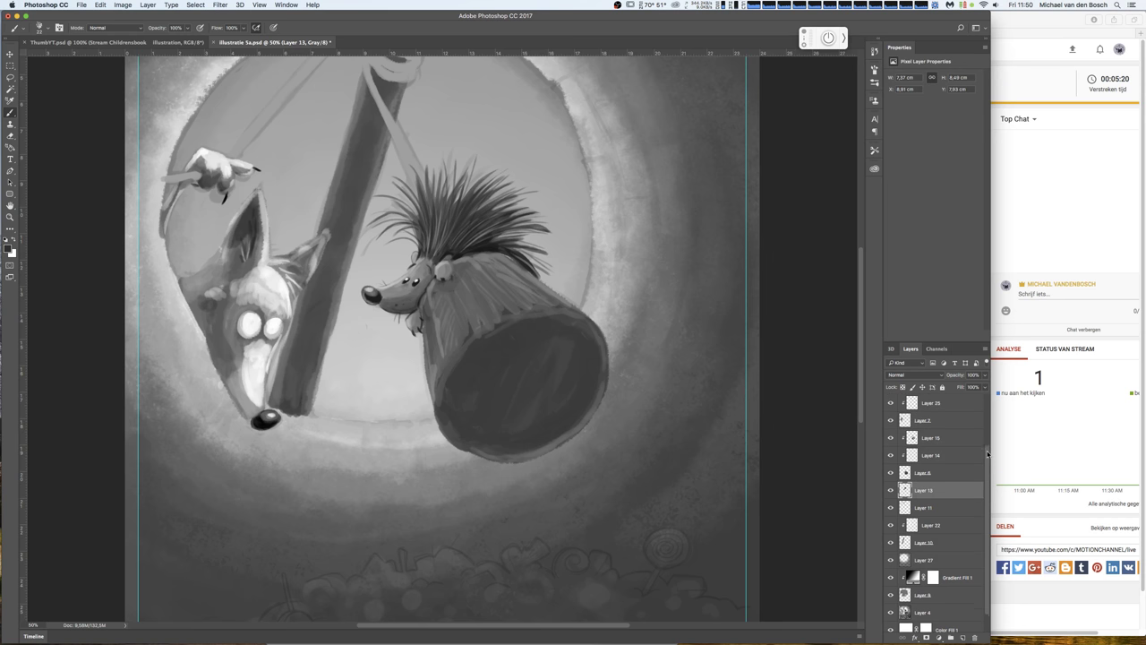
# - Scroll the Layers panel and briefly toggle the fox layer's visibility
pyautogui.scroll(1, 985, 457)
pyautogui.click(890, 420)
pyautogui.click(890, 420)
pyautogui.scroll(2, 982, 462)
pyautogui.scroll(2, 986, 416)
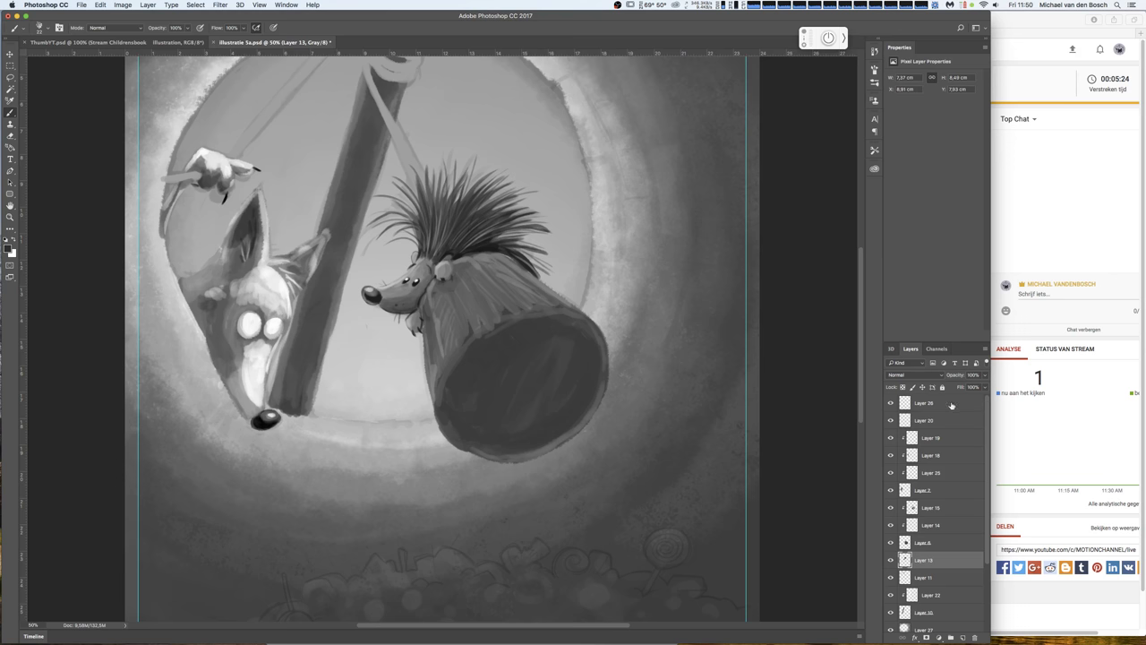
# - Compare bucket shading Layers 15, 14 and 8, then merge them into one Layer 15
pyautogui.keyDown('super'); pyautogui.click(499, 301); pyautogui.keyUp('super')
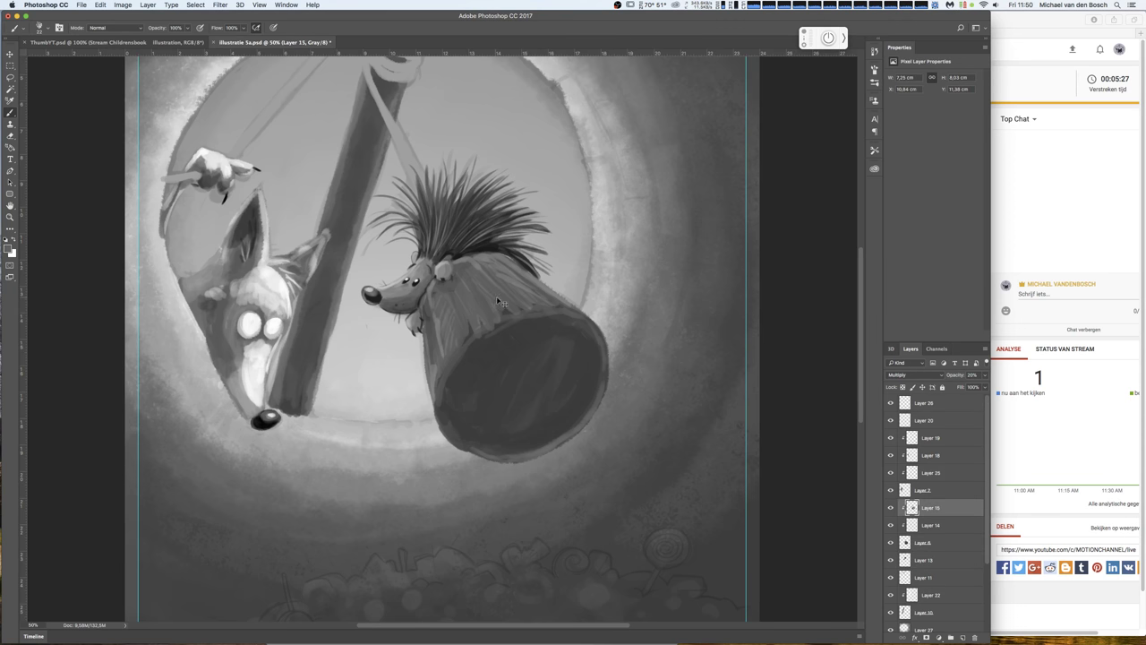
pyautogui.click(890, 508)
pyautogui.click(890, 508)
pyautogui.click(890, 544)
pyautogui.click(890, 543)
pyautogui.keyDown('shift'); pyautogui.click(934, 542); pyautogui.keyUp('shift')
pyautogui.hotkey('ctrl', 'e')
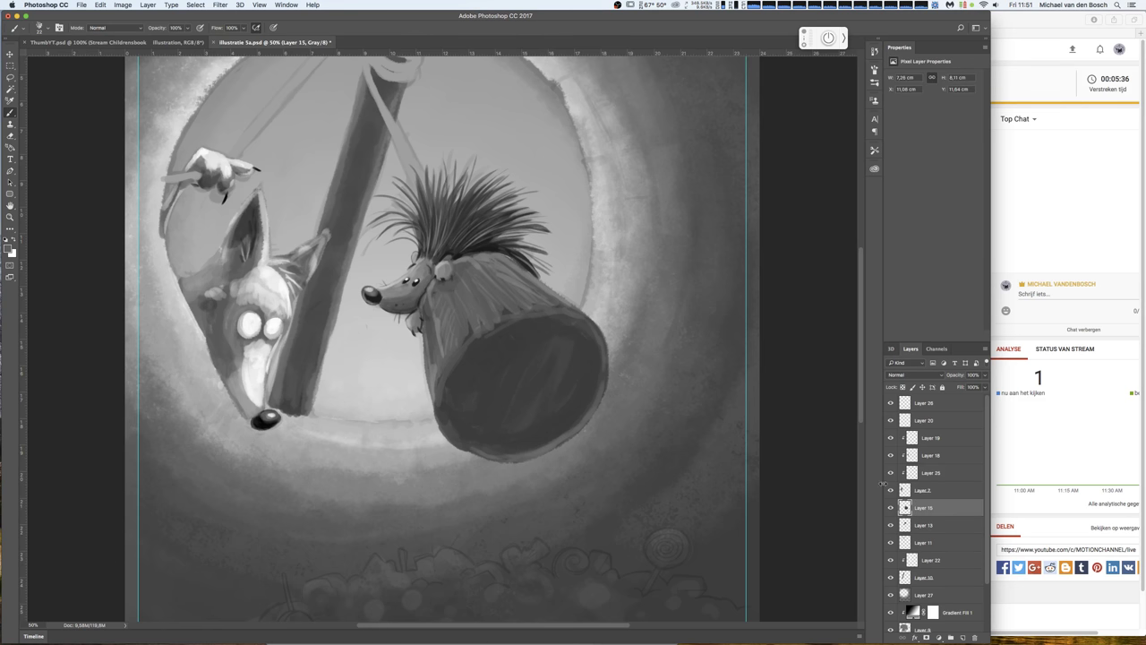
pyautogui.keyDown('alt'); pyautogui.click(489, 243); pyautogui.keyUp('alt')
# - Paint dark shading on the bucket's upper rim, left inner side and inside its opening
pyautogui.rightClick(484, 345)
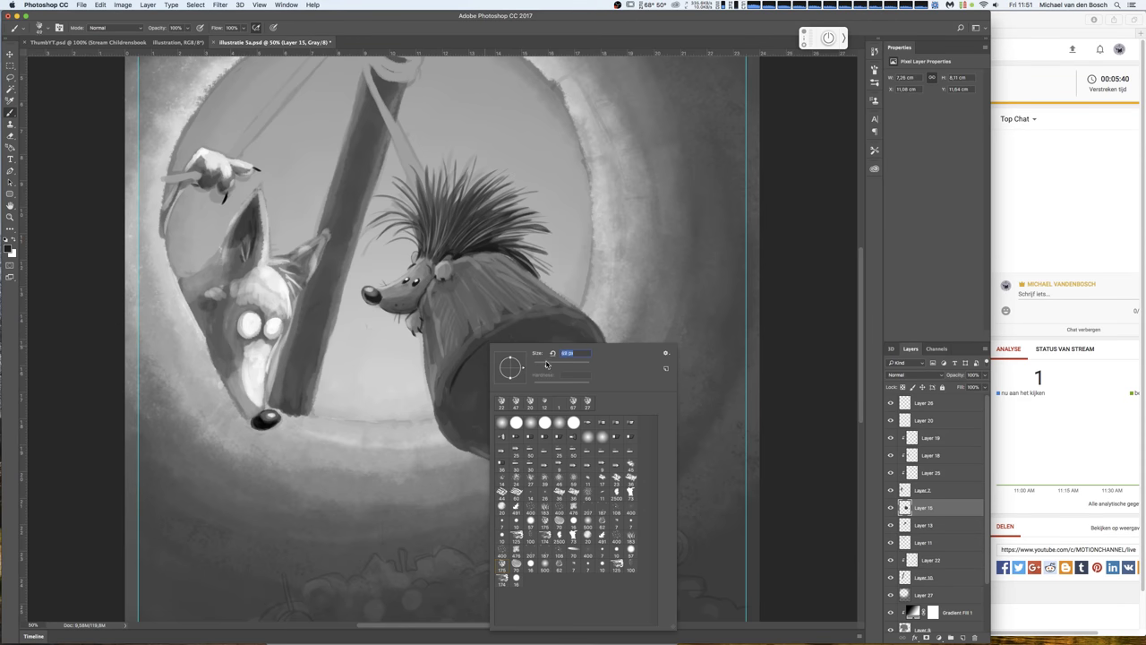
pyautogui.click(435, 324)
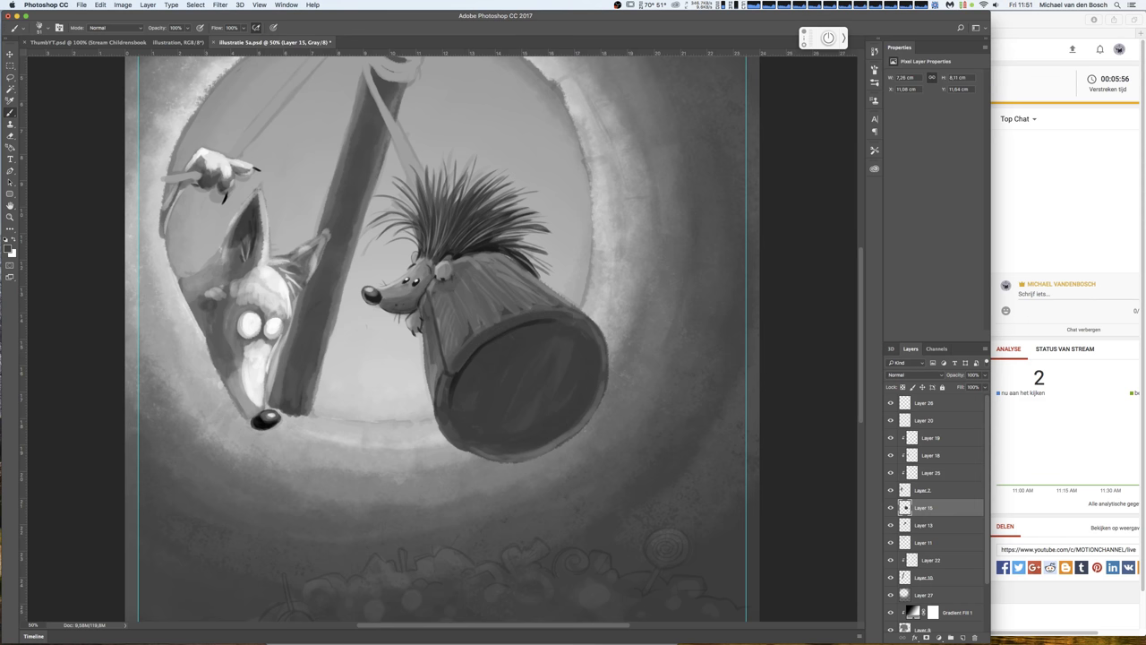
pyautogui.rightClick(527, 332)
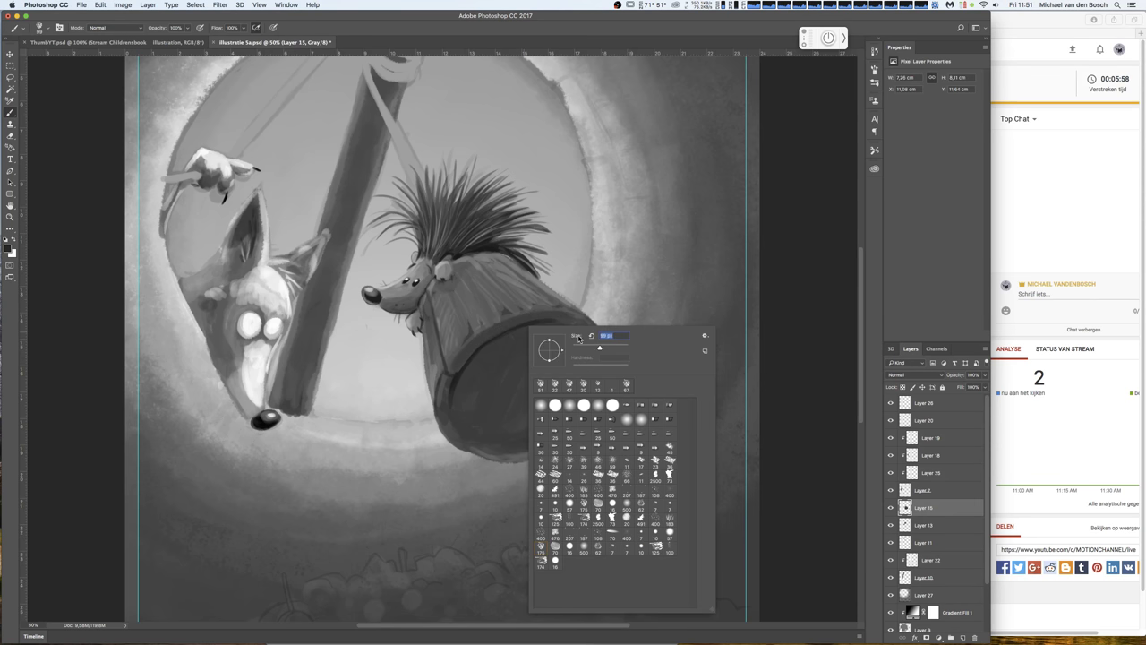
pyautogui.click(491, 365)
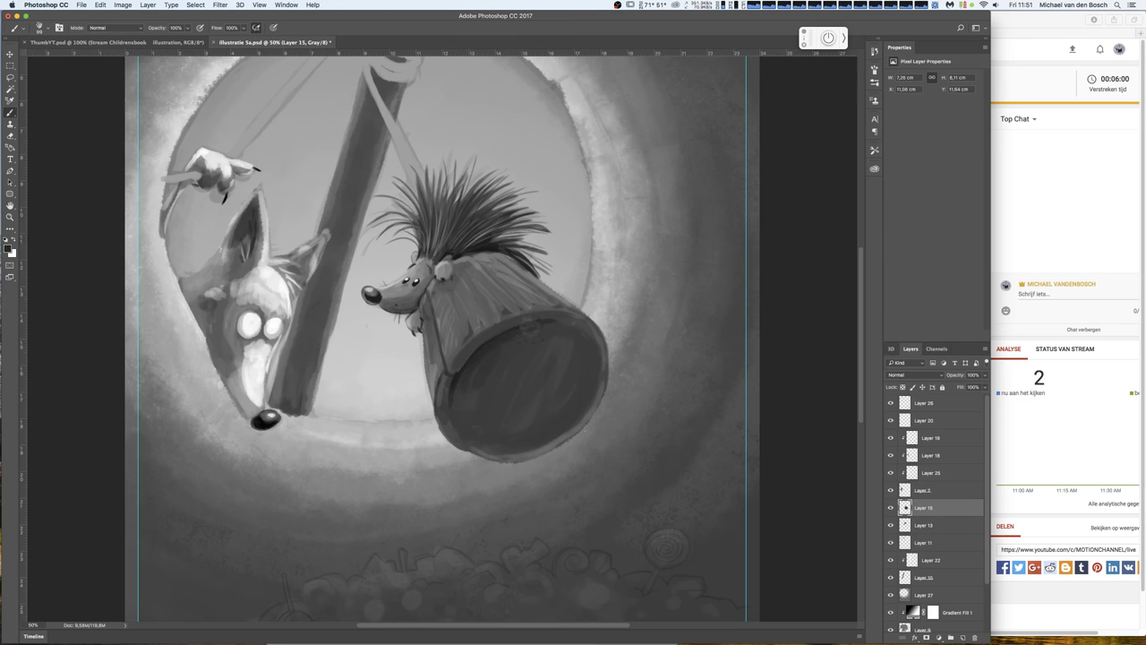
pyautogui.moveTo(526, 325); pyautogui.dragTo(577, 331)
pyautogui.moveTo(470, 376); pyautogui.dragTo(452, 417)
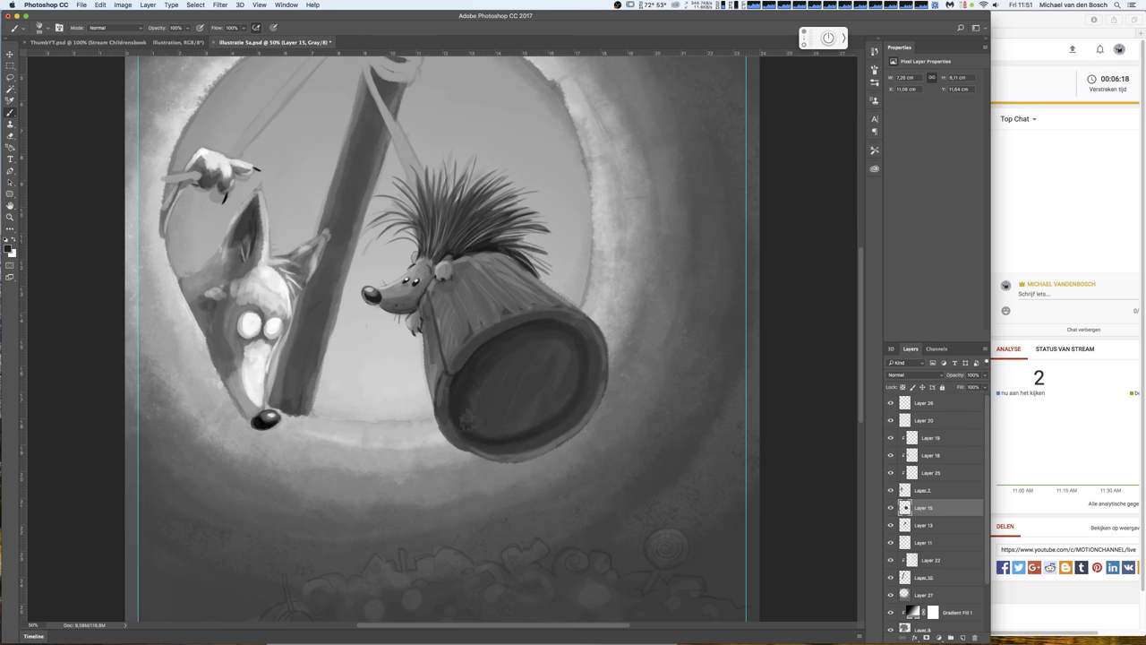
pyautogui.moveTo(490, 421)
pyautogui.mouseDown()
pyautogui.moveTo(555, 344)
pyautogui.moveTo(519, 395)
pyautogui.moveTo(551, 364)
pyautogui.mouseUp()
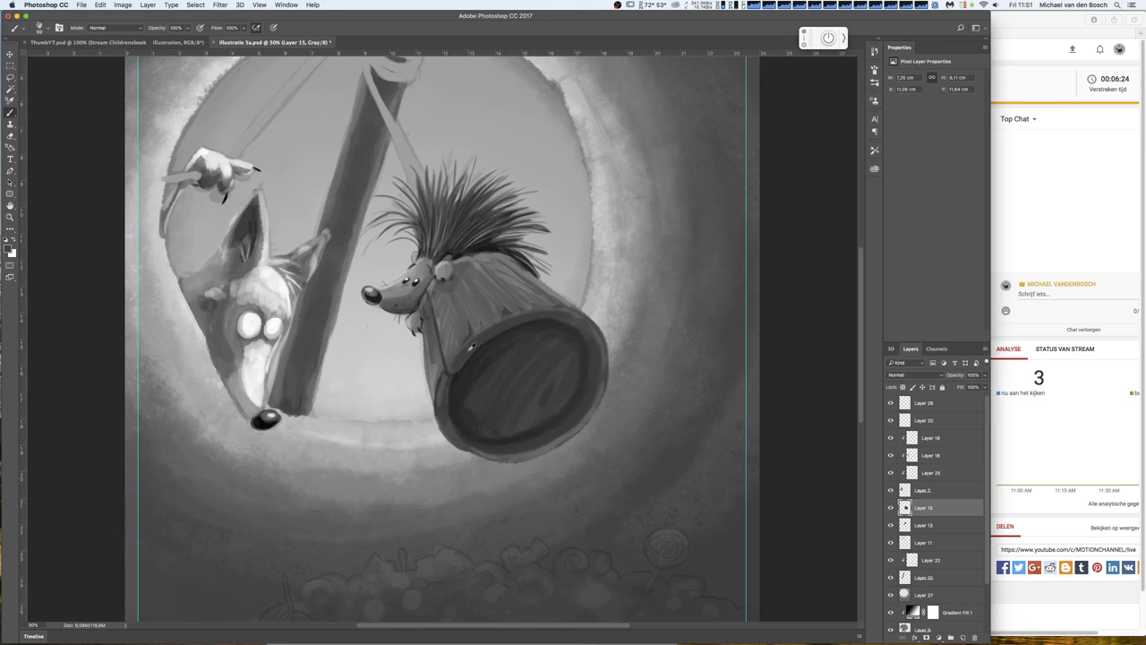
pyautogui.rightClick(469, 255)
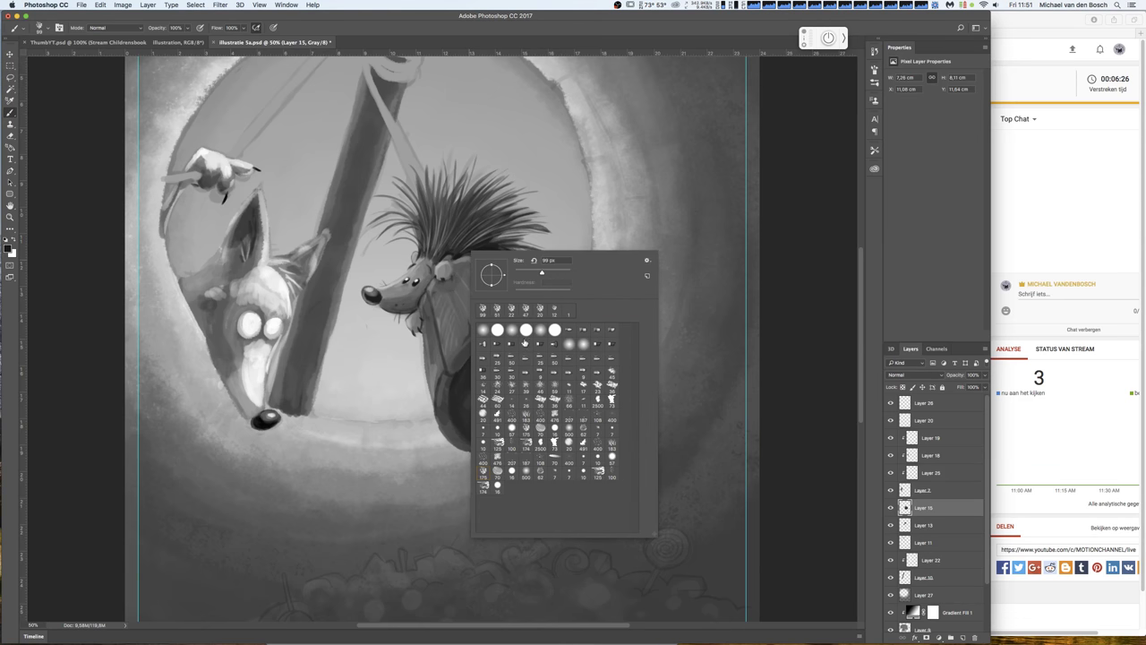
pyautogui.click(463, 358)
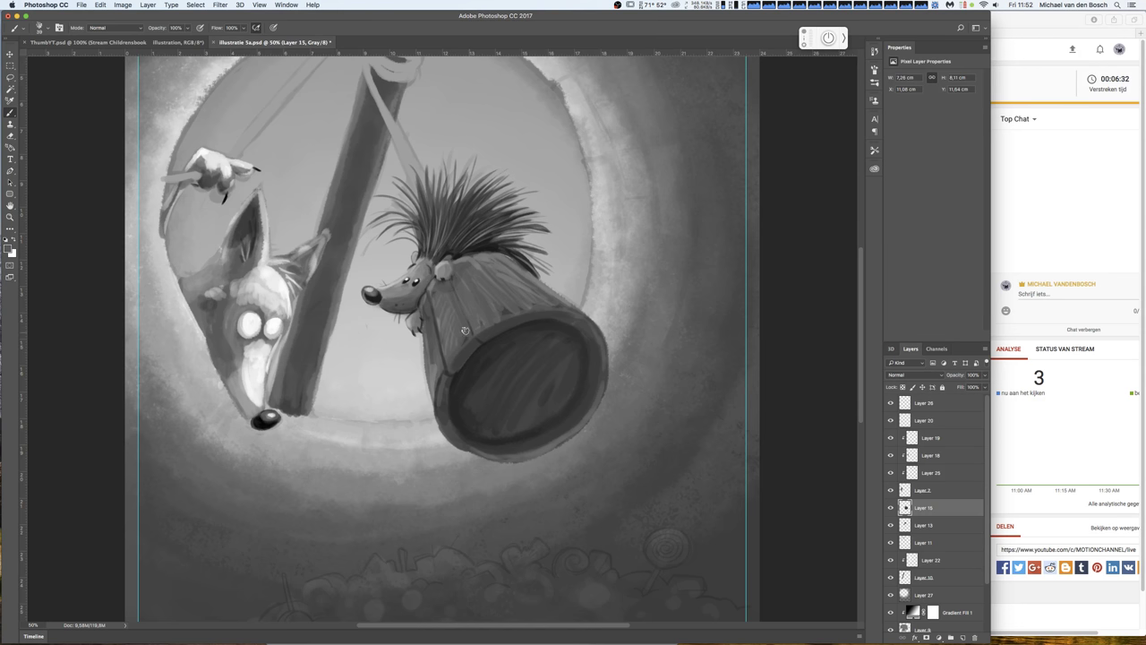
# - Darken the barrel's upper-left side and add light edges along its left side
pyautogui.keyDown('alt'); pyautogui.click(480, 349); pyautogui.keyUp('alt')
pyautogui.moveTo(467, 299); pyautogui.dragTo(464, 328)
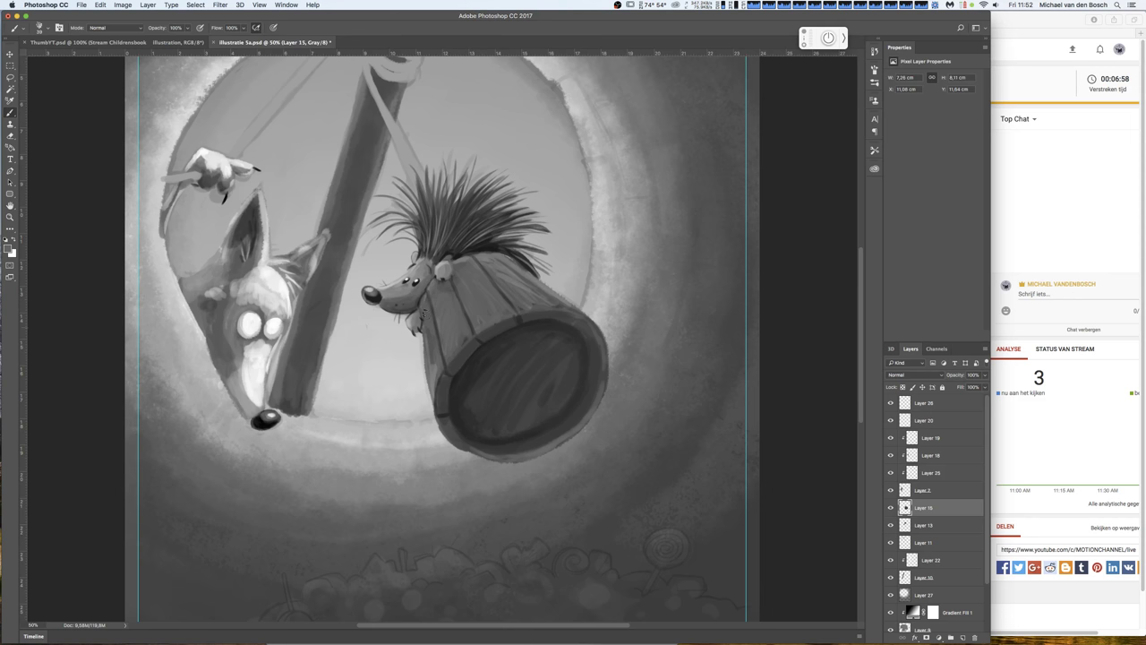
pyautogui.moveTo(431, 301); pyautogui.dragTo(433, 321)
pyautogui.moveTo(426, 360)
pyautogui.mouseDown()
pyautogui.moveTo(430, 292)
pyautogui.moveTo(437, 333)
pyautogui.mouseUp()
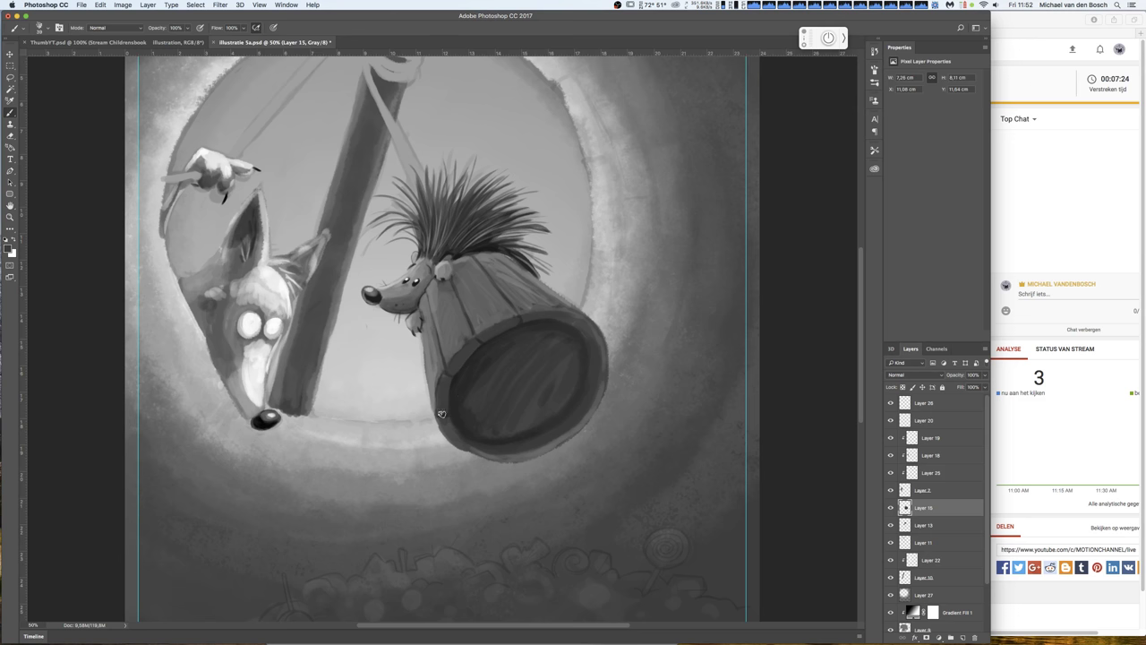
pyautogui.keyDown('alt'); pyautogui.click(272, 421); pyautogui.keyUp('alt')
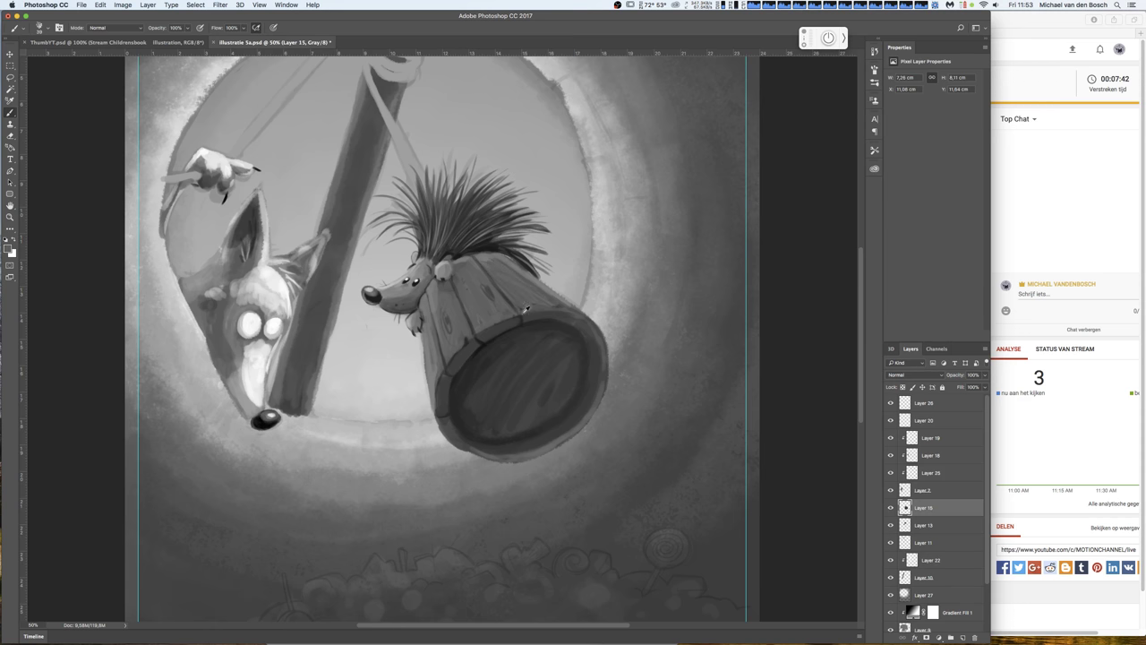
pyautogui.keyDown('alt'); pyautogui.click(488, 340); pyautogui.keyUp('alt')
# - Repaint the barrel's upper-right shading and sample darker barrel tones
pyautogui.moveTo(554, 310); pyautogui.dragTo(525, 309)
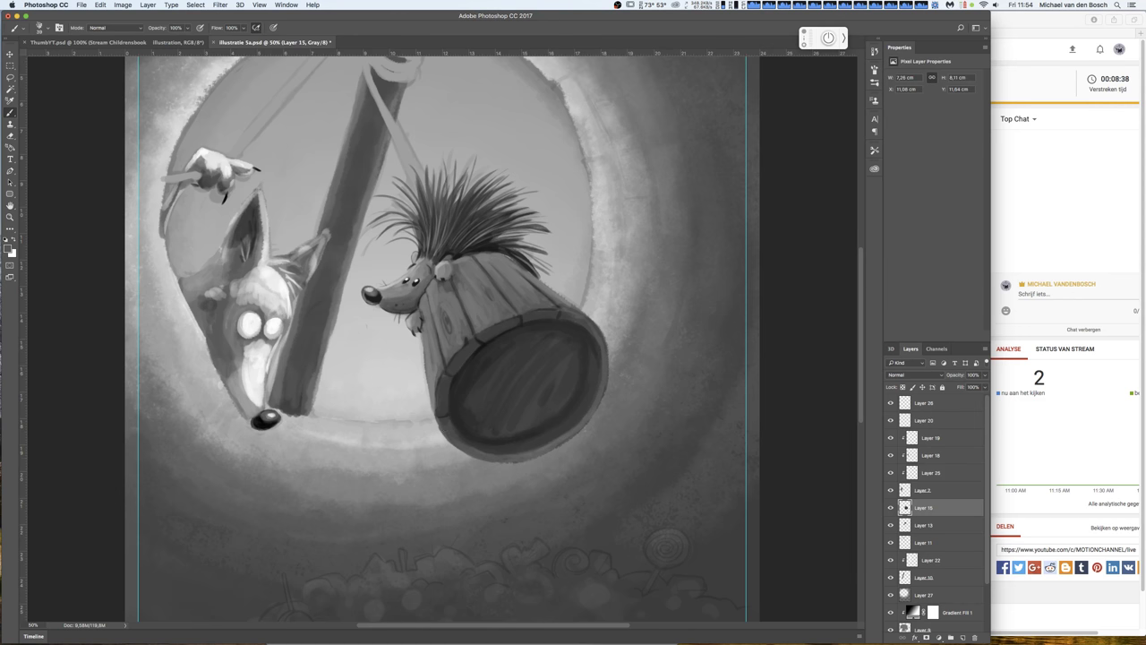
pyautogui.keyDown('alt'); pyautogui.click(446, 406); pyautogui.keyUp('alt')
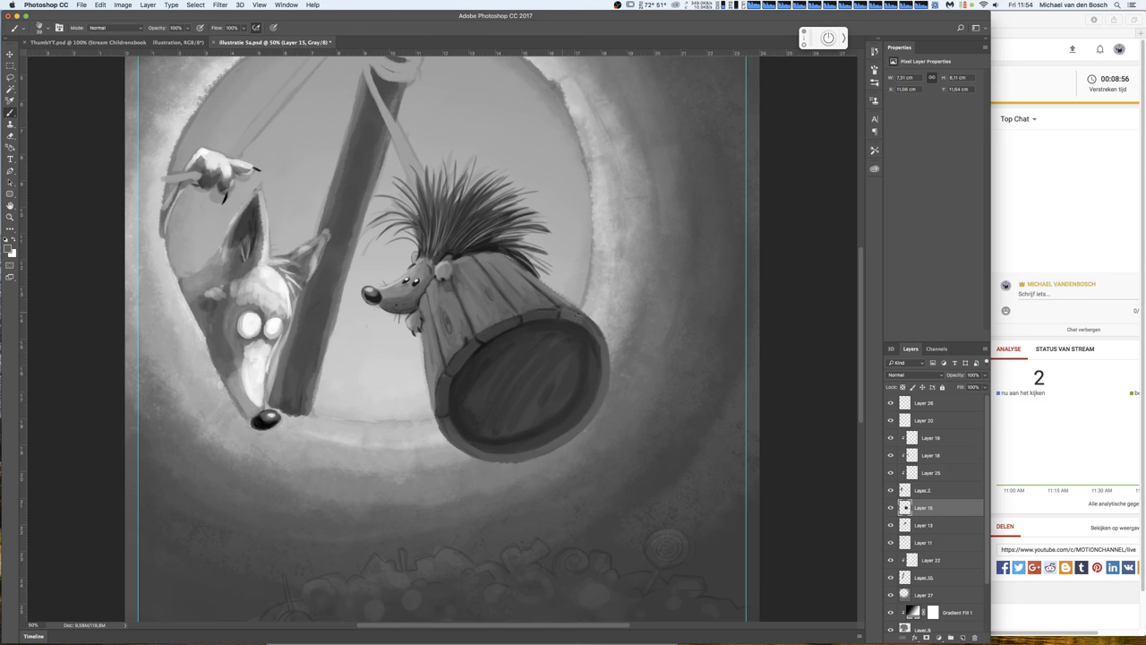
pyautogui.keyDown('alt'); pyautogui.click(550, 309); pyautogui.keyUp('alt')
# - Paint plank lines into the barrel's dark bottom with a tone sampled from its opening
pyautogui.keyDown('alt'); pyautogui.click(484, 345); pyautogui.keyUp('alt')
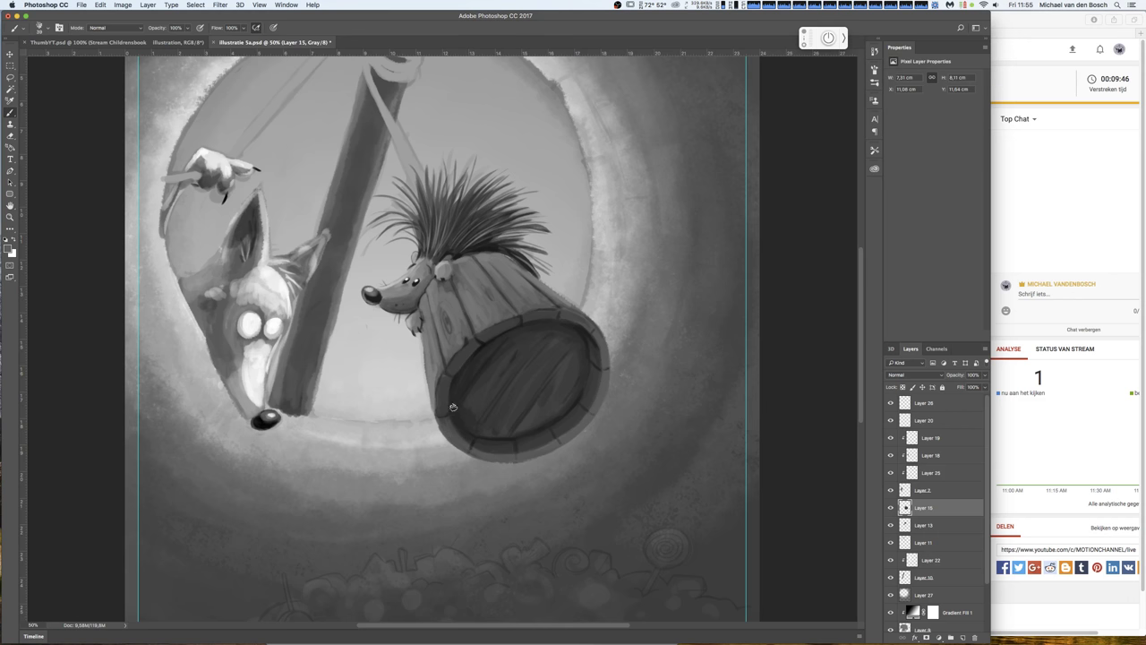
pyautogui.press('e')
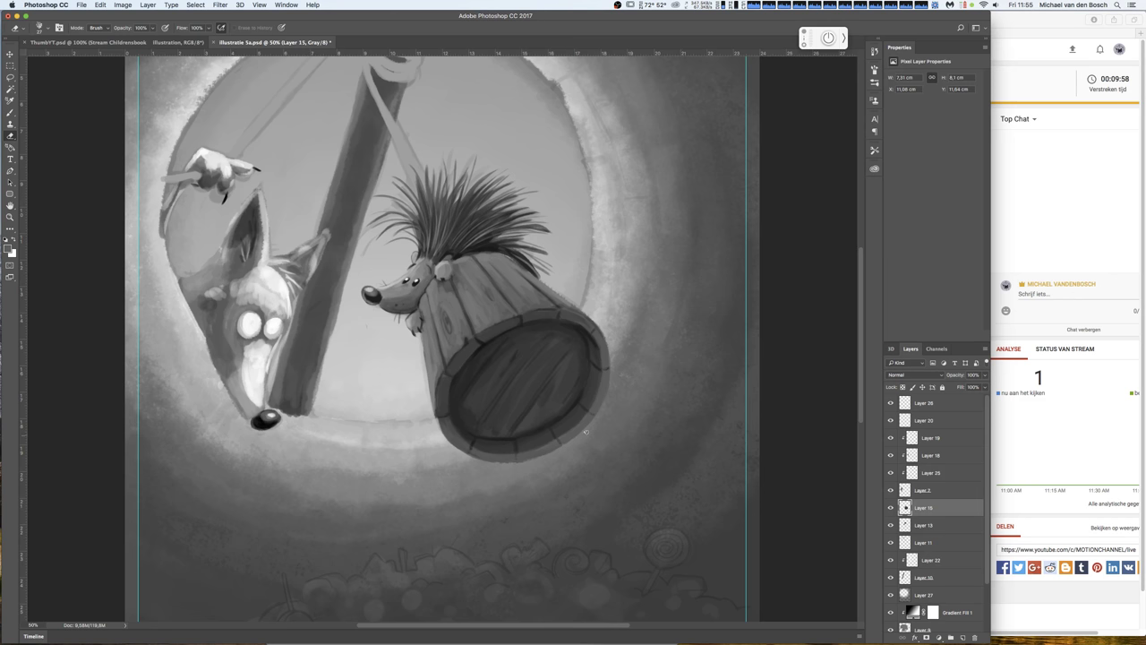
# - Return to the Brush to define the barrel bottom's planks and rim
pyautogui.press('b')
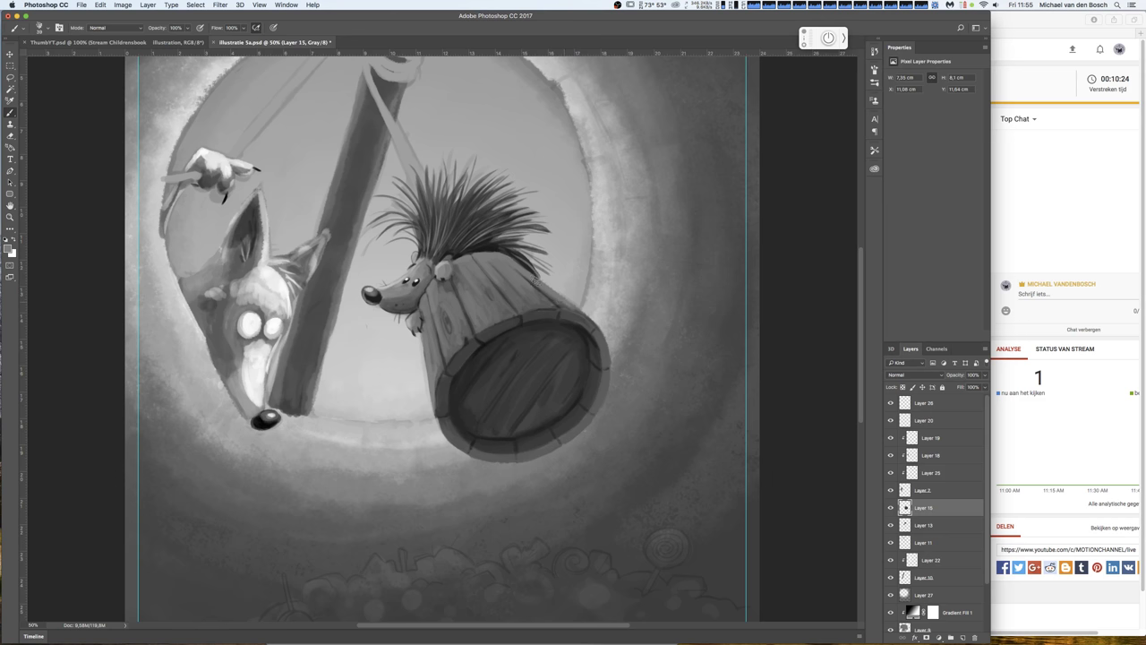
# - Sample a darker barrel tone and shrink the brush to 23 px for fine plank detail
pyautogui.keyDown('alt'); pyautogui.click(573, 310); pyautogui.keyUp('alt')
pyautogui.rightClick(530, 310)
pyautogui.moveTo(587, 329); pyautogui.dragTo(581, 329)
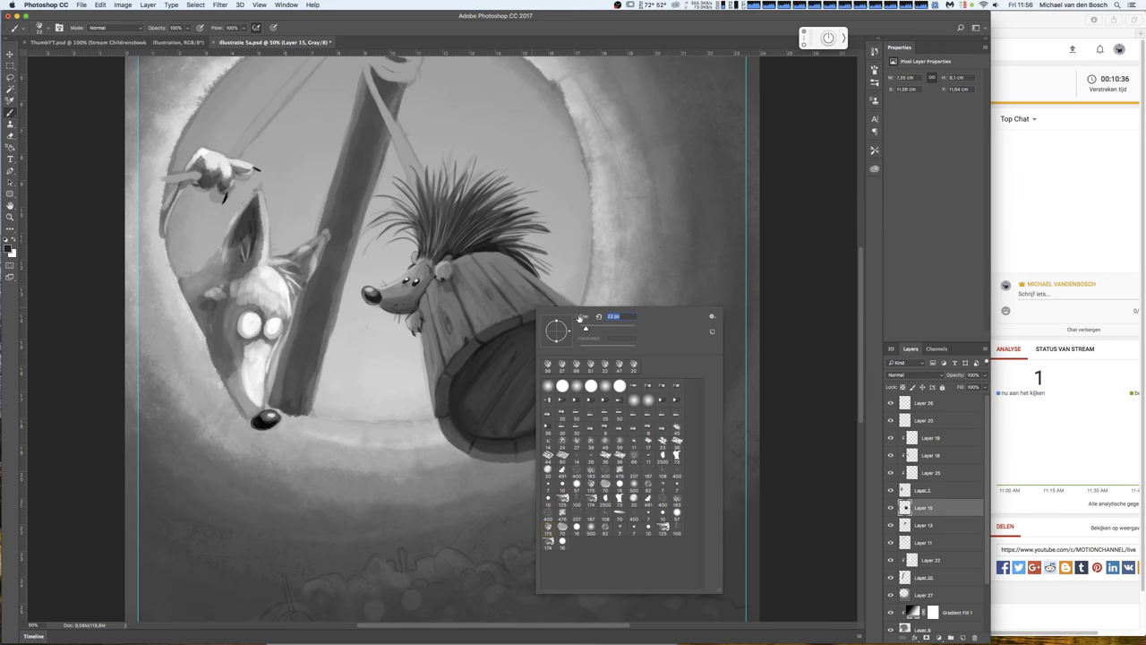
pyautogui.click(495, 254)
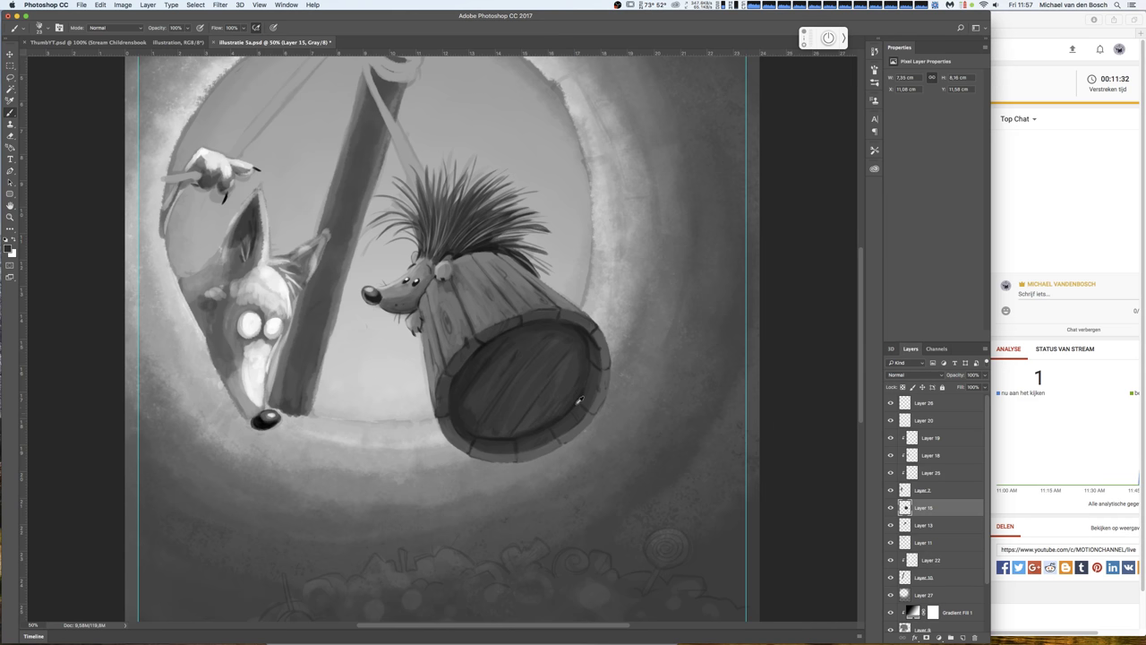
# - Sample the barrel bottom's colour and enlarge the brush to crisp up the rim
pyautogui.keyDown('alt'); pyautogui.click(575, 405); pyautogui.keyUp('alt')
pyautogui.rightClick(581, 373)
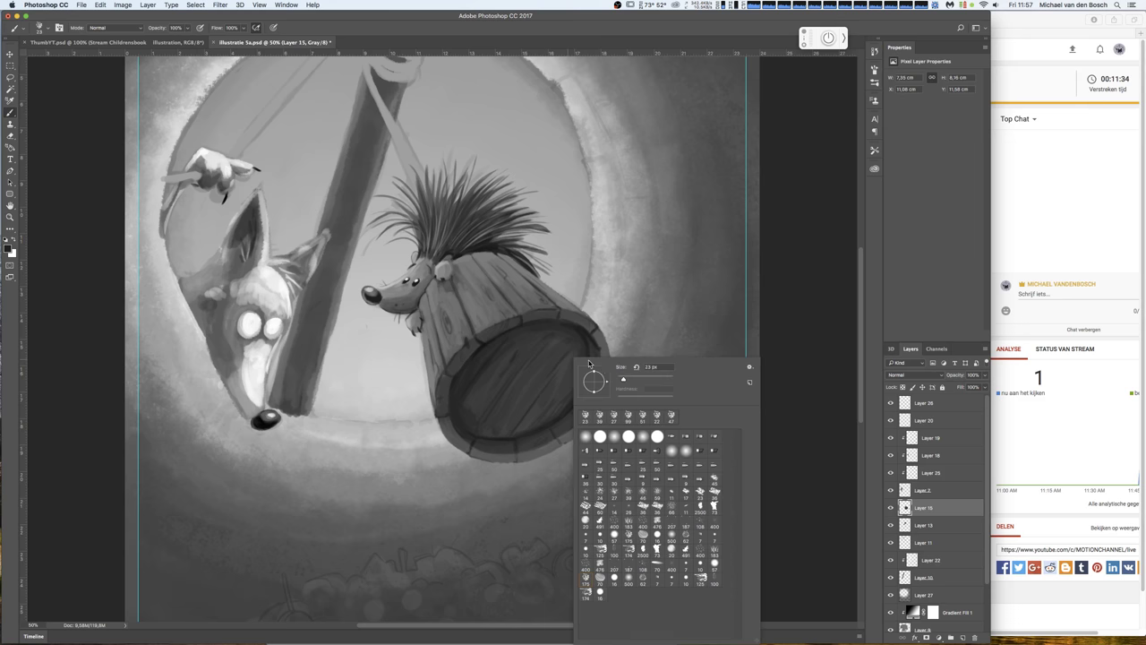
pyautogui.moveTo(634, 376); pyautogui.dragTo(646, 382)
pyautogui.press('Return')
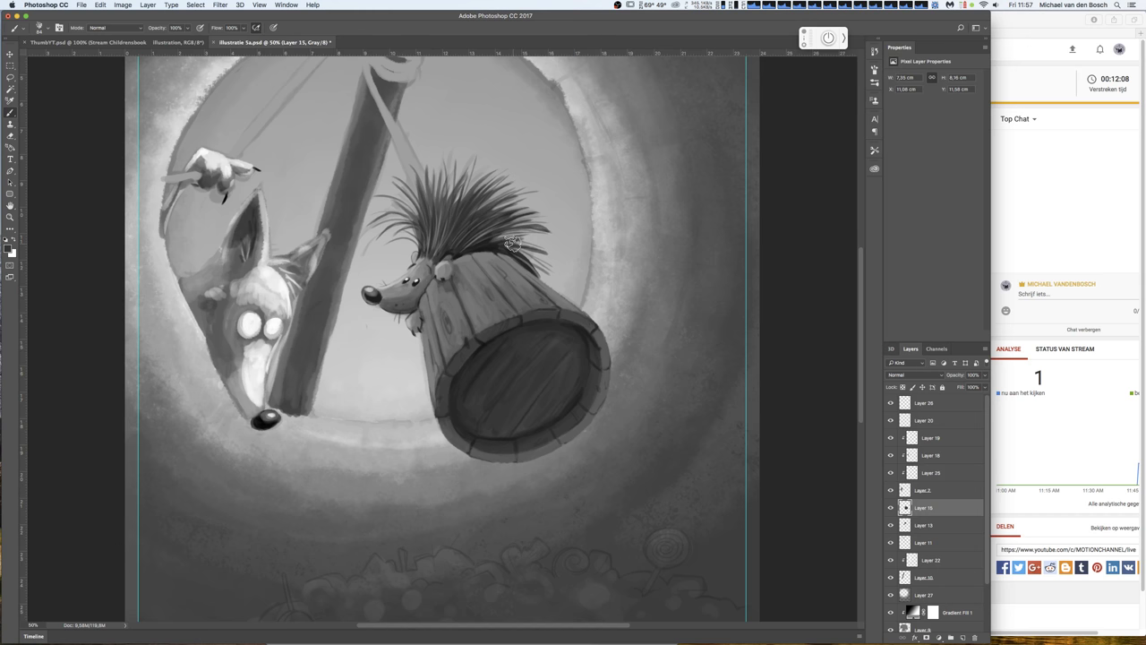
# - Merge the fox's Layers 19, 18, 25 and Layer 2 into Layer 19
pyautogui.click(891, 491)
pyautogui.click(890, 491)
pyautogui.click(927, 491)
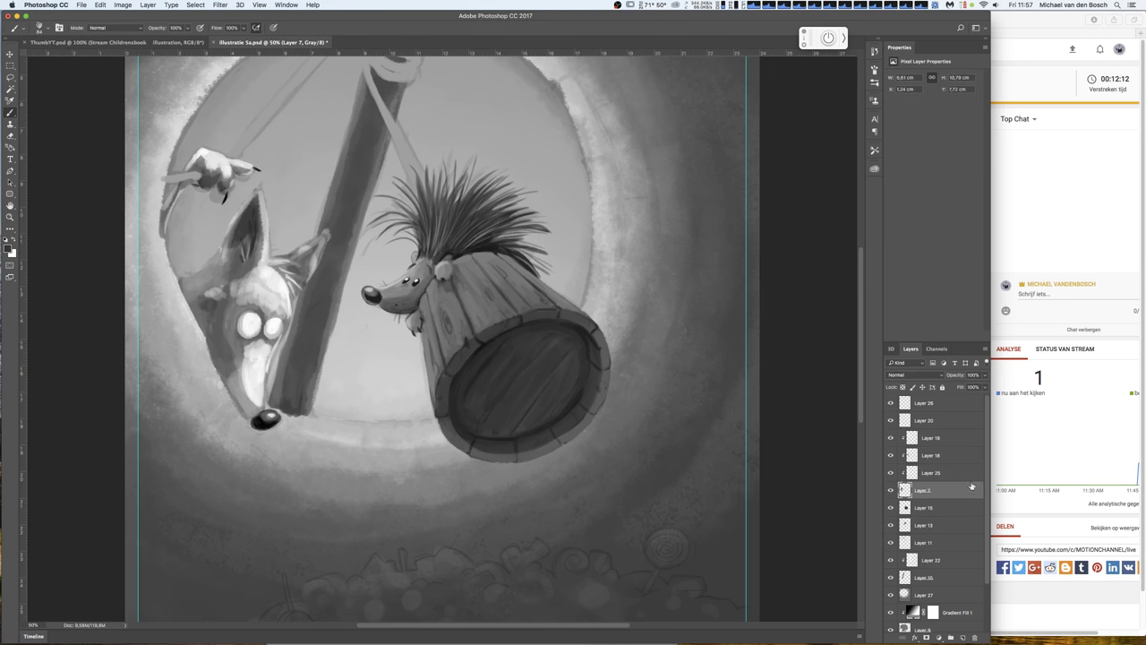
pyautogui.keyDown('shift'); pyautogui.click(942, 442); pyautogui.keyUp('shift')
pyautogui.hotkey('ctrl', 'e')
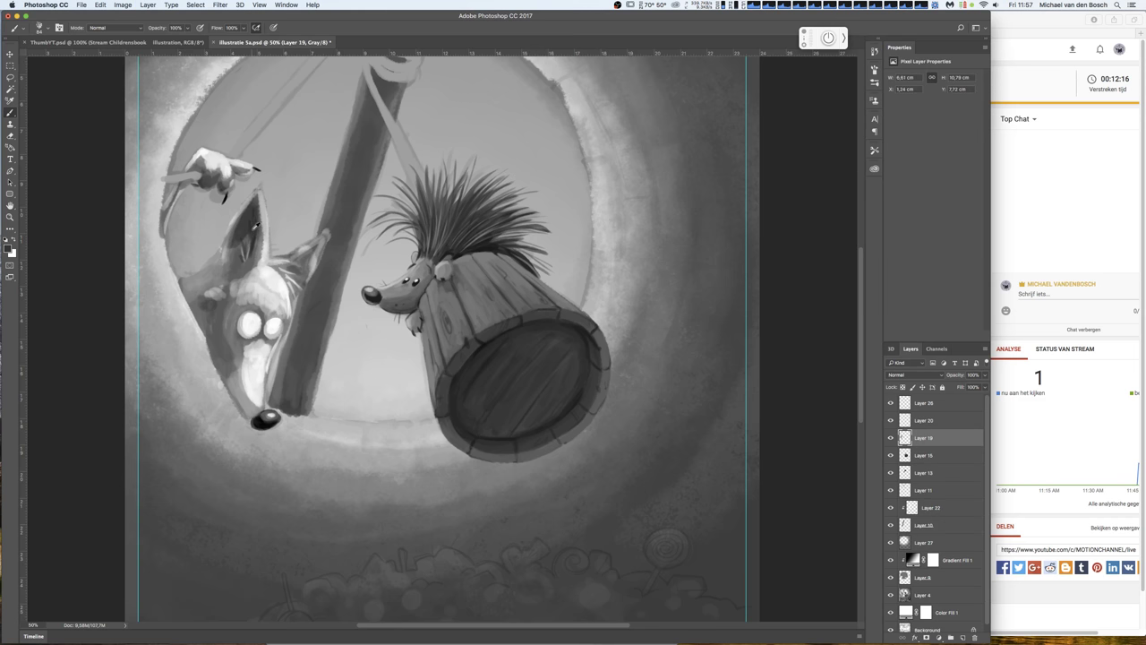
# - Sample a range of grey tones around the fox's eyes and face
pyautogui.rightClick(270, 323)
pyautogui.click(246, 322)
pyautogui.keyDown('alt'); pyautogui.click(245, 318); pyautogui.keyUp('alt')
pyautogui.keyDown('alt'); pyautogui.click(246, 322); pyautogui.keyUp('alt')
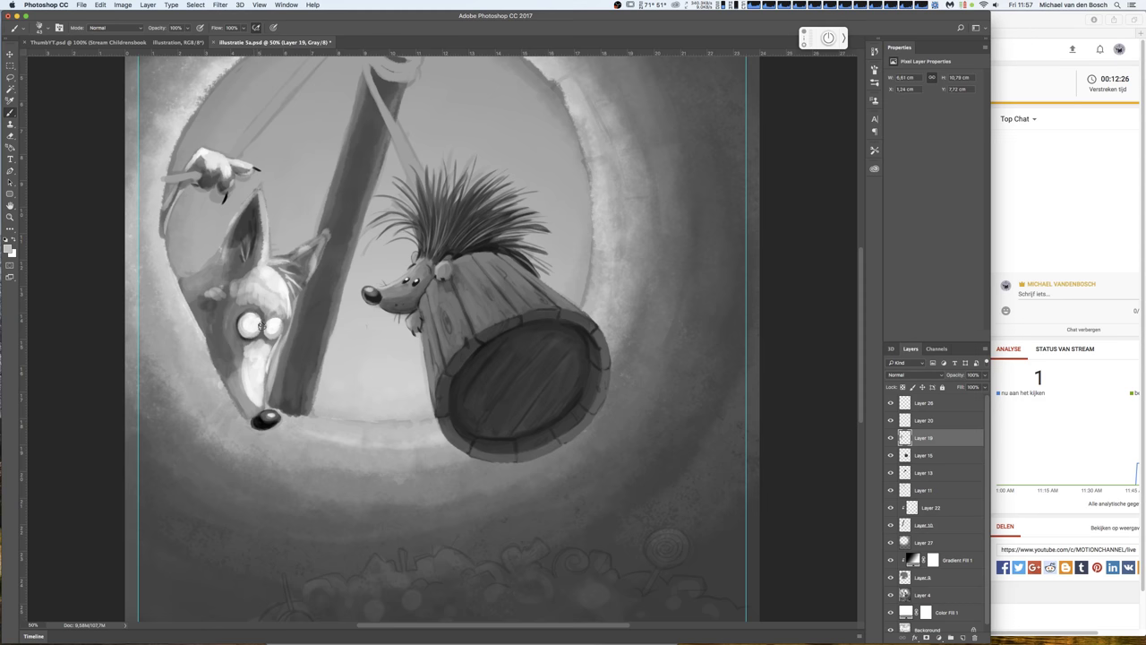
pyautogui.keyDown('alt'); pyautogui.click(255, 326); pyautogui.keyUp('alt')
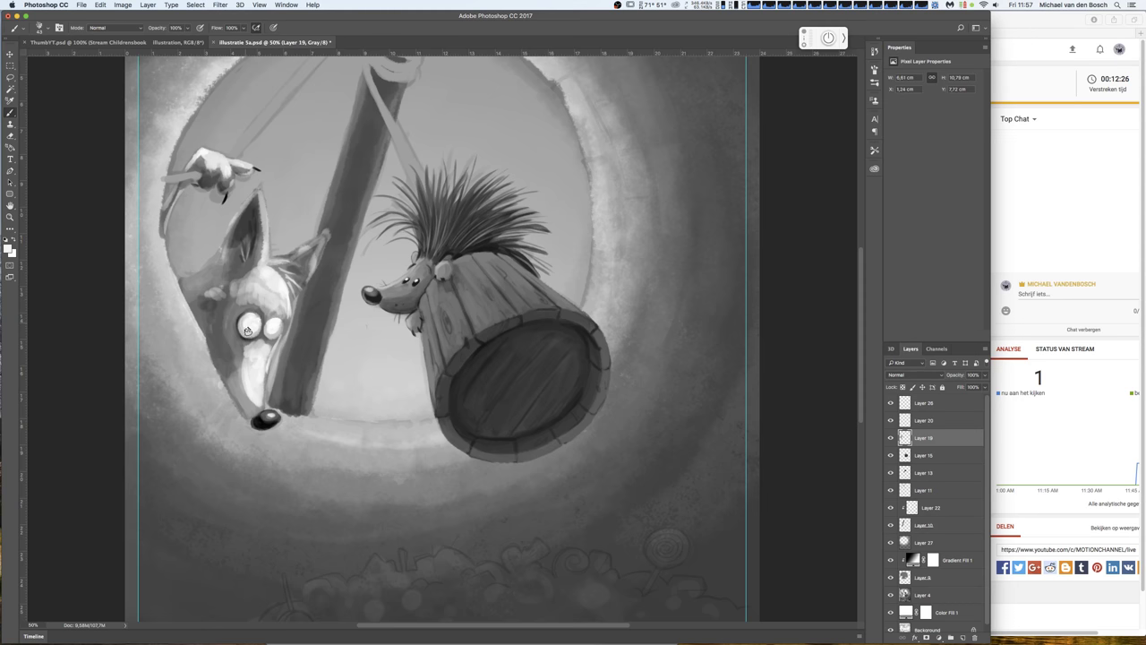
pyautogui.keyDown('alt'); pyautogui.click(277, 322); pyautogui.keyUp('alt')
pyautogui.keyDown('alt'); pyautogui.click(250, 335); pyautogui.keyUp('alt')
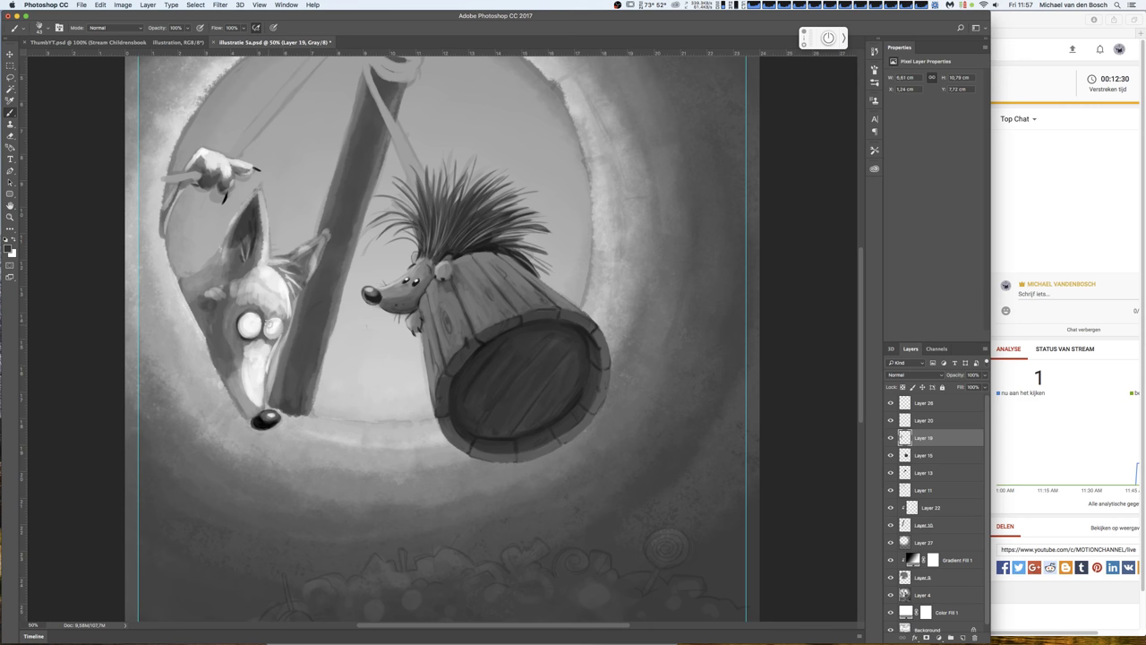
pyautogui.keyDown('alt'); pyautogui.click(266, 311); pyautogui.keyUp('alt')
# - Repaint the fox's brow and eye area darker with a larger brush
pyautogui.rightClick(263, 297)
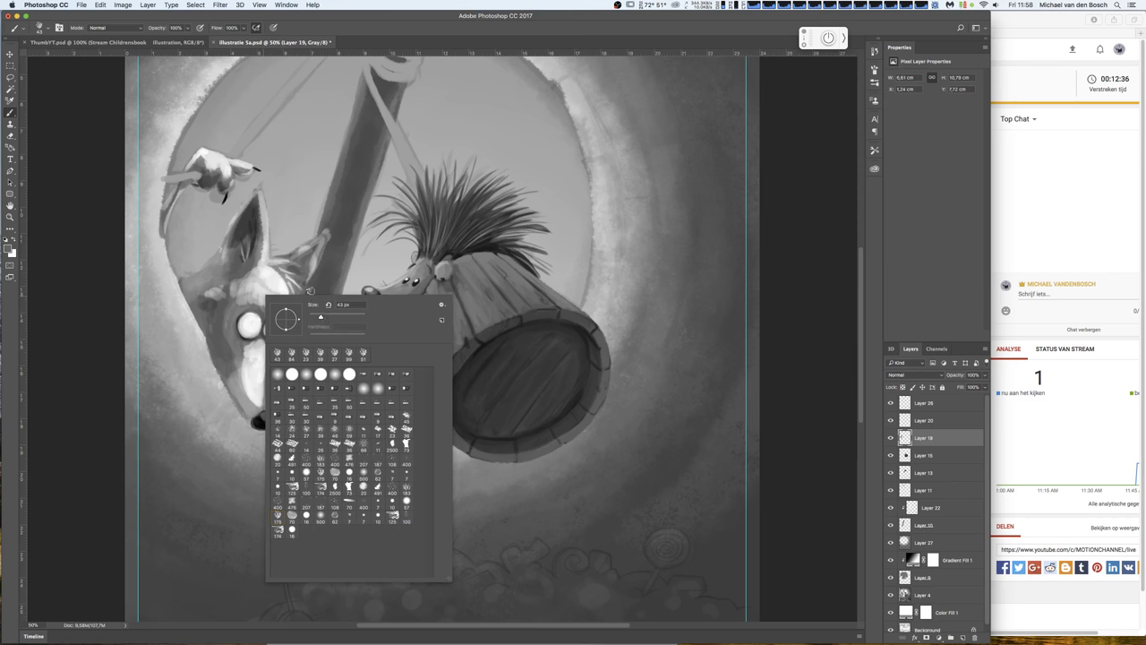
pyautogui.press('Return')
pyautogui.moveTo(234, 307)
pyautogui.mouseDown()
pyautogui.moveTo(254, 298)
pyautogui.moveTo(238, 302)
pyautogui.moveTo(235, 283)
pyautogui.moveTo(264, 274)
pyautogui.moveTo(280, 311)
pyautogui.moveTo(276, 277)
pyautogui.moveTo(238, 297)
pyautogui.mouseUp()
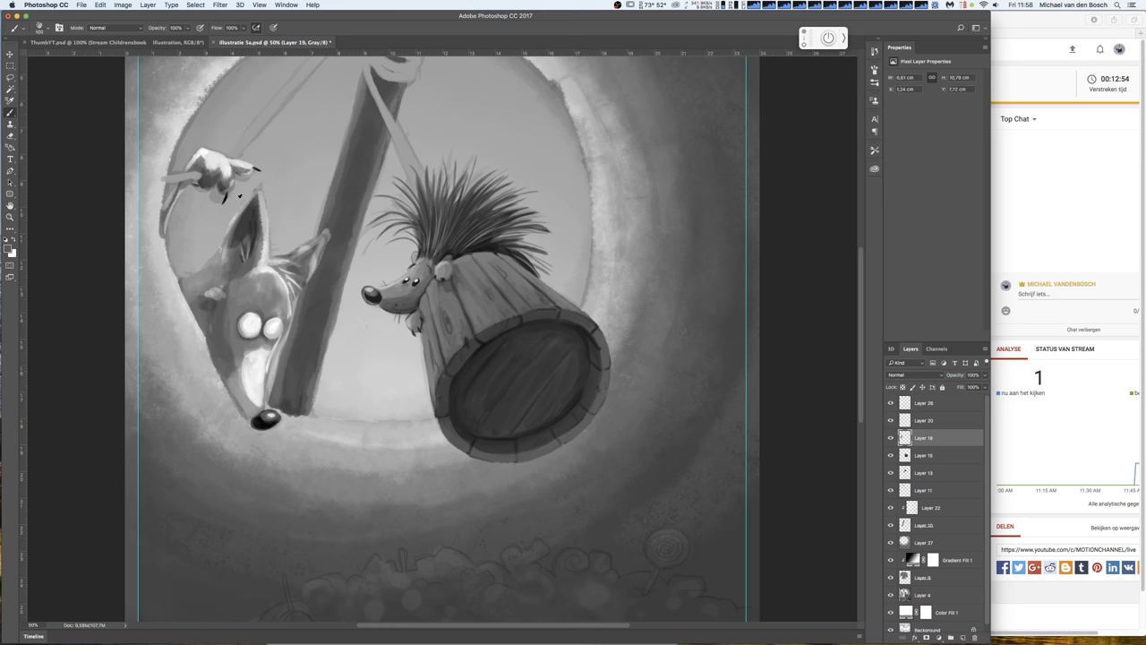
pyautogui.rightClick(239, 194)
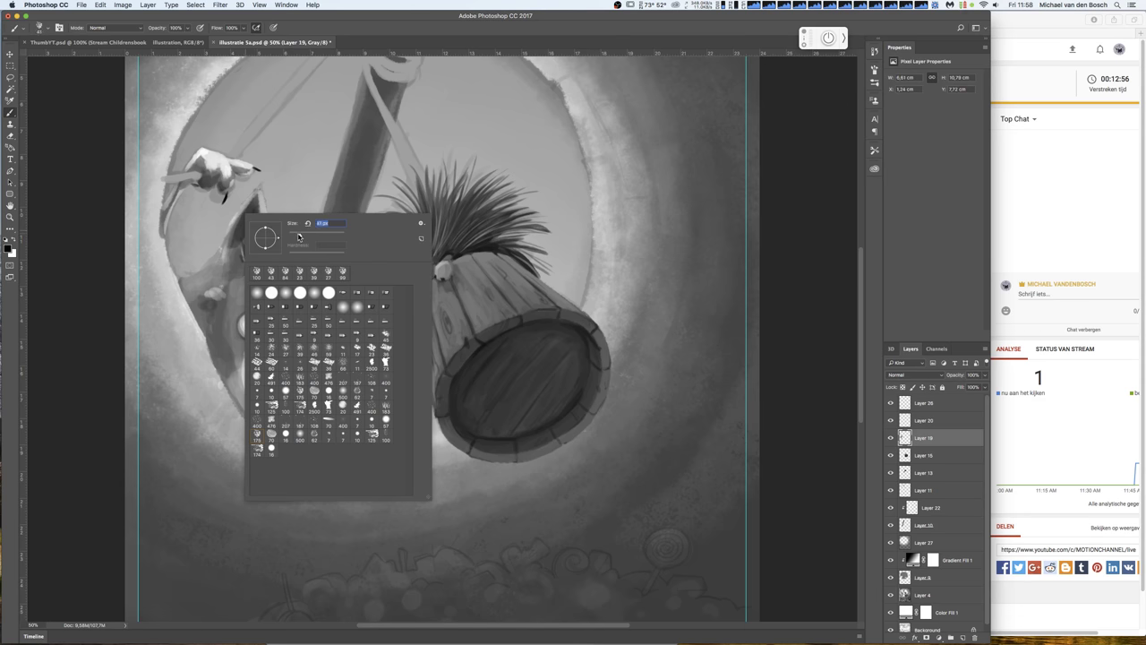
# - Set the brush to 17 px, add a dark cheek stroke and a white chin highlight
pyautogui.write('17')
pyautogui.press('Return')
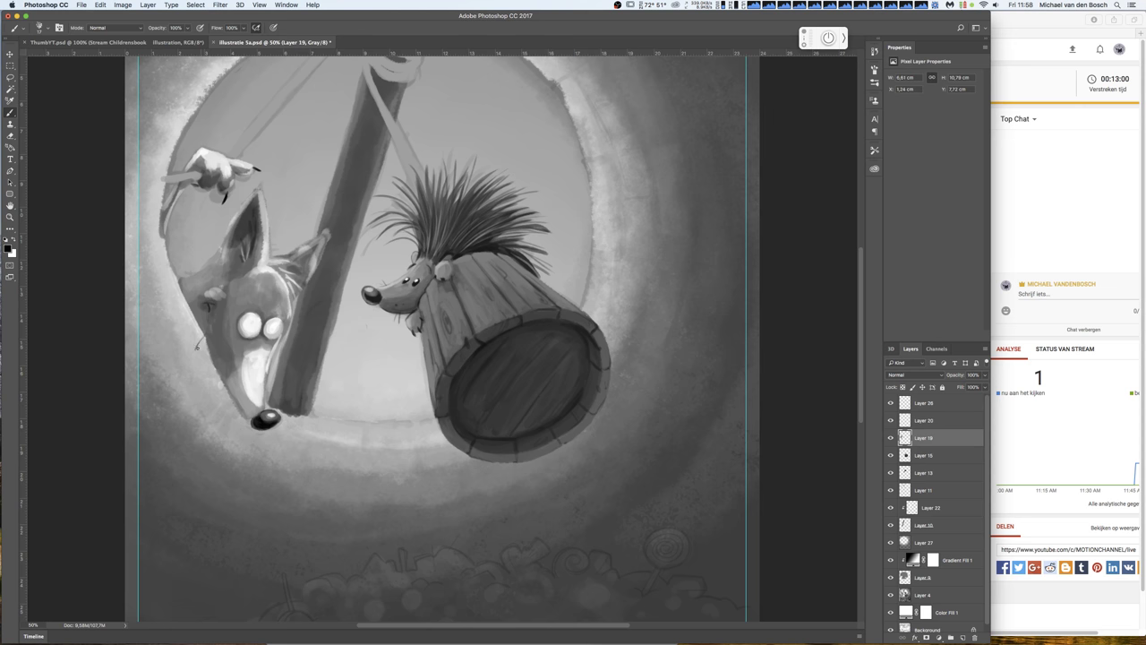
pyautogui.moveTo(197, 347); pyautogui.dragTo(200, 350)
pyautogui.press('x')
pyautogui.moveTo(232, 411); pyautogui.dragTo(238, 417)
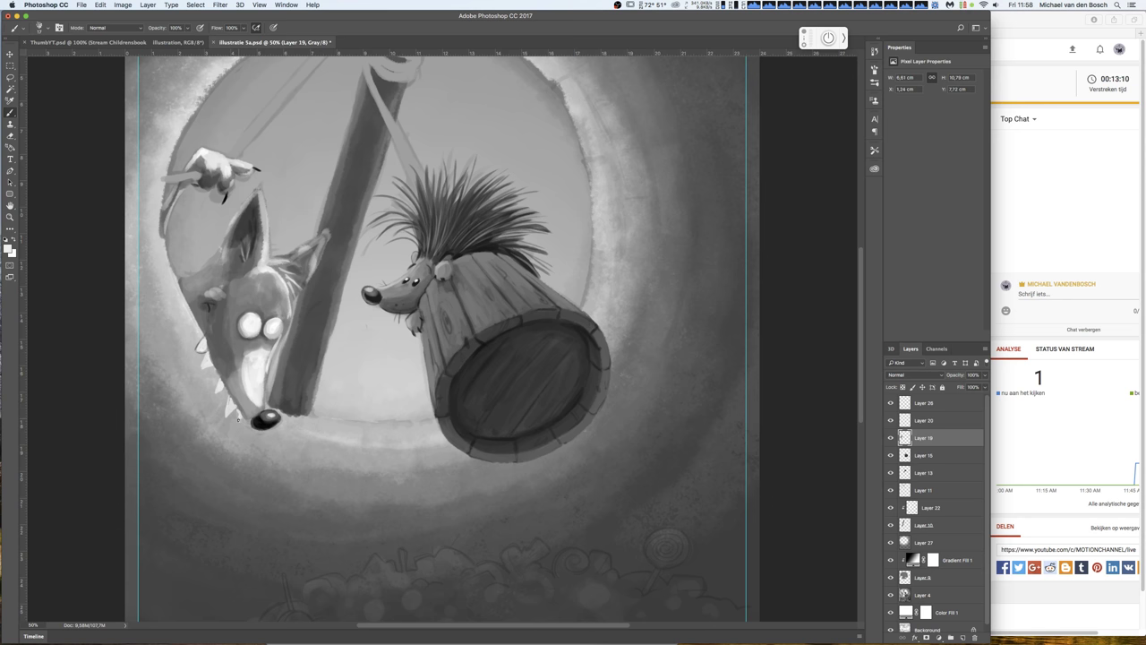
# - Enlarge the brush to 43 px and paint dark marks by the chin, cheek and snout
pyautogui.keyDown('alt'); pyautogui.click(242, 417); pyautogui.keyUp('alt')
pyautogui.keyDown('alt'); pyautogui.click(261, 415); pyautogui.keyUp('alt')
pyautogui.rightClick(242, 392)
pyautogui.moveTo(299, 384); pyautogui.dragTo(322, 367)
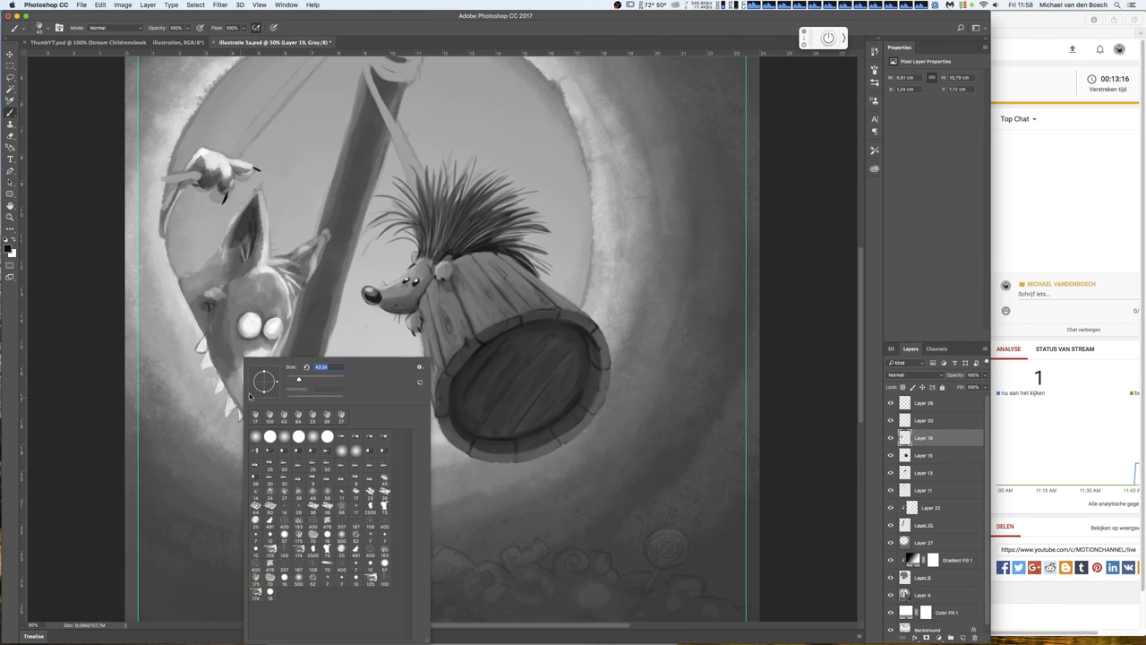
pyautogui.press('Return')
pyautogui.moveTo(226, 395)
pyautogui.mouseDown()
pyautogui.moveTo(224, 417)
pyautogui.moveTo(238, 417)
pyautogui.moveTo(217, 377)
pyautogui.mouseUp()
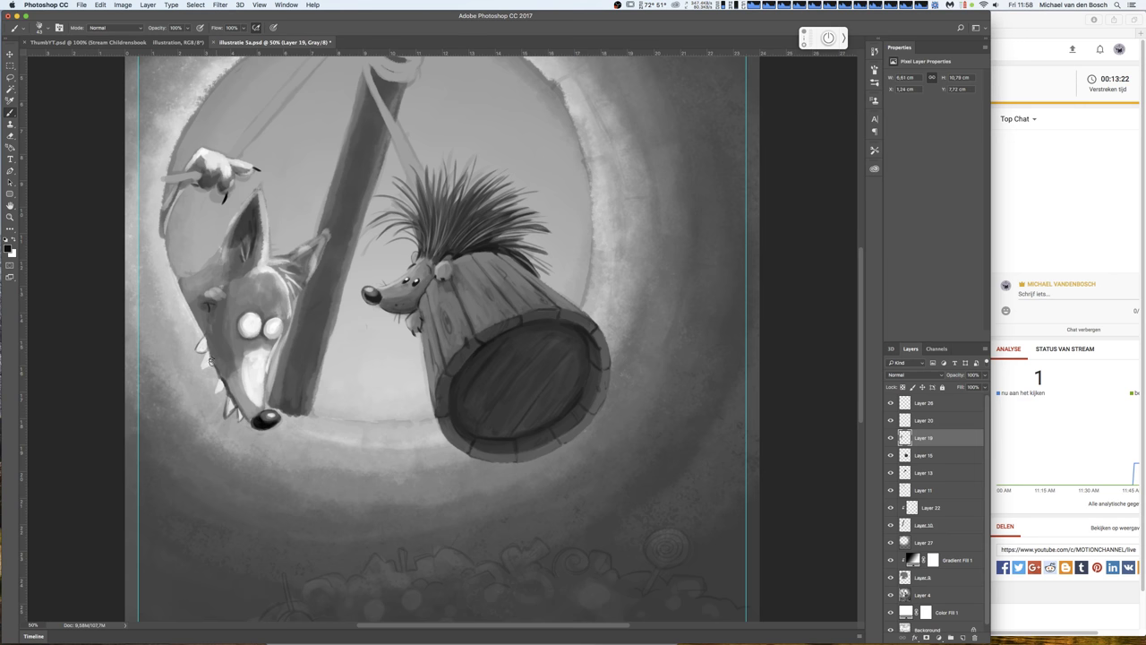
pyautogui.moveTo(207, 313)
pyautogui.mouseDown()
pyautogui.moveTo(209, 303)
pyautogui.moveTo(199, 328)
pyautogui.mouseUp()
pyautogui.moveTo(262, 408); pyautogui.dragTo(262, 397)
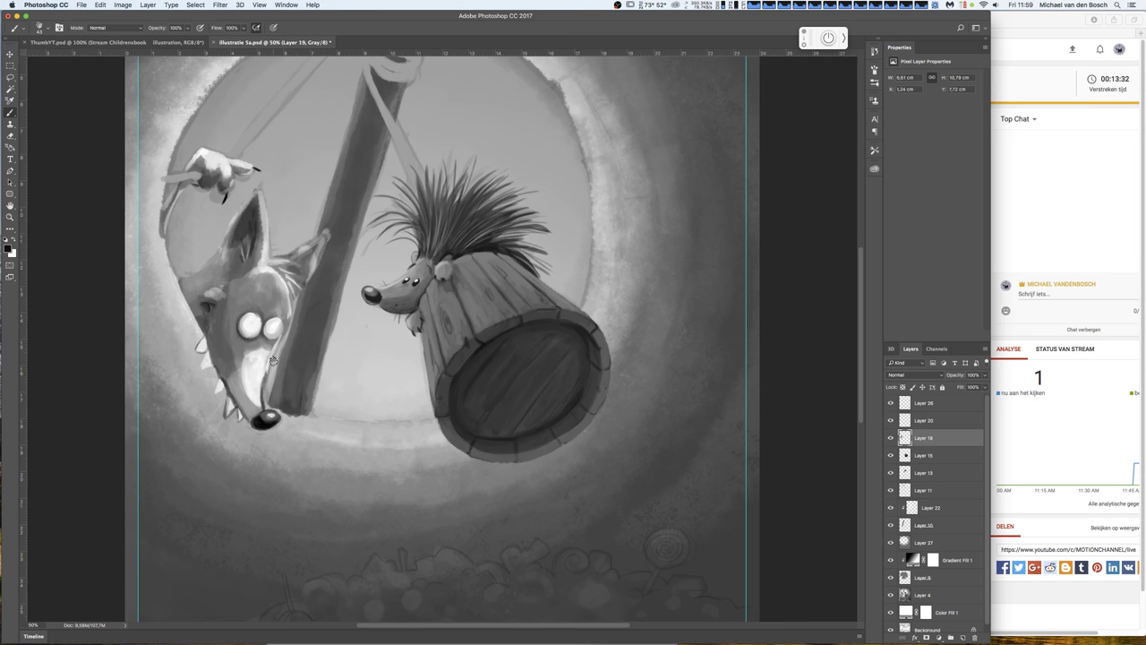
# - Attempt an eraser pass, dismiss the history eraser error, and resample greys from the snout
pyautogui.press('e')
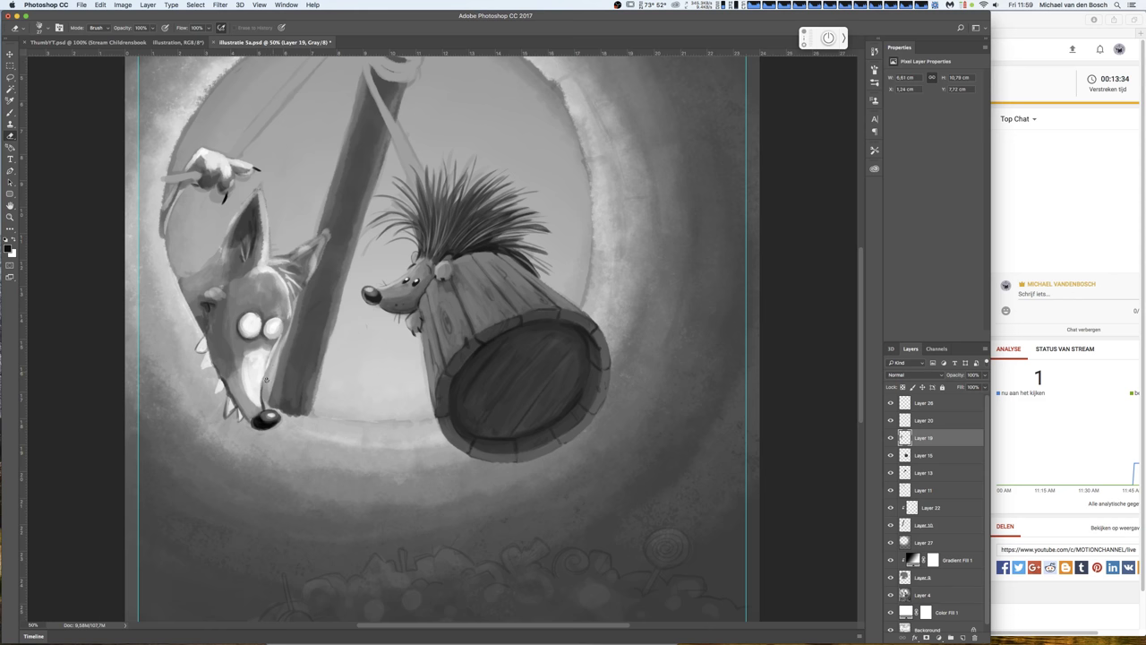
pyautogui.press('b')
pyautogui.keyDown('alt'); pyautogui.click(274, 342); pyautogui.keyUp('alt')
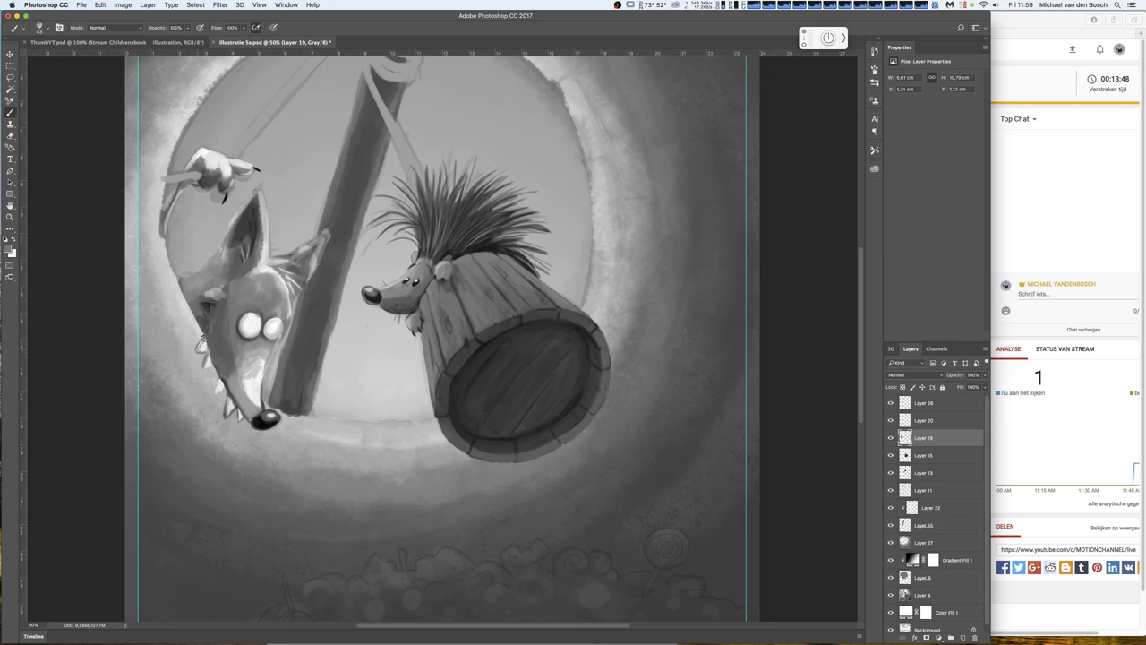
pyautogui.press('e')
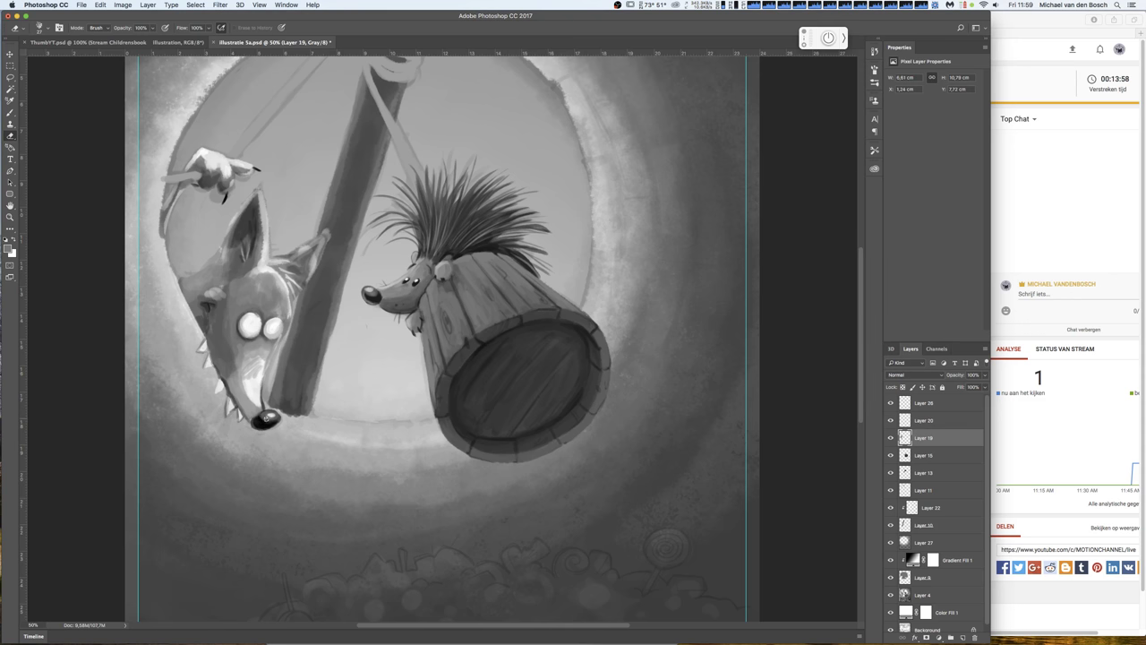
pyautogui.click(268, 420)
pyautogui.click(640, 207)
pyautogui.press('b')
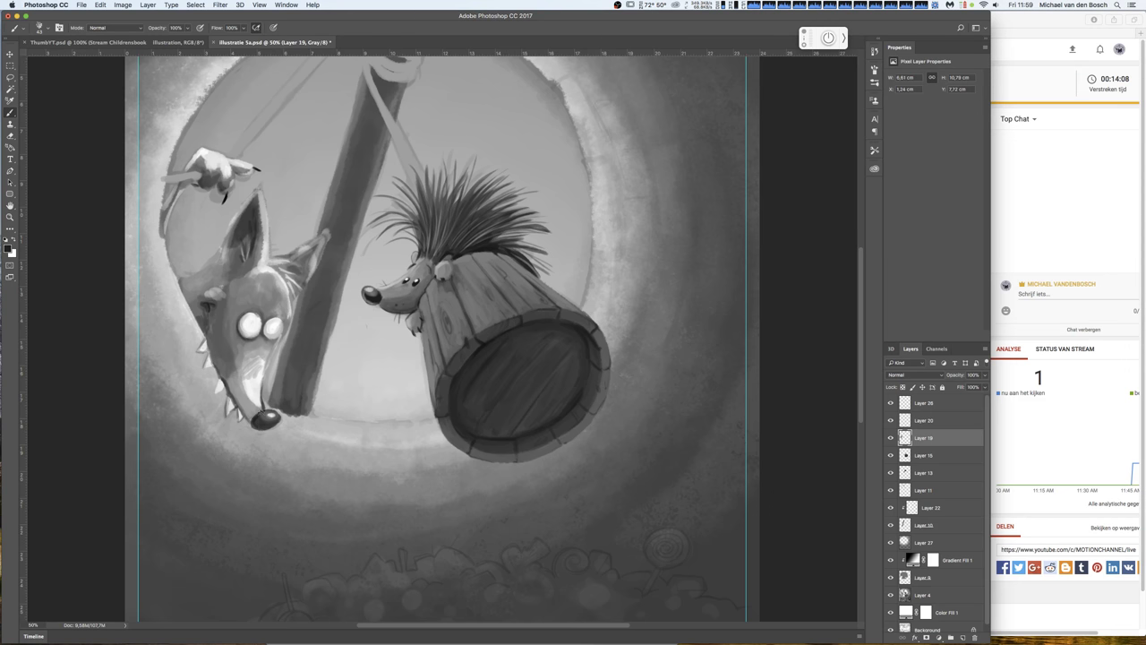
pyautogui.keyDown('alt'); pyautogui.click(263, 374); pyautogui.keyUp('alt')
pyautogui.keyDown('alt'); pyautogui.click(259, 368); pyautogui.keyUp('alt')
# - Lower brush opacity to 64% and darken the inside of the fox's ear in black
pyautogui.click(187, 28)
pyautogui.moveTo(185, 44); pyautogui.dragTo(173, 44)
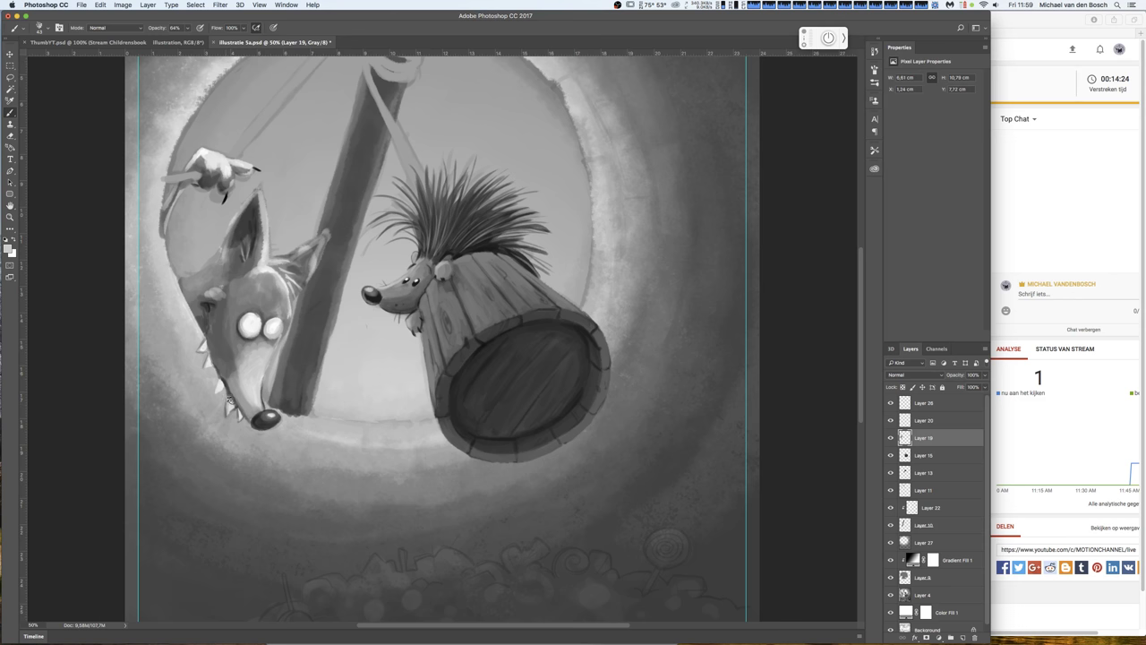
pyautogui.press('x')
pyautogui.press('e')
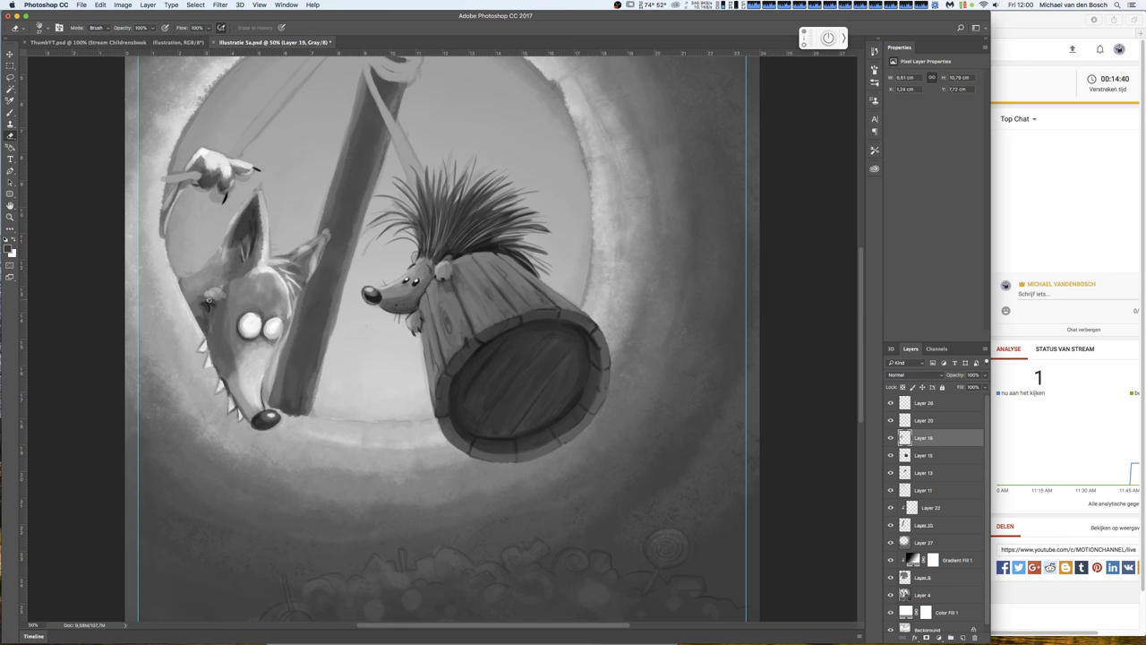
pyautogui.press('b')
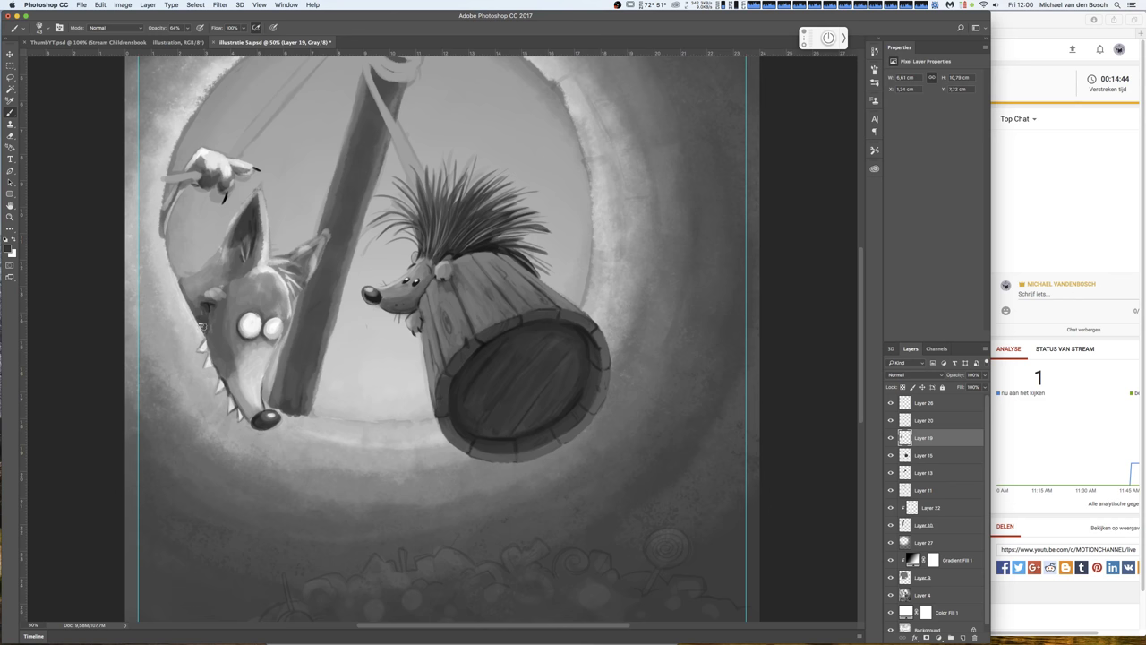
pyautogui.moveTo(258, 249); pyautogui.dragTo(265, 210)
# - Shrink the brush to 23 px and darken both fox ears and their edges
pyautogui.rightClick(261, 189)
pyautogui.moveTo(315, 210); pyautogui.dragTo(310, 209)
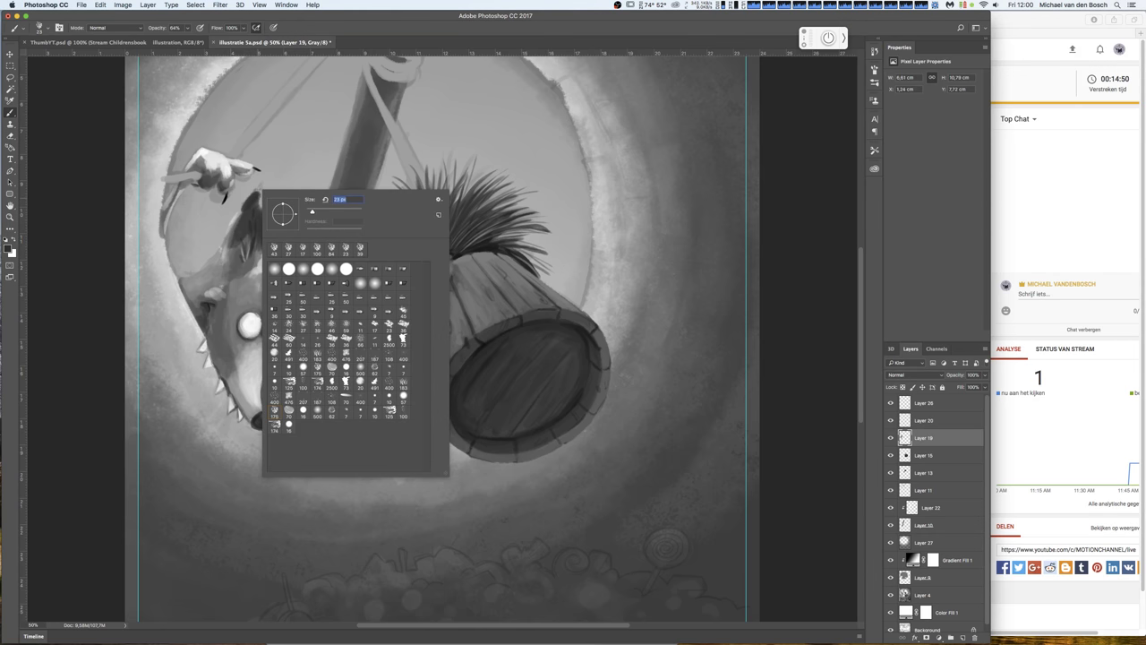
pyautogui.click(237, 222)
pyautogui.moveTo(235, 220)
pyautogui.mouseDown()
pyautogui.moveTo(226, 254)
pyautogui.moveTo(231, 215)
pyautogui.moveTo(262, 226)
pyautogui.moveTo(266, 246)
pyautogui.mouseUp()
pyautogui.moveTo(261, 199)
pyautogui.mouseDown()
pyautogui.moveTo(267, 258)
pyautogui.moveTo(329, 235)
pyautogui.mouseUp()
pyautogui.moveTo(304, 280)
pyautogui.mouseDown()
pyautogui.moveTo(329, 225)
pyautogui.moveTo(317, 251)
pyautogui.mouseUp()
pyautogui.moveTo(301, 260)
pyautogui.mouseDown()
pyautogui.moveTo(321, 240)
pyautogui.moveTo(310, 245)
pyautogui.mouseUp()
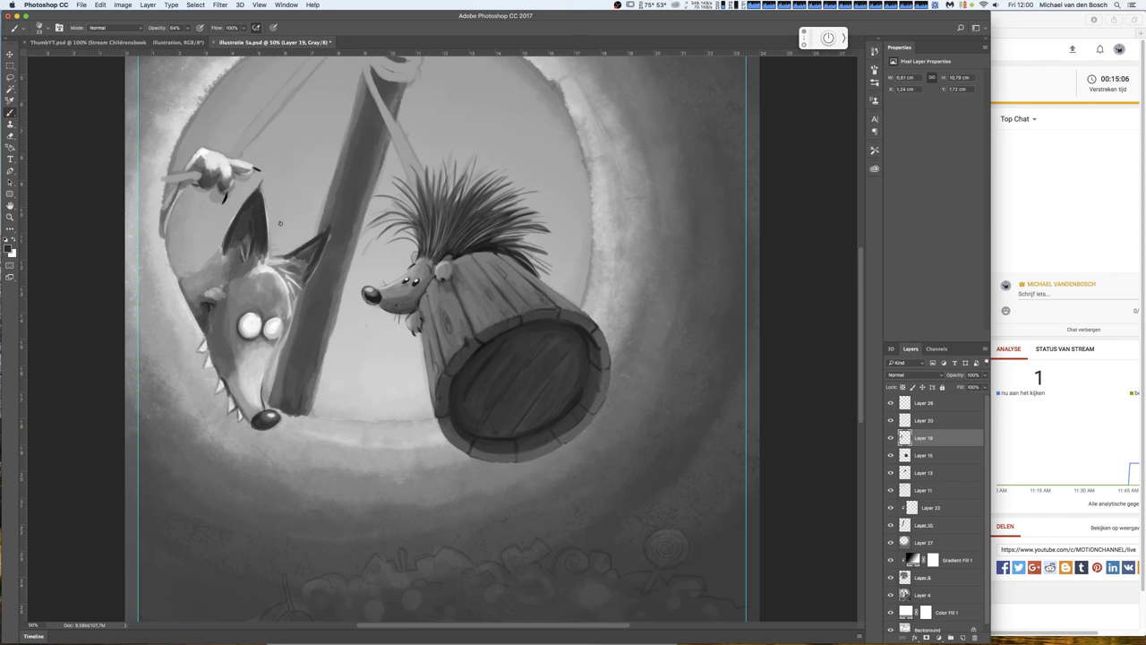
pyautogui.moveTo(260, 249); pyautogui.dragTo(245, 265)
# - Erase excess dark paint from the ear edge and switch to a different brush preset
pyautogui.press('e')
pyautogui.moveTo(269, 222)
pyautogui.mouseDown()
pyautogui.moveTo(263, 252)
pyautogui.moveTo(262, 190)
pyautogui.moveTo(261, 252)
pyautogui.moveTo(266, 210)
pyautogui.mouseUp()
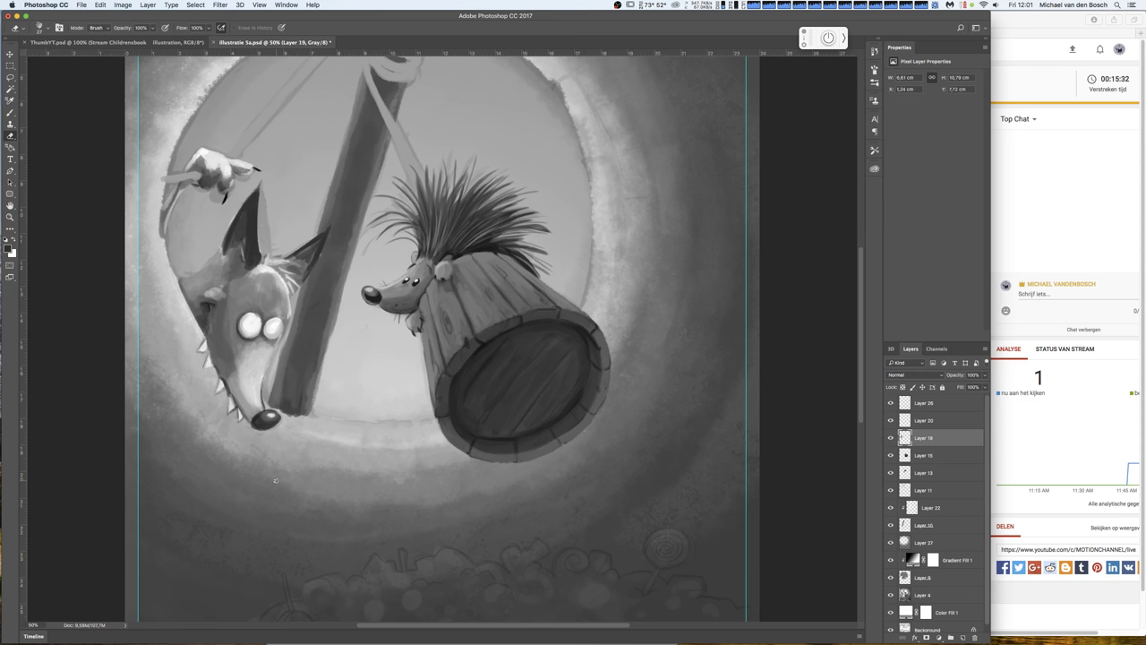
pyautogui.press('b')
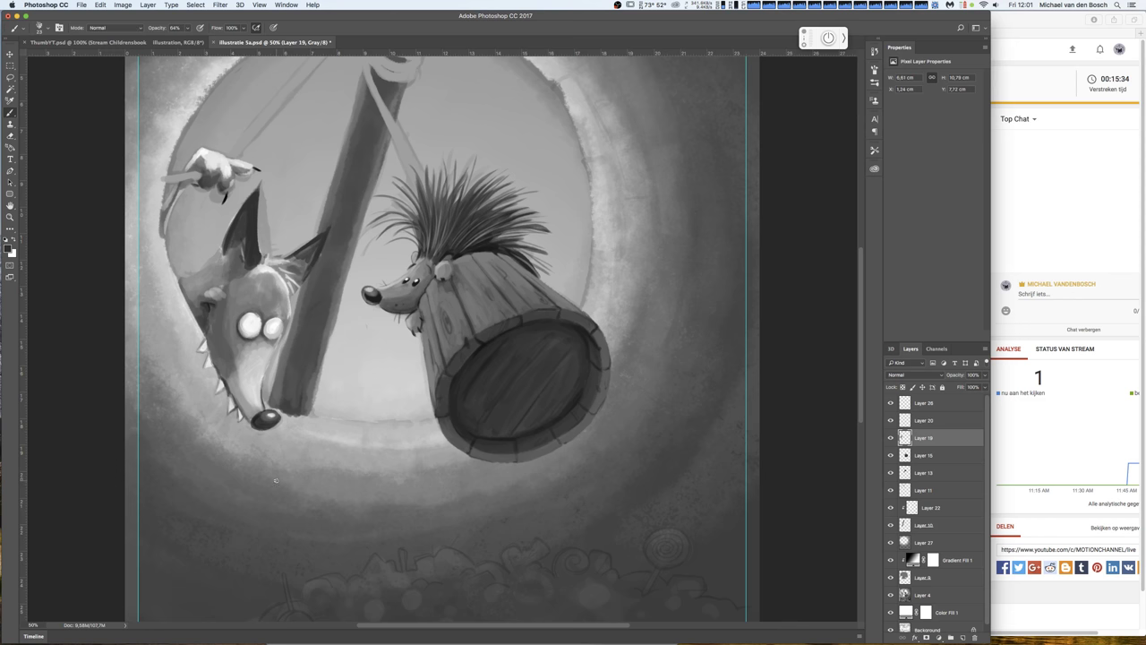
pyautogui.rightClick(270, 275)
pyautogui.click(350, 286)
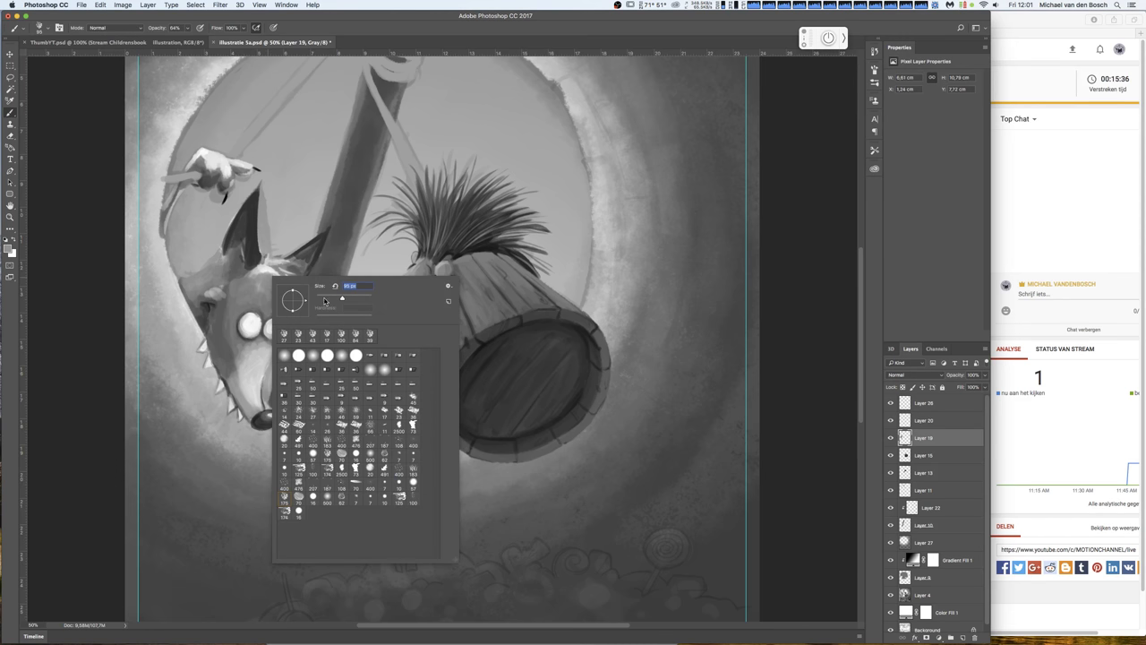
pyautogui.click(253, 280)
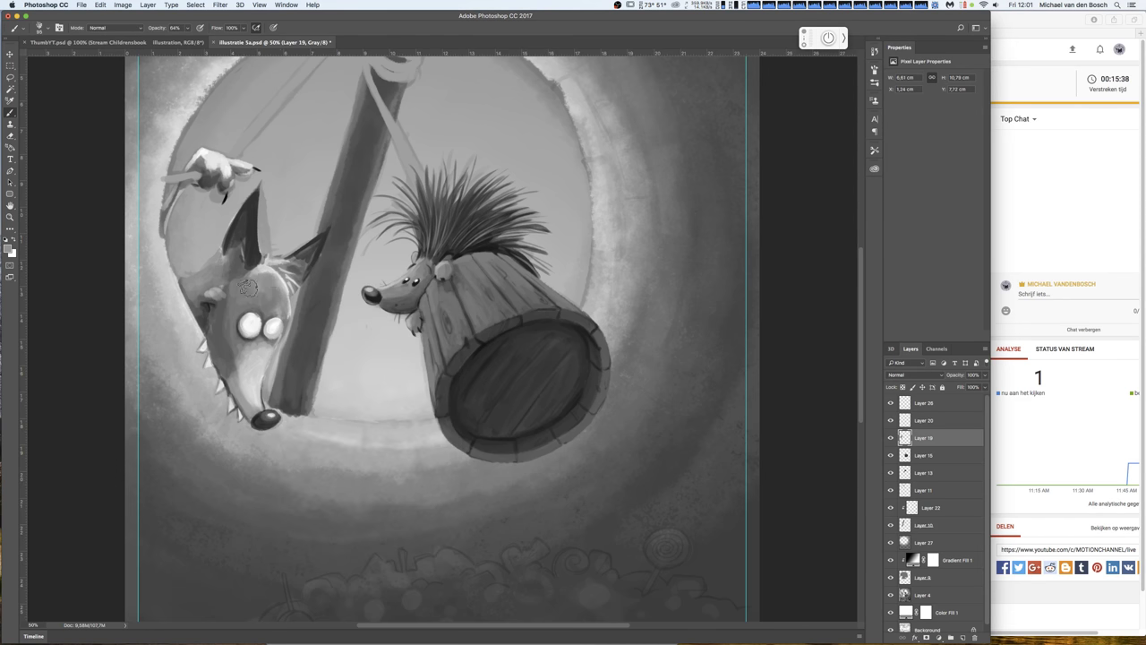
# - Paint light grey fur strokes on the fox's head and near its ear
pyautogui.keyDown('alt'); pyautogui.click(283, 276); pyautogui.keyUp('alt')
pyautogui.moveTo(283, 277); pyautogui.dragTo(275, 280)
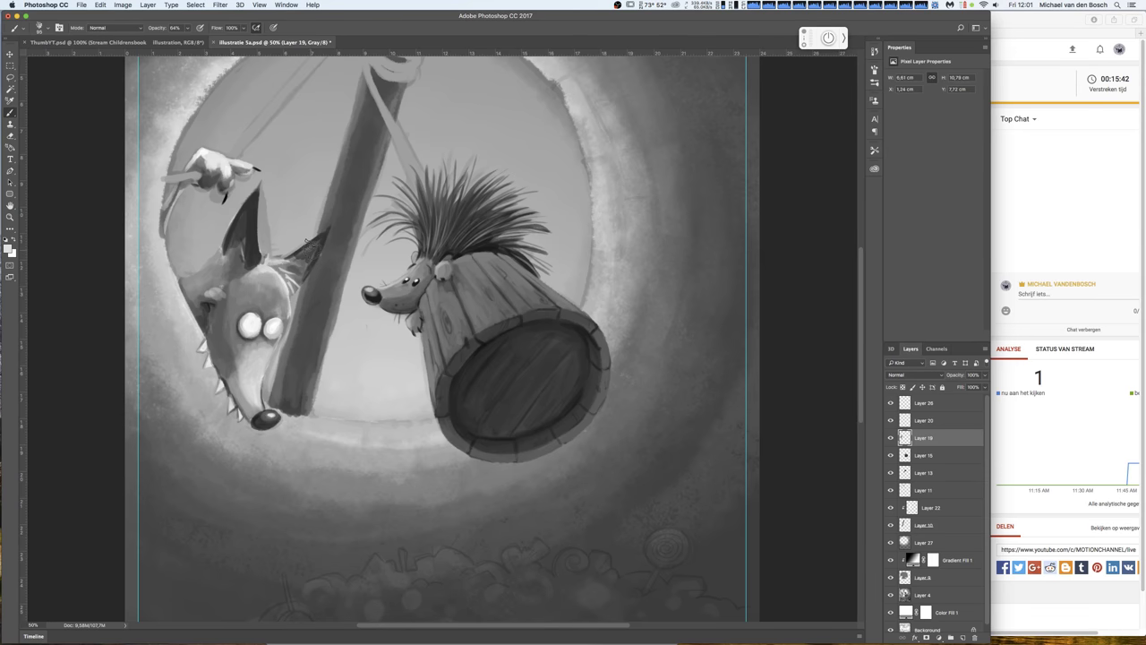
pyautogui.keyDown('alt'); pyautogui.click(255, 254); pyautogui.keyUp('alt')
pyautogui.moveTo(313, 238)
pyautogui.mouseDown()
pyautogui.moveTo(296, 270)
pyautogui.moveTo(285, 260)
pyautogui.moveTo(318, 238)
pyautogui.moveTo(316, 222)
pyautogui.mouseUp()
pyautogui.press('e')
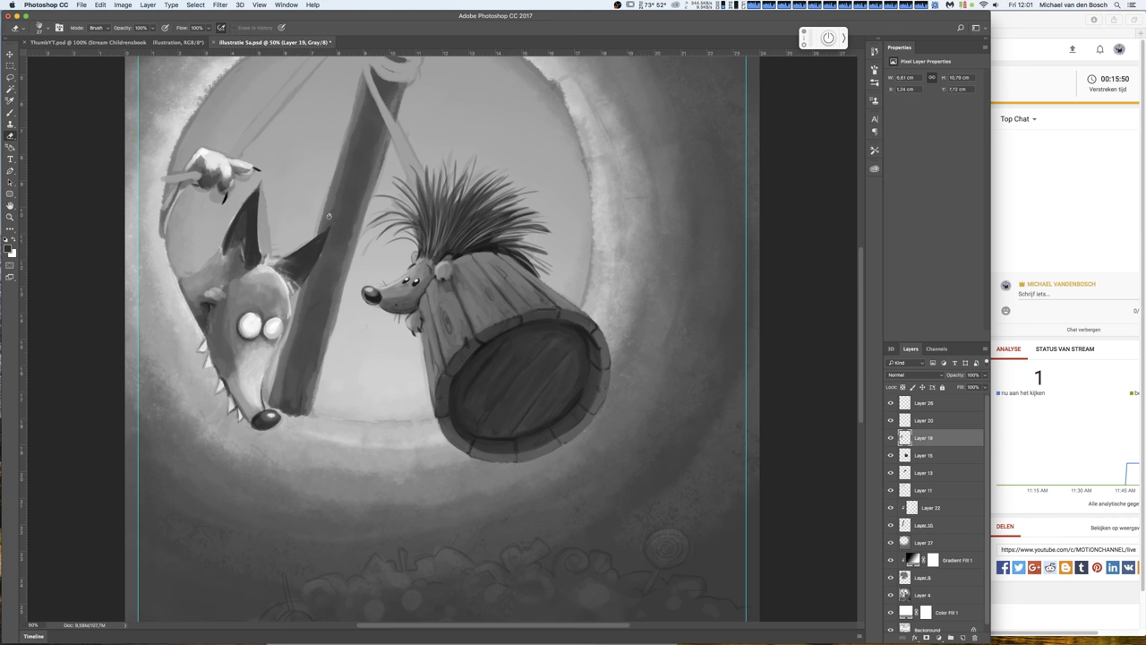
pyautogui.press('b')
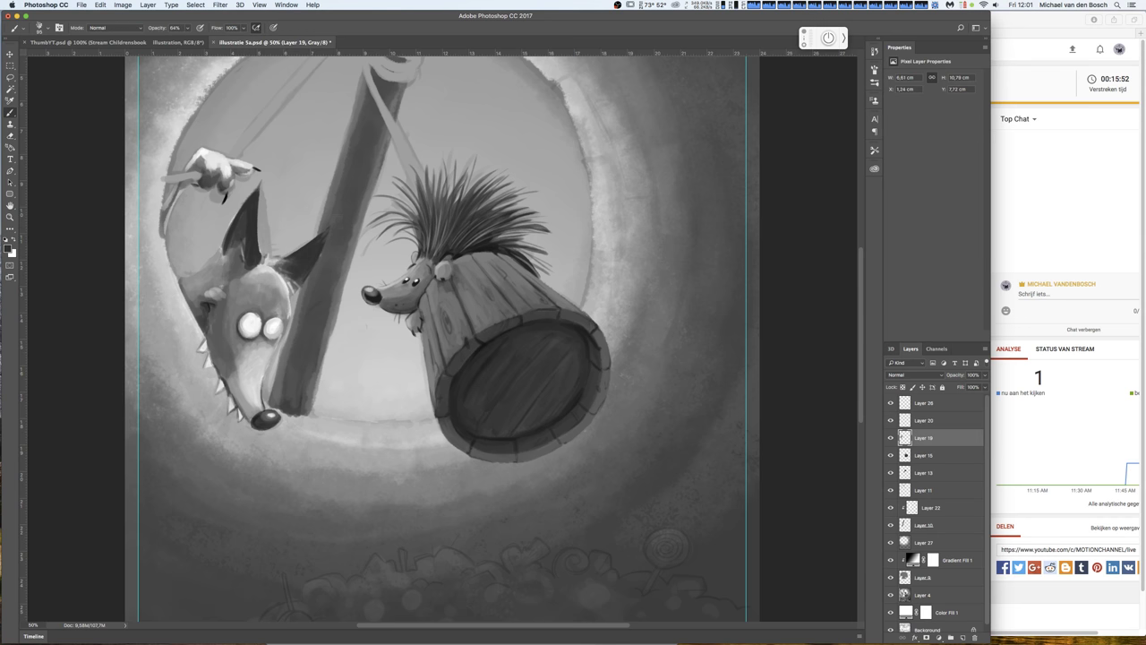
# - Darken the ear's left edge in black and add a lighter stroke along the fox's back
pyautogui.rightClick(334, 237)
pyautogui.press('Return')
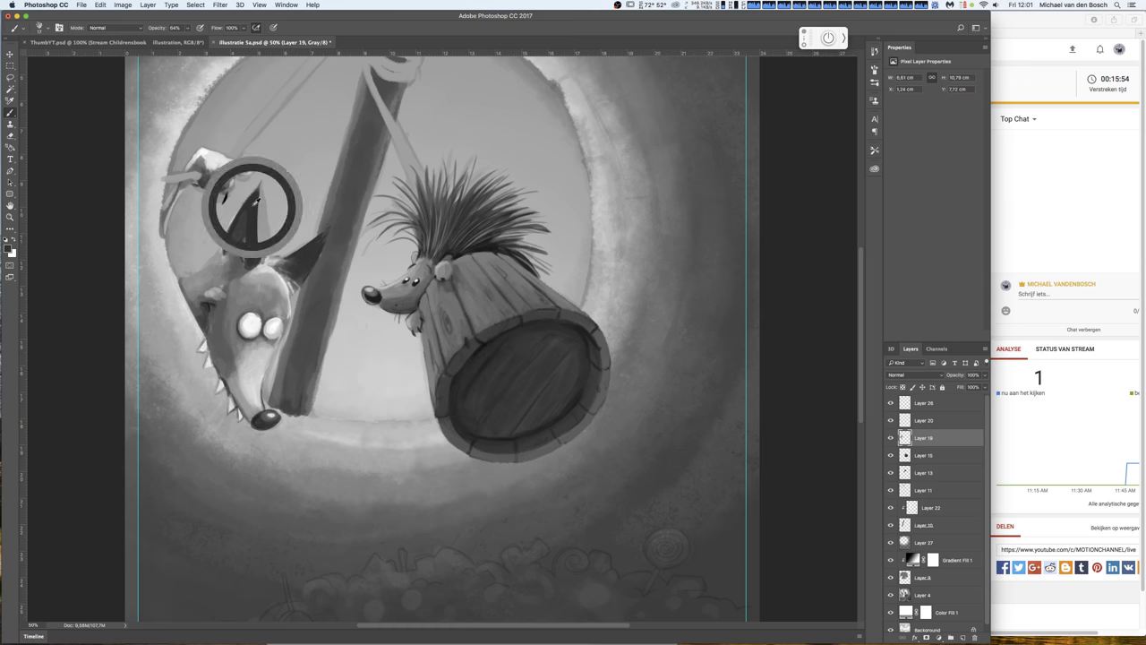
pyautogui.keyDown('alt'); pyautogui.click(226, 195); pyautogui.keyUp('alt')
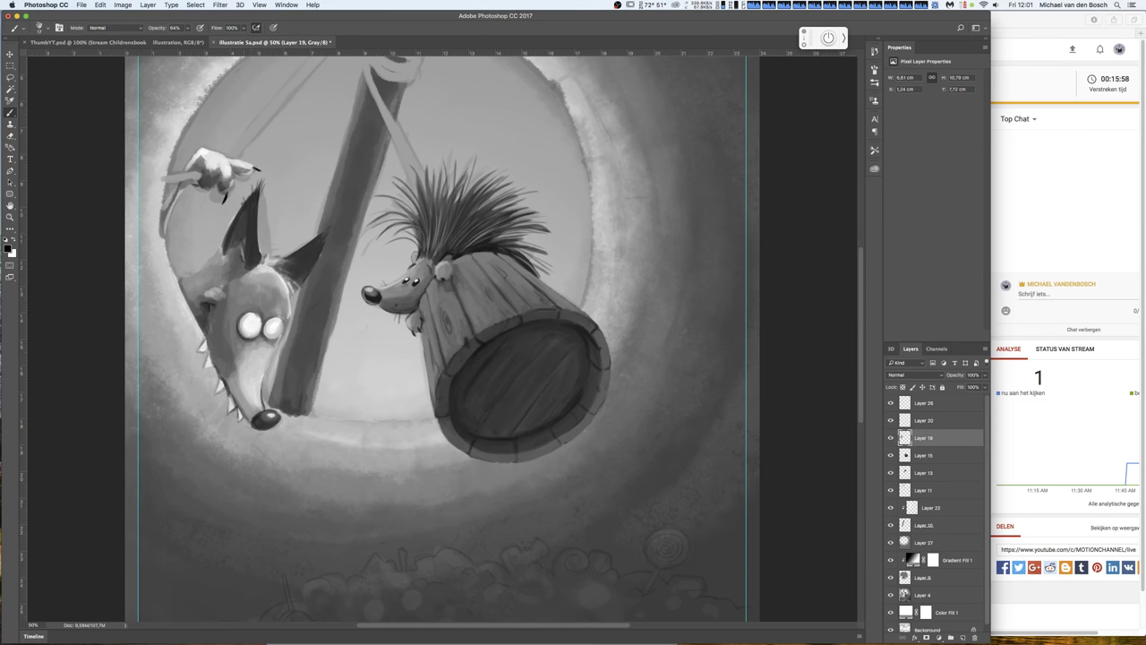
pyautogui.rightClick(252, 219)
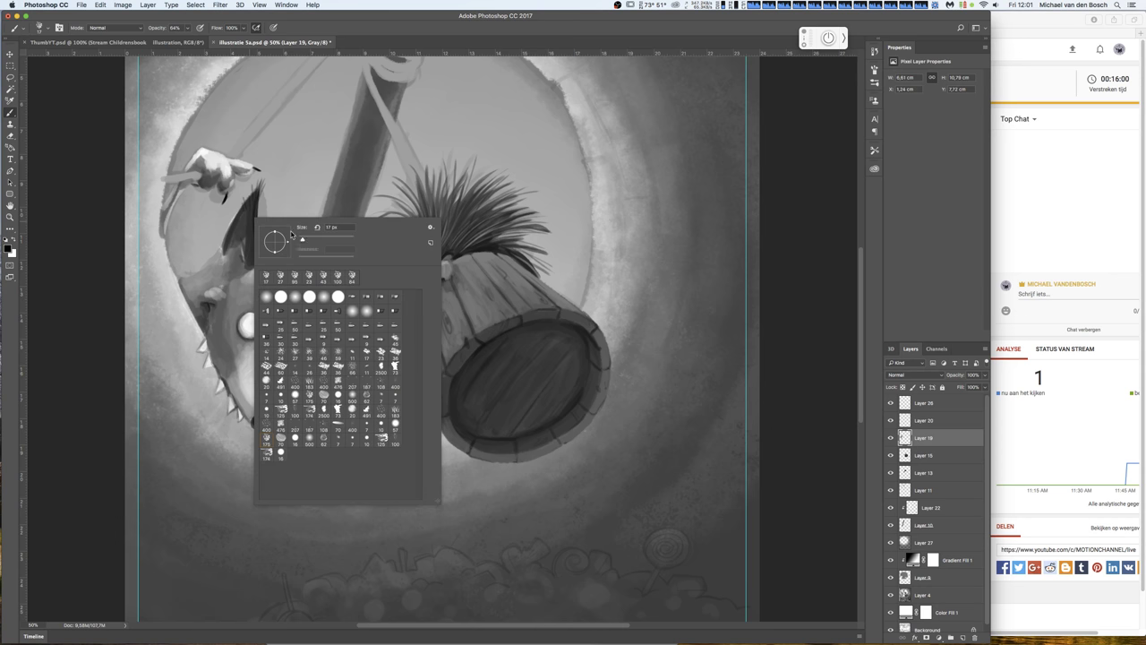
pyautogui.press('Return')
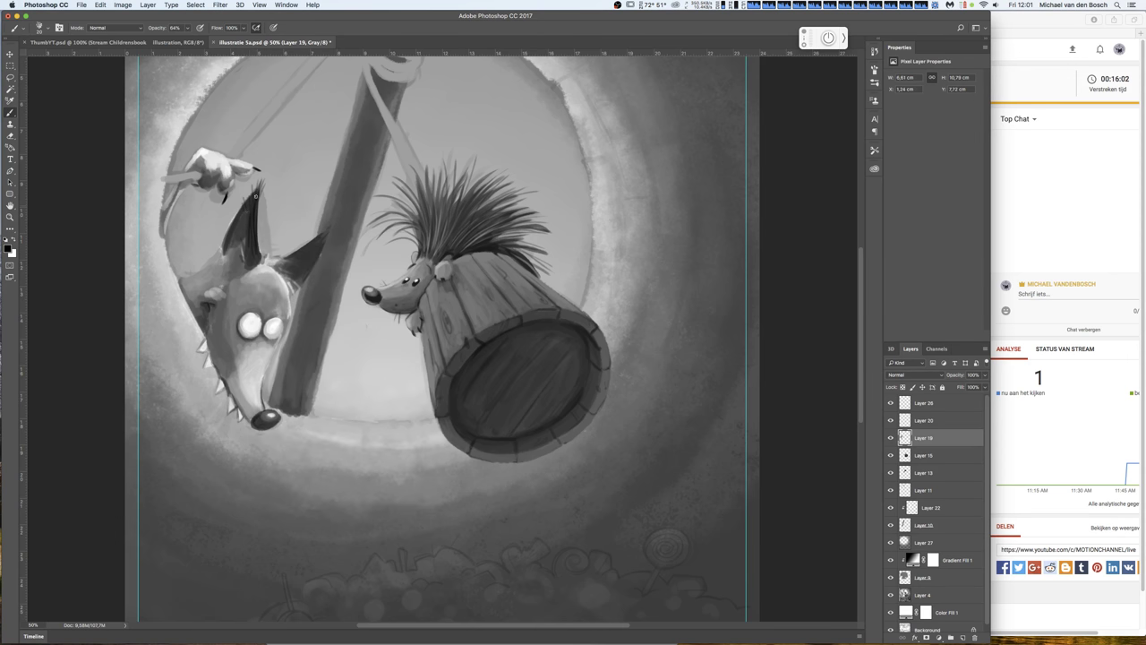
pyautogui.moveTo(235, 215); pyautogui.dragTo(223, 252)
pyautogui.keyDown('alt'); pyautogui.click(242, 257); pyautogui.keyUp('alt')
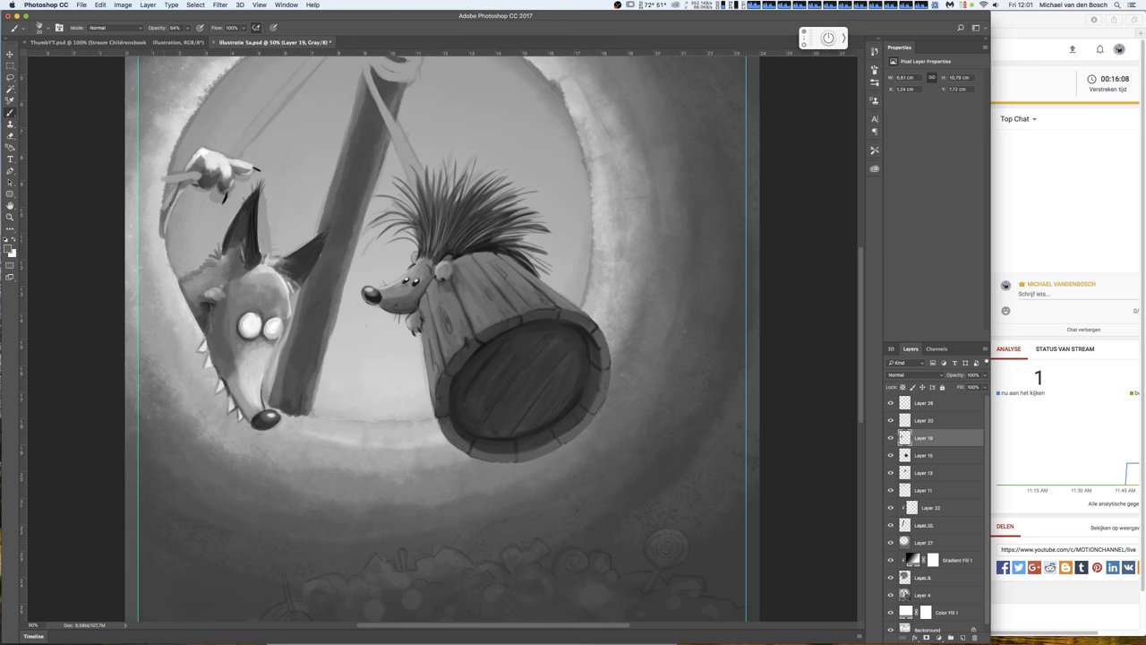
pyautogui.moveTo(164, 233); pyautogui.dragTo(179, 183)
pyautogui.rightClick(225, 165)
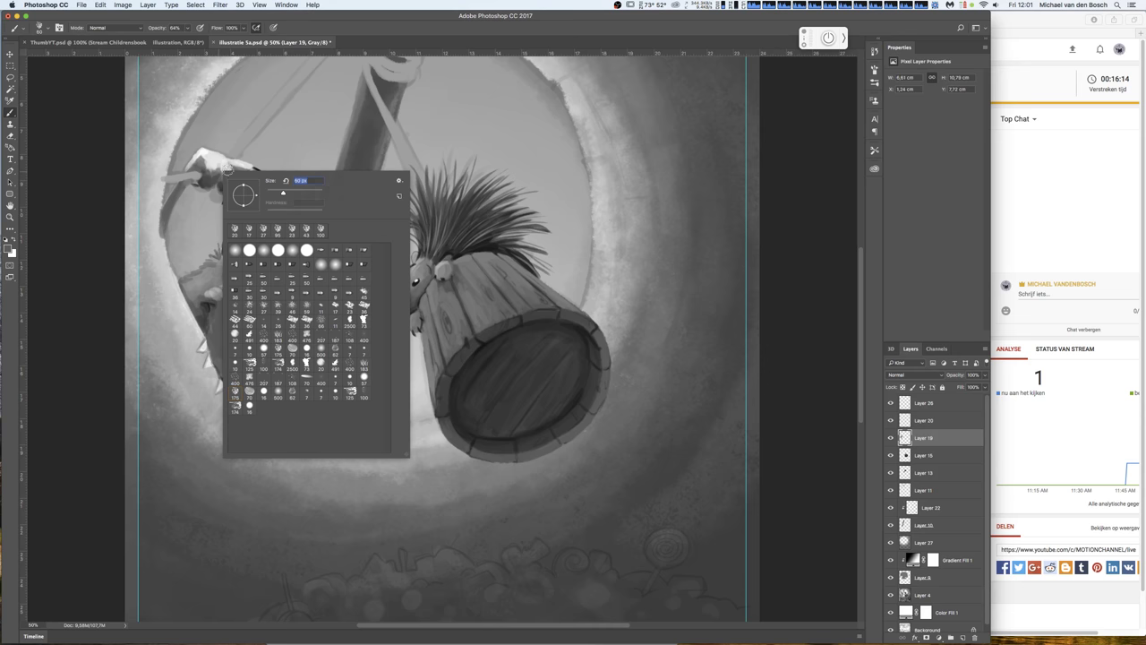
# - Shade the fox's rope-gripping hand, darkening it and then brightening it again
pyautogui.press('Return')
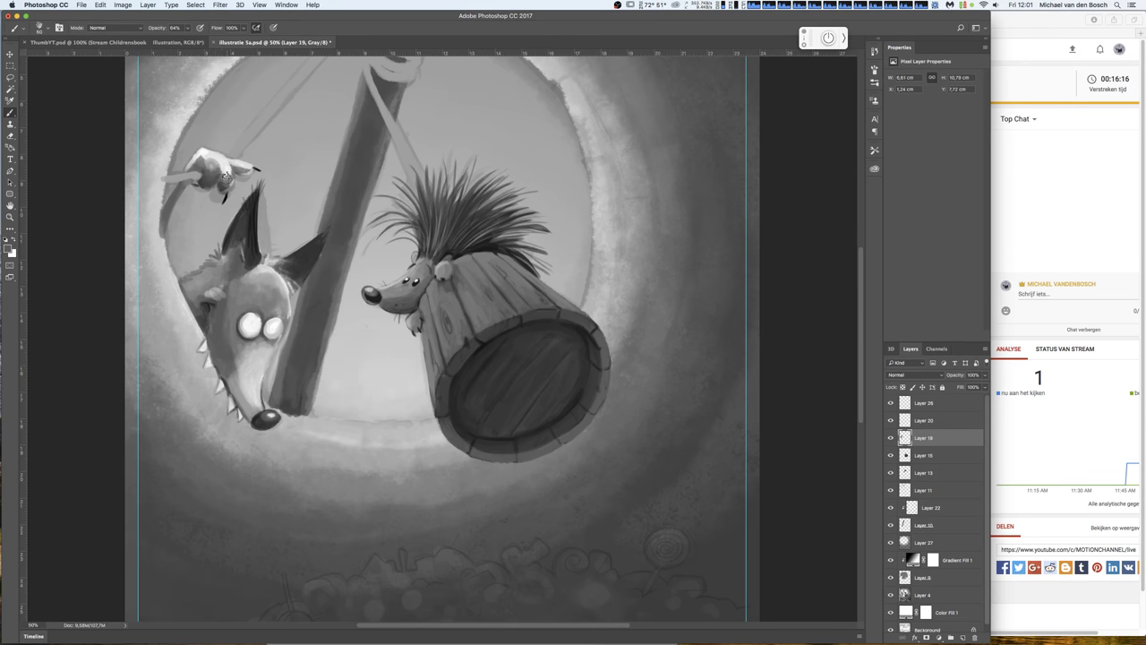
pyautogui.moveTo(212, 160)
pyautogui.mouseDown()
pyautogui.moveTo(229, 181)
pyautogui.moveTo(242, 166)
pyautogui.mouseUp()
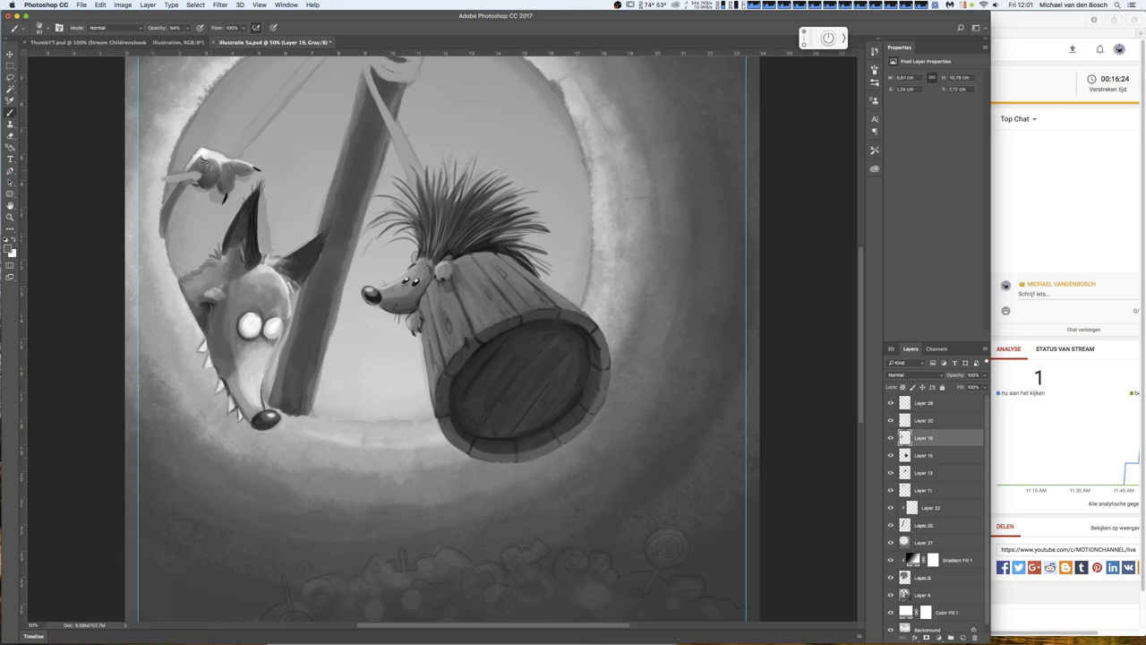
pyautogui.moveTo(204, 163)
pyautogui.mouseDown()
pyautogui.moveTo(192, 160)
pyautogui.moveTo(238, 168)
pyautogui.moveTo(190, 168)
pyautogui.mouseUp()
pyautogui.moveTo(224, 160); pyautogui.dragTo(236, 166)
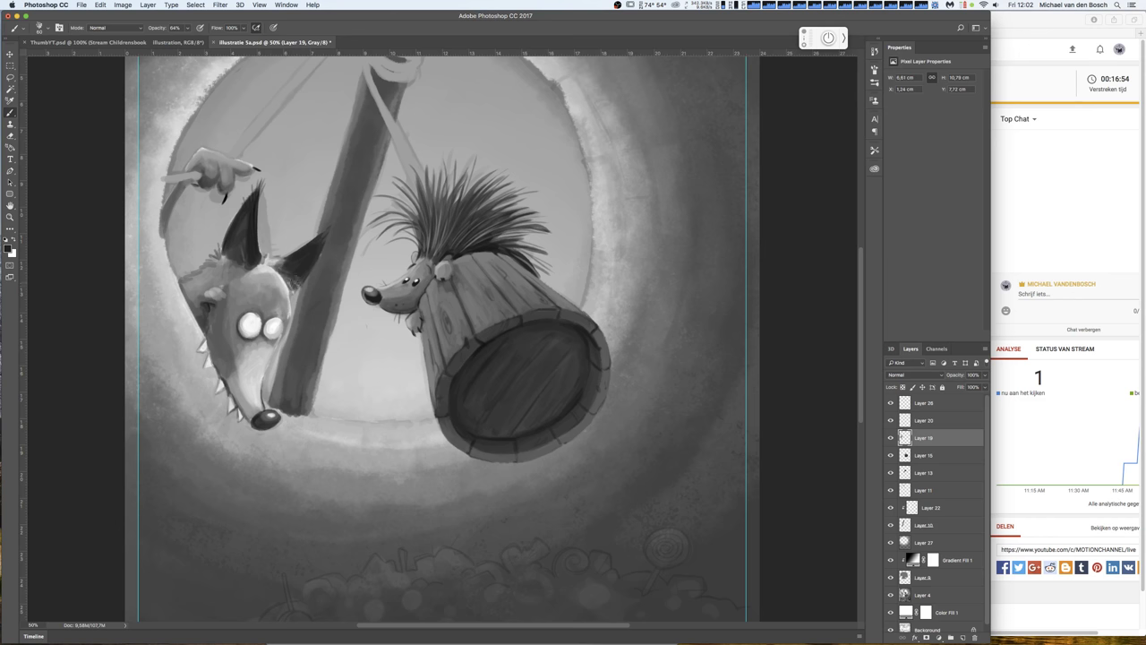
pyautogui.press('e')
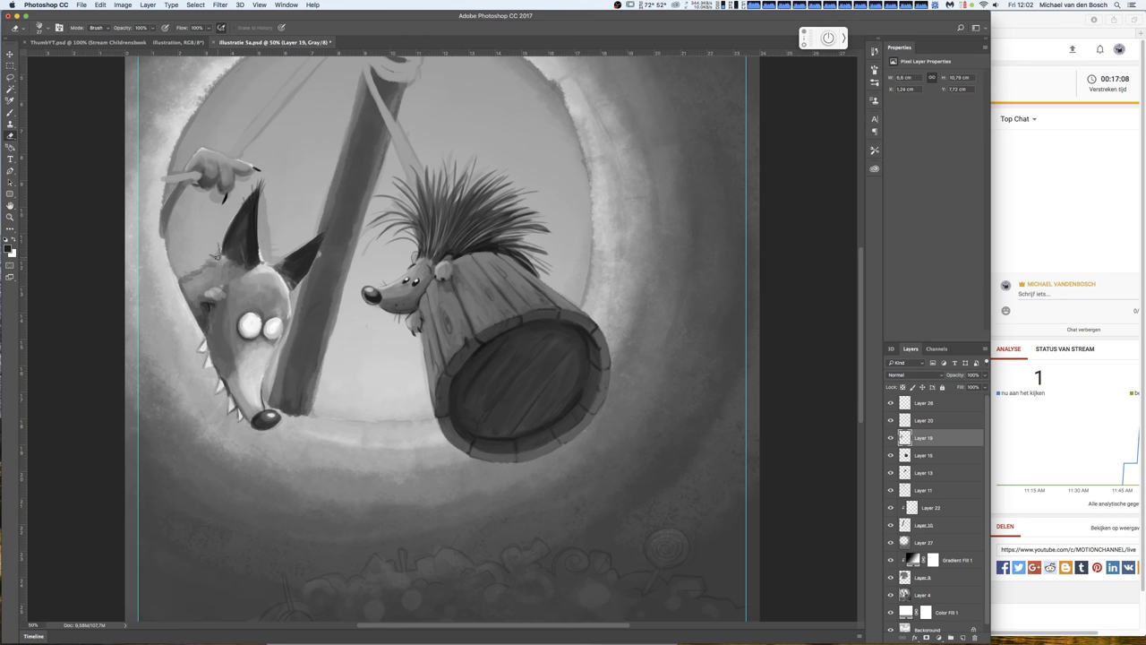
# - Swap colours and add a light stroke at the base of the fox's ear
pyautogui.press('b')
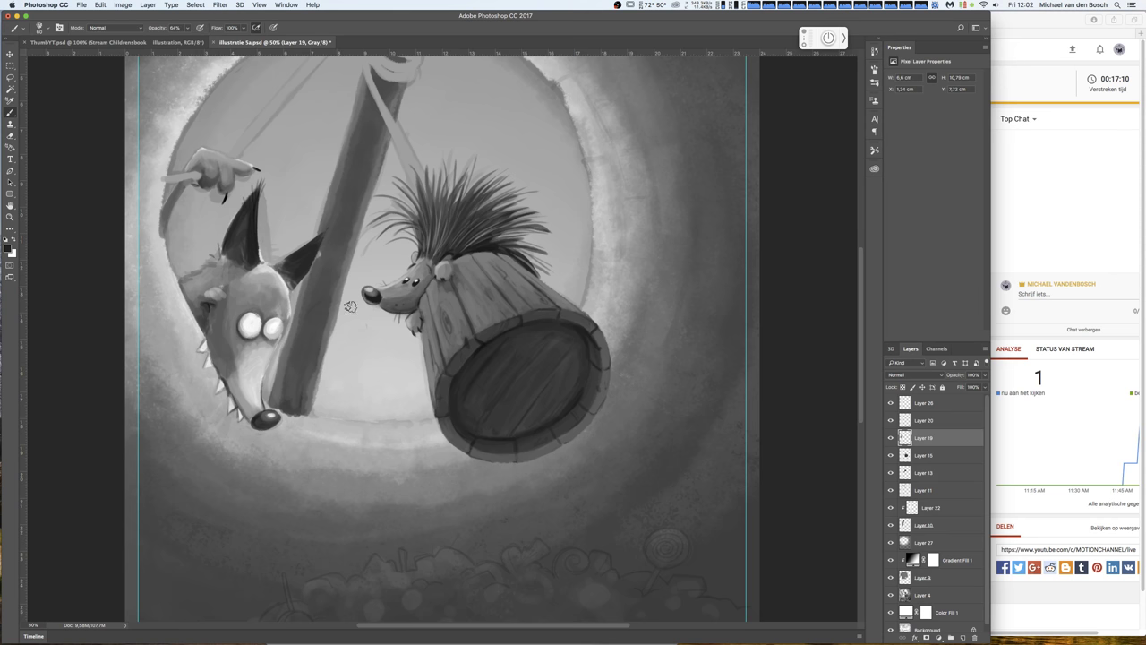
pyautogui.rightClick(312, 259)
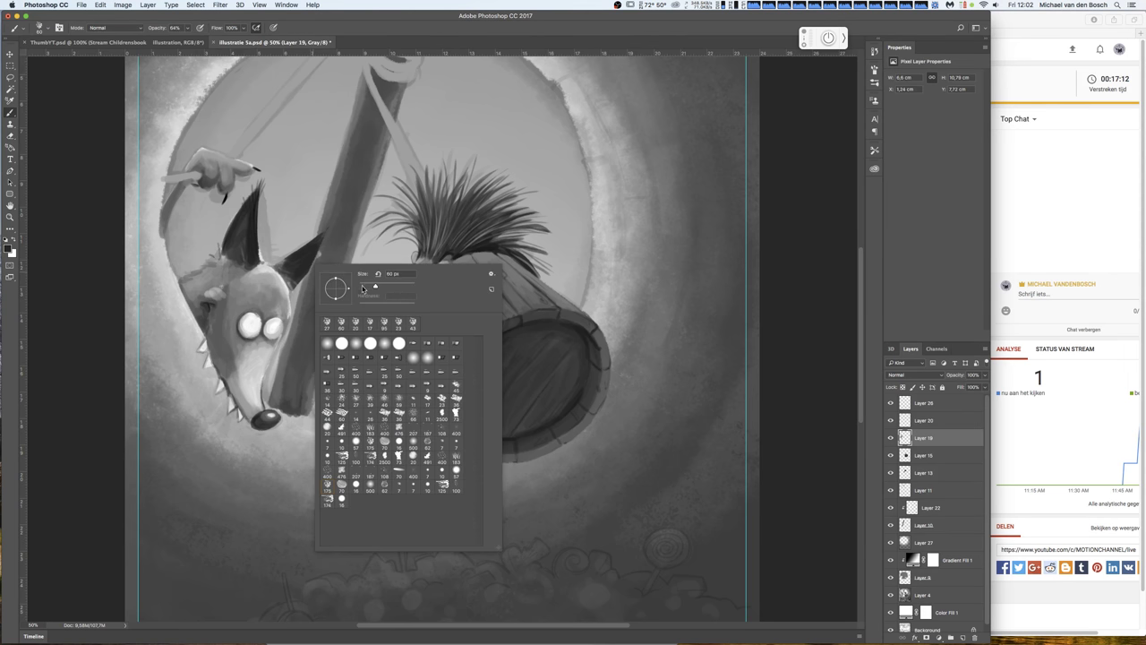
pyautogui.press('Return')
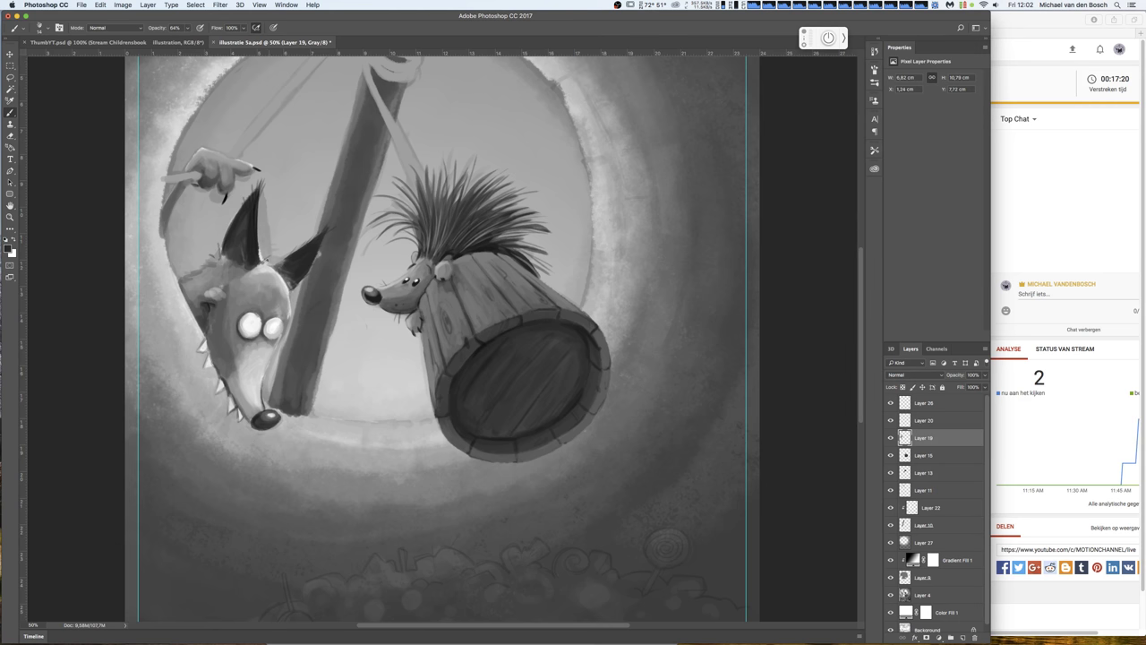
pyautogui.rightClick(270, 258)
pyautogui.press('Return')
pyautogui.press('x')
pyautogui.moveTo(257, 267)
pyautogui.mouseDown()
pyautogui.moveTo(279, 256)
pyautogui.moveTo(294, 267)
pyautogui.moveTo(279, 271)
pyautogui.moveTo(294, 292)
pyautogui.mouseUp()
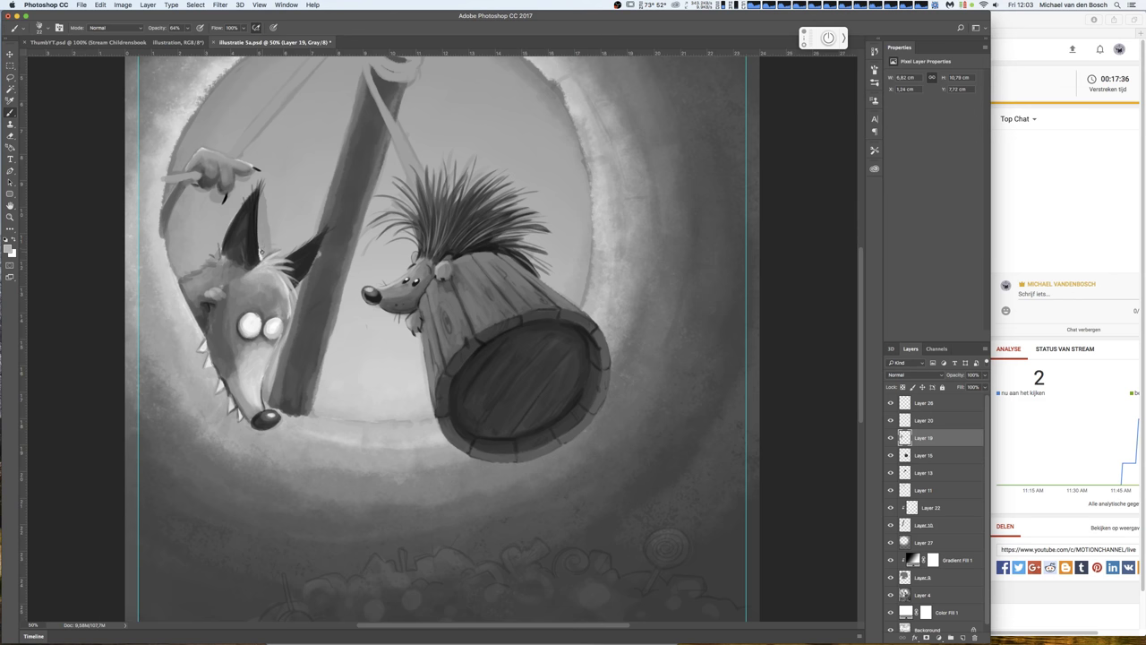
# - Try erasing, dismiss the error, and sample a darker tone from the fox's cheek
pyautogui.press('e')
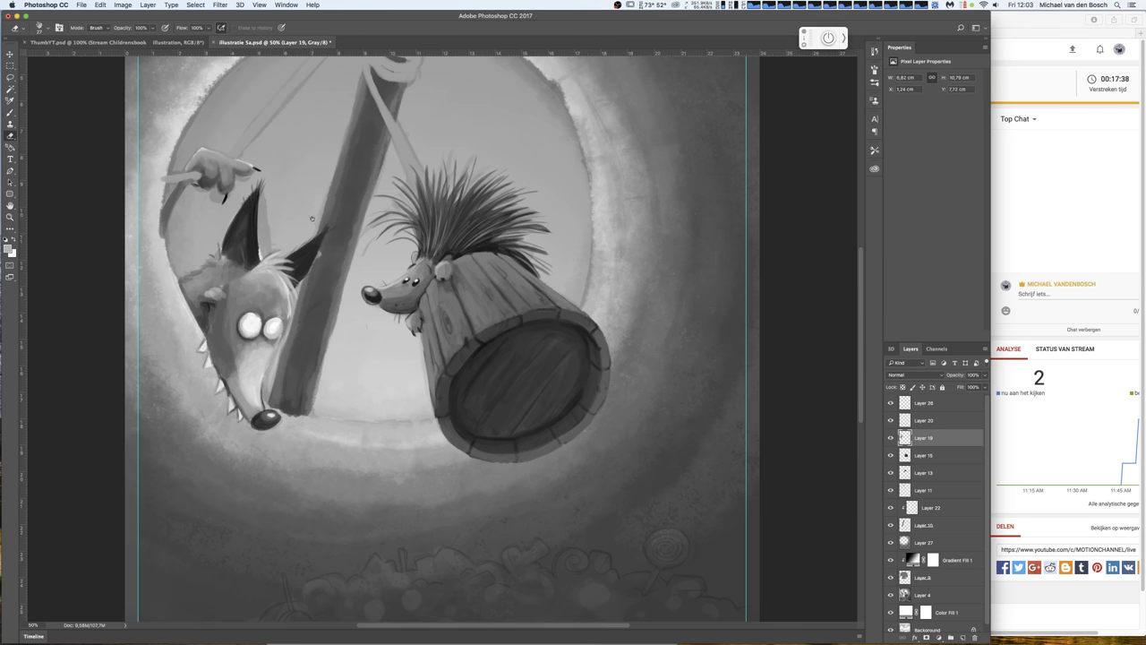
pyautogui.rightClick(303, 276)
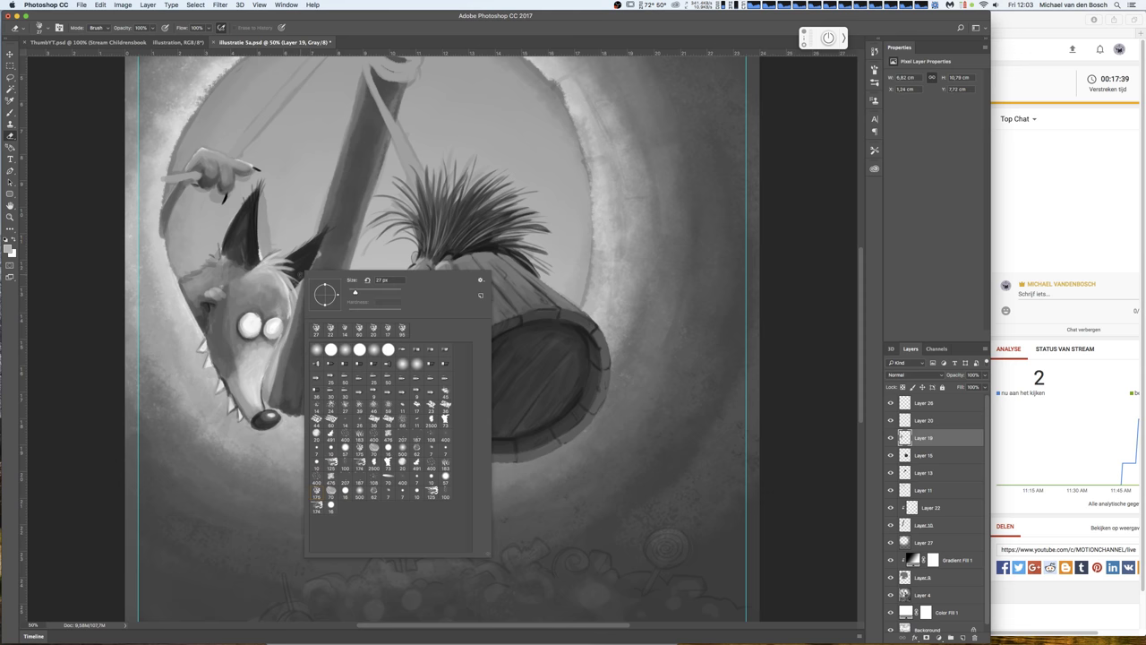
pyautogui.click(285, 287)
pyautogui.click(606, 210)
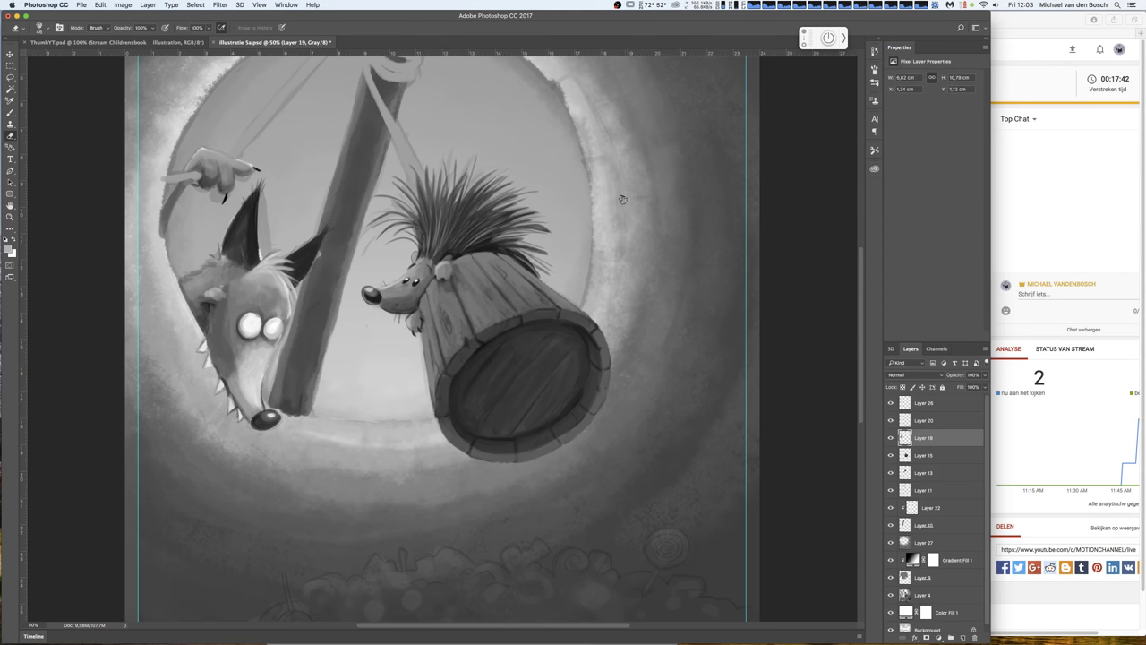
pyautogui.press('b')
pyautogui.press('x')
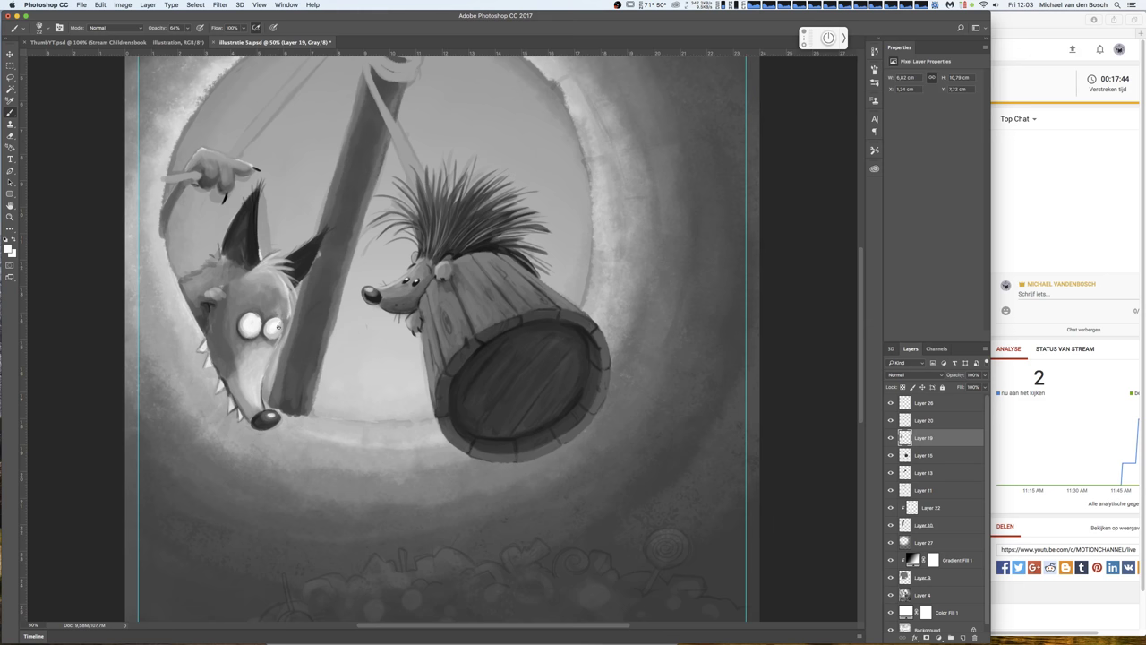
pyautogui.keyDown('alt'); pyautogui.click(268, 354); pyautogui.keyUp('alt')
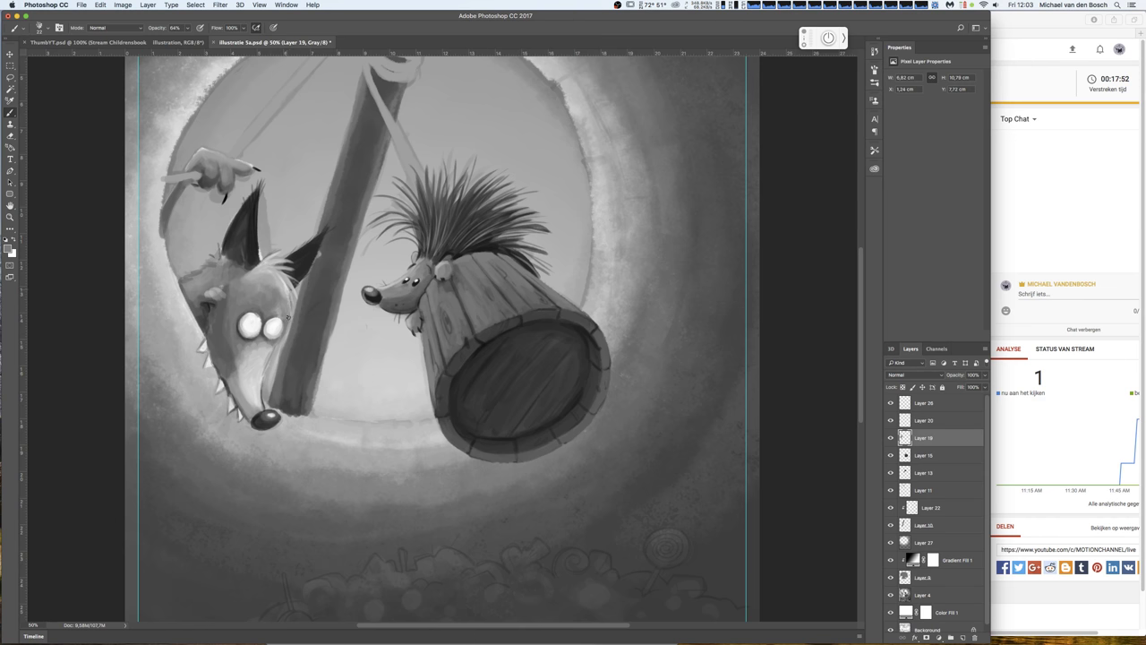
pyautogui.rightClick(250, 315)
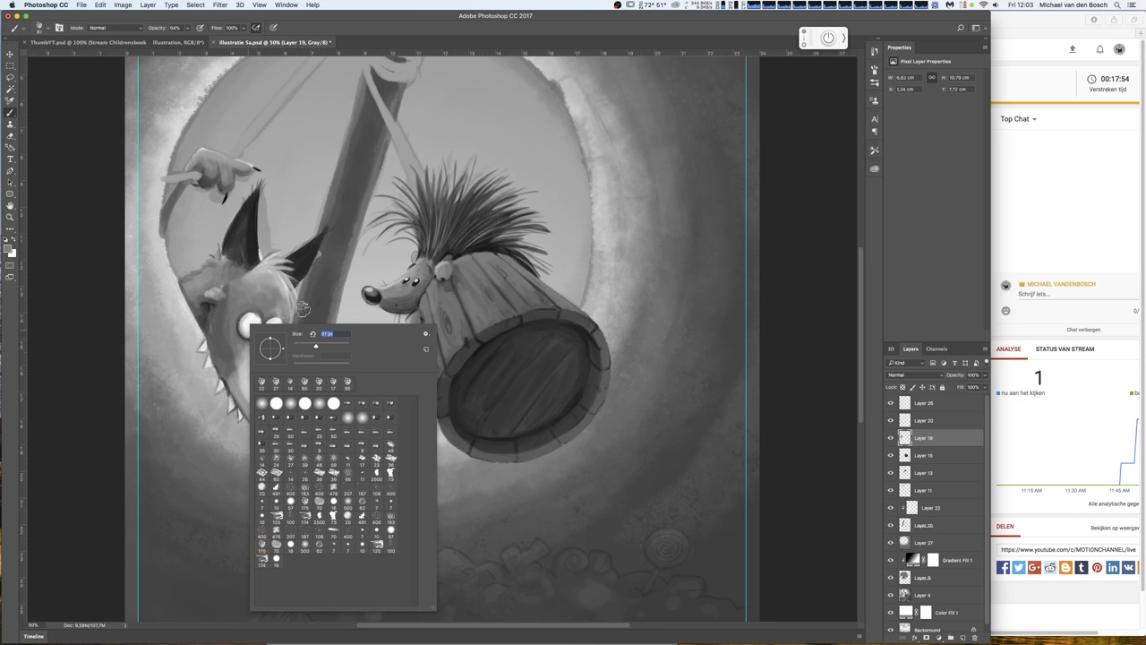
# - Sample greys from the fox's face and brush lighter fur texture over its head and forehead
pyautogui.click(281, 295)
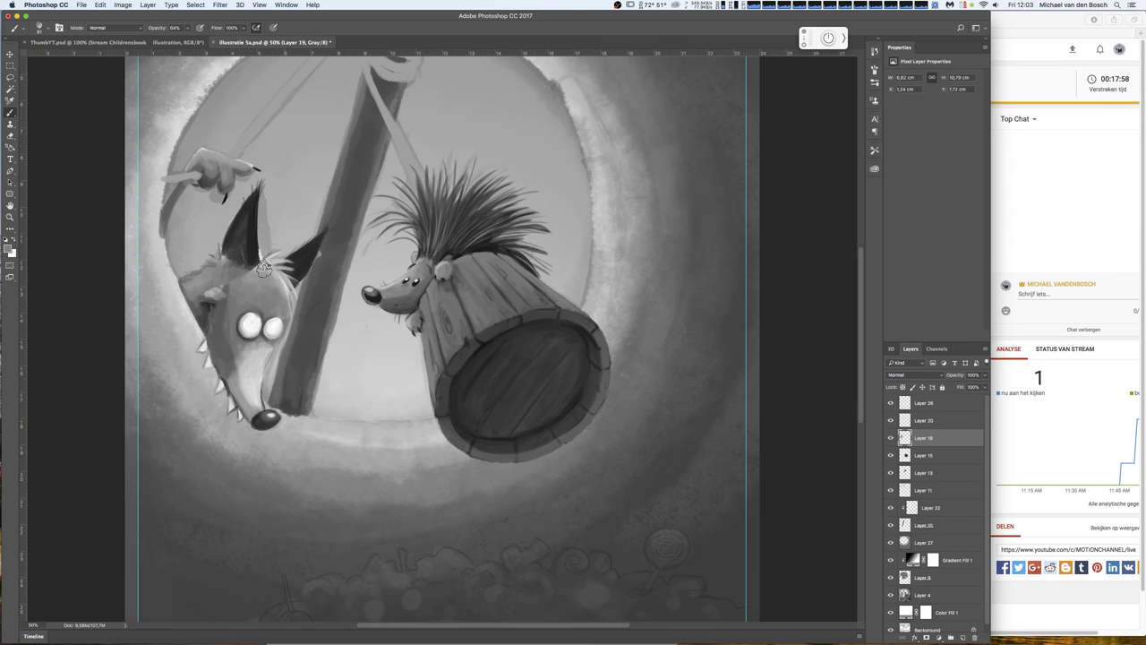
pyautogui.keyDown('alt'); pyautogui.click(207, 305); pyautogui.keyUp('alt')
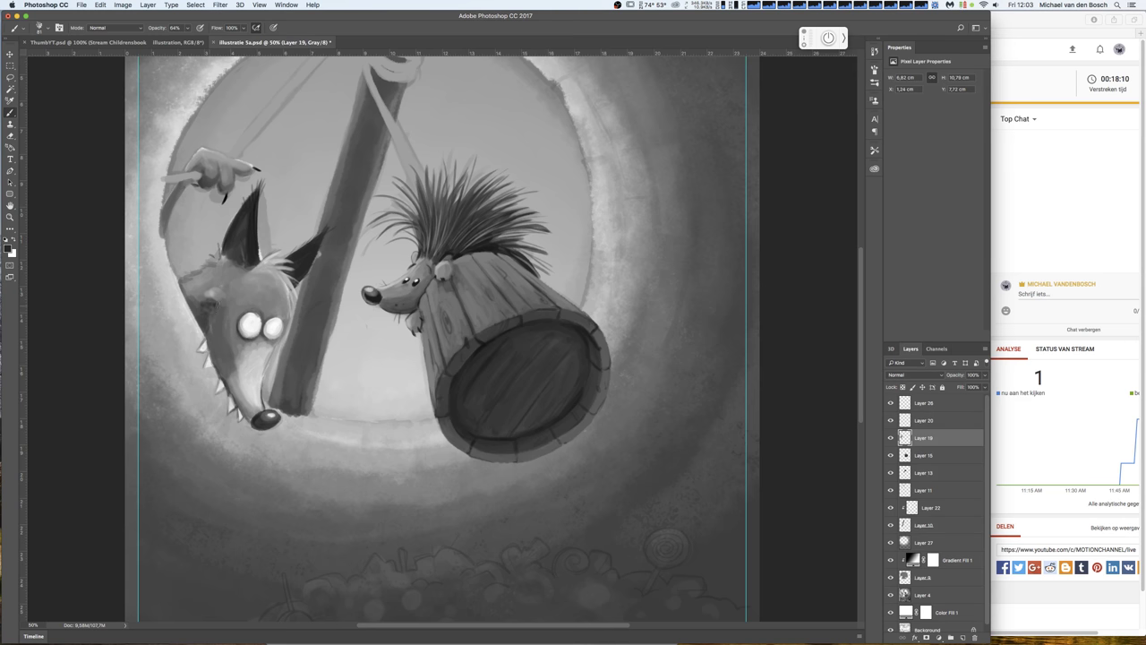
pyautogui.moveTo(209, 283)
pyautogui.mouseDown()
pyautogui.moveTo(229, 276)
pyautogui.moveTo(229, 249)
pyautogui.moveTo(237, 278)
pyautogui.moveTo(250, 262)
pyautogui.moveTo(184, 283)
pyautogui.moveTo(201, 295)
pyautogui.mouseUp()
pyautogui.keyDown('alt'); pyautogui.click(247, 271); pyautogui.keyUp('alt')
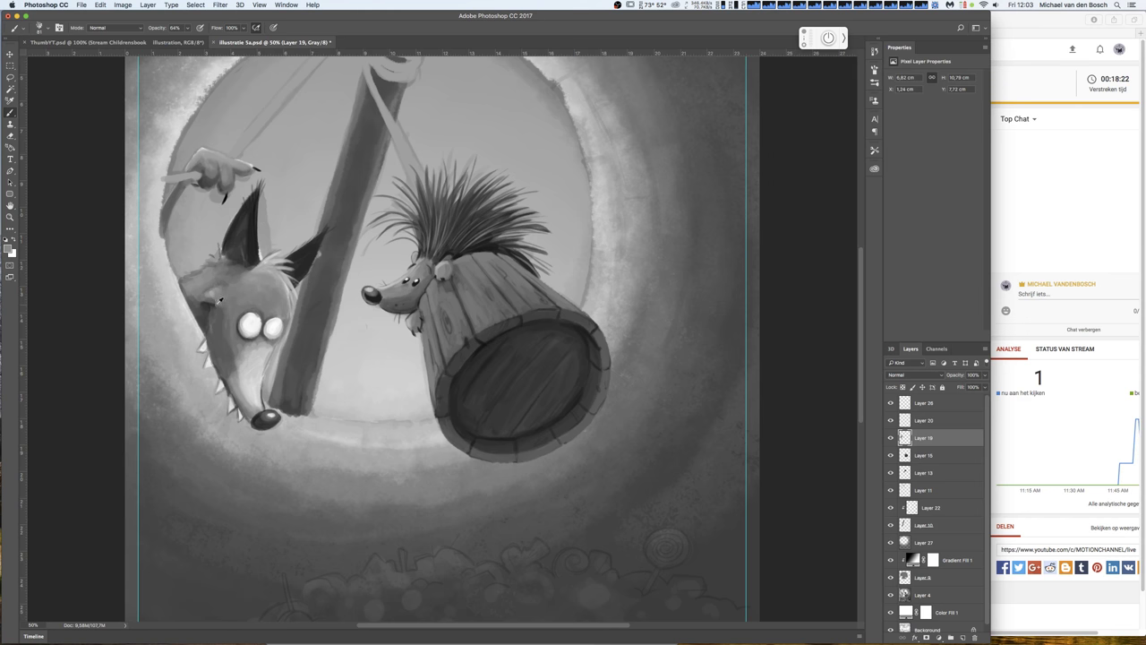
pyautogui.moveTo(231, 296)
pyautogui.mouseDown()
pyautogui.moveTo(211, 294)
pyautogui.moveTo(211, 327)
pyautogui.mouseUp()
pyautogui.keyDown('alt'); pyautogui.click(213, 314); pyautogui.keyUp('alt')
# - Enlarge the textured brush to 140 and repaint the fox's forehead above the eyes
pyautogui.keyDown('alt'); pyautogui.click(243, 367); pyautogui.keyUp('alt')
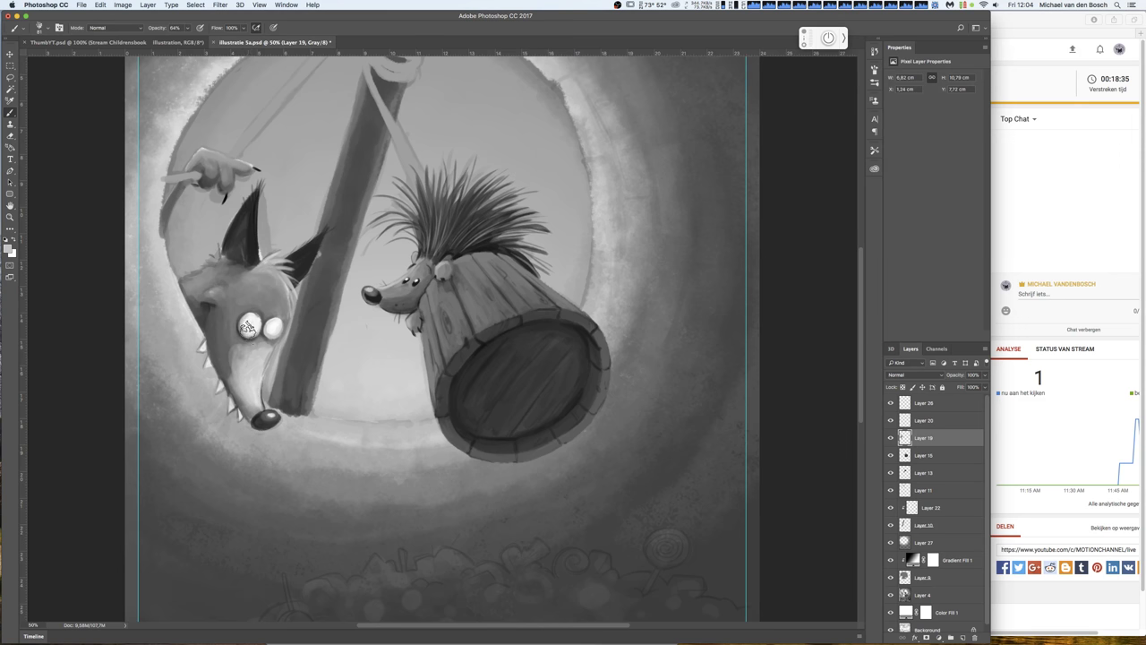
pyautogui.rightClick(246, 346)
pyautogui.moveTo(309, 356); pyautogui.dragTo(324, 363)
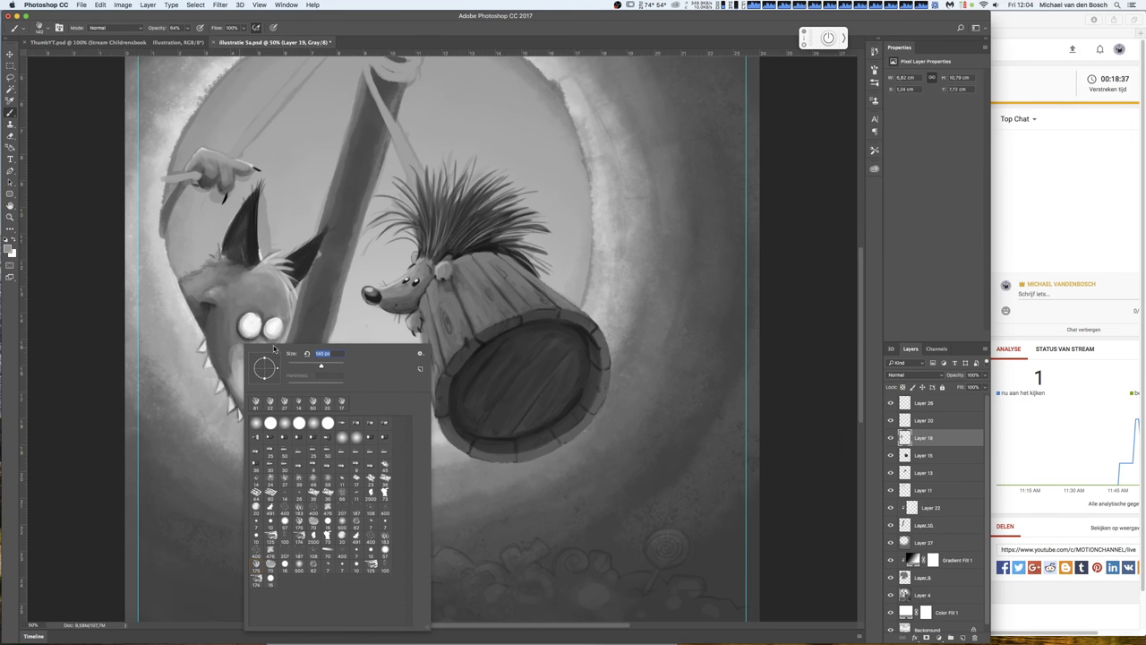
pyautogui.click(237, 349)
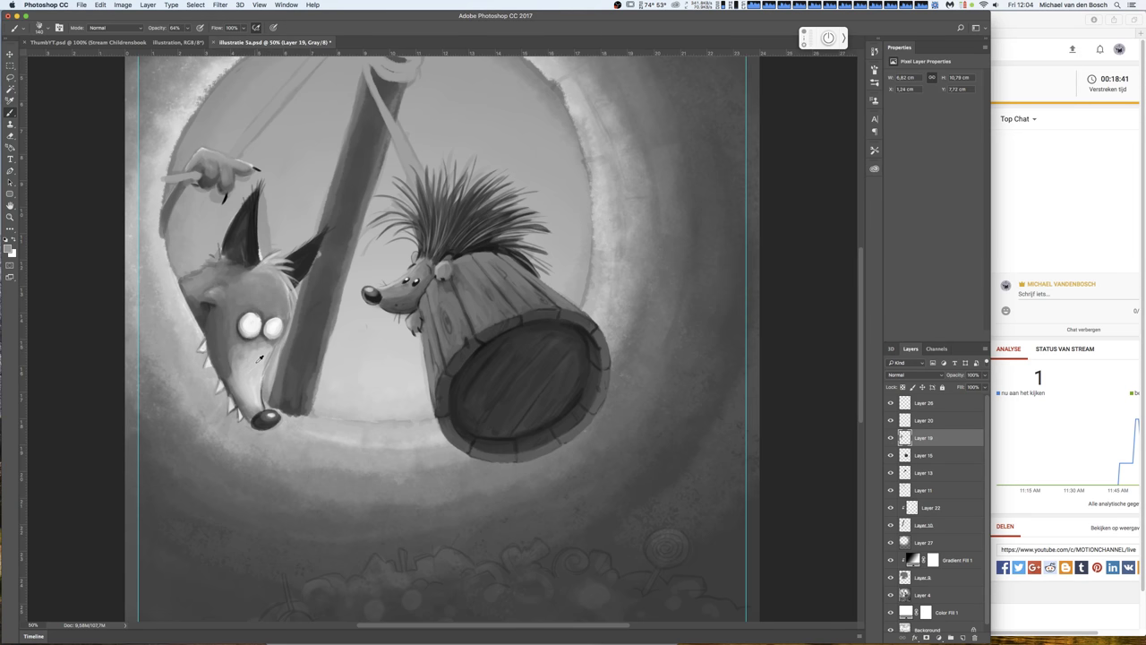
pyautogui.keyDown('alt'); pyautogui.click(267, 320); pyautogui.keyUp('alt')
pyautogui.moveTo(262, 310); pyautogui.dragTo(265, 300)
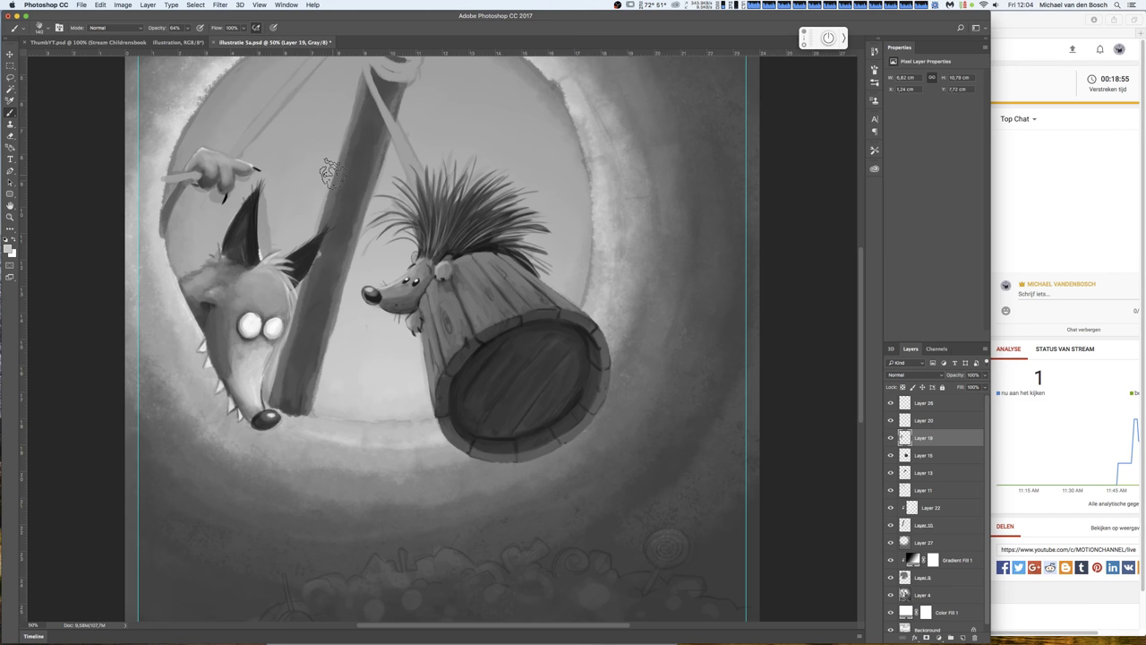
# - Sample a dark grey and paint upward-gazing pupils into the fox's eyes
pyautogui.keyDown('alt'); pyautogui.click(308, 252); pyautogui.keyUp('alt')
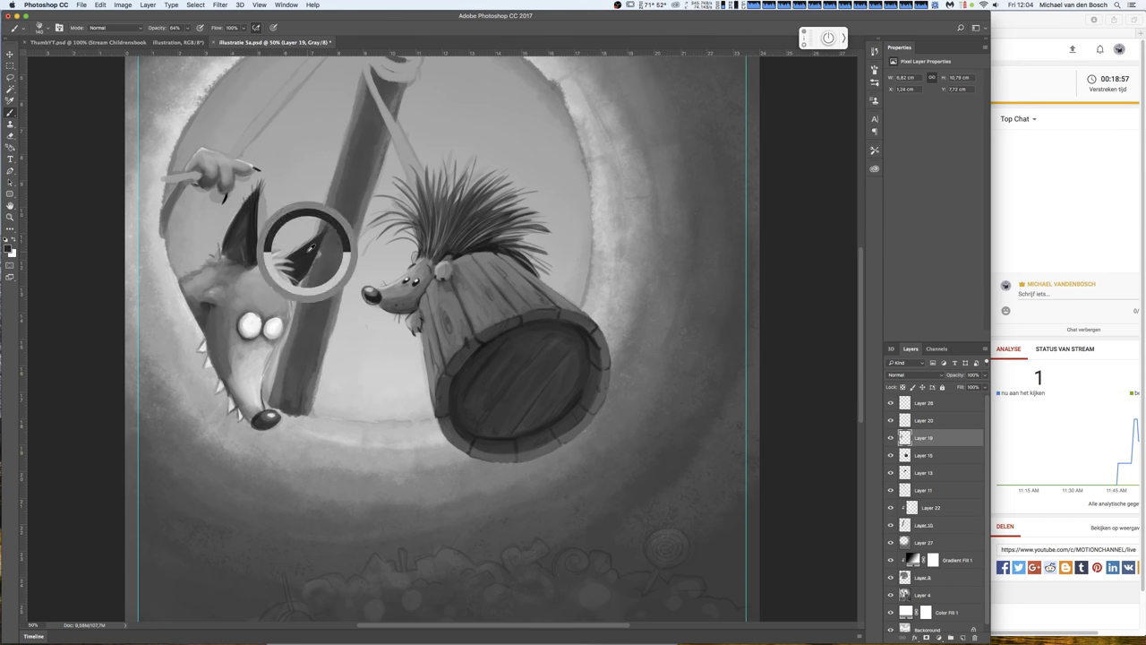
pyautogui.rightClick(308, 251)
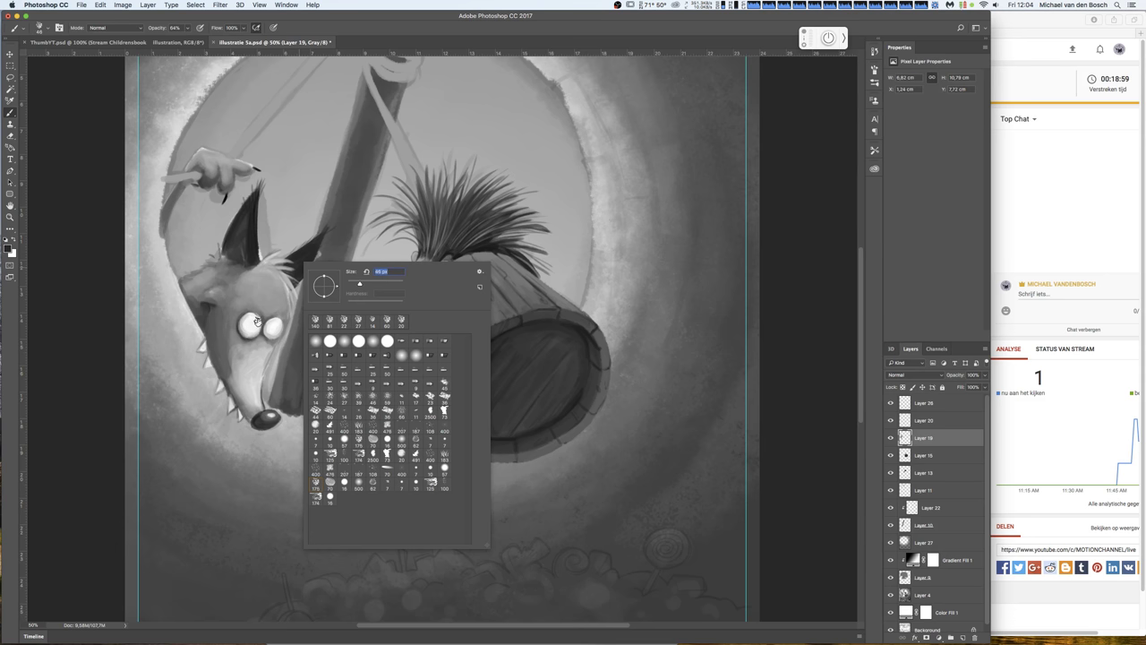
pyautogui.click(257, 320)
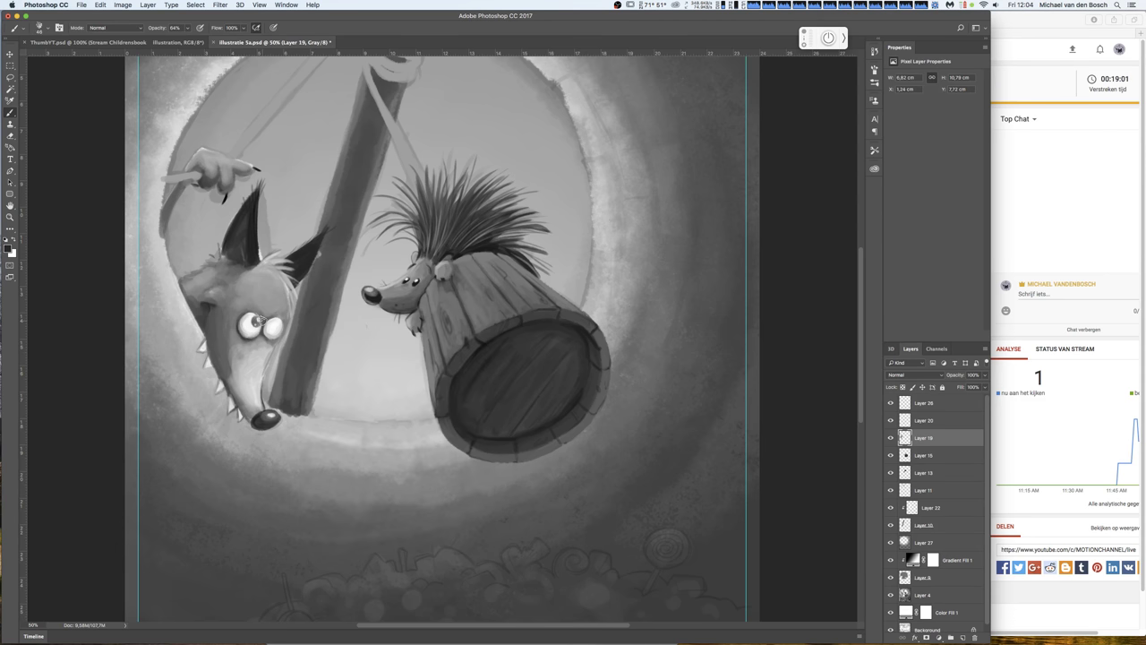
pyautogui.moveTo(256, 316)
pyautogui.mouseDown()
pyautogui.moveTo(277, 326)
pyautogui.moveTo(253, 321)
pyautogui.mouseUp()
pyautogui.rightClick(363, 305)
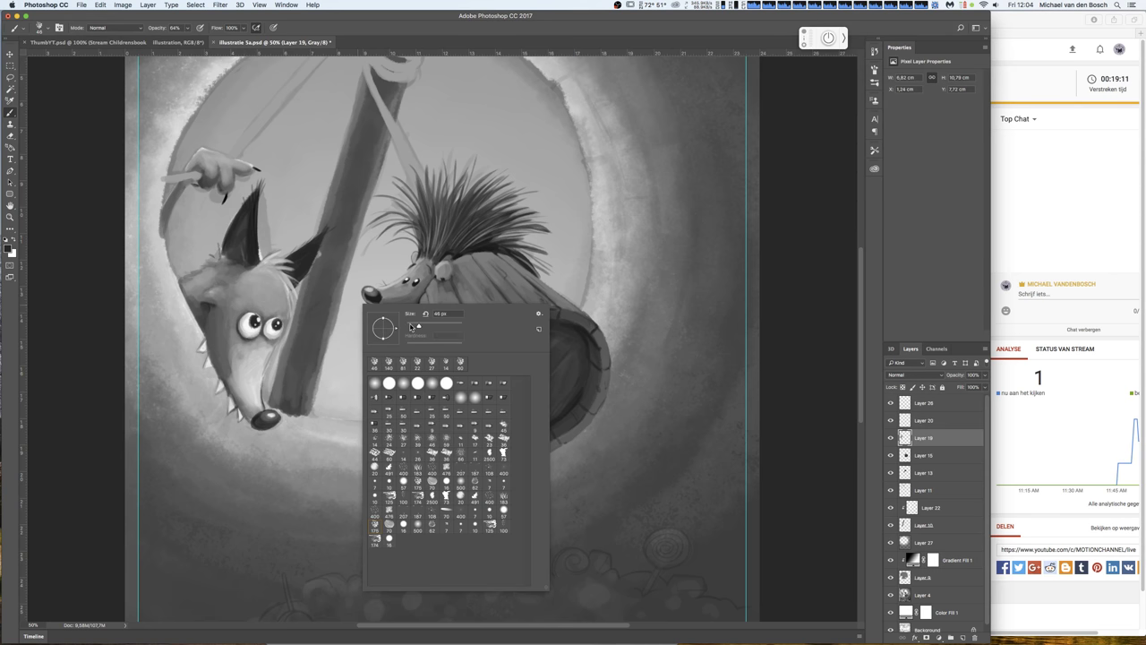
pyautogui.press('Return')
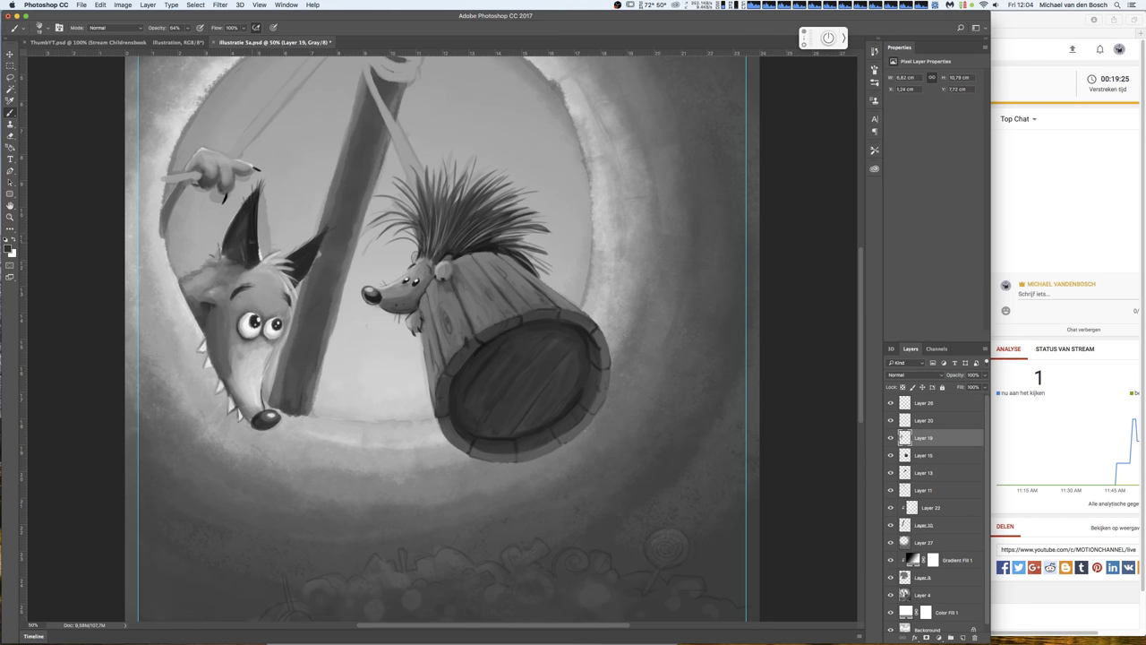
pyautogui.keyDown('alt'); pyautogui.click(262, 254); pyautogui.keyUp('alt')
# - Brighten the fox's ear fur with greys sampled from its snout, eye, paw and hand, then hide Layer 19
pyautogui.moveTo(238, 251); pyautogui.dragTo(234, 266)
pyautogui.keyDown('alt'); pyautogui.click(268, 360); pyautogui.keyUp('alt')
pyautogui.keyDown('alt'); pyautogui.click(238, 337); pyautogui.keyUp('alt')
pyautogui.keyDown('alt'); pyautogui.click(204, 182); pyautogui.keyUp('alt')
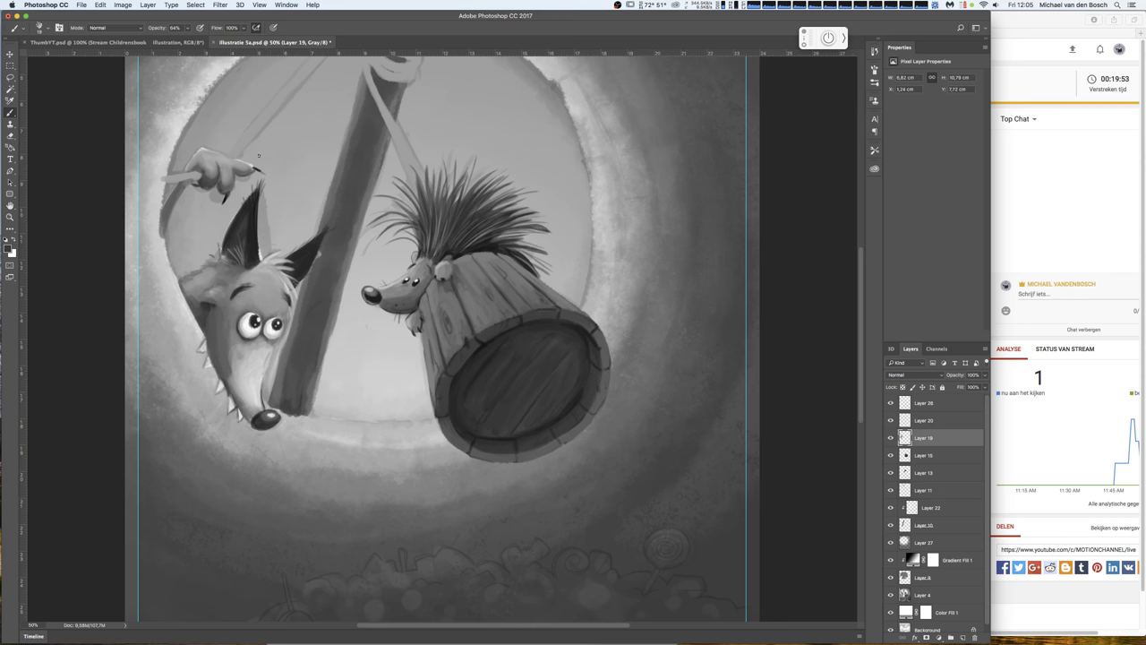
pyautogui.keyDown('alt'); pyautogui.click(242, 168); pyautogui.keyUp('alt')
pyautogui.click(890, 438)
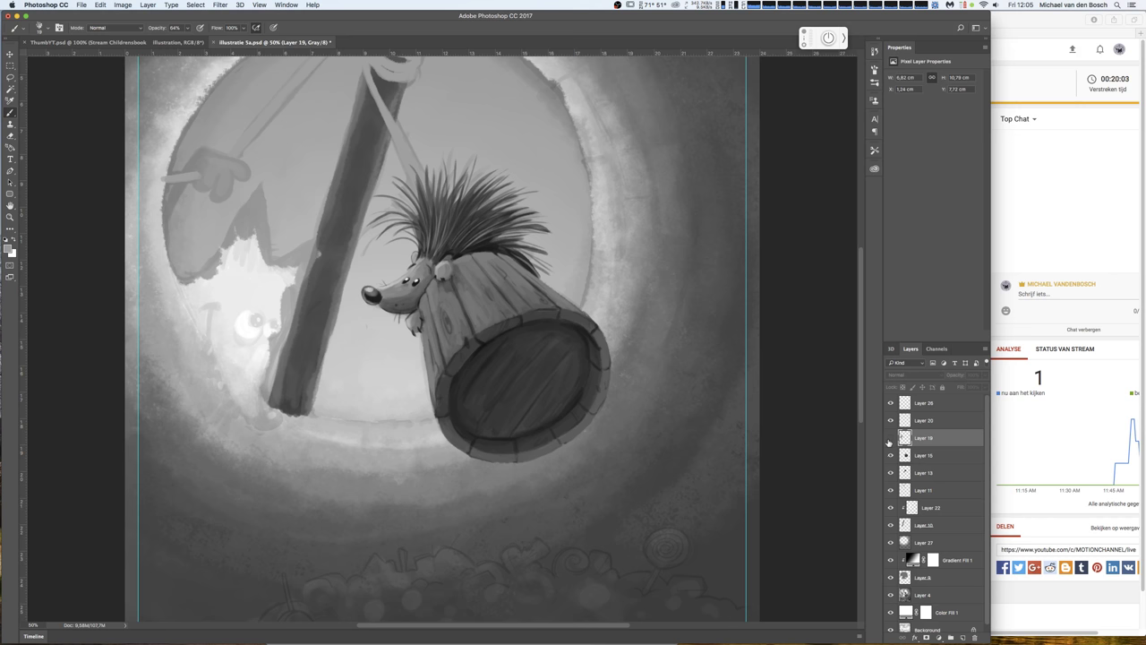
# - Restore the fox layer, select pole Layer 10 and sample a dark grey from the pole
pyautogui.click(890, 438)
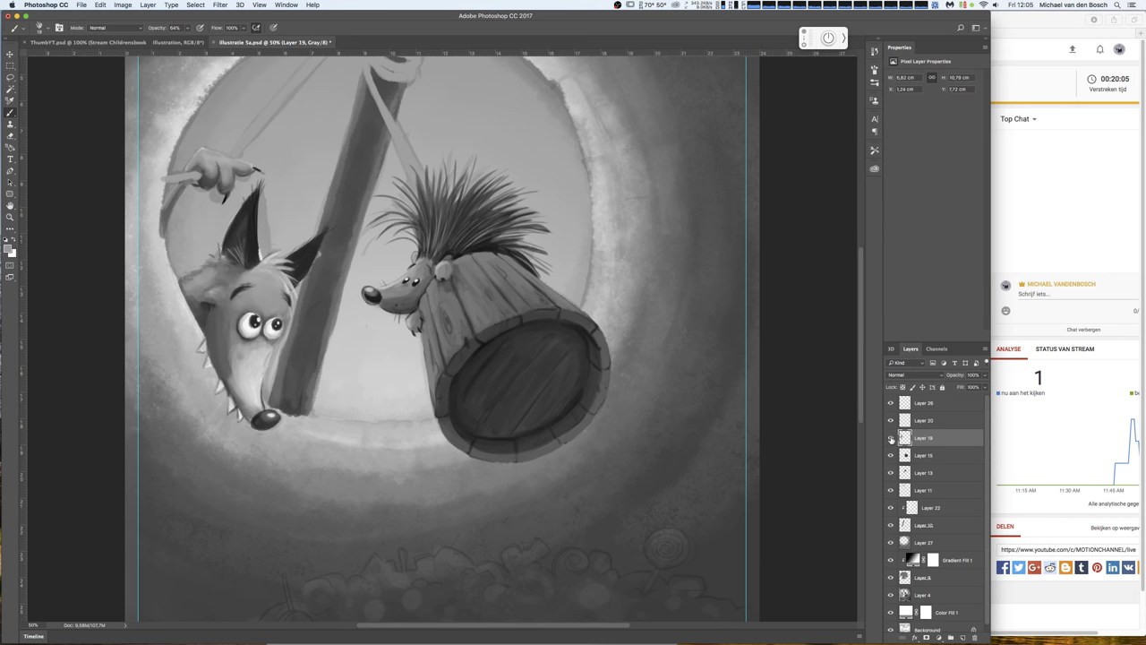
pyautogui.click(890, 437)
pyautogui.click(890, 437)
pyautogui.click(891, 525)
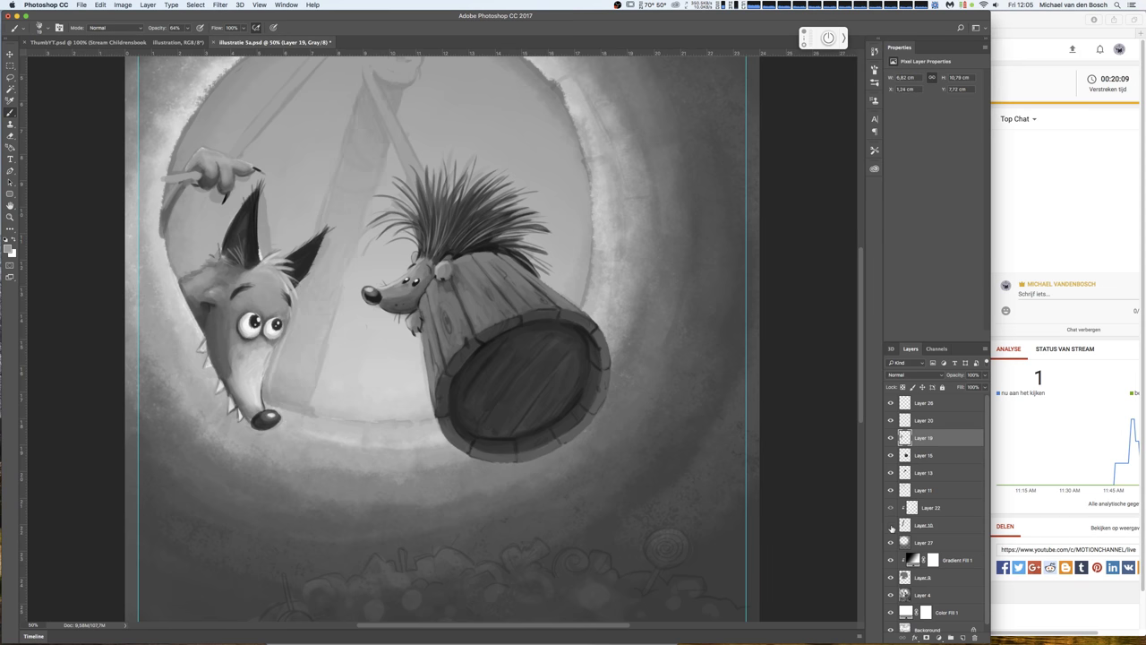
pyautogui.click(890, 525)
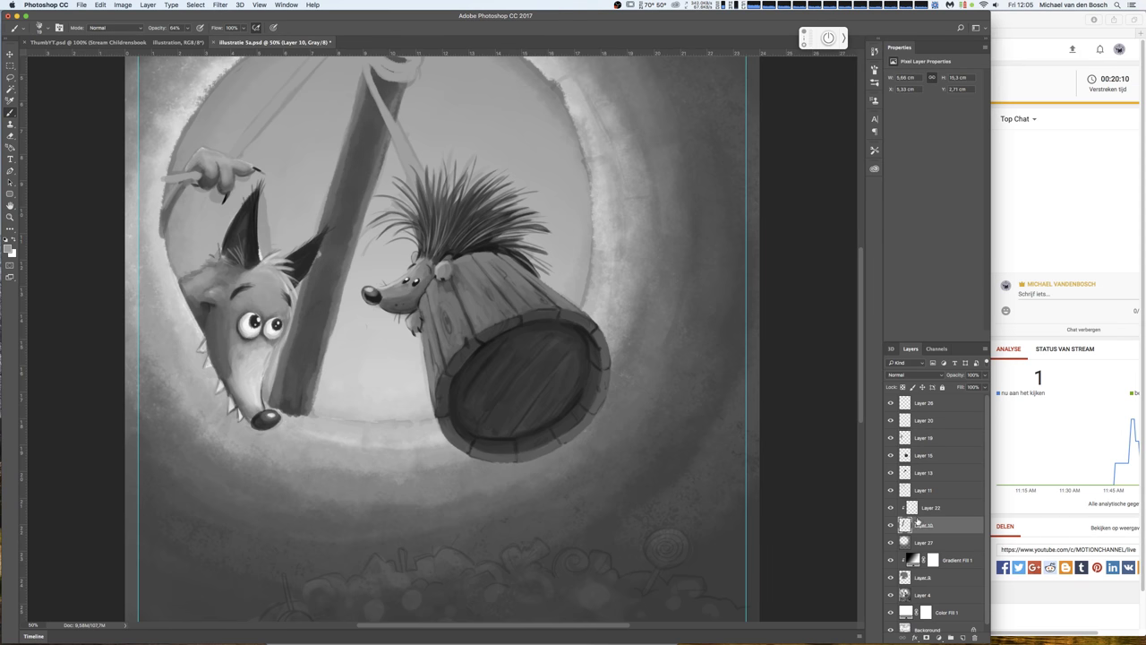
pyautogui.keyDown('alt'); pyautogui.click(332, 253); pyautogui.keyUp('alt')
pyautogui.rightClick(305, 356)
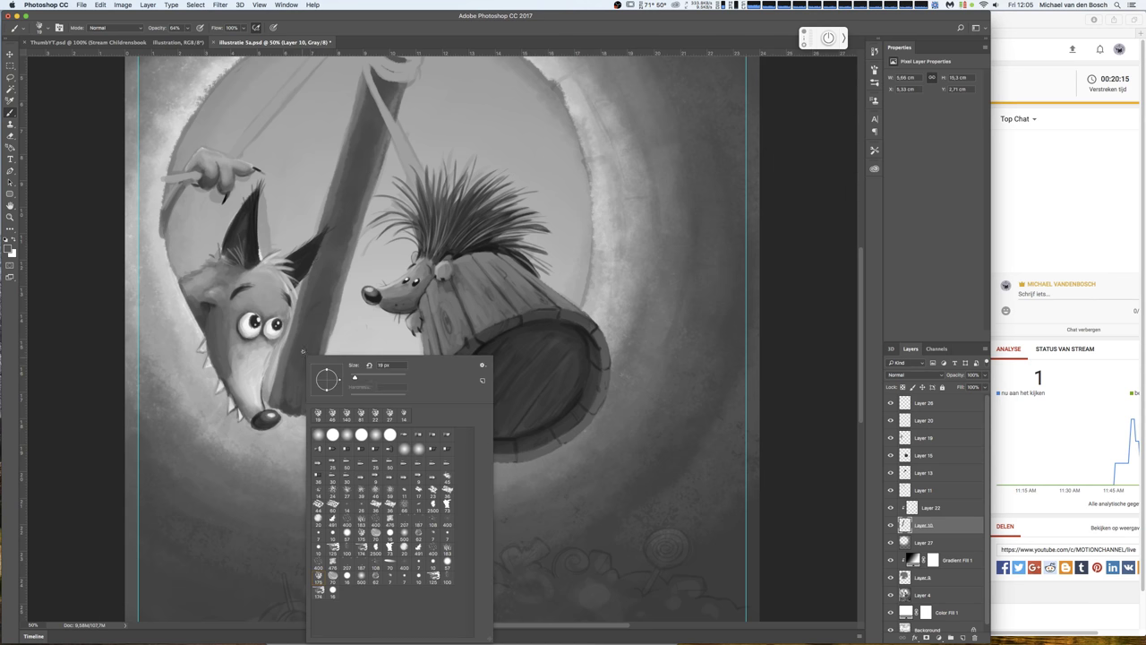
pyautogui.press('Return')
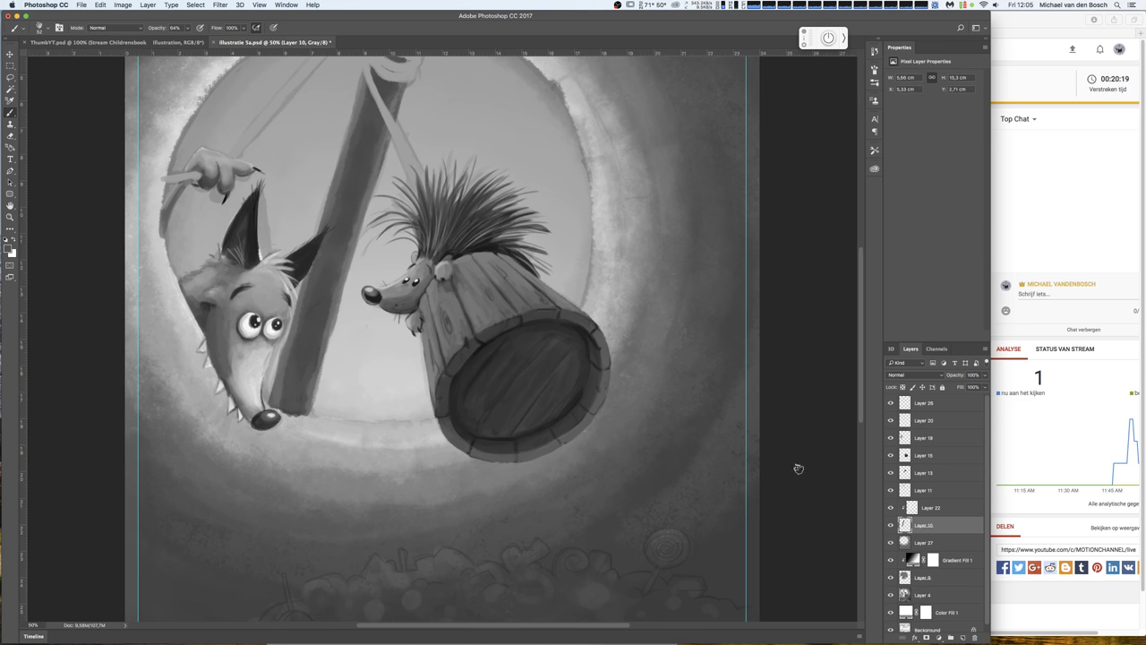
pyautogui.click(890, 525)
pyautogui.click(890, 525)
# - Merge overlay Layer 22 into pole Layer 10 and darken the pole's right edge
pyautogui.click(890, 507)
pyautogui.click(890, 507)
pyautogui.click(918, 509)
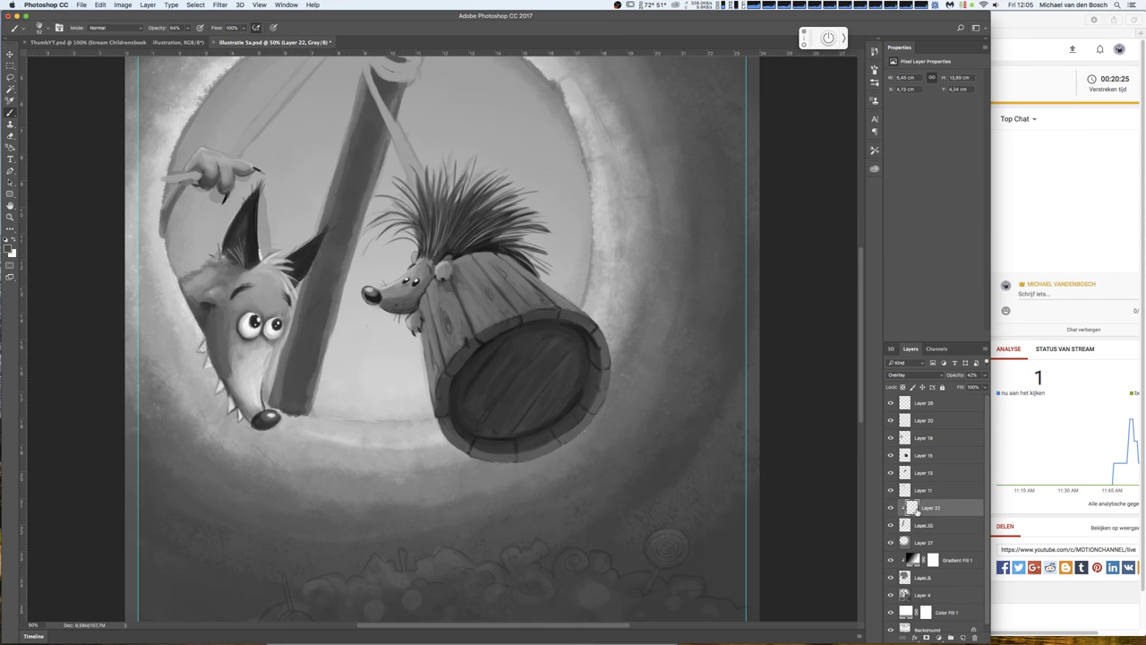
pyautogui.press('super+e')
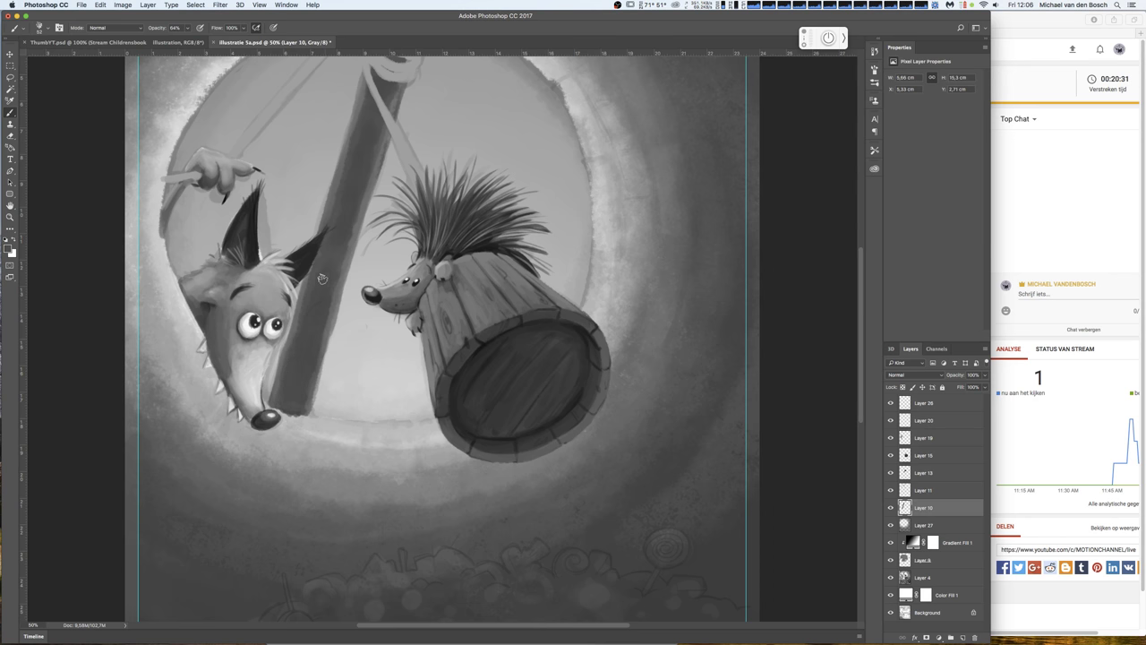
pyautogui.moveTo(355, 240); pyautogui.dragTo(367, 188)
pyautogui.click(889, 508)
pyautogui.click(890, 507)
pyautogui.press('super+minus')
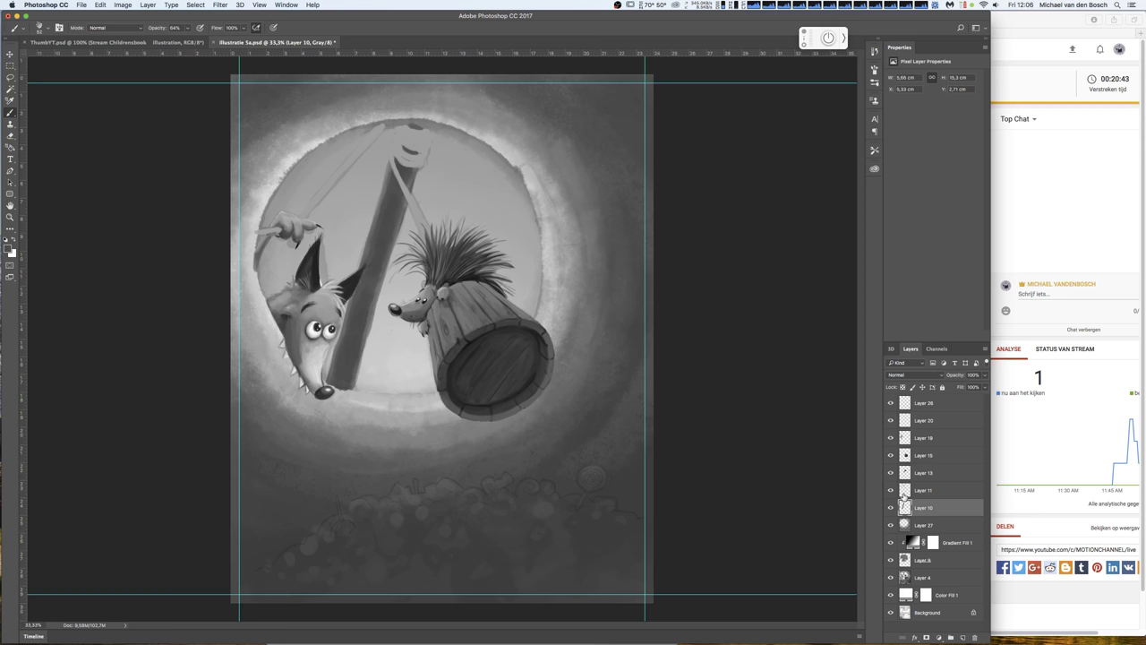
# - Add a new layer clipped to the pole and paint dark stripes at its top, middle and bottom
pyautogui.click(962, 636)
pyautogui.keyDown('alt'); pyautogui.click(954, 516); pyautogui.keyUp('alt')
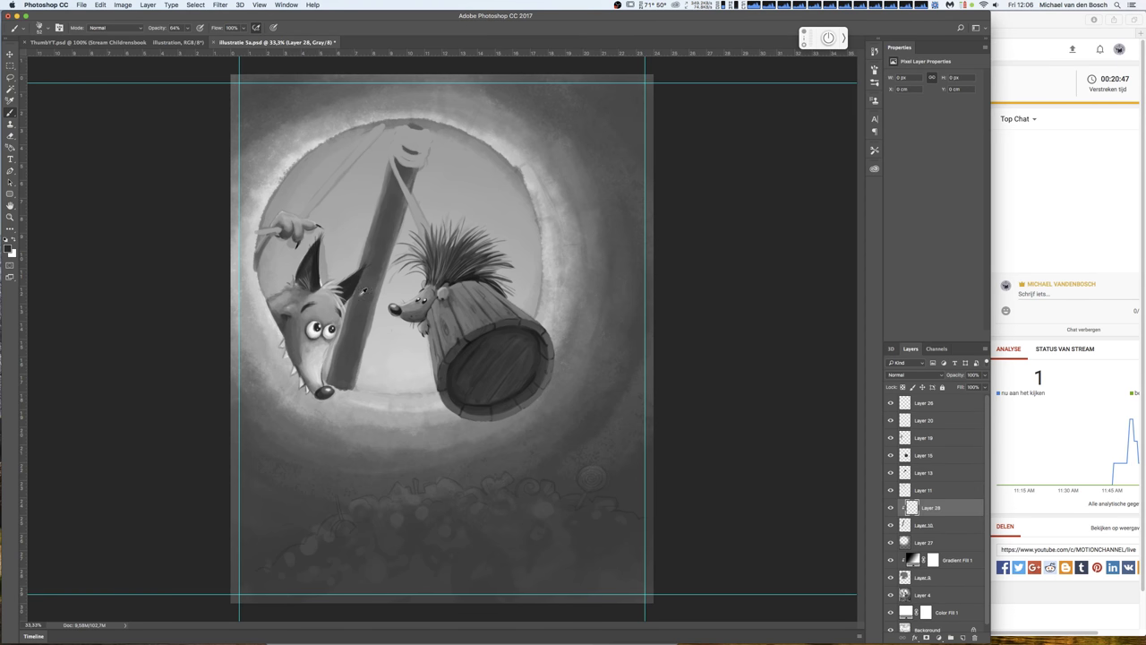
pyautogui.moveTo(348, 310)
pyautogui.mouseDown()
pyautogui.moveTo(385, 299)
pyautogui.moveTo(366, 247)
pyautogui.moveTo(399, 255)
pyautogui.moveTo(370, 230)
pyautogui.moveTo(412, 206)
pyautogui.moveTo(412, 174)
pyautogui.moveTo(389, 160)
pyautogui.moveTo(414, 127)
pyautogui.mouseUp()
pyautogui.moveTo(383, 171); pyautogui.dragTo(398, 177)
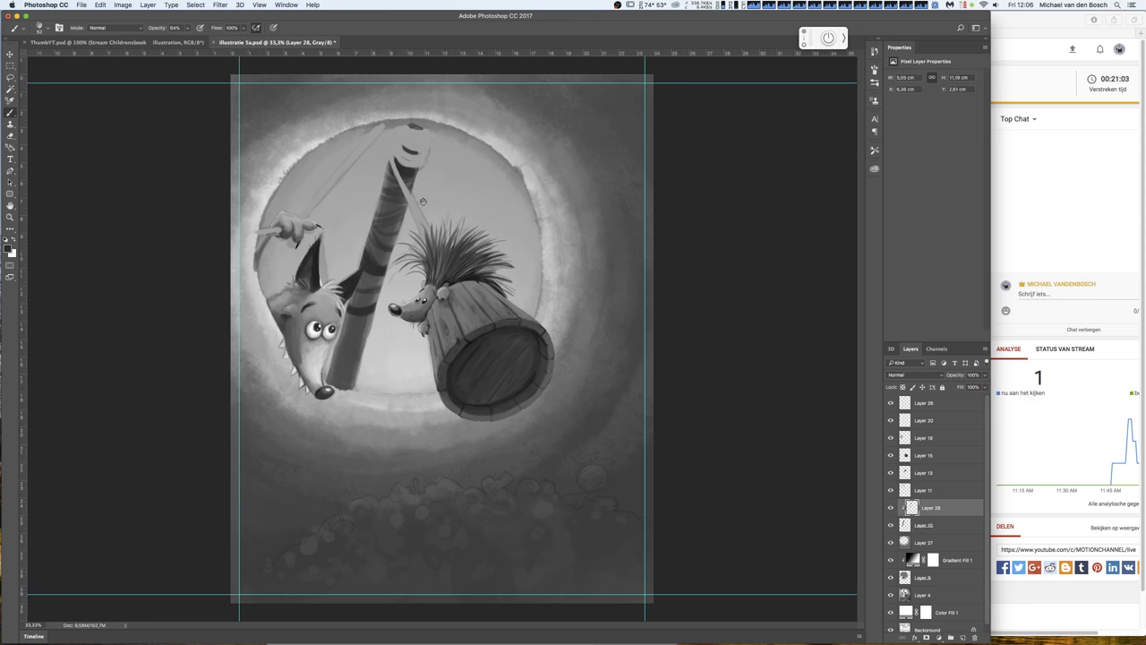
pyautogui.moveTo(369, 323)
pyautogui.mouseDown()
pyautogui.moveTo(347, 318)
pyautogui.moveTo(361, 310)
pyautogui.moveTo(344, 320)
pyautogui.moveTo(366, 346)
pyautogui.mouseUp()
# - Resize the brush to 102, then about 35 px, and add another small stroke on the pole
pyautogui.rightClick(394, 348)
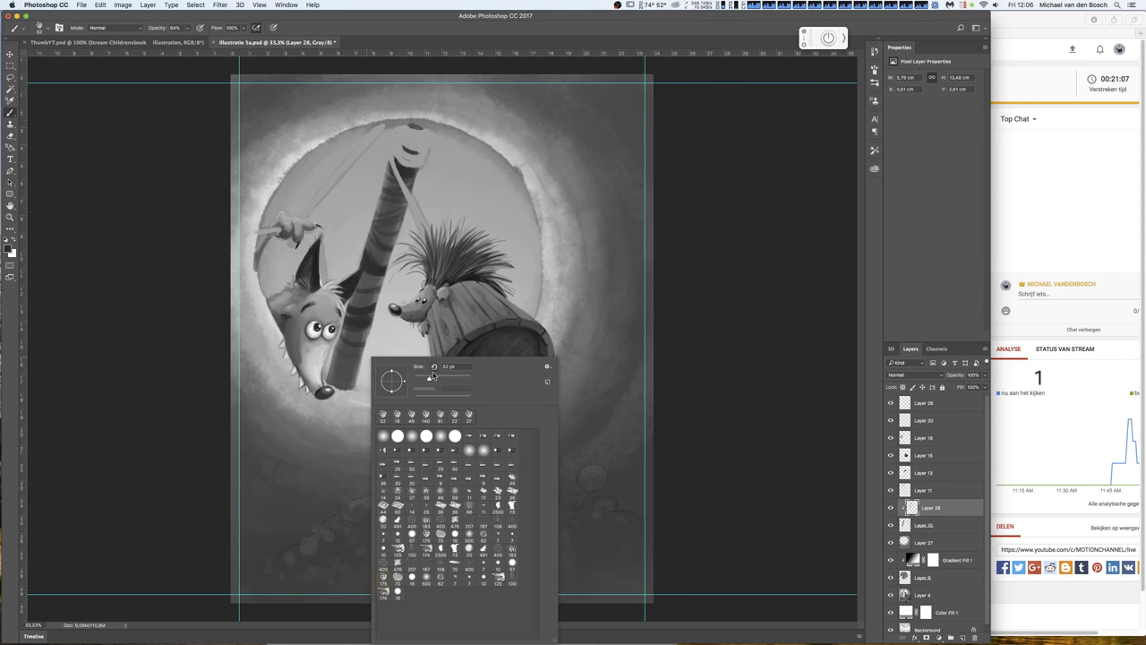
pyautogui.moveTo(428, 378); pyautogui.dragTo(445, 378)
pyautogui.press('Return')
pyautogui.moveTo(343, 389); pyautogui.dragTo(333, 381)
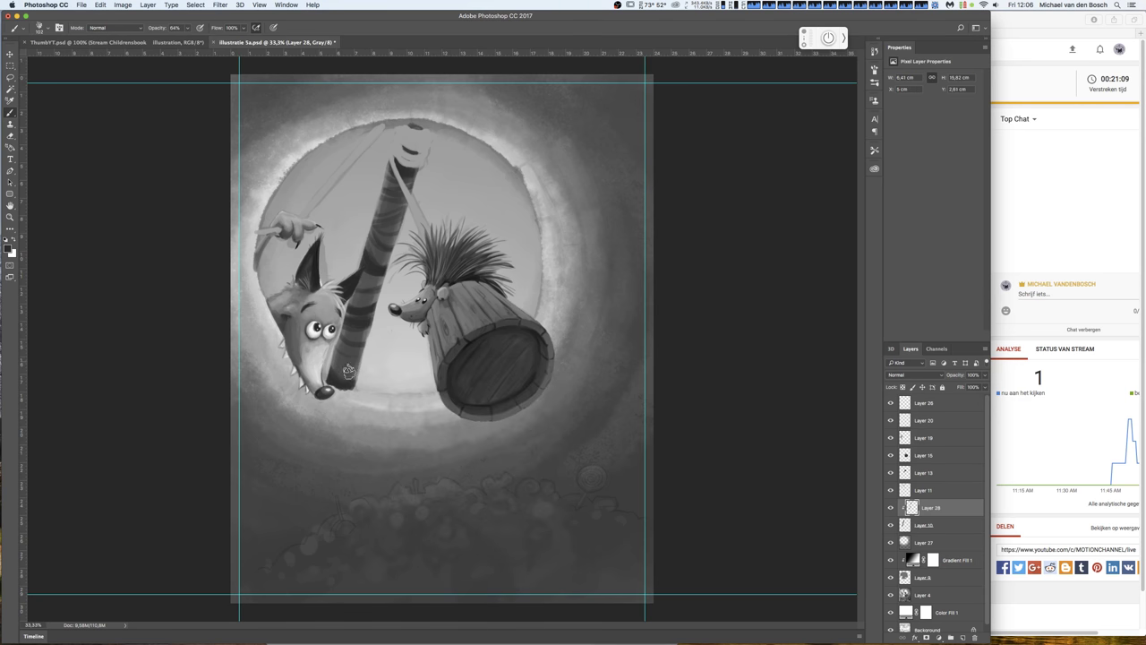
pyautogui.rightClick(395, 310)
pyautogui.moveTo(480, 310); pyautogui.dragTo(469, 310)
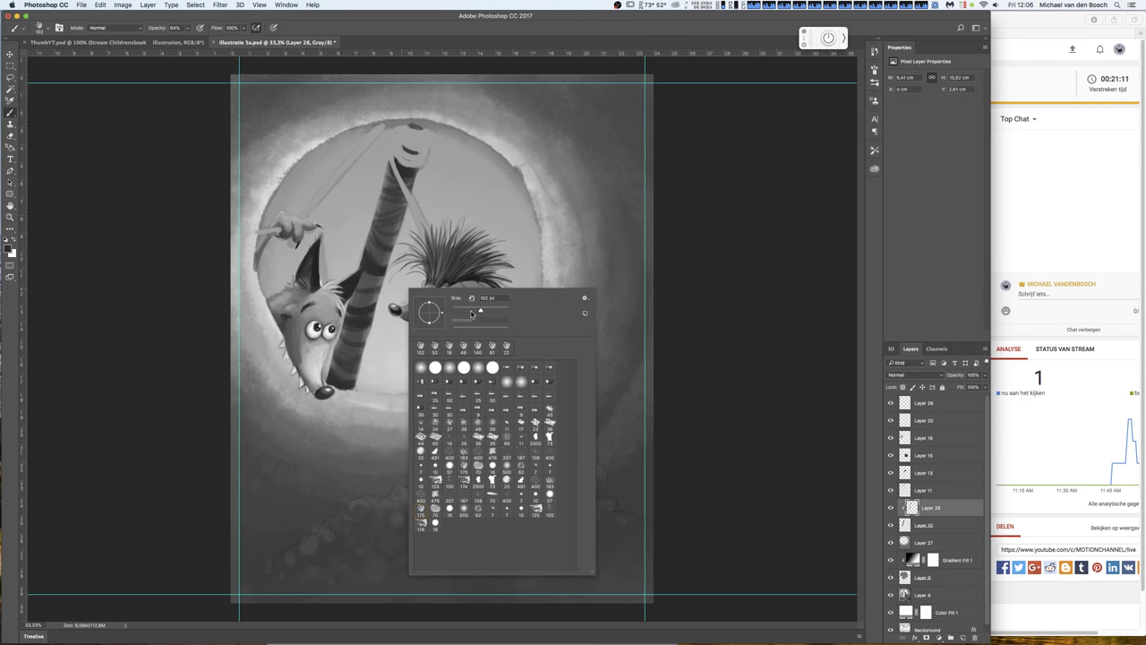
pyautogui.press('Return')
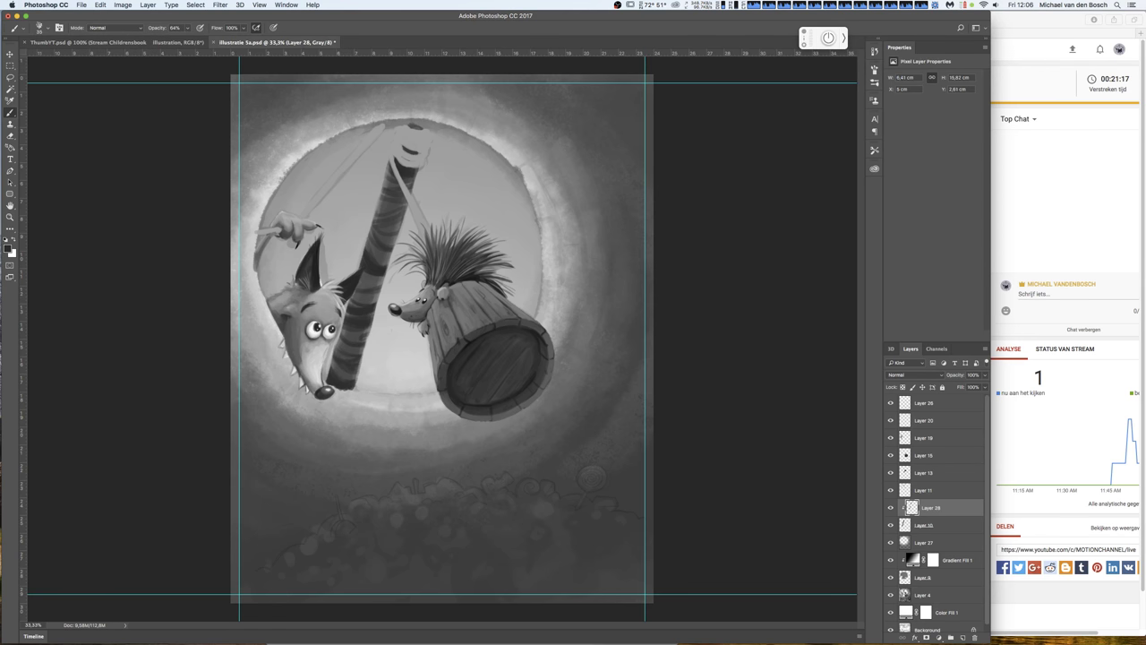
pyautogui.rightClick(394, 329)
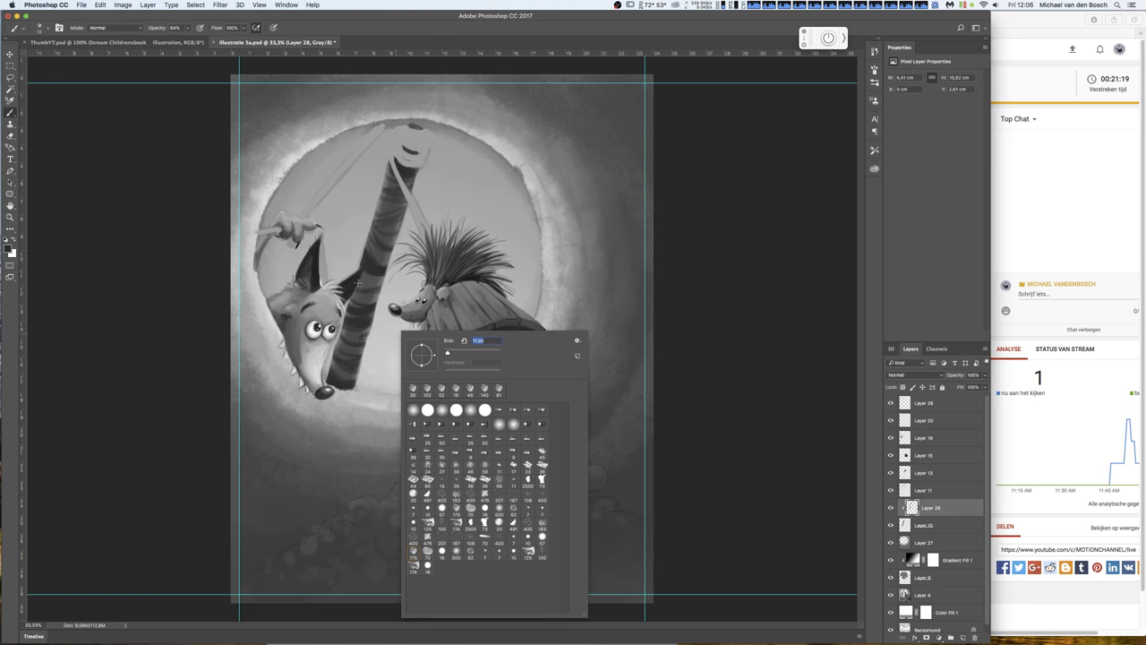
pyautogui.press('Return')
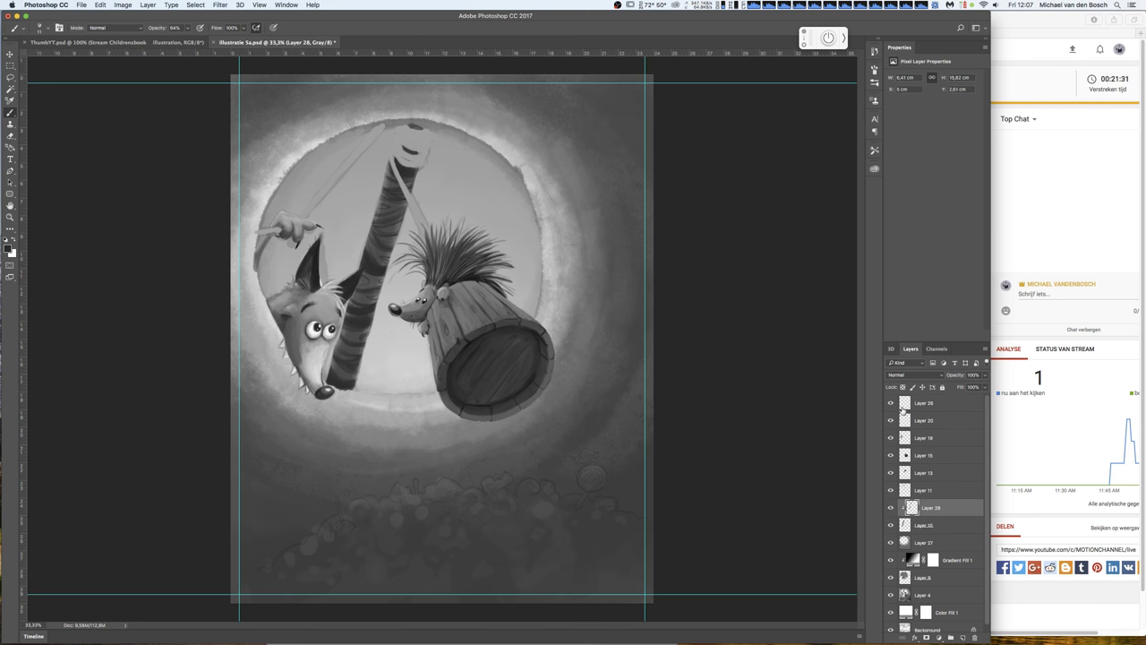
# - Lower Layer 28's opacity to fade the stripes and merge it into the pole layer below
pyautogui.click(984, 376)
pyautogui.moveTo(982, 386); pyautogui.dragTo(962, 391)
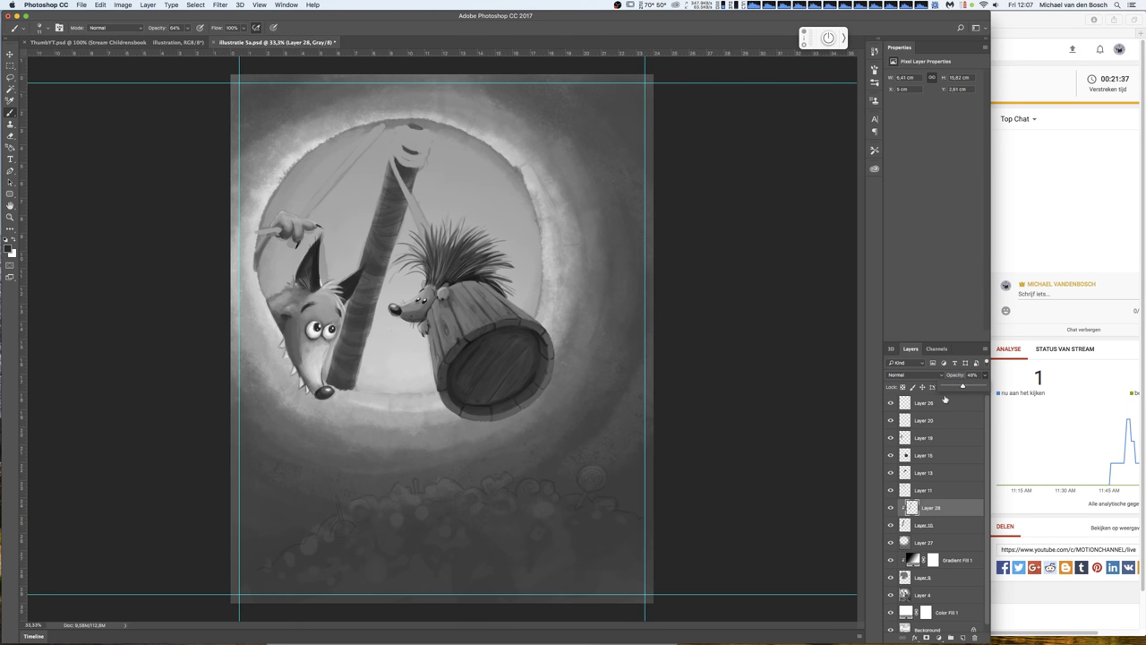
pyautogui.hotkey('ctrl', 'e')
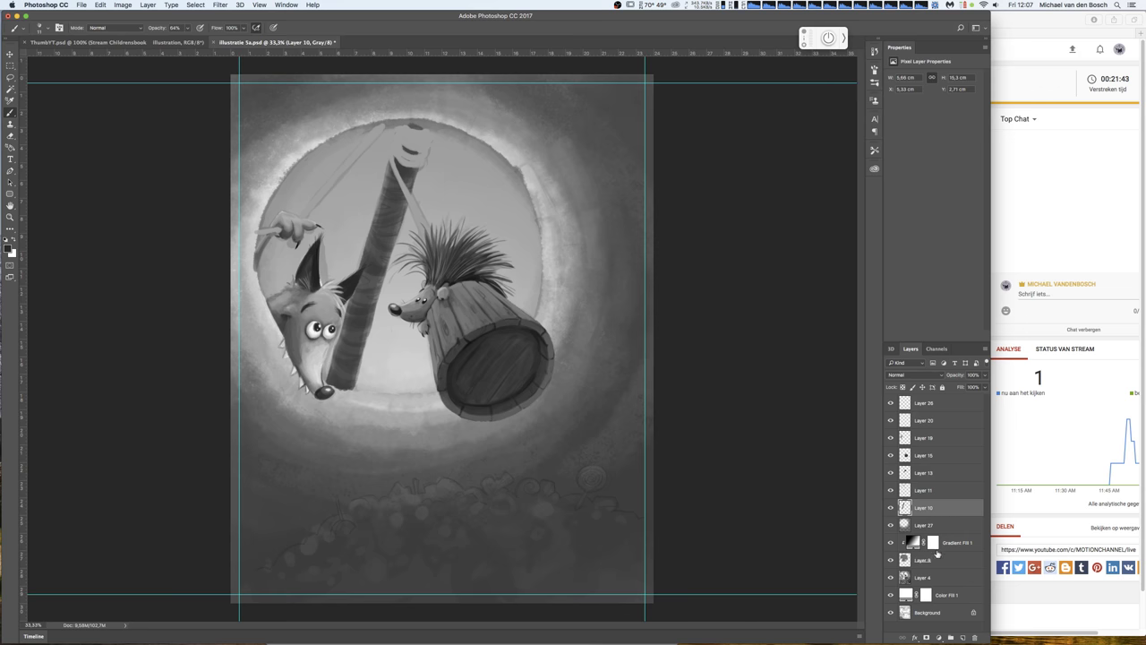
# - Hide Layer 8 to brighten the opening and add a new layer above Layer 15
pyautogui.click(891, 560)
pyautogui.click(891, 560)
pyautogui.click(905, 562)
pyautogui.click(891, 561)
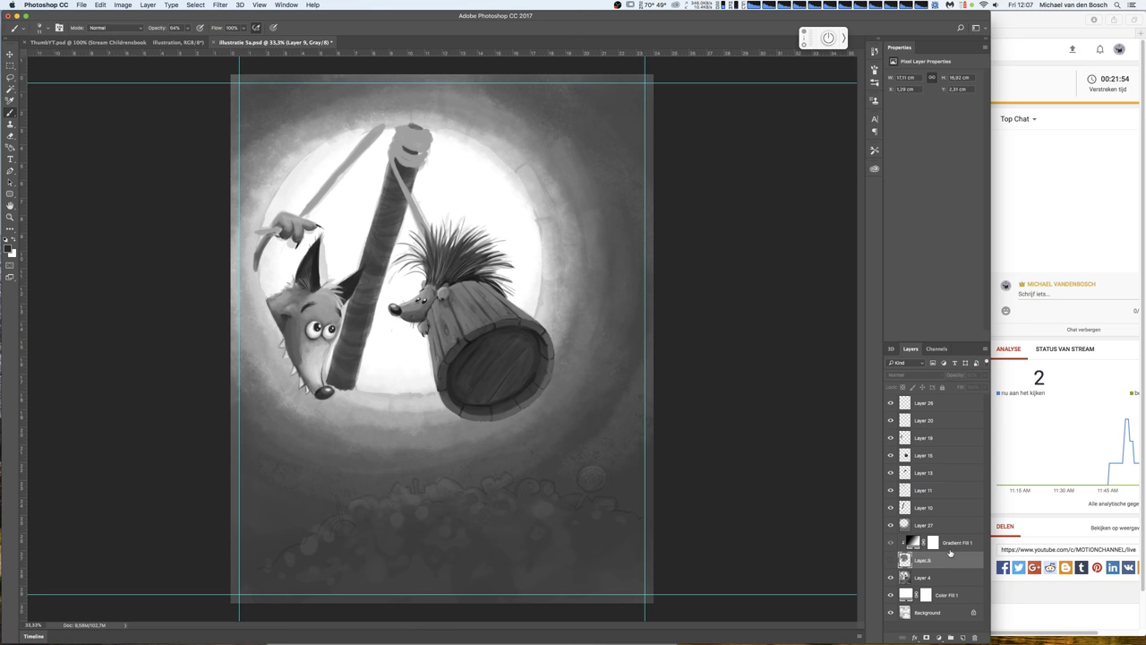
pyautogui.click(890, 438)
pyautogui.click(890, 438)
pyautogui.click(915, 443)
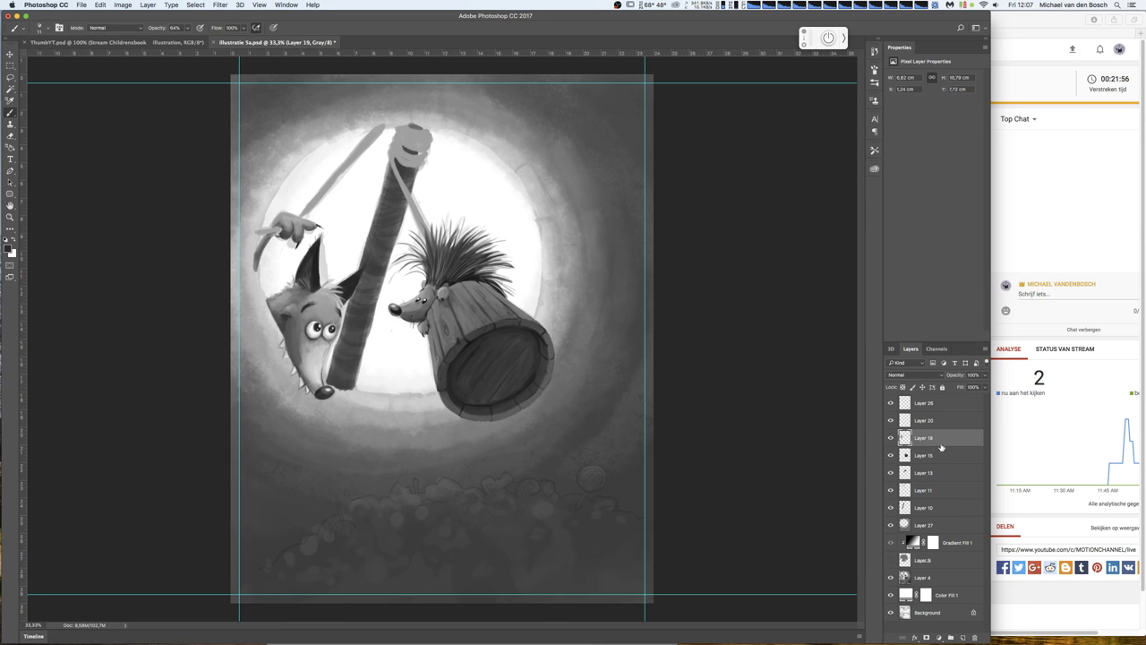
pyautogui.click(949, 462)
pyautogui.click(963, 634)
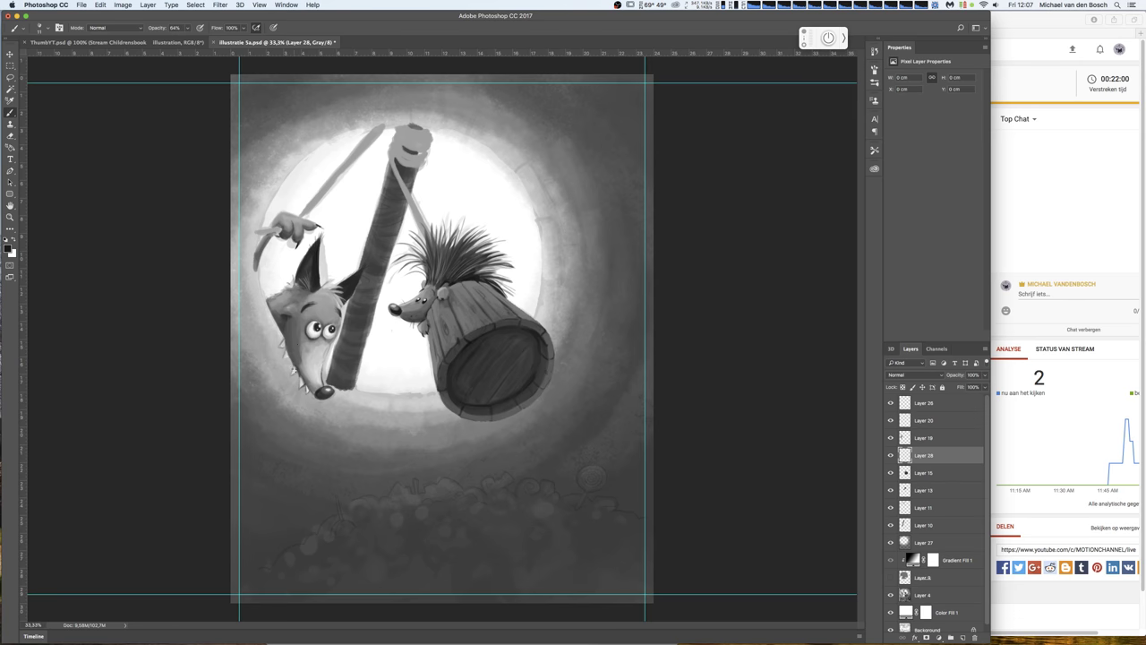
# - Paint dark shadow along the fox's jaw and cheek, adjusting the brush tip and size
pyautogui.moveTo(290, 358)
pyautogui.mouseDown()
pyautogui.moveTo(294, 372)
pyautogui.moveTo(279, 328)
pyautogui.moveTo(281, 369)
pyautogui.mouseUp()
pyautogui.rightClick(296, 376)
pyautogui.click(296, 376)
pyautogui.moveTo(282, 329)
pyautogui.mouseDown()
pyautogui.moveTo(288, 401)
pyautogui.moveTo(276, 333)
pyautogui.mouseUp()
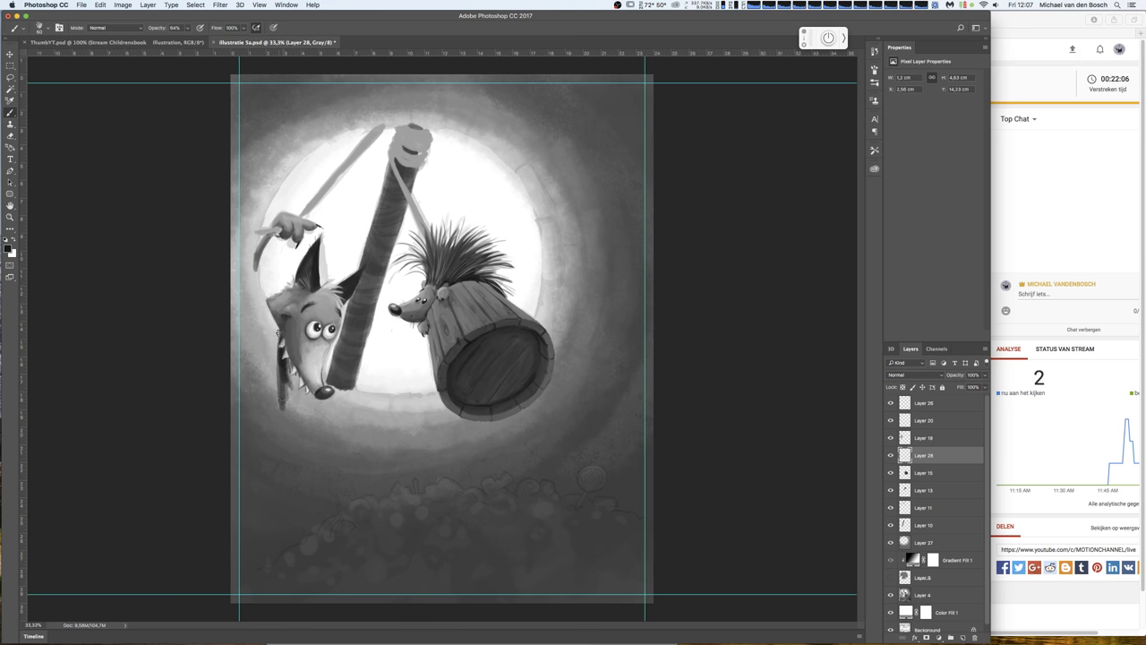
pyautogui.moveTo(281, 410); pyautogui.dragTo(279, 337)
pyautogui.moveTo(283, 390)
pyautogui.mouseDown()
pyautogui.moveTo(283, 303)
pyautogui.moveTo(280, 368)
pyautogui.moveTo(283, 351)
pyautogui.mouseUp()
pyautogui.rightClick(392, 374)
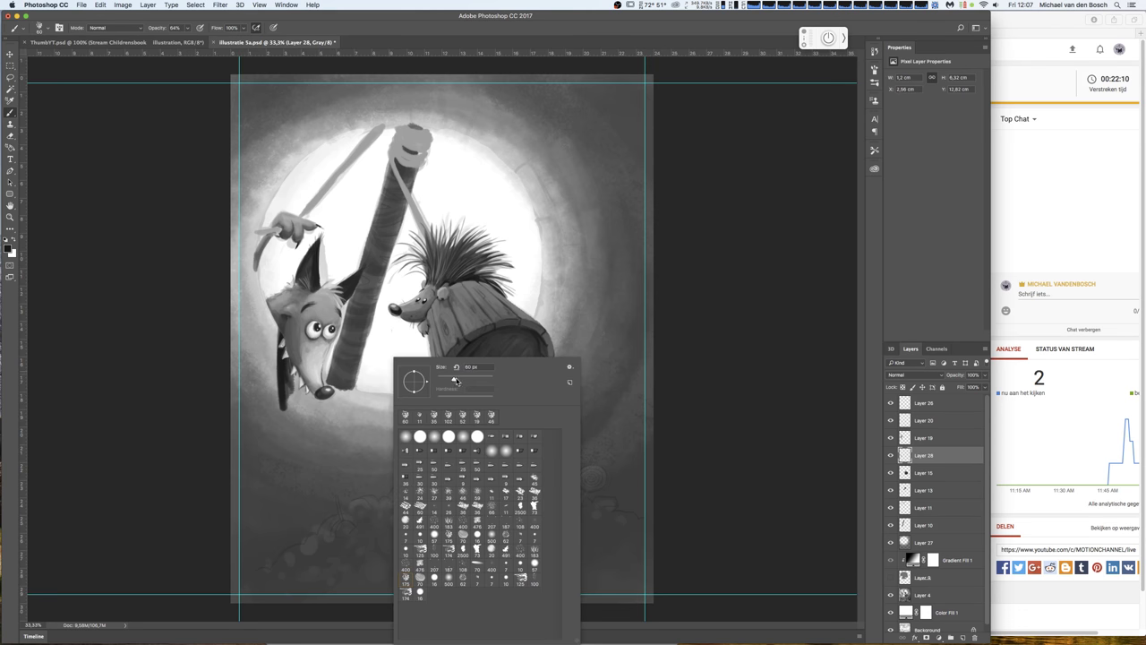
pyautogui.moveTo(455, 381); pyautogui.dragTo(467, 379)
pyautogui.press('Return')
pyautogui.moveTo(287, 394)
pyautogui.mouseDown()
pyautogui.moveTo(284, 358)
pyautogui.moveTo(305, 399)
pyautogui.moveTo(284, 379)
pyautogui.moveTo(284, 428)
pyautogui.moveTo(285, 358)
pyautogui.moveTo(287, 404)
pyautogui.moveTo(308, 414)
pyautogui.moveTo(298, 466)
pyautogui.mouseUp()
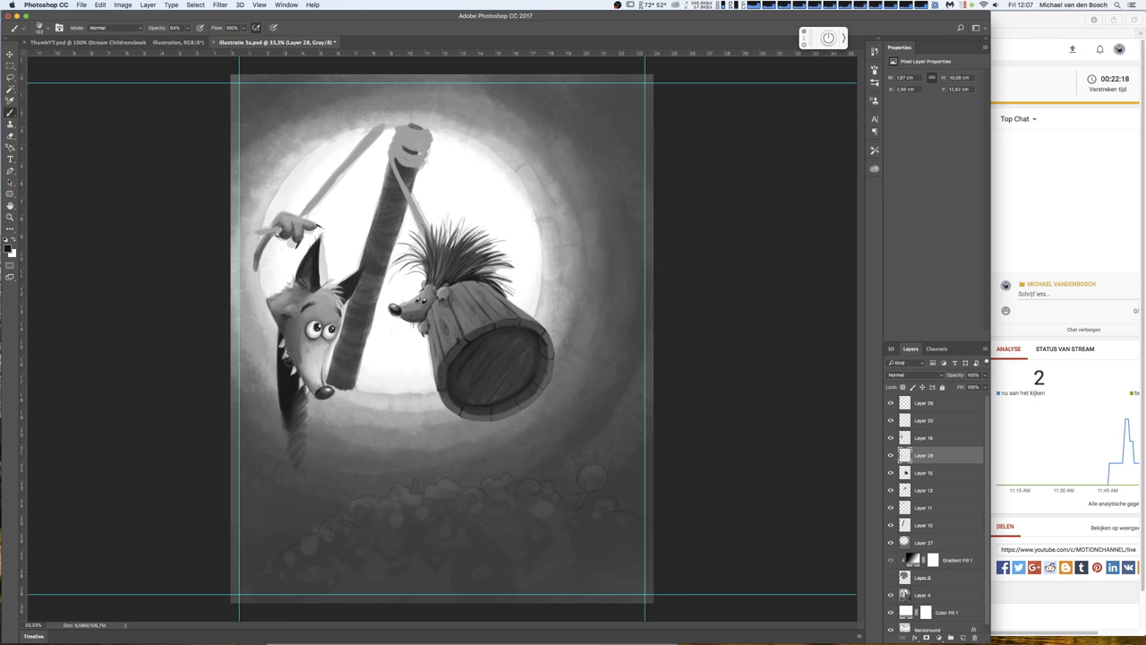
pyautogui.moveTo(288, 363)
pyautogui.mouseDown()
pyautogui.moveTo(277, 318)
pyautogui.moveTo(280, 349)
pyautogui.mouseUp()
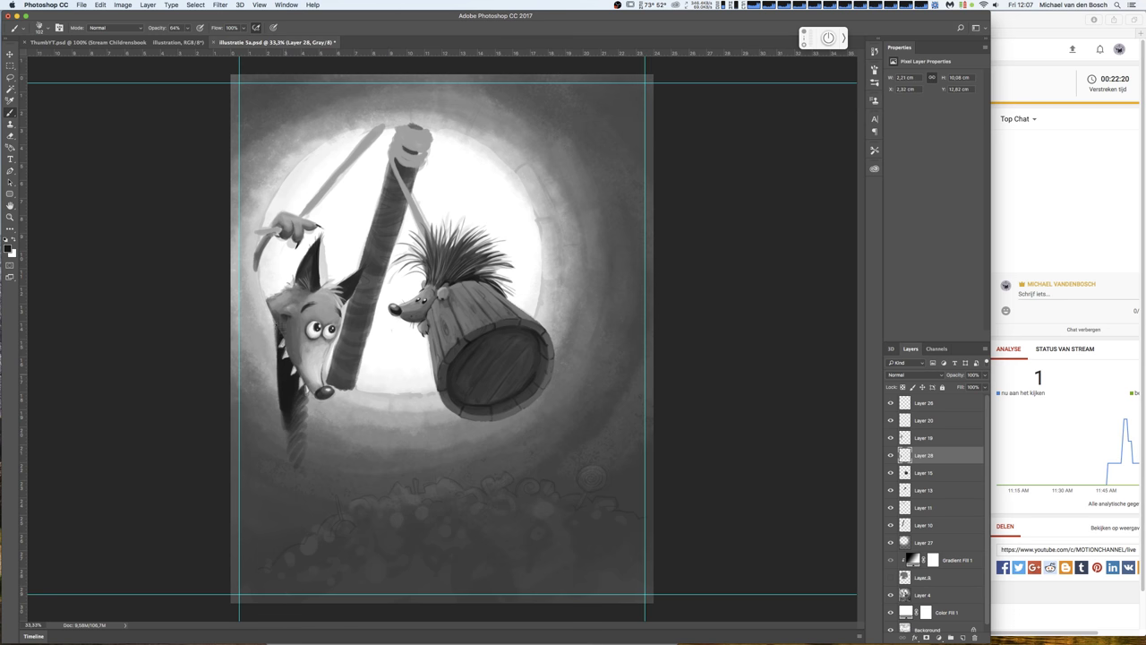
pyautogui.moveTo(287, 415); pyautogui.dragTo(288, 439)
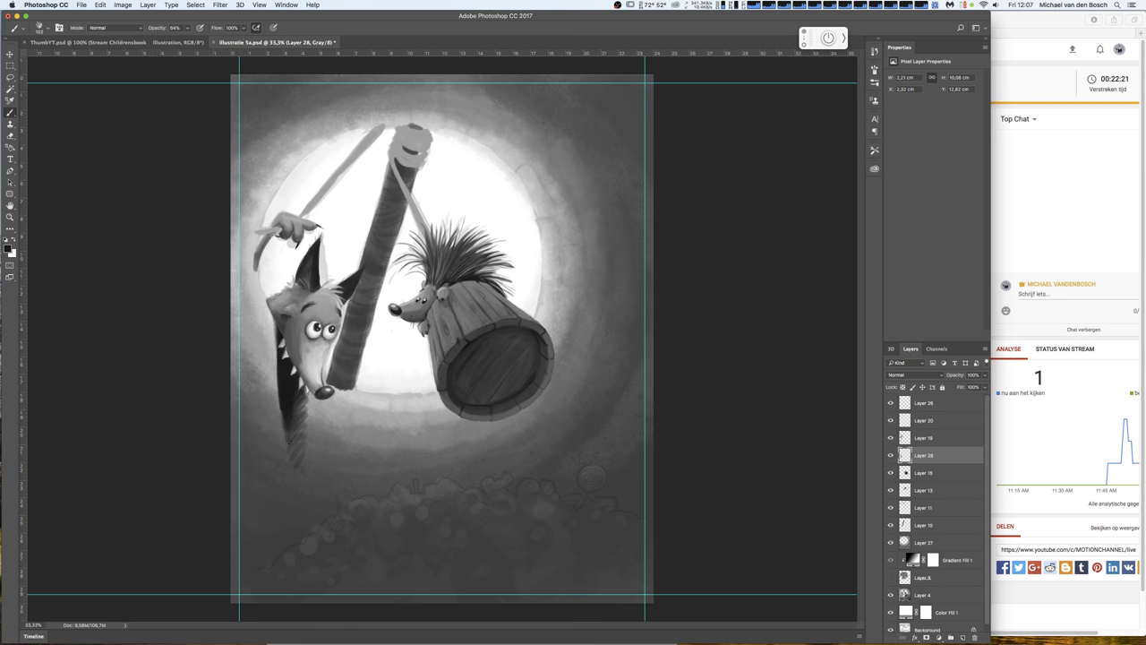
# - Paint a scatter-brush shadow trail down the fox's neck, scale it to about 83% and reposition it
pyautogui.rightClick(302, 394)
pyautogui.doubleClick(391, 380)
pyautogui.moveTo(290, 376)
pyautogui.mouseDown()
pyautogui.moveTo(296, 485)
pyautogui.moveTo(286, 327)
pyautogui.moveTo(306, 581)
pyautogui.mouseUp()
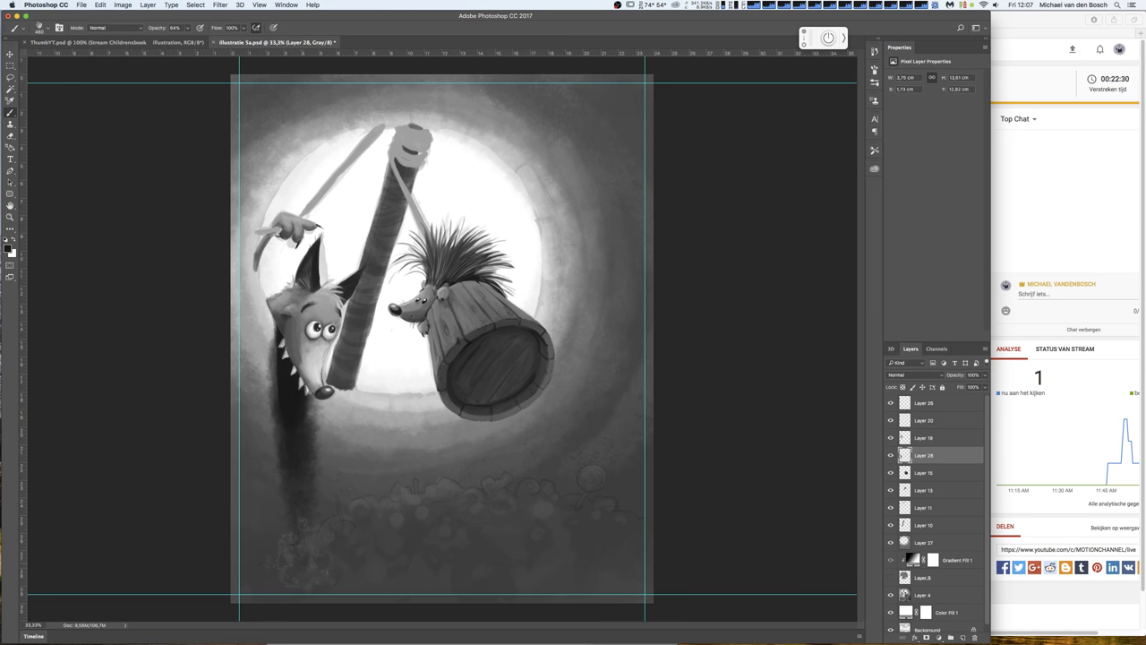
pyautogui.hotkey('ctrl', 't')
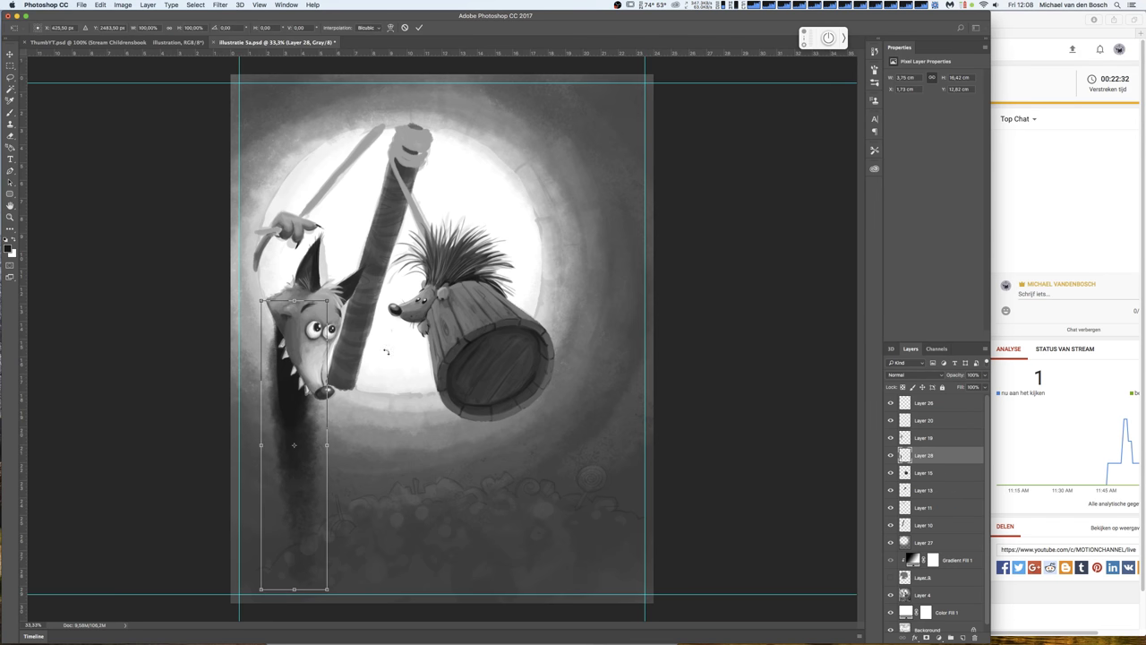
pyautogui.moveTo(327, 300); pyautogui.dragTo(324, 300)
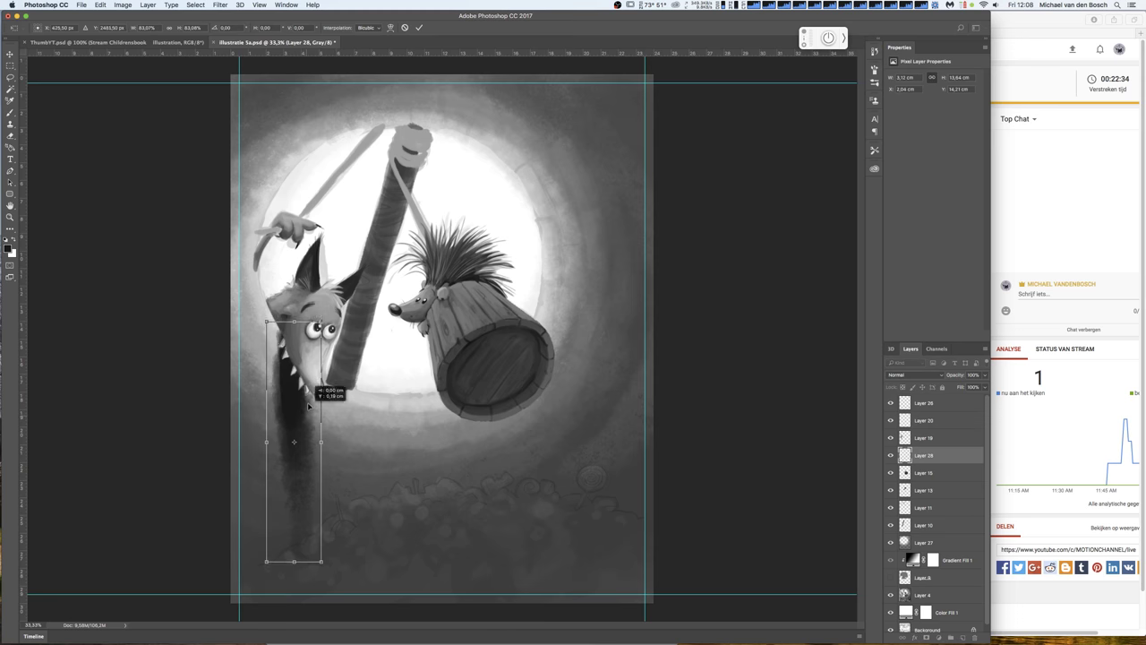
pyautogui.moveTo(310, 399); pyautogui.dragTo(310, 387)
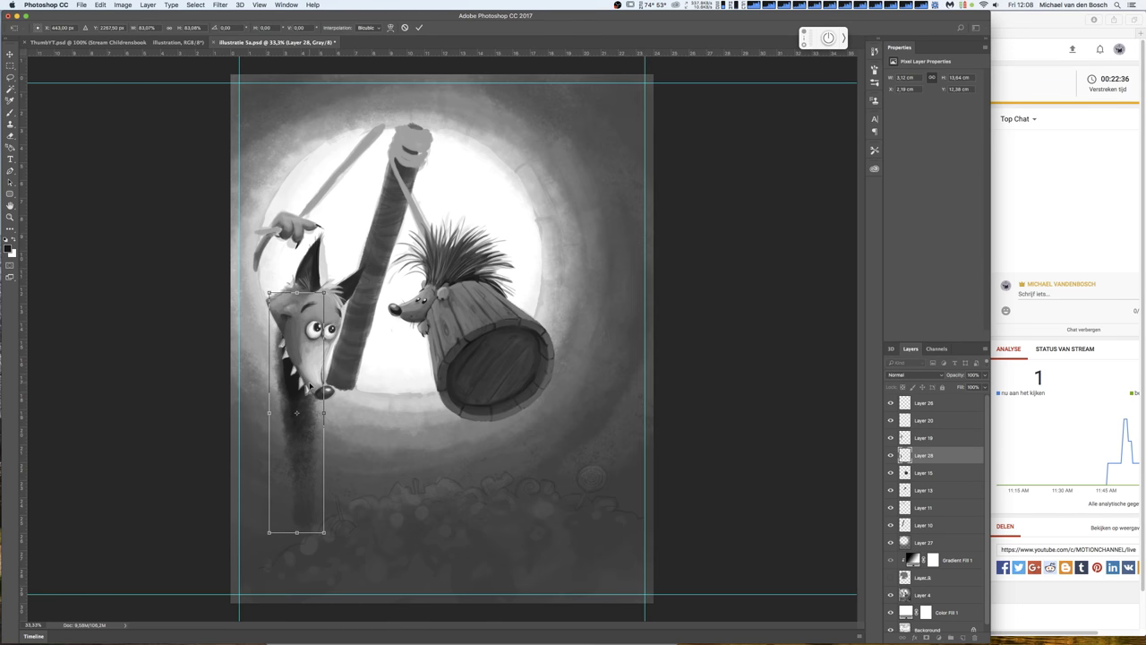
pyautogui.press('Return')
pyautogui.press('b')
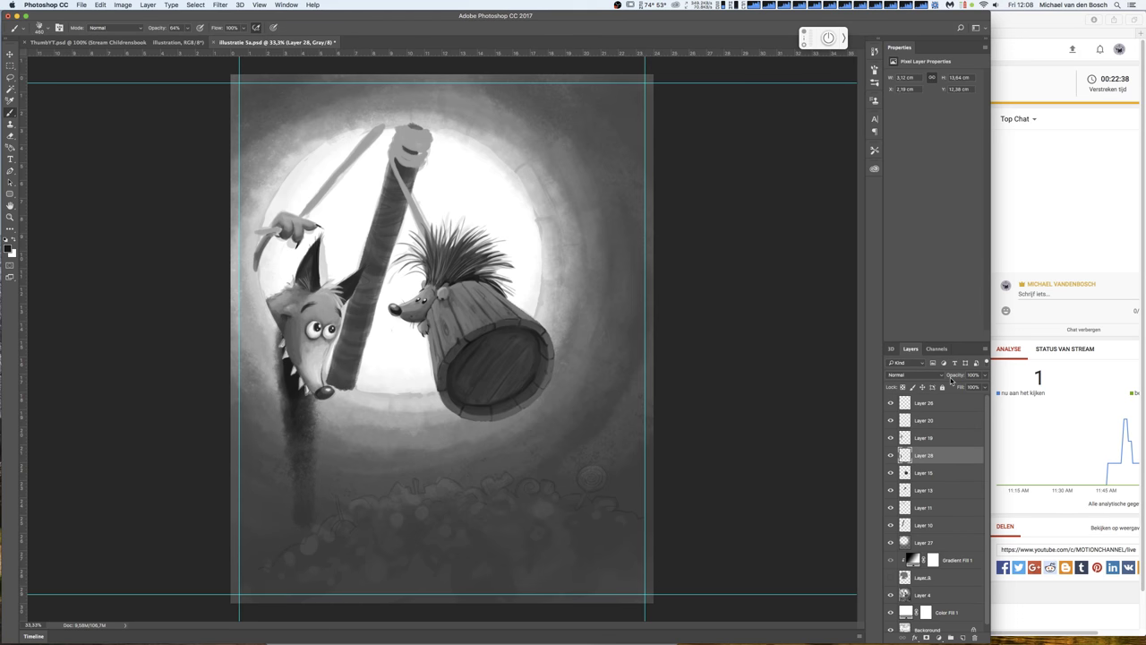
# - Rotate the neck shadow by about 4.8°
pyautogui.hotkey('ctrl', 't')
pyautogui.moveTo(368, 424); pyautogui.dragTo(368, 419)
pyautogui.press('Return')
pyautogui.press('b')
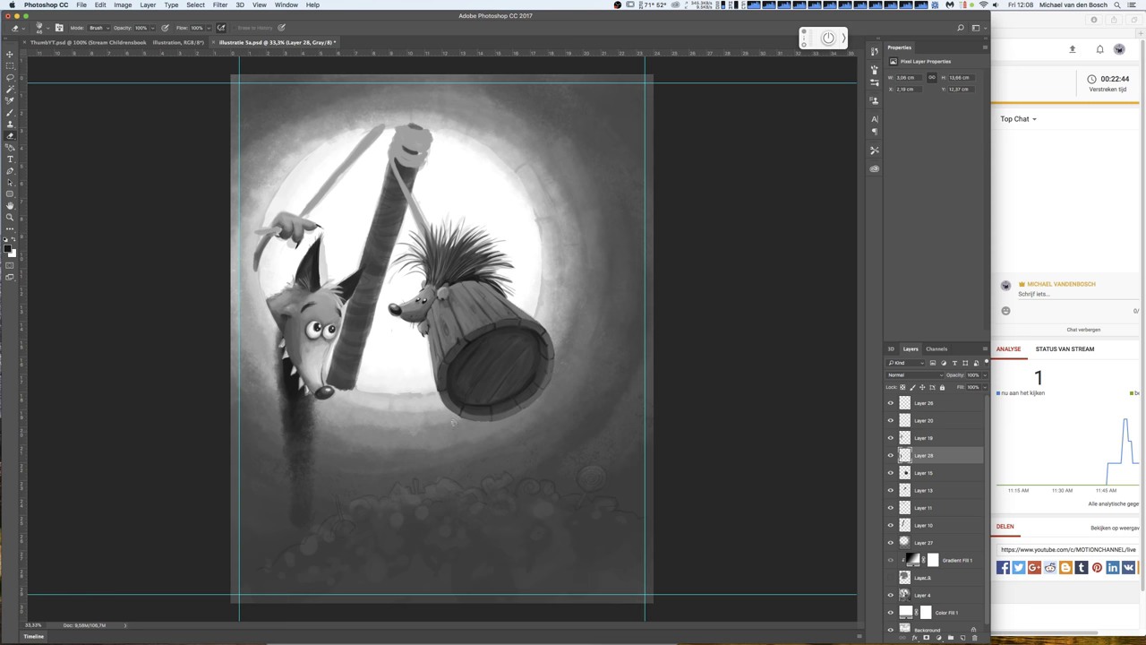
# - With a 428 px brush, dab dark texture into the lower-left foliage and below the fox's mouth
pyautogui.rightClick(453, 421)
pyautogui.click(550, 382)
pyautogui.click(319, 502)
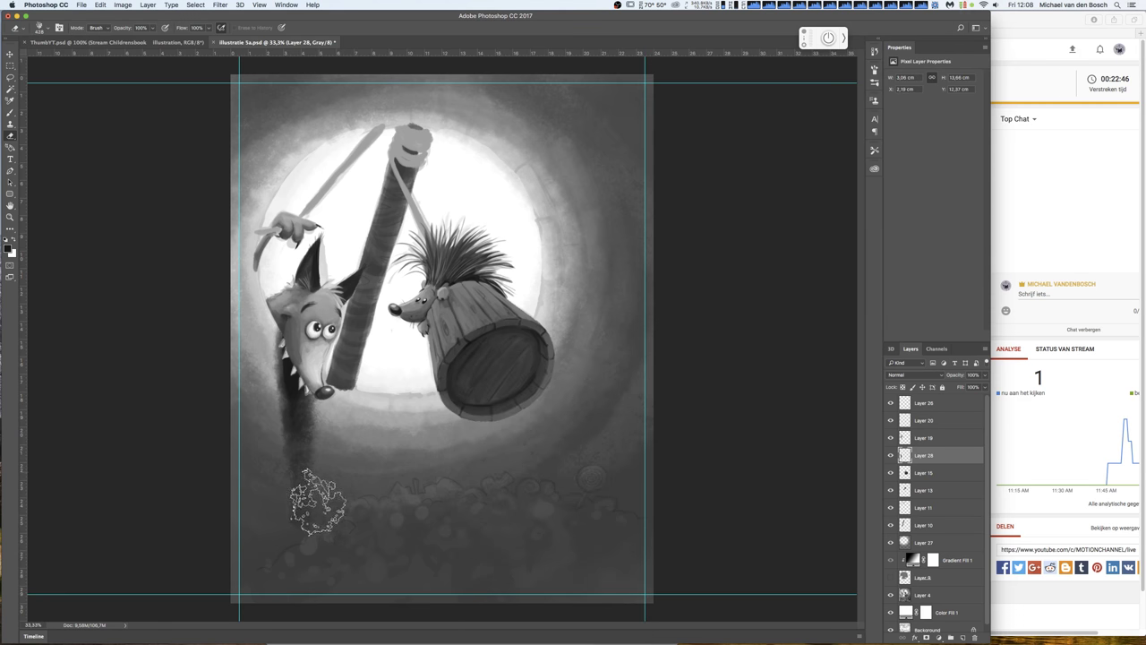
pyautogui.moveTo(293, 526); pyautogui.dragTo(282, 514)
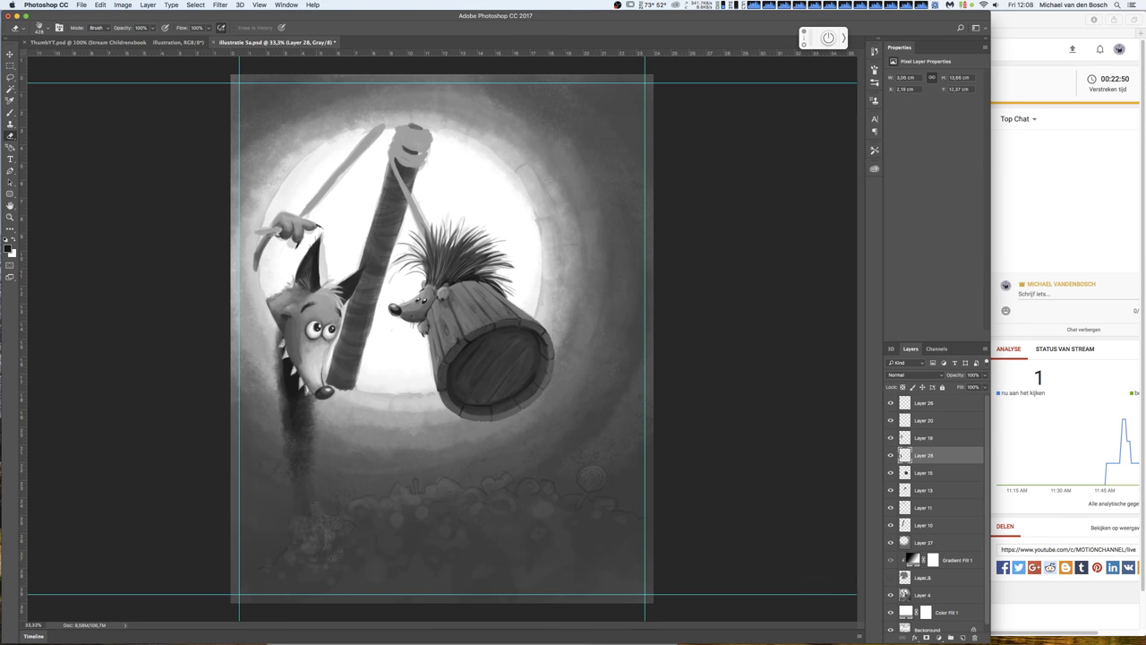
pyautogui.moveTo(301, 371)
pyautogui.mouseDown()
pyautogui.moveTo(287, 401)
pyautogui.moveTo(294, 430)
pyautogui.mouseUp()
# - Toggle the fox and Layer 11 to check the shadow and pole, then save the illustration
pyautogui.click(891, 438)
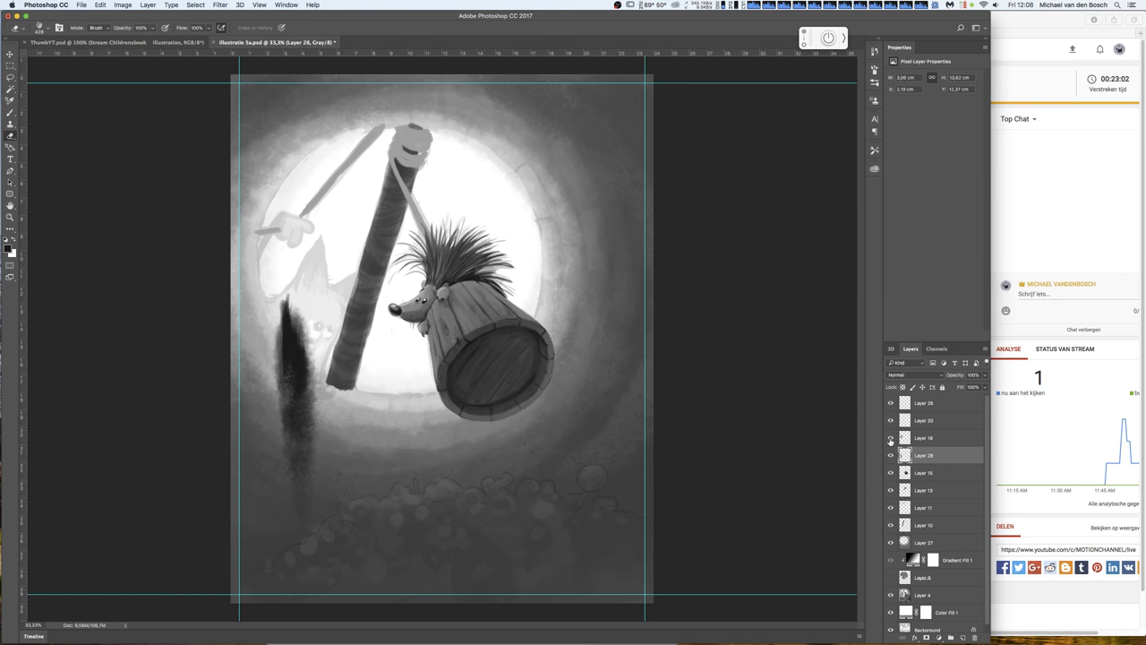
pyautogui.click(891, 438)
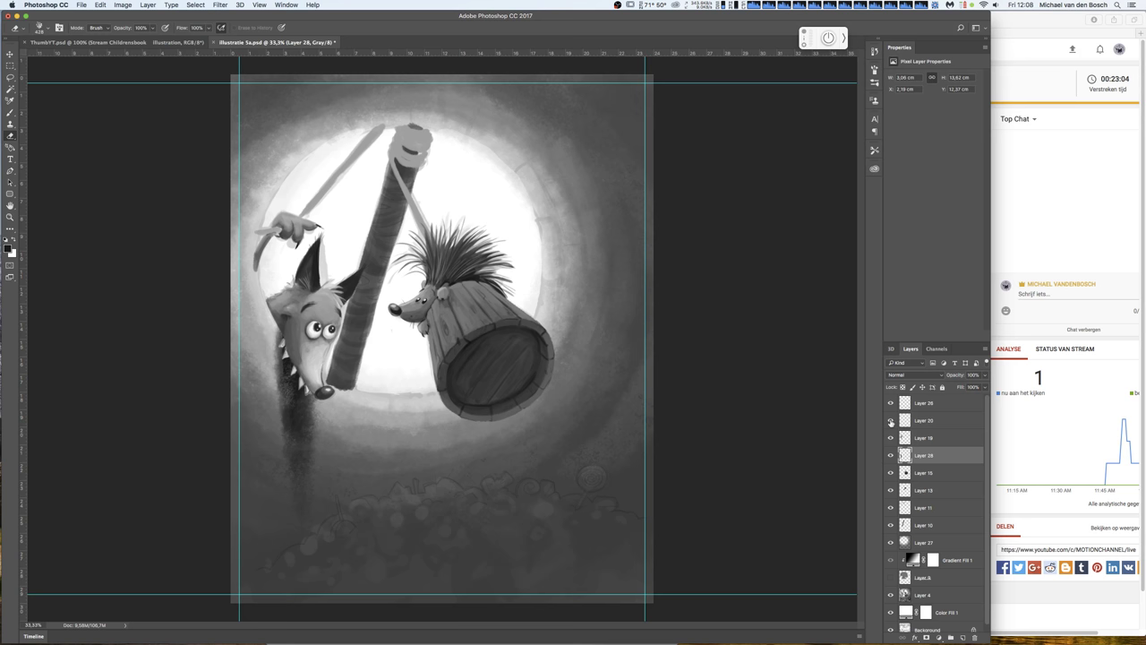
pyautogui.click(891, 508)
pyautogui.click(891, 508)
pyautogui.click(923, 508)
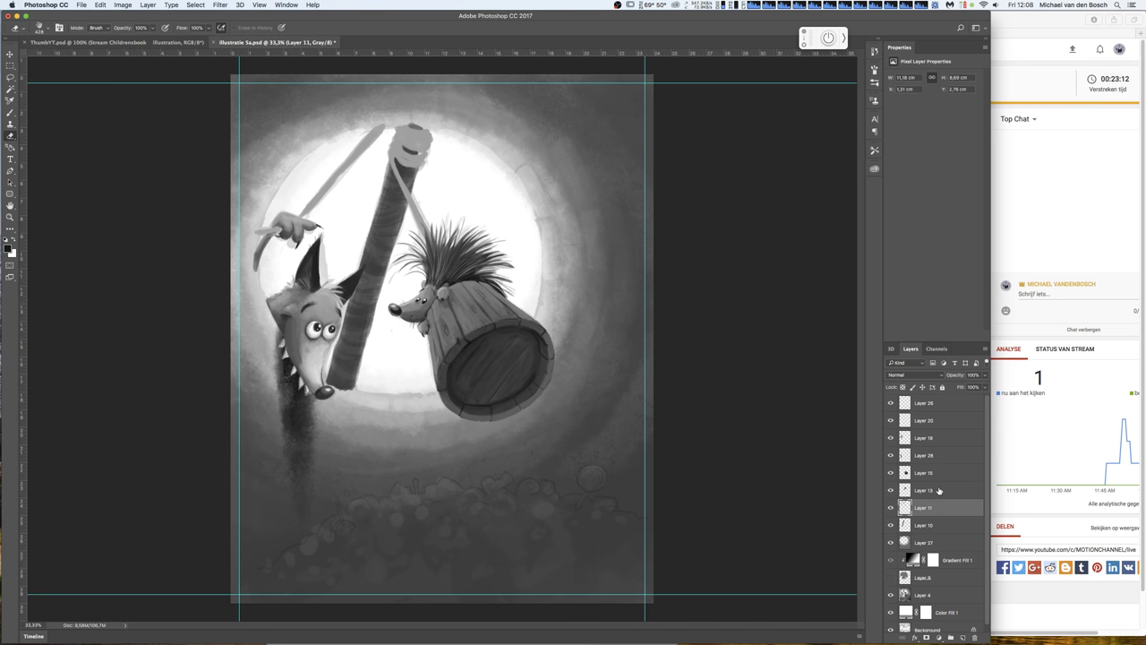
pyautogui.press('super+s')
# - Clear the stray selection, compare Layer 4 on and off, and select Layer 4
pyautogui.keyDown('super'); pyautogui.click(905, 490); pyautogui.keyUp('super')
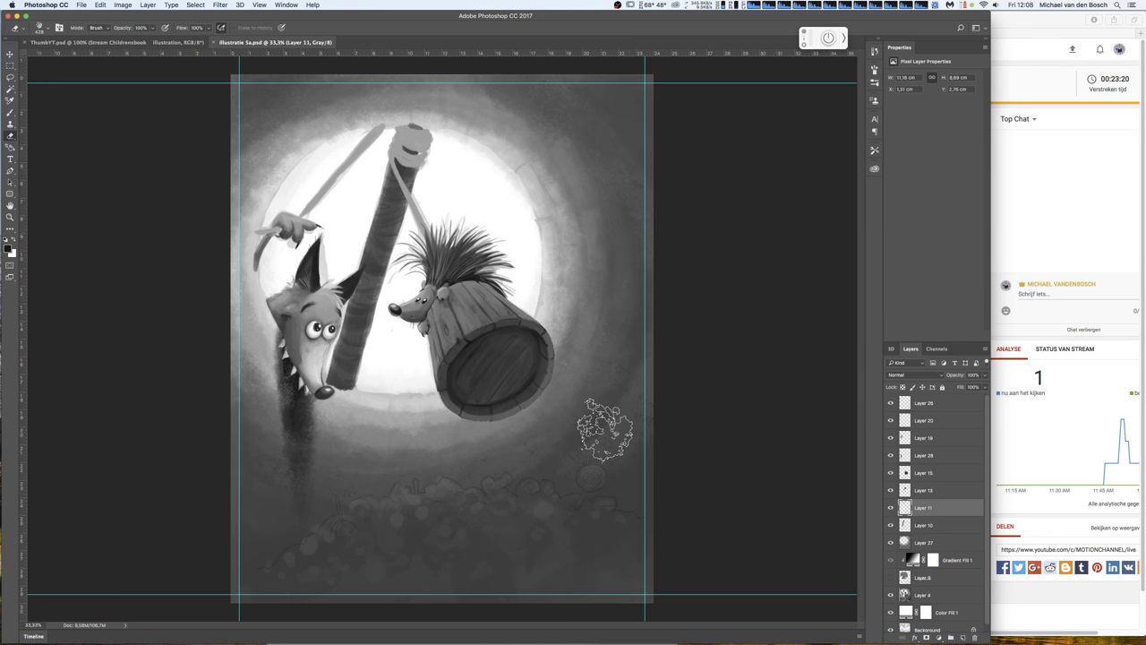
pyautogui.press('super+d')
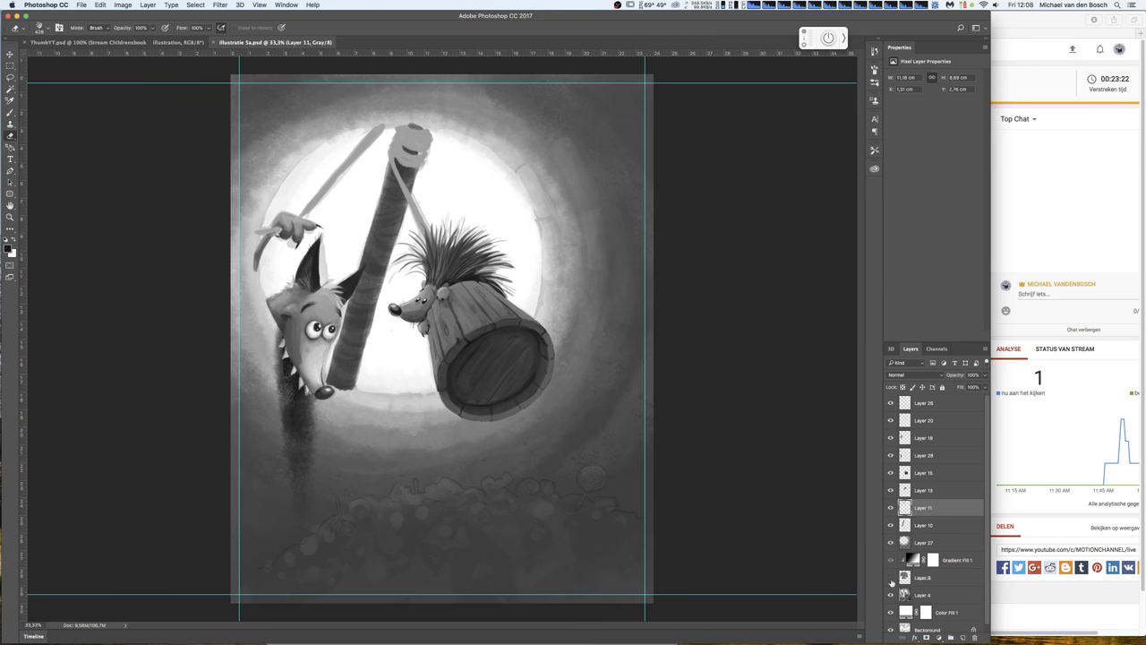
pyautogui.click(891, 595)
pyautogui.click(890, 595)
pyautogui.click(952, 597)
# - Compare the painted rocks on and off and lower Layer 4's opacity to rebalance them
pyautogui.click(890, 595)
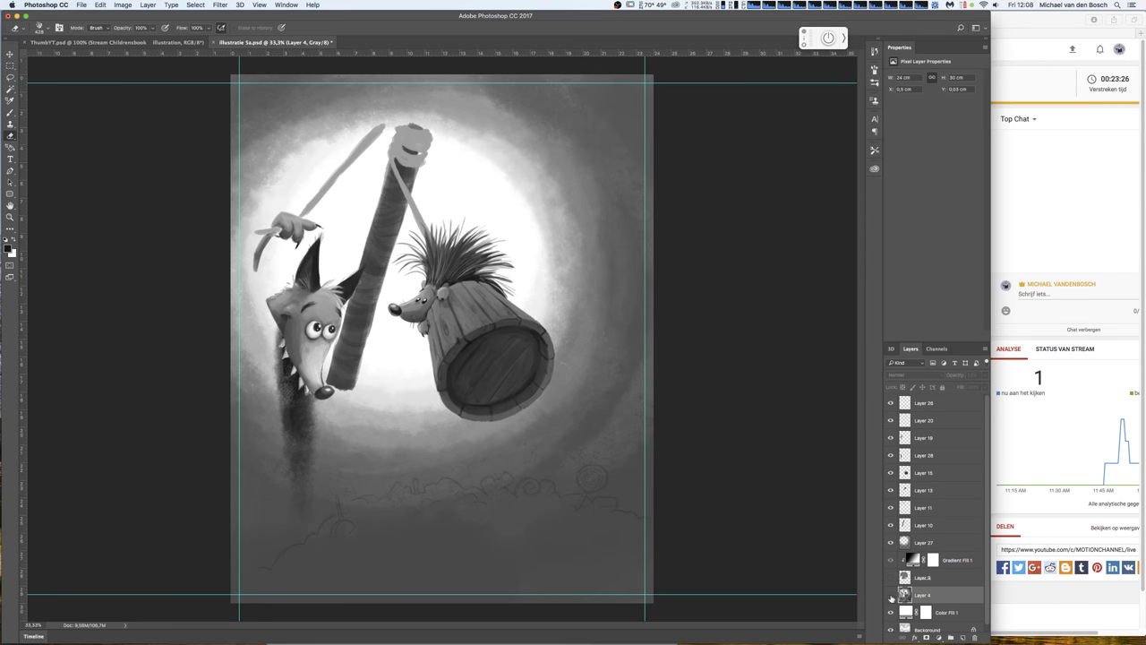
pyautogui.click(891, 596)
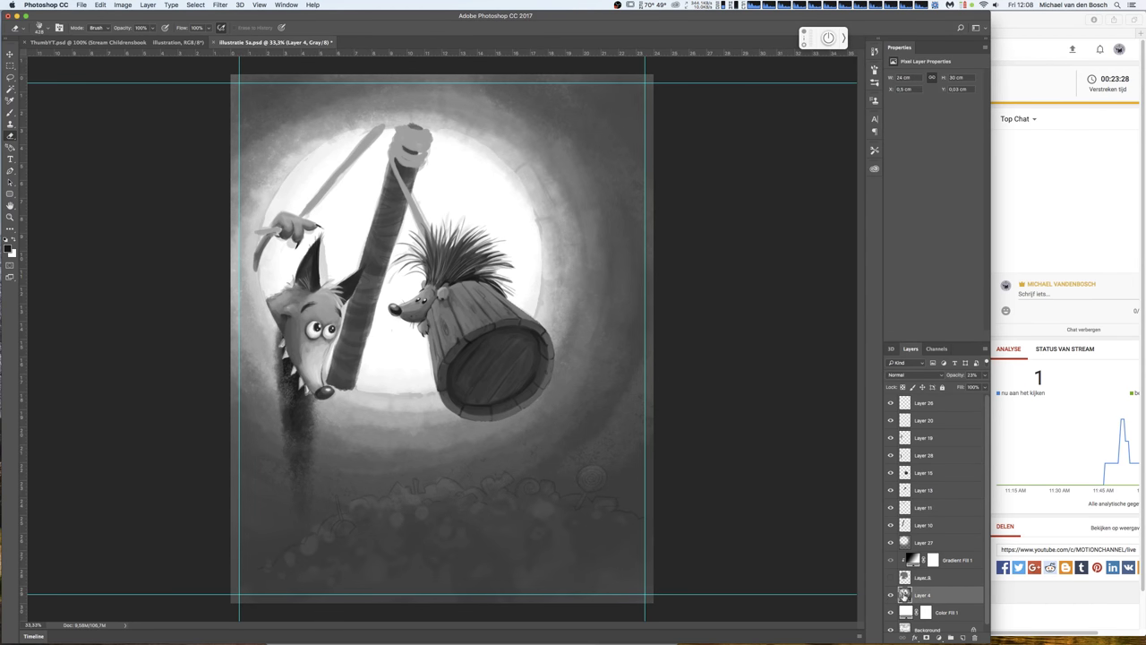
pyautogui.click(985, 375)
pyautogui.moveTo(963, 387); pyautogui.dragTo(959, 387)
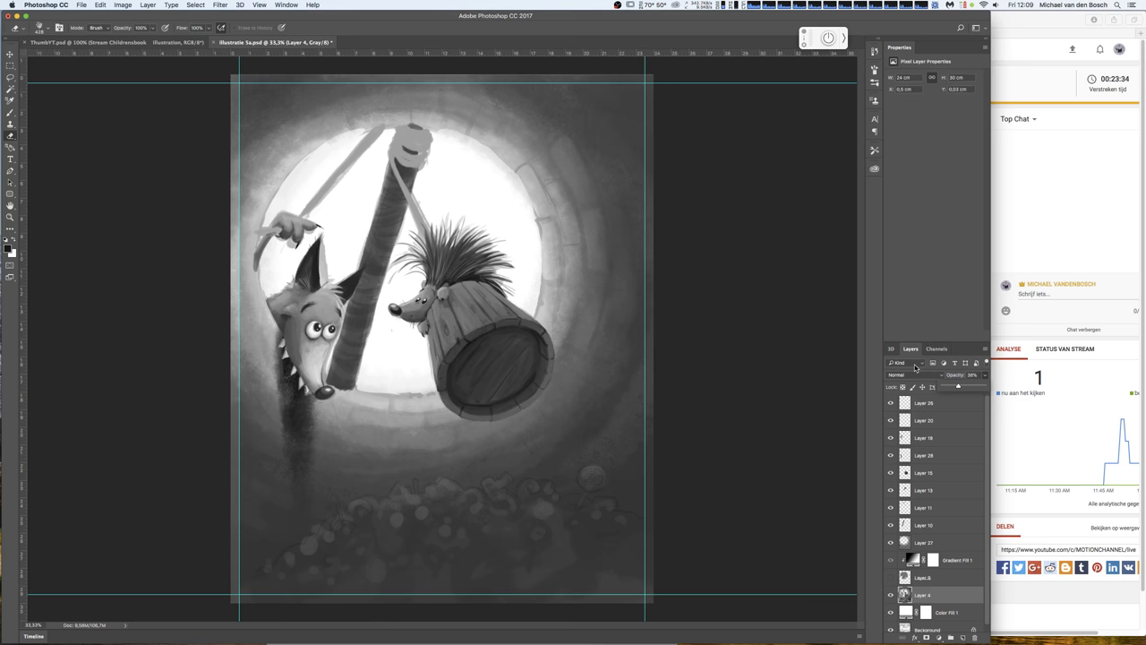
pyautogui.click(460, 323)
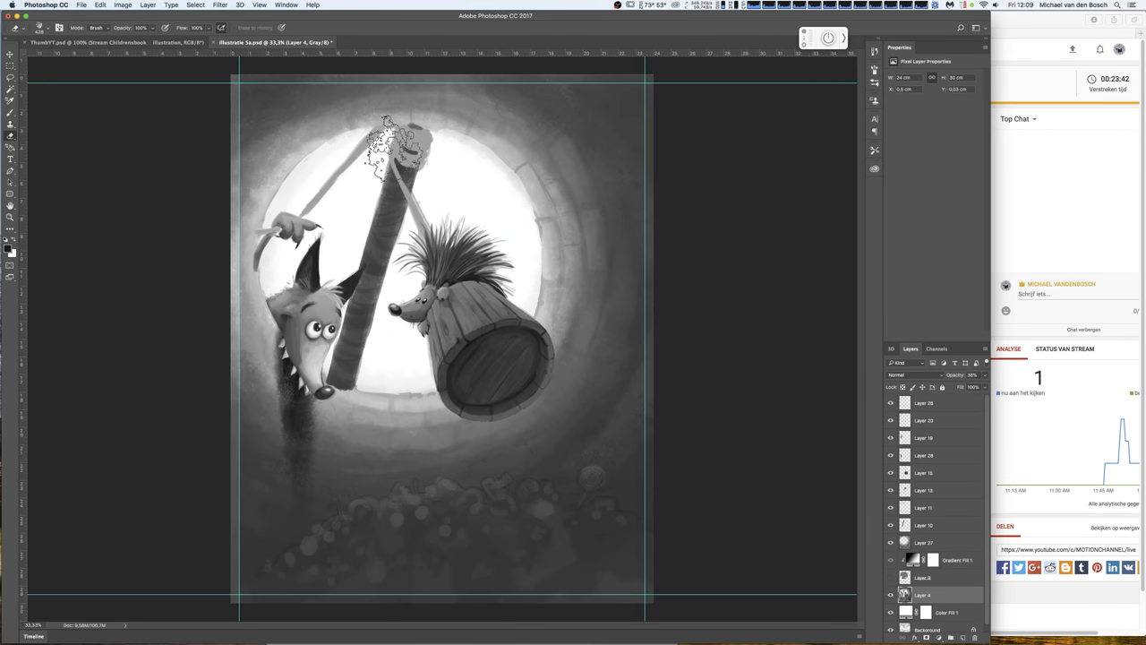
# - Shrink the eraser to a small size and hide the Gradient Fill 1 vignette
pyautogui.rightClick(398, 183)
pyautogui.moveTo(461, 205); pyautogui.dragTo(459, 205)
pyautogui.click(369, 136)
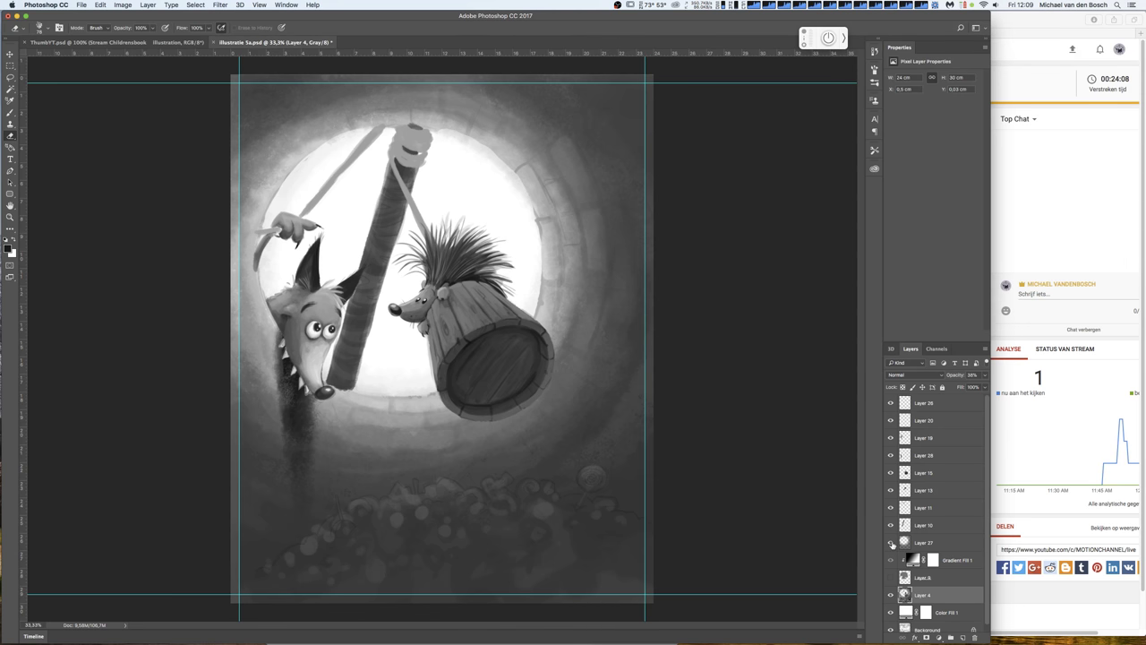
pyautogui.click(891, 561)
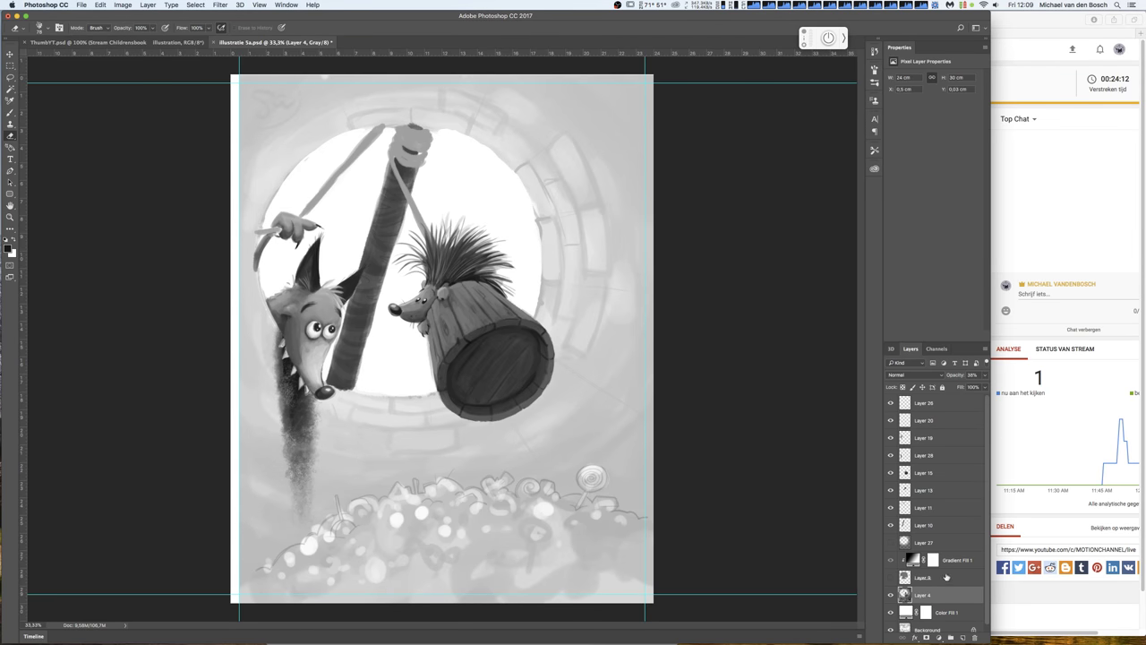
# - Raise Layer 4's opacity from 38% to 100%
pyautogui.click(985, 375)
pyautogui.moveTo(957, 386); pyautogui.dragTo(984, 386)
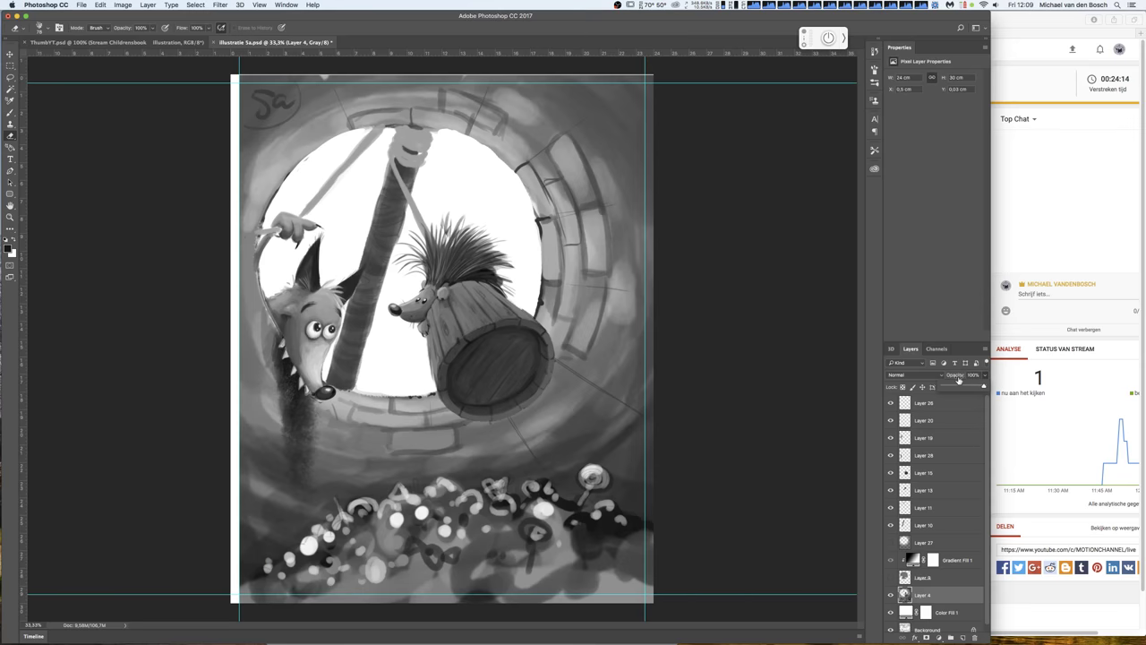
pyautogui.press('b')
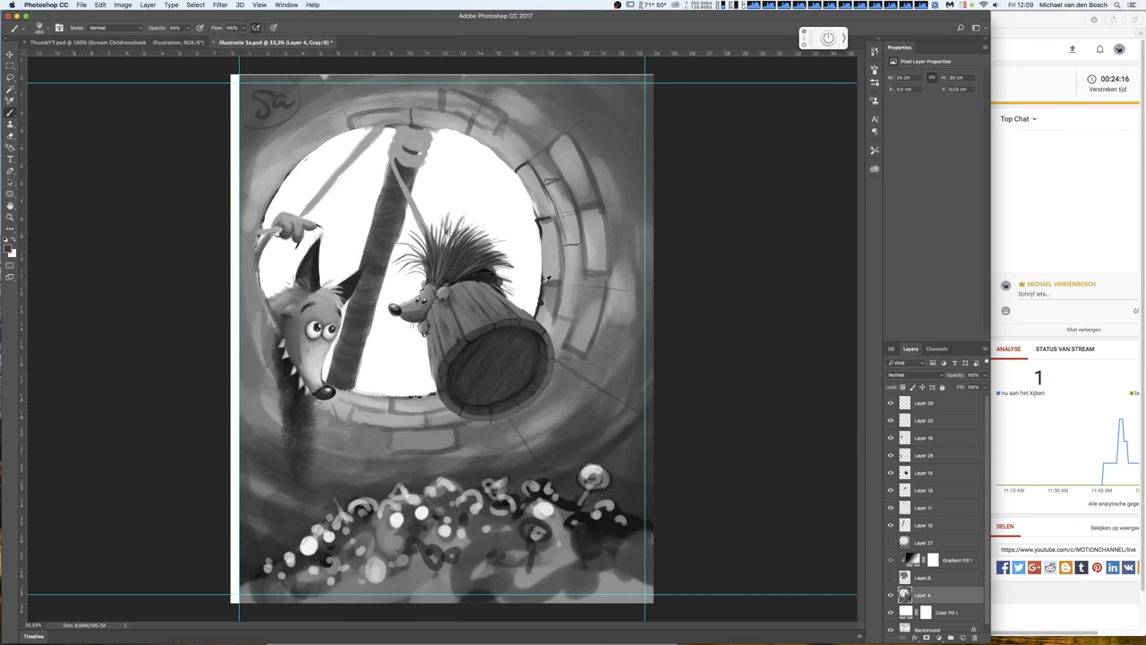
# - Darken the brick rim's right side, top edge and upper-left with a soft 47 px brush
pyautogui.rightClick(416, 399)
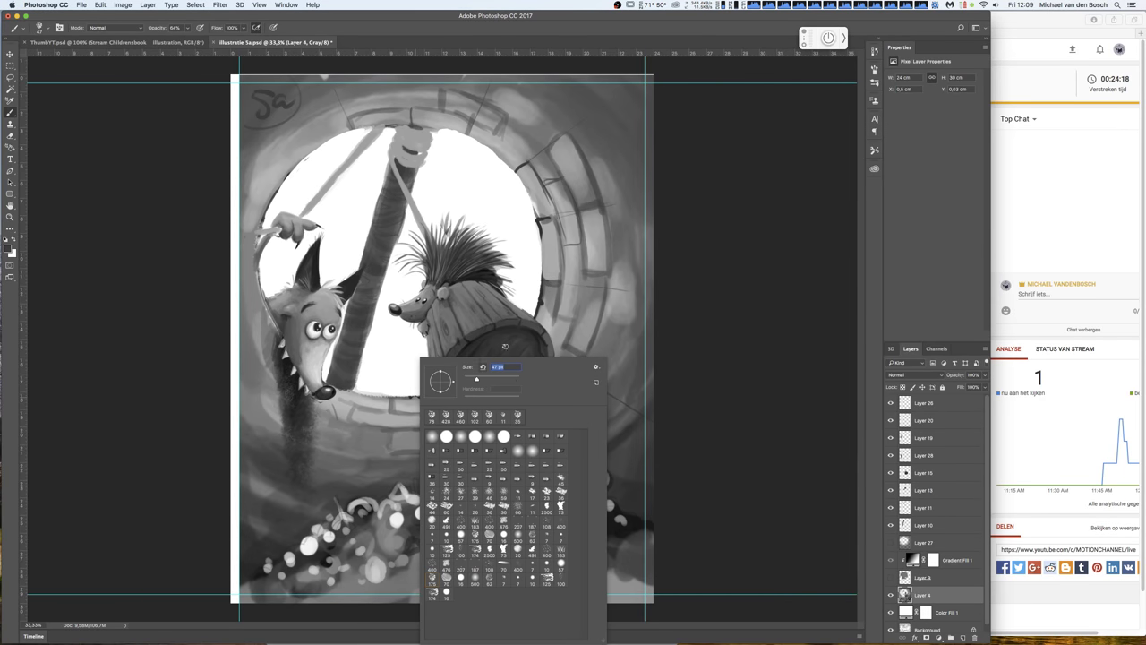
pyautogui.click(549, 276)
pyautogui.moveTo(541, 279)
pyautogui.mouseDown()
pyautogui.moveTo(539, 224)
pyautogui.moveTo(516, 174)
pyautogui.moveTo(474, 136)
pyautogui.moveTo(493, 141)
pyautogui.moveTo(437, 128)
pyautogui.moveTo(502, 158)
pyautogui.mouseUp()
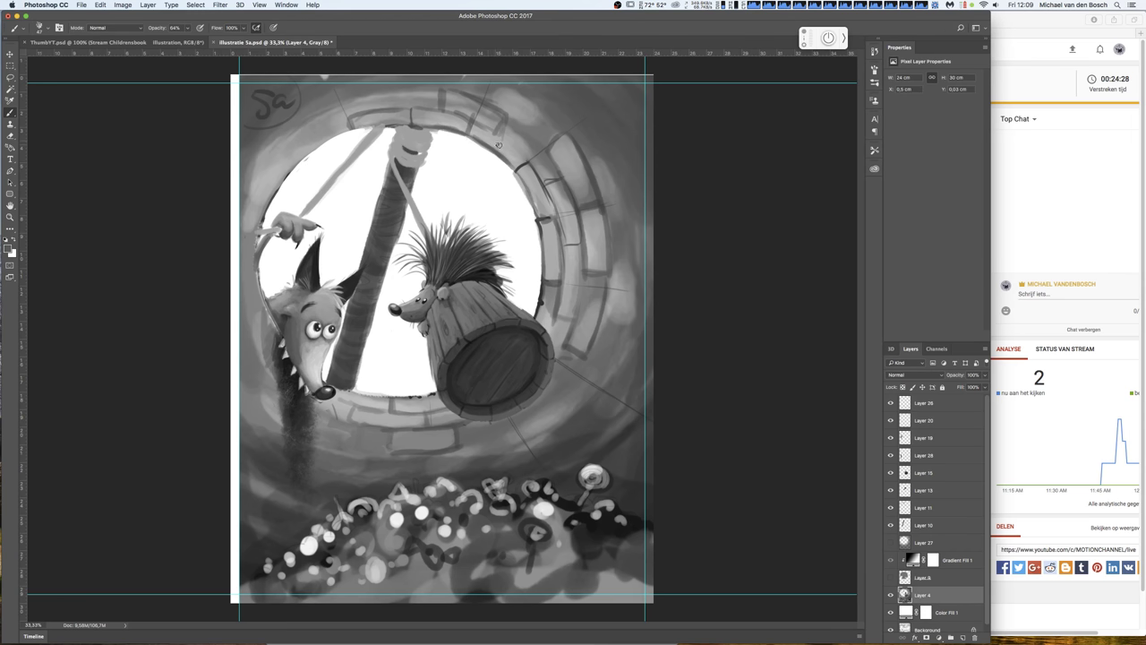
pyautogui.moveTo(311, 152)
pyautogui.mouseDown()
pyautogui.moveTo(351, 130)
pyautogui.moveTo(307, 153)
pyautogui.moveTo(327, 122)
pyautogui.moveTo(357, 117)
pyautogui.mouseUp()
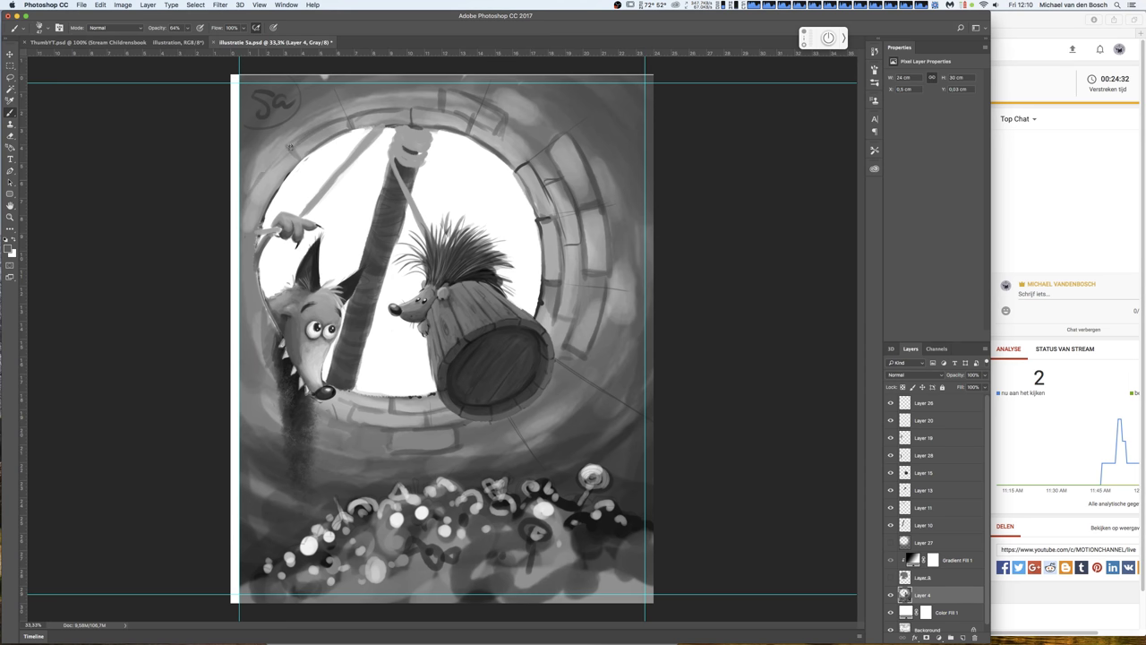
pyautogui.moveTo(290, 146)
pyautogui.mouseDown()
pyautogui.moveTo(270, 204)
pyautogui.moveTo(251, 202)
pyautogui.mouseUp()
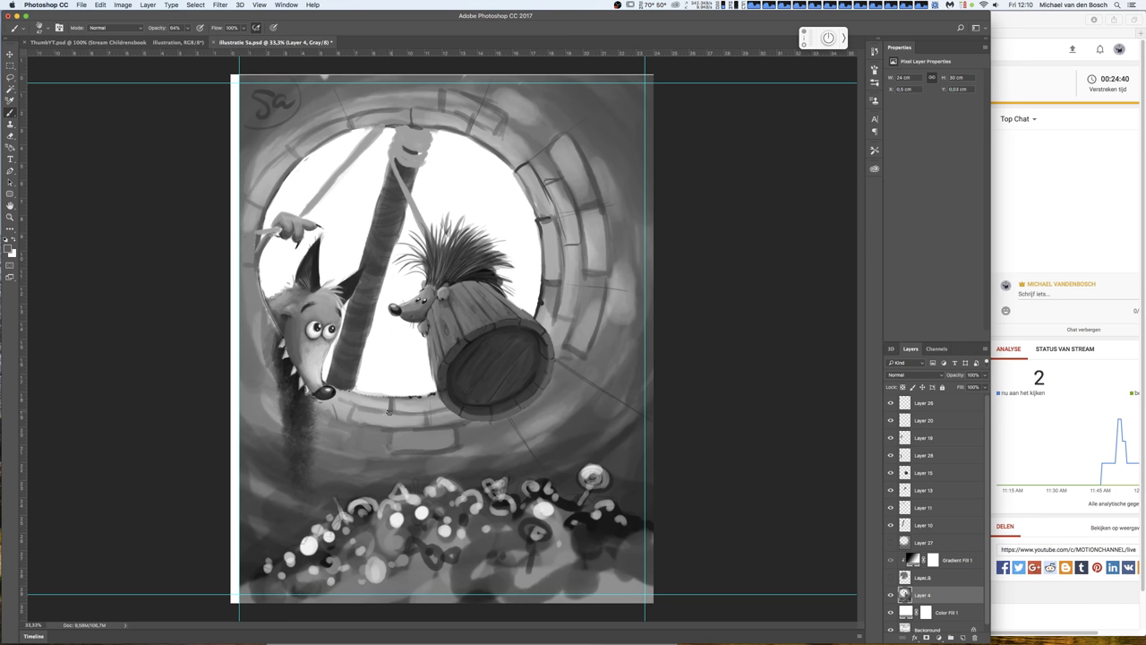
pyautogui.press(']')
pyautogui.press(']')
pyautogui.press(']')
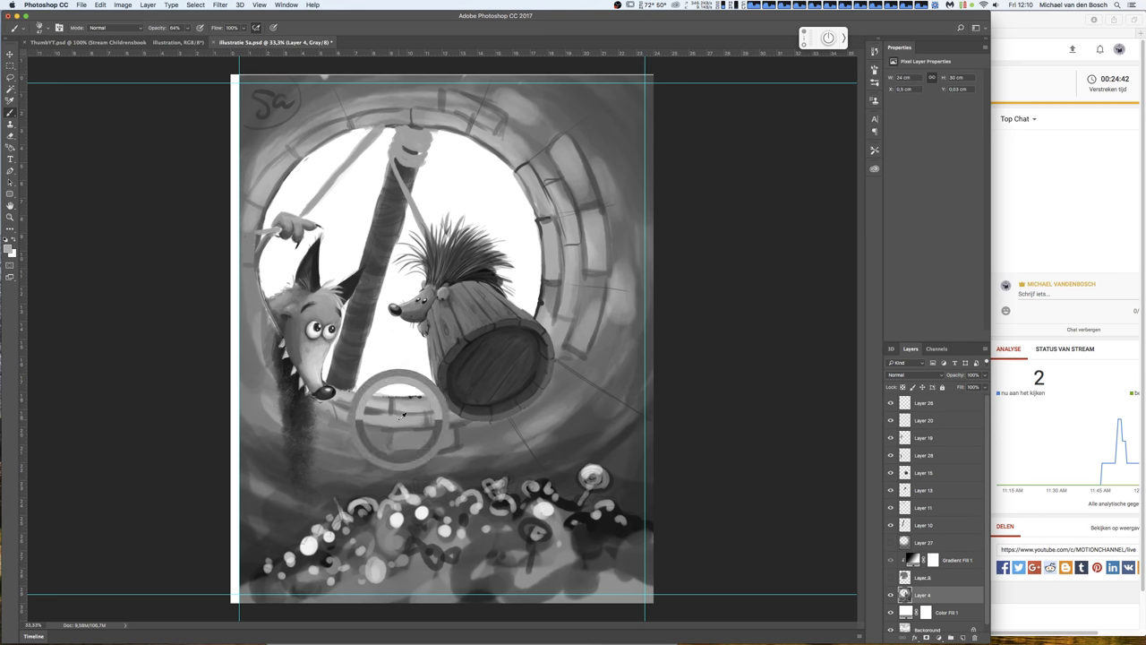
pyautogui.press('space')
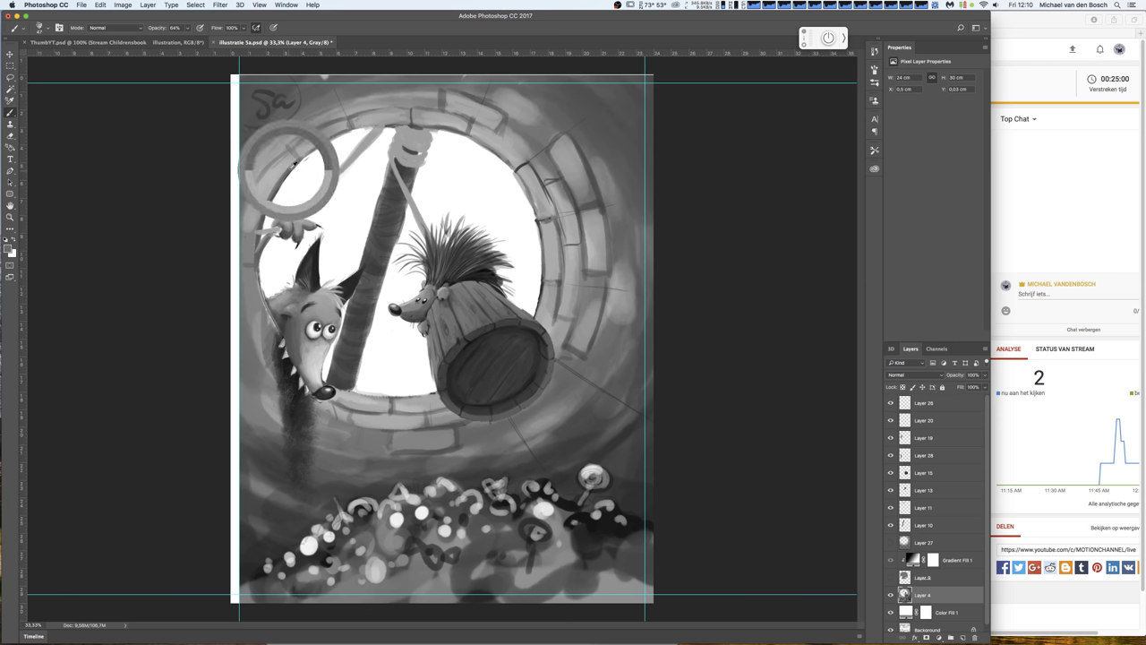
# - Rework the upper-left and upper rim of the opening, brightening it and the left rim by the fox's hand
pyautogui.moveTo(267, 220)
pyautogui.mouseDown()
pyautogui.moveTo(274, 193)
pyautogui.moveTo(318, 148)
pyautogui.moveTo(390, 121)
pyautogui.mouseUp()
pyautogui.moveTo(268, 205); pyautogui.dragTo(369, 122)
pyautogui.moveTo(302, 157); pyautogui.dragTo(342, 133)
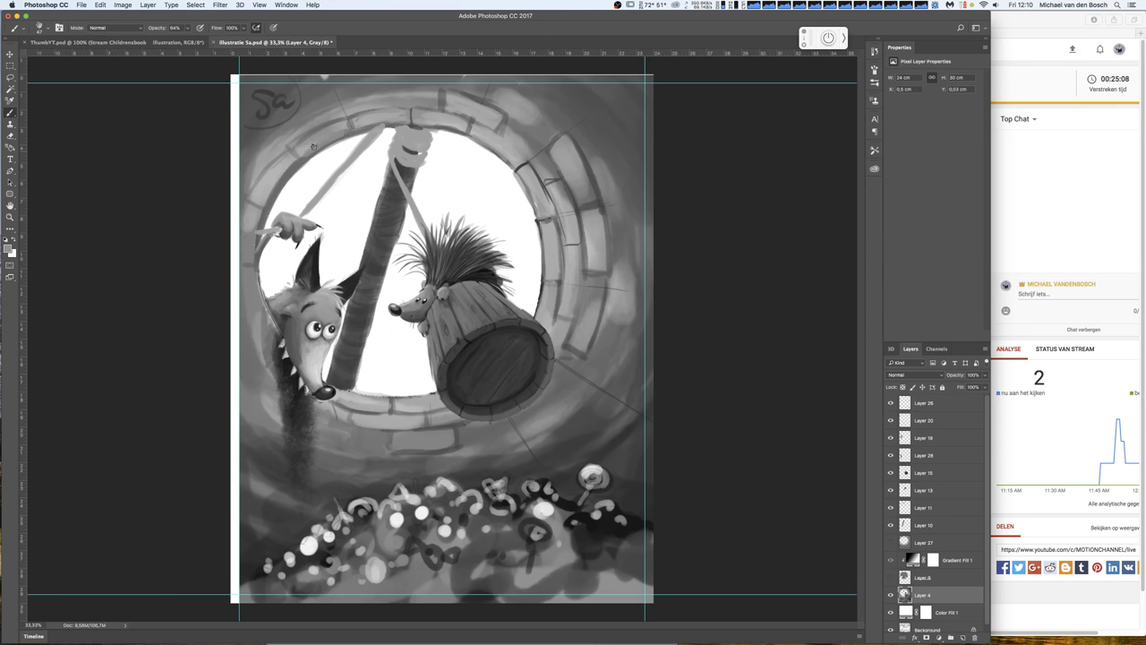
pyautogui.moveTo(269, 205); pyautogui.dragTo(345, 124)
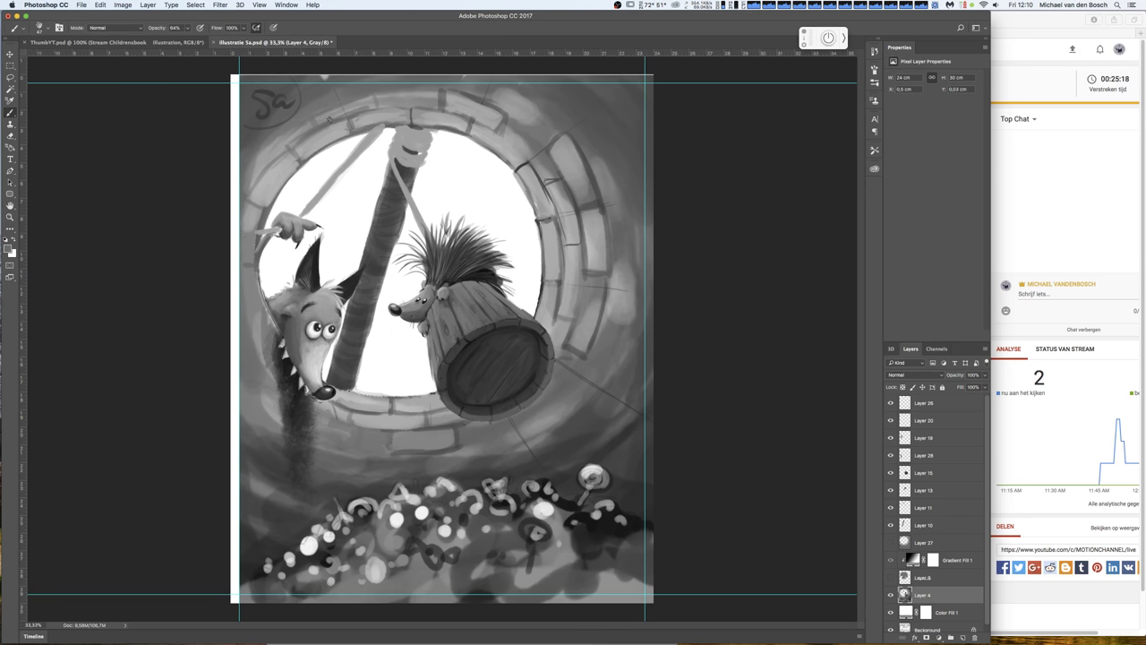
pyautogui.moveTo(328, 119)
pyautogui.mouseDown()
pyautogui.moveTo(362, 107)
pyautogui.moveTo(358, 95)
pyautogui.mouseUp()
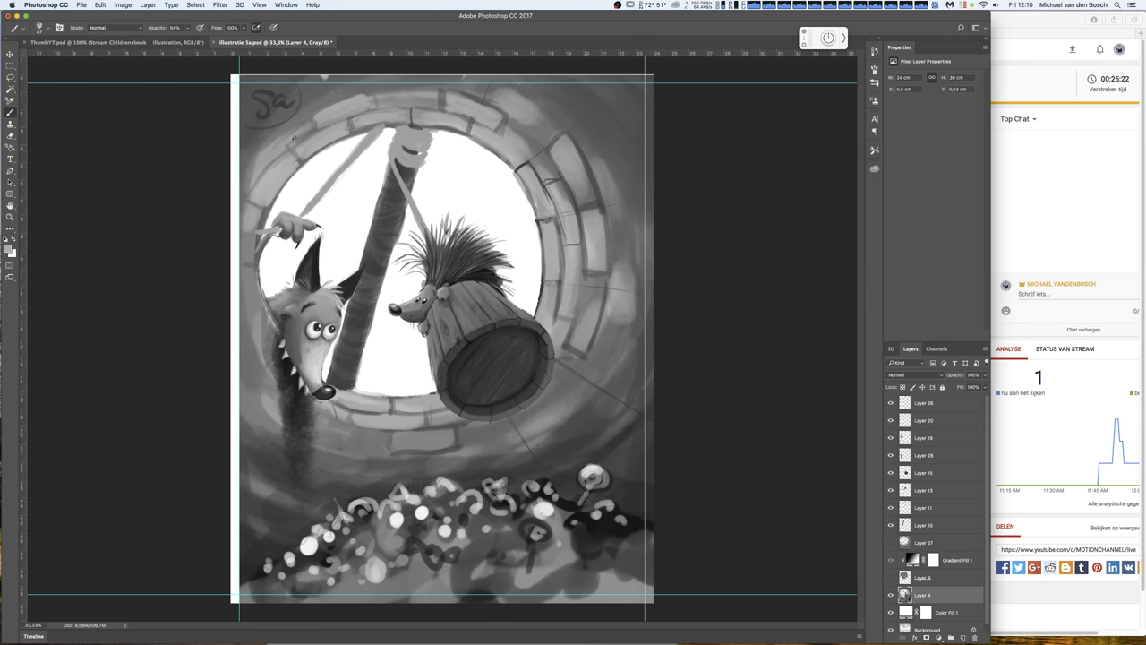
pyautogui.moveTo(276, 157)
pyautogui.mouseDown()
pyautogui.moveTo(308, 123)
pyautogui.moveTo(266, 146)
pyautogui.moveTo(302, 120)
pyautogui.mouseUp()
pyautogui.moveTo(262, 219)
pyautogui.mouseDown()
pyautogui.moveTo(244, 257)
pyautogui.moveTo(252, 244)
pyautogui.moveTo(262, 315)
pyautogui.mouseUp()
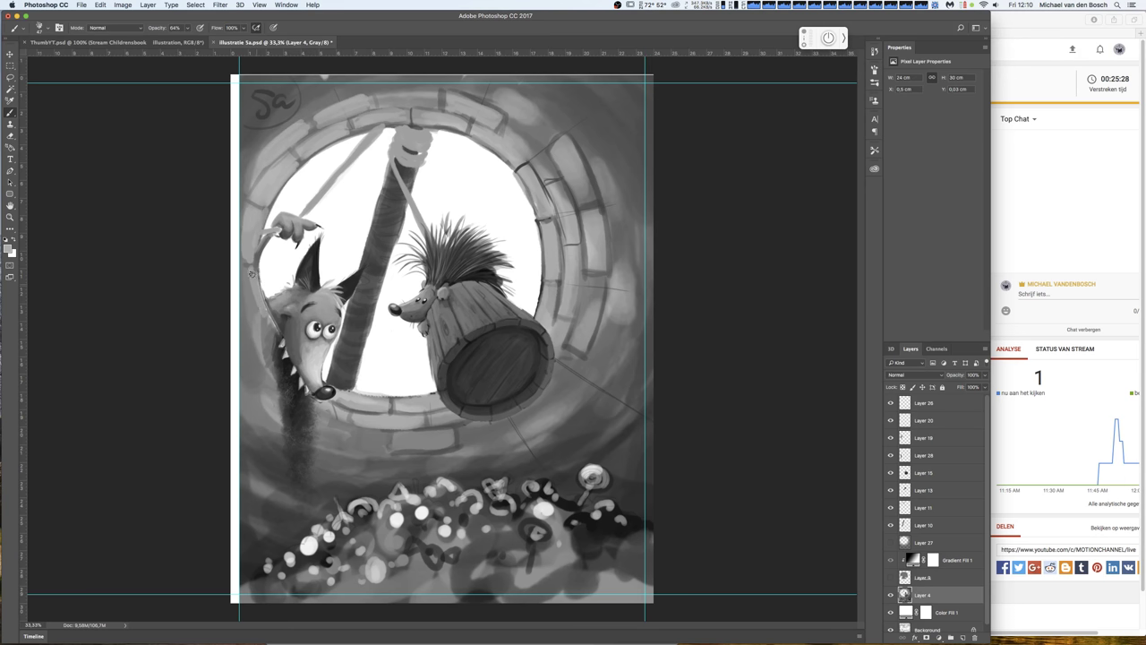
pyautogui.moveTo(254, 272); pyautogui.dragTo(243, 319)
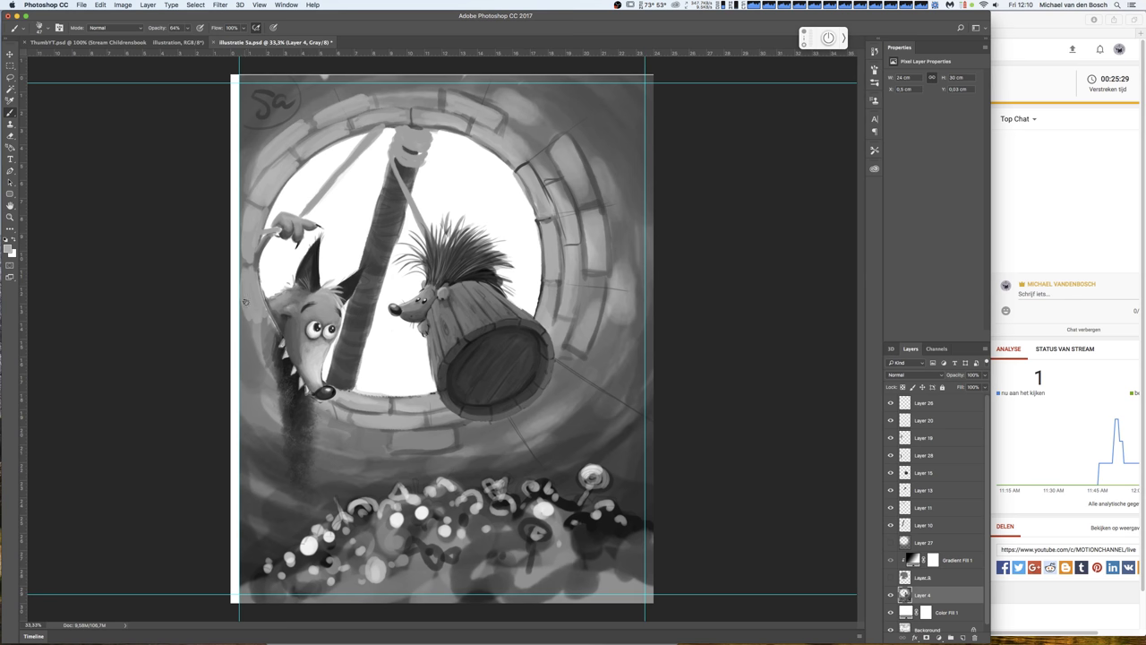
# - Raise brush opacity from 64% to 100% and paint grey down the left white strip to the fox's cheek
pyautogui.moveTo(244, 360); pyautogui.dragTo(228, 295)
pyautogui.rightClick(240, 351)
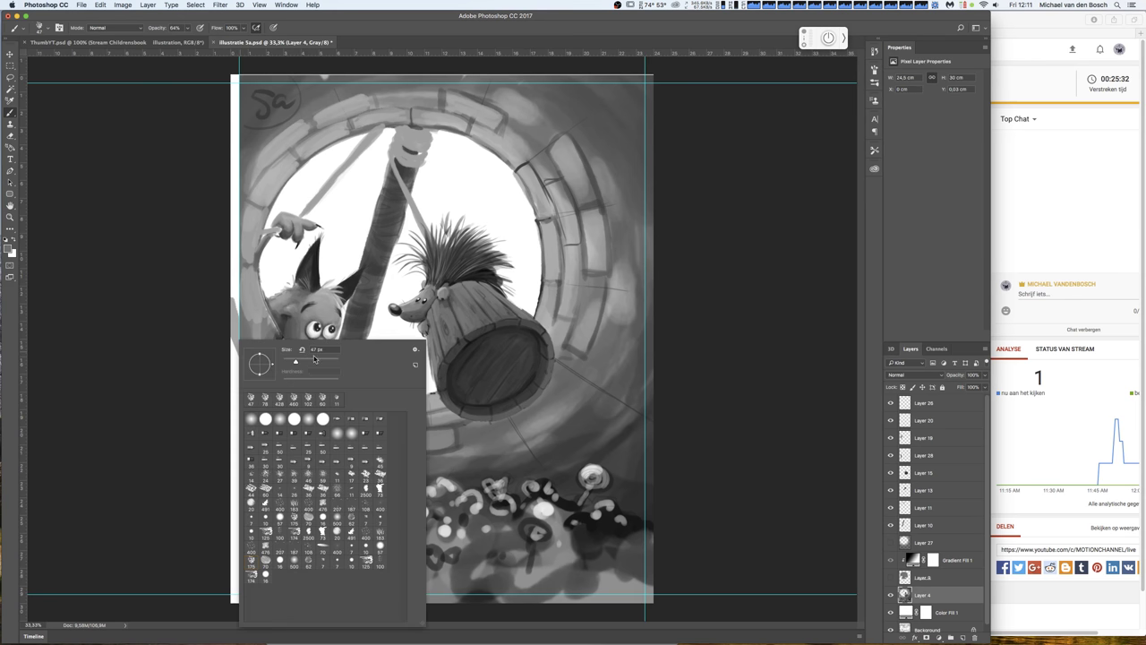
pyautogui.click(188, 28)
pyautogui.moveTo(196, 36); pyautogui.dragTo(207, 38)
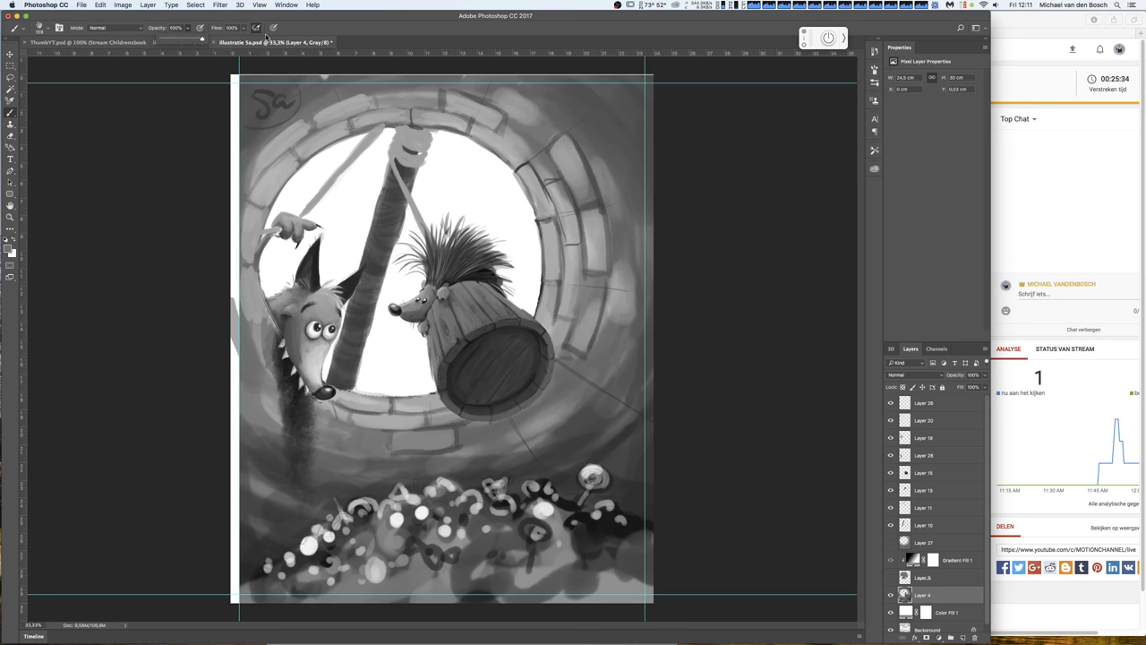
pyautogui.moveTo(245, 131)
pyautogui.mouseDown()
pyautogui.moveTo(226, 71)
pyautogui.moveTo(268, 72)
pyautogui.mouseUp()
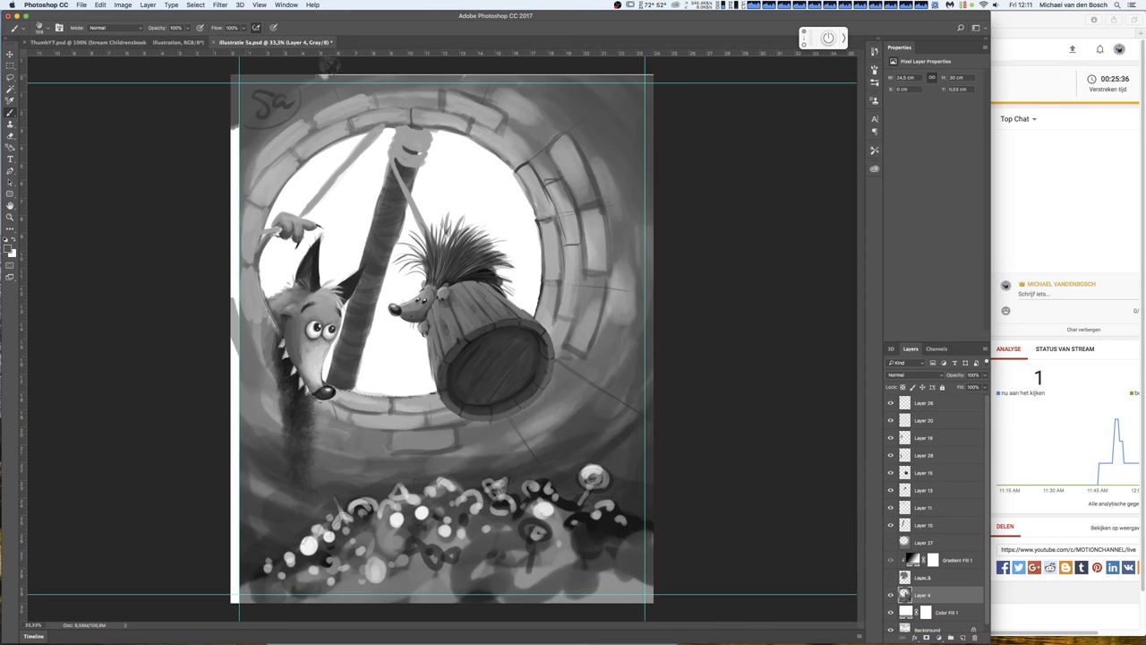
pyautogui.moveTo(229, 108); pyautogui.dragTo(235, 211)
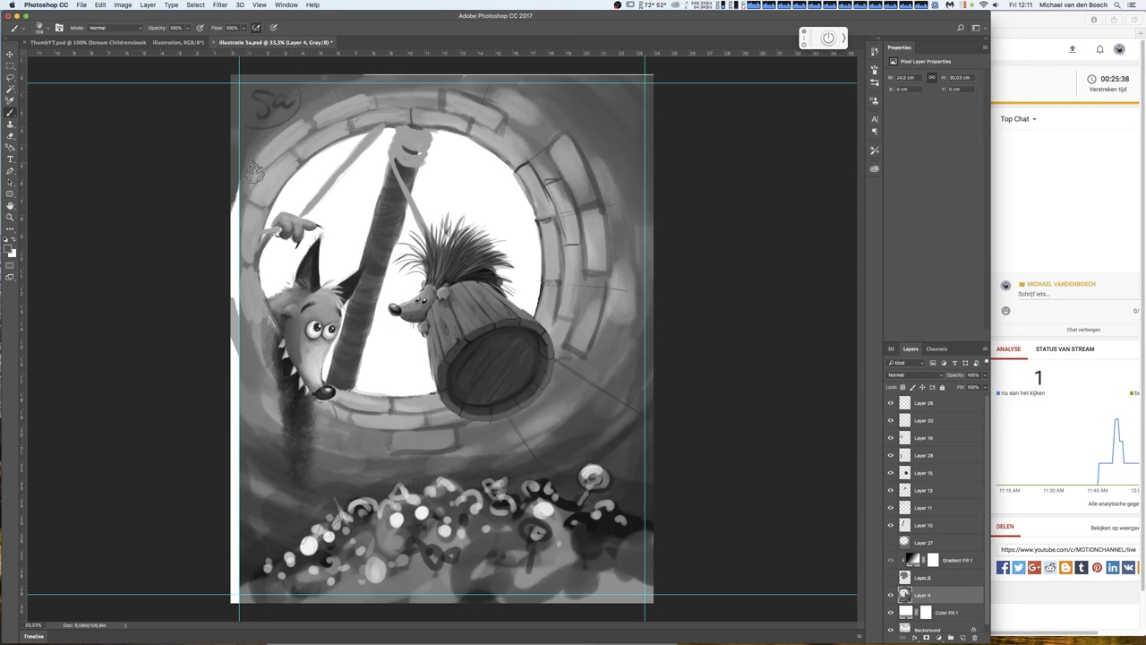
pyautogui.moveTo(240, 161)
pyautogui.mouseDown()
pyautogui.moveTo(224, 223)
pyautogui.moveTo(253, 165)
pyautogui.moveTo(231, 269)
pyautogui.mouseUp()
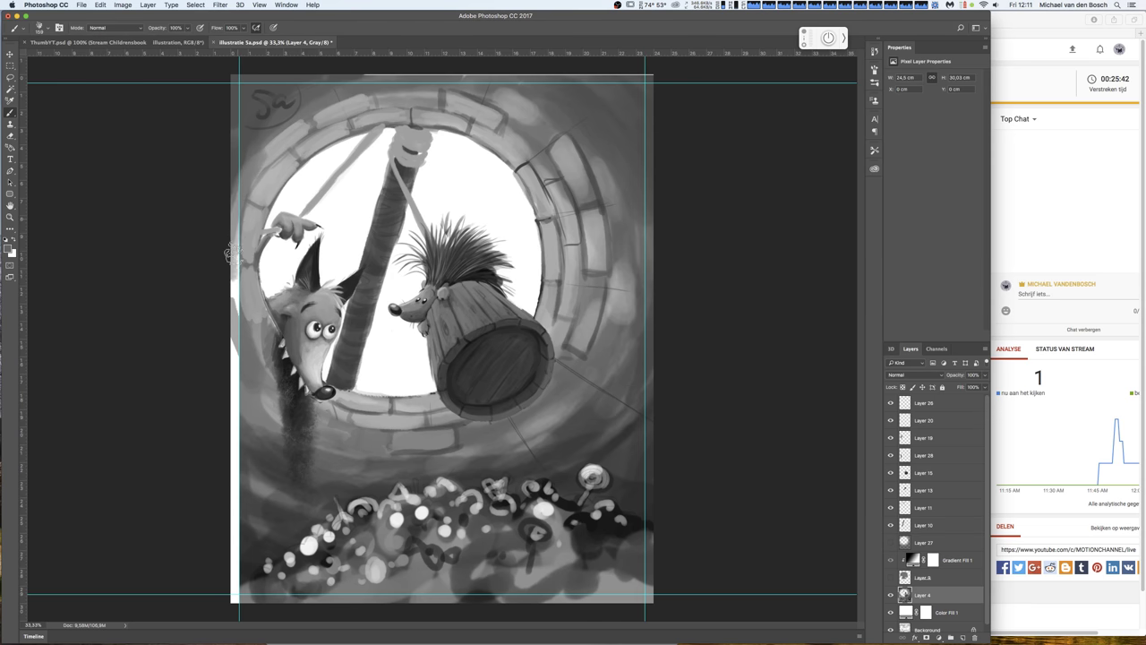
pyautogui.moveTo(235, 192); pyautogui.dragTo(231, 286)
pyautogui.moveTo(230, 212)
pyautogui.mouseDown()
pyautogui.moveTo(235, 369)
pyautogui.moveTo(258, 350)
pyautogui.mouseUp()
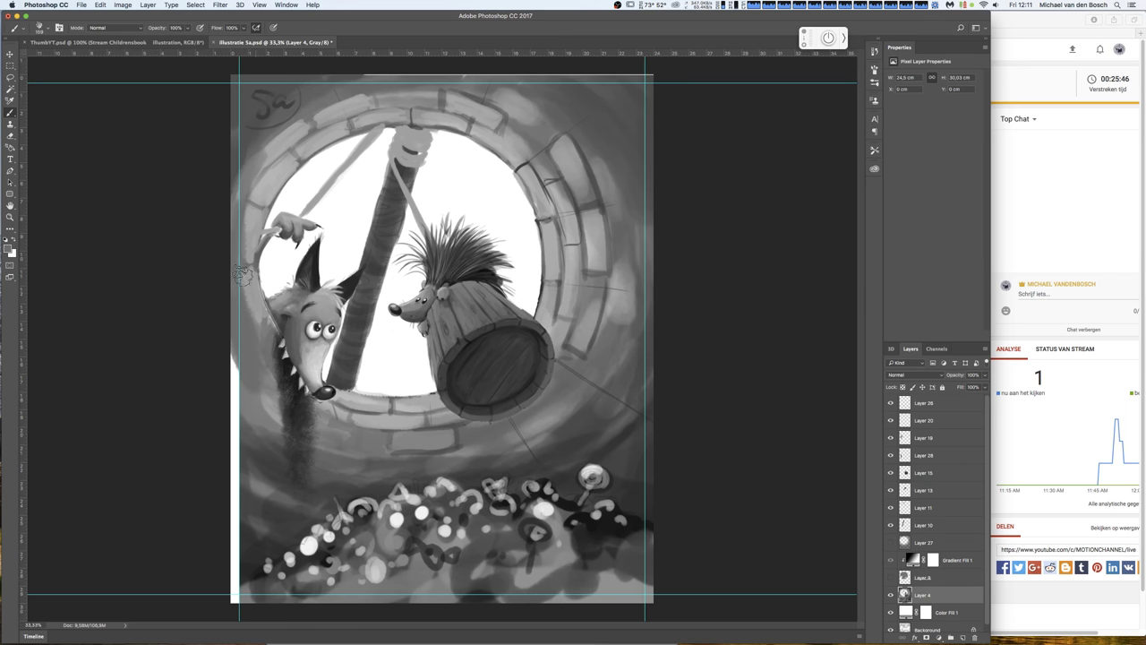
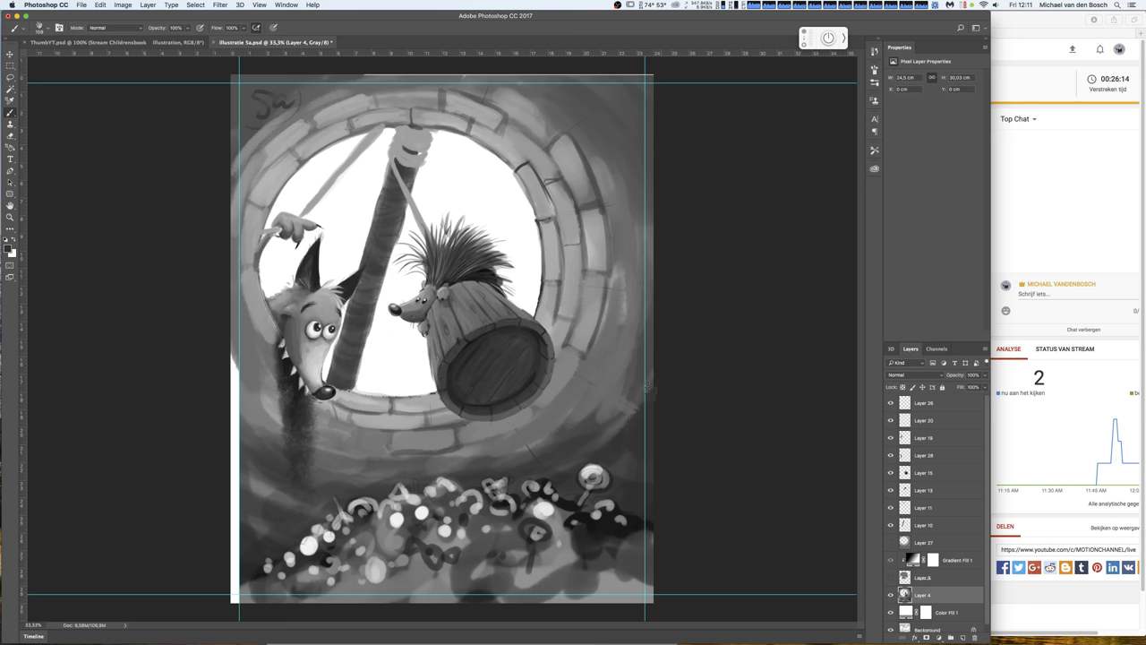
# - Rework light and shade on the right brick wall and paint over the top-left signature
pyautogui.moveTo(651, 388)
pyautogui.mouseDown()
pyautogui.moveTo(584, 383)
pyautogui.moveTo(619, 310)
pyautogui.mouseUp()
pyautogui.moveTo(535, 434); pyautogui.dragTo(594, 387)
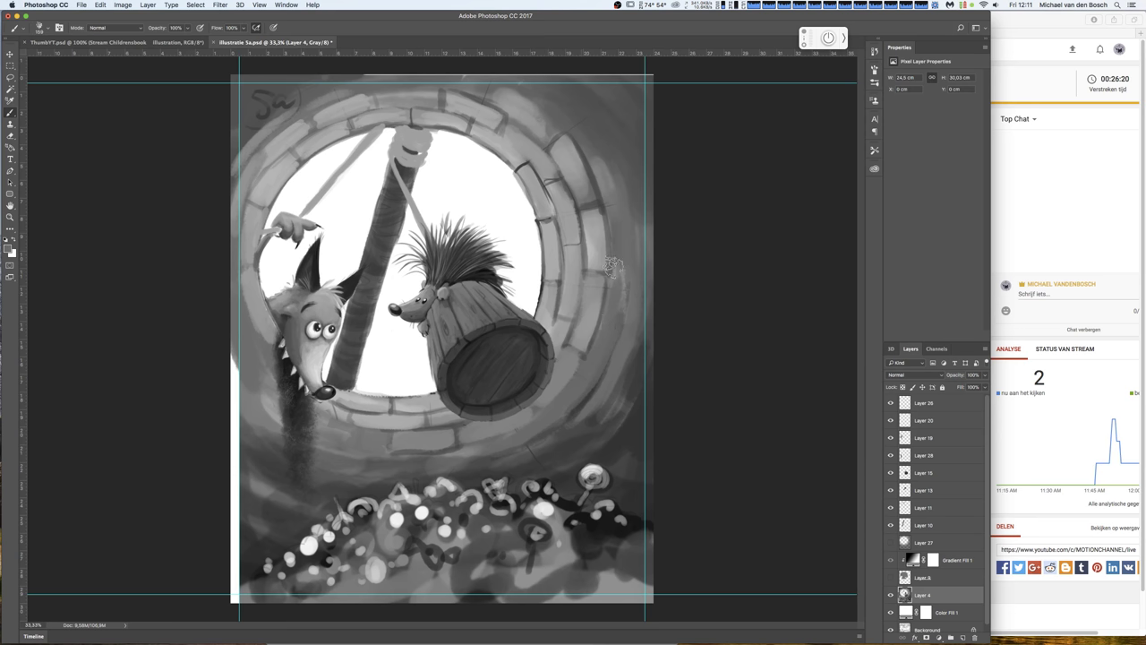
pyautogui.moveTo(610, 244); pyautogui.dragTo(600, 344)
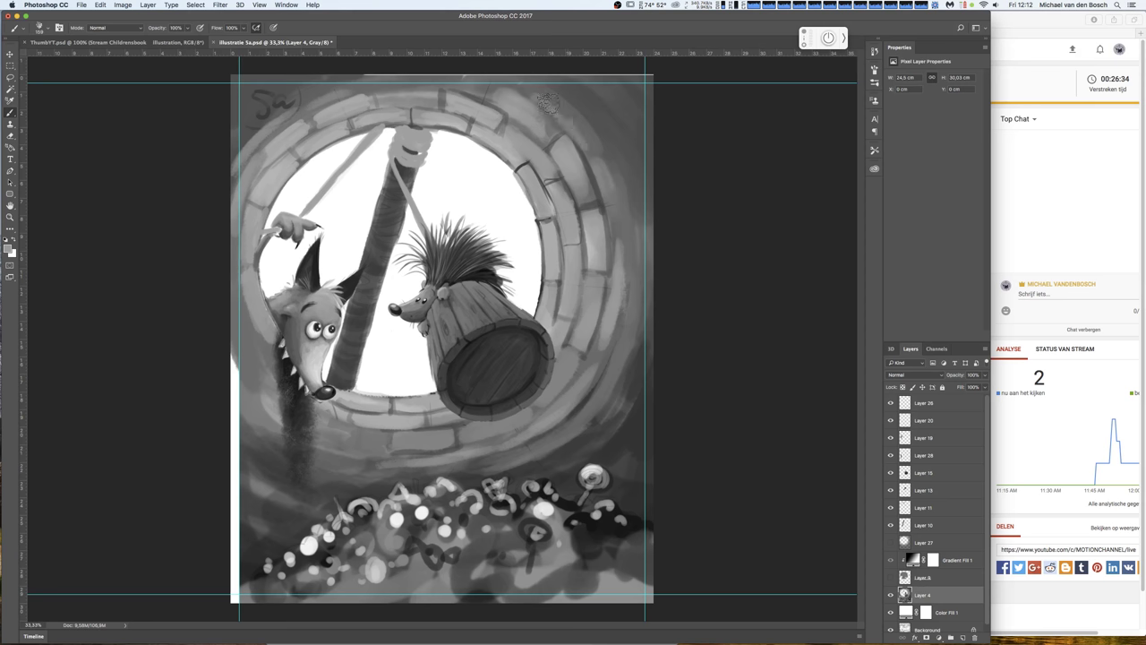
pyautogui.moveTo(566, 114); pyautogui.dragTo(593, 152)
pyautogui.moveTo(288, 109)
pyautogui.mouseDown()
pyautogui.moveTo(290, 90)
pyautogui.moveTo(255, 115)
pyautogui.mouseUp()
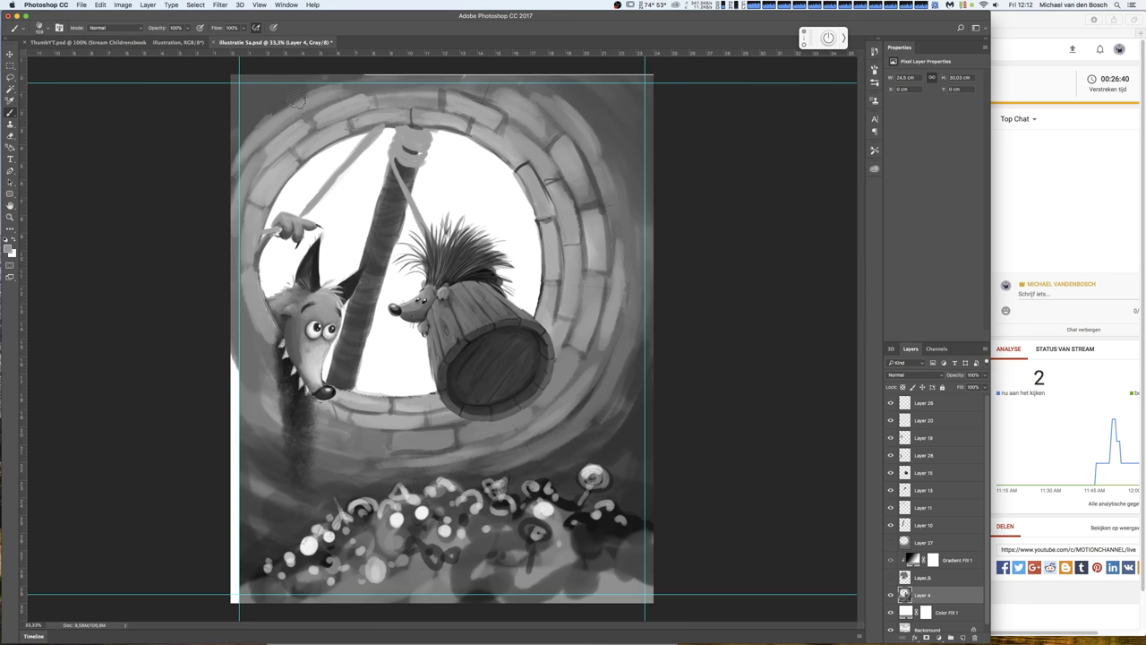
pyautogui.moveTo(295, 101)
pyautogui.mouseDown()
pyautogui.moveTo(288, 79)
pyautogui.moveTo(518, 78)
pyautogui.moveTo(399, 86)
pyautogui.mouseUp()
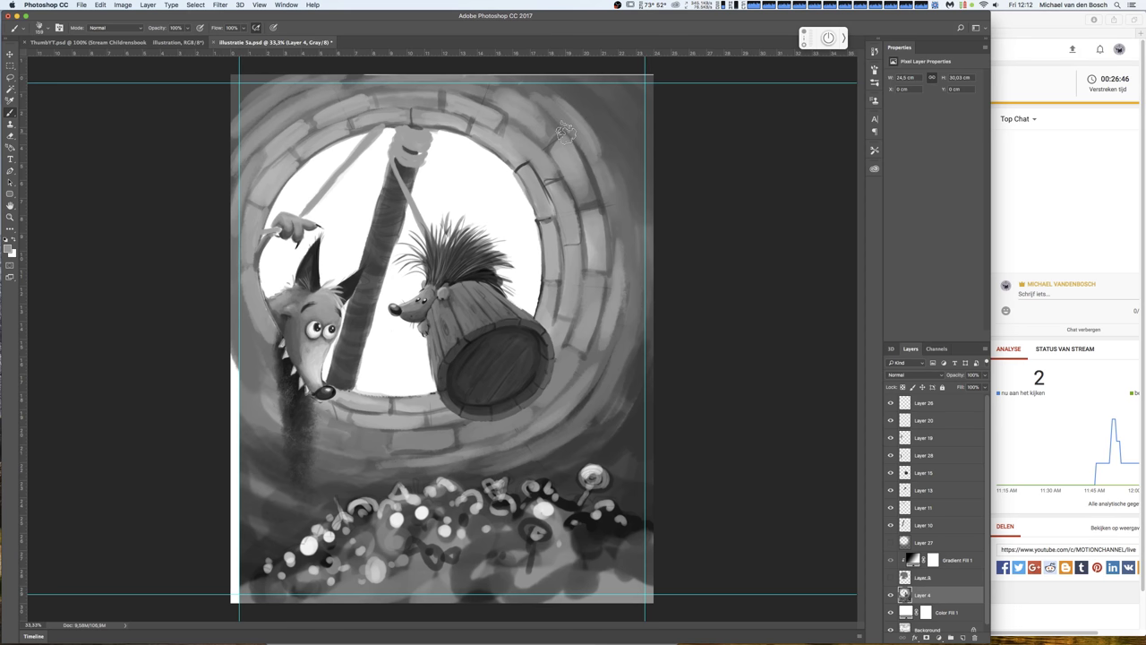
# - Lighten the walls around the fox and barrel, darken the upper-left wall, and fade Layer 4 to 62%
pyautogui.moveTo(277, 367); pyautogui.dragTo(234, 324)
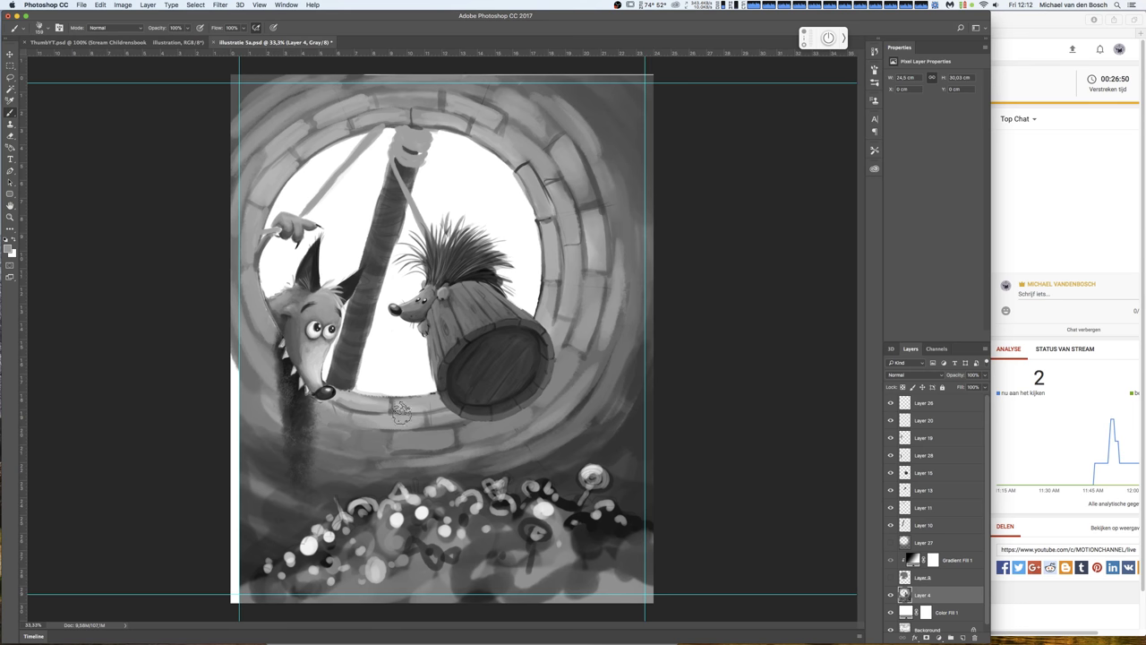
pyautogui.moveTo(401, 412); pyautogui.dragTo(268, 429)
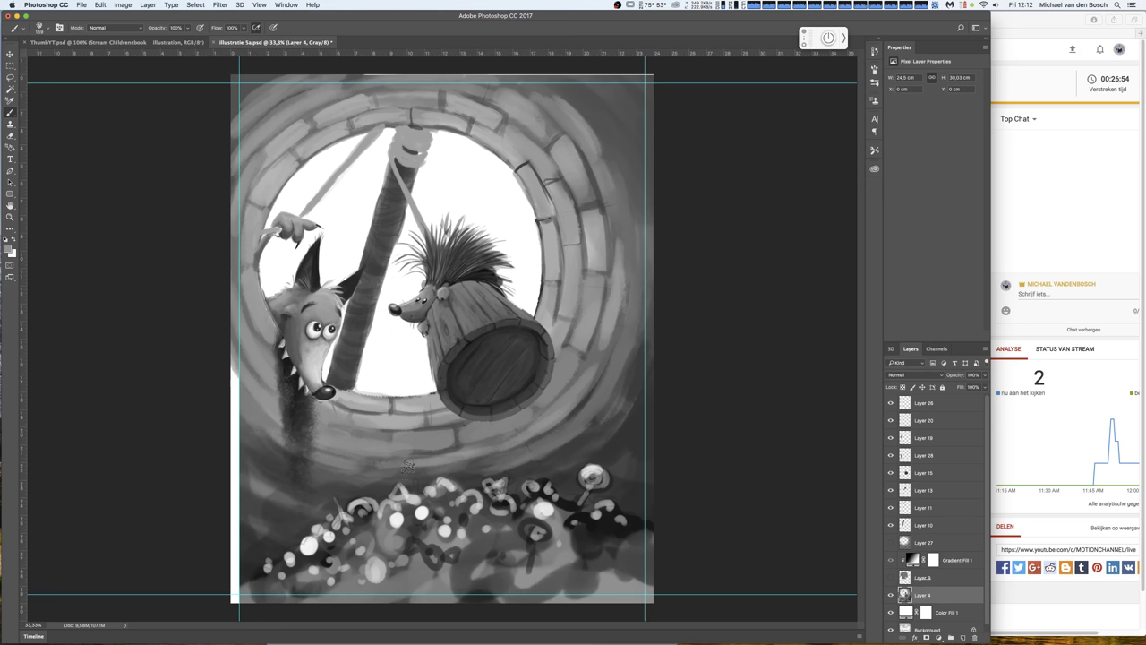
pyautogui.moveTo(408, 465); pyautogui.dragTo(483, 453)
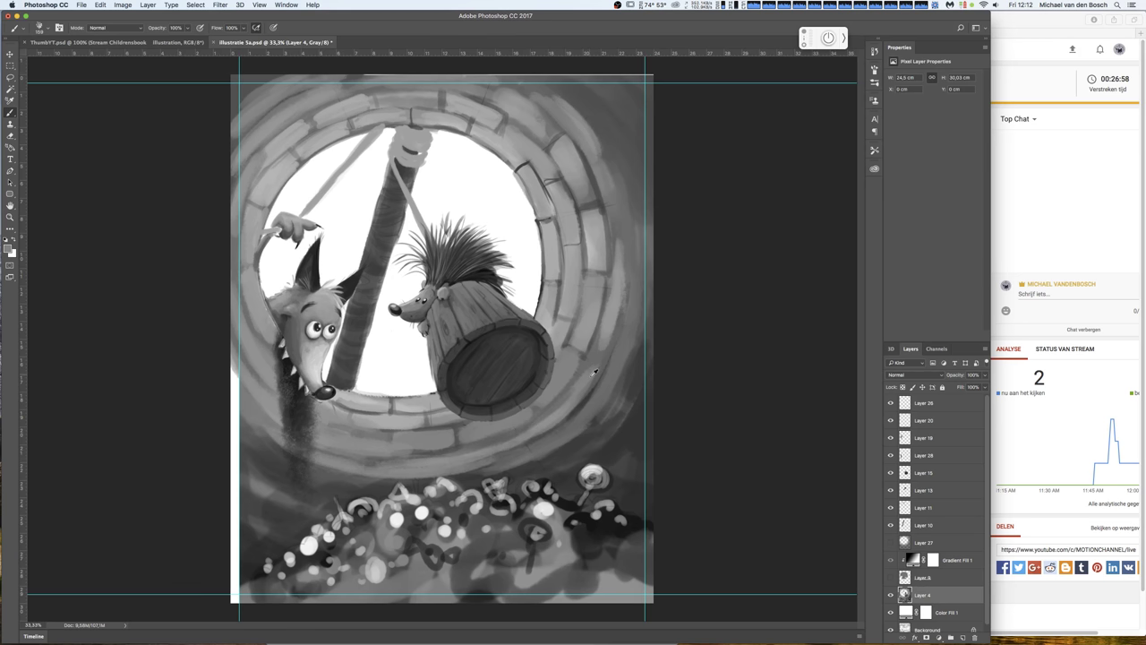
pyautogui.moveTo(593, 370); pyautogui.dragTo(315, 437)
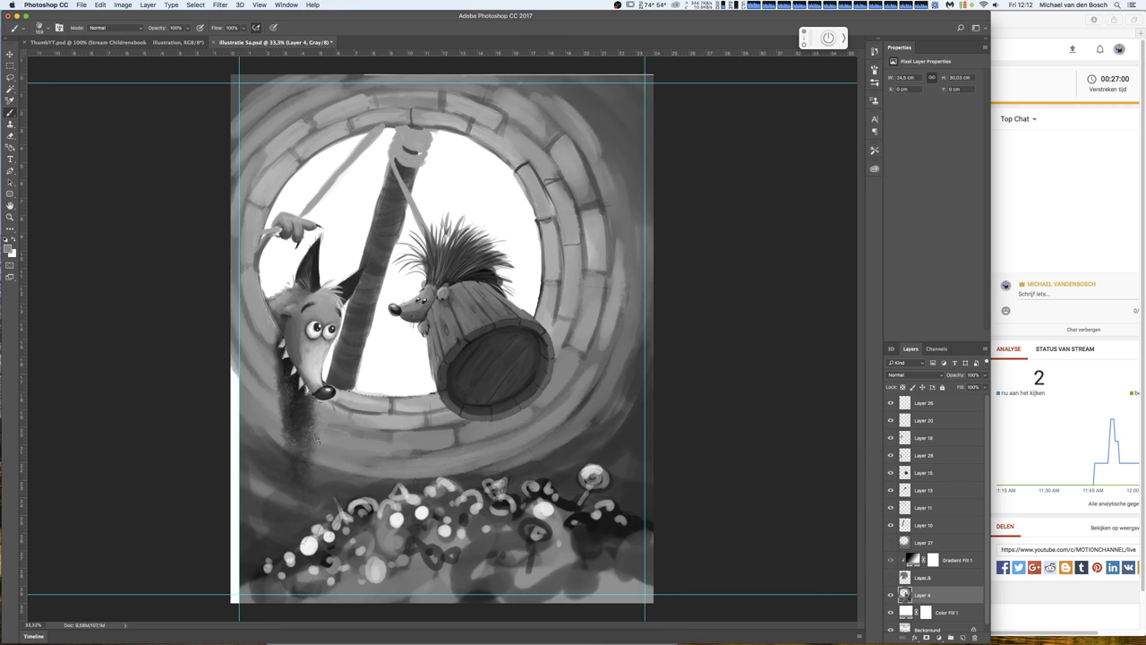
pyautogui.moveTo(402, 437)
pyautogui.mouseDown()
pyautogui.moveTo(278, 412)
pyautogui.moveTo(235, 352)
pyautogui.moveTo(226, 369)
pyautogui.moveTo(267, 426)
pyautogui.moveTo(300, 431)
pyautogui.moveTo(237, 314)
pyautogui.mouseUp()
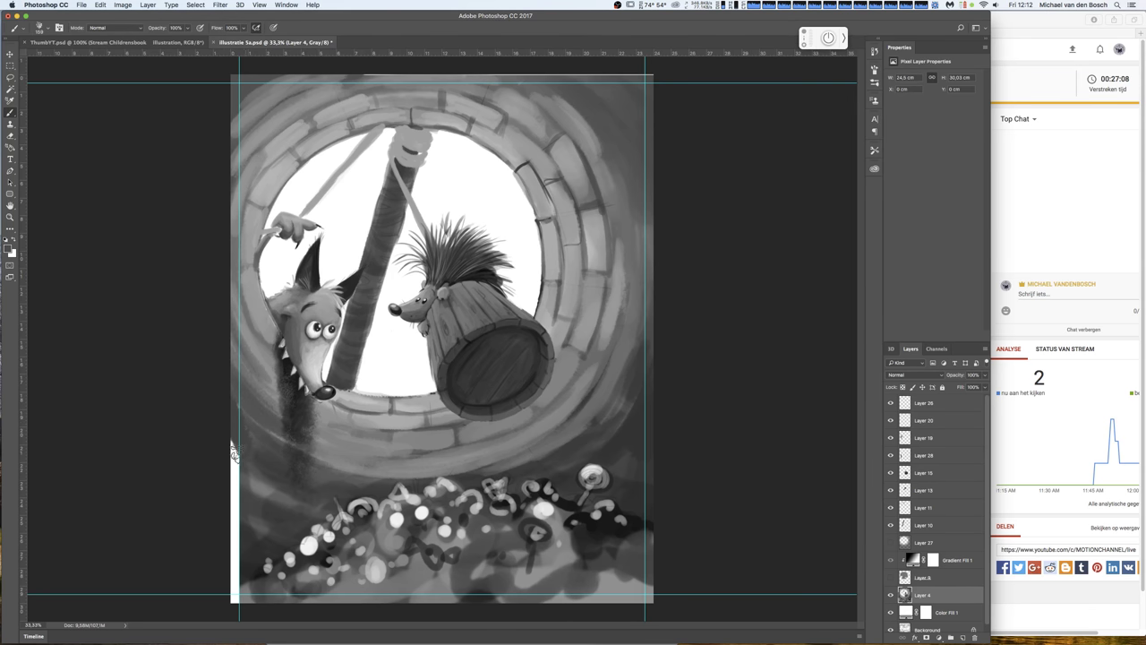
pyautogui.moveTo(233, 452)
pyautogui.mouseDown()
pyautogui.moveTo(252, 525)
pyautogui.moveTo(231, 492)
pyautogui.moveTo(235, 573)
pyautogui.moveTo(246, 529)
pyautogui.moveTo(278, 524)
pyautogui.moveTo(237, 457)
pyautogui.moveTo(244, 475)
pyautogui.mouseUp()
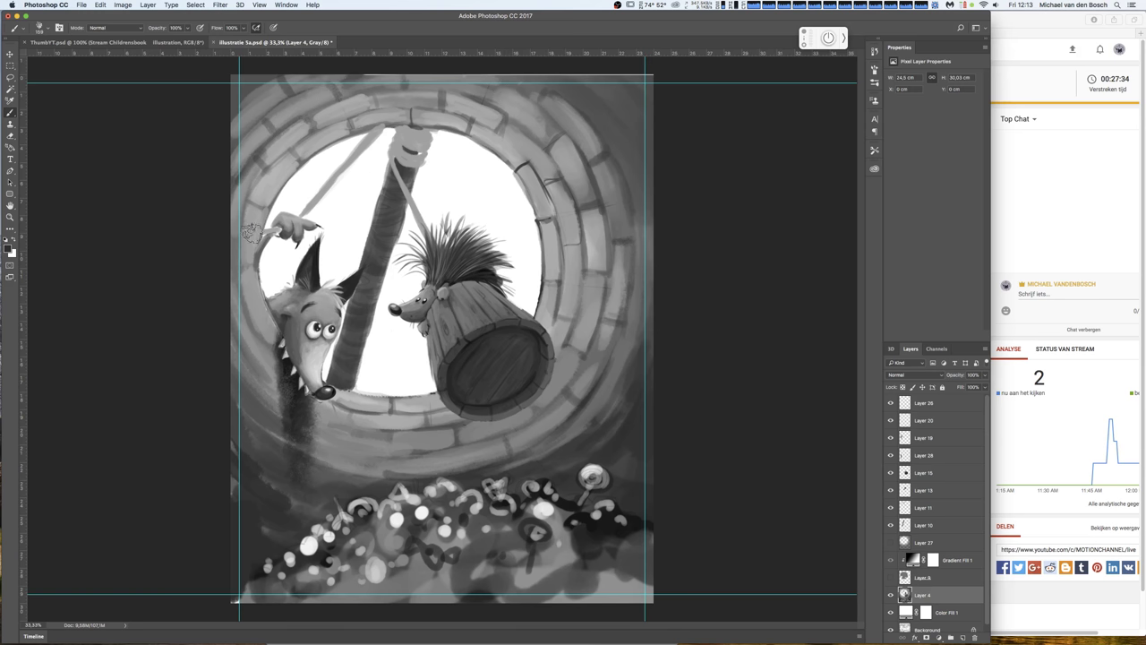
pyautogui.moveTo(256, 223); pyautogui.dragTo(272, 169)
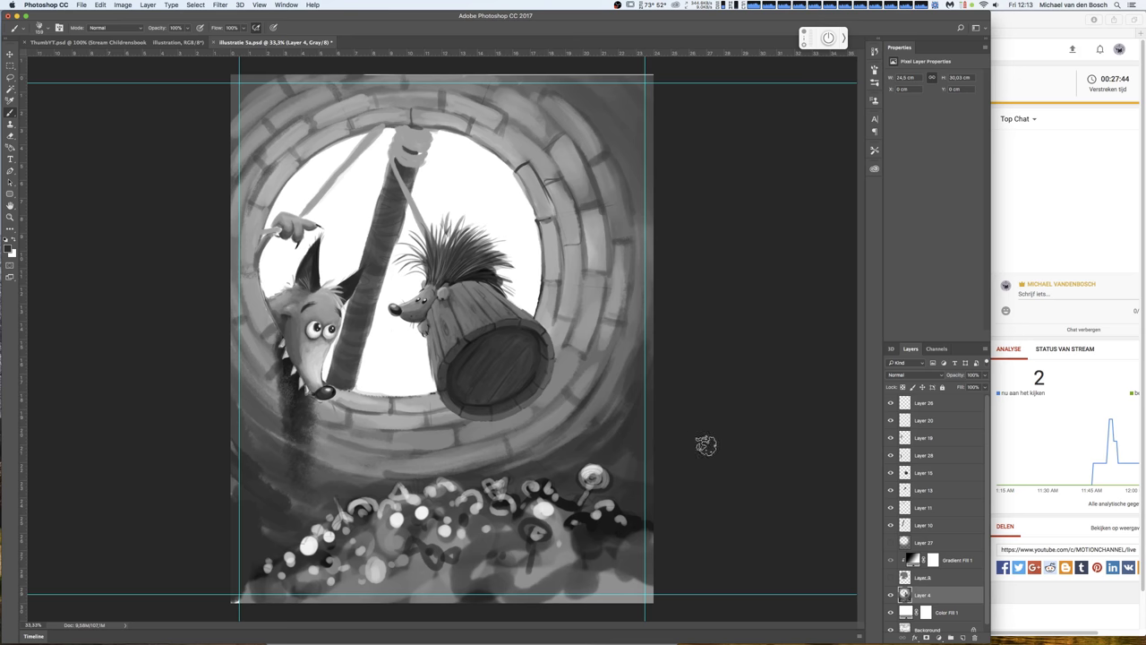
pyautogui.moveTo(986, 375); pyautogui.dragTo(968, 387)
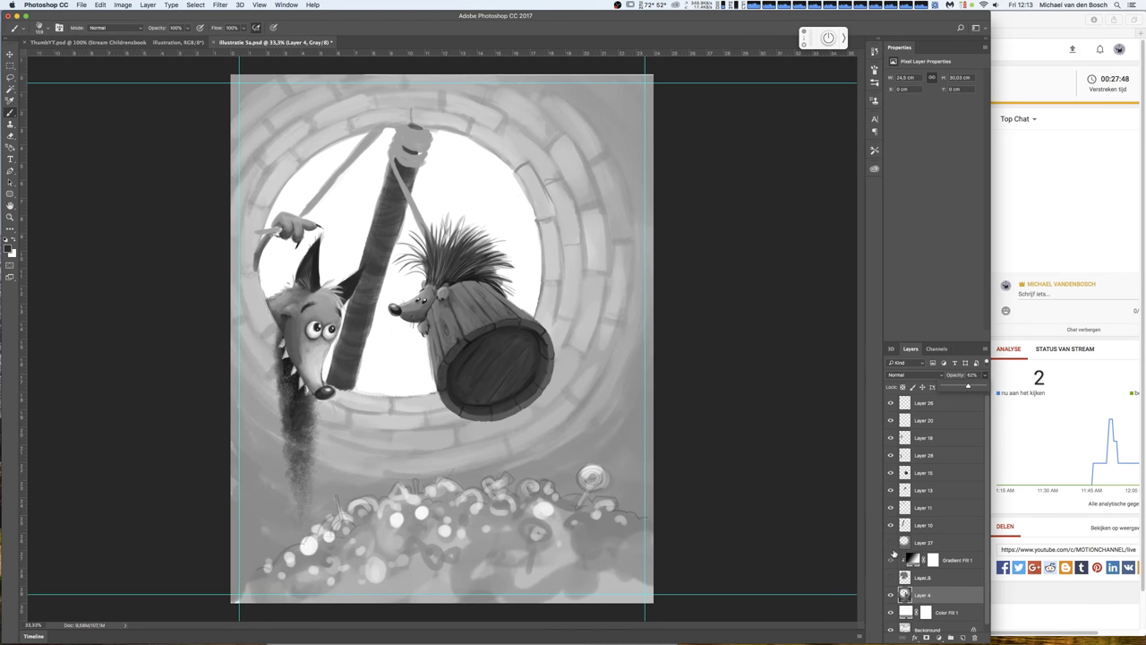
# - Show the Gradient Fill 1 vignette, brighten bricks near the rope top, and fade Layer 4 to 45%
pyautogui.click(891, 557)
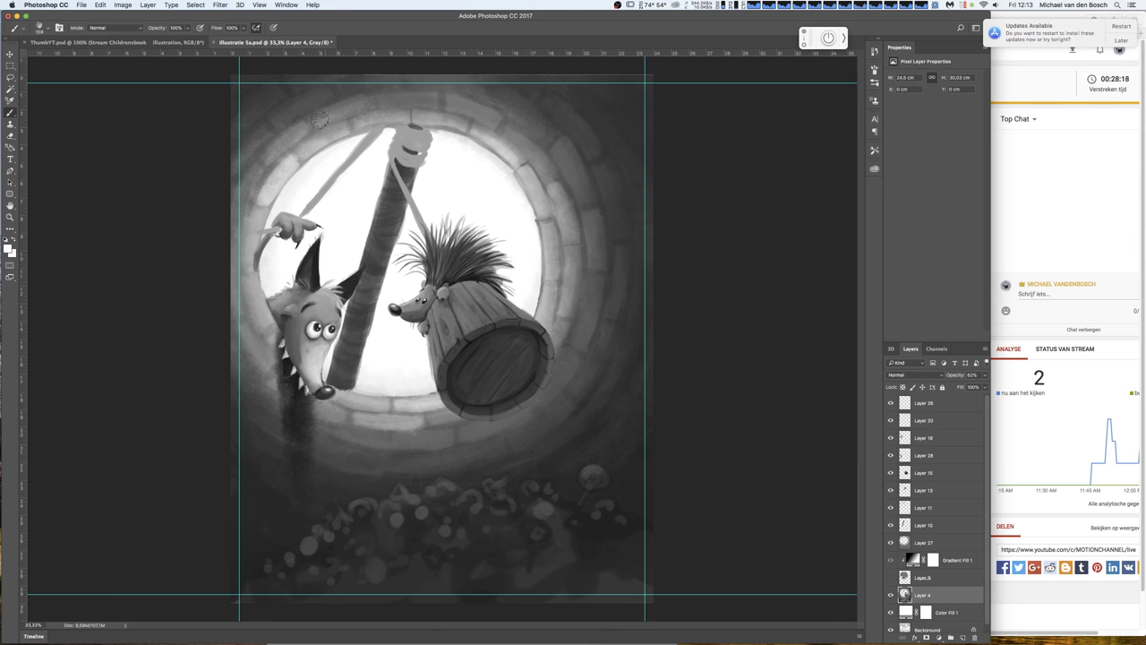
pyautogui.moveTo(355, 128); pyautogui.dragTo(448, 109)
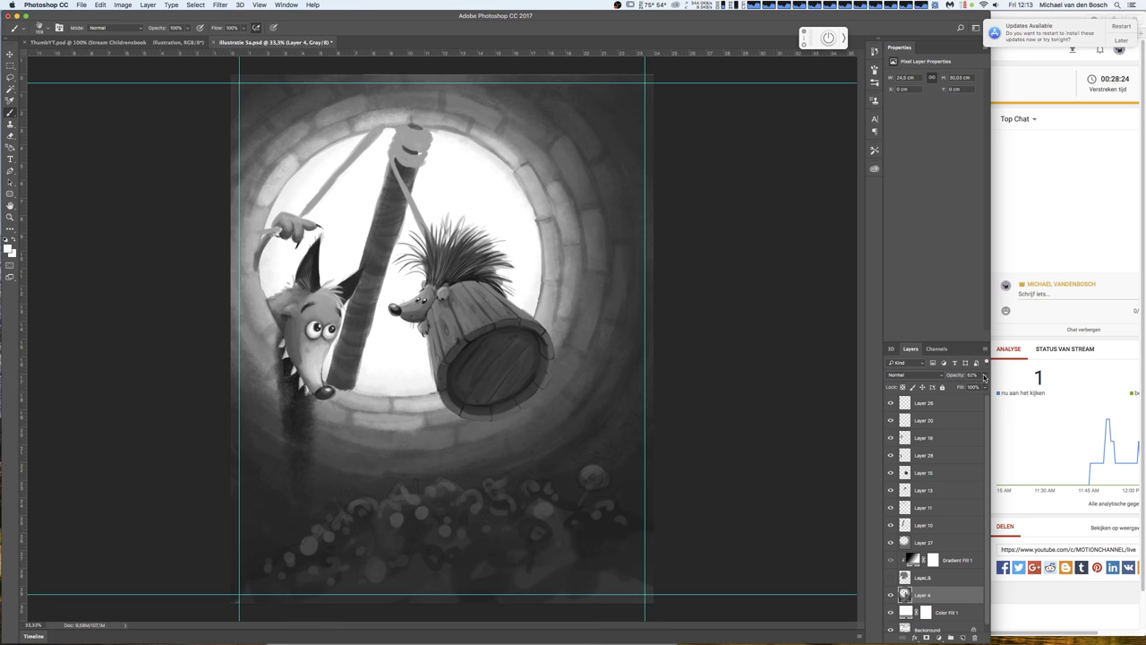
pyautogui.moveTo(984, 377); pyautogui.dragTo(960, 387)
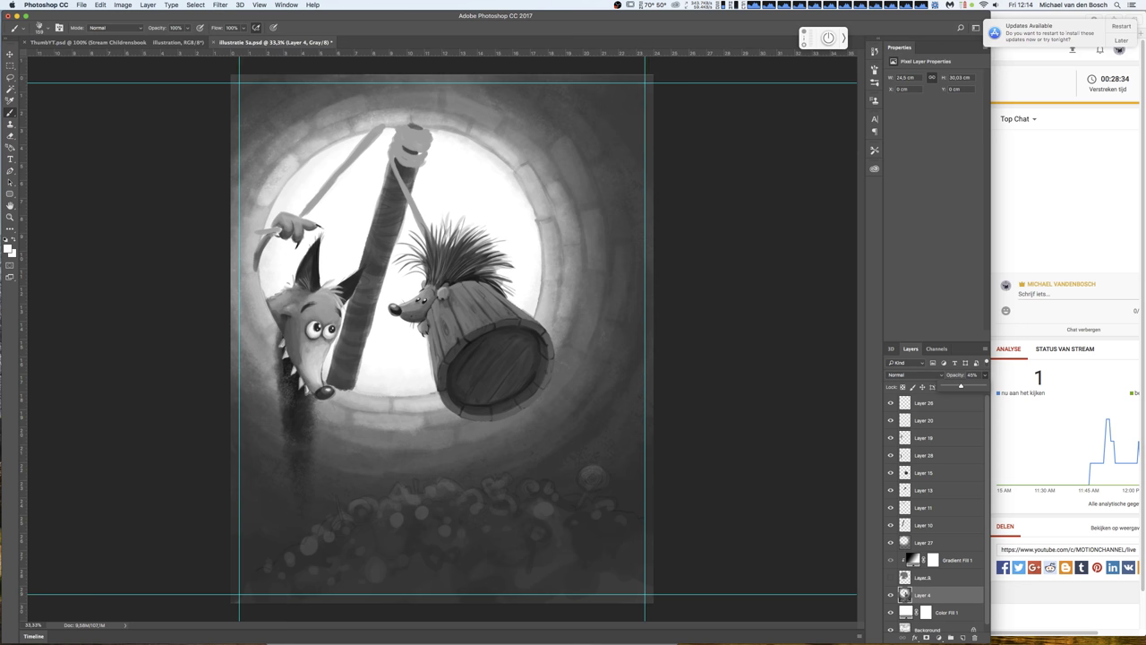
# - Toggle layers on and off to compare, then select Layer 11
pyautogui.click(891, 456)
pyautogui.click(890, 456)
pyautogui.click(890, 439)
pyautogui.click(890, 439)
pyautogui.click(890, 515)
pyautogui.click(890, 516)
pyautogui.click(922, 511)
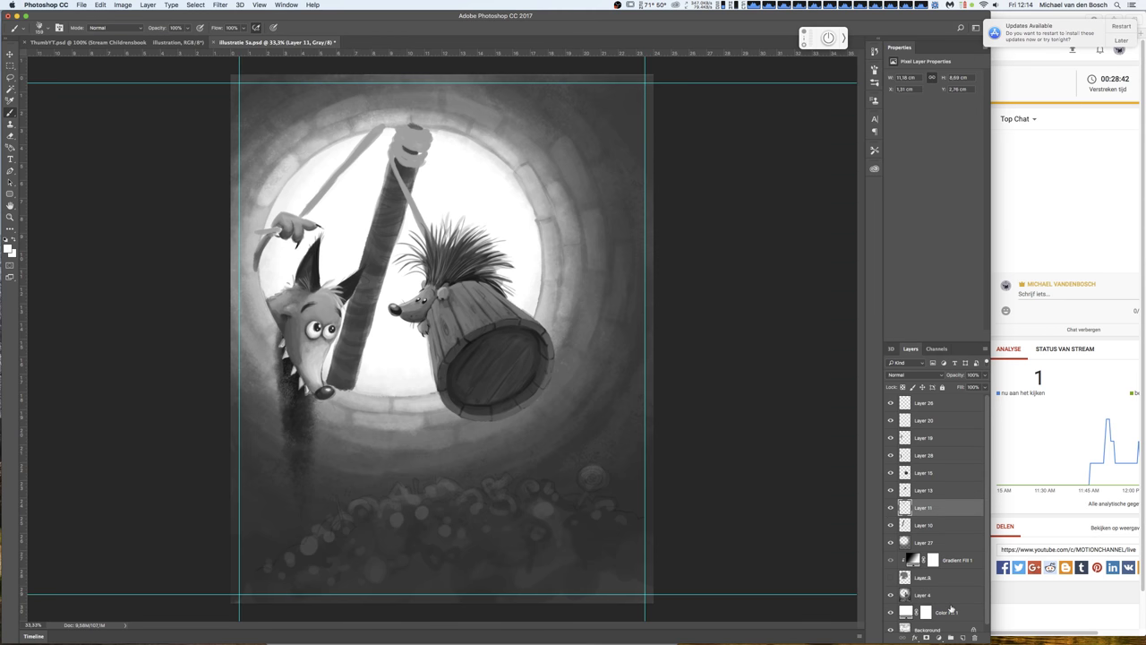
# - At 50% zoom, erase excess strap ends at the pole tip and add a dark stroke along the rope
pyautogui.hotkey('ctrl', '+')
pyautogui.moveTo(358, 303); pyautogui.dragTo(506, 361)
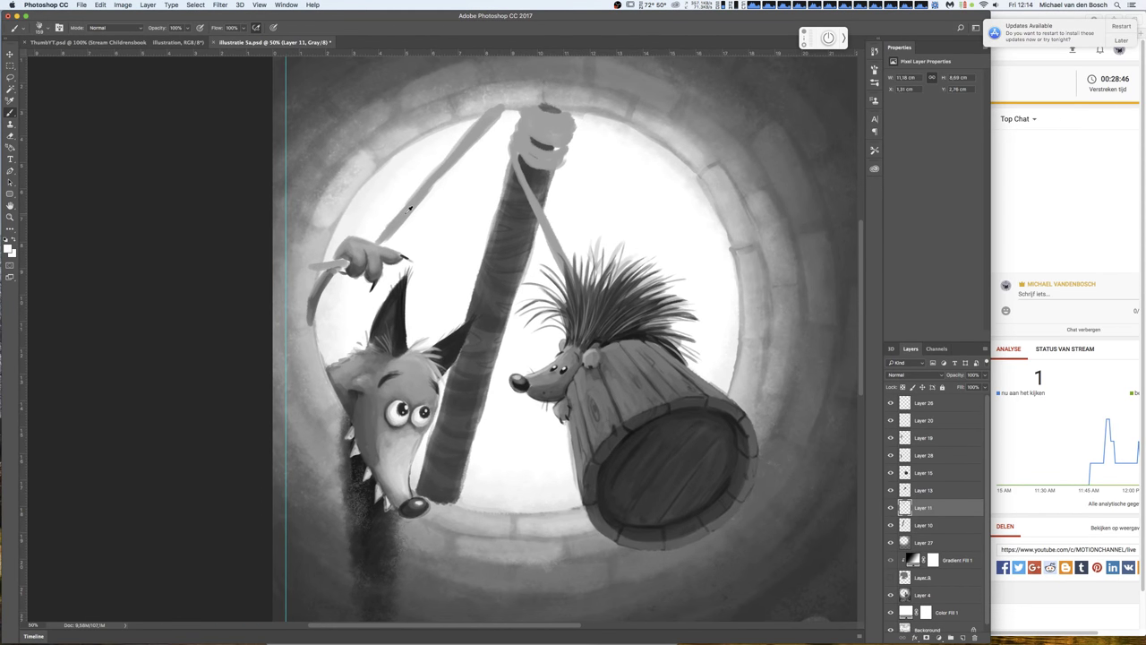
pyautogui.rightClick(408, 219)
pyautogui.click(384, 232)
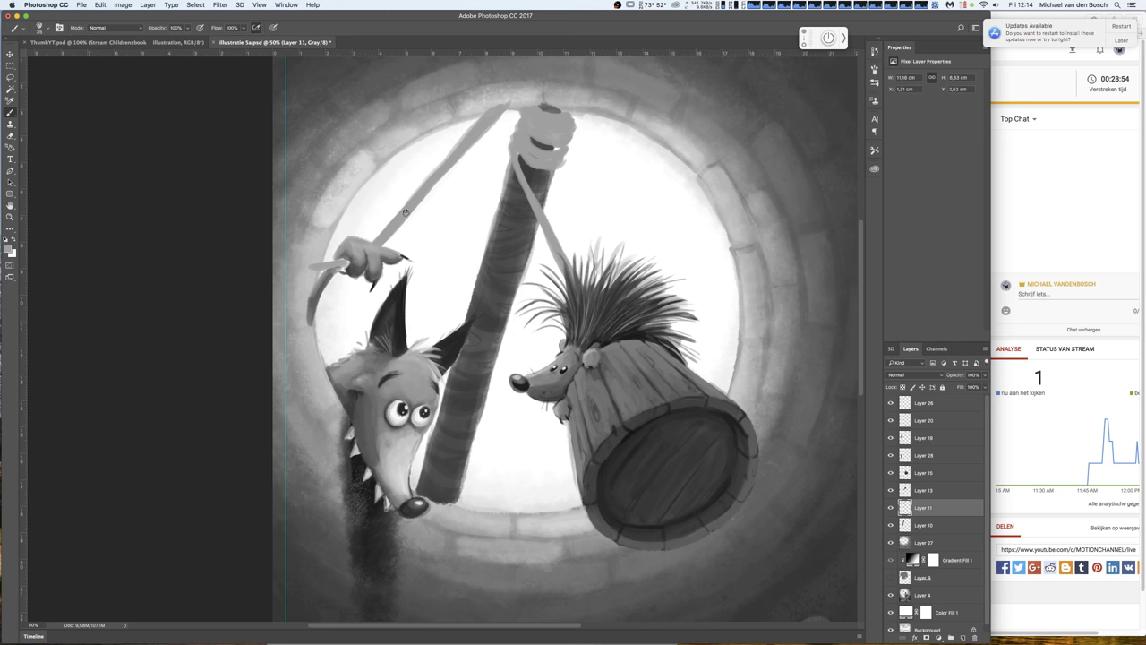
pyautogui.press('e')
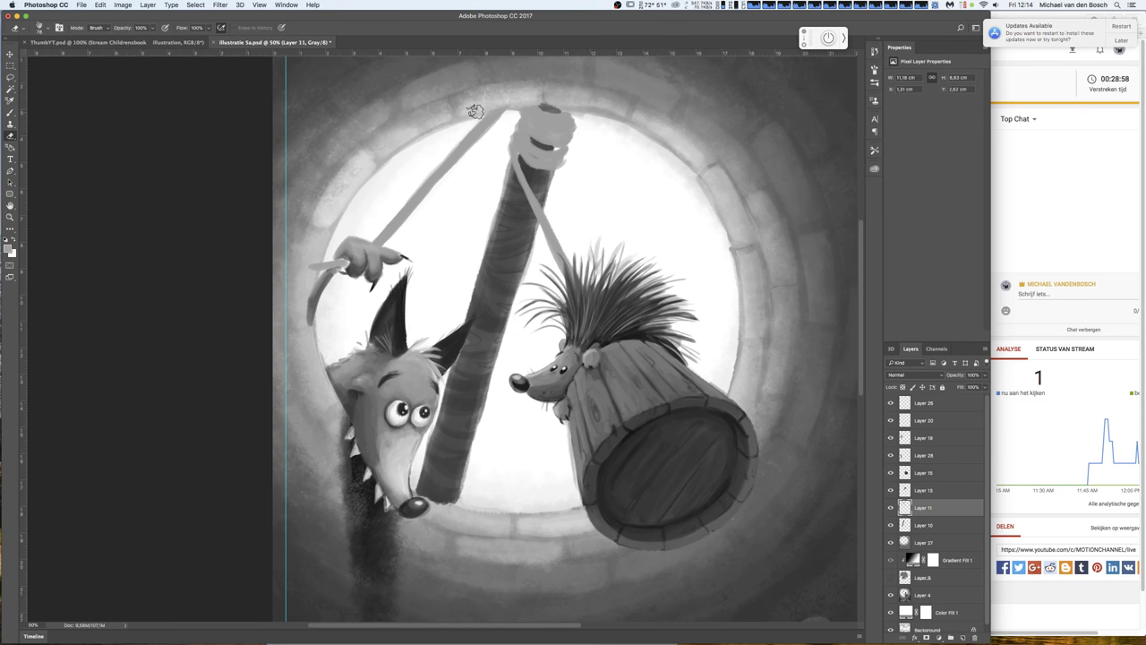
pyautogui.moveTo(480, 109); pyautogui.dragTo(518, 100)
pyautogui.moveTo(315, 253); pyautogui.dragTo(312, 278)
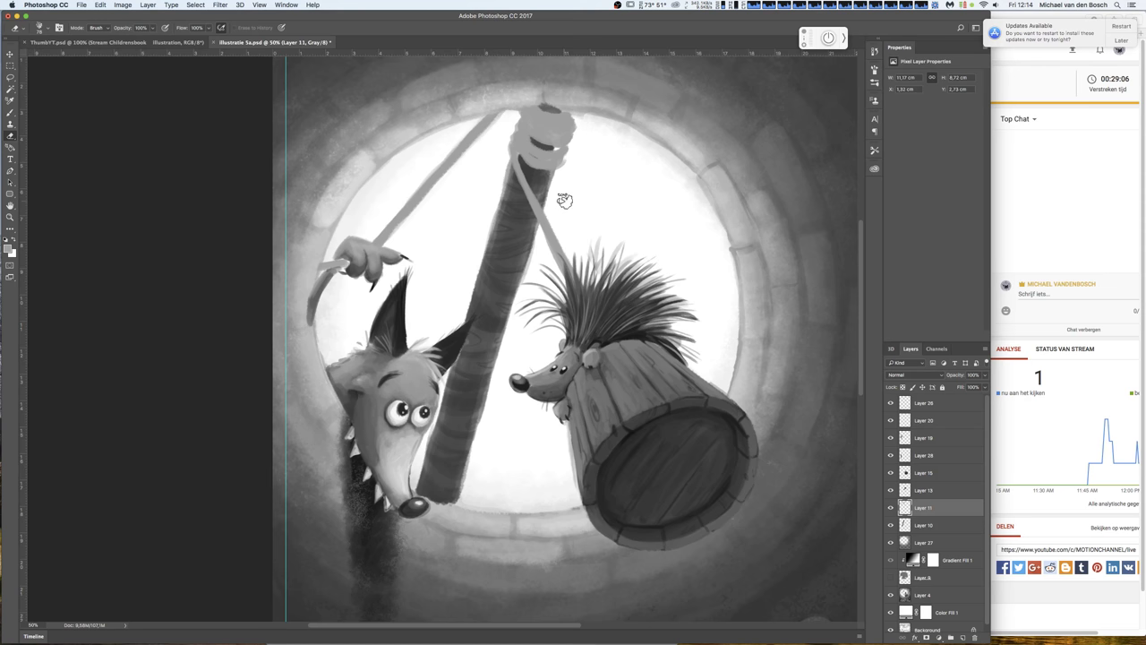
pyautogui.press('b')
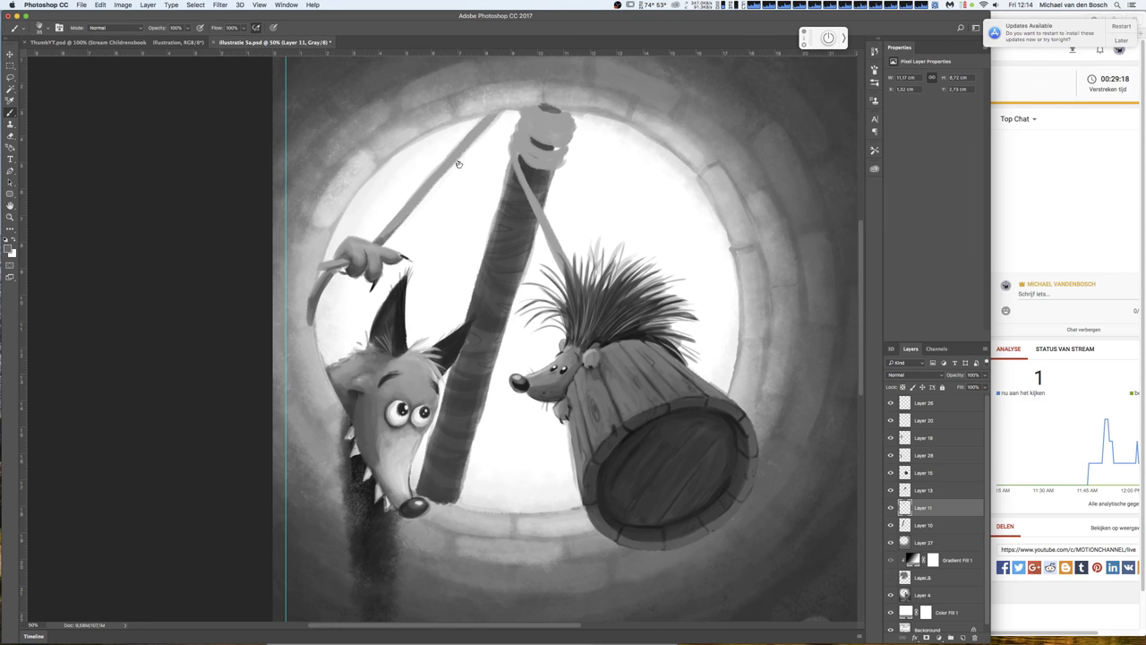
pyautogui.moveTo(535, 220); pyautogui.dragTo(566, 290)
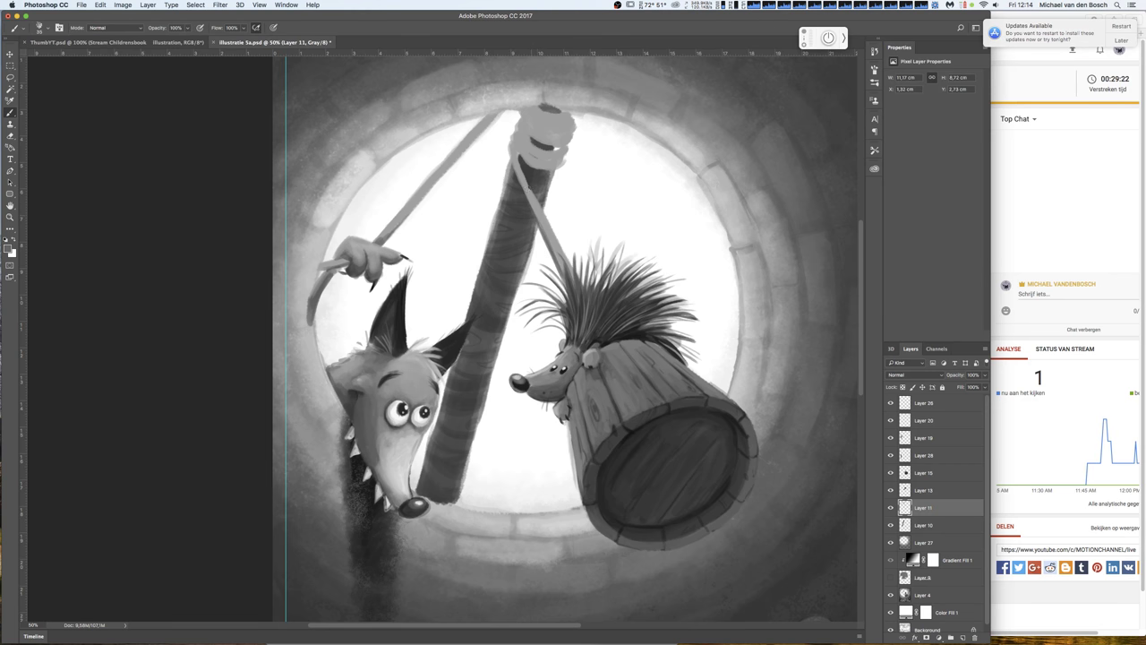
# - Sample light and dark greys and paint light and dark wraps and shaded edges on the rope coils
pyautogui.keyDown('alt'); pyautogui.click(523, 168); pyautogui.keyUp('alt')
pyautogui.keyDown('alt'); pyautogui.click(485, 189); pyautogui.keyUp('alt')
pyautogui.moveTo(536, 133)
pyautogui.mouseDown()
pyautogui.moveTo(564, 136)
pyautogui.moveTo(573, 120)
pyautogui.mouseUp()
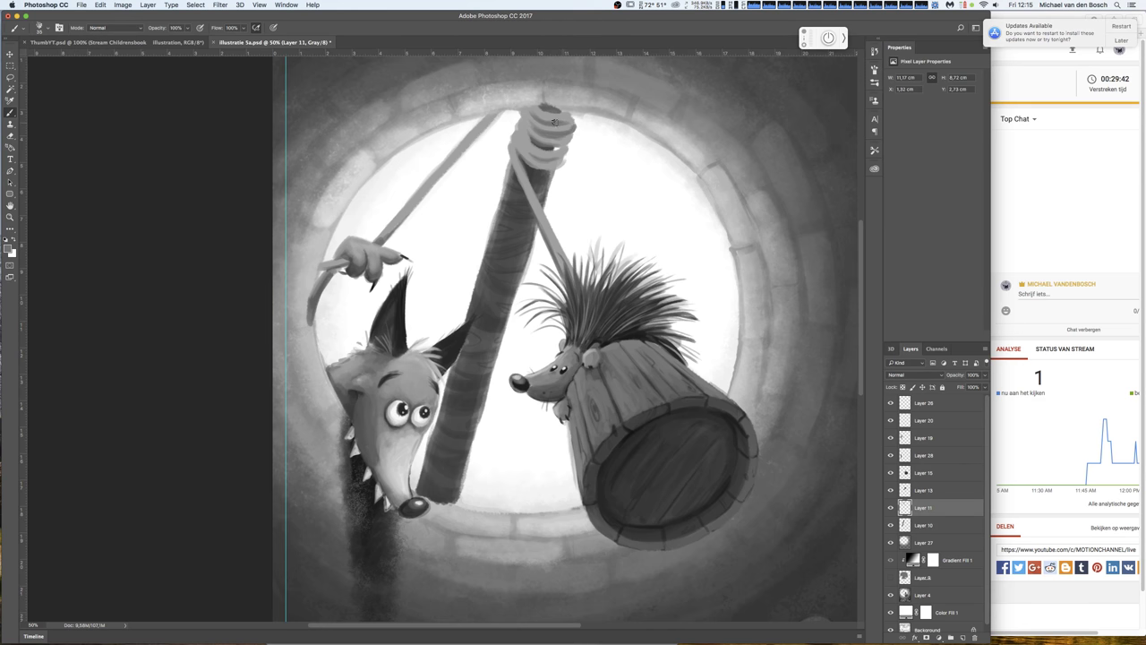
pyautogui.moveTo(562, 134)
pyautogui.mouseDown()
pyautogui.moveTo(576, 118)
pyautogui.moveTo(566, 145)
pyautogui.moveTo(551, 146)
pyautogui.mouseUp()
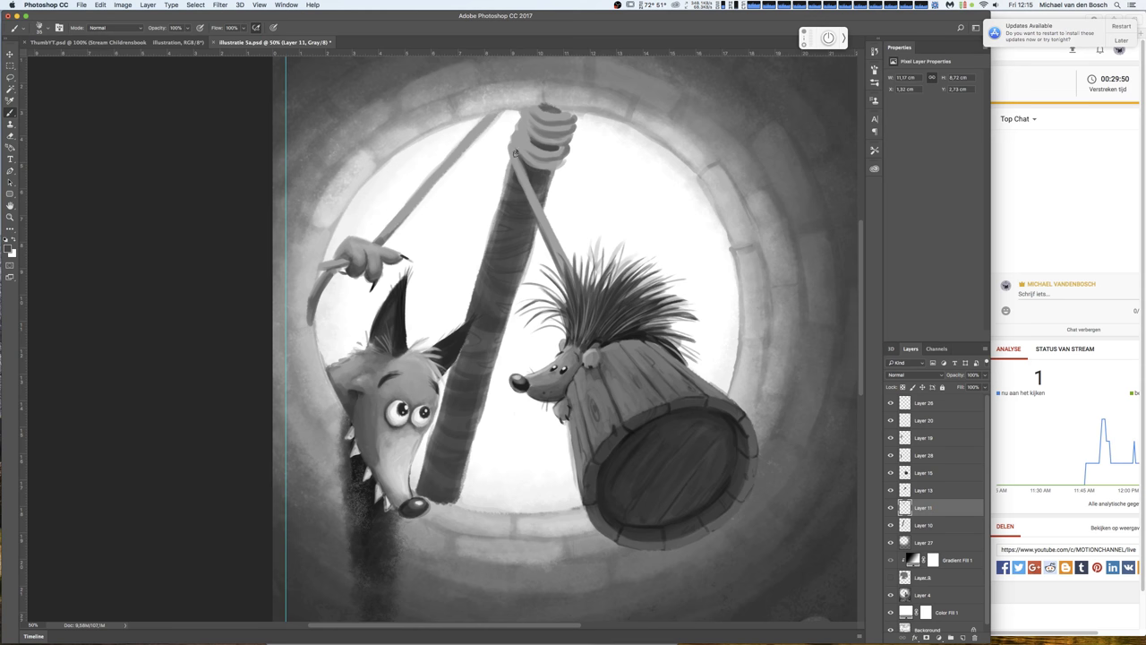
pyautogui.moveTo(514, 163); pyautogui.dragTo(512, 133)
pyautogui.moveTo(559, 159)
pyautogui.mouseDown()
pyautogui.moveTo(577, 120)
pyautogui.moveTo(521, 110)
pyautogui.mouseUp()
# - Sample a mid grey, paint a shadow inside the coil's top opening, and switch to white
pyautogui.keyDown('alt'); pyautogui.click(528, 115); pyautogui.keyUp('alt')
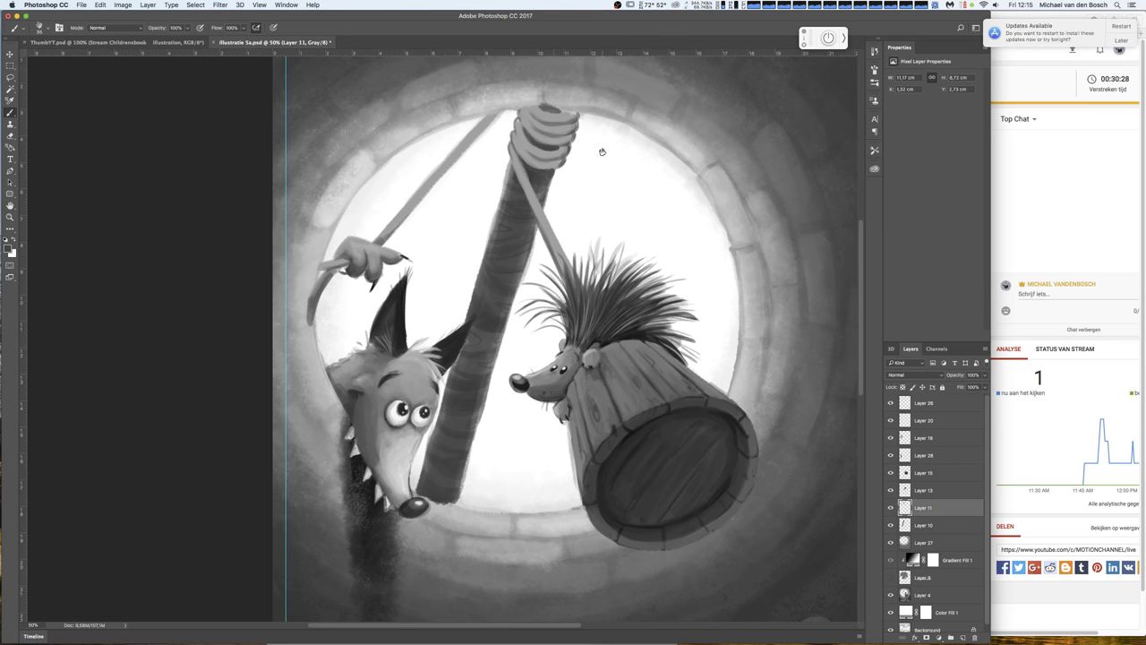
pyautogui.moveTo(555, 109); pyautogui.dragTo(547, 109)
pyautogui.keyDown('alt'); pyautogui.click(525, 166); pyautogui.keyUp('alt')
pyautogui.press('x')
pyautogui.rightClick(598, 173)
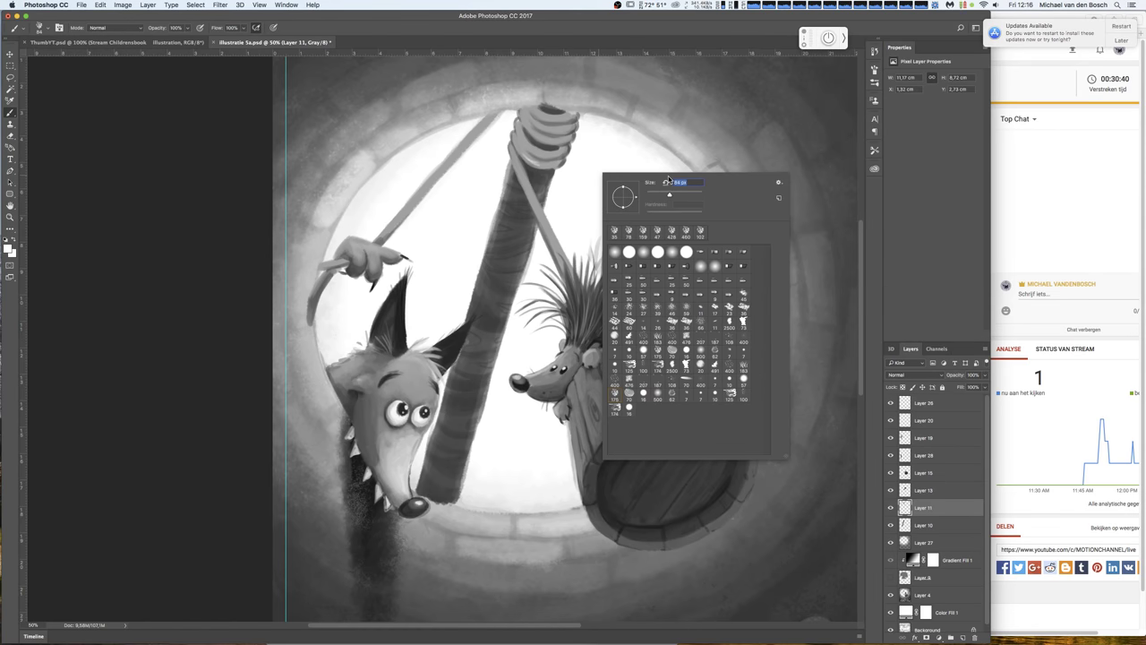
# - At lowered brush opacity, add soft highlights to the rope coil, the rope below it and the fox's stick
pyautogui.moveTo(190, 31); pyautogui.dragTo(167, 45)
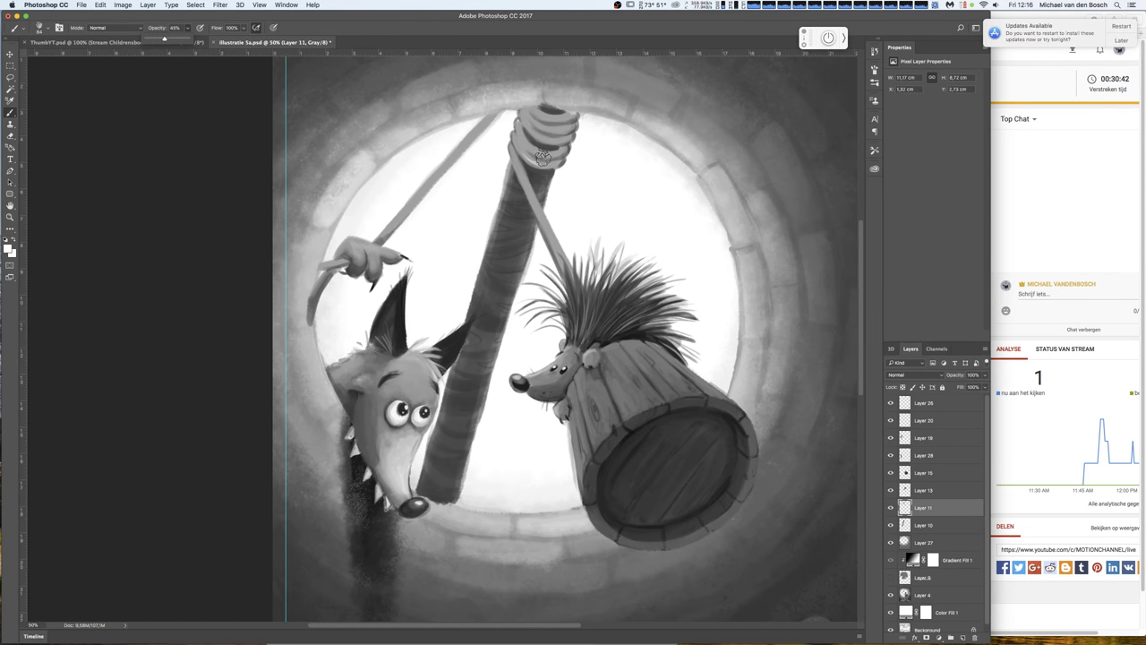
pyautogui.moveTo(522, 141)
pyautogui.mouseDown()
pyautogui.moveTo(542, 115)
pyautogui.moveTo(545, 143)
pyautogui.mouseUp()
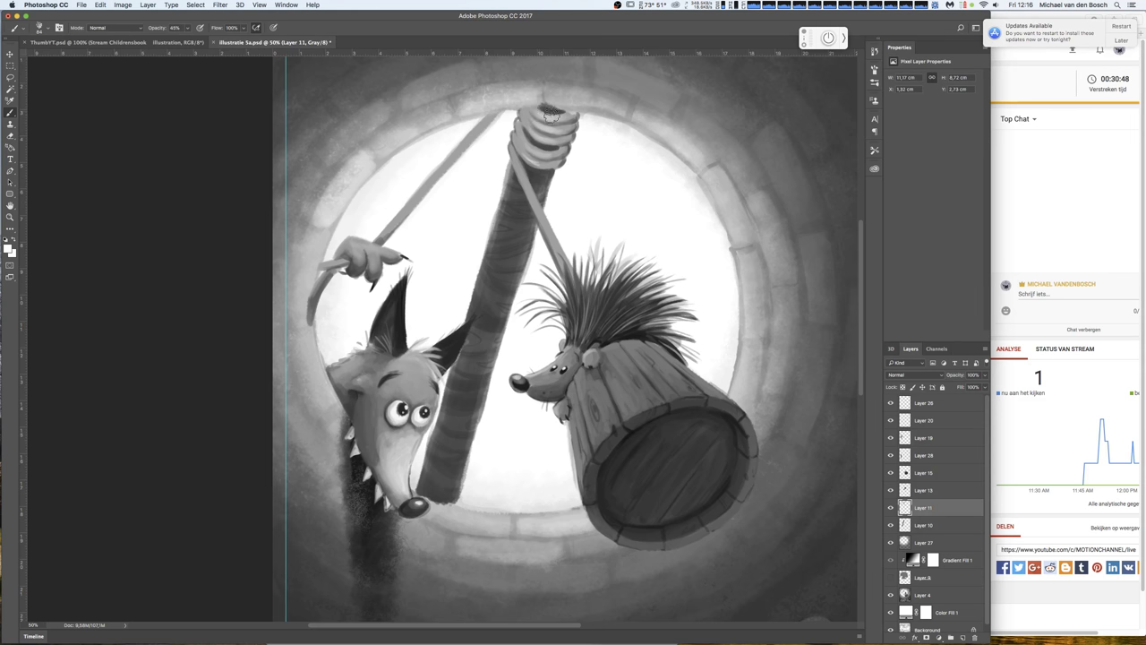
pyautogui.moveTo(545, 143)
pyautogui.mouseDown()
pyautogui.moveTo(536, 154)
pyautogui.moveTo(543, 220)
pyautogui.mouseUp()
pyautogui.keyDown('alt'); pyautogui.click(537, 157); pyautogui.keyUp('alt')
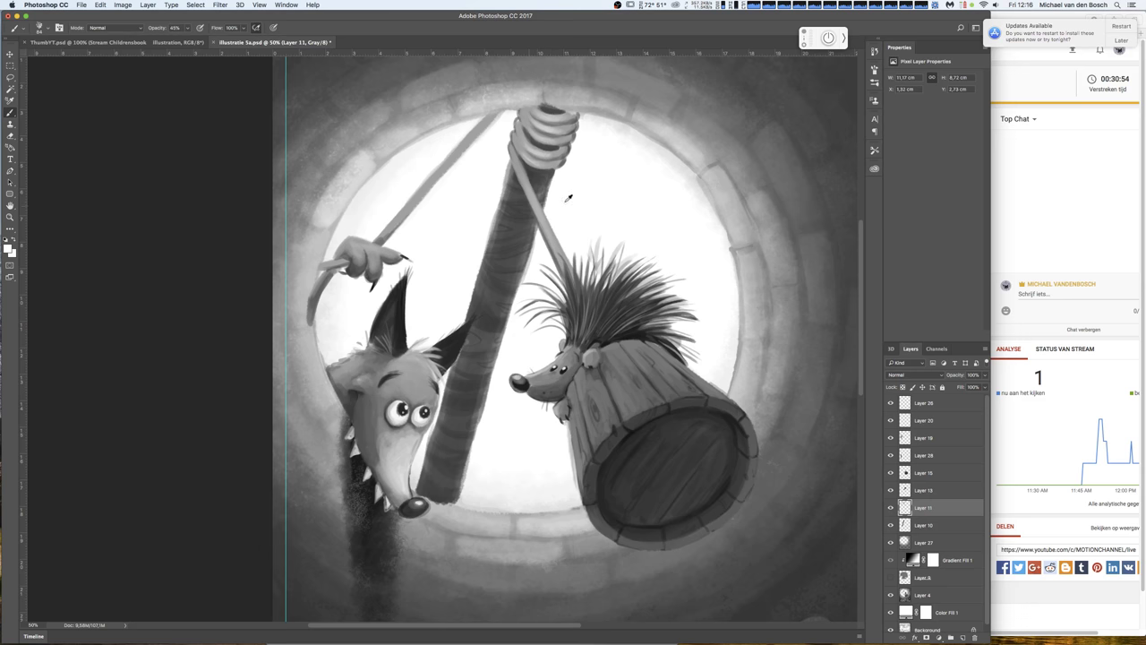
pyautogui.moveTo(543, 220); pyautogui.dragTo(552, 251)
pyautogui.moveTo(380, 239)
pyautogui.mouseDown()
pyautogui.moveTo(333, 260)
pyautogui.moveTo(423, 197)
pyautogui.moveTo(478, 130)
pyautogui.mouseUp()
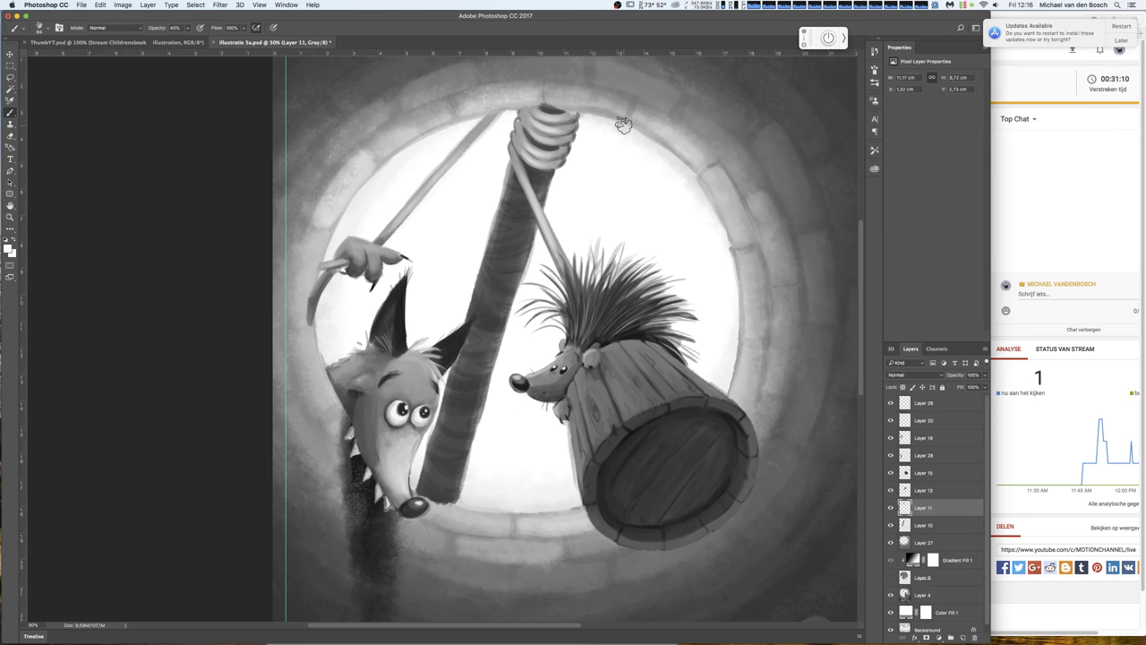
# - Sample a darker grey from the pole top, check the hedgehog layer's visibility, and select the fox's layer
pyautogui.keyDown('alt'); pyautogui.click(567, 152); pyautogui.keyUp('alt')
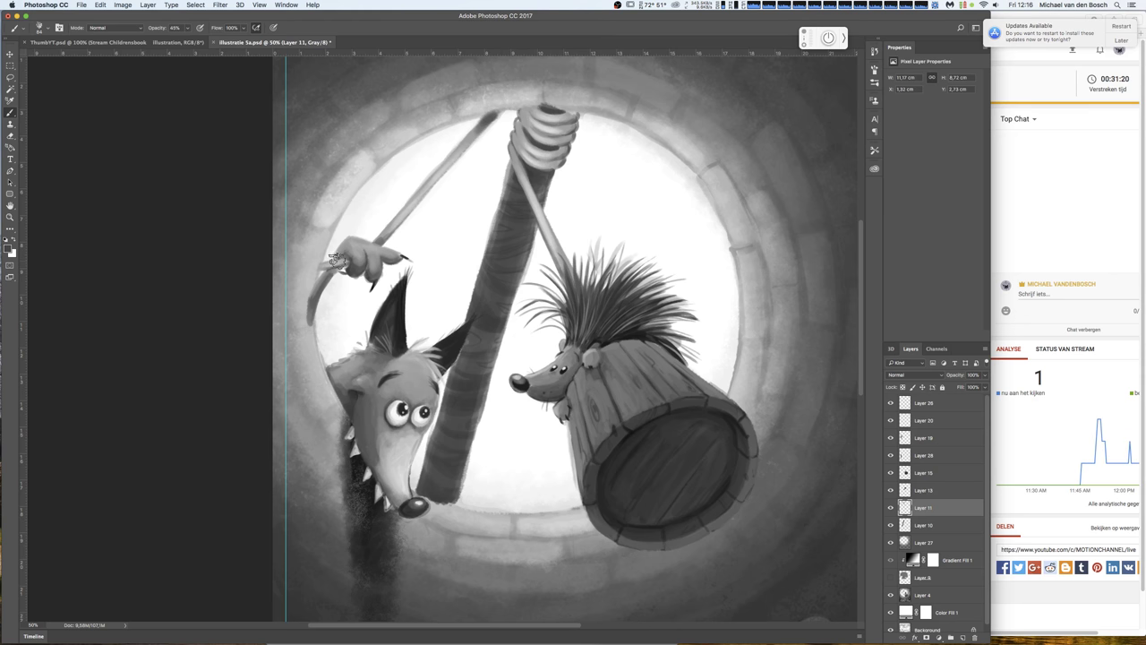
pyautogui.click(890, 491)
pyautogui.click(890, 491)
pyautogui.click(890, 438)
pyautogui.click(890, 438)
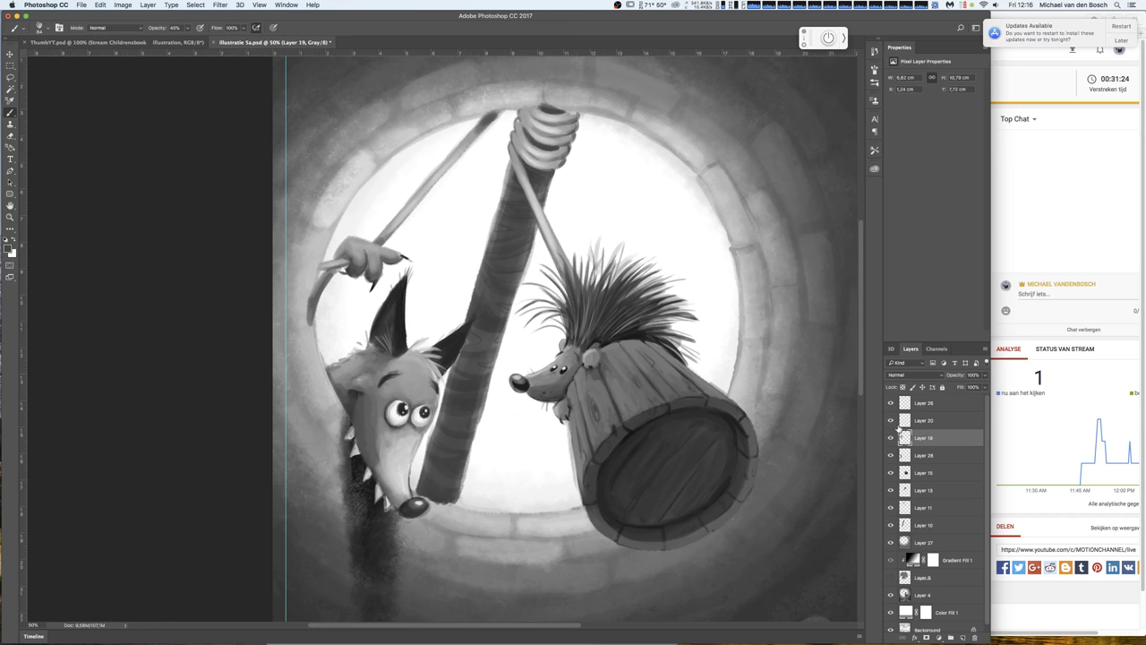
# - Erase back to history along the well's left edge and add a light touch to the fox's hand
pyautogui.press('e')
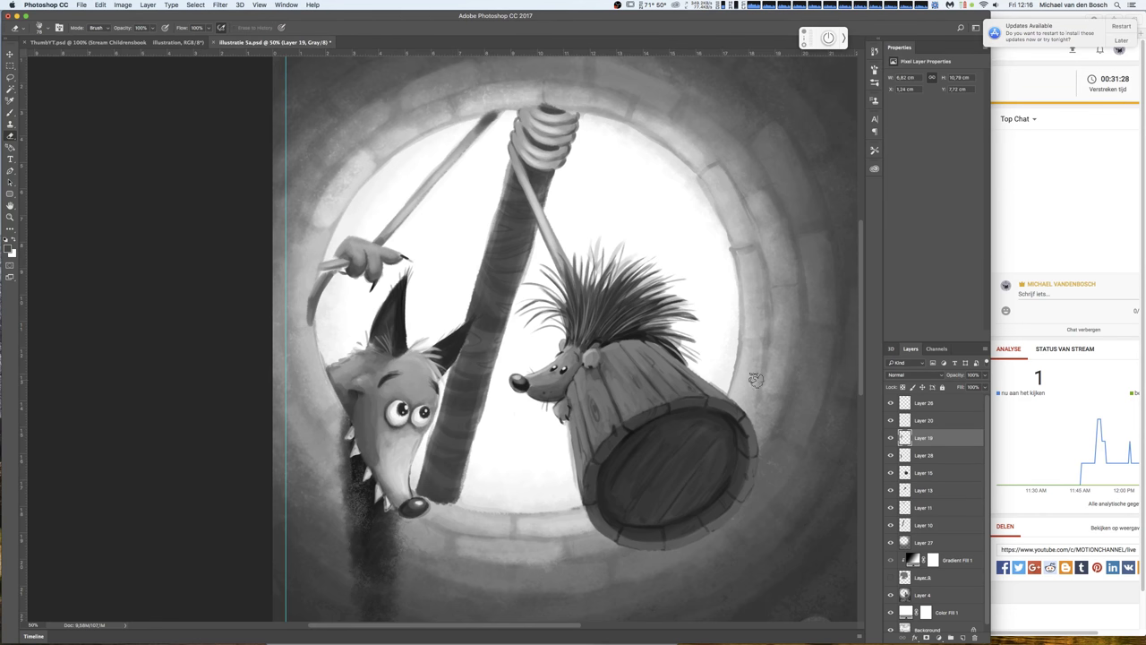
pyautogui.moveTo(303, 309); pyautogui.dragTo(310, 262)
pyautogui.press('b')
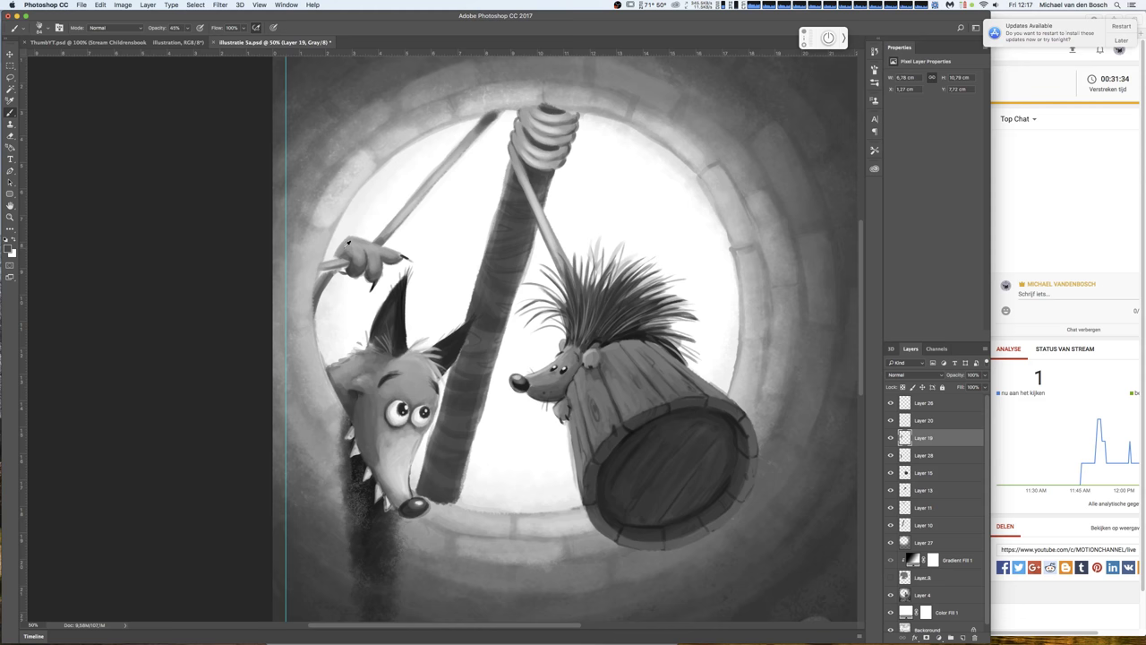
pyautogui.rightClick(349, 243)
pyautogui.click(333, 258)
pyautogui.moveTo(333, 258); pyautogui.dragTo(340, 257)
# - Sample greys from the fox's hand and add a dark stroke on the fox's head
pyautogui.keyDown('alt'); pyautogui.click(338, 269); pyautogui.keyUp('alt')
pyautogui.keyDown('alt'); pyautogui.click(329, 272); pyautogui.keyUp('alt')
pyautogui.keyDown('alt'); pyautogui.click(348, 271); pyautogui.keyUp('alt')
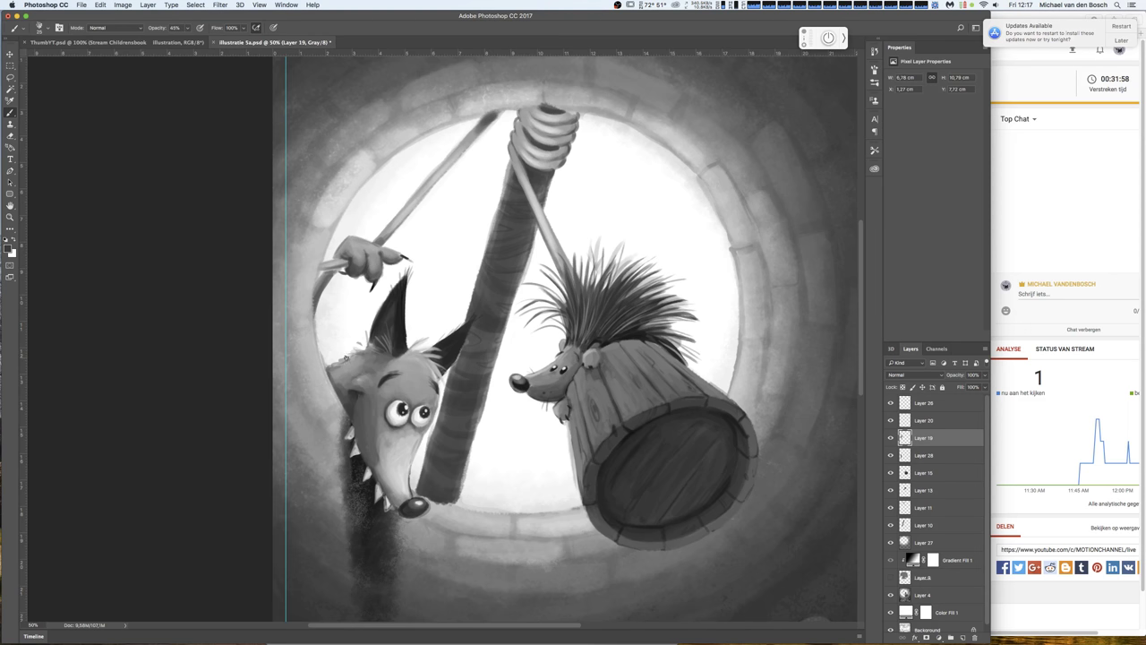
pyautogui.moveTo(345, 357); pyautogui.dragTo(362, 354)
pyautogui.keyDown('alt'); pyautogui.click(365, 359); pyautogui.keyUp('alt')
# - With a tiny history eraser, darken the fur strip below the fox, then set the paint colour to white
pyautogui.press('e')
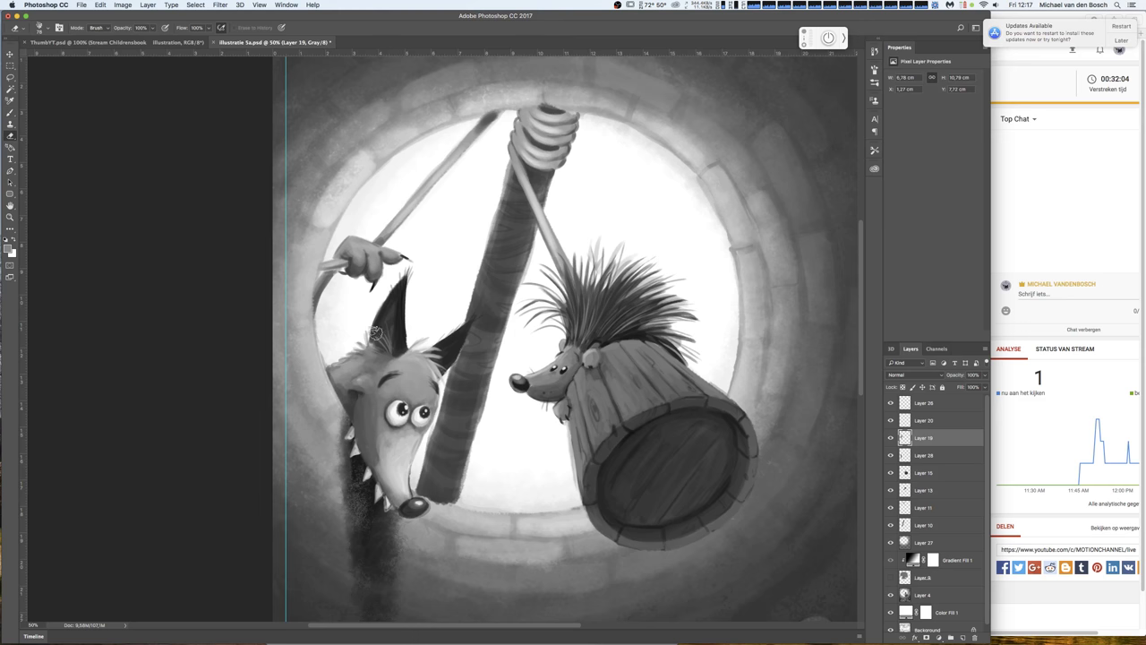
pyautogui.rightClick(362, 336)
pyautogui.click(409, 356)
pyautogui.press('Return')
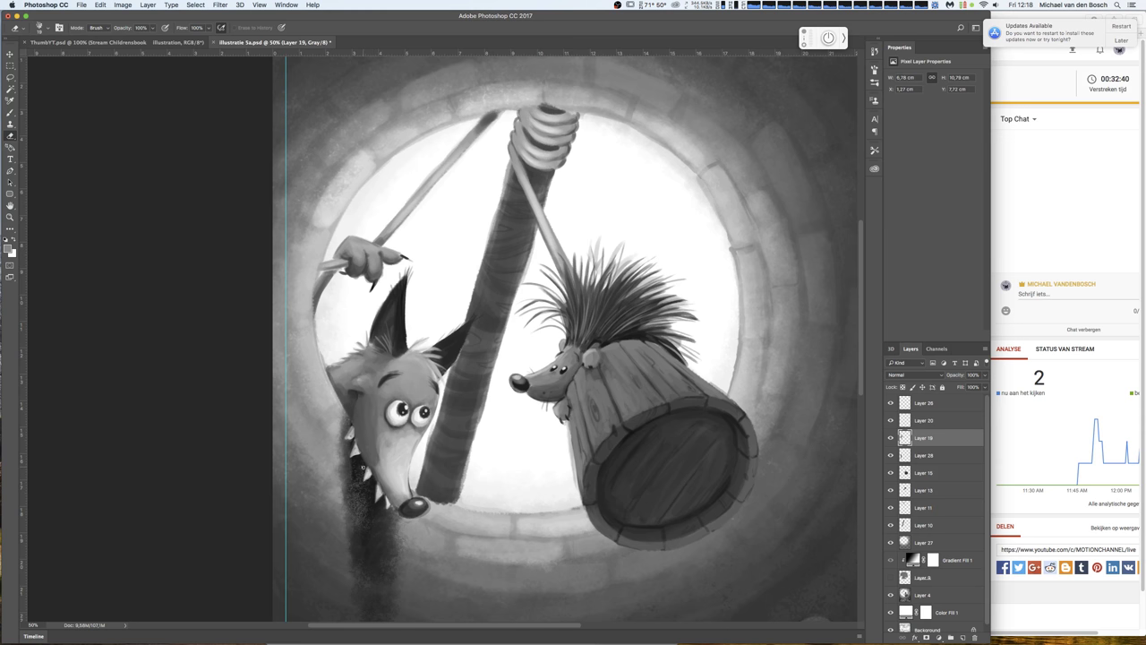
pyautogui.moveTo(363, 466); pyautogui.dragTo(363, 483)
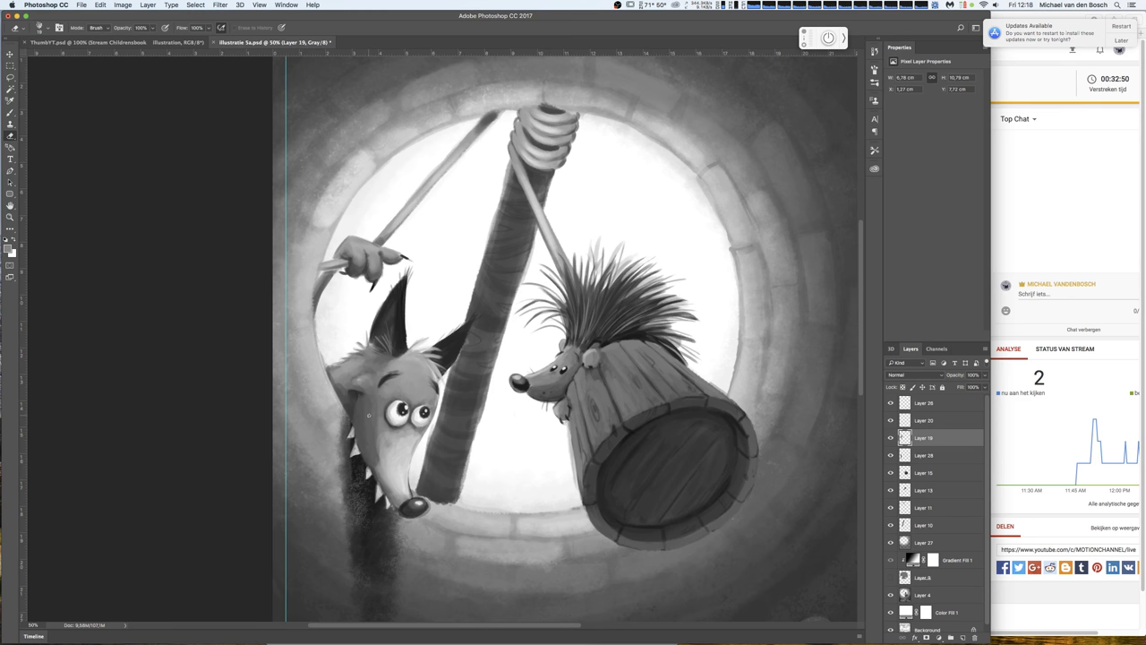
pyautogui.press('b')
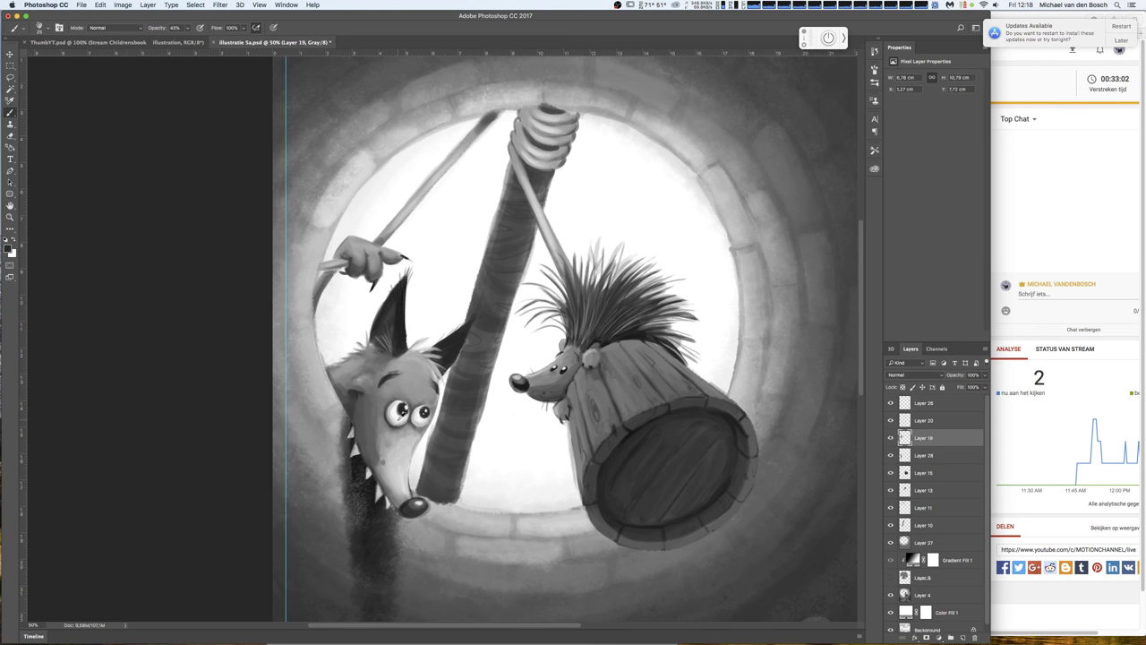
pyautogui.press('x')
pyautogui.press('x')
pyautogui.rightClick(402, 469)
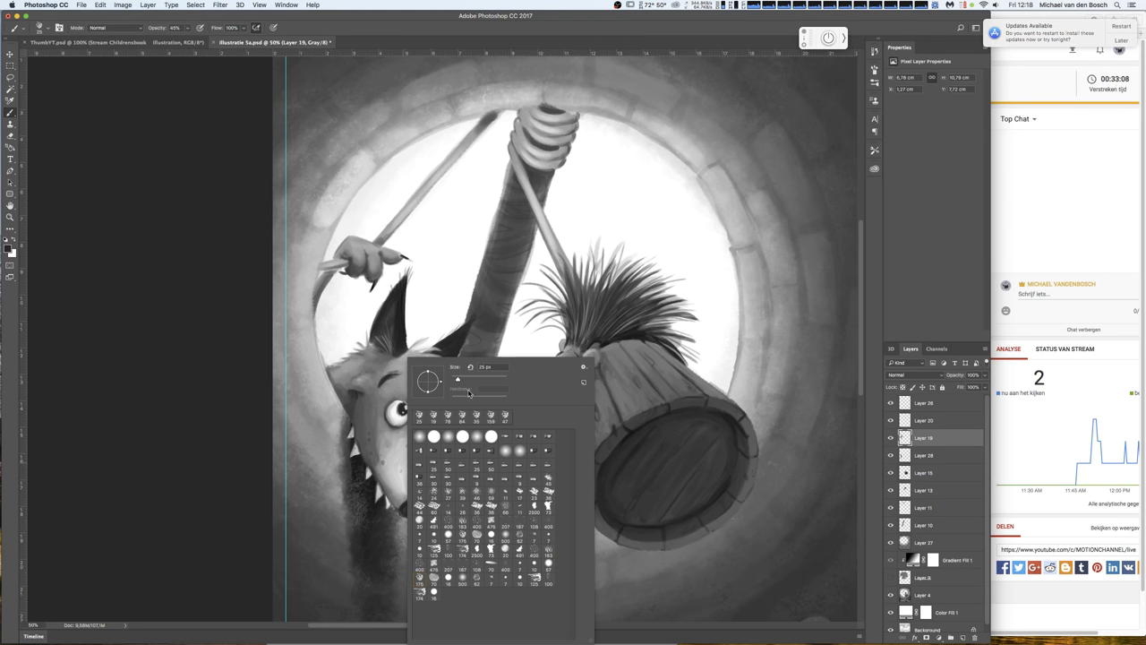
# - Check the brush size, then try restoring part of the fox with the history eraser, triggering the colour-mode alert
pyautogui.press('Return')
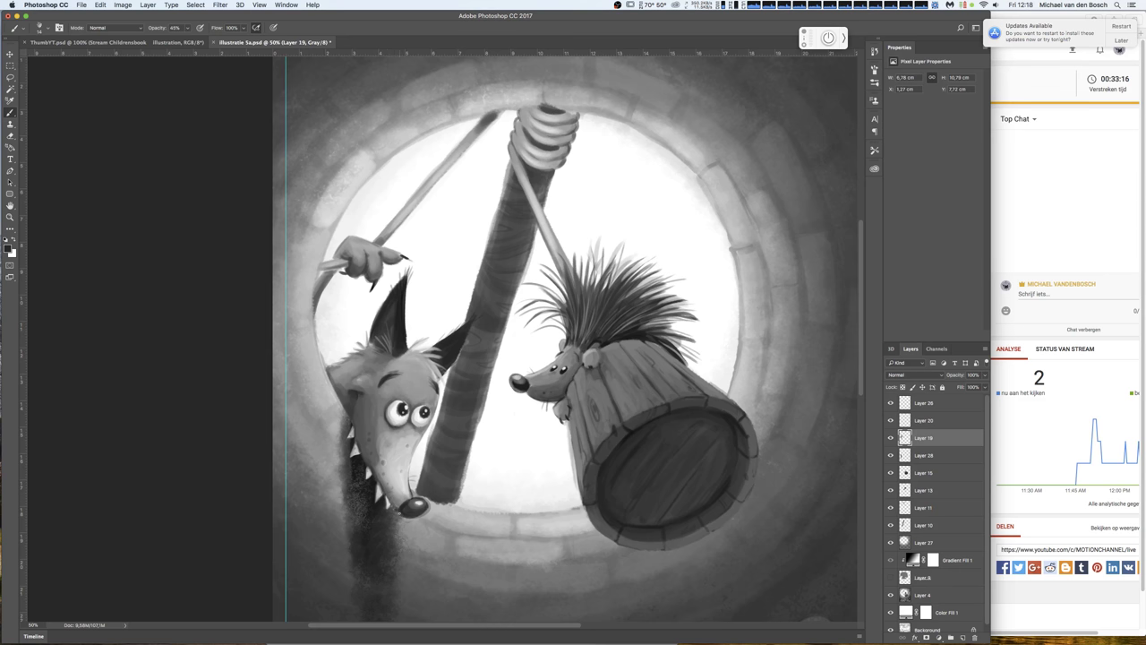
pyautogui.press('e')
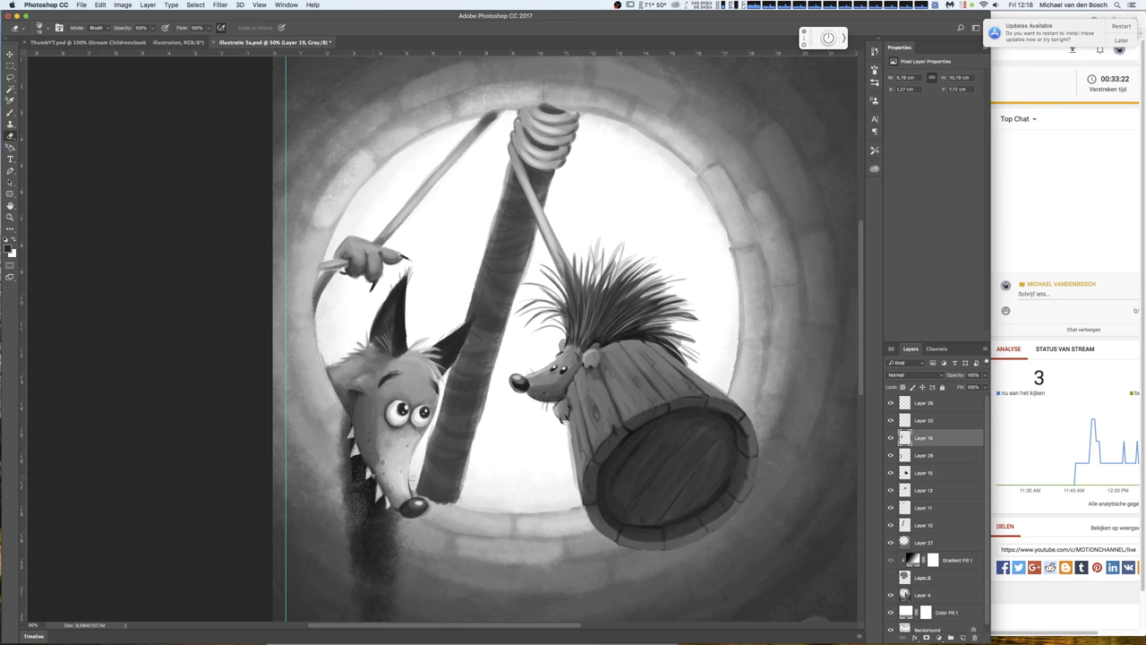
pyautogui.press('b')
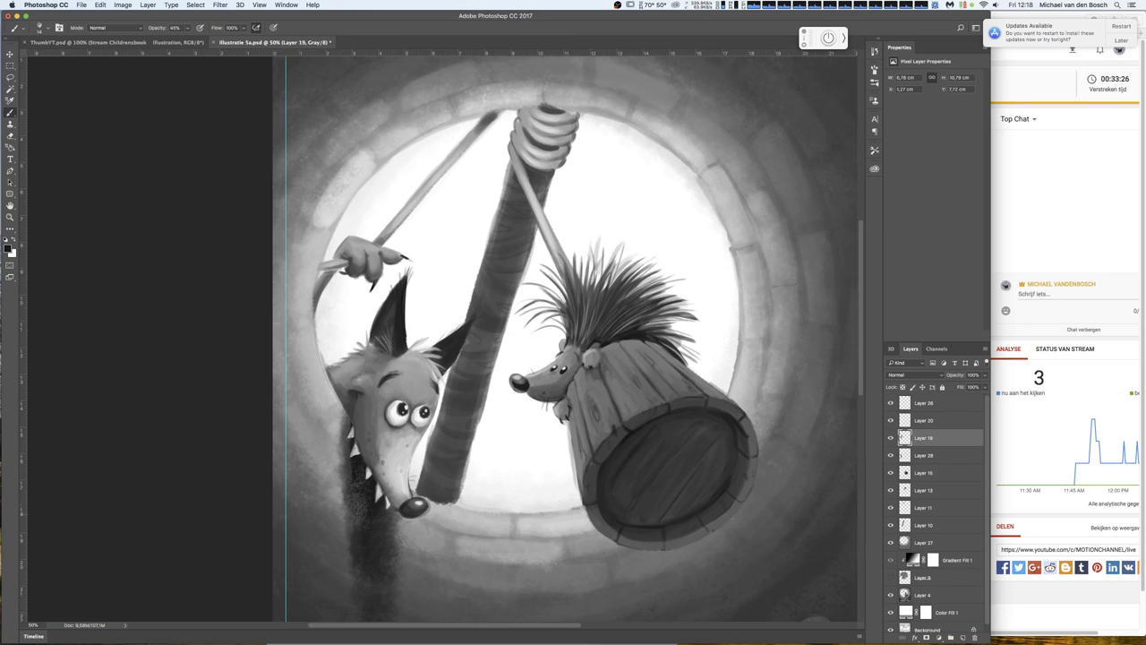
pyautogui.rightClick(416, 508)
pyautogui.click(406, 514)
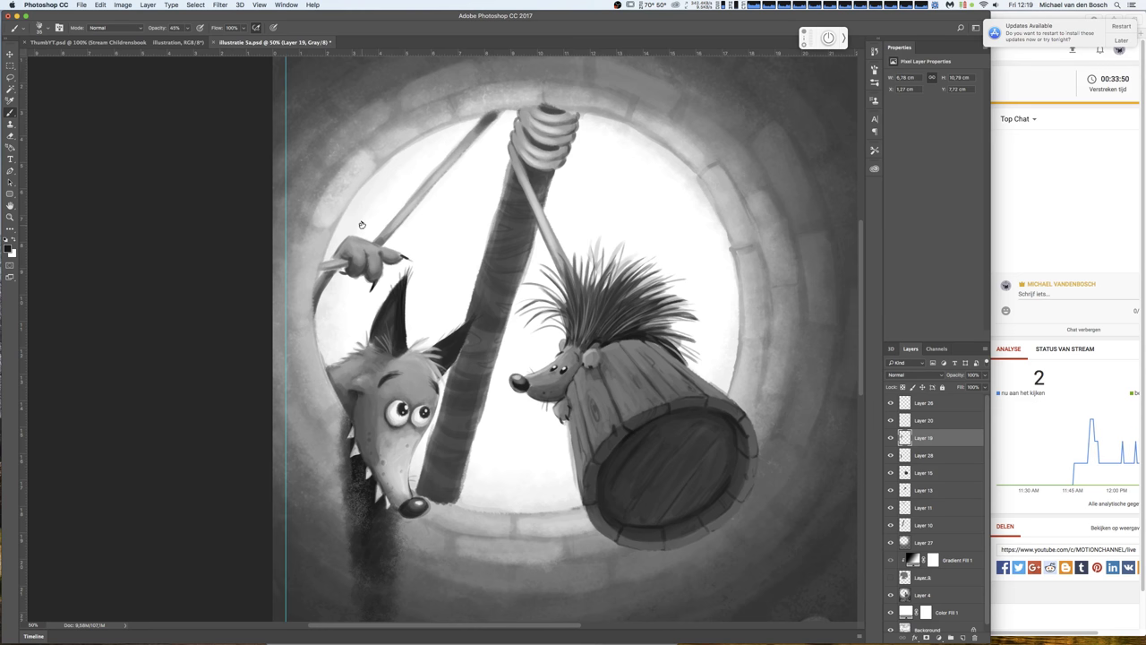
pyautogui.press('e')
pyautogui.click(437, 407)
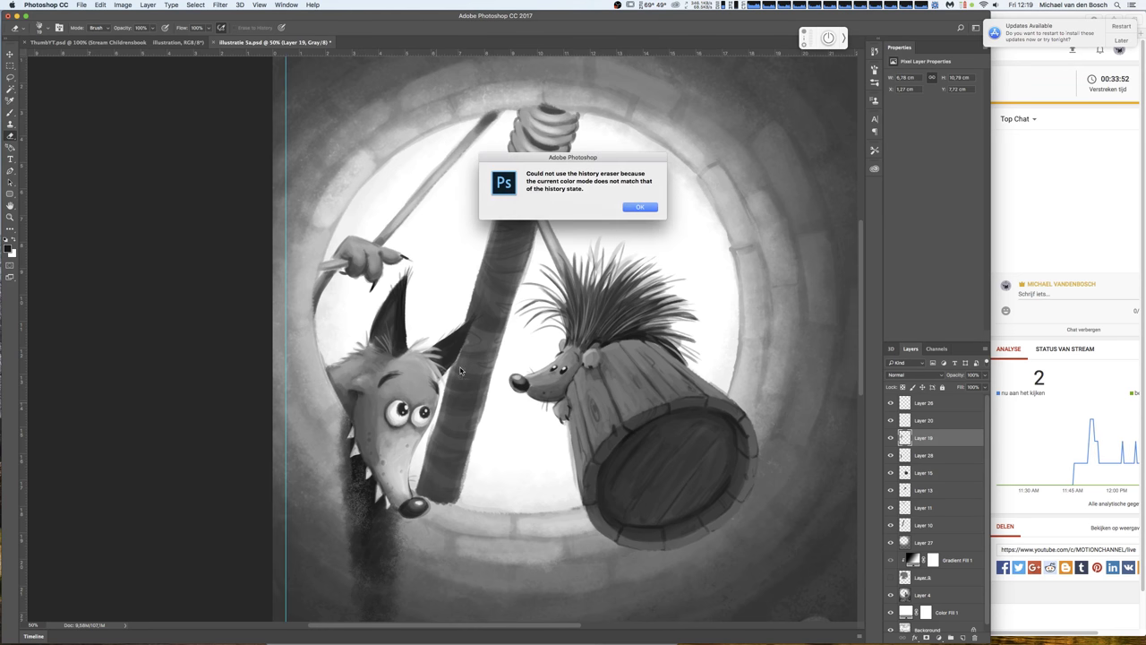
# - Dismiss the colour-mode alert and return to the Brush tool
pyautogui.click(642, 205)
pyautogui.press('b')
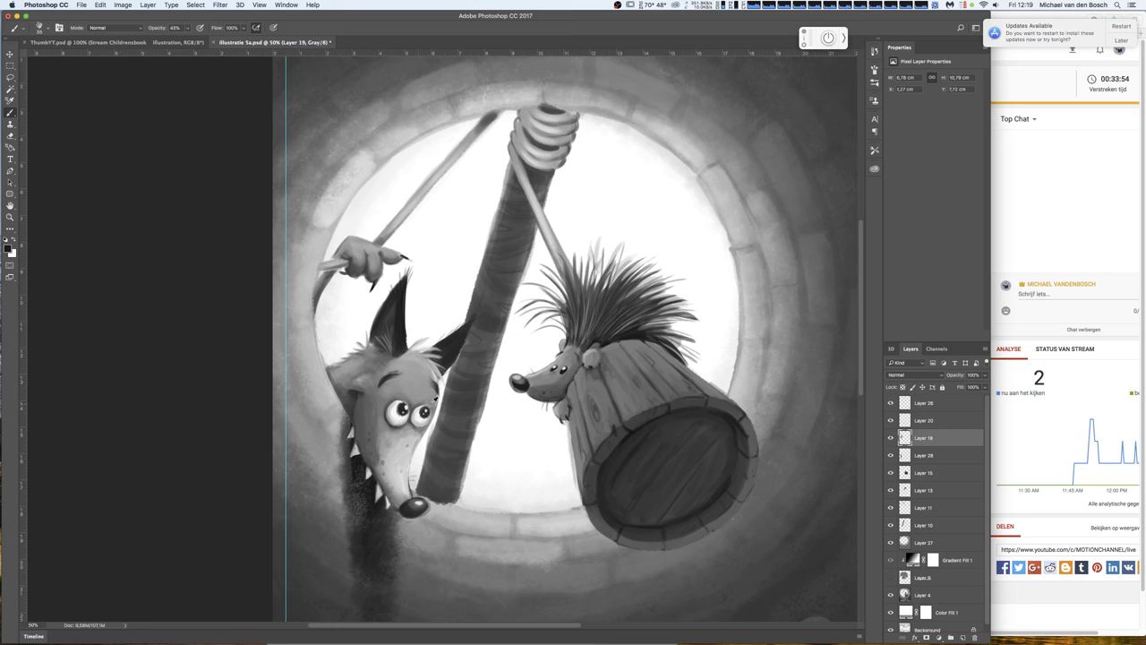
pyautogui.rightClick(423, 401)
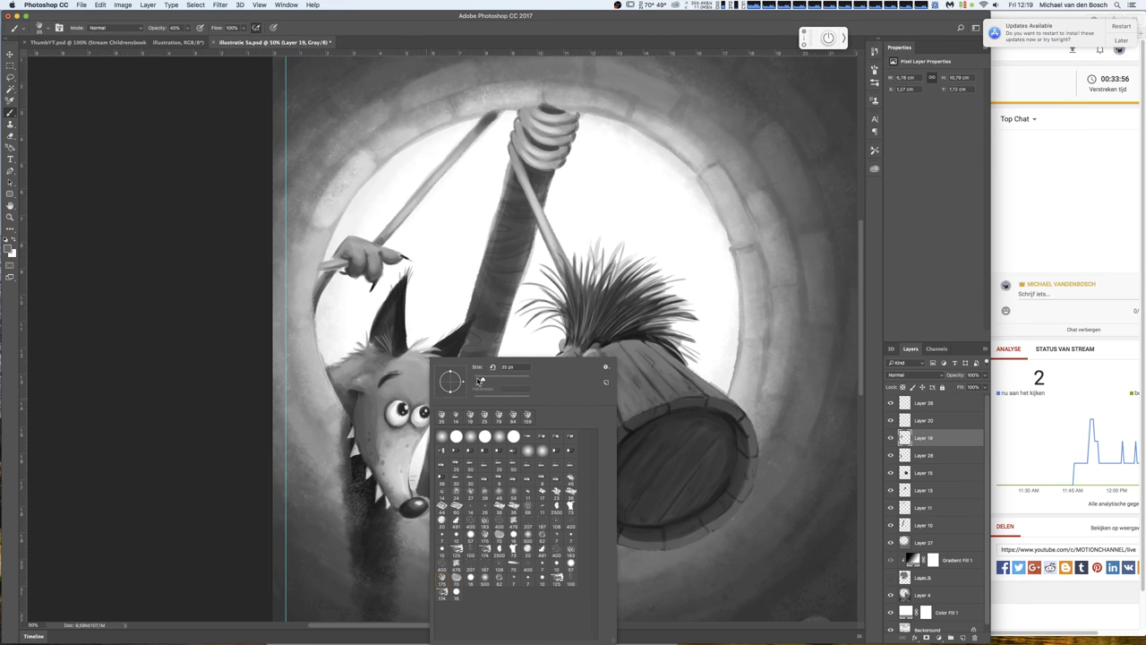
pyautogui.press('Escape')
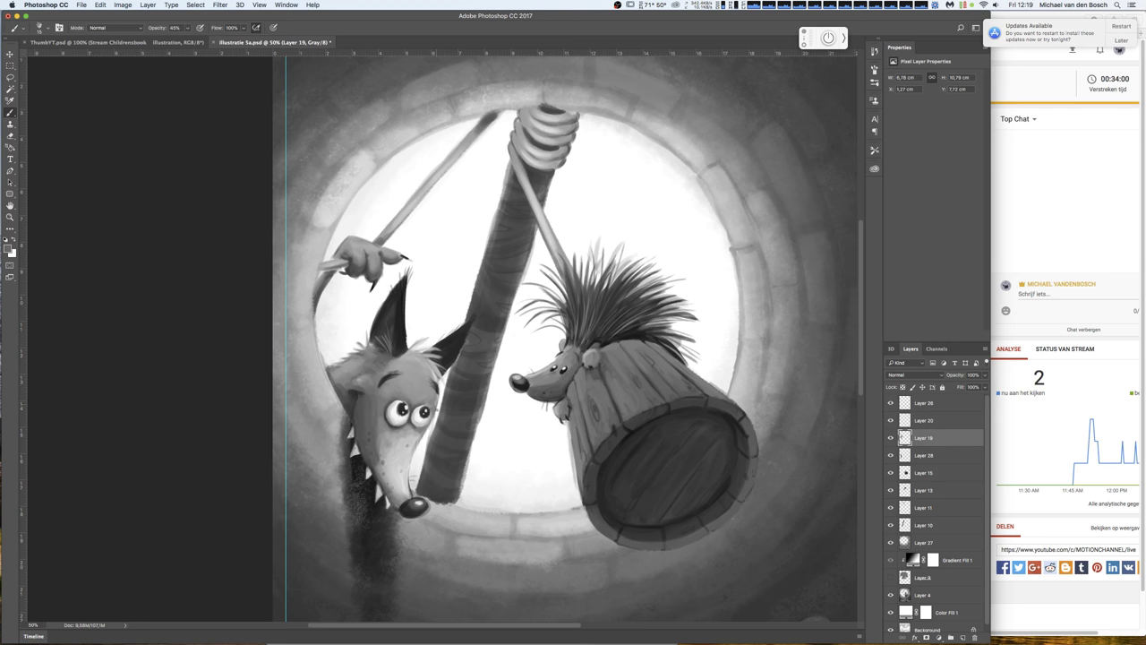
# - Sample darker and lighter greys near the fox's ear and select Layer 11
pyautogui.keyDown('alt'); pyautogui.click(443, 387); pyautogui.keyUp('alt')
pyautogui.keyDown('alt'); pyautogui.click(445, 358); pyautogui.keyUp('alt')
pyautogui.keyDown('alt'); pyautogui.click(432, 349); pyautogui.keyUp('alt')
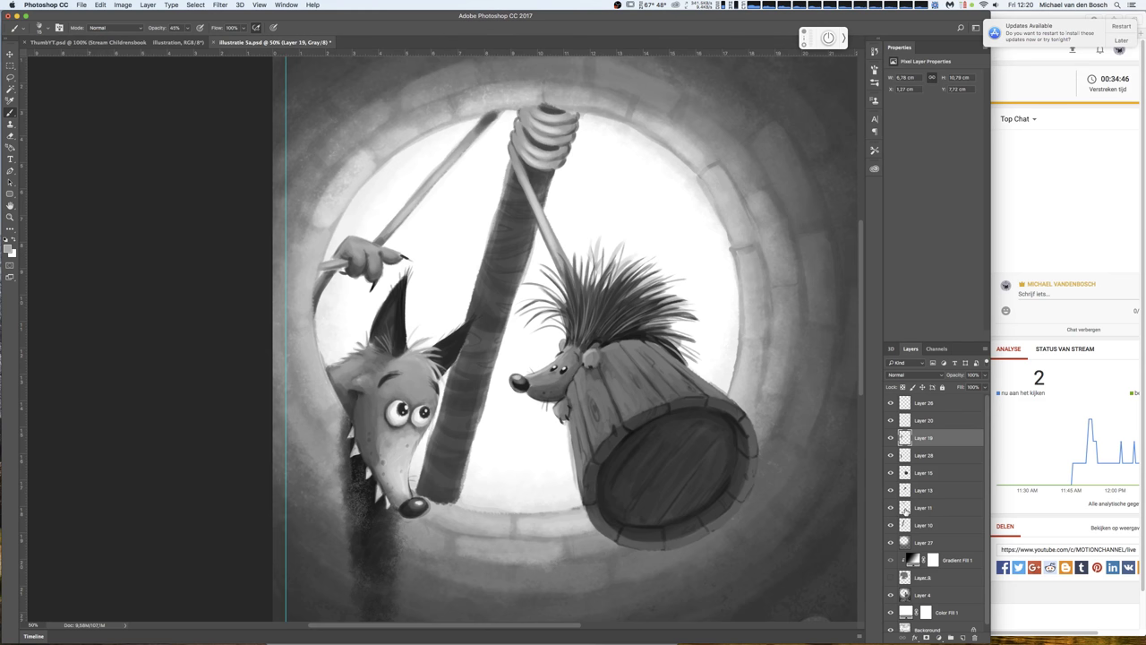
pyautogui.click(925, 506)
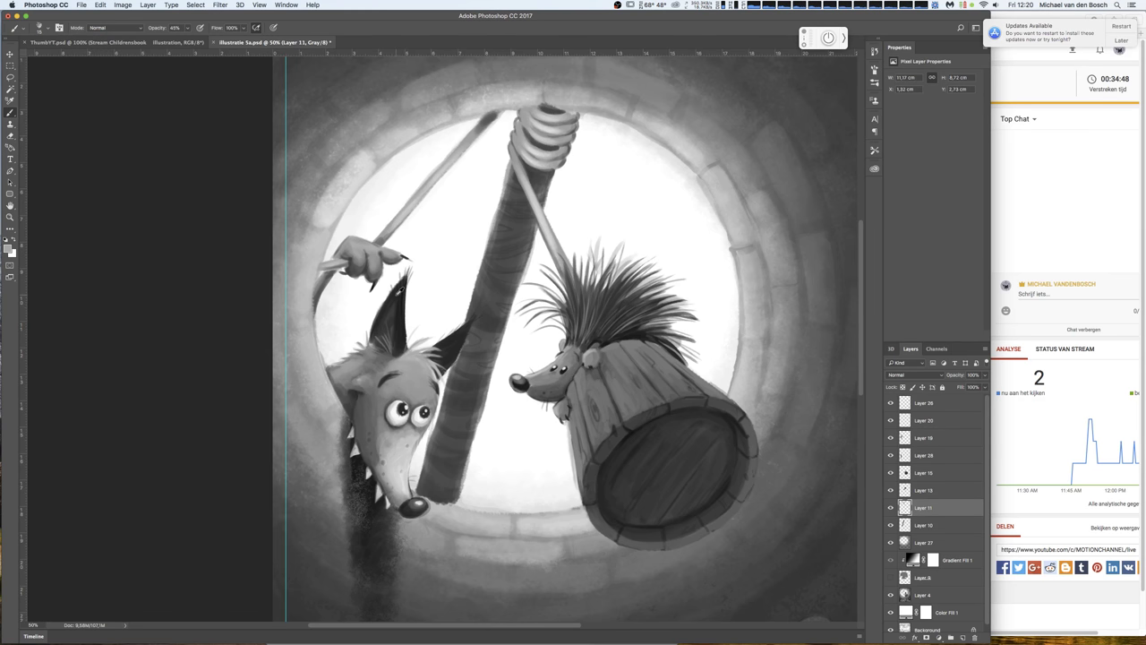
pyautogui.press('d')
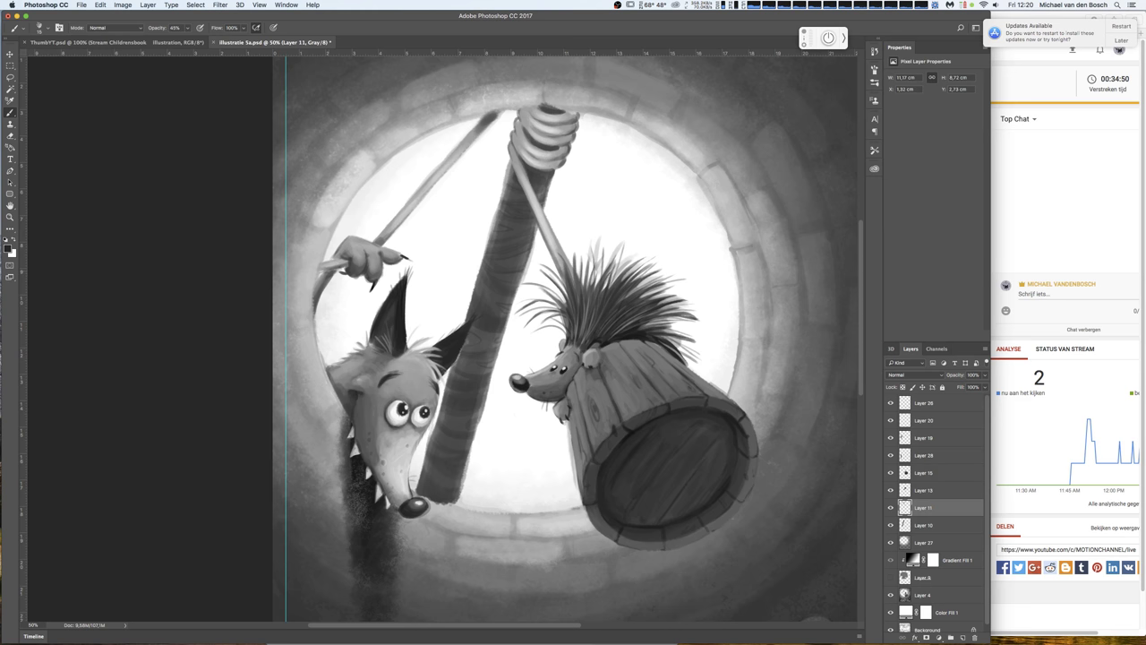
pyautogui.keyDown('alt'); pyautogui.click(362, 263); pyautogui.keyUp('alt')
pyautogui.keyDown('alt'); pyautogui.click(363, 267); pyautogui.keyUp('alt')
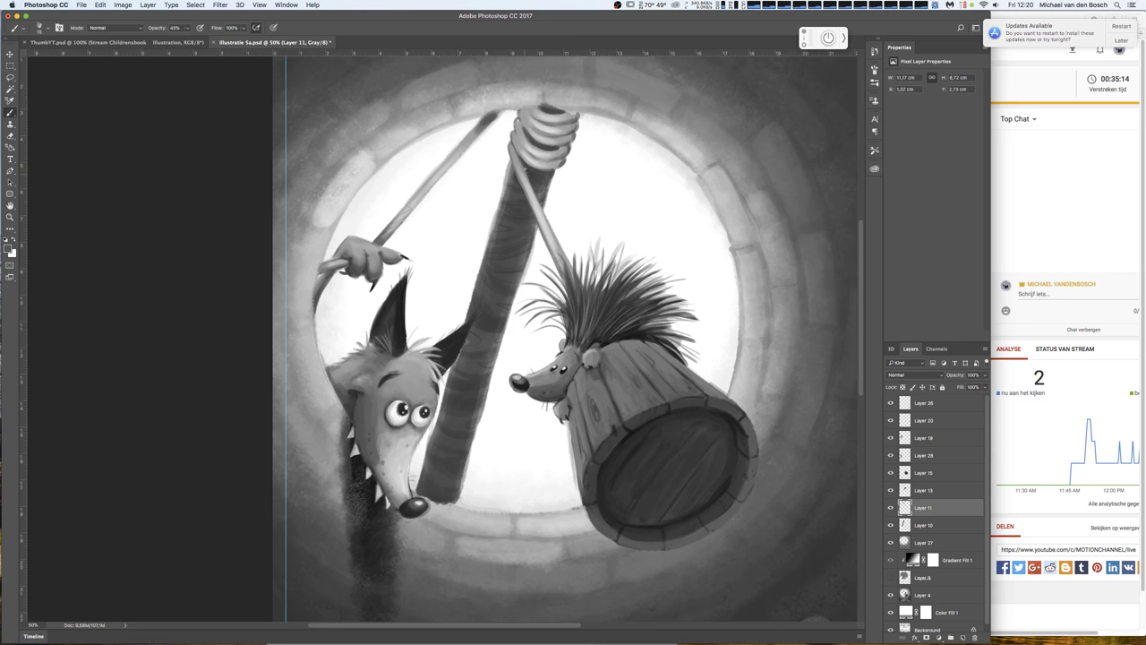
pyautogui.press('e')
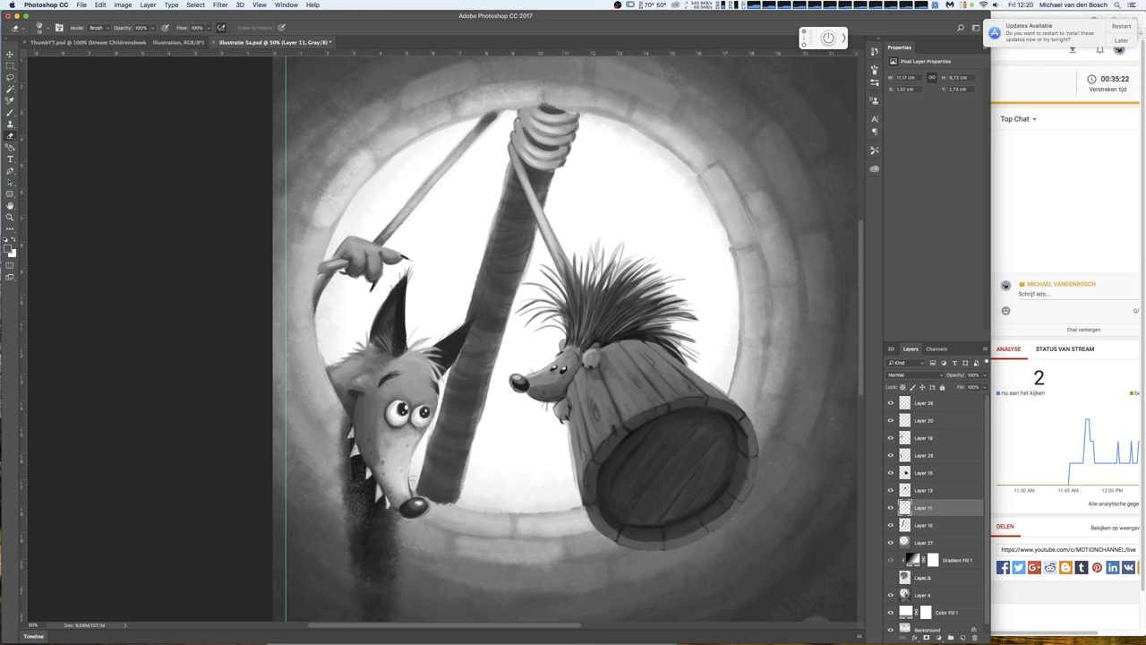
pyautogui.press('b')
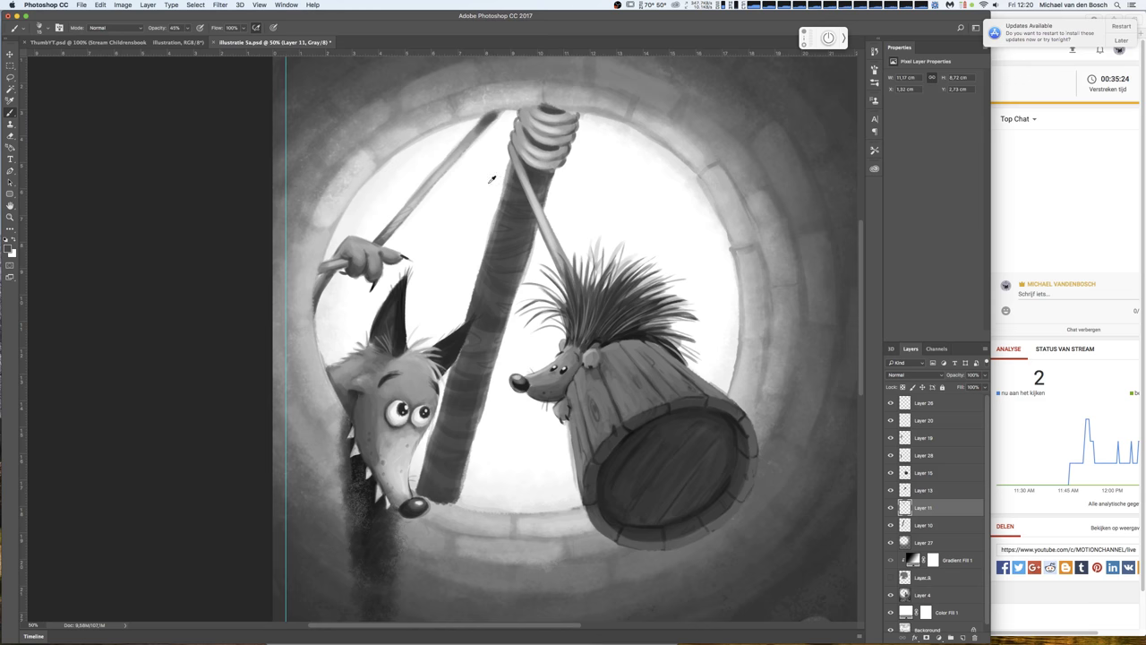
pyautogui.keyDown('alt'); pyautogui.click(399, 307); pyautogui.keyUp('alt')
pyautogui.press('e')
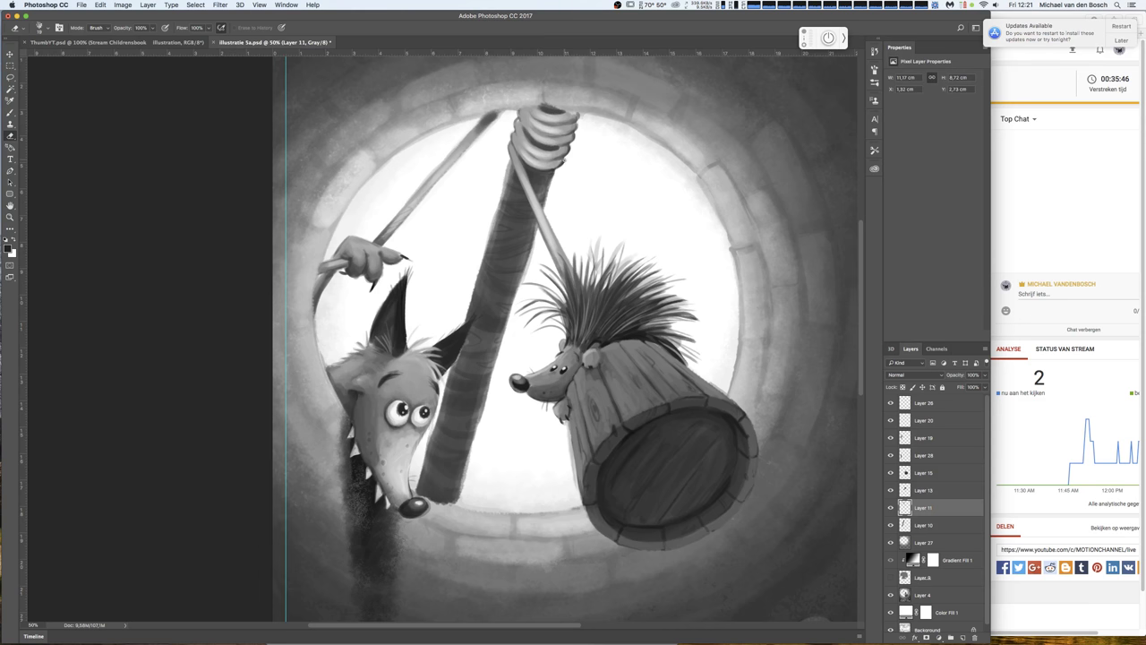
pyautogui.press('b')
pyautogui.keyDown('alt'); pyautogui.click(563, 161); pyautogui.keyUp('alt')
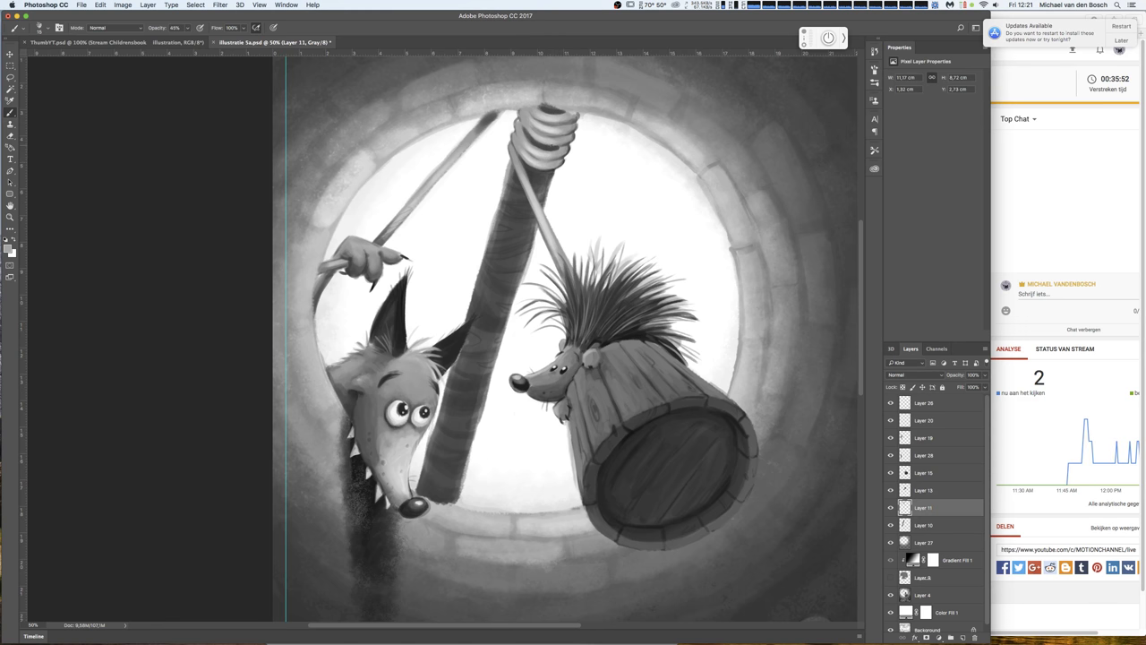
pyautogui.keyDown('alt'); pyautogui.click(554, 131); pyautogui.keyUp('alt')
pyautogui.keyDown('alt'); pyautogui.click(578, 127); pyautogui.keyUp('alt')
pyautogui.keyDown('alt'); pyautogui.click(562, 110); pyautogui.keyUp('alt')
# - Sample several greys at the rope top and paint a dark stroke on top of the coil
pyautogui.keyDown('alt'); pyautogui.click(404, 293); pyautogui.keyUp('alt')
pyautogui.keyDown('alt'); pyautogui.click(544, 133); pyautogui.keyUp('alt')
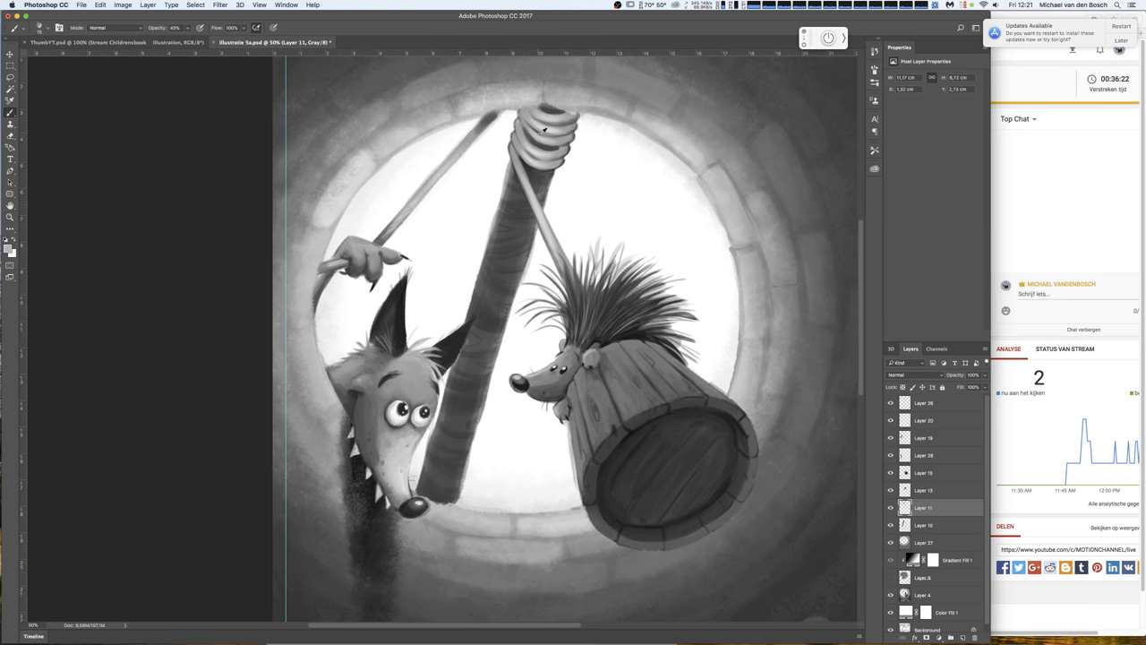
pyautogui.keyDown('alt'); pyautogui.click(530, 158); pyautogui.keyUp('alt')
pyautogui.keyDown('alt'); pyautogui.click(532, 125); pyautogui.keyUp('alt')
pyautogui.keyDown('alt'); pyautogui.click(566, 114); pyautogui.keyUp('alt')
pyautogui.keyDown('alt'); pyautogui.click(568, 108); pyautogui.keyUp('alt')
pyautogui.keyDown('alt'); pyautogui.click(549, 109); pyautogui.keyUp('alt')
pyautogui.moveTo(551, 108); pyautogui.dragTo(564, 107)
# - Erase part of that stroke, dismiss the alert, then darken the coil top and upper stick and zoom out
pyautogui.press('e')
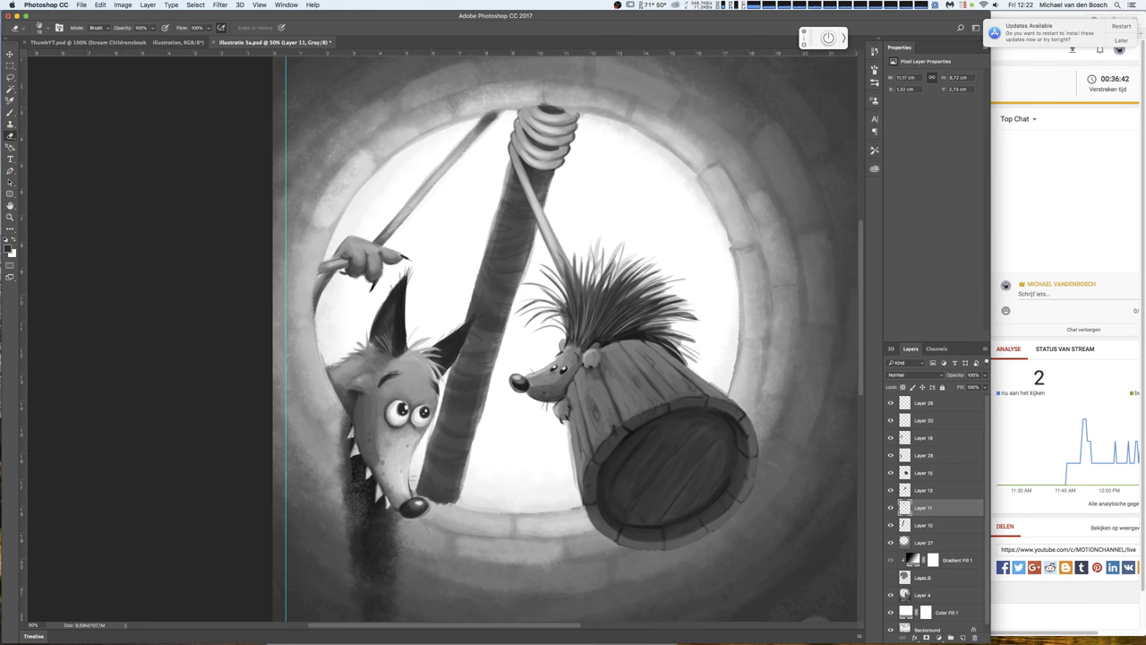
pyautogui.moveTo(542, 105); pyautogui.dragTo(564, 106)
pyautogui.click(557, 139)
pyautogui.press('Return')
pyautogui.press('b')
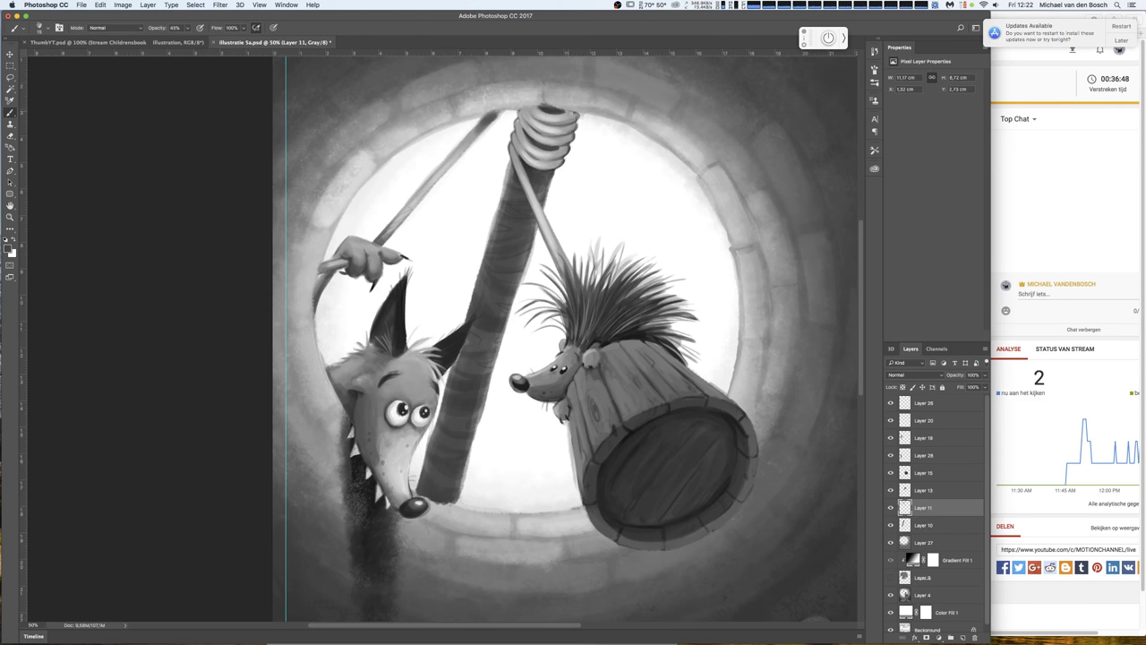
pyautogui.moveTo(566, 114); pyautogui.dragTo(579, 113)
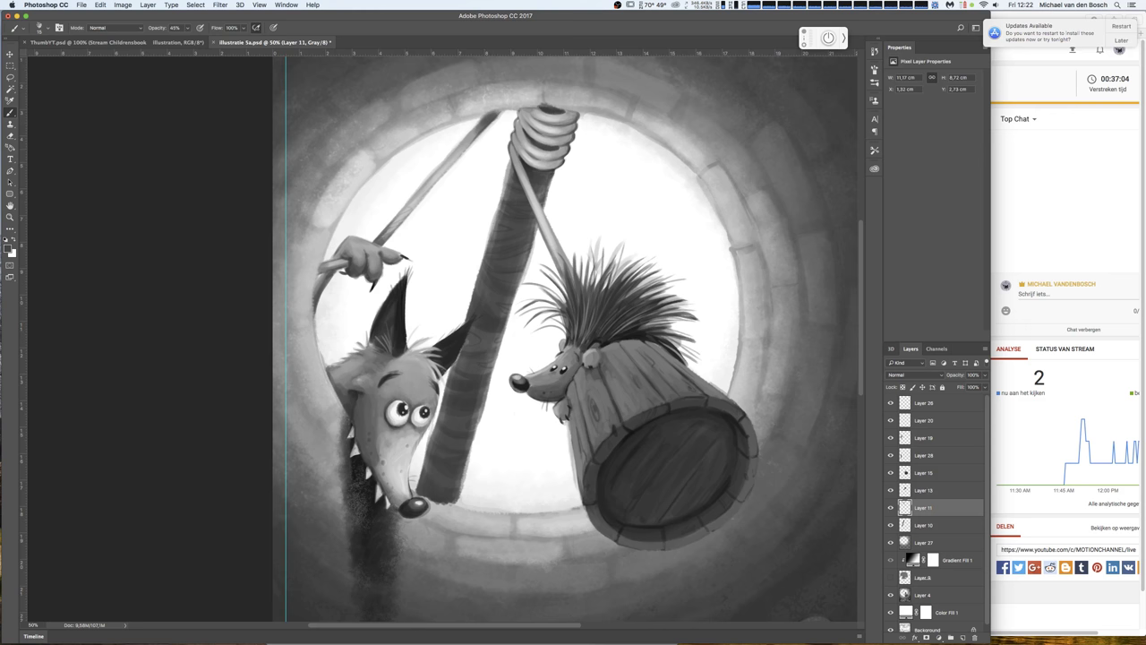
pyautogui.moveTo(464, 140); pyautogui.dragTo(485, 117)
pyautogui.press('super+minus')
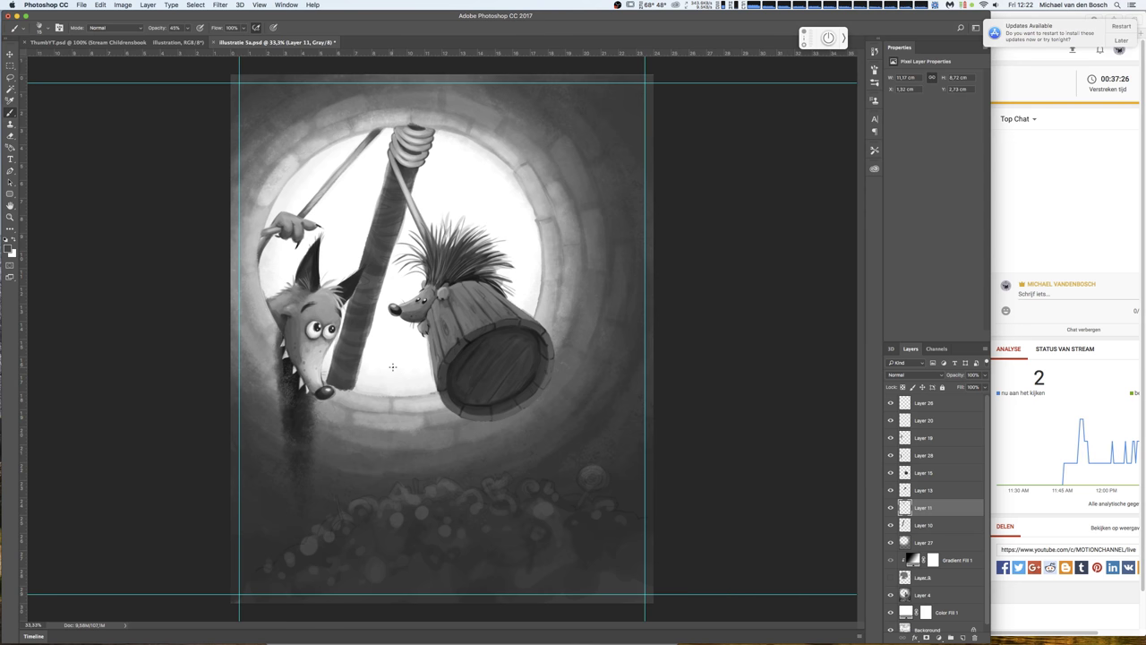
pyautogui.click(891, 542)
pyautogui.click(890, 541)
pyautogui.click(927, 542)
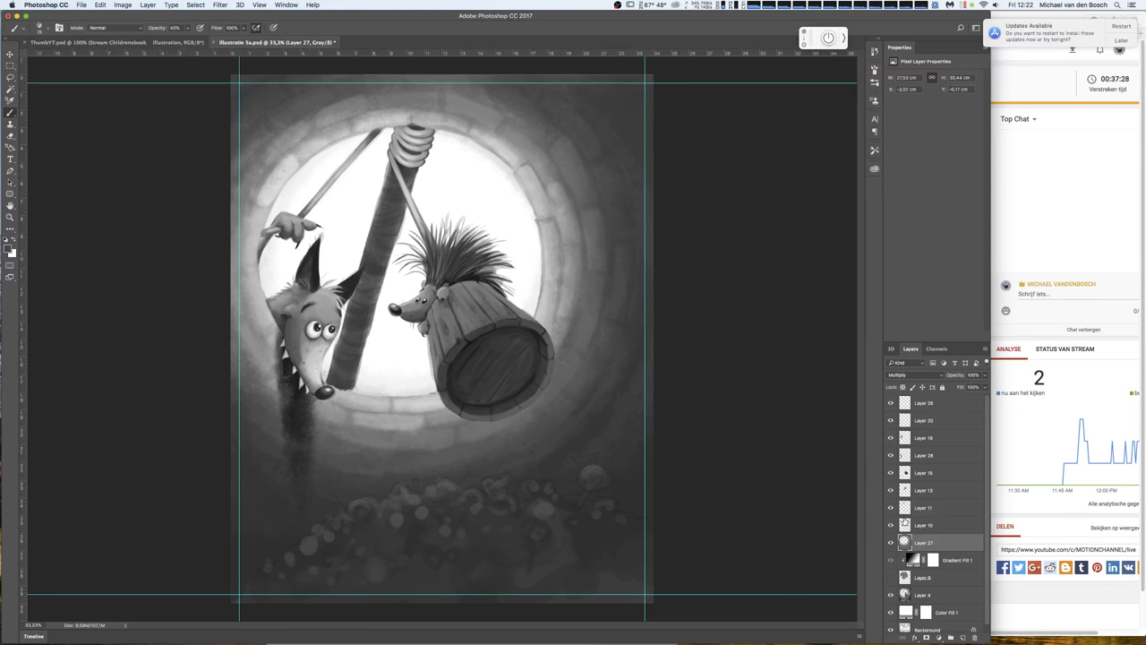
pyautogui.press('e')
pyautogui.rightClick(318, 175)
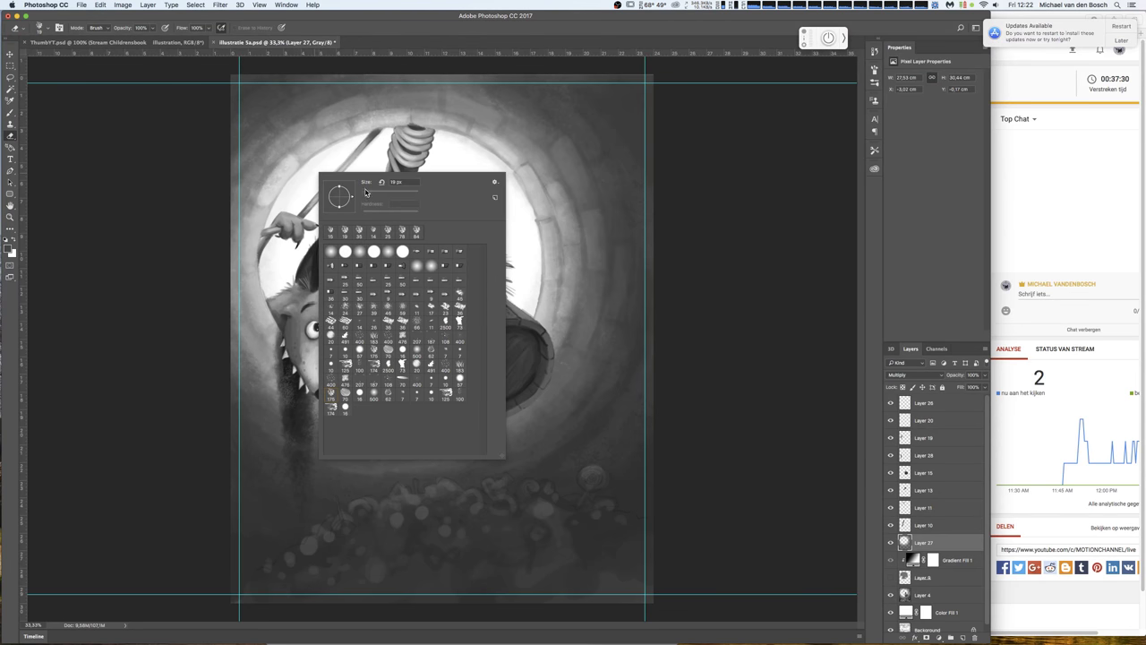
pyautogui.click(304, 188)
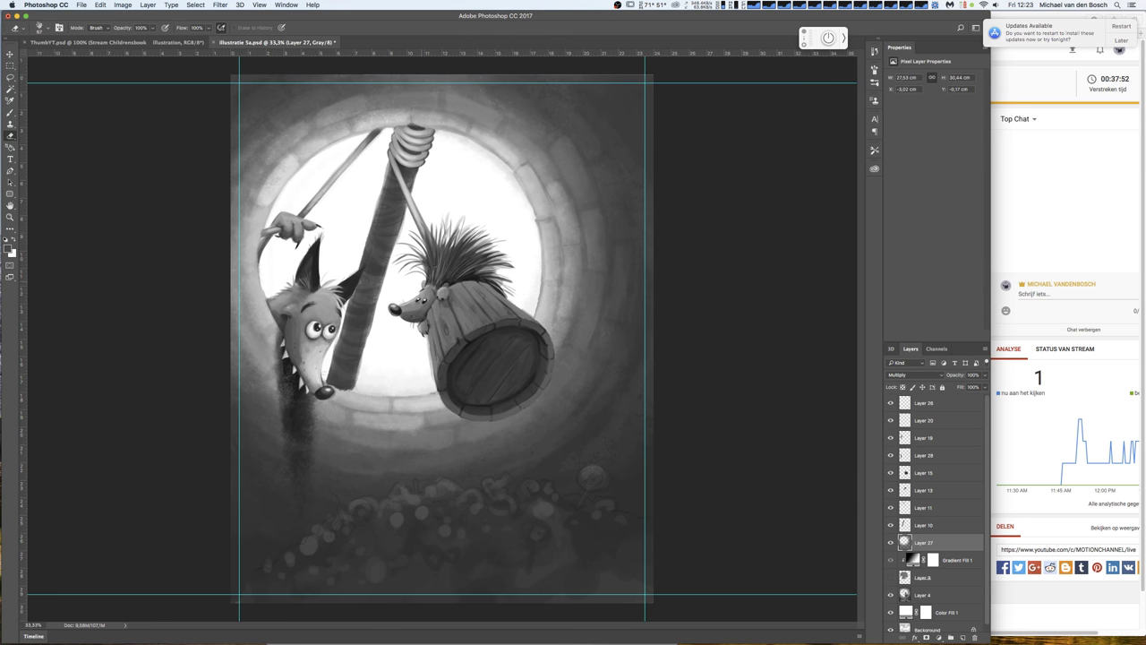
pyautogui.rightClick(447, 206)
pyautogui.press('Return')
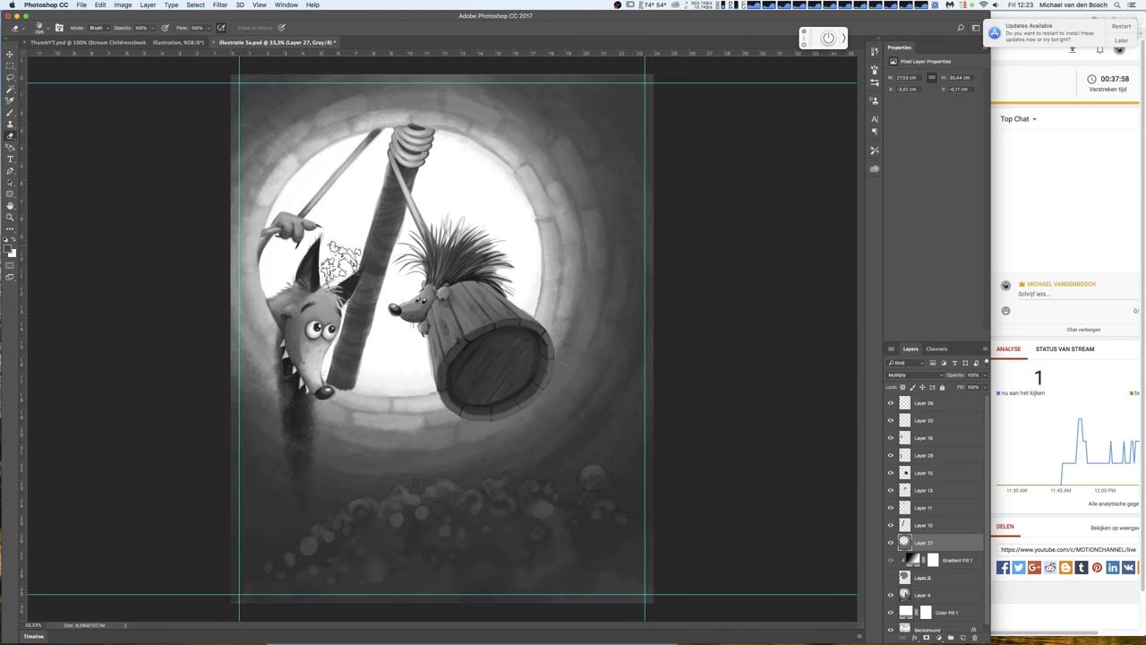
pyautogui.rightClick(452, 269)
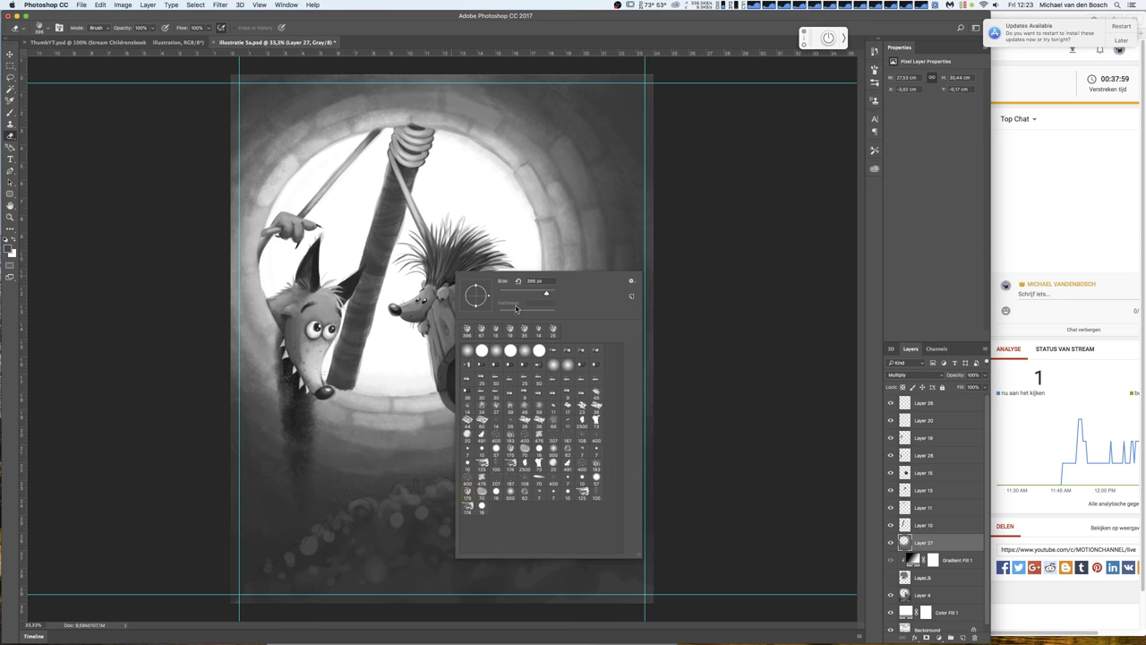
pyautogui.click(524, 240)
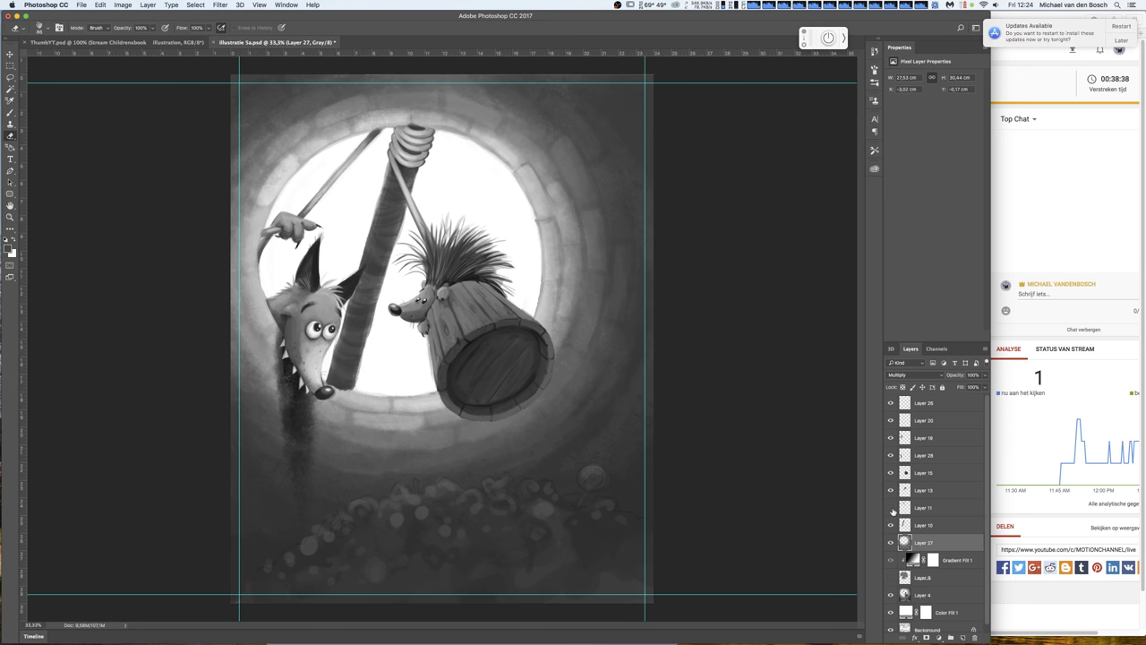
pyautogui.click(928, 507)
# - On a new layer above Layer 11, add dark marks on the stick and darken the thin rope above the hedgehog
pyautogui.click(962, 637)
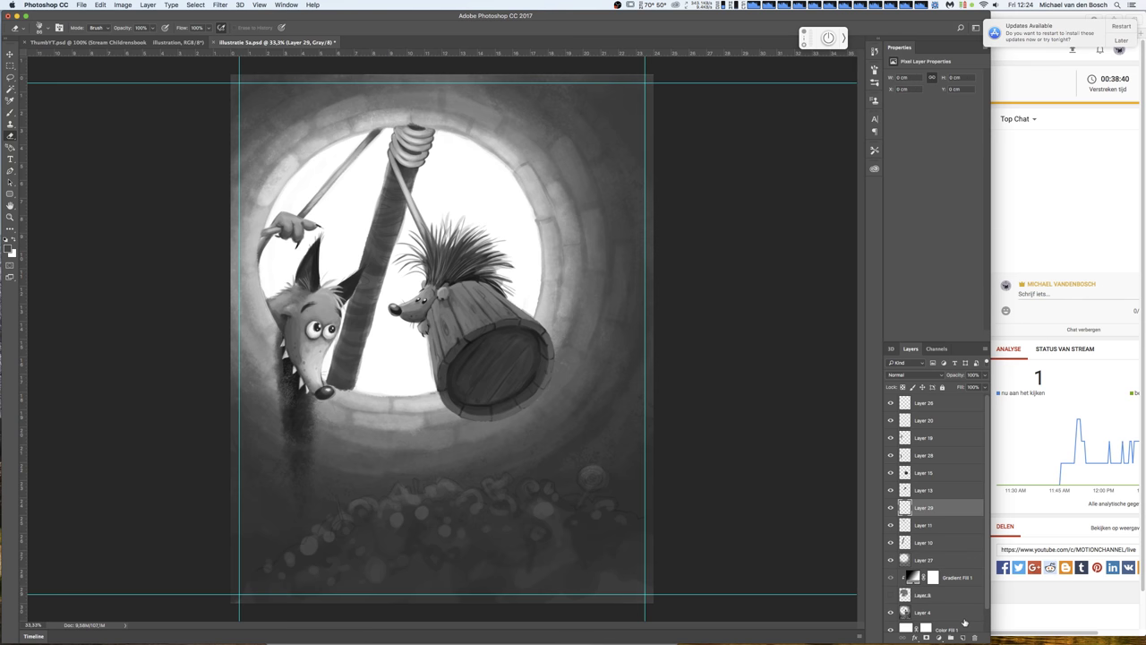
pyautogui.press('b')
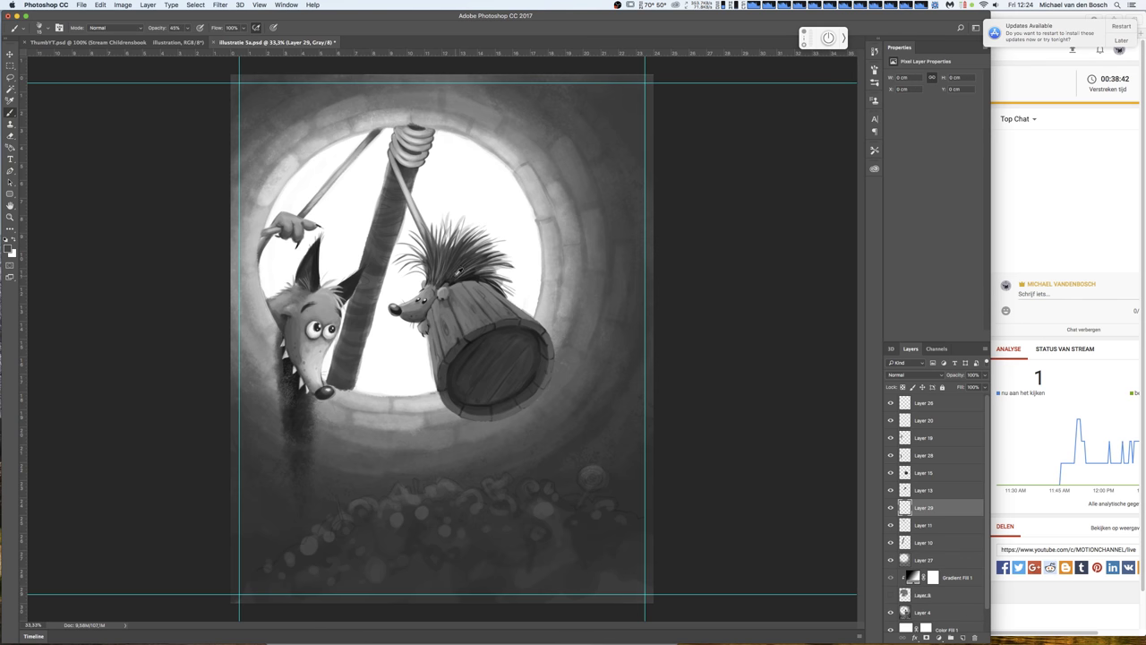
pyautogui.scroll(1, 454, 273)
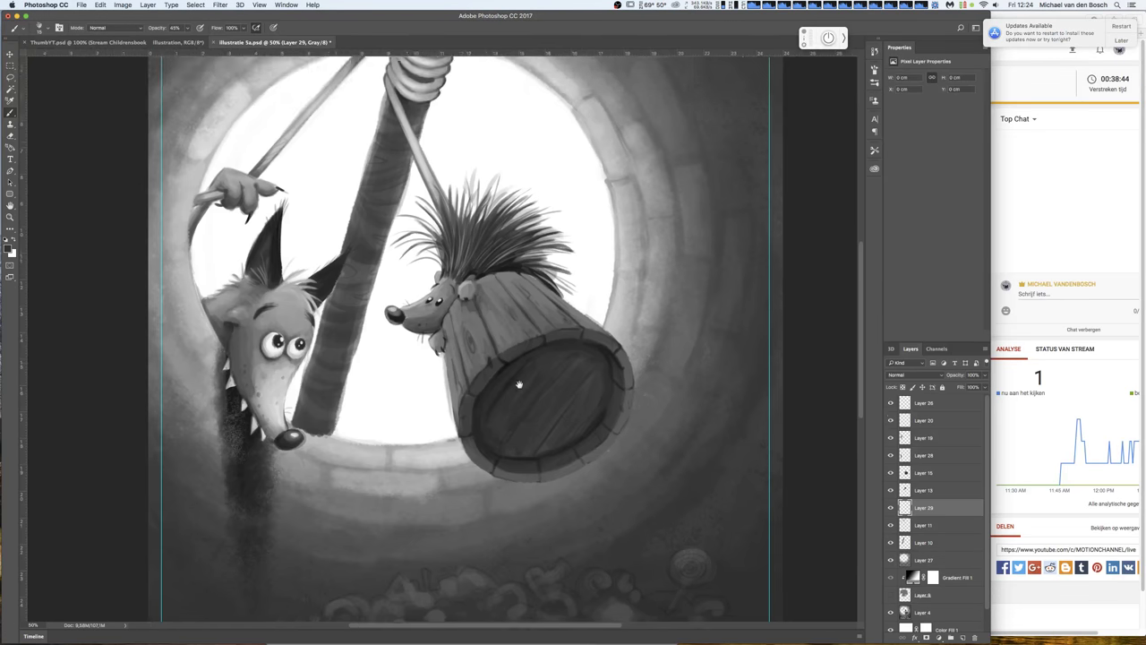
pyautogui.moveTo(457, 394); pyautogui.dragTo(642, 460)
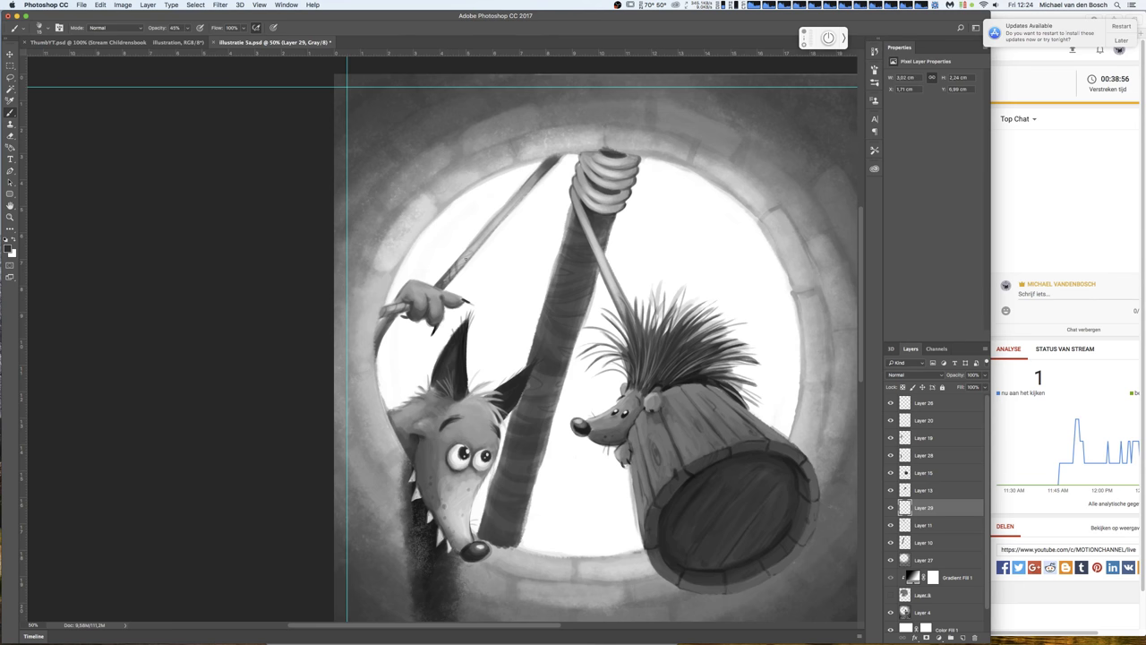
pyautogui.moveTo(464, 260); pyautogui.dragTo(550, 172)
pyautogui.moveTo(615, 296); pyautogui.dragTo(595, 244)
# - Darken the rope below and beside the coil and the coil top, then hide the barrel layer to check
pyautogui.moveTo(587, 231); pyautogui.dragTo(575, 196)
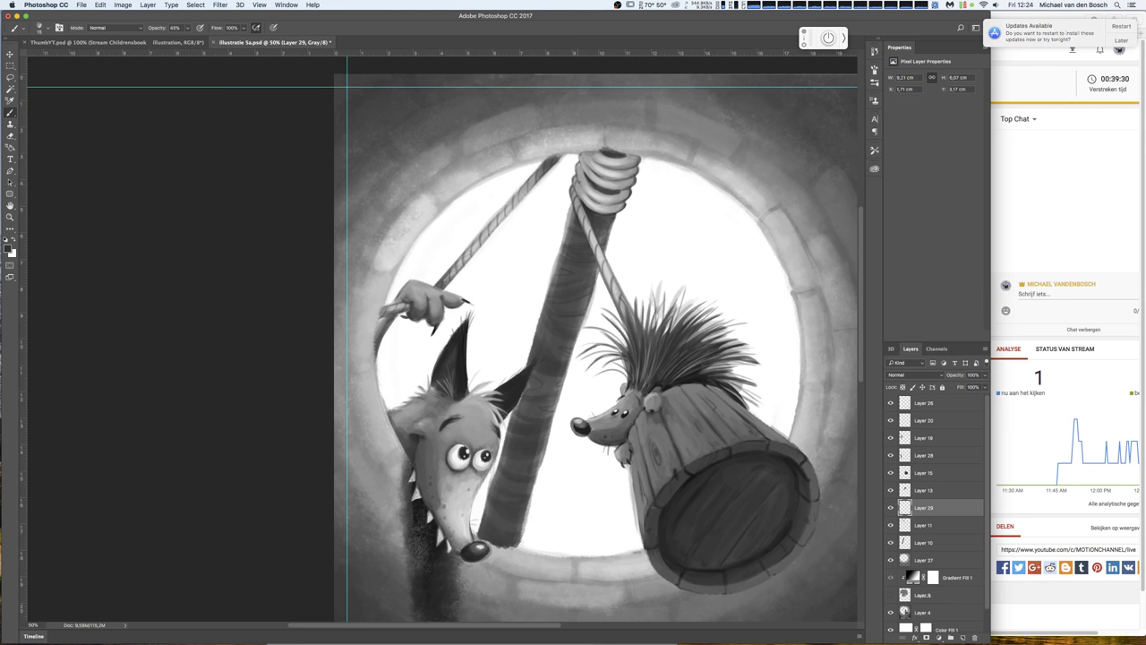
pyautogui.moveTo(584, 194); pyautogui.dragTo(599, 209)
pyautogui.moveTo(592, 192); pyautogui.dragTo(608, 202)
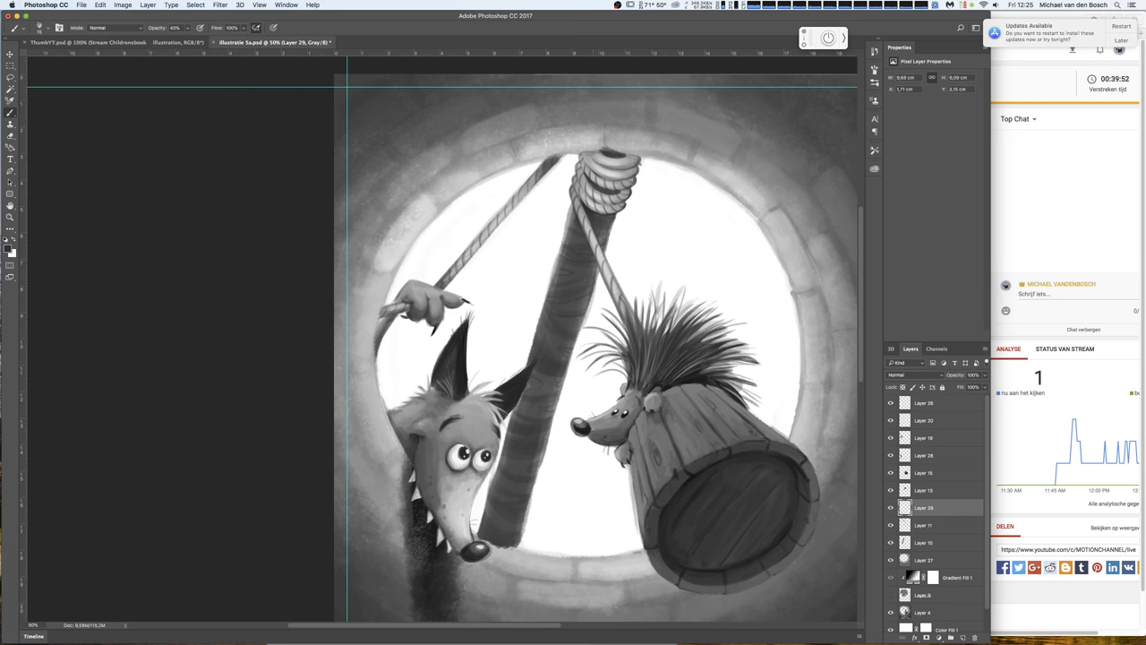
pyautogui.moveTo(585, 154); pyautogui.dragTo(591, 165)
pyautogui.moveTo(601, 154); pyautogui.dragTo(601, 164)
pyautogui.click(620, 164)
pyautogui.click(891, 472)
pyautogui.click(891, 473)
pyautogui.click(891, 473)
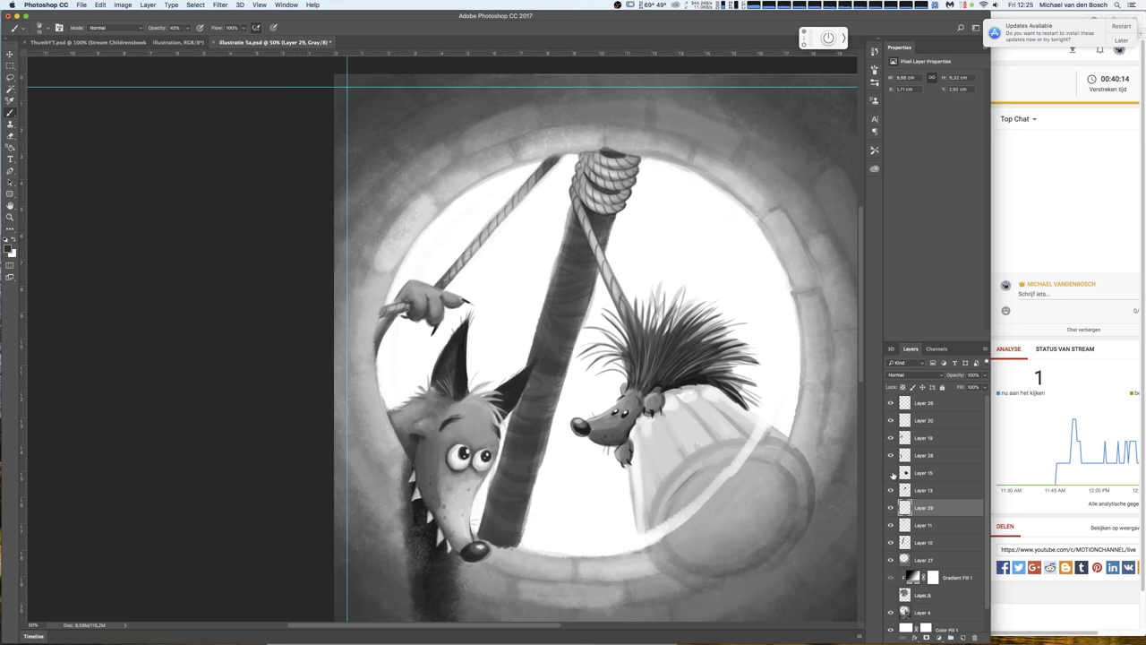
pyautogui.click(891, 473)
pyautogui.click(937, 473)
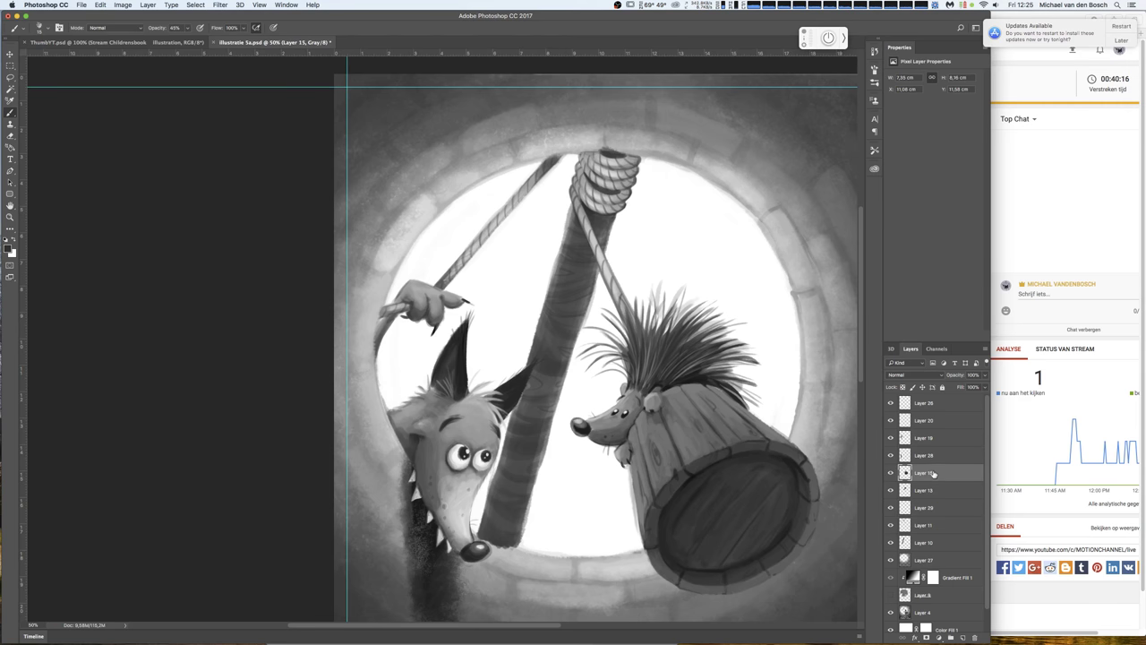
pyautogui.press('e')
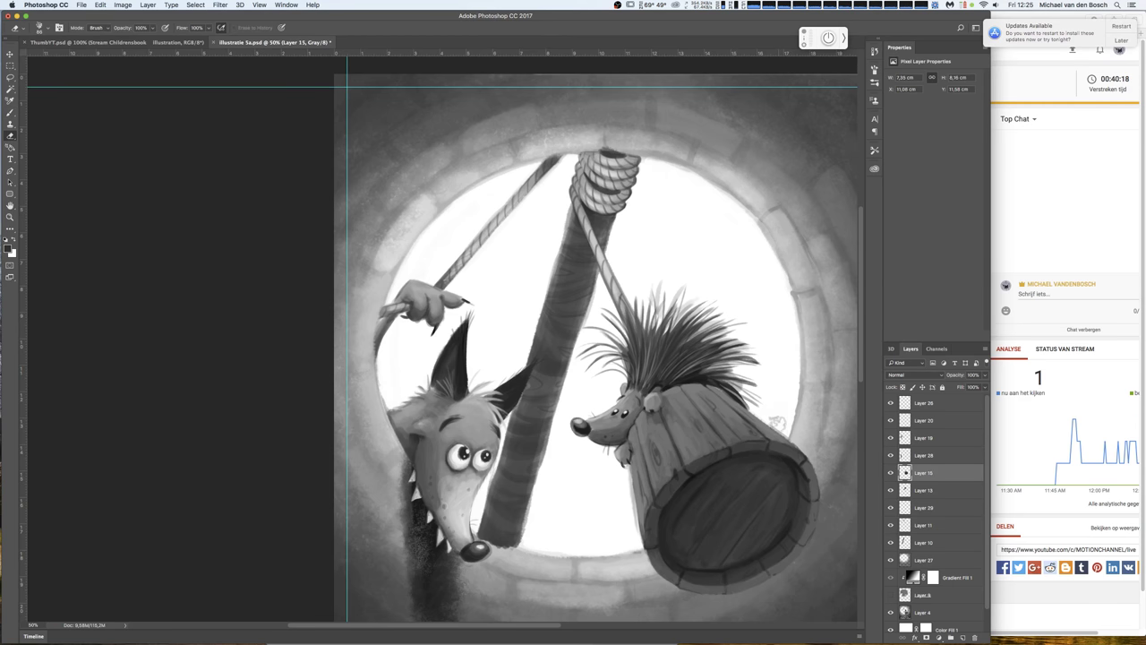
pyautogui.hotkey('ctrl', 'z')
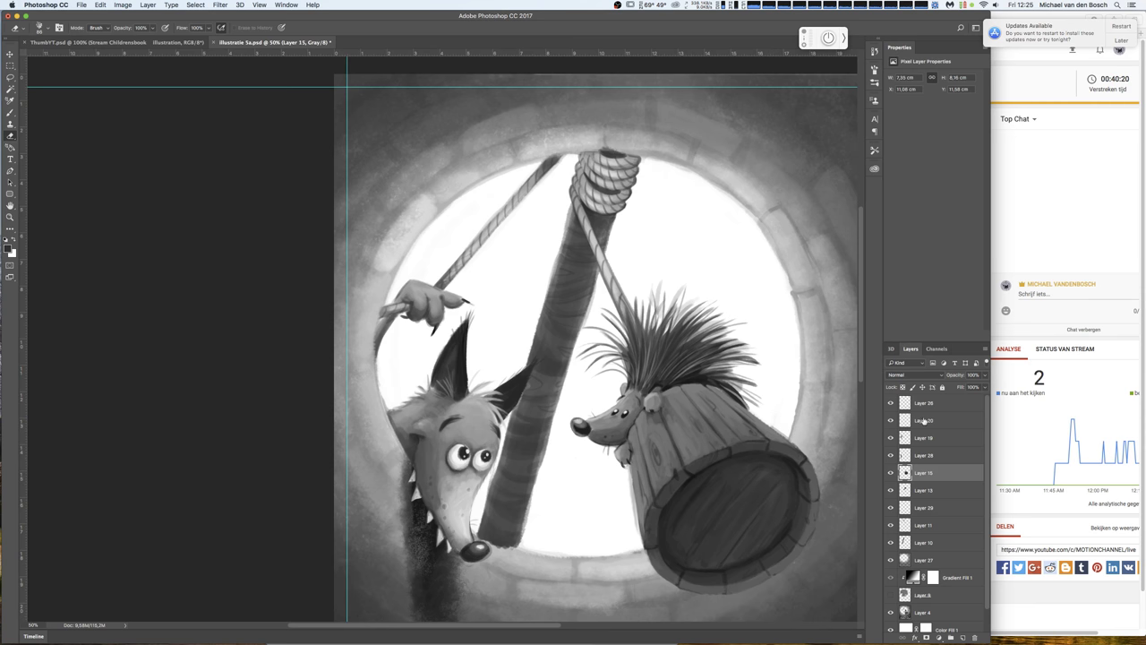
pyautogui.click(891, 455)
pyautogui.click(891, 456)
pyautogui.click(891, 612)
pyautogui.click(891, 613)
pyautogui.click(931, 608)
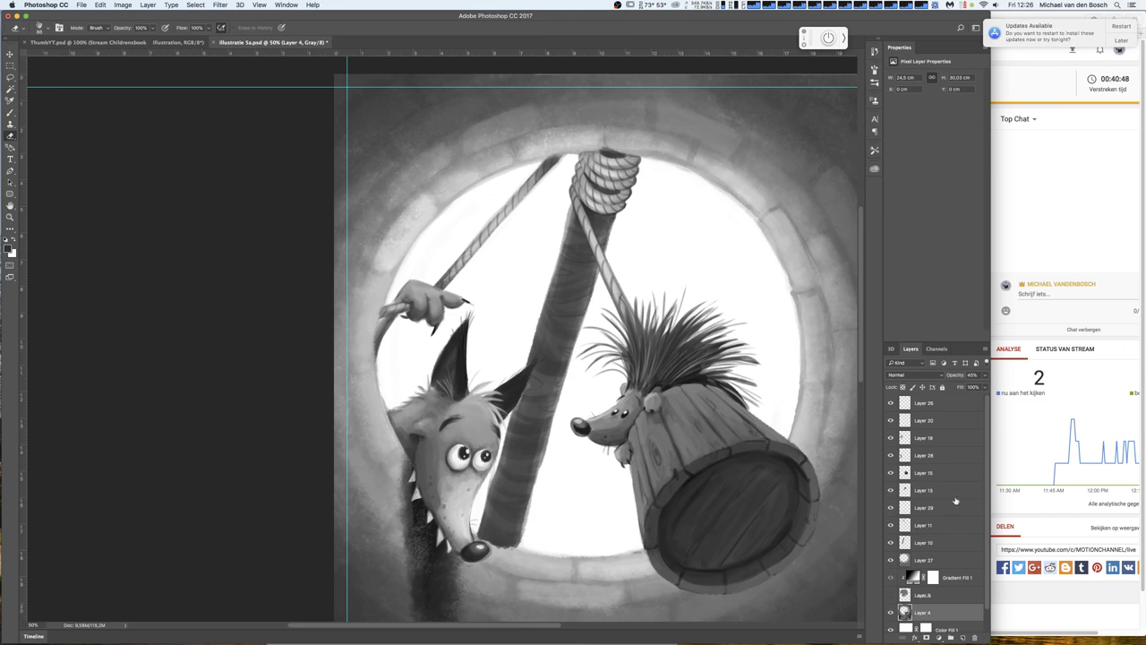
pyautogui.click(890, 490)
# - Show and select hedgehog Layer 13, pick a small brush size, and set brush opacity to 100%
pyautogui.click(890, 490)
pyautogui.click(922, 489)
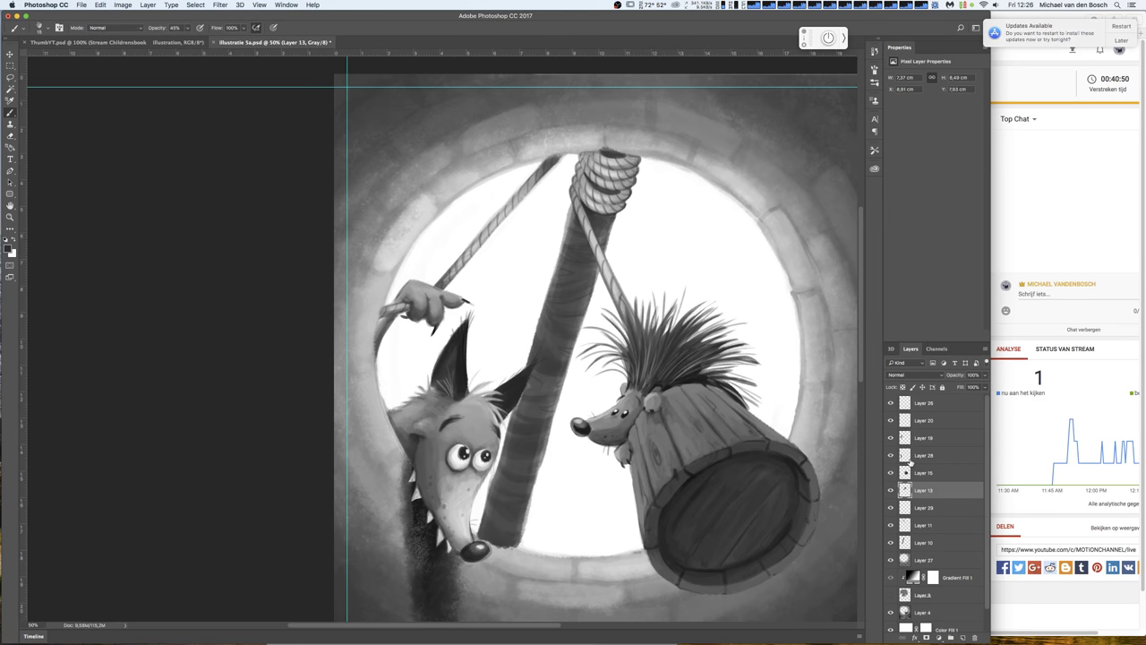
pyautogui.rightClick(665, 385)
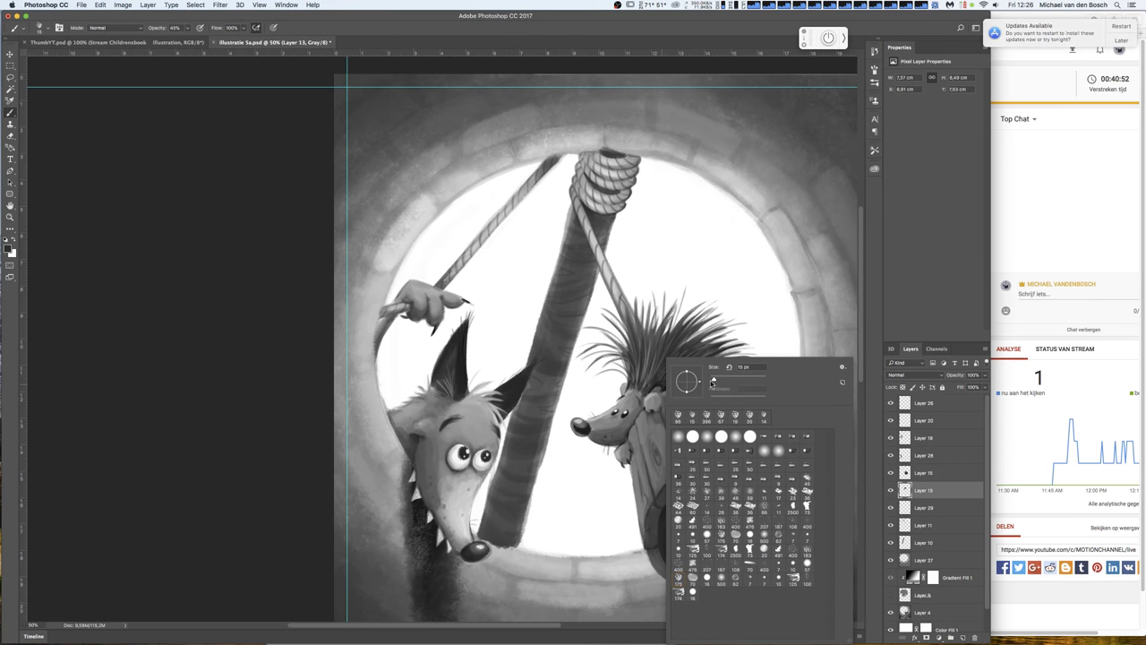
pyautogui.press('Escape')
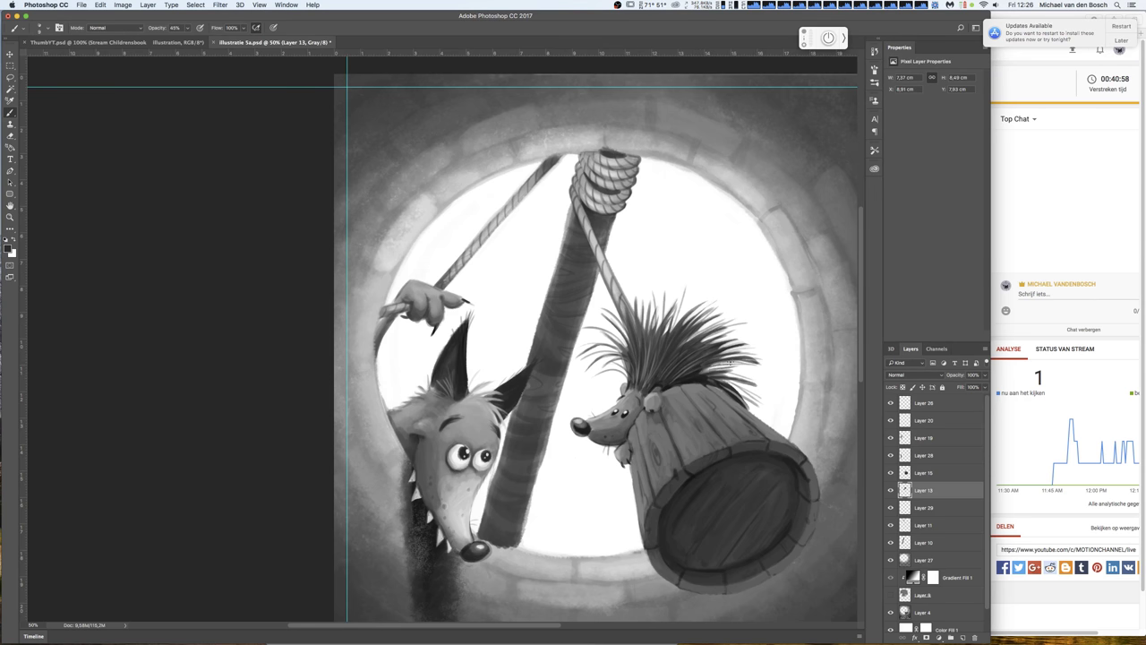
pyautogui.rightClick(719, 363)
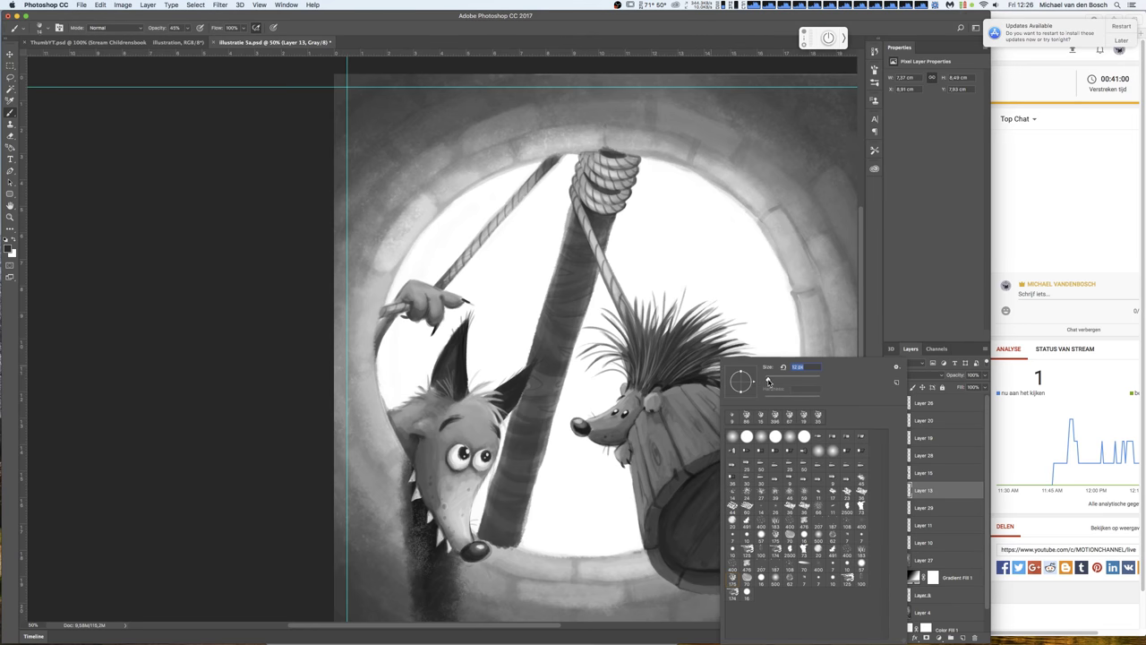
pyautogui.press('Escape')
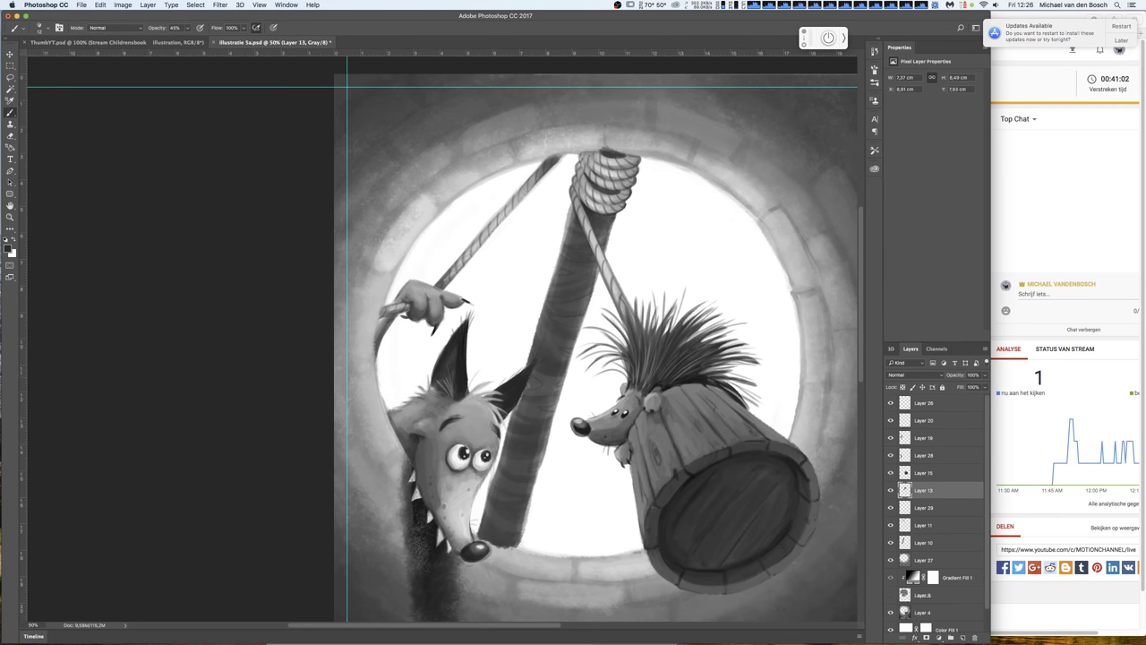
pyautogui.rightClick(720, 367)
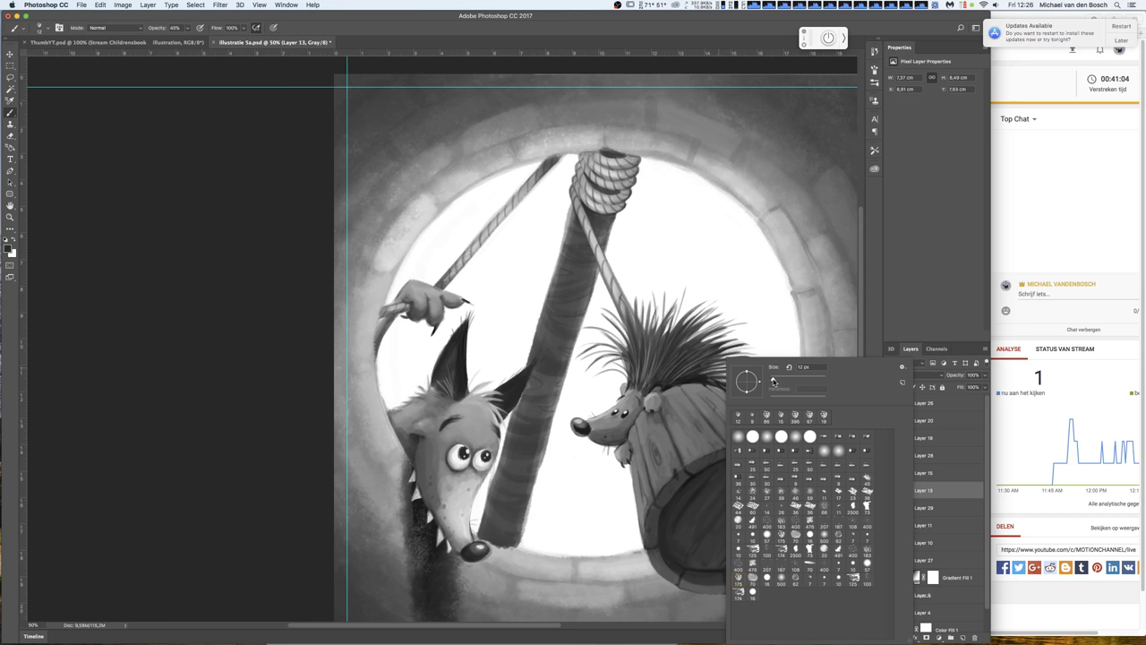
pyautogui.press('Escape')
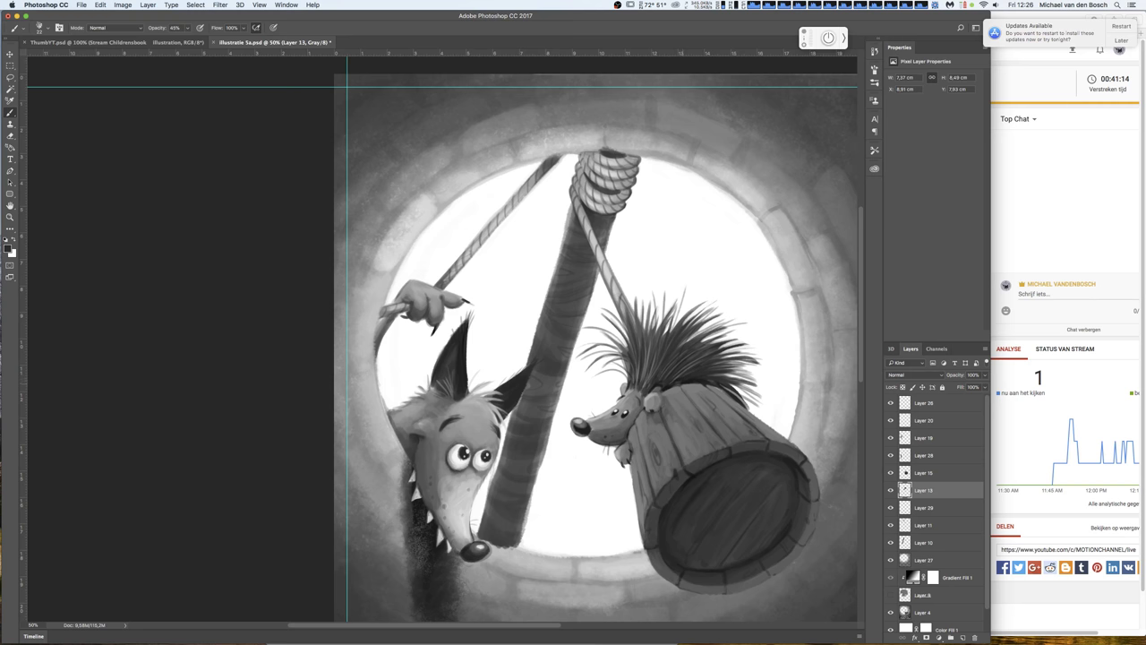
pyautogui.rightClick(759, 328)
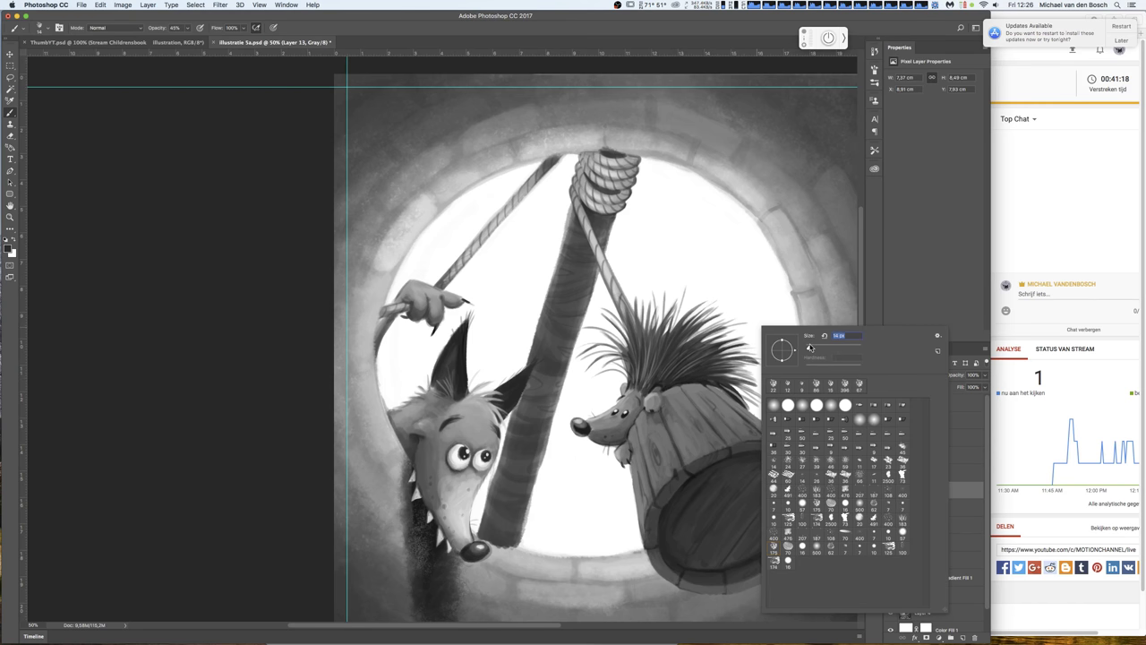
pyautogui.press('Escape')
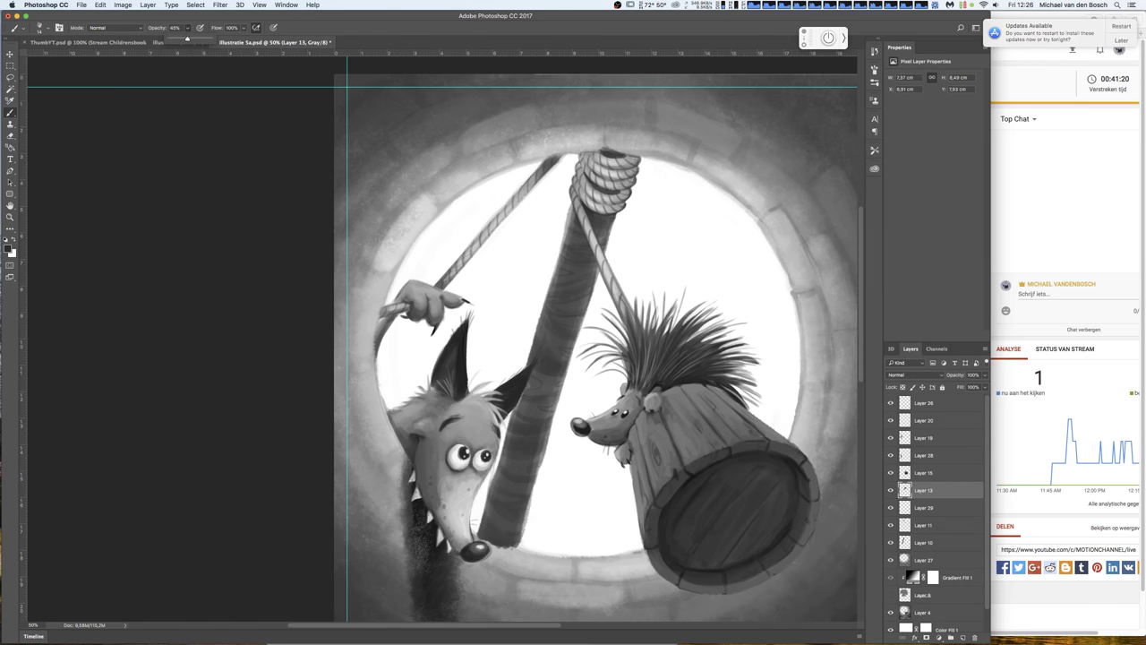
pyautogui.press('0')
pyautogui.click(708, 278)
# - Paint dark quill strokes across the hedgehog's central, left and right spikes
pyautogui.moveTo(673, 328); pyautogui.dragTo(670, 278)
pyautogui.moveTo(664, 323)
pyautogui.mouseDown()
pyautogui.moveTo(661, 289)
pyautogui.moveTo(645, 301)
pyautogui.mouseUp()
pyautogui.moveTo(623, 342); pyautogui.dragTo(587, 335)
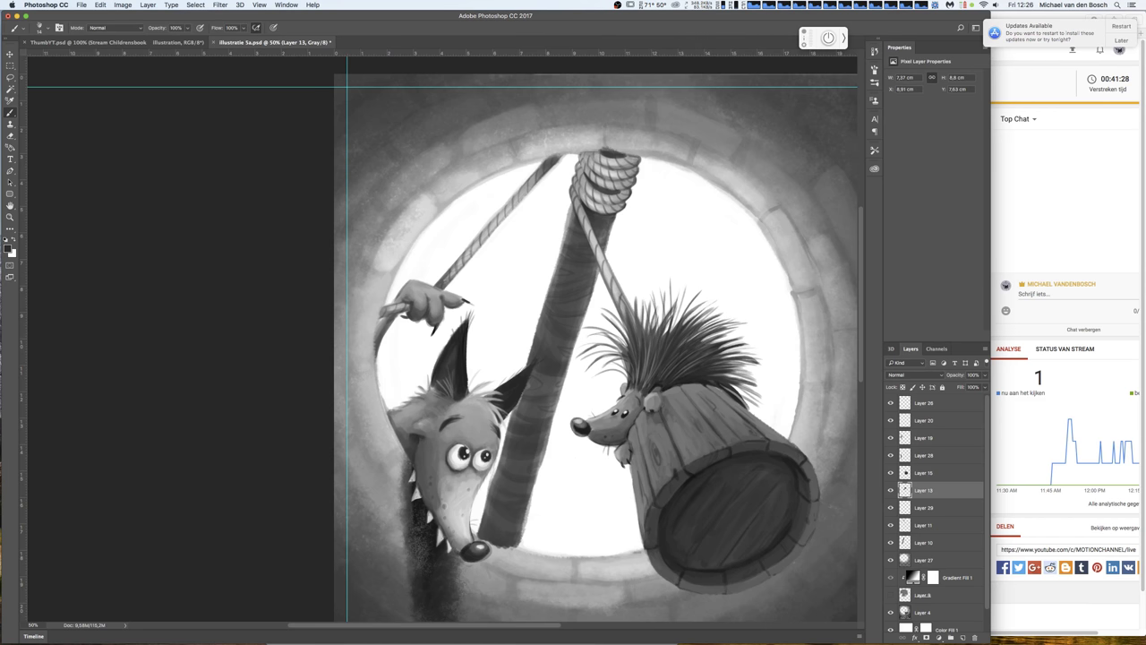
pyautogui.moveTo(702, 344)
pyautogui.mouseDown()
pyautogui.moveTo(747, 330)
pyautogui.moveTo(772, 388)
pyautogui.mouseUp()
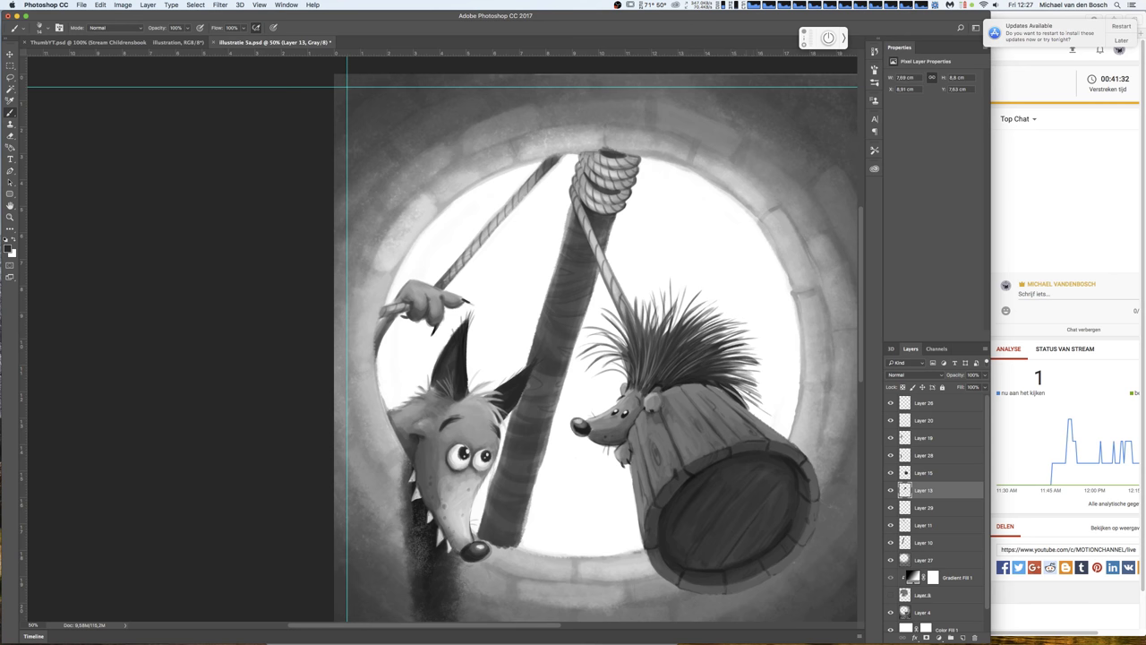
pyautogui.moveTo(624, 385); pyautogui.dragTo(597, 375)
# - Switch to white and paint bright quill highlights on the central spikes
pyautogui.press('x')
pyautogui.moveTo(636, 371)
pyautogui.mouseDown()
pyautogui.moveTo(632, 342)
pyautogui.moveTo(644, 351)
pyautogui.moveTo(648, 337)
pyautogui.mouseUp()
pyautogui.moveTo(653, 380); pyautogui.dragTo(668, 313)
pyautogui.moveTo(664, 365); pyautogui.dragTo(677, 331)
pyautogui.keyDown('alt'); pyautogui.click(492, 428); pyautogui.keyUp('alt')
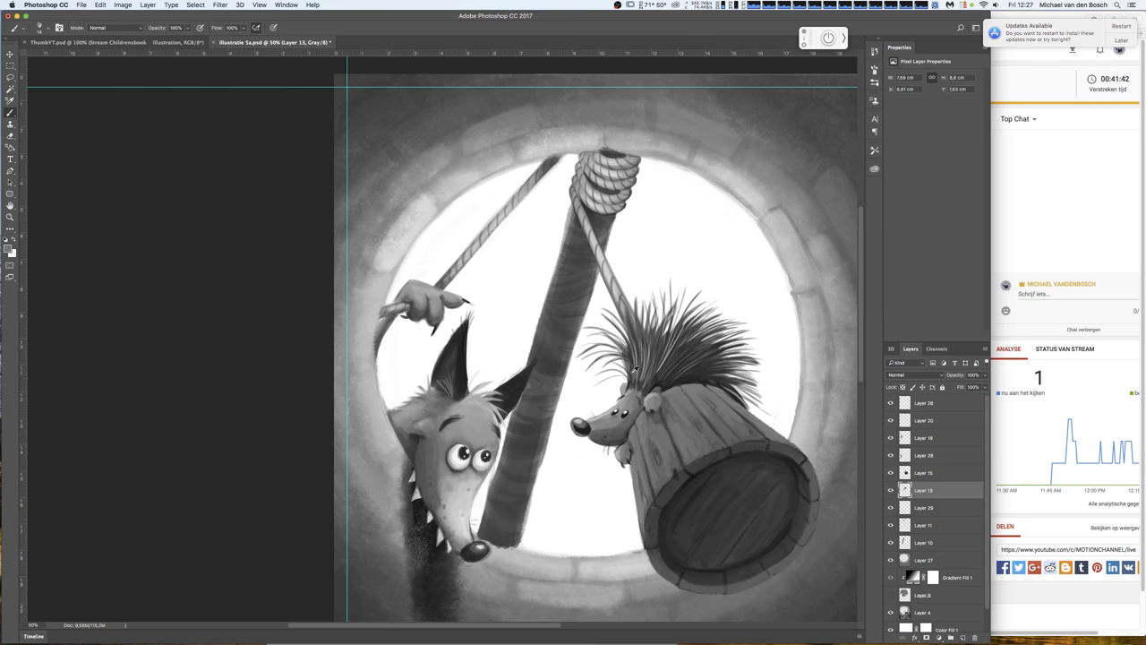
pyautogui.moveTo(660, 371)
pyautogui.mouseDown()
pyautogui.moveTo(677, 344)
pyautogui.moveTo(670, 355)
pyautogui.moveTo(677, 344)
pyautogui.moveTo(723, 347)
pyautogui.moveTo(725, 369)
pyautogui.mouseUp()
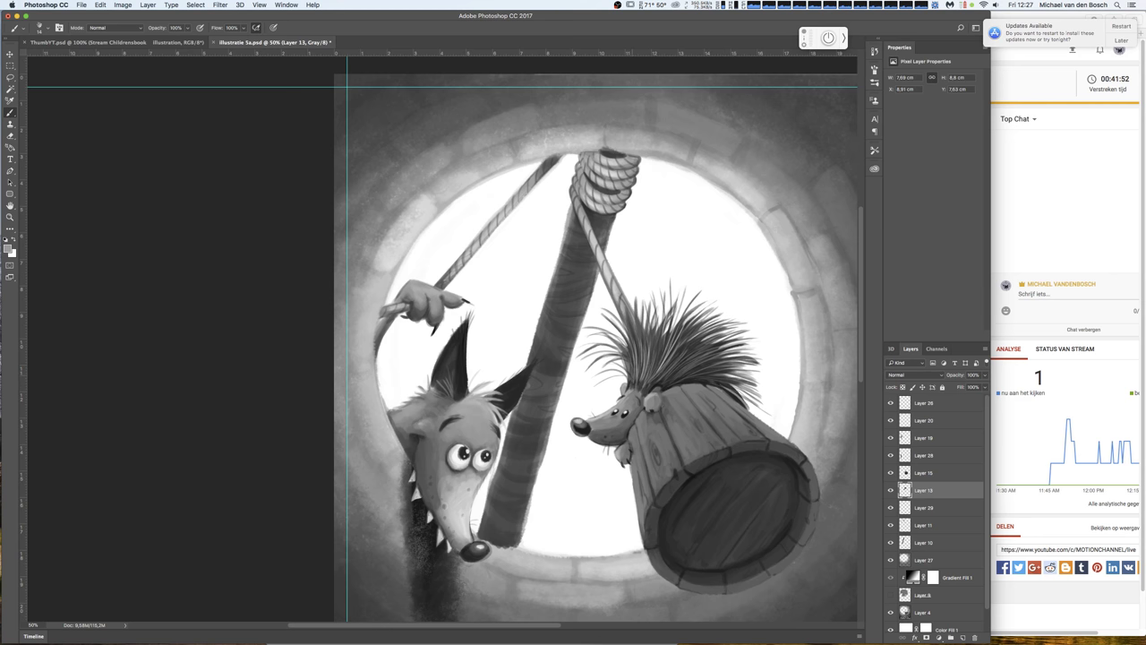
# - Sample near-black and paint more dark quills among the hedgehog's right spikes
pyautogui.keyDown('alt'); pyautogui.click(632, 381); pyautogui.keyUp('alt')
pyautogui.moveTo(640, 385)
pyautogui.mouseDown()
pyautogui.moveTo(637, 342)
pyautogui.moveTo(650, 340)
pyautogui.mouseUp()
pyautogui.moveTo(650, 387)
pyautogui.mouseDown()
pyautogui.moveTo(648, 354)
pyautogui.moveTo(680, 357)
pyautogui.mouseUp()
pyautogui.moveTo(677, 370)
pyautogui.mouseDown()
pyautogui.moveTo(708, 349)
pyautogui.moveTo(711, 361)
pyautogui.mouseUp()
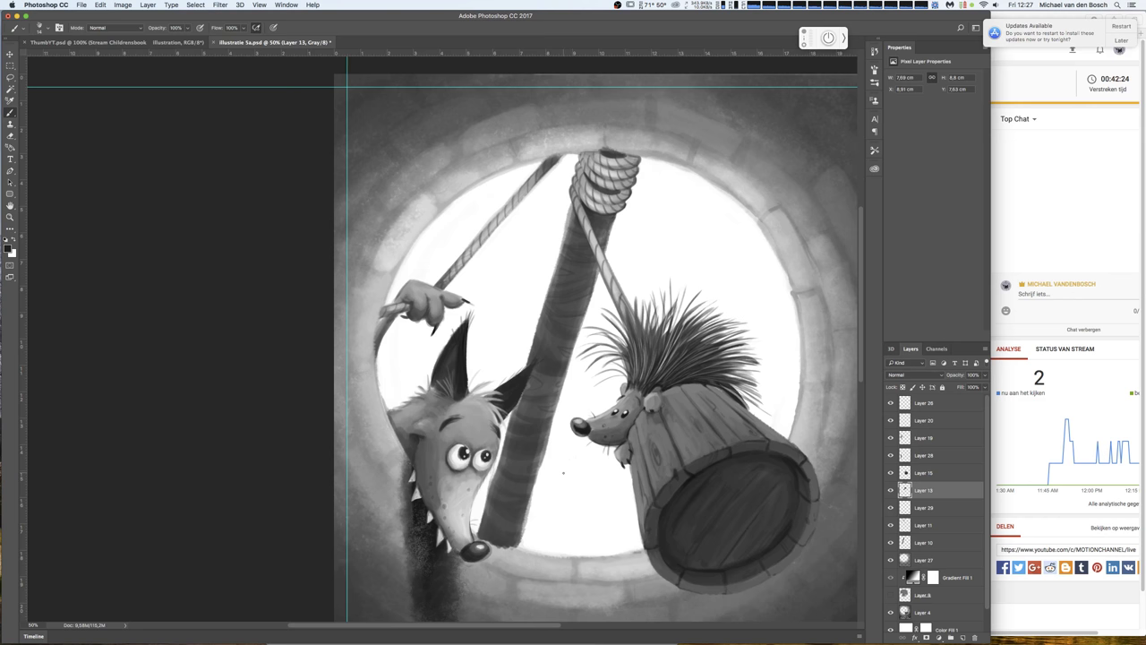
# - Make Layer 19 active and sample a dark tone from the fox's eye
pyautogui.click(890, 455)
pyautogui.click(890, 455)
pyautogui.click(924, 438)
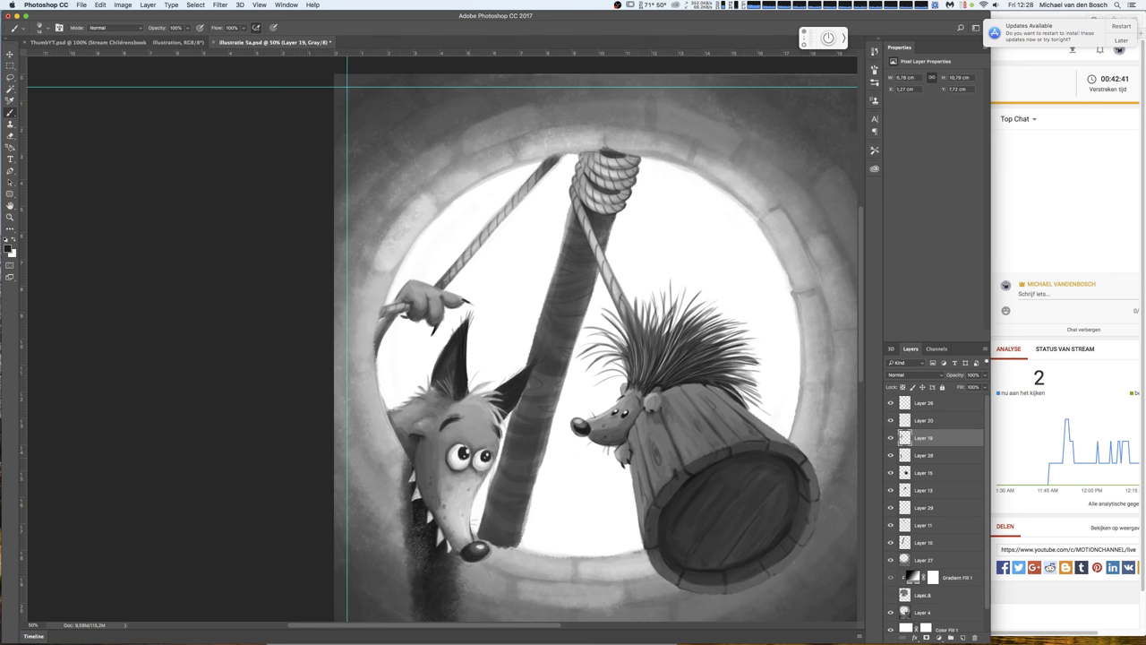
pyautogui.keyDown('alt'); pyautogui.click(466, 443); pyautogui.keyUp('alt')
pyautogui.keyDown('alt'); pyautogui.click(487, 455); pyautogui.keyUp('alt')
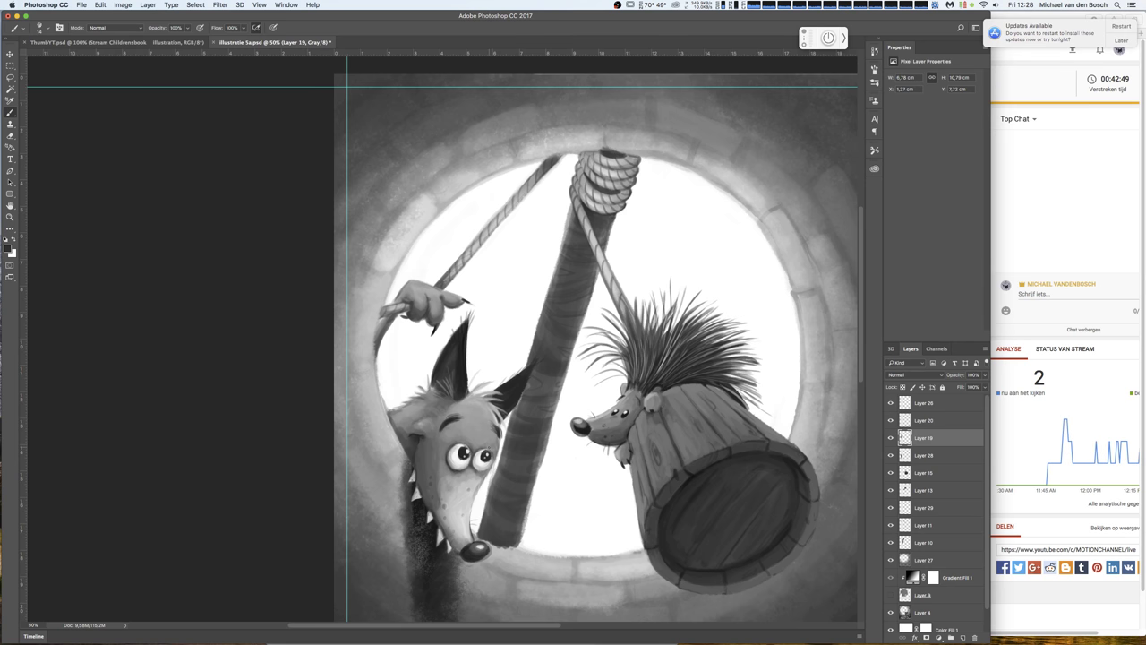
pyautogui.click(891, 611)
pyautogui.click(890, 613)
# - Darken the fox's nose tip and toggle Layer 4 to compare
pyautogui.moveTo(479, 552); pyautogui.dragTo(491, 550)
pyautogui.keyDown('alt'); pyautogui.click(484, 539); pyautogui.keyUp('alt')
pyautogui.click(891, 612)
pyautogui.click(890, 611)
# - Check Layer 10's contents, make the pole layer active, and switch to the eraser
pyautogui.click(891, 543)
pyautogui.click(891, 543)
pyautogui.click(904, 543)
pyautogui.press('e')
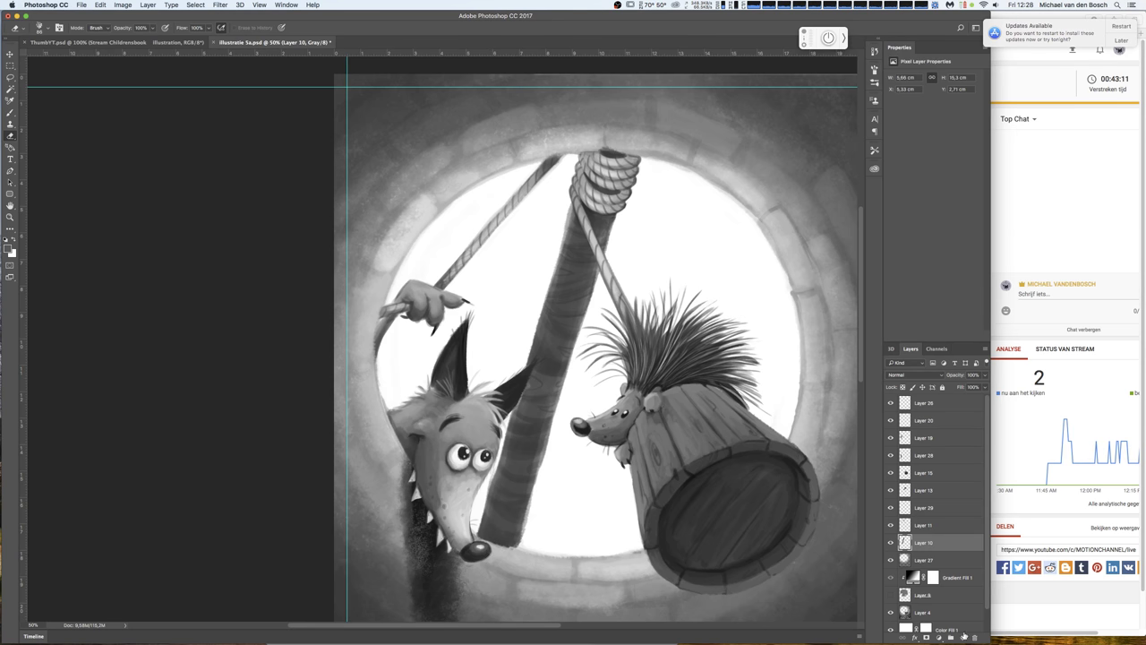
# - Add Layer 30 above Layer 10, clip it to the pole, and ready a black brush
pyautogui.click(962, 637)
pyautogui.moveTo(957, 559); pyautogui.dragTo(956, 548)
pyautogui.keyDown('alt'); pyautogui.click(958, 550); pyautogui.keyUp('alt')
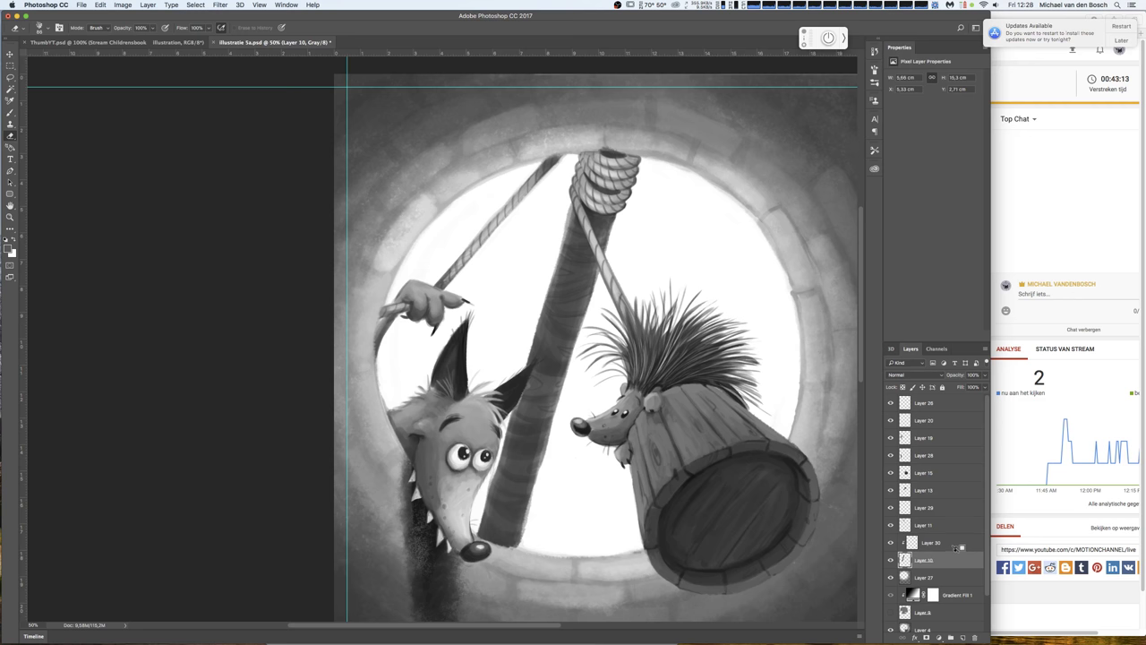
pyautogui.press('b')
pyautogui.press('d')
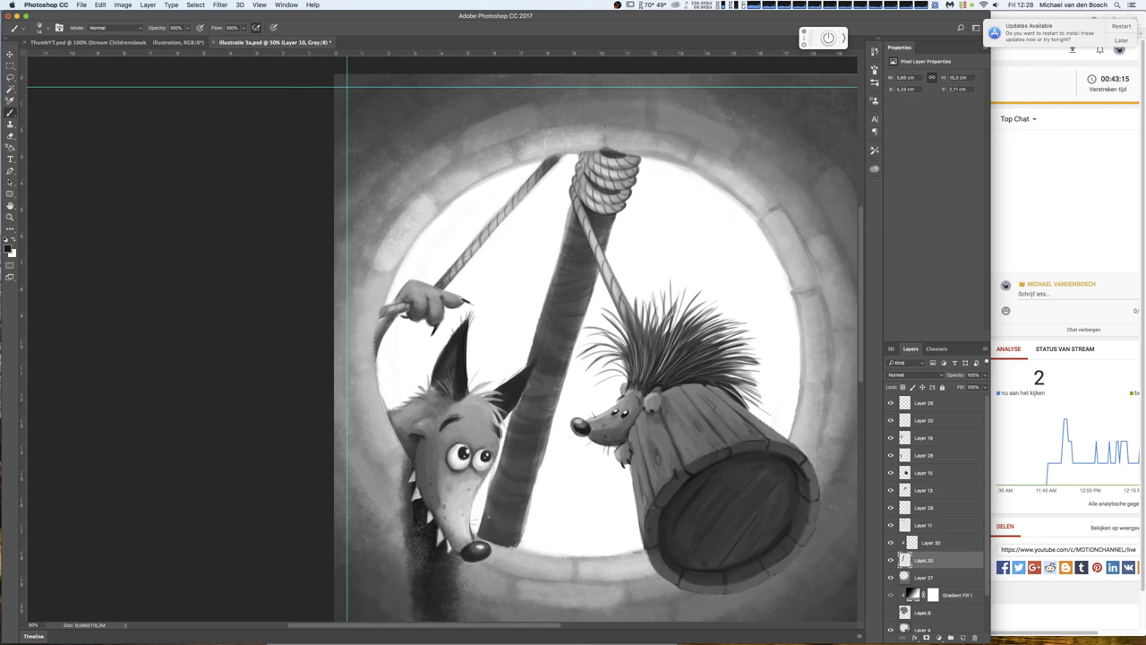
pyautogui.rightClick(524, 525)
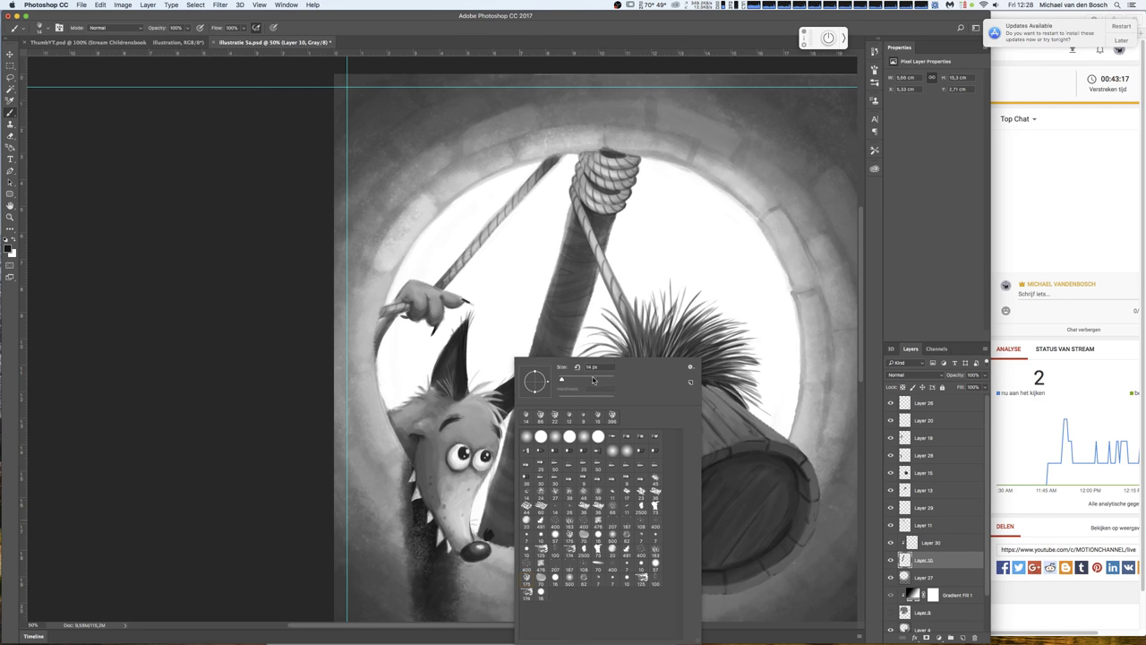
# - Paint dark shading at the pole's bottom, then undo those strokes
pyautogui.moveTo(592, 380); pyautogui.dragTo(618, 380)
pyautogui.moveTo(497, 515)
pyautogui.mouseDown()
pyautogui.moveTo(483, 537)
pyautogui.moveTo(533, 546)
pyautogui.mouseUp()
pyautogui.moveTo(470, 501); pyautogui.dragTo(566, 532)
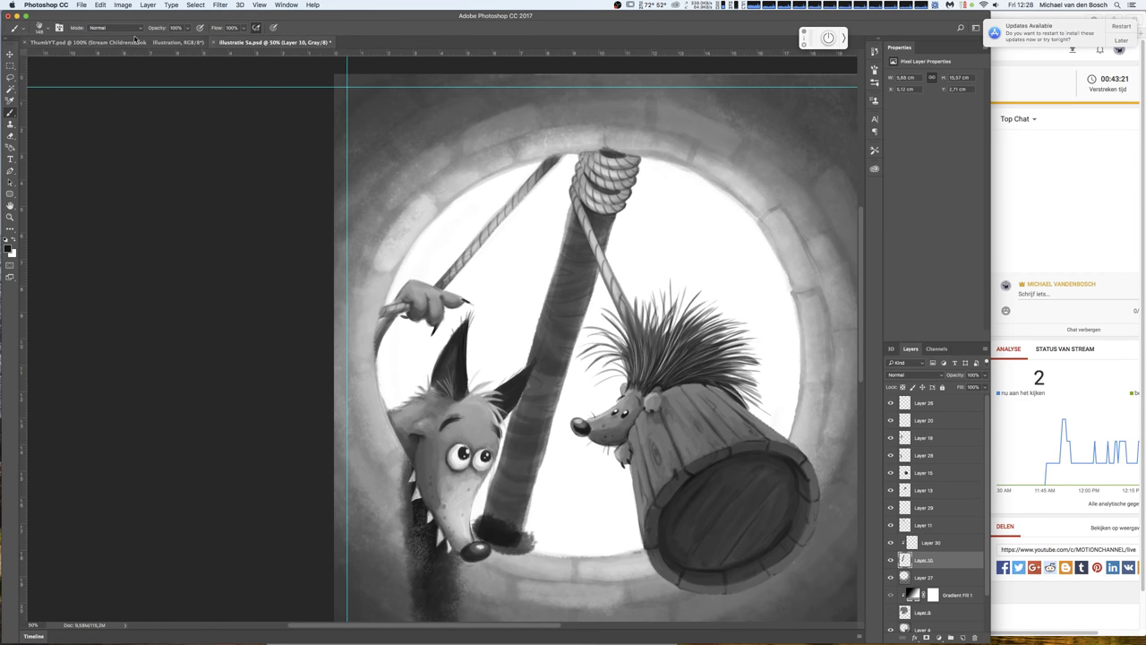
pyautogui.click(101, 4)
pyautogui.click(100, 4)
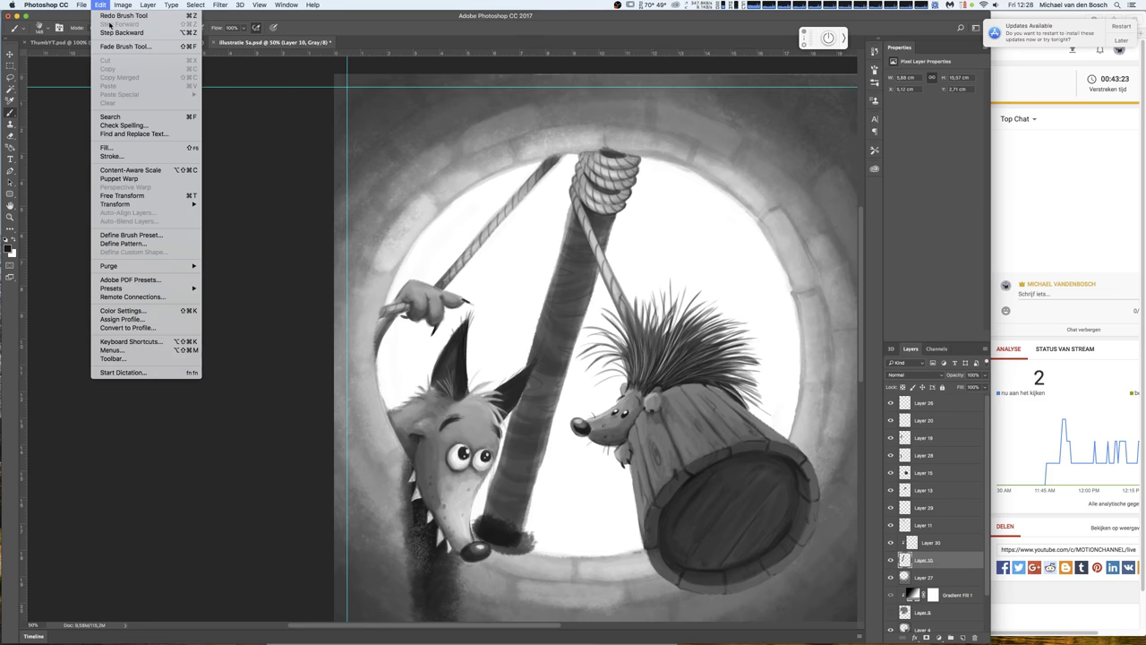
pyautogui.click(121, 32)
pyautogui.click(101, 4)
pyautogui.click(121, 32)
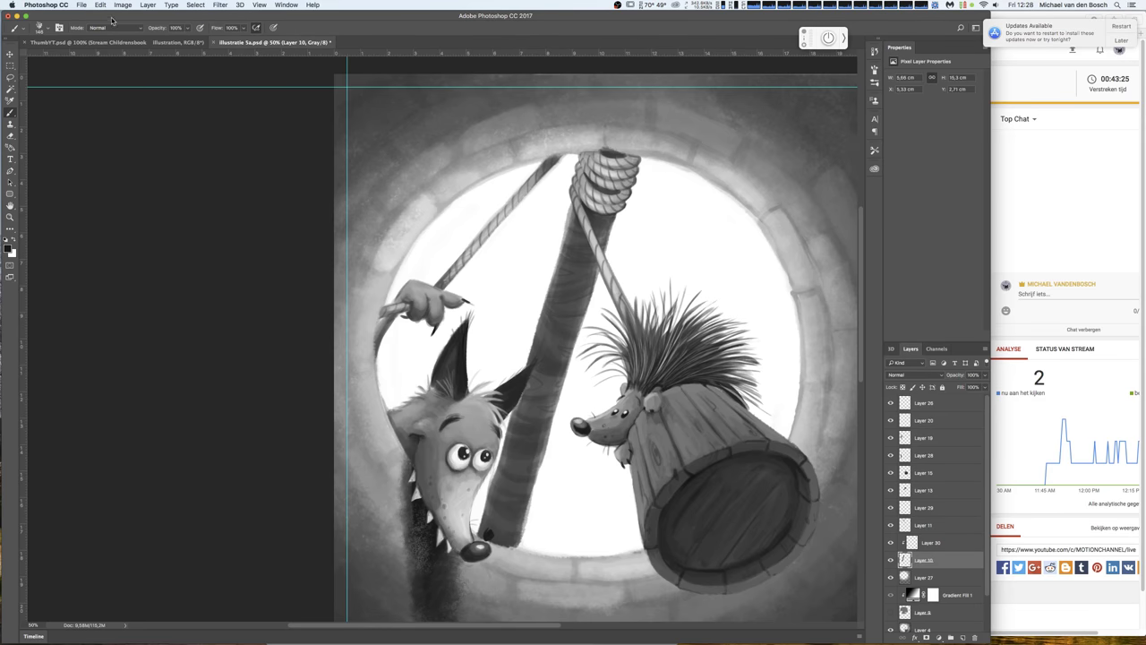
pyautogui.click(100, 4)
pyautogui.click(118, 36)
# - On Layer 30, shade the pole's base and the rope coil at its top
pyautogui.click(962, 544)
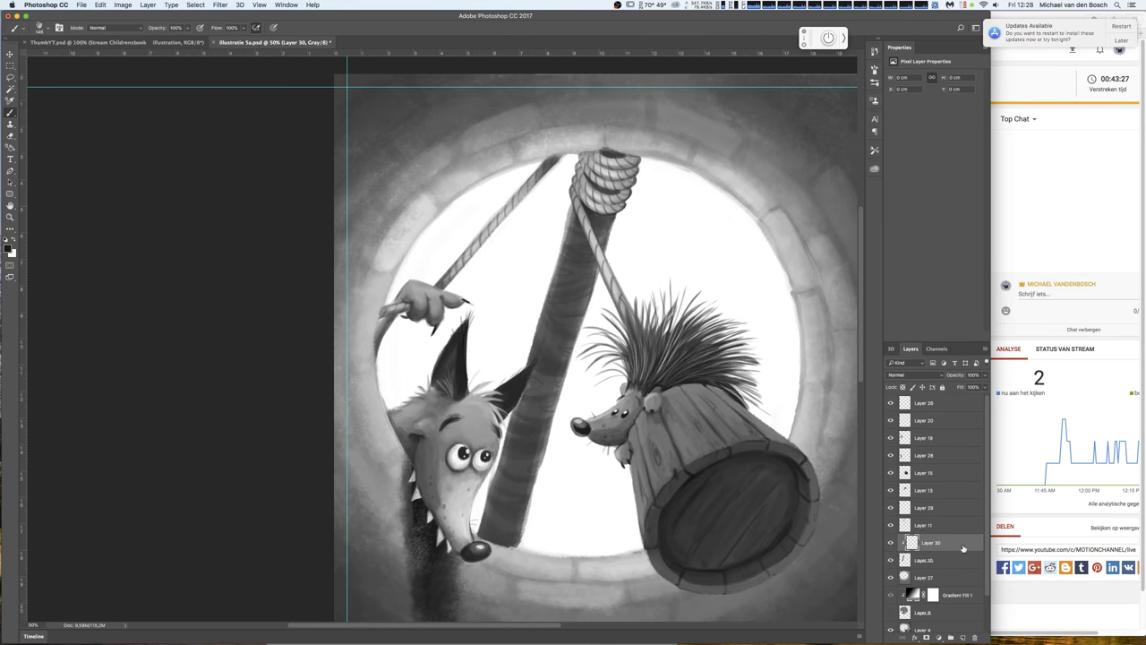
pyautogui.moveTo(488, 539)
pyautogui.mouseDown()
pyautogui.moveTo(516, 510)
pyautogui.moveTo(490, 464)
pyautogui.moveTo(512, 402)
pyautogui.mouseUp()
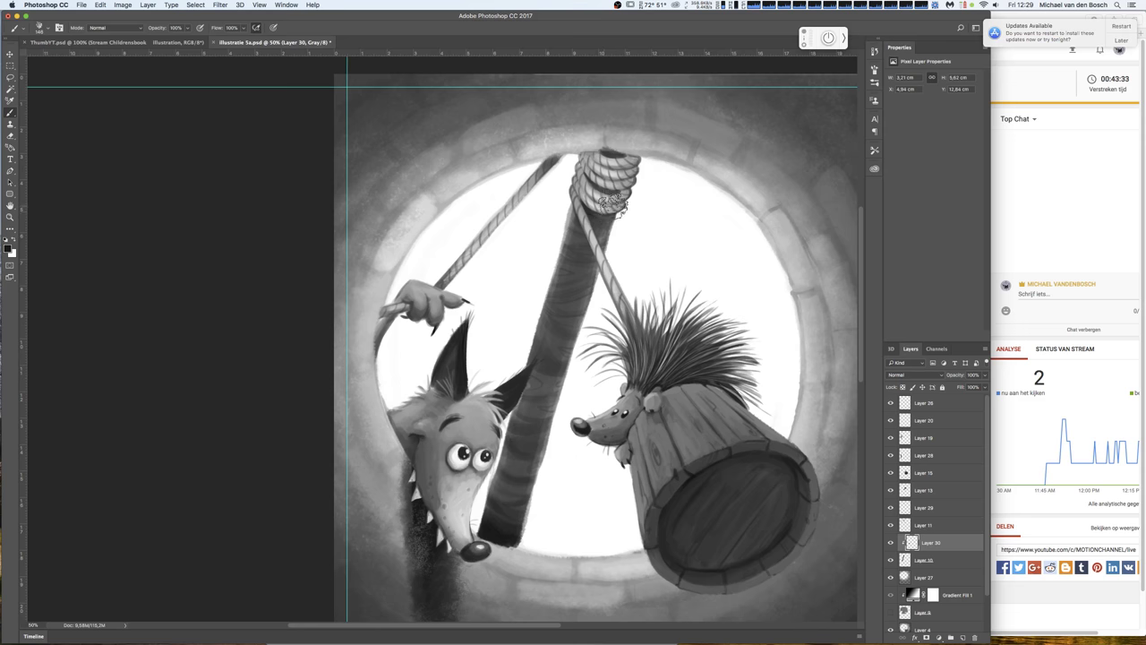
pyautogui.moveTo(614, 204)
pyautogui.mouseDown()
pyautogui.moveTo(597, 190)
pyautogui.moveTo(557, 253)
pyautogui.mouseUp()
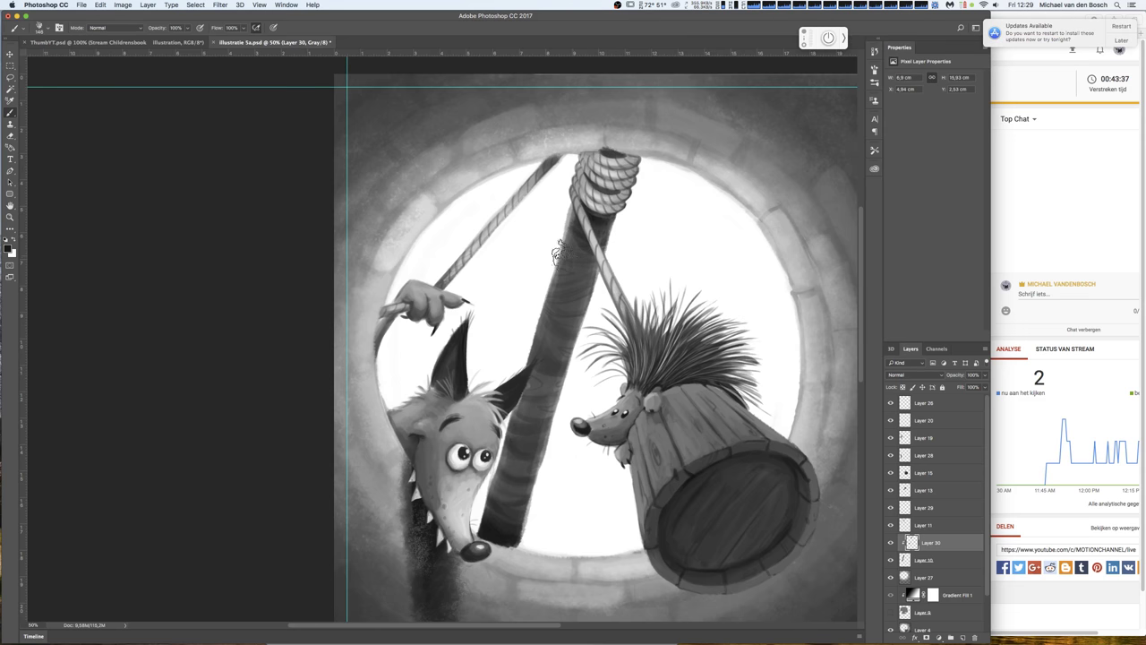
pyautogui.rightClick(612, 324)
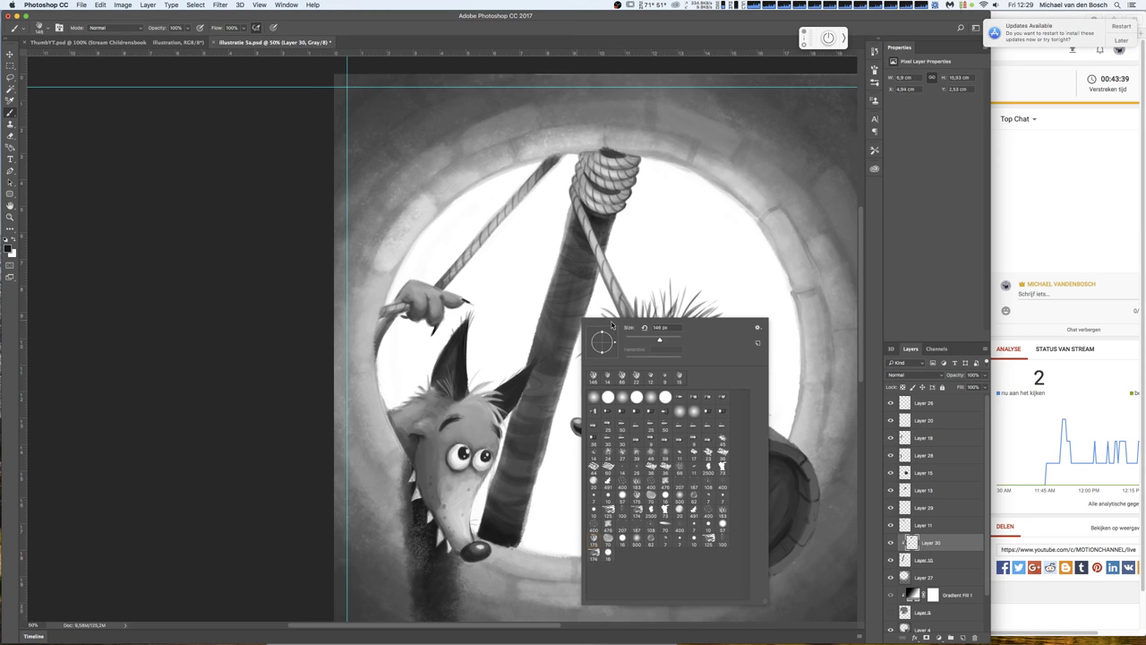
pyautogui.press('Return')
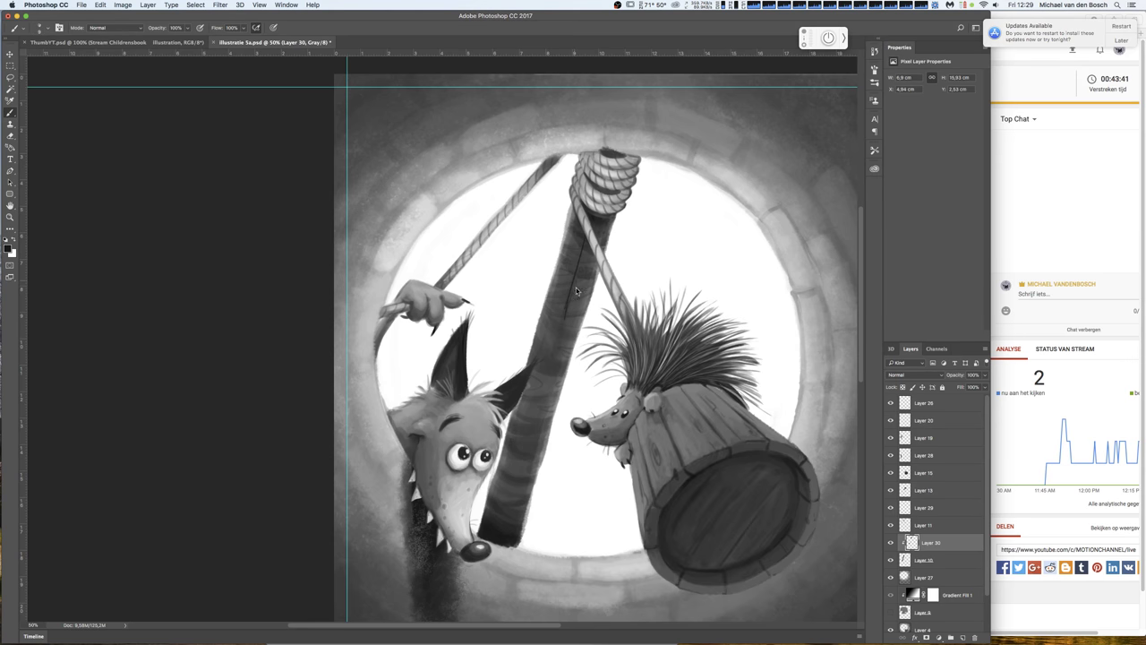
pyautogui.rightClick(575, 288)
pyautogui.press('Return')
# - Paint dark vertical shading down the pole and set Layer 30 opacity to 34%
pyautogui.moveTo(556, 344)
pyautogui.mouseDown()
pyautogui.moveTo(574, 245)
pyautogui.moveTo(556, 346)
pyautogui.moveTo(518, 452)
pyautogui.mouseUp()
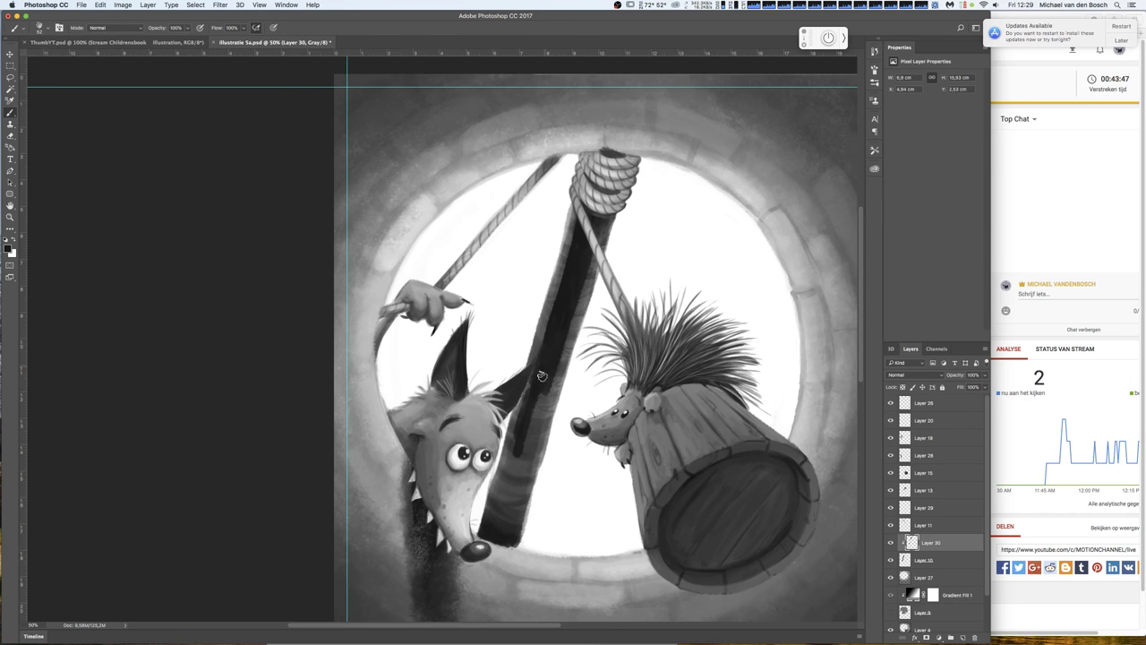
pyautogui.moveTo(541, 375); pyautogui.dragTo(498, 514)
pyautogui.moveTo(521, 440); pyautogui.dragTo(507, 528)
pyautogui.moveTo(515, 488); pyautogui.dragTo(510, 524)
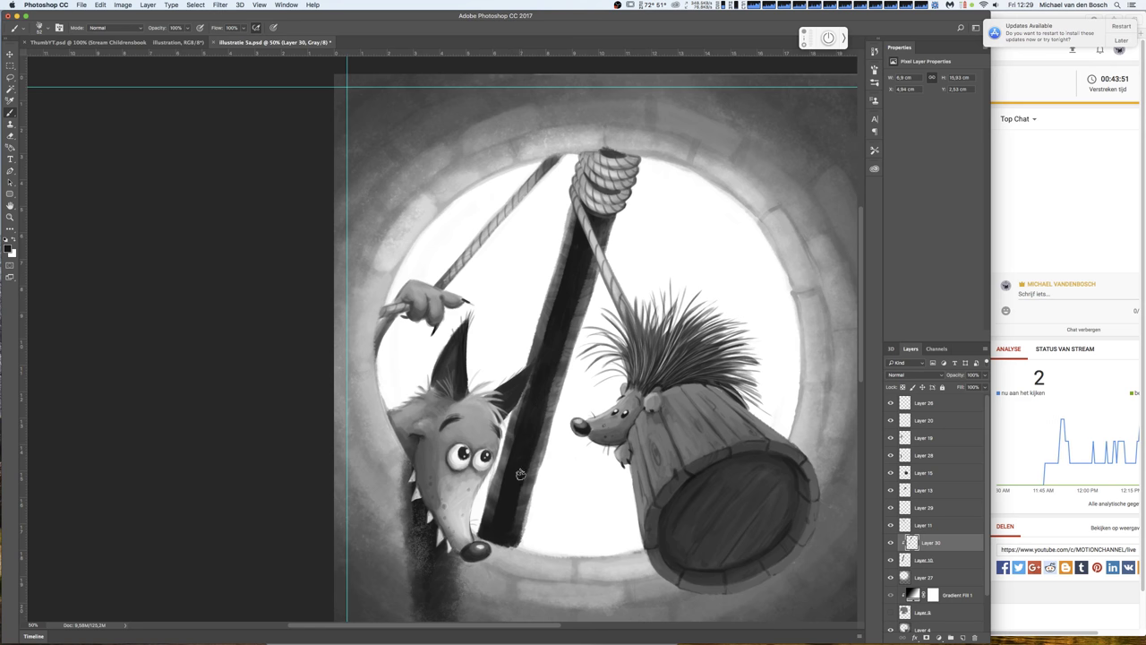
pyautogui.moveTo(506, 484); pyautogui.dragTo(532, 399)
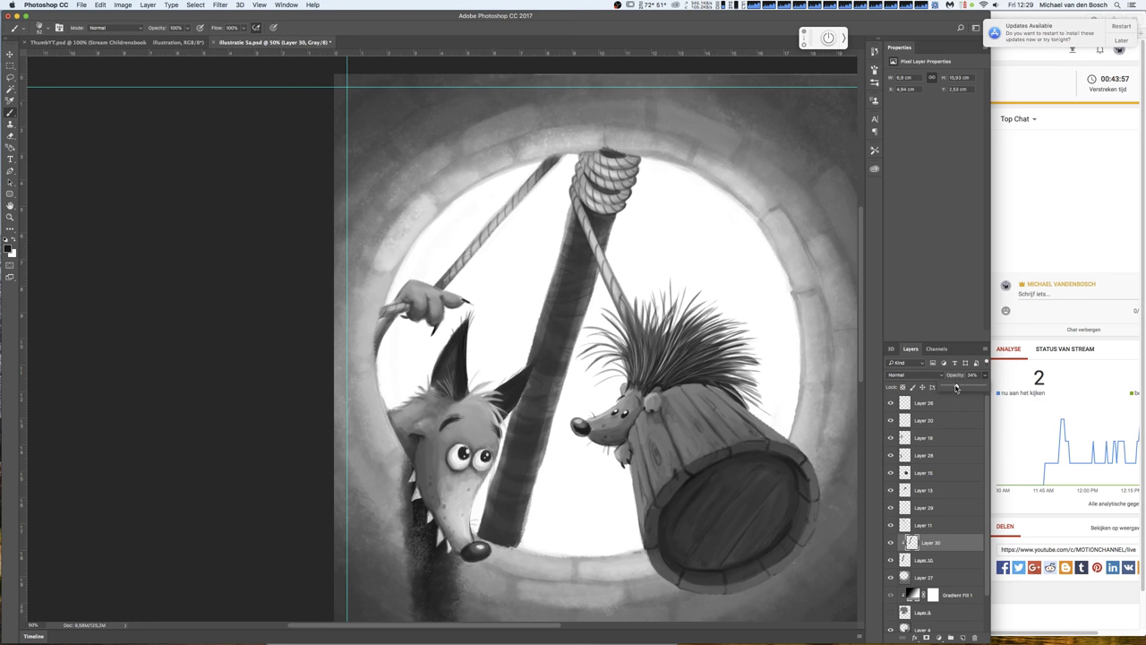
pyautogui.moveTo(956, 370); pyautogui.dragTo(955, 387)
pyautogui.press('super+minus')
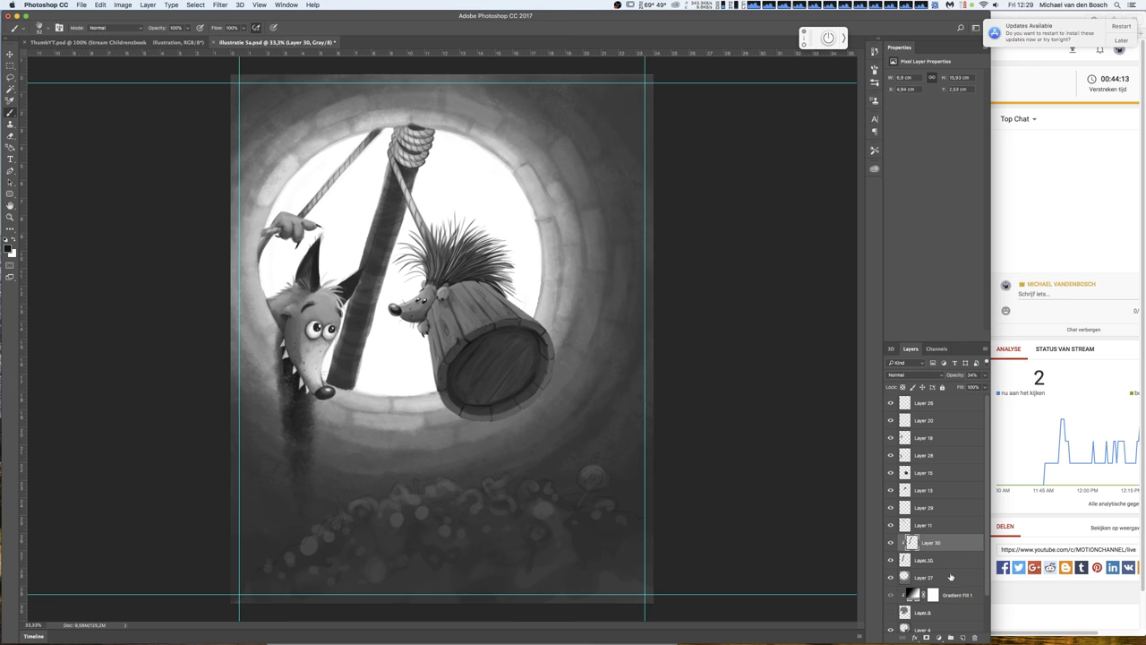
# - On a new layer, paint white splash texture around the barrel with a 460 px brush
pyautogui.click(951, 577)
pyautogui.hotkey('ctrl', 'shift', 'alt', 'n')
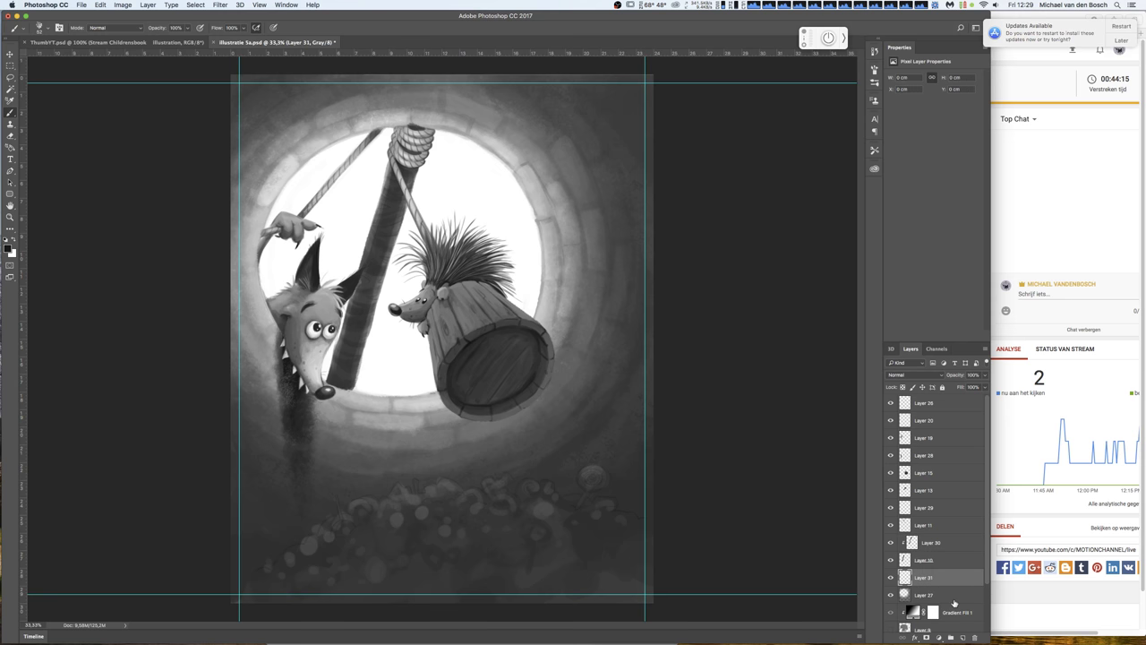
pyautogui.rightClick(470, 208)
pyautogui.click(557, 226)
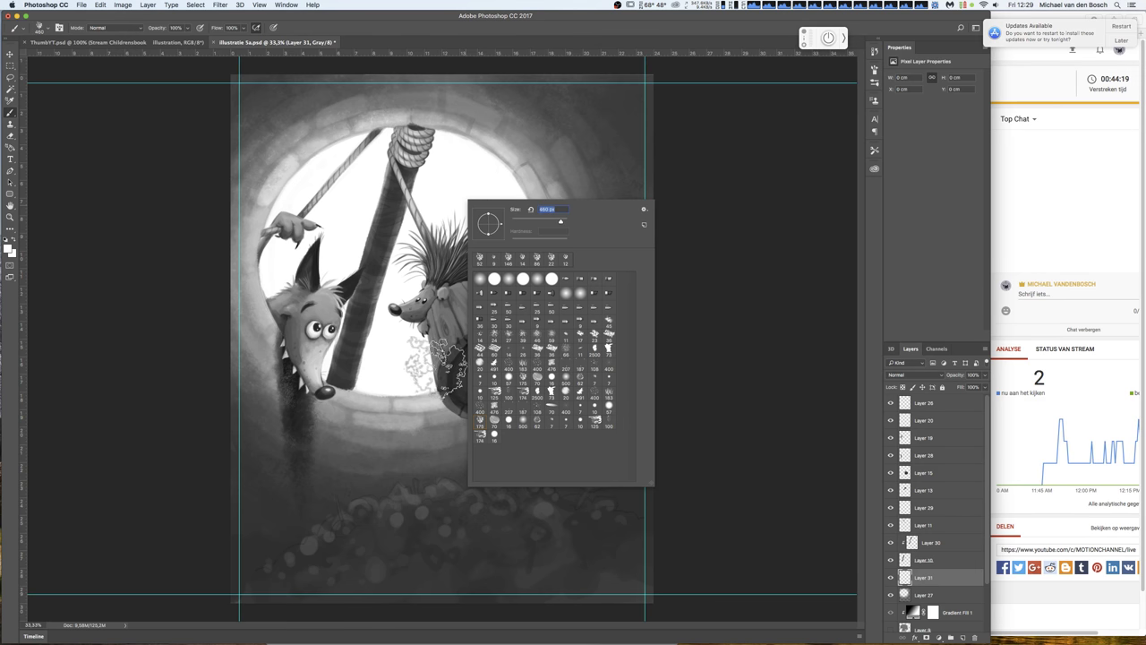
pyautogui.moveTo(561, 224); pyautogui.dragTo(561, 221)
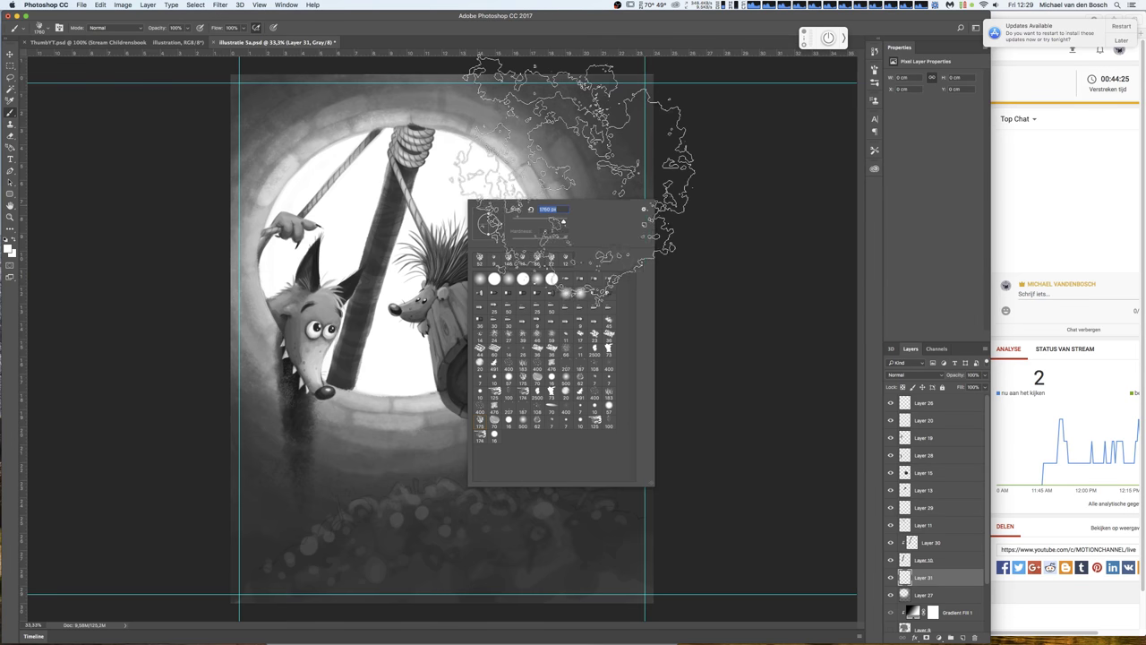
pyautogui.click(497, 336)
pyautogui.moveTo(497, 335)
pyautogui.mouseDown()
pyautogui.moveTo(479, 300)
pyautogui.moveTo(528, 322)
pyautogui.mouseUp()
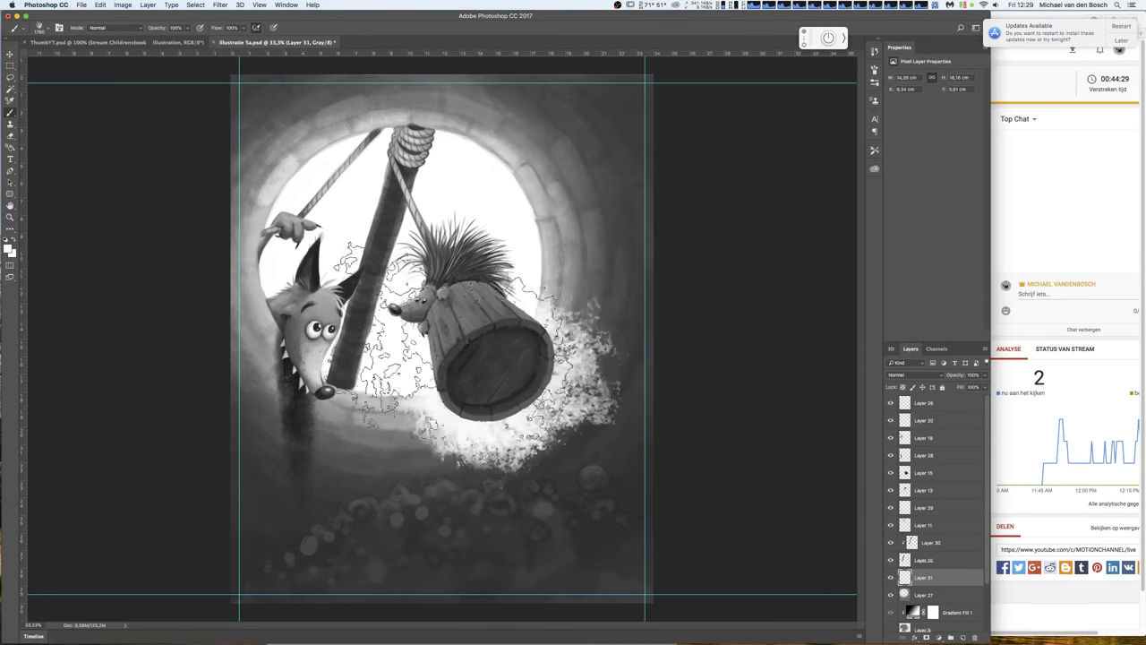
pyautogui.moveTo(530, 267)
pyautogui.mouseDown()
pyautogui.moveTo(546, 269)
pyautogui.moveTo(573, 322)
pyautogui.moveTo(564, 385)
pyautogui.mouseUp()
pyautogui.moveTo(358, 358)
pyautogui.mouseDown()
pyautogui.moveTo(430, 412)
pyautogui.moveTo(564, 349)
pyautogui.moveTo(555, 269)
pyautogui.moveTo(550, 412)
pyautogui.moveTo(447, 411)
pyautogui.moveTo(367, 322)
pyautogui.mouseUp()
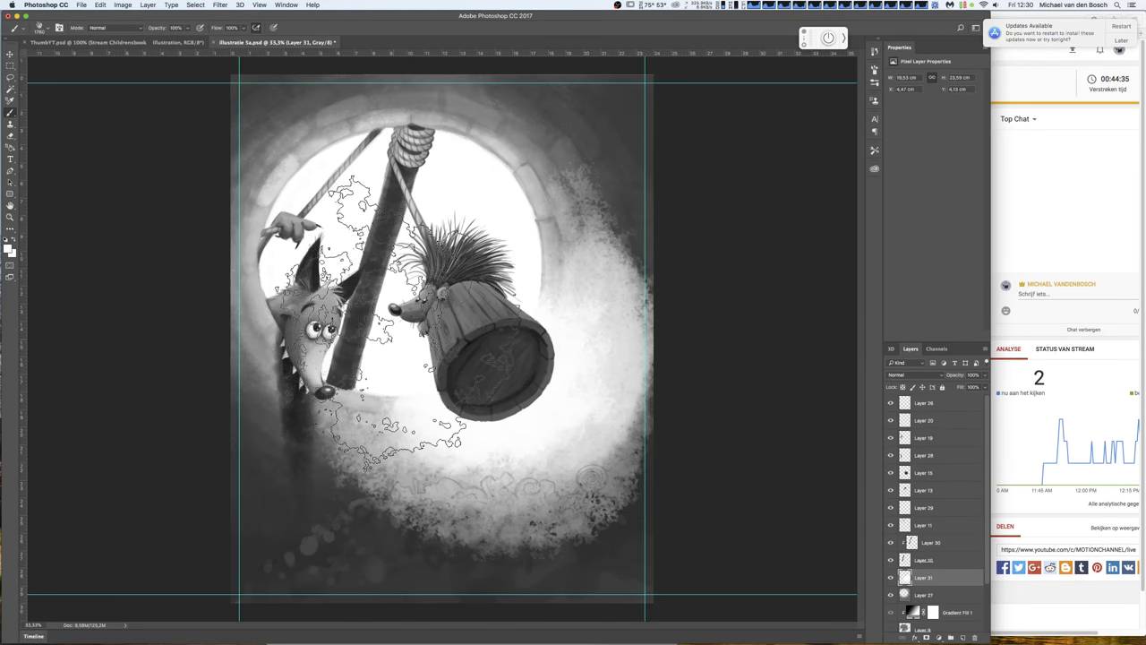
# - Fade the splash layer to 10% opacity, add a new layer, and load the splash outline
pyautogui.click(985, 374)
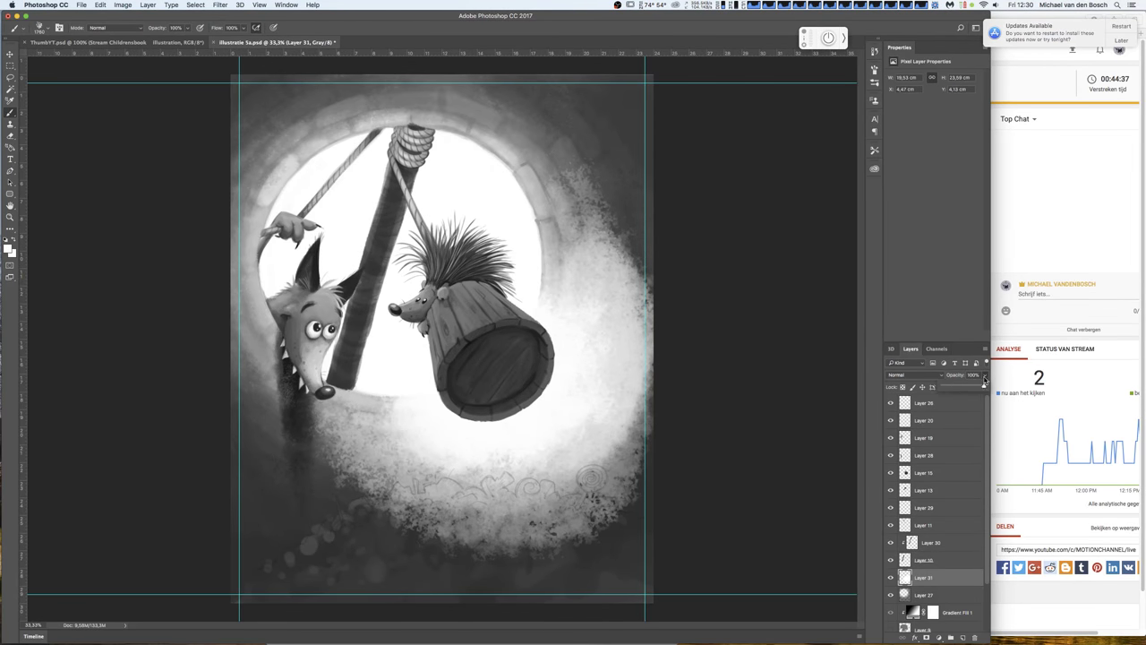
pyautogui.moveTo(985, 386); pyautogui.dragTo(955, 388)
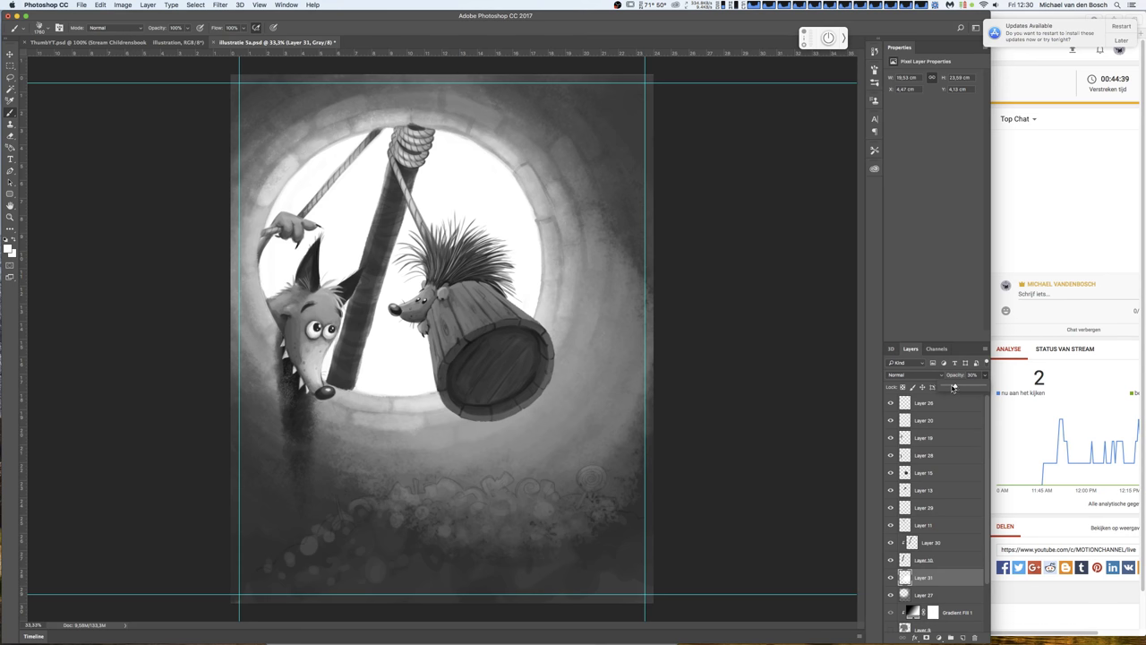
pyautogui.moveTo(952, 388); pyautogui.dragTo(946, 388)
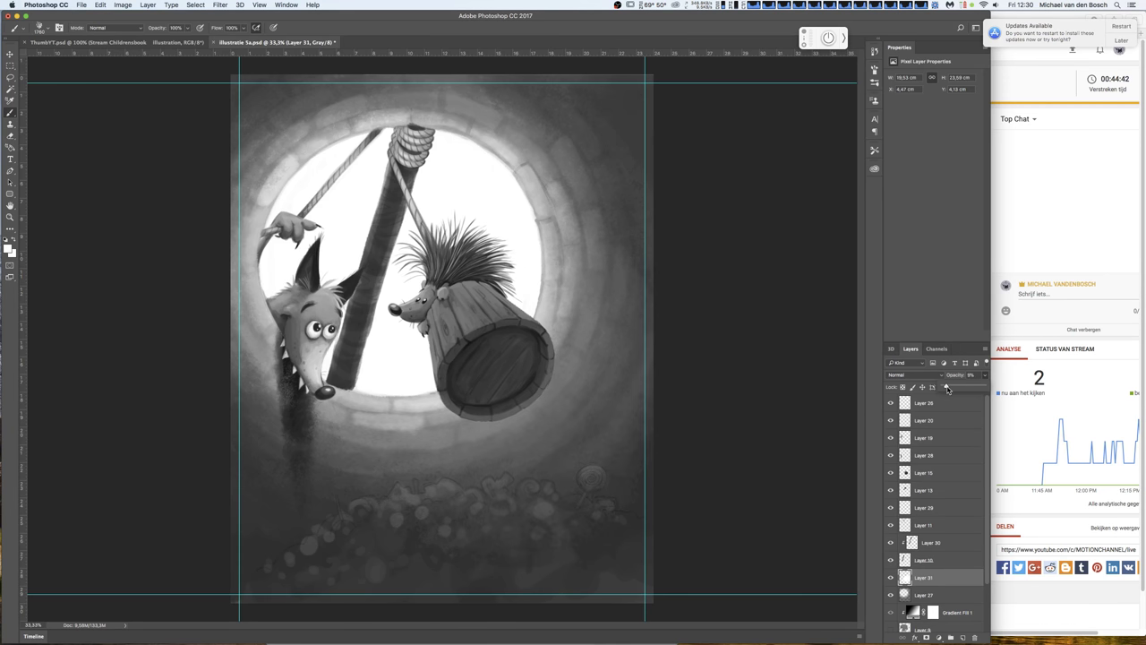
pyautogui.click(962, 638)
pyautogui.keyDown('ctrl'); pyautogui.click(904, 595); pyautogui.keyUp('ctrl')
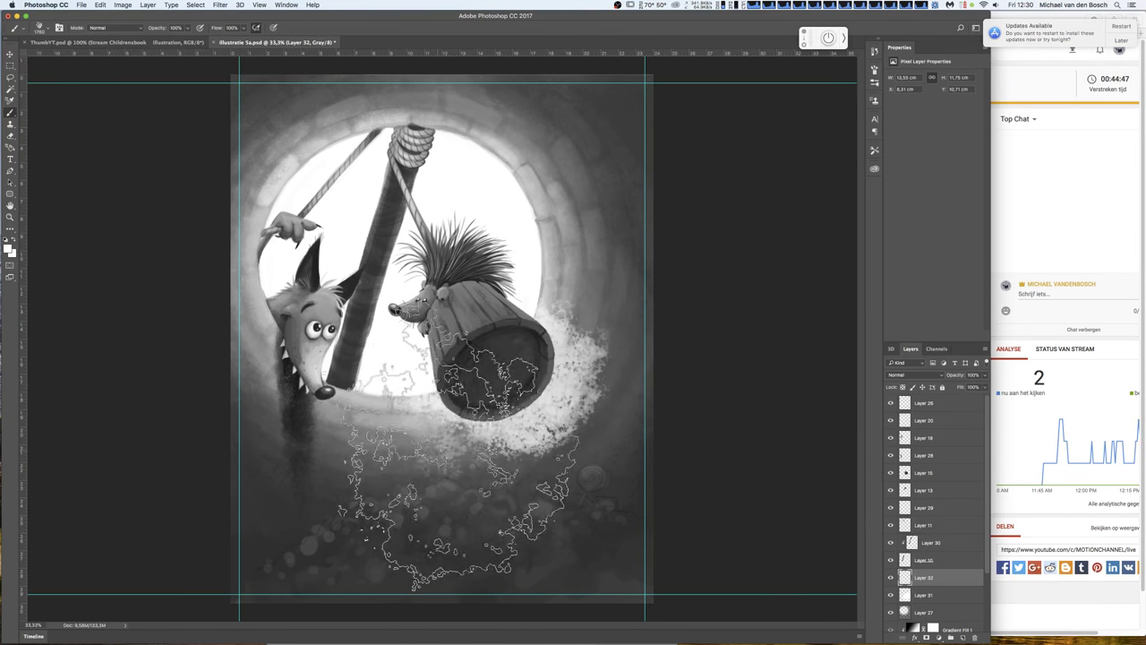
# - Shift the splash outline to the well's right side and postpone the update notice until tomorrow
pyautogui.moveTo(439, 376)
pyautogui.mouseDown()
pyautogui.moveTo(573, 286)
pyautogui.moveTo(591, 376)
pyautogui.moveTo(573, 502)
pyautogui.moveTo(502, 511)
pyautogui.moveTo(372, 434)
pyautogui.moveTo(484, 332)
pyautogui.moveTo(465, 394)
pyautogui.moveTo(555, 465)
pyautogui.moveTo(618, 376)
pyautogui.moveTo(640, 394)
pyautogui.moveTo(632, 286)
pyautogui.moveTo(644, 426)
pyautogui.moveTo(608, 394)
pyautogui.moveTo(466, 322)
pyautogui.moveTo(447, 291)
pyautogui.moveTo(606, 79)
pyautogui.moveTo(760, 270)
pyautogui.moveTo(663, 354)
pyautogui.moveTo(618, 183)
pyautogui.moveTo(559, 201)
pyautogui.moveTo(542, 183)
pyautogui.moveTo(435, 332)
pyautogui.moveTo(322, 398)
pyautogui.moveTo(502, 385)
pyautogui.moveTo(461, 376)
pyautogui.moveTo(626, 358)
pyautogui.mouseUp()
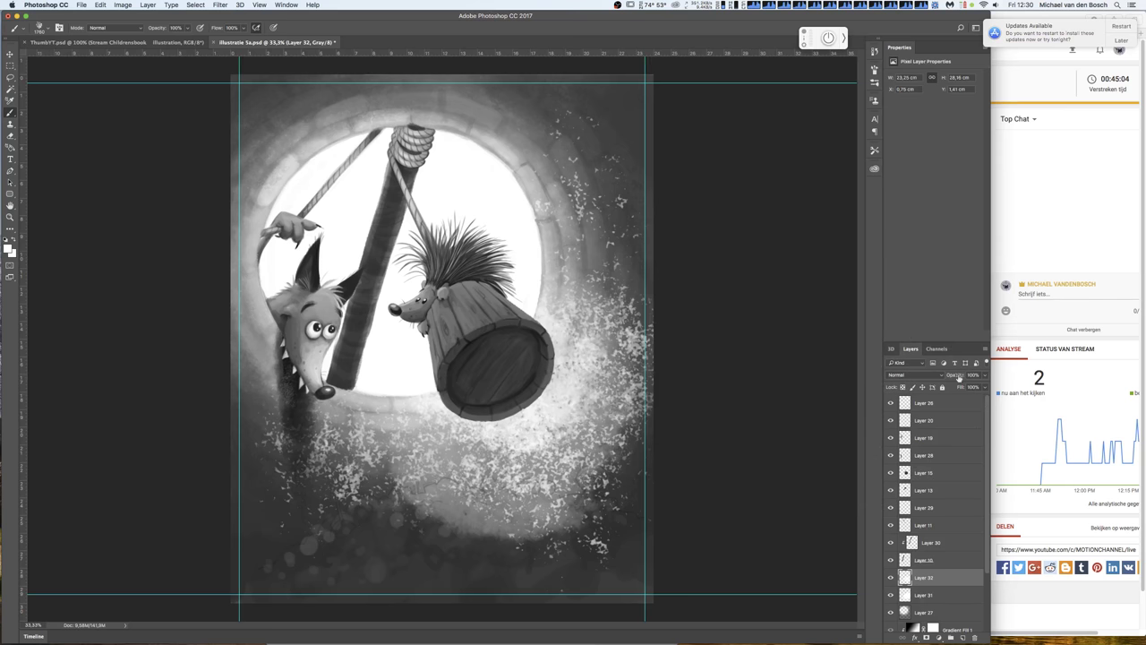
pyautogui.moveTo(985, 374); pyautogui.dragTo(948, 387)
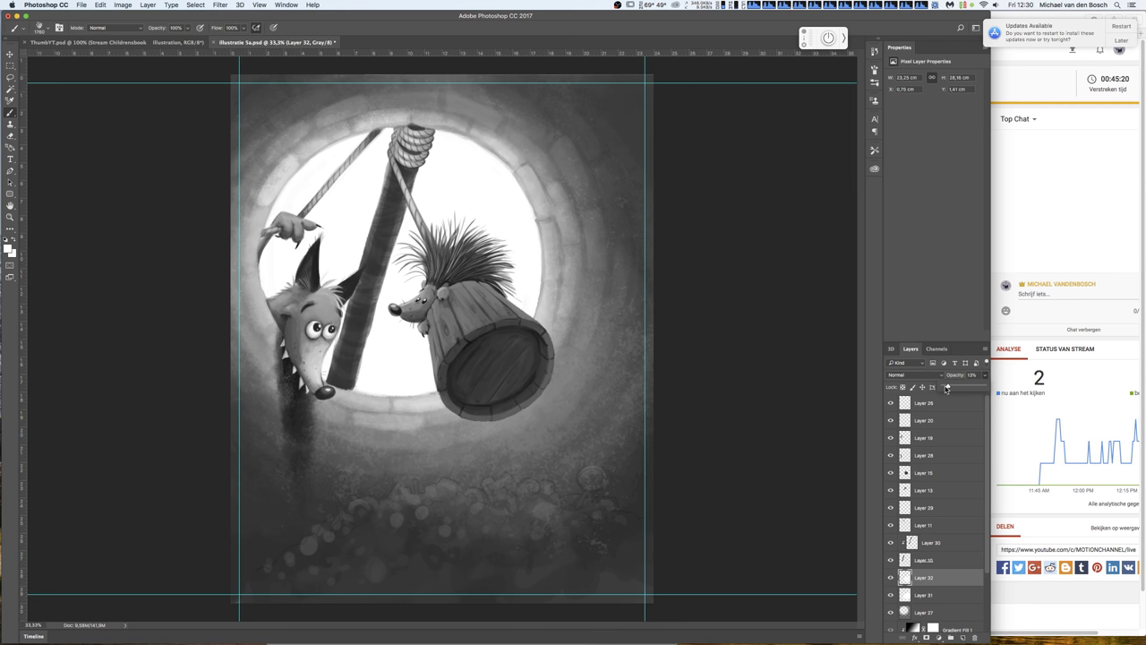
pyautogui.click(1120, 40)
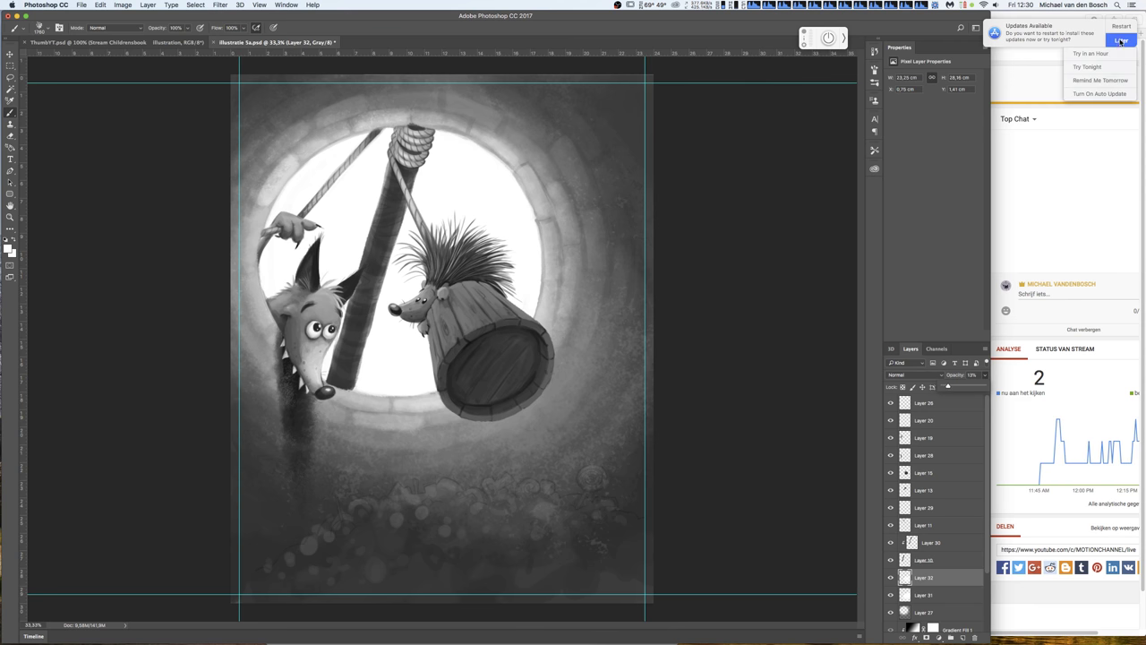
pyautogui.click(1092, 79)
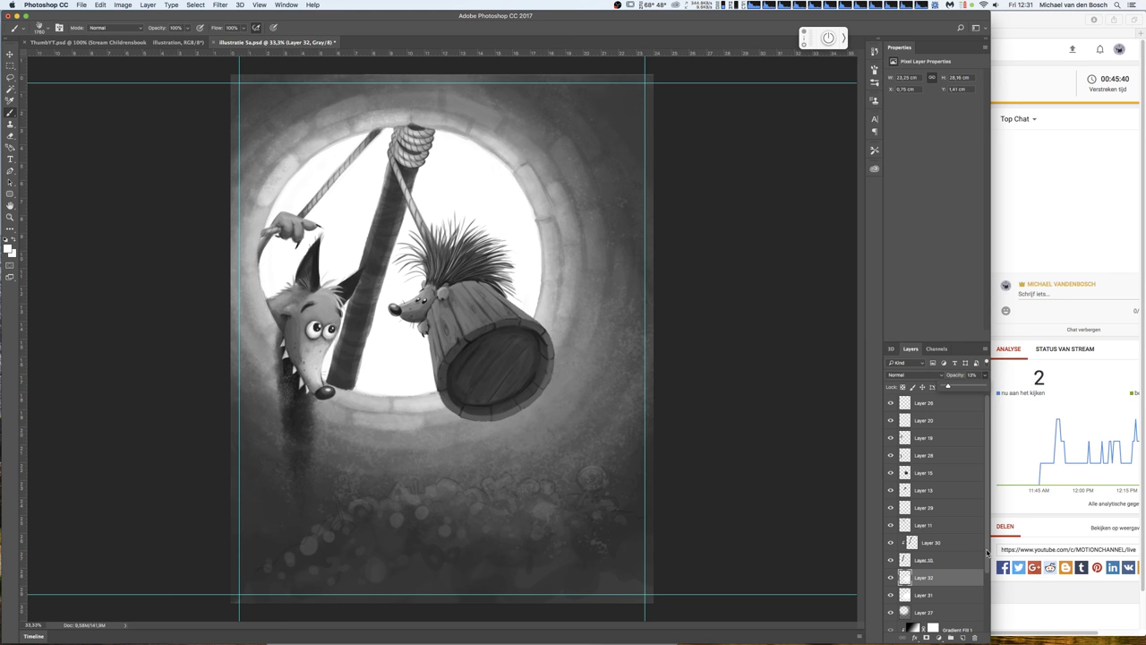
# - Keep the splash layer at 13% opacity and add Layer 33 for the pebble floor
pyautogui.click(986, 519)
pyautogui.moveTo(986, 524); pyautogui.dragTo(987, 594)
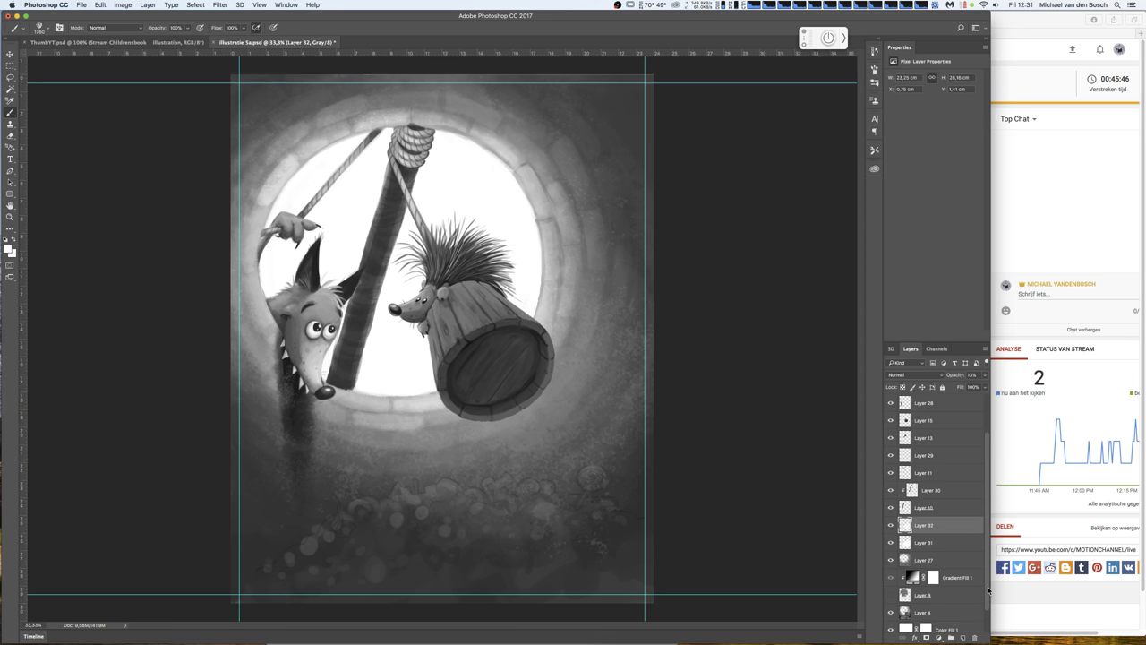
pyautogui.click(963, 637)
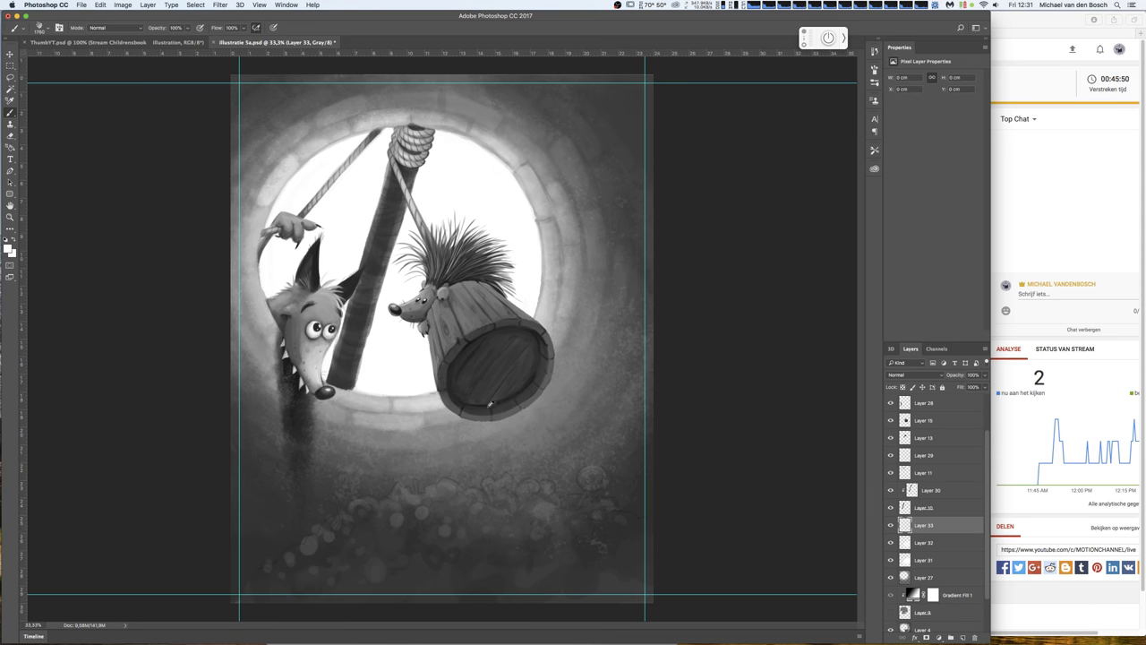
# - Set the brush to 43 px and paint a small dark test stroke near the bottom
pyautogui.rightClick(535, 328)
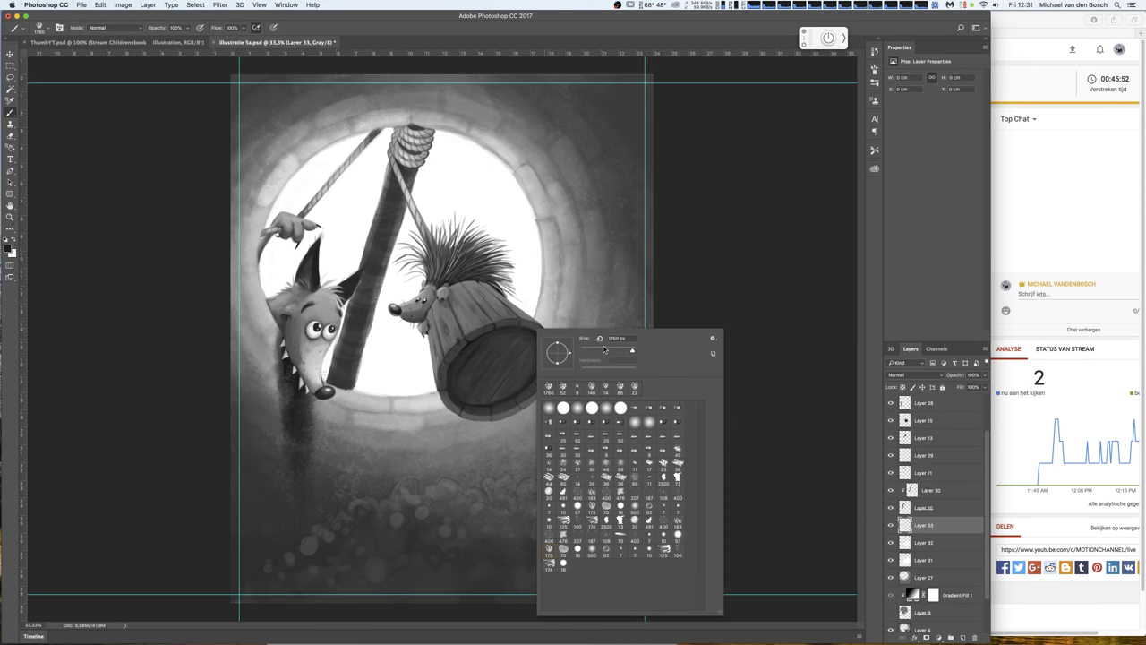
pyautogui.doubleClick(617, 338)
pyautogui.write('43')
pyautogui.press('Return')
pyautogui.moveTo(456, 566)
pyautogui.mouseDown()
pyautogui.moveTo(481, 543)
pyautogui.moveTo(451, 553)
pyautogui.mouseUp()
# - Enlarge the brush and paint dark pebble shapes across the well's bottom
pyautogui.rightClick(503, 541)
pyautogui.press('Return')
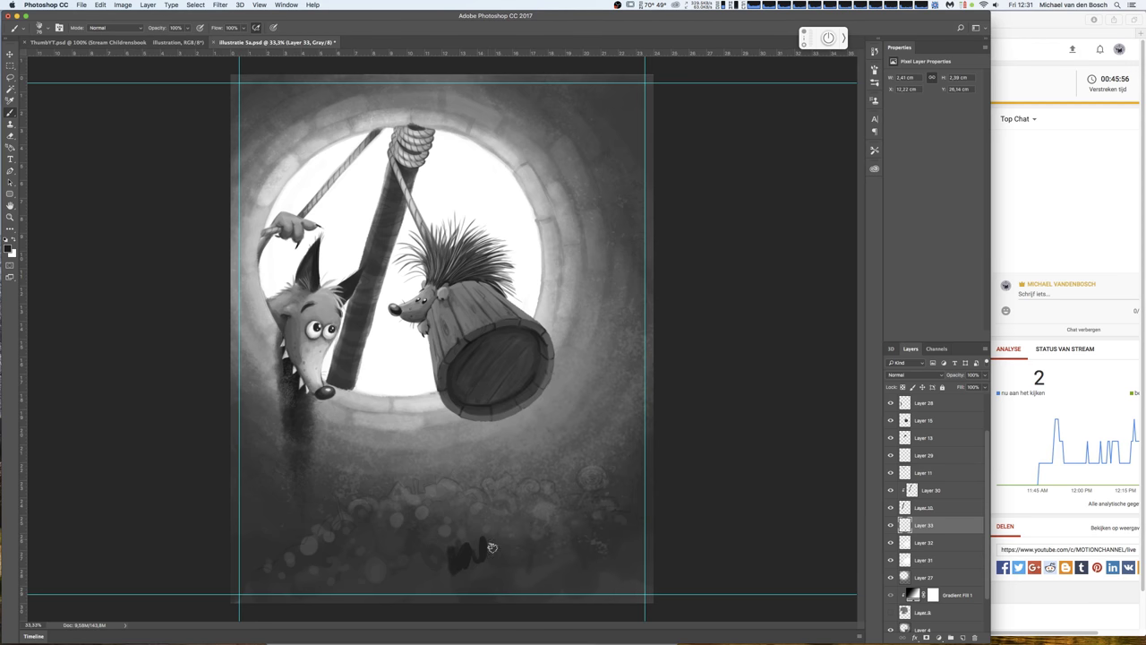
pyautogui.rightClick(501, 537)
pyautogui.moveTo(566, 382); pyautogui.dragTo(583, 381)
pyautogui.press('Return')
pyautogui.moveTo(444, 557)
pyautogui.mouseDown()
pyautogui.moveTo(474, 548)
pyautogui.moveTo(530, 566)
pyautogui.moveTo(544, 539)
pyautogui.moveTo(577, 548)
pyautogui.moveTo(611, 528)
pyautogui.moveTo(636, 531)
pyautogui.moveTo(582, 519)
pyautogui.moveTo(568, 535)
pyautogui.moveTo(631, 573)
pyautogui.mouseUp()
pyautogui.moveTo(648, 588)
pyautogui.mouseDown()
pyautogui.moveTo(426, 584)
pyautogui.moveTo(231, 598)
pyautogui.moveTo(231, 573)
pyautogui.moveTo(267, 581)
pyautogui.moveTo(292, 568)
pyautogui.moveTo(285, 559)
pyautogui.moveTo(315, 556)
pyautogui.moveTo(315, 573)
pyautogui.moveTo(336, 530)
pyautogui.moveTo(376, 528)
pyautogui.moveTo(356, 551)
pyautogui.moveTo(397, 511)
pyautogui.moveTo(404, 546)
pyautogui.moveTo(428, 558)
pyautogui.moveTo(388, 522)
pyautogui.moveTo(399, 501)
pyautogui.moveTo(428, 511)
pyautogui.moveTo(449, 488)
pyautogui.moveTo(430, 519)
pyautogui.moveTo(455, 493)
pyautogui.moveTo(455, 519)
pyautogui.moveTo(474, 541)
pyautogui.moveTo(491, 503)
pyautogui.moveTo(604, 511)
pyautogui.moveTo(511, 537)
pyautogui.moveTo(562, 542)
pyautogui.moveTo(519, 522)
pyautogui.mouseUp()
# - Enlarge the brush to 284 px and paint a bright speckled patch over the pebbles
pyautogui.rightClick(518, 522)
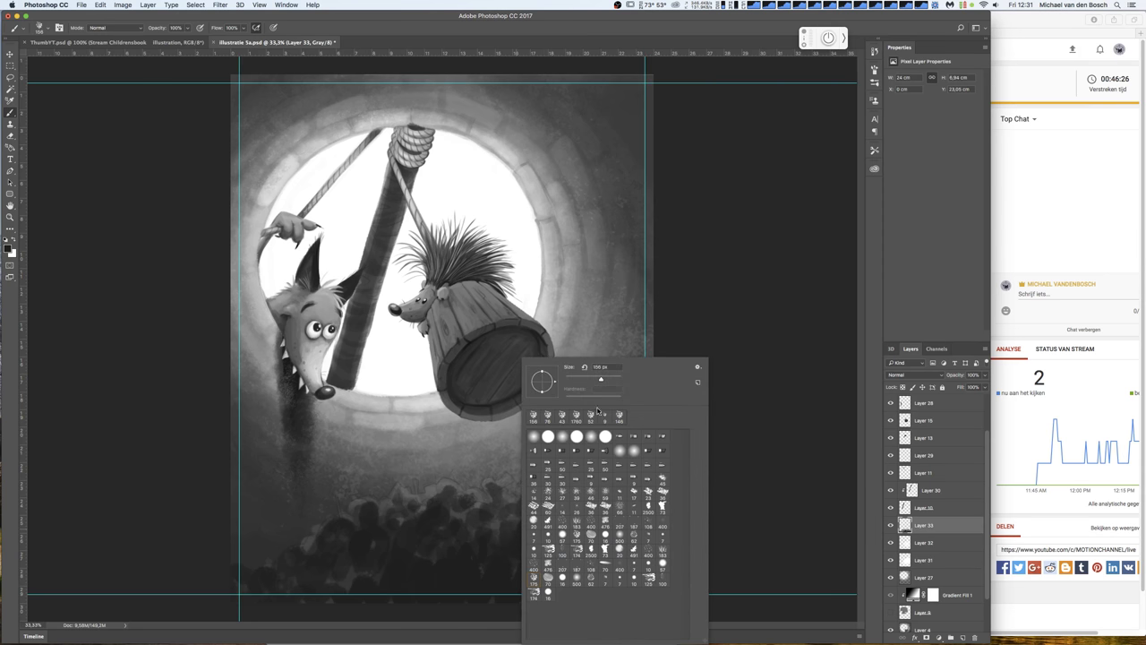
pyautogui.moveTo(599, 380); pyautogui.dragTo(608, 380)
pyautogui.press('Return')
pyautogui.moveTo(444, 515); pyautogui.dragTo(470, 514)
# - Choose the 23 px preset sized to 130 px and dab two white highlights
pyautogui.rightClick(541, 406)
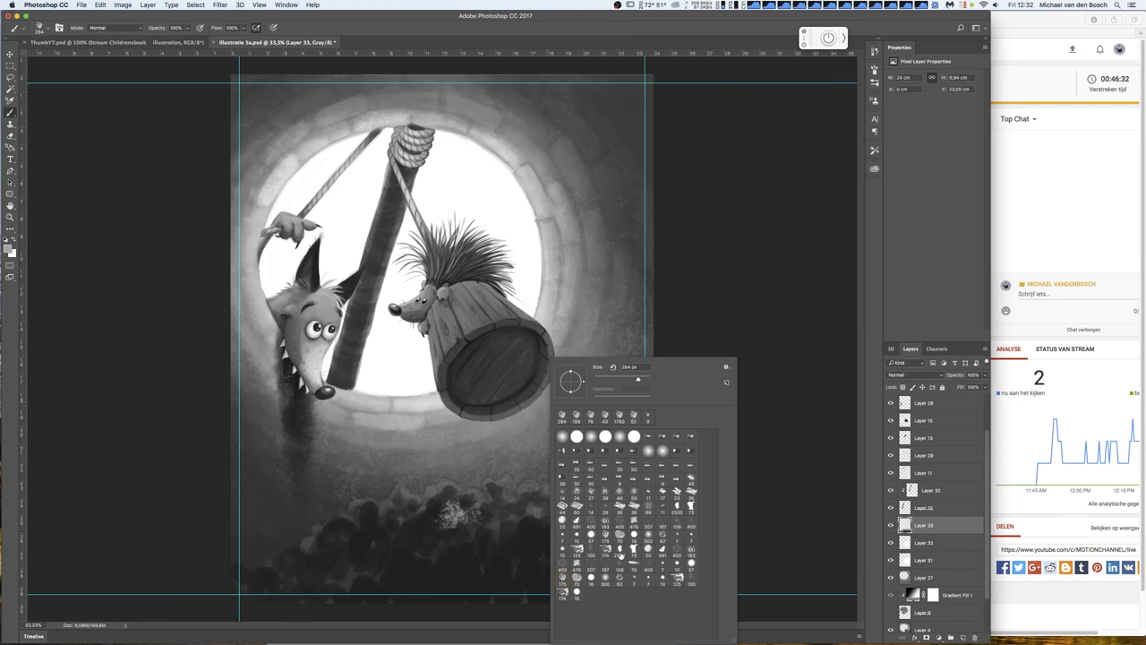
pyautogui.click(591, 552)
pyautogui.click(677, 492)
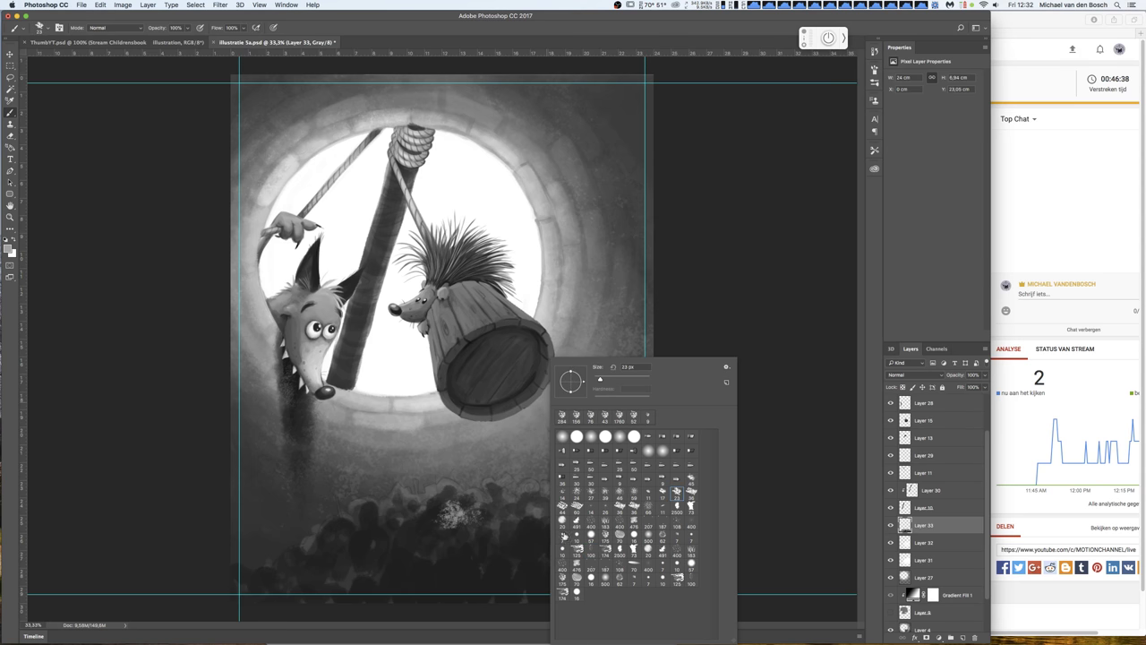
pyautogui.moveTo(618, 380); pyautogui.dragTo(627, 381)
pyautogui.click(510, 525)
pyautogui.click(551, 531)
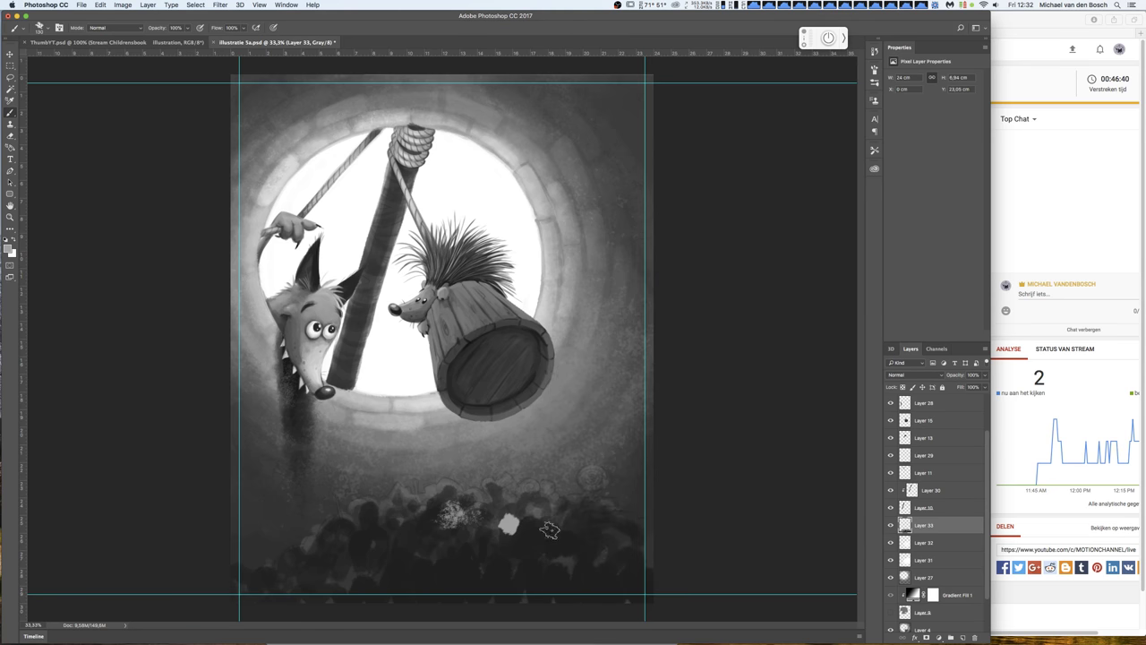
# - Set brush opacity to 28% and paint grey over the bright pebble blobs
pyautogui.click(188, 30)
pyautogui.moveTo(159, 39); pyautogui.dragTo(158, 39)
pyautogui.moveTo(509, 526)
pyautogui.mouseDown()
pyautogui.moveTo(524, 527)
pyautogui.moveTo(492, 530)
pyautogui.moveTo(512, 516)
pyautogui.moveTo(554, 527)
pyautogui.moveTo(546, 533)
pyautogui.moveTo(579, 520)
pyautogui.moveTo(544, 541)
pyautogui.moveTo(567, 528)
pyautogui.moveTo(536, 533)
pyautogui.mouseUp()
pyautogui.moveTo(454, 514)
pyautogui.mouseDown()
pyautogui.moveTo(438, 524)
pyautogui.moveTo(475, 522)
pyautogui.moveTo(458, 525)
pyautogui.mouseUp()
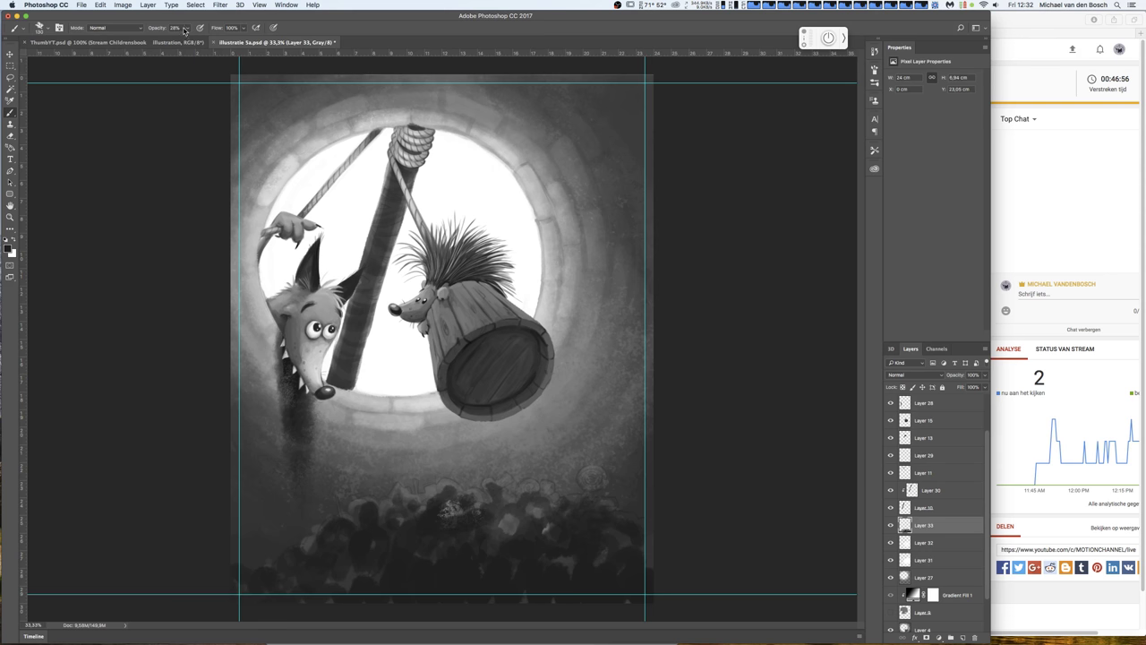
# - At 56% opacity, paint light highlights across the pebbles, then add Layer 34 above Layer 32
pyautogui.moveTo(187, 28); pyautogui.dragTo(196, 40)
pyautogui.click(376, 546)
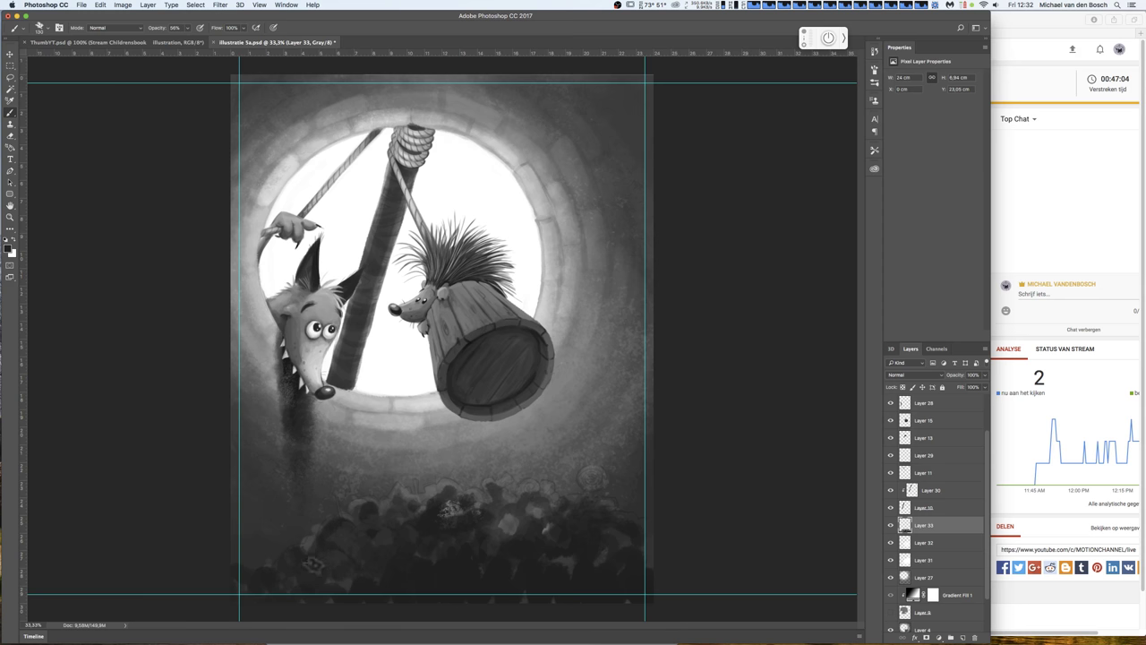
pyautogui.moveTo(305, 562)
pyautogui.mouseDown()
pyautogui.moveTo(322, 548)
pyautogui.moveTo(292, 548)
pyautogui.moveTo(278, 573)
pyautogui.moveTo(344, 528)
pyautogui.moveTo(419, 528)
pyautogui.mouseUp()
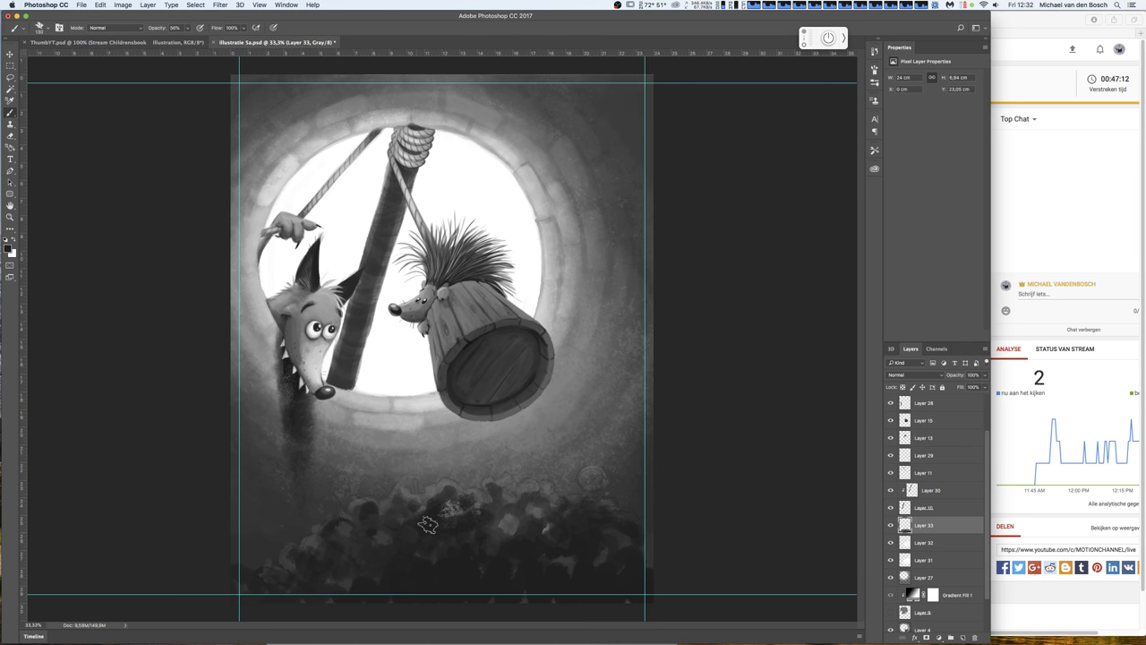
pyautogui.click(455, 494)
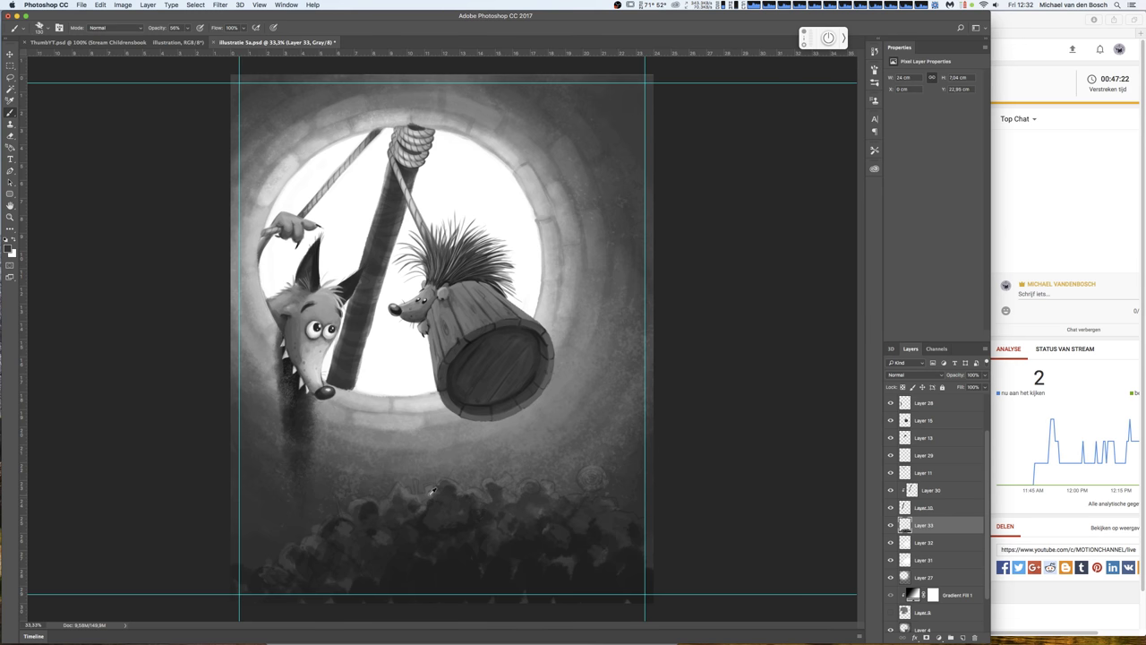
pyautogui.moveTo(467, 504); pyautogui.dragTo(373, 519)
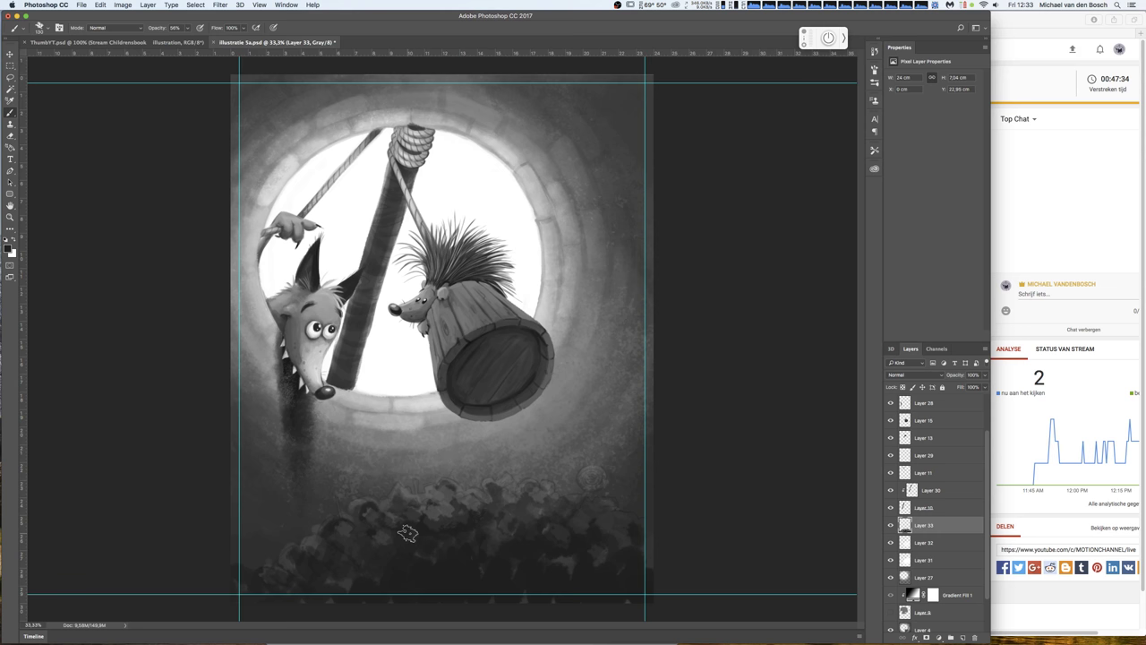
pyautogui.click(955, 546)
pyautogui.click(964, 637)
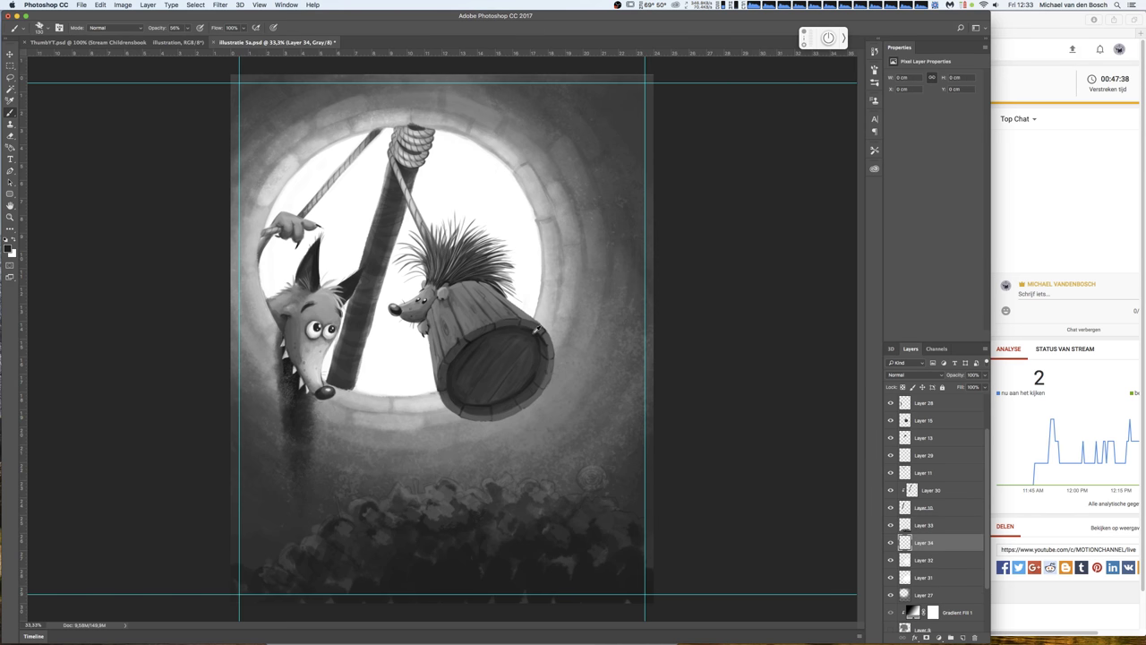
# - With a 500 px soft brush, lighten the lower pebble floor and darken the band above it
pyautogui.rightClick(547, 355)
pyautogui.click(596, 557)
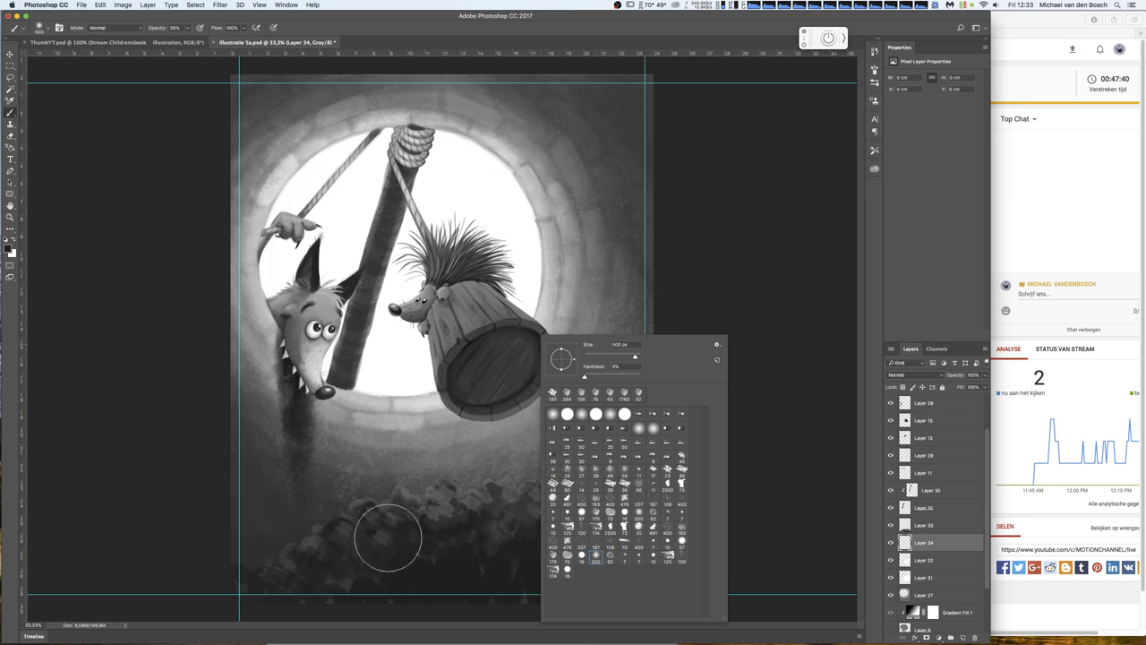
pyautogui.click(295, 569)
pyautogui.moveTo(579, 530)
pyautogui.mouseDown()
pyautogui.moveTo(647, 555)
pyautogui.moveTo(493, 502)
pyautogui.moveTo(274, 582)
pyautogui.moveTo(323, 523)
pyautogui.moveTo(590, 475)
pyautogui.mouseUp()
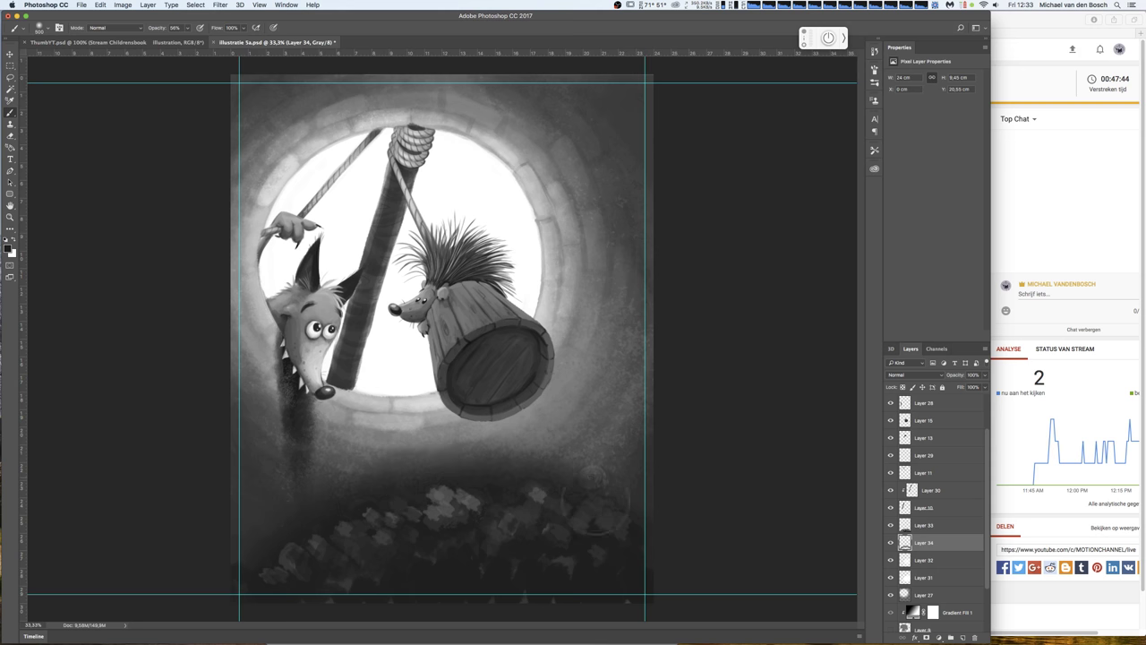
pyautogui.moveTo(654, 529)
pyautogui.mouseDown()
pyautogui.moveTo(327, 506)
pyautogui.moveTo(359, 574)
pyautogui.mouseUp()
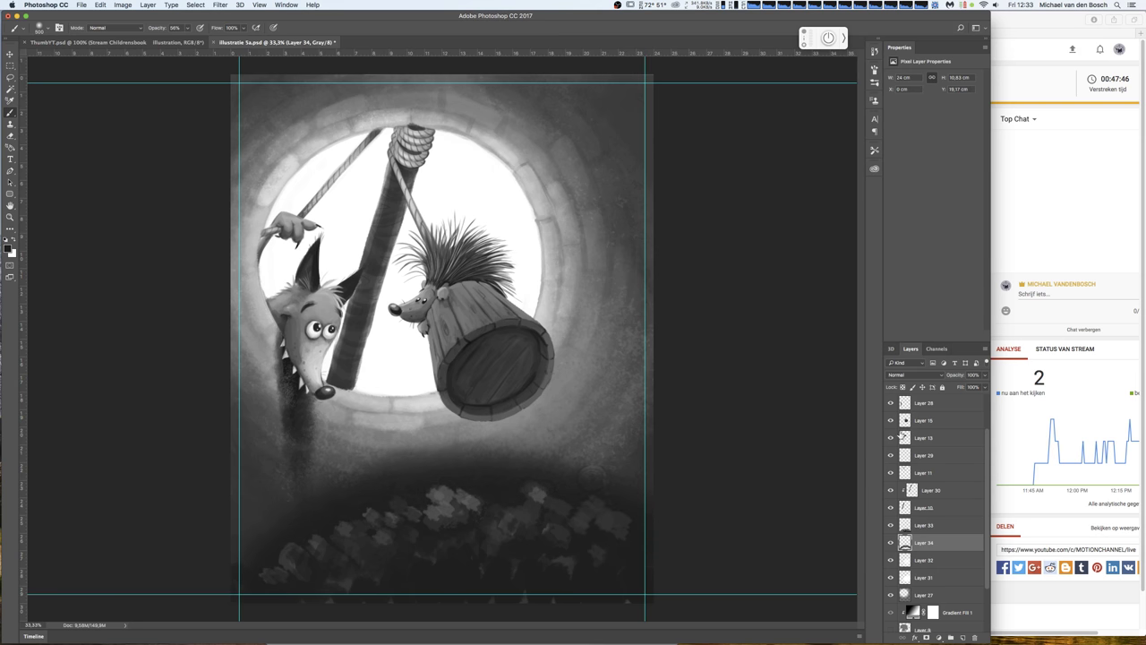
# - Lower Layer 34 to about 34% opacity, then darken the right pebbles on a new low-opacity layer
pyautogui.click(984, 375)
pyautogui.moveTo(956, 387); pyautogui.dragTo(955, 388)
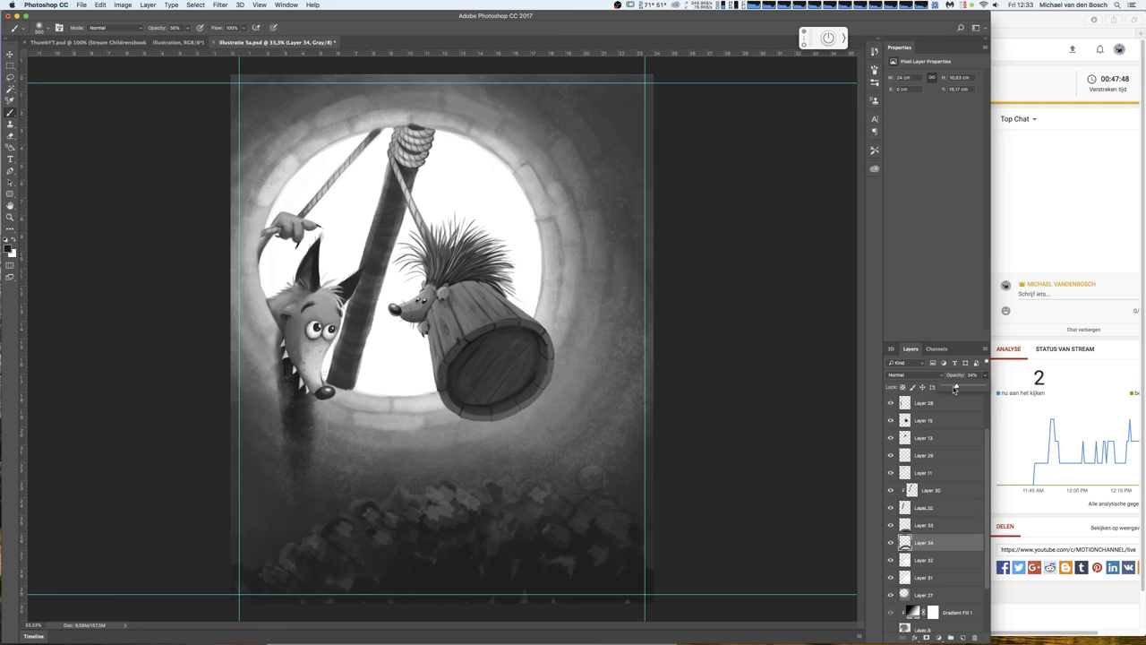
pyautogui.click(961, 637)
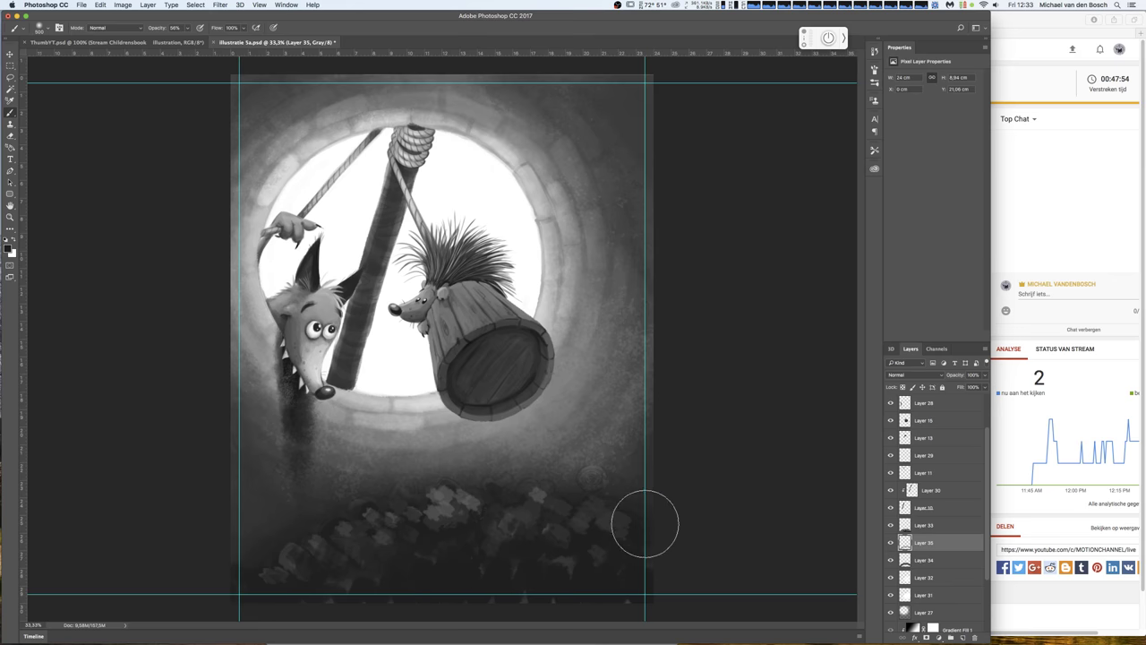
pyautogui.moveTo(491, 486); pyautogui.dragTo(407, 490)
pyautogui.click(984, 375)
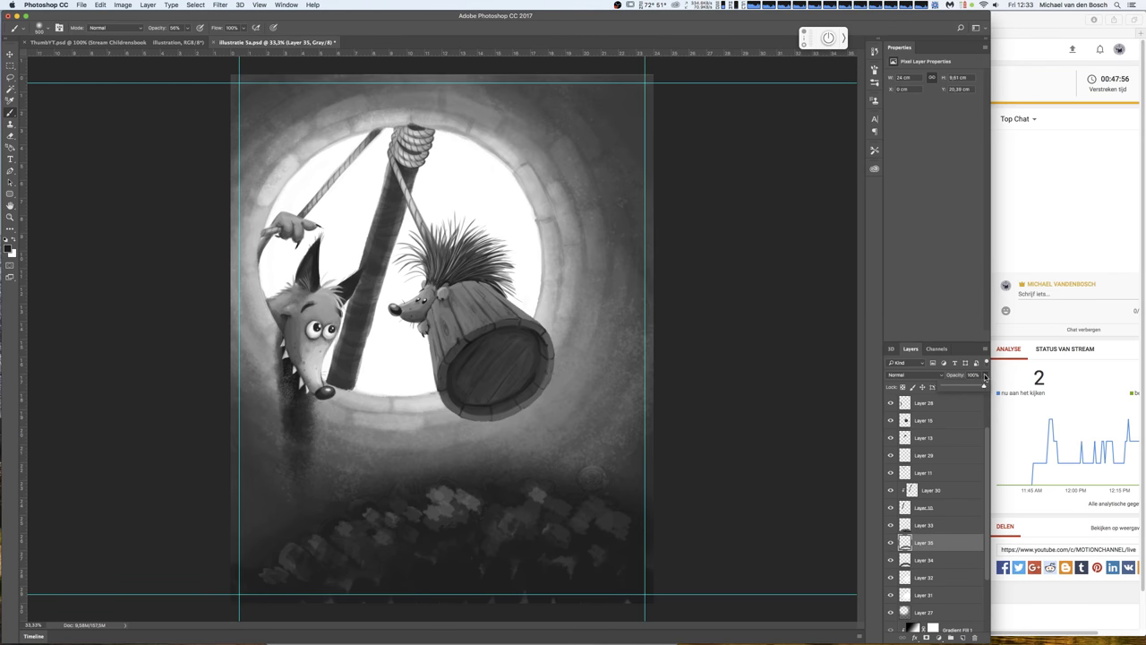
pyautogui.moveTo(959, 387); pyautogui.dragTo(956, 387)
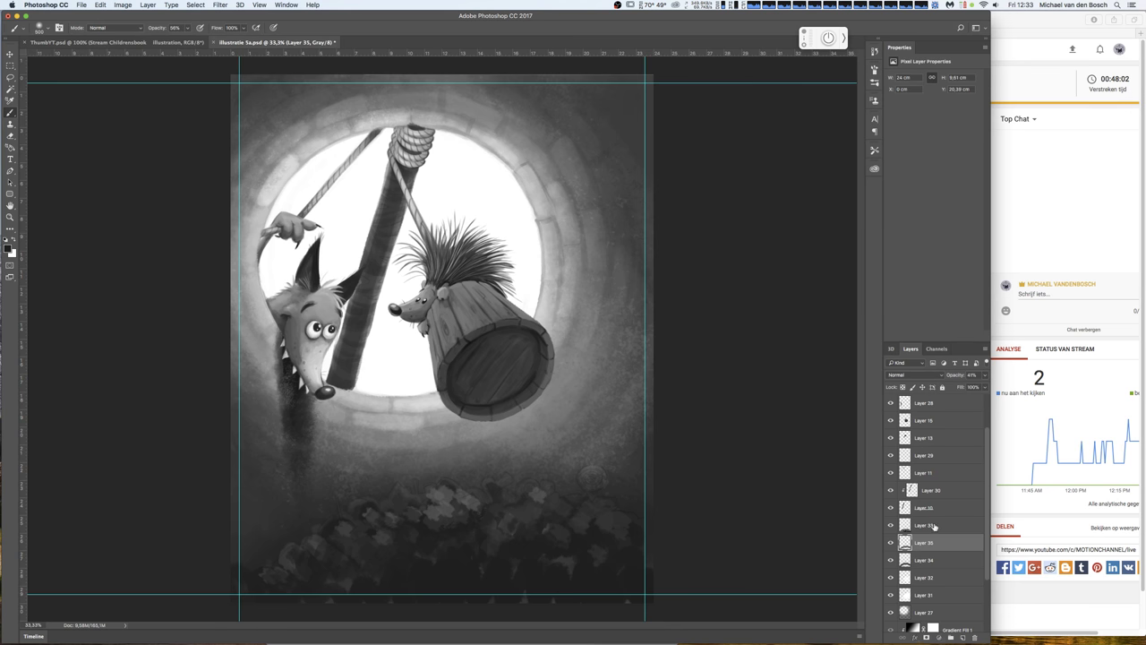
# - Toggle Layer 33 to compare, undo its duplicate, and zoom to 66.7% on the well floor
pyautogui.click(929, 525)
pyautogui.click(890, 525)
pyautogui.click(890, 526)
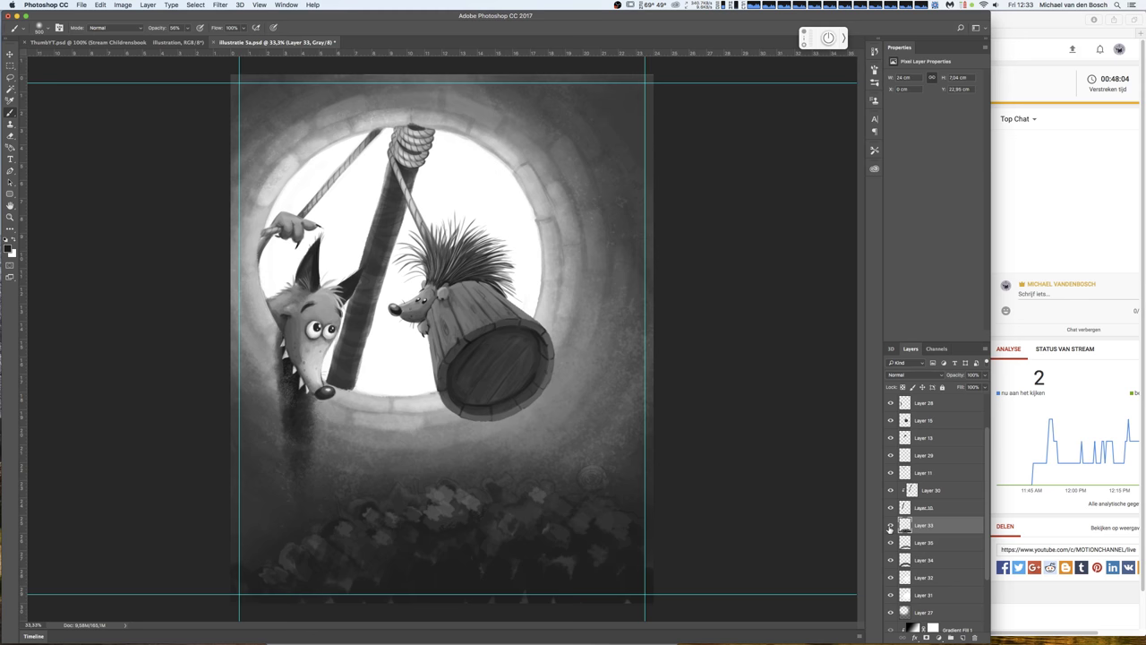
pyautogui.moveTo(958, 530); pyautogui.dragTo(964, 636)
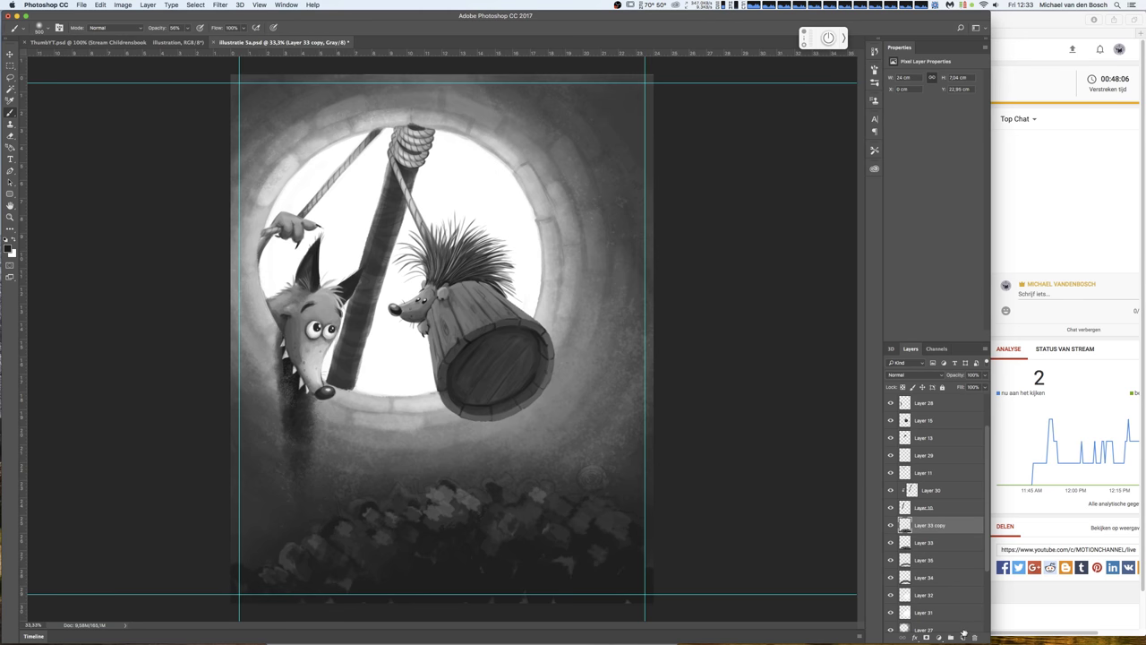
pyautogui.hotkey('ctrl', 'z')
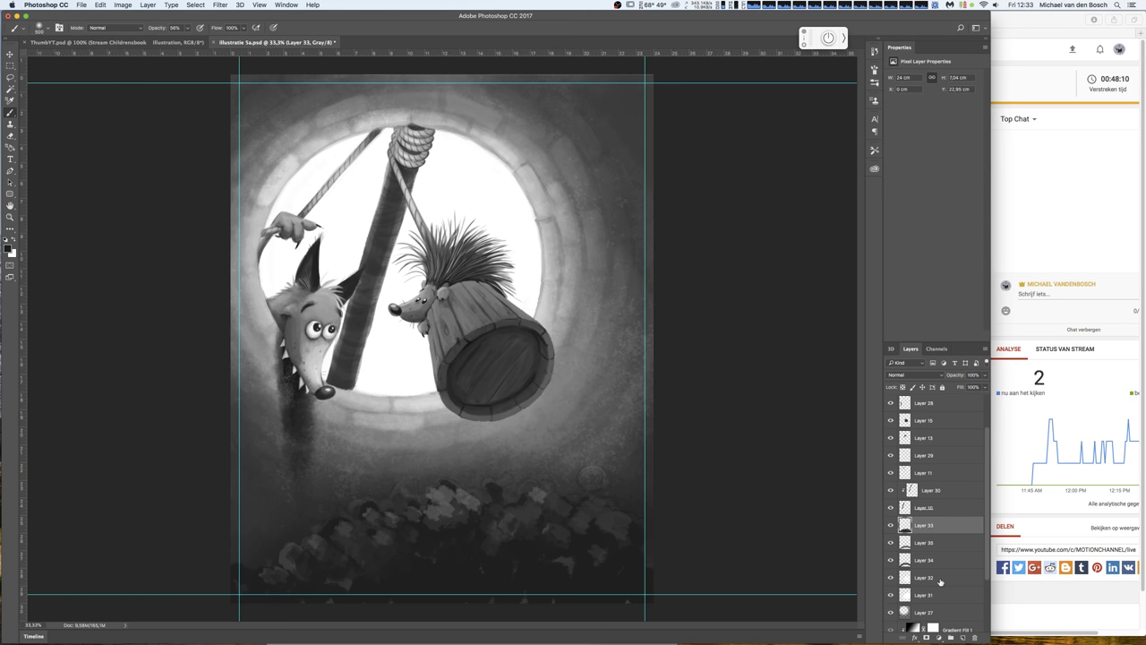
pyautogui.hotkey('ctrl', '+')
pyautogui.hotkey('ctrl', '+')
pyautogui.moveTo(636, 453); pyautogui.dragTo(611, 151)
# - Set up a 30 px brush in light grey at 95% opacity
pyautogui.rightClick(522, 324)
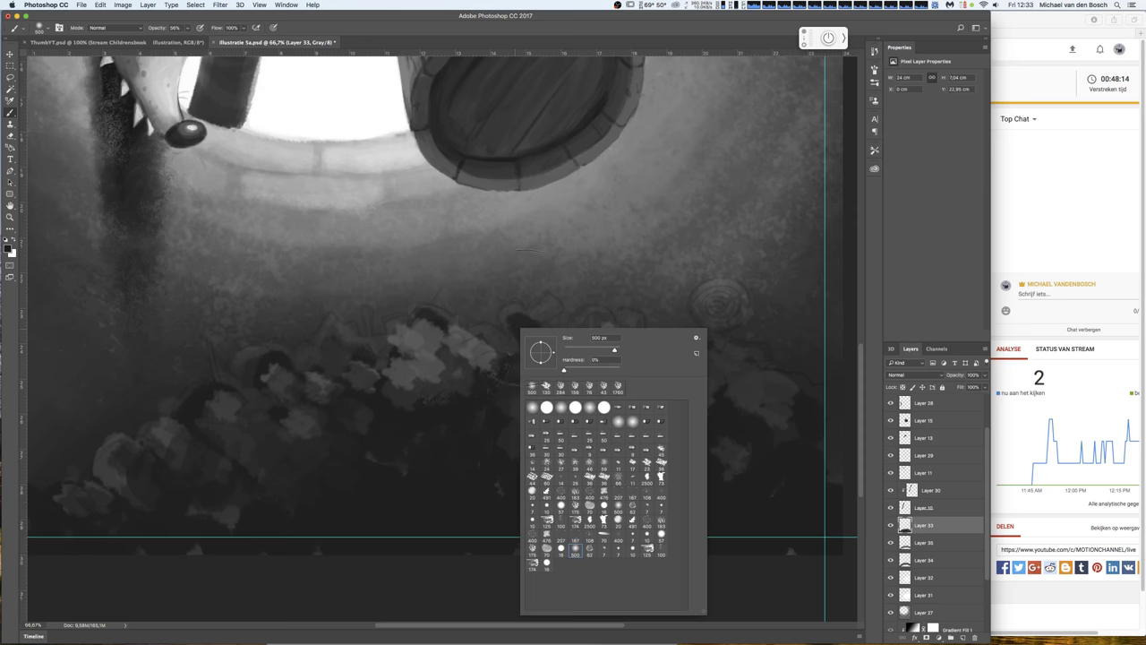
pyautogui.click(574, 350)
pyautogui.click(455, 399)
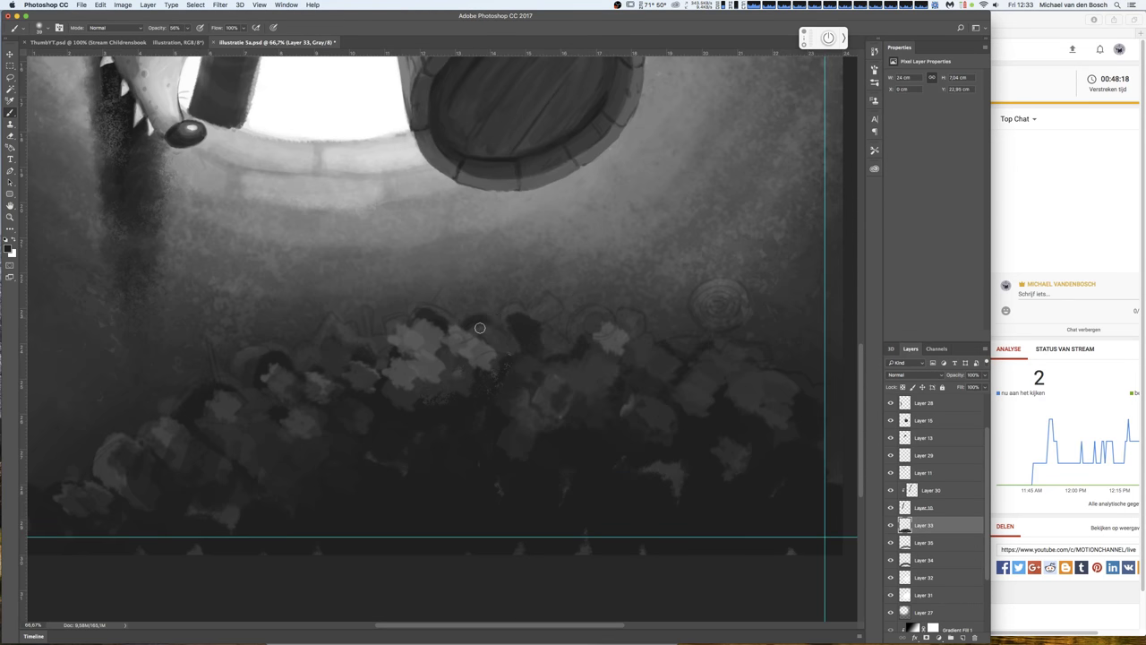
pyautogui.rightClick(504, 324)
pyautogui.click(534, 436)
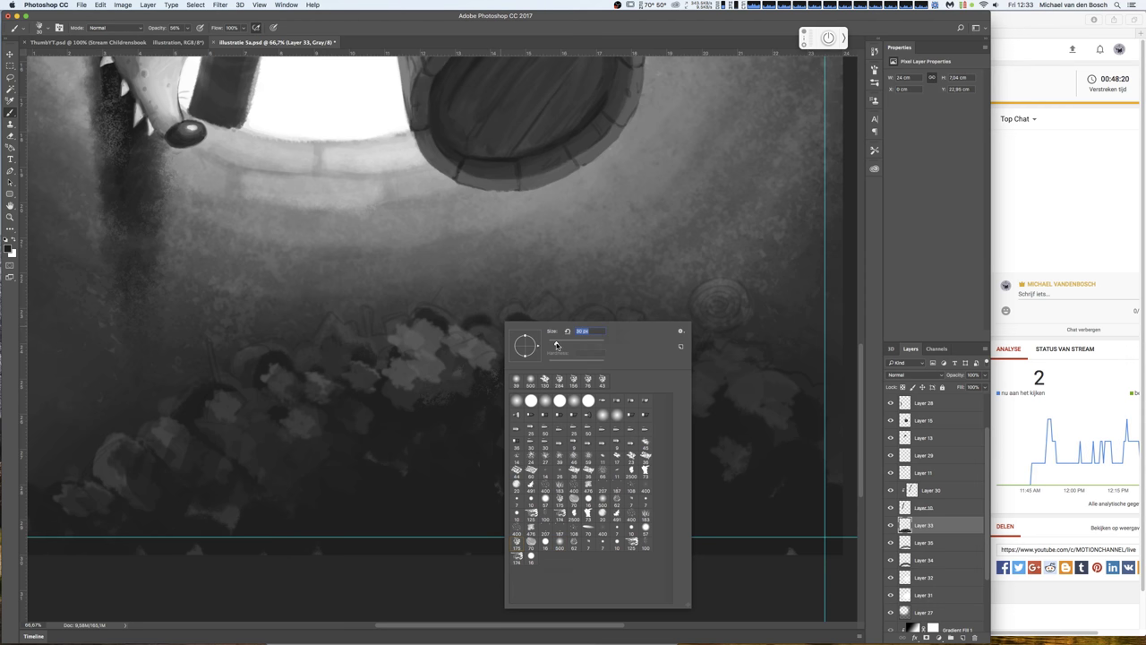
pyautogui.click(469, 319)
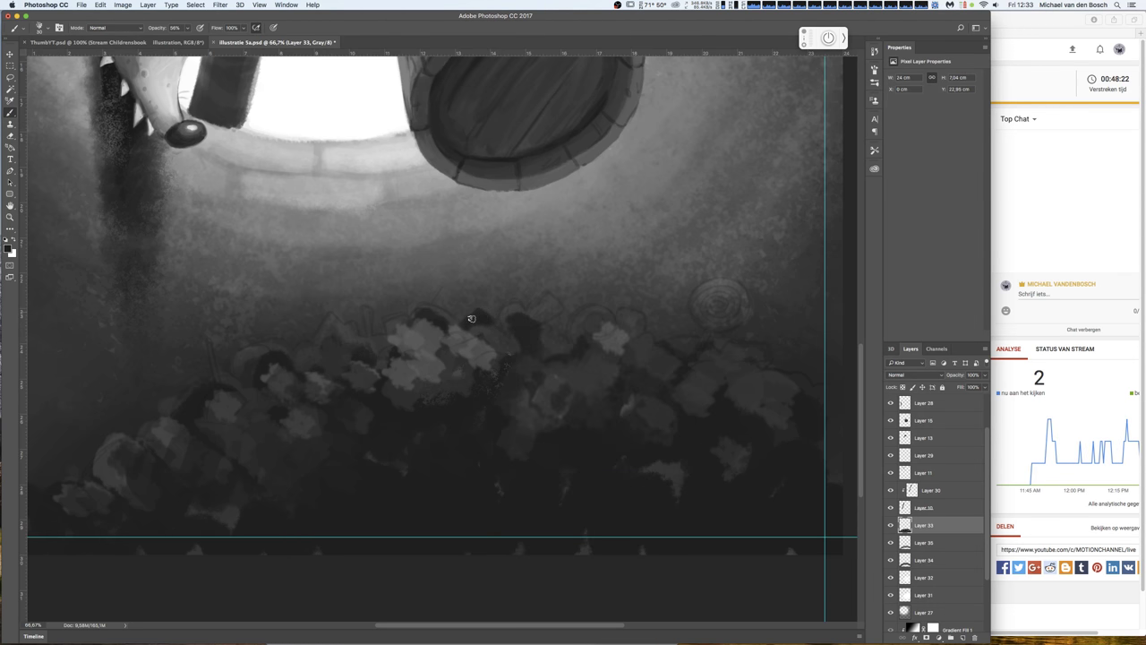
pyautogui.keyDown('alt'); pyautogui.click(516, 305); pyautogui.keyUp('alt')
pyautogui.moveTo(188, 28); pyautogui.dragTo(216, 43)
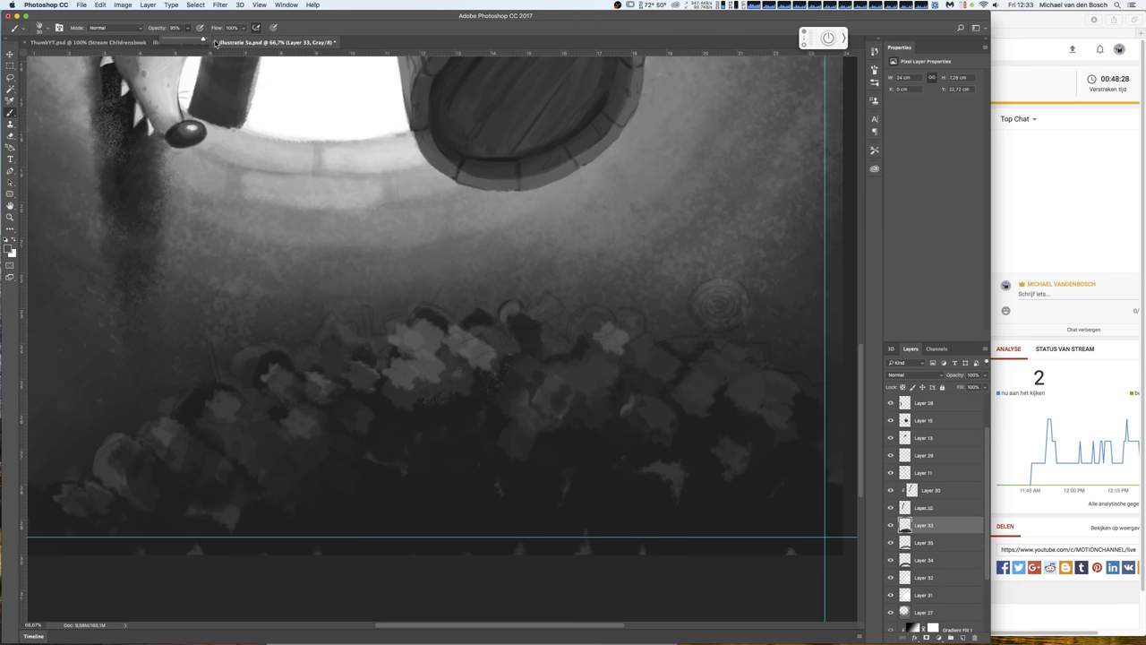
pyautogui.click(890, 525)
pyautogui.click(891, 526)
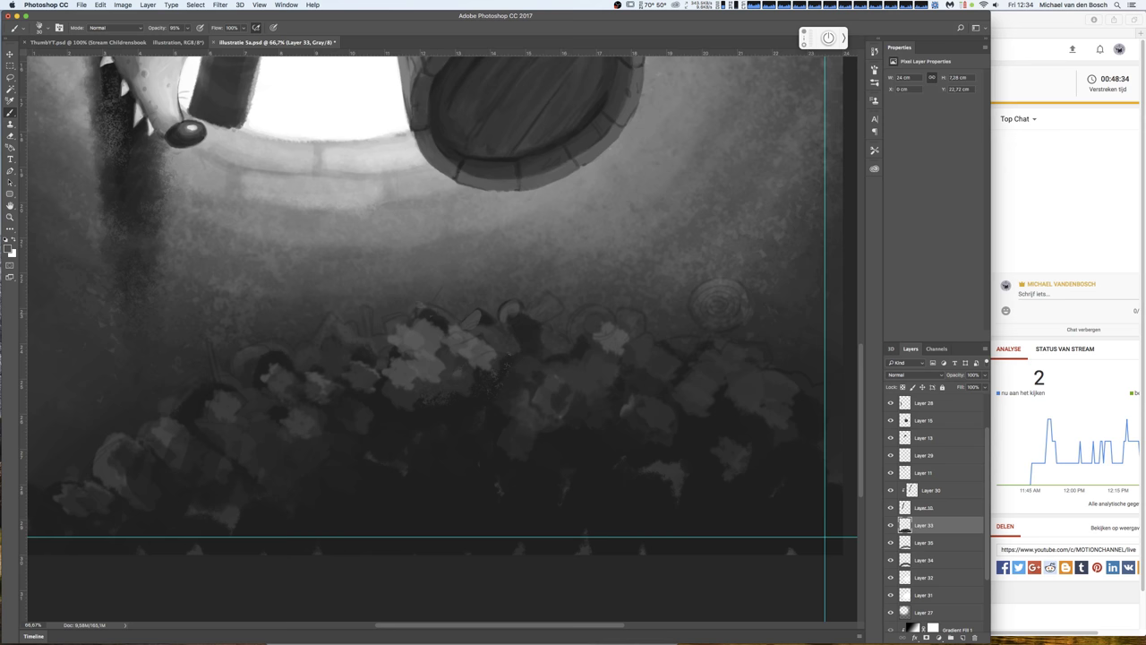
pyautogui.click(188, 28)
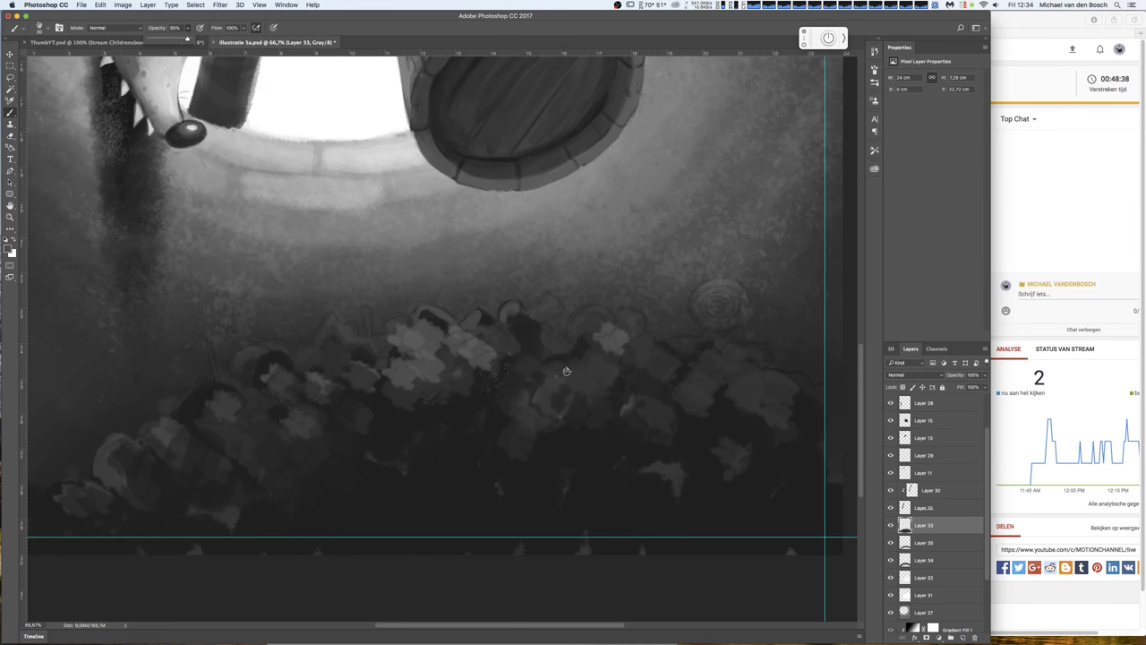
pyautogui.click(371, 344)
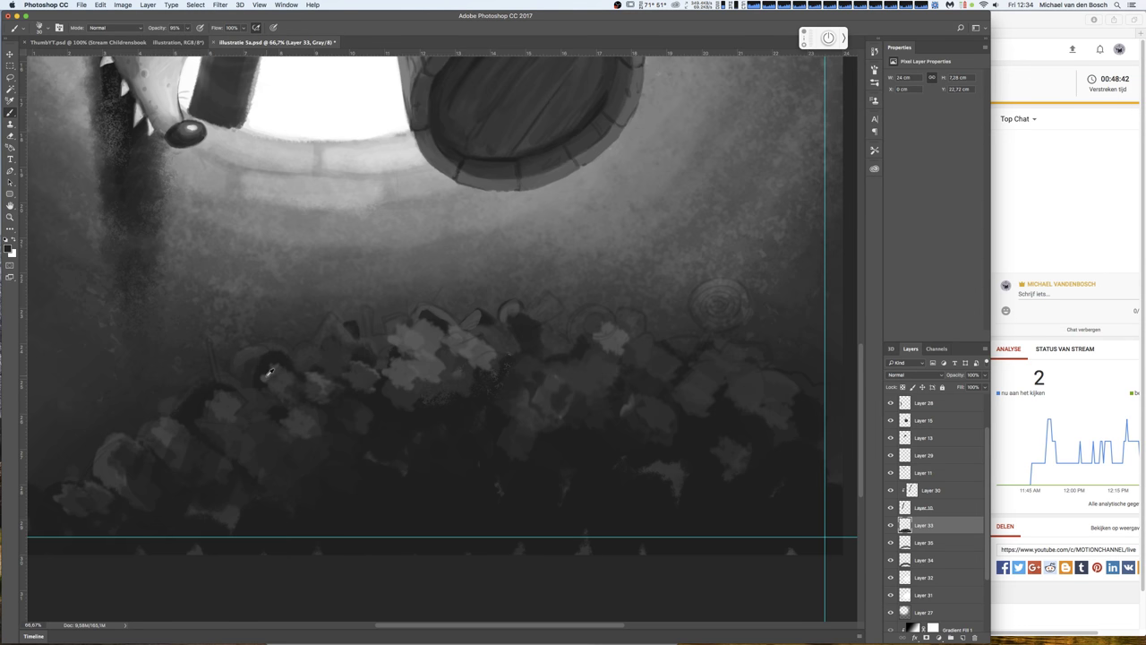
# - Outline a pointed inverted-V candy and a lollipop with stick and round head
pyautogui.moveTo(317, 338); pyautogui.dragTo(329, 313)
pyautogui.moveTo(319, 339); pyautogui.dragTo(338, 334)
pyautogui.moveTo(366, 337); pyautogui.dragTo(366, 308)
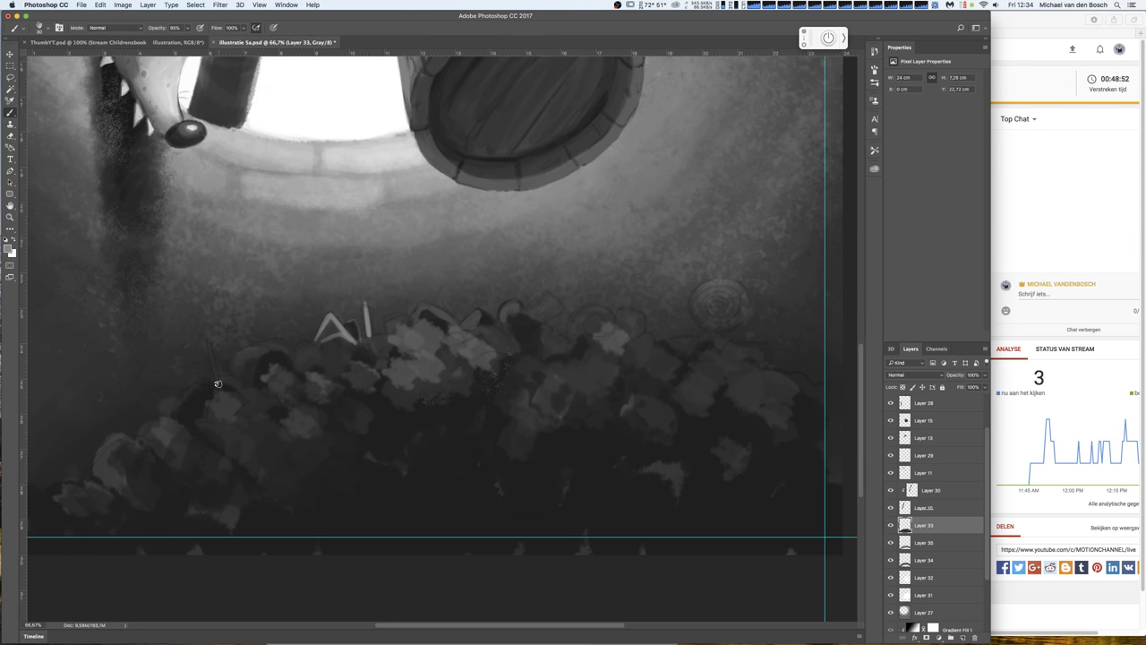
pyautogui.moveTo(216, 383); pyautogui.dragTo(207, 357)
pyautogui.moveTo(195, 319)
pyautogui.mouseDown()
pyautogui.moveTo(183, 349)
pyautogui.moveTo(215, 351)
pyautogui.moveTo(194, 340)
pyautogui.moveTo(191, 318)
pyautogui.moveTo(199, 329)
pyautogui.mouseUp()
pyautogui.keyDown('alt'); pyautogui.click(223, 352); pyautogui.keyUp('alt')
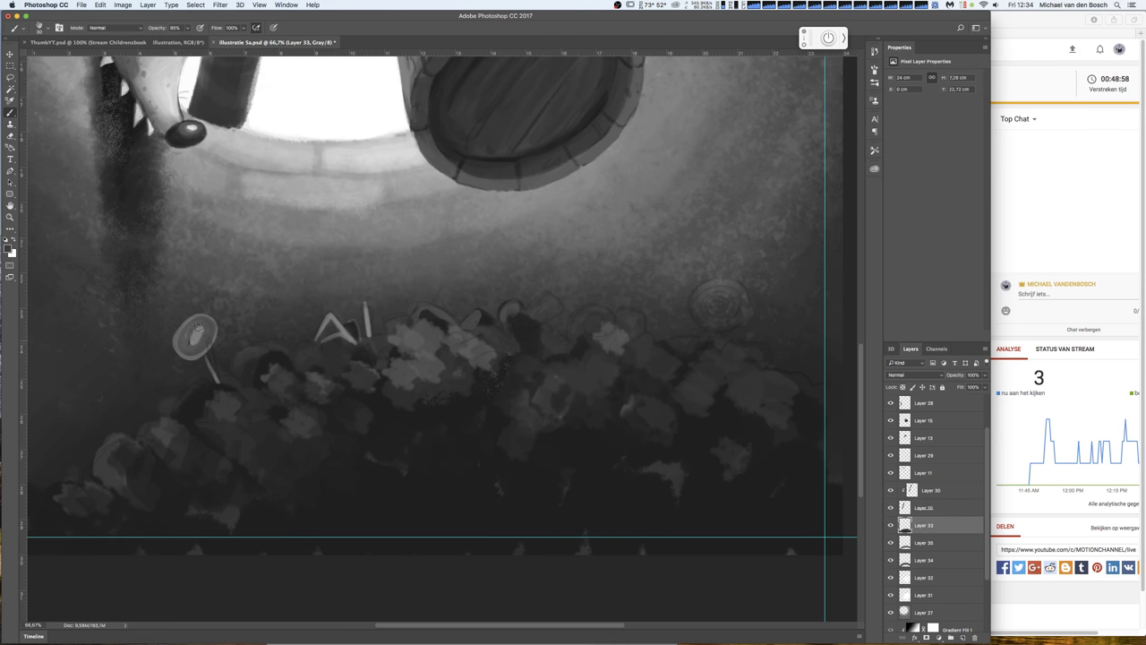
# - Paint a light grey spiral on the lollipop head
pyautogui.keyDown('alt'); pyautogui.click(333, 317); pyautogui.keyUp('alt')
pyautogui.moveTo(188, 326)
pyautogui.mouseDown()
pyautogui.moveTo(208, 347)
pyautogui.moveTo(178, 334)
pyautogui.mouseUp()
pyautogui.keyDown('alt'); pyautogui.click(225, 394); pyautogui.keyUp('alt')
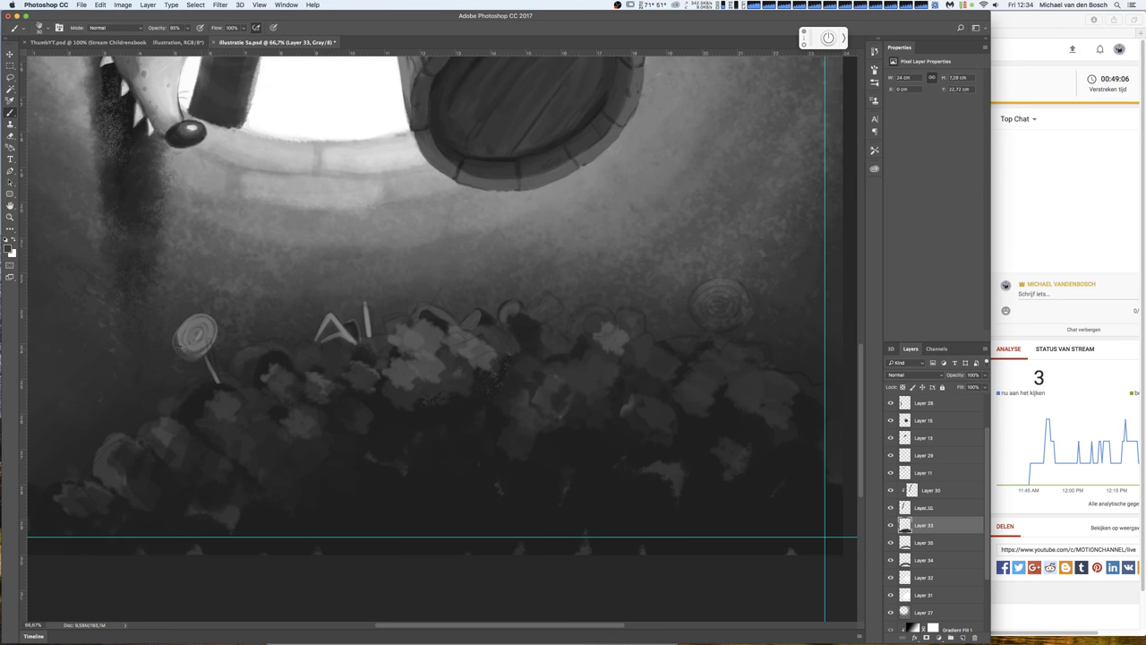
pyautogui.keyDown('alt'); pyautogui.click(348, 124); pyautogui.keyUp('alt')
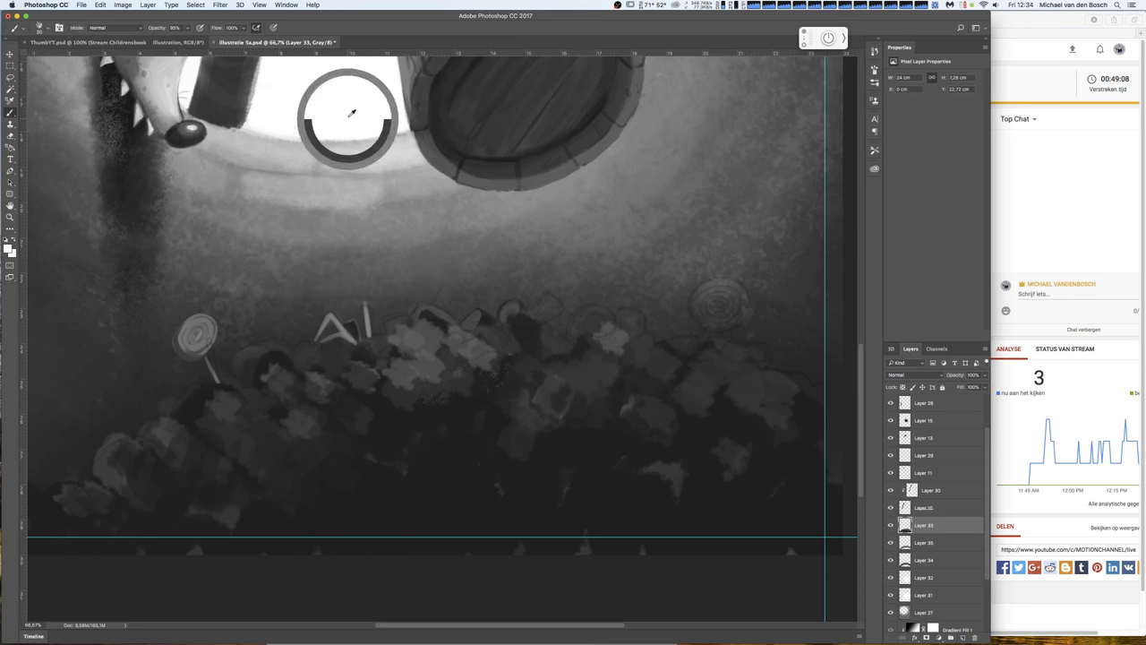
pyautogui.rightClick(433, 283)
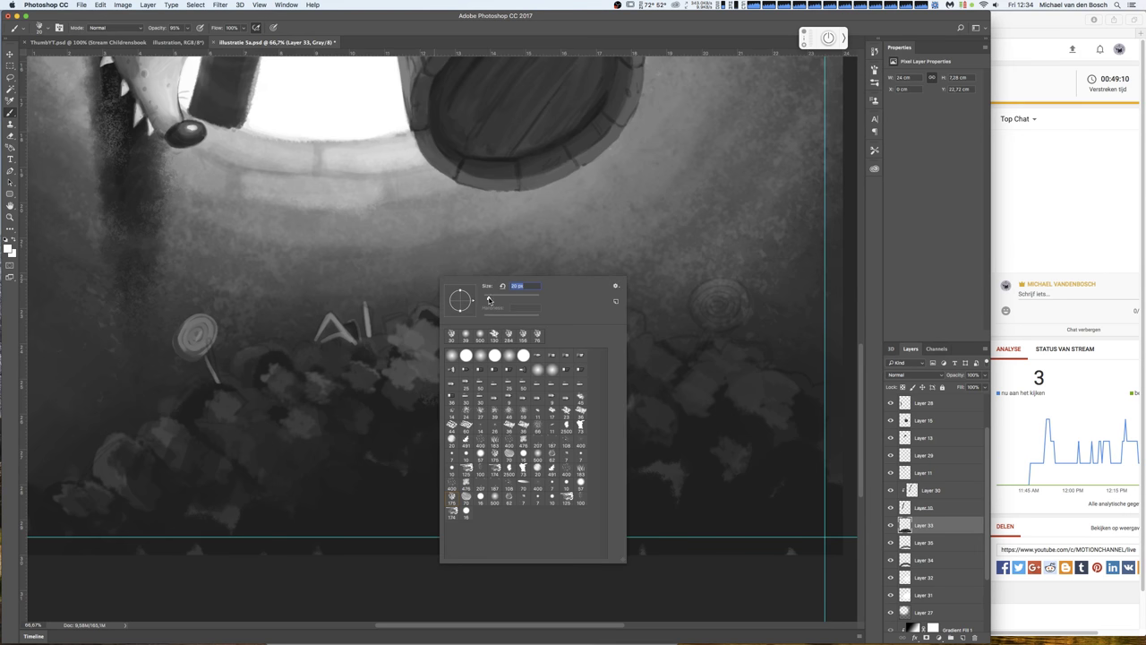
pyautogui.press('Return')
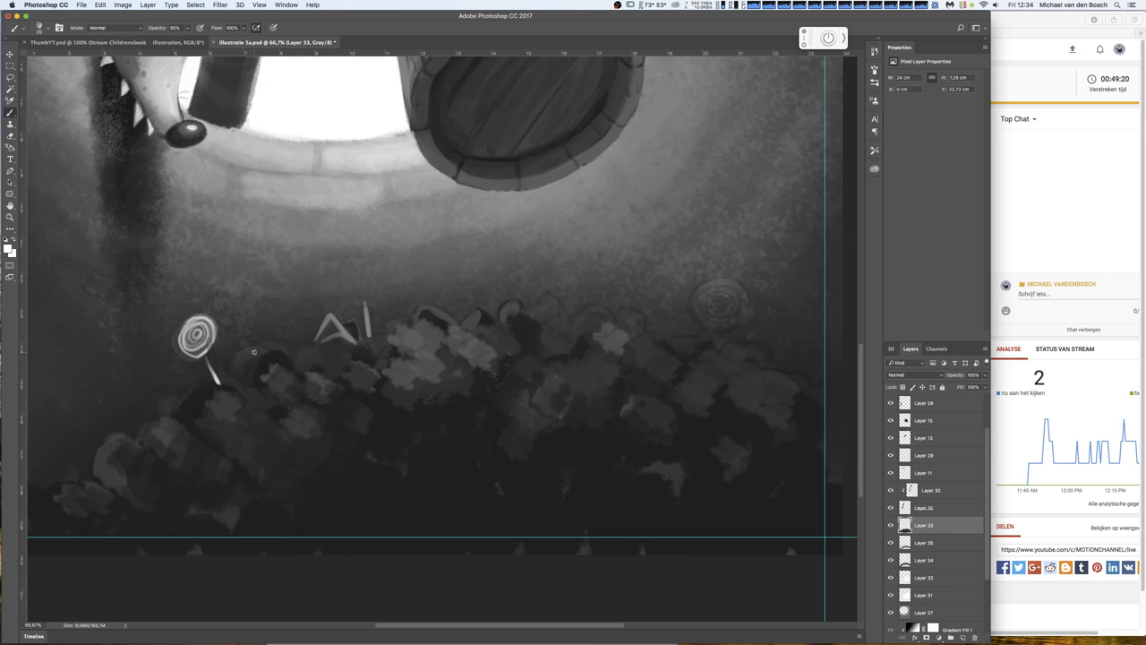
# - Add darker swirl lines to the lollipop, fill the triangular candy light grey, and highlight the cap
pyautogui.rightClick(322, 369)
pyautogui.press('Return')
pyautogui.moveTo(193, 333); pyautogui.dragTo(206, 335)
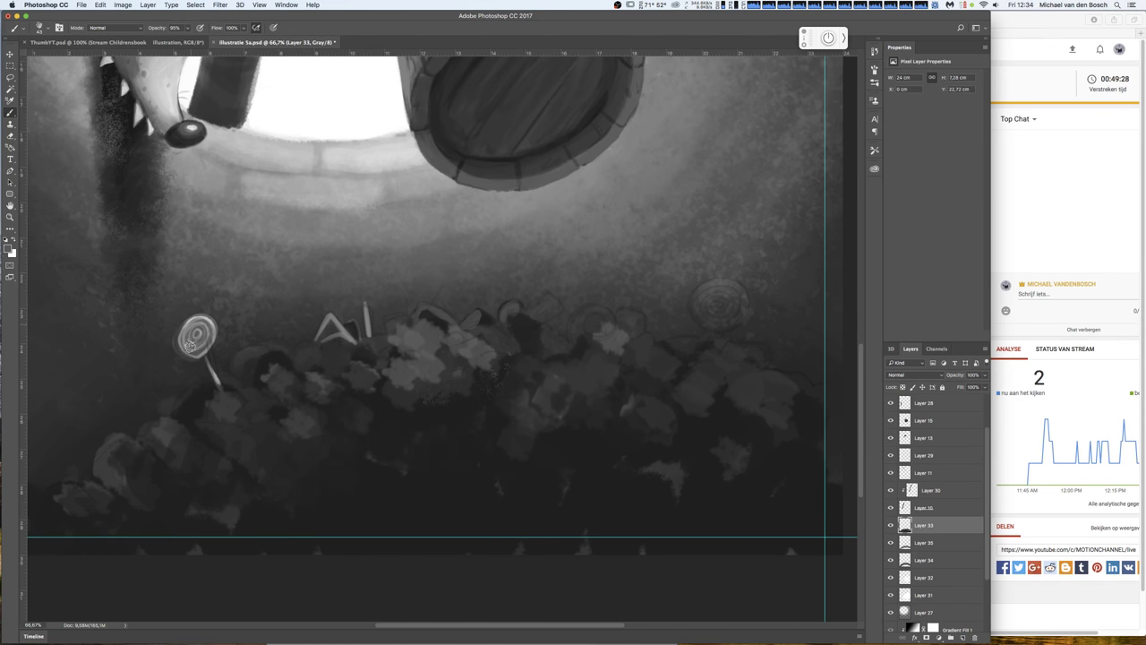
pyautogui.moveTo(322, 334); pyautogui.dragTo(340, 330)
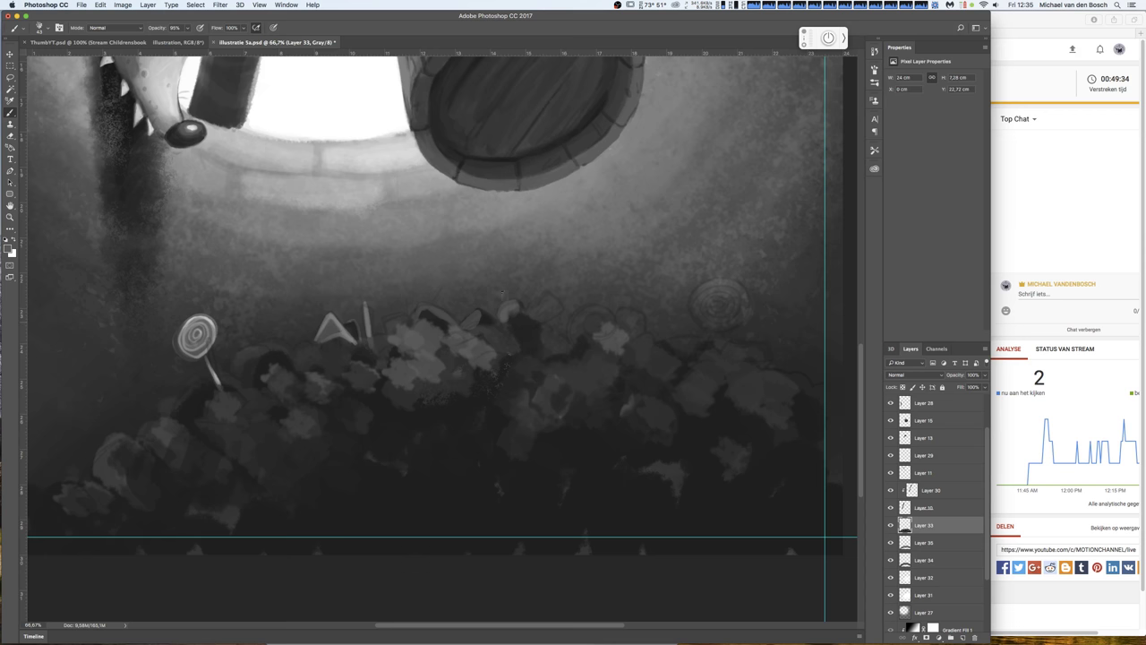
pyautogui.moveTo(503, 302); pyautogui.dragTo(506, 307)
# - Resize the brush and paint a light wrapped sweet on the floor
pyautogui.rightClick(580, 321)
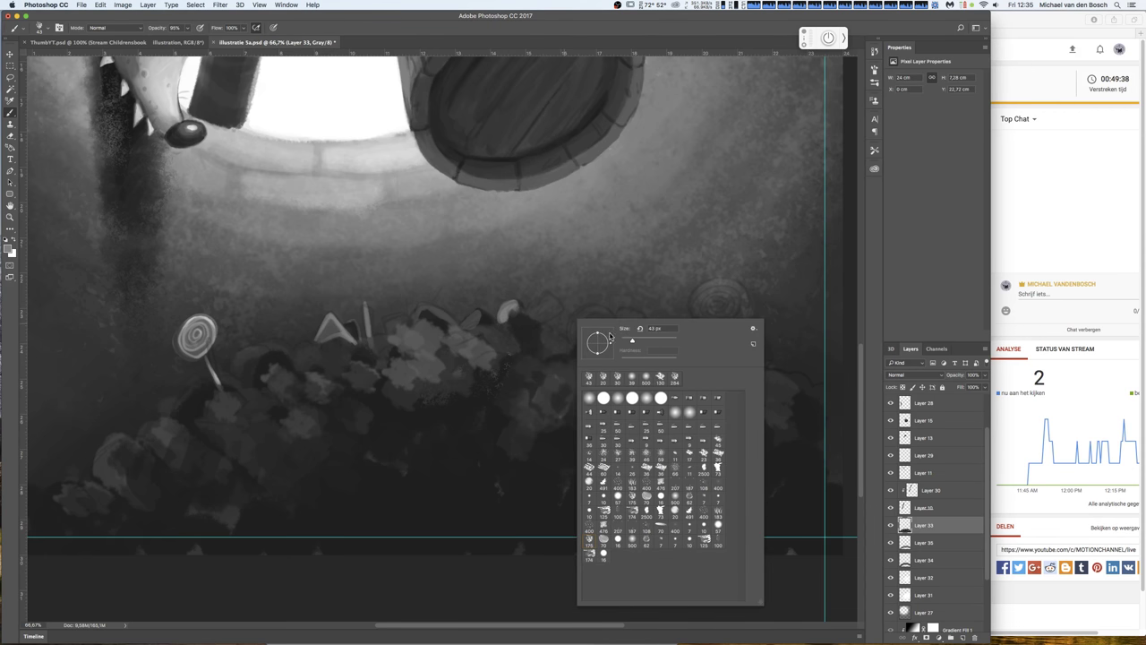
pyautogui.moveTo(631, 341); pyautogui.dragTo(625, 342)
pyautogui.press('Return')
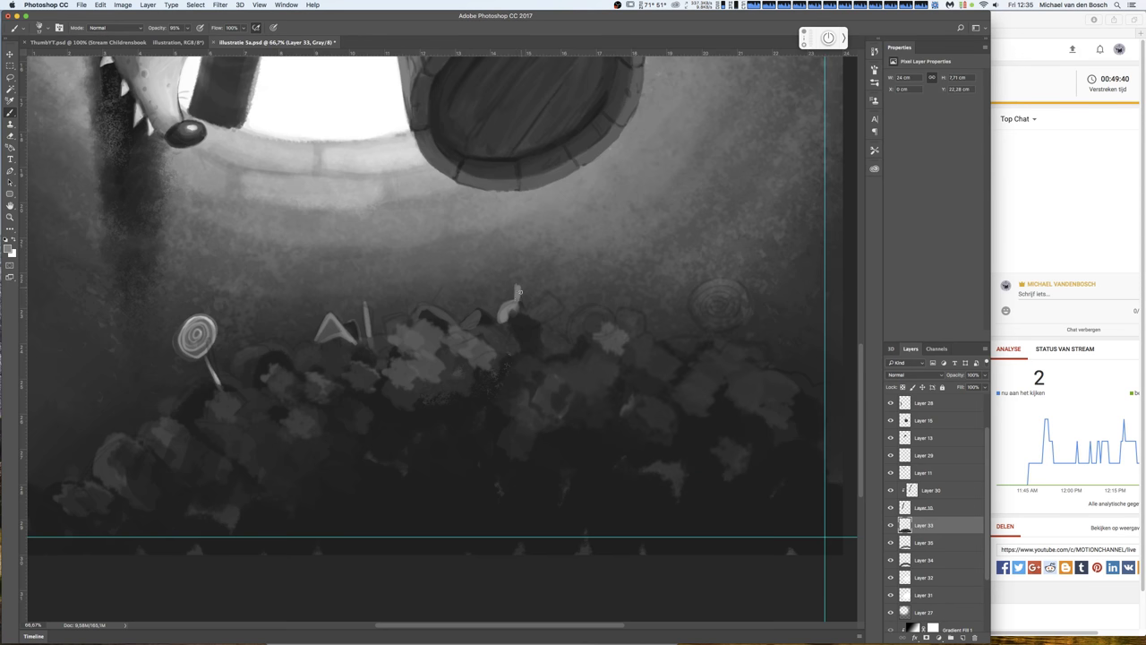
pyautogui.moveTo(518, 291)
pyautogui.mouseDown()
pyautogui.moveTo(525, 300)
pyautogui.moveTo(518, 293)
pyautogui.mouseUp()
pyautogui.keyDown('alt'); pyautogui.click(513, 308); pyautogui.keyUp('alt')
pyautogui.keyDown('alt'); pyautogui.click(488, 313); pyautogui.keyUp('alt')
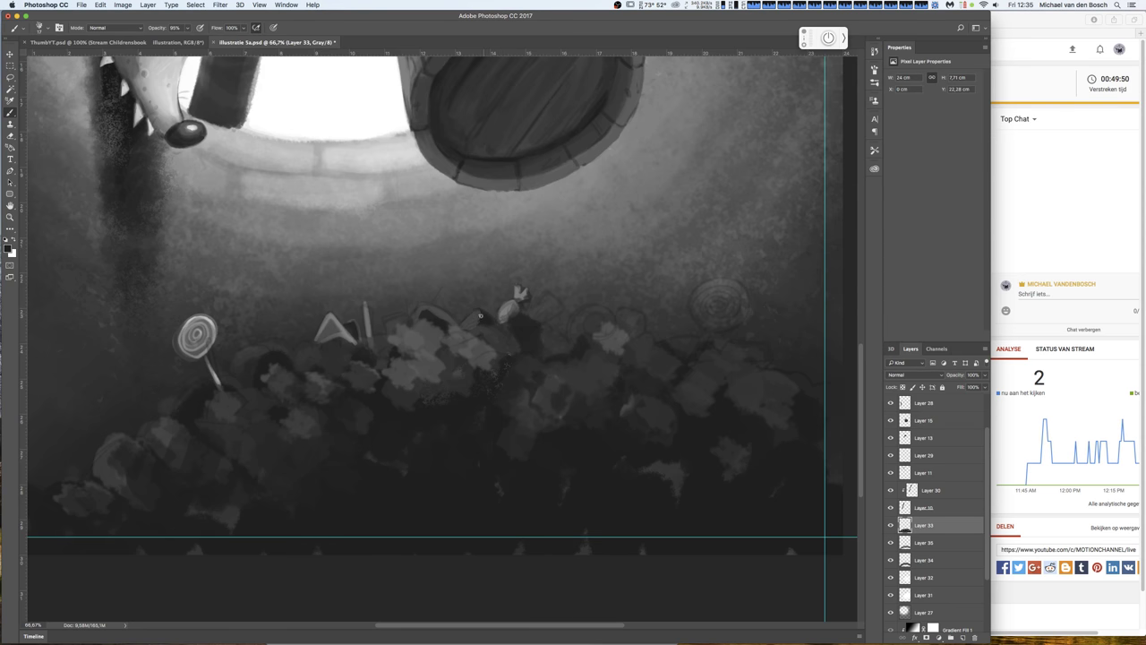
# - Paint a small bright candy shape and dab dark shading beside the candy
pyautogui.keyDown('alt'); pyautogui.click(345, 324); pyautogui.keyUp('alt')
pyautogui.moveTo(463, 320); pyautogui.dragTo(474, 311)
pyautogui.moveTo(449, 315)
pyautogui.mouseDown()
pyautogui.moveTo(460, 322)
pyautogui.moveTo(441, 286)
pyautogui.moveTo(403, 302)
pyautogui.moveTo(431, 304)
pyautogui.moveTo(362, 308)
pyautogui.moveTo(342, 327)
pyautogui.mouseUp()
pyautogui.keyDown('alt'); pyautogui.click(357, 326); pyautogui.keyUp('alt')
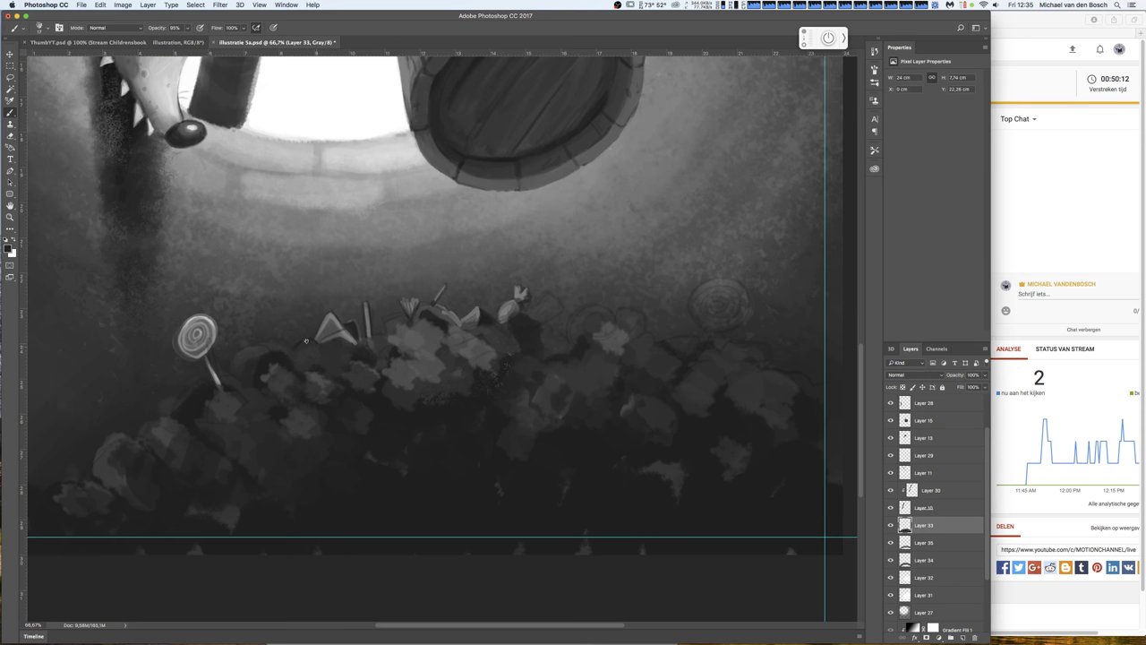
pyautogui.keyDown('alt'); pyautogui.click(321, 330); pyautogui.keyUp('alt')
pyautogui.moveTo(419, 337)
pyautogui.mouseDown()
pyautogui.moveTo(434, 344)
pyautogui.moveTo(402, 346)
pyautogui.mouseUp()
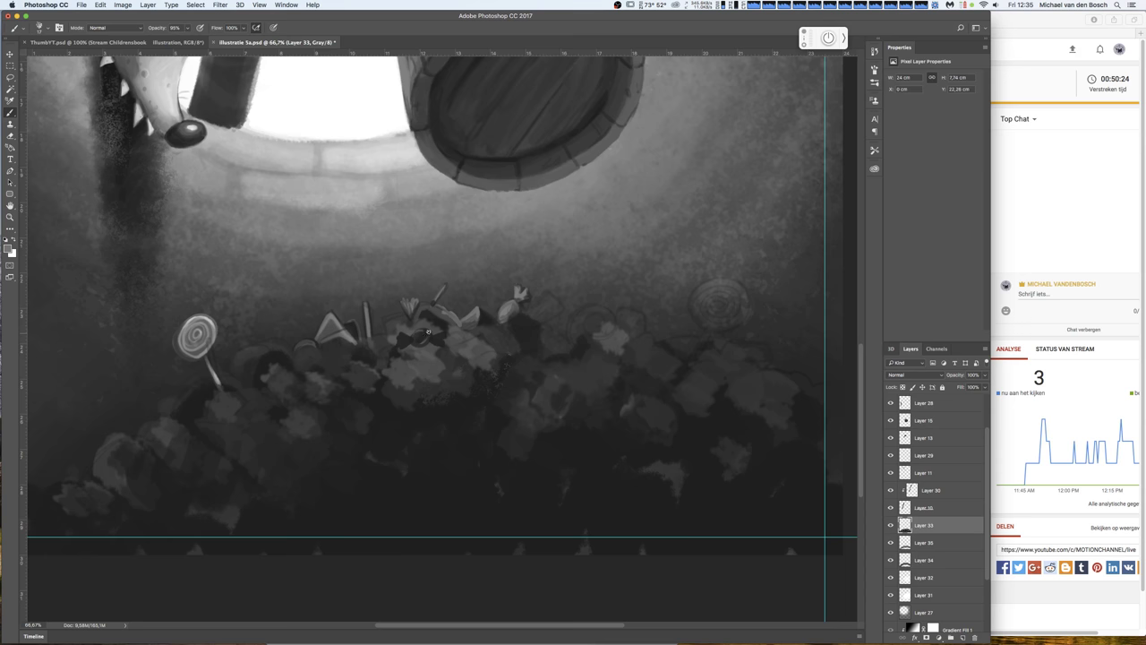
# - With a 23 px brush, dab light highlights on the candy pile
pyautogui.rightClick(439, 331)
pyautogui.moveTo(489, 355); pyautogui.dragTo(495, 354)
pyautogui.press('Return')
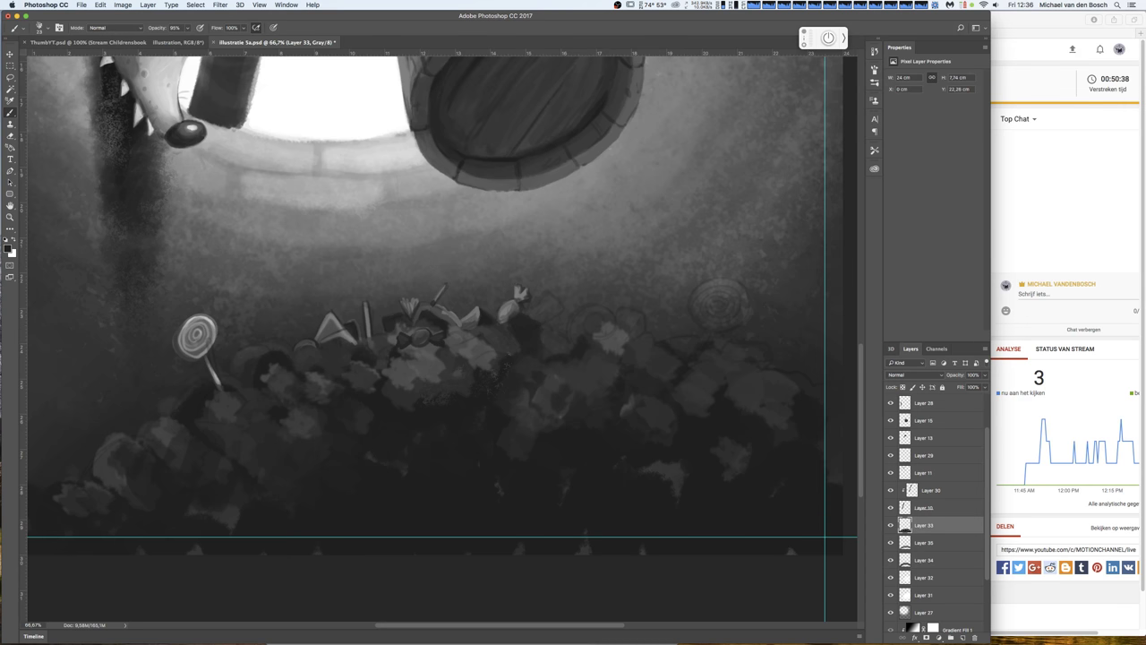
pyautogui.keyDown('alt'); pyautogui.click(417, 309); pyautogui.keyUp('alt')
pyautogui.moveTo(406, 322); pyautogui.dragTo(416, 324)
pyautogui.keyDown('alt'); pyautogui.click(439, 328); pyautogui.keyUp('alt')
pyautogui.keyDown('alt'); pyautogui.click(480, 314); pyautogui.keyUp('alt')
pyautogui.keyDown('alt'); pyautogui.click(438, 312); pyautogui.keyUp('alt')
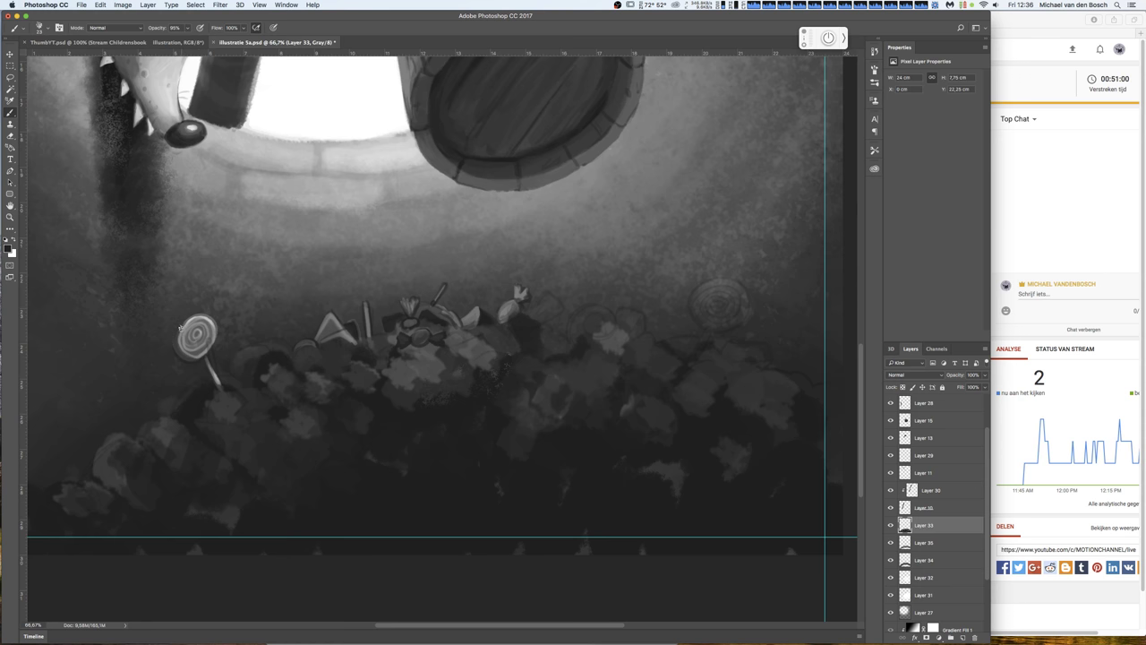
# - Shade and lighten the lollipop's left edge, then outline a dark zigzag candy on the right
pyautogui.moveTo(179, 341); pyautogui.dragTo(197, 349)
pyautogui.keyDown('alt'); pyautogui.click(185, 330); pyautogui.keyUp('alt')
pyautogui.moveTo(182, 338)
pyautogui.mouseDown()
pyautogui.moveTo(187, 351)
pyautogui.moveTo(177, 338)
pyautogui.mouseUp()
pyautogui.keyDown('alt'); pyautogui.click(309, 338); pyautogui.keyUp('alt')
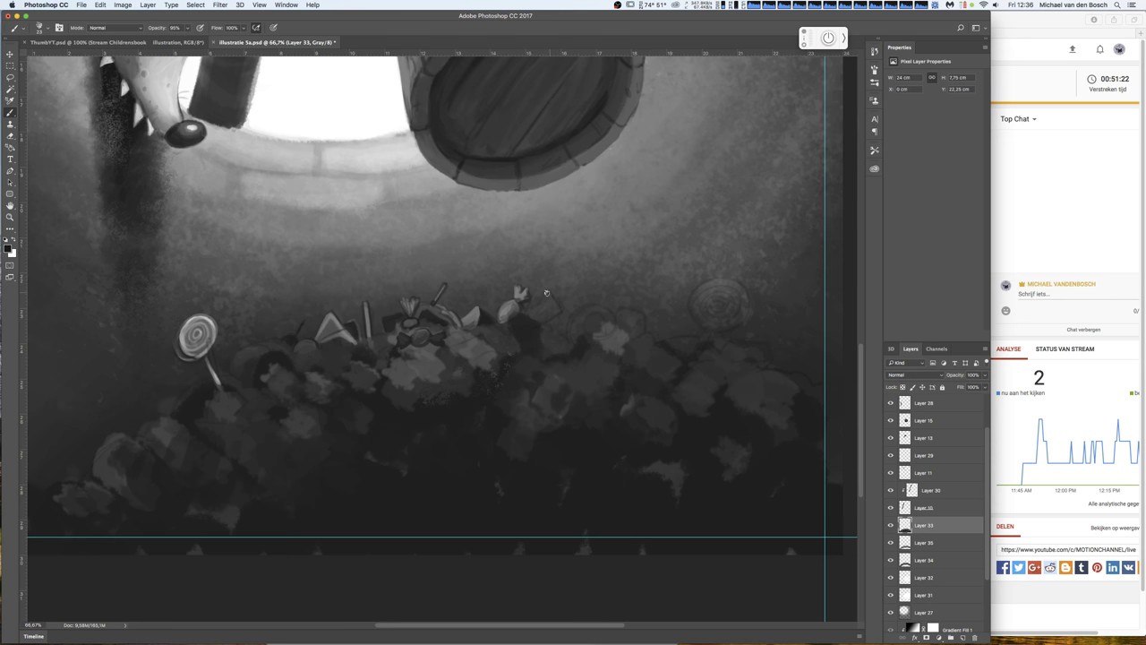
pyautogui.moveTo(531, 319)
pyautogui.mouseDown()
pyautogui.moveTo(559, 309)
pyautogui.moveTo(538, 324)
pyautogui.mouseUp()
# - Add a dark line to the new candy and brighten the central candy stick and wrappers
pyautogui.moveTo(539, 304)
pyautogui.mouseDown()
pyautogui.moveTo(548, 292)
pyautogui.moveTo(557, 308)
pyautogui.mouseUp()
pyautogui.keyDown('alt'); pyautogui.click(535, 299); pyautogui.keyUp('alt')
pyautogui.moveTo(444, 284); pyautogui.dragTo(410, 303)
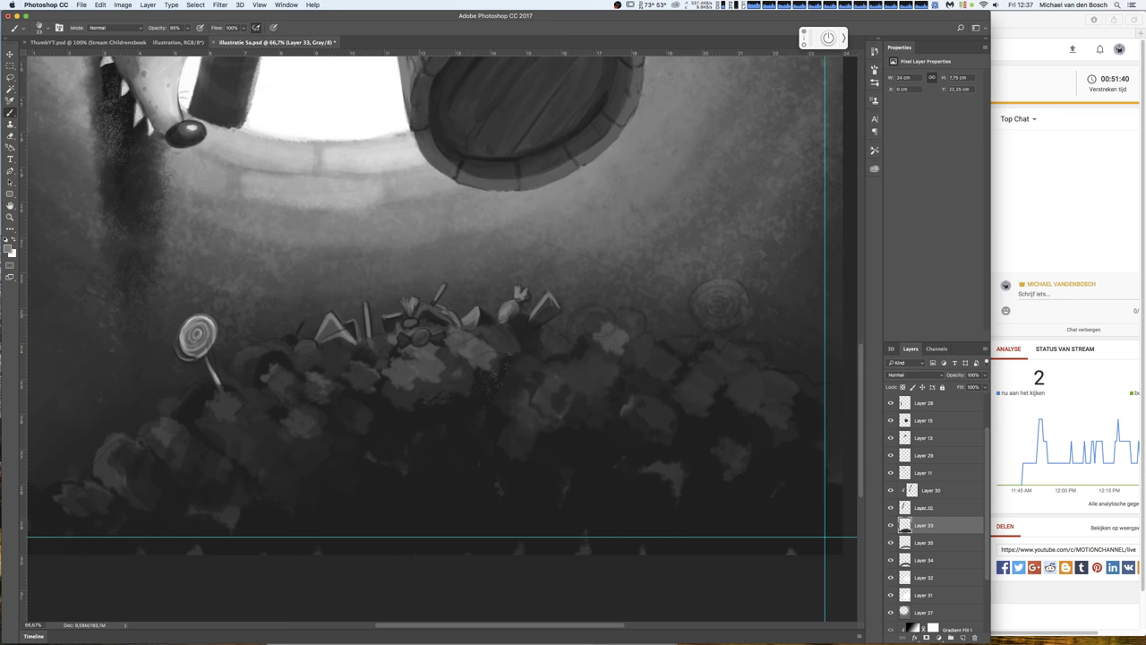
pyautogui.click(423, 311)
pyautogui.moveTo(450, 322); pyautogui.dragTo(426, 312)
pyautogui.moveTo(480, 319); pyautogui.dragTo(500, 311)
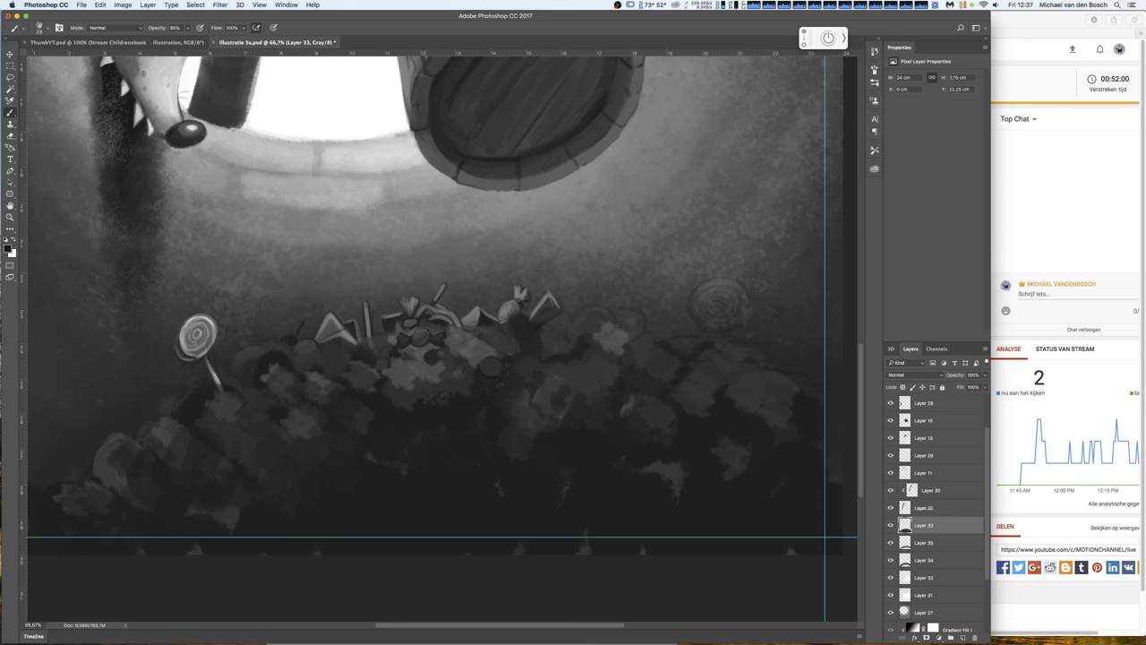
# - Swap the painting colour back to black and sample darker greys from the candy pile
pyautogui.click(526, 329)
pyautogui.click(480, 350)
pyautogui.press('x')
pyautogui.press('x')
pyautogui.keyDown('alt'); pyautogui.click(473, 361); pyautogui.keyUp('alt')
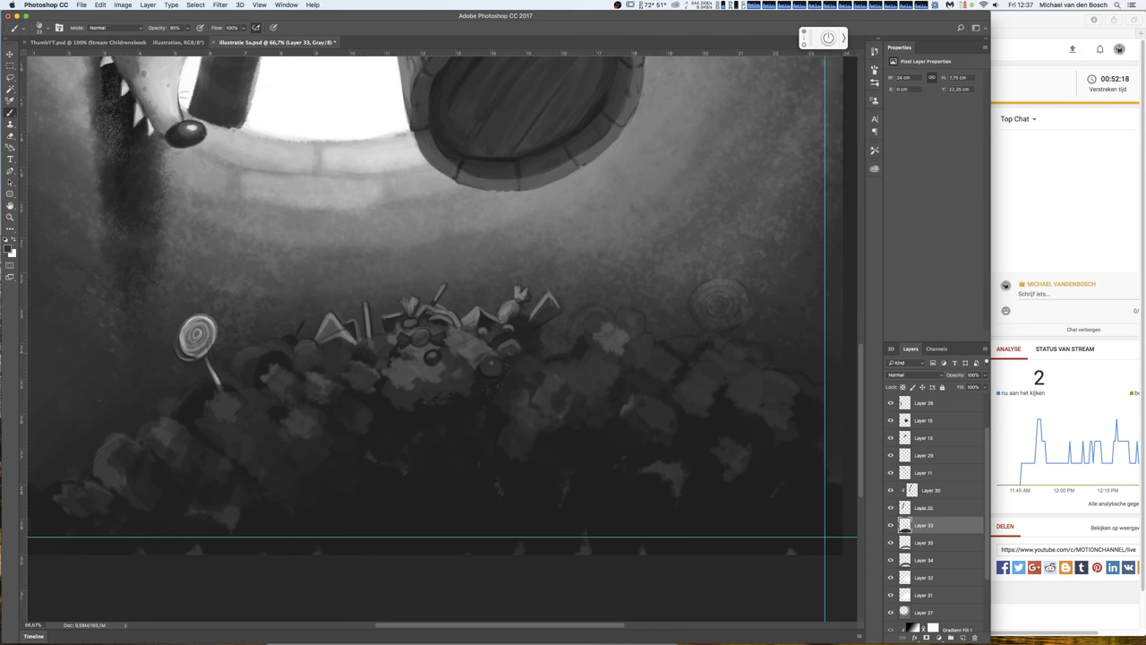
pyautogui.keyDown('alt'); pyautogui.click(469, 365); pyautogui.keyUp('alt')
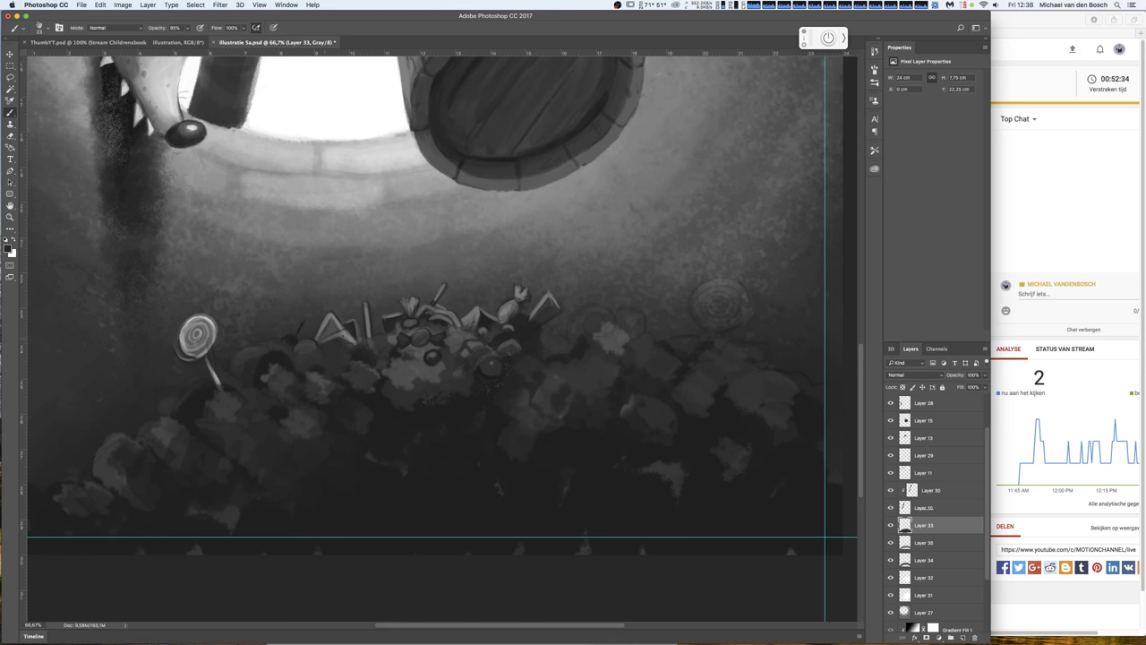
# - Paint a light grey stick under the small left lollipop and a twig beside the pile
pyautogui.keyDown('alt'); pyautogui.click(217, 320); pyautogui.keyUp('alt')
pyautogui.moveTo(294, 337)
pyautogui.mouseDown()
pyautogui.moveTo(306, 315)
pyautogui.moveTo(289, 339)
pyautogui.mouseUp()
pyautogui.moveTo(253, 331)
pyautogui.mouseDown()
pyautogui.moveTo(258, 343)
pyautogui.moveTo(265, 333)
pyautogui.moveTo(262, 351)
pyautogui.moveTo(248, 348)
pyautogui.moveTo(257, 344)
pyautogui.mouseUp()
# - Add a small shaded candy dot below the pile, light then toned darker
pyautogui.keyDown('alt'); pyautogui.click(257, 345); pyautogui.keyUp('alt')
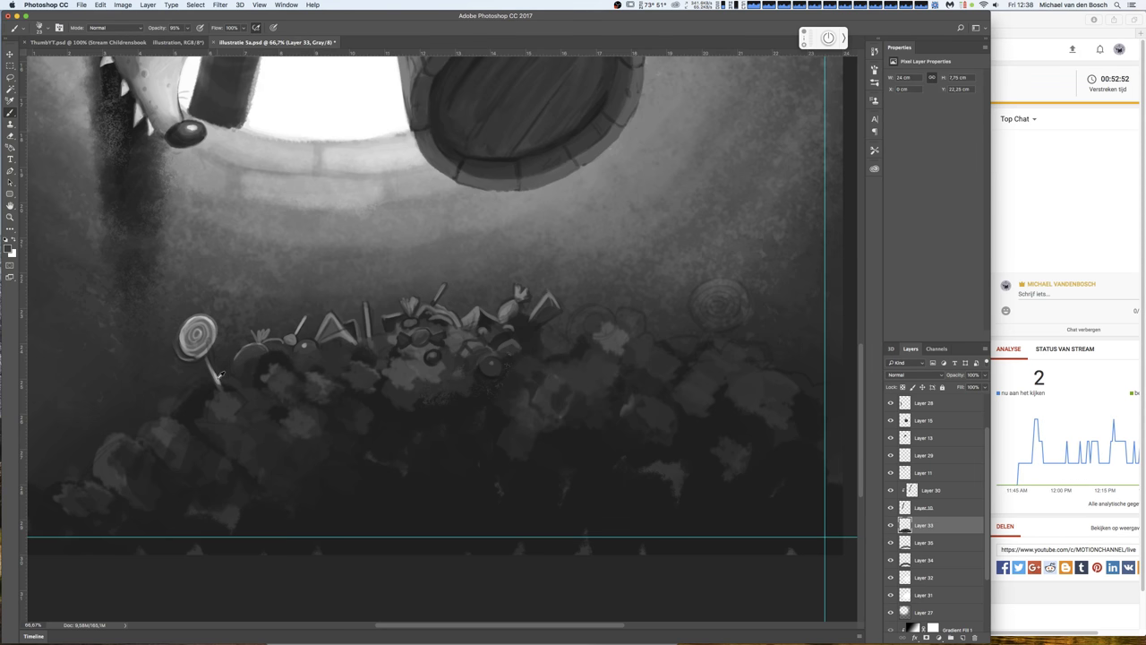
pyautogui.keyDown('alt'); pyautogui.click(220, 374); pyautogui.keyUp('alt')
pyautogui.click(254, 399)
pyautogui.keyDown('alt'); pyautogui.click(294, 369); pyautogui.keyUp('alt')
pyautogui.click(253, 399)
# - Add a small dark mark within the candy pile, then zoom out
pyautogui.keyDown('alt'); pyautogui.click(435, 355); pyautogui.keyUp('alt')
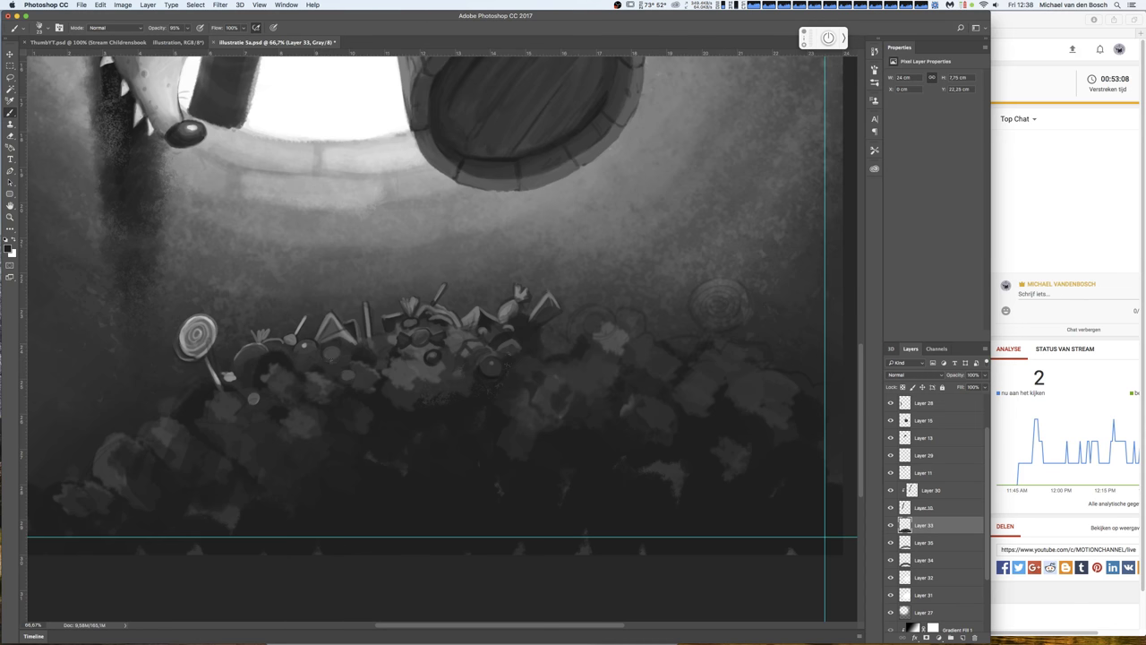
pyautogui.moveTo(332, 360); pyautogui.dragTo(325, 358)
pyautogui.keyDown('alt'); pyautogui.click(274, 368); pyautogui.keyUp('alt')
pyautogui.keyDown('alt'); pyautogui.click(242, 365); pyautogui.keyUp('alt')
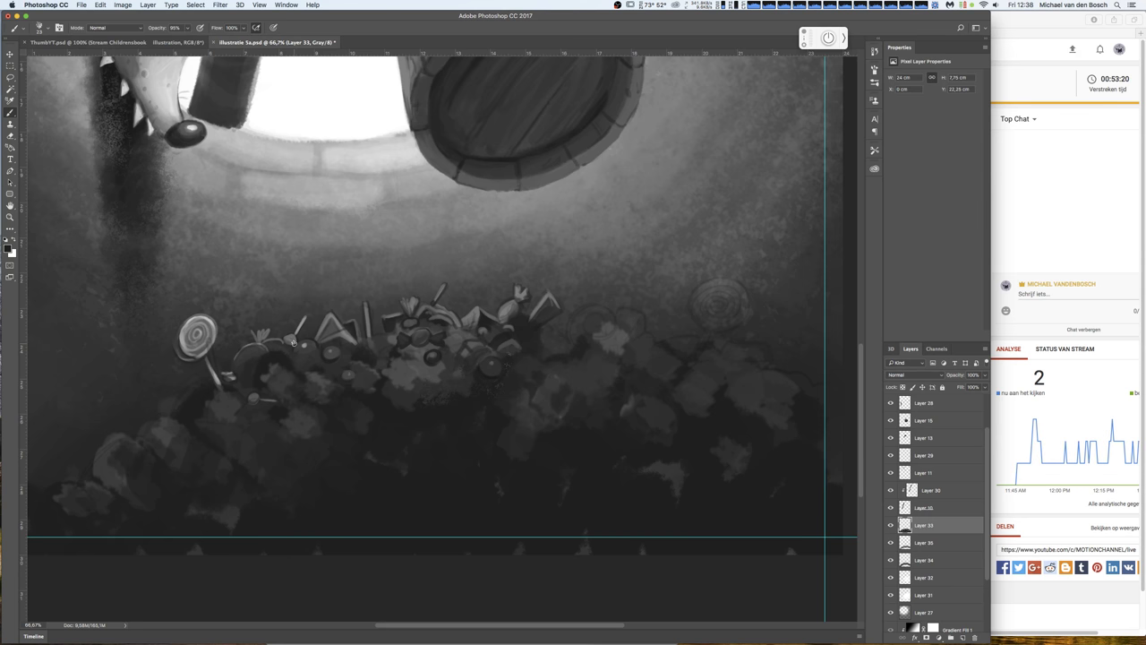
pyautogui.hotkey('ctrl', '-')
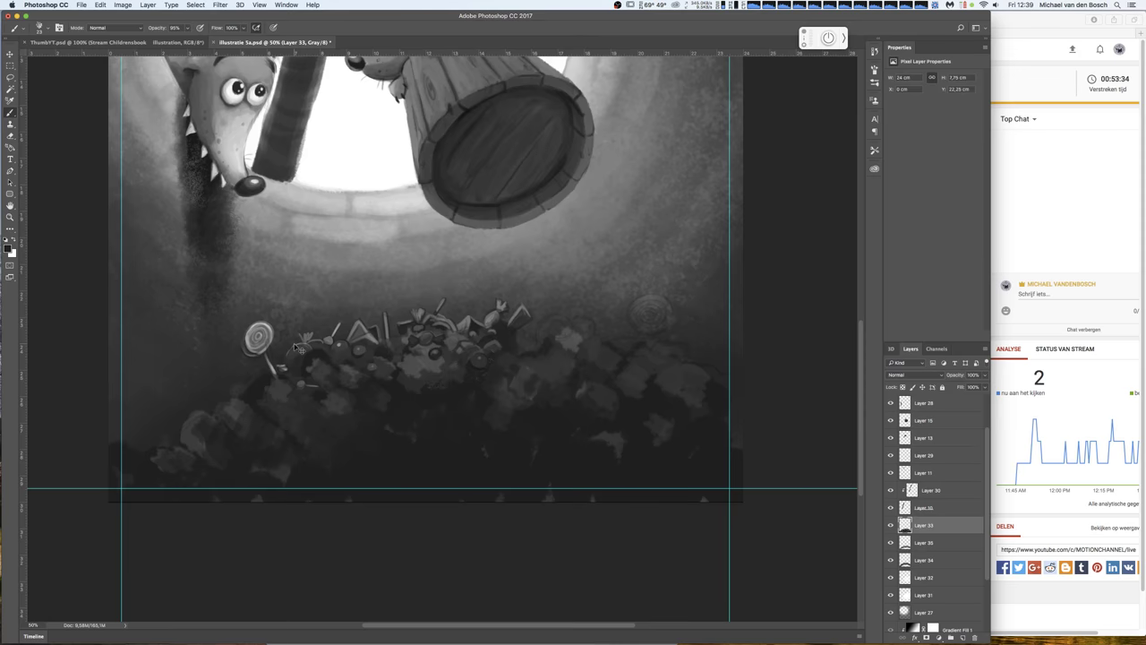
# - Rework the small left lollipop by erasing, repainting and adding a bright highlight
pyautogui.hotkey('ctrl', '-')
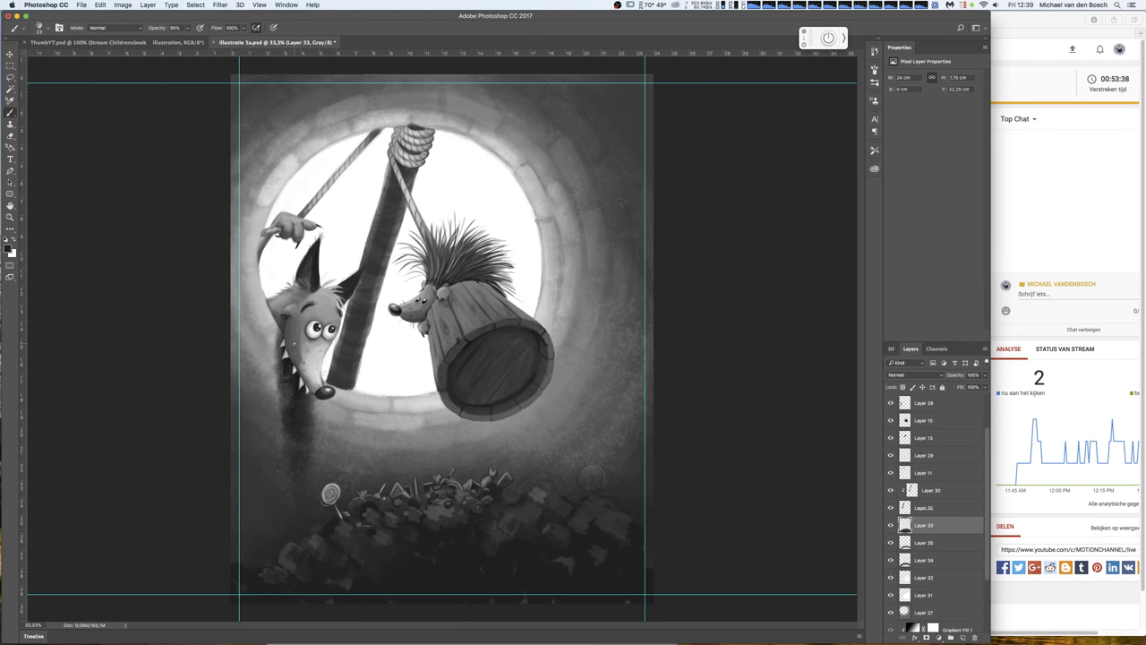
pyautogui.hotkey('ctrl', '+')
pyautogui.hotkey('ctrl', '+')
pyautogui.moveTo(619, 481); pyautogui.dragTo(742, 302)
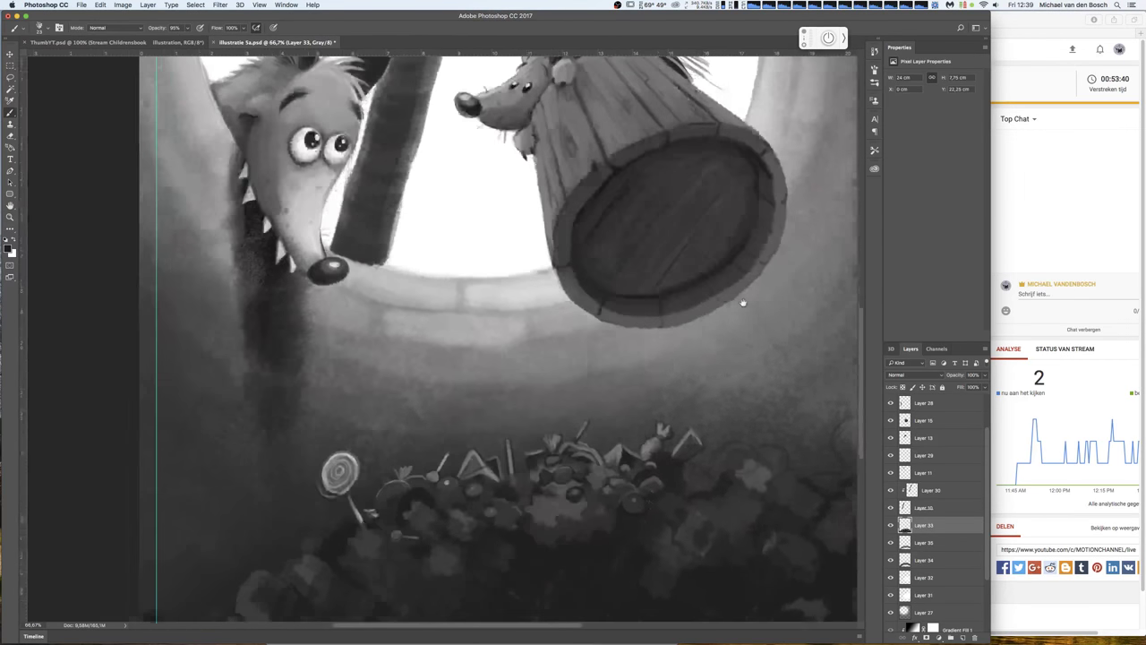
pyautogui.press('e')
pyautogui.moveTo(331, 452)
pyautogui.mouseDown()
pyautogui.moveTo(327, 488)
pyautogui.moveTo(358, 479)
pyautogui.moveTo(358, 496)
pyautogui.moveTo(416, 471)
pyautogui.mouseUp()
pyautogui.press('b')
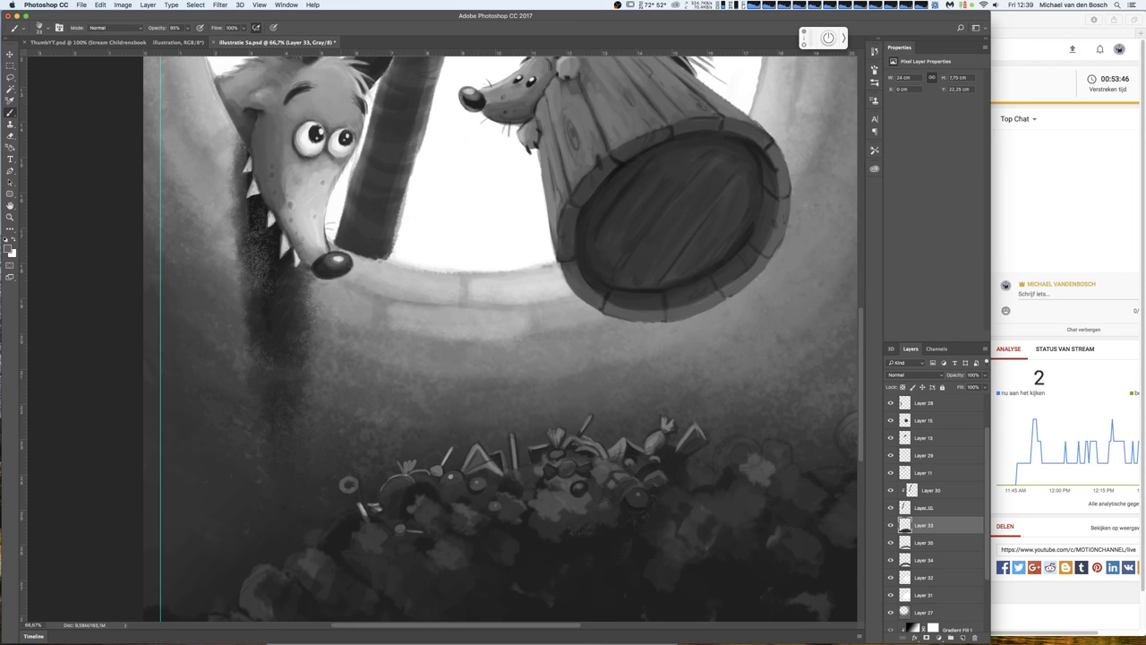
pyautogui.moveTo(349, 480); pyautogui.dragTo(354, 494)
pyautogui.keyDown('alt'); pyautogui.click(354, 494); pyautogui.keyUp('alt')
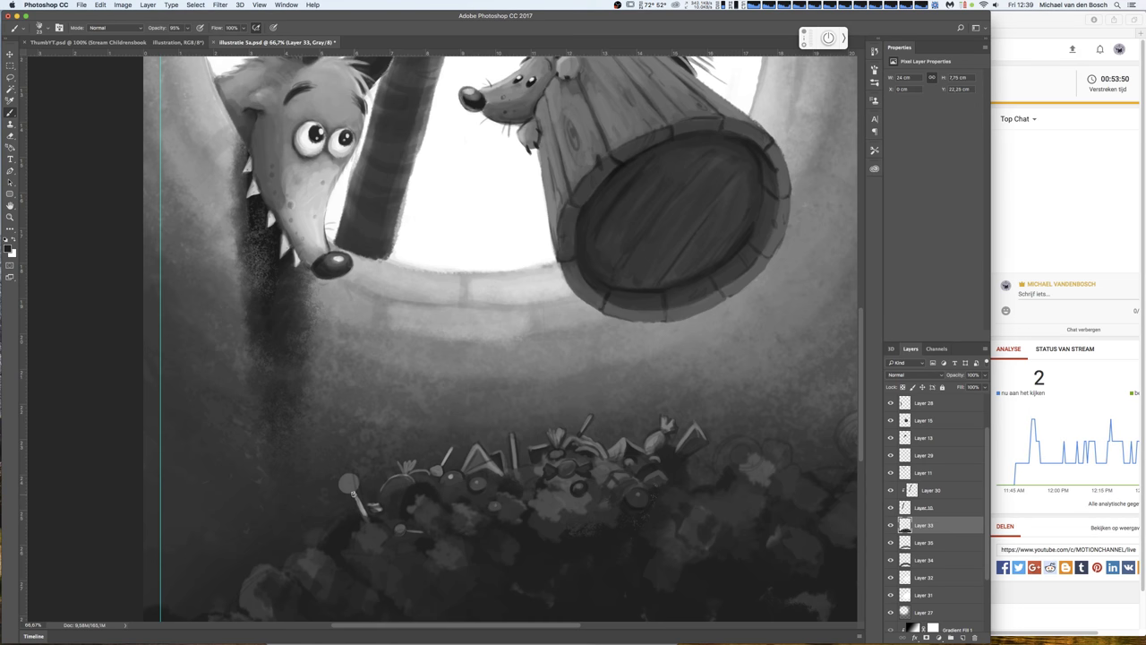
pyautogui.keyDown('alt'); pyautogui.click(365, 500); pyautogui.keyUp('alt')
pyautogui.moveTo(345, 478); pyautogui.dragTo(351, 478)
# - Deepen the candy pile's shading with dark marks and dabs beside the light stick
pyautogui.press('e')
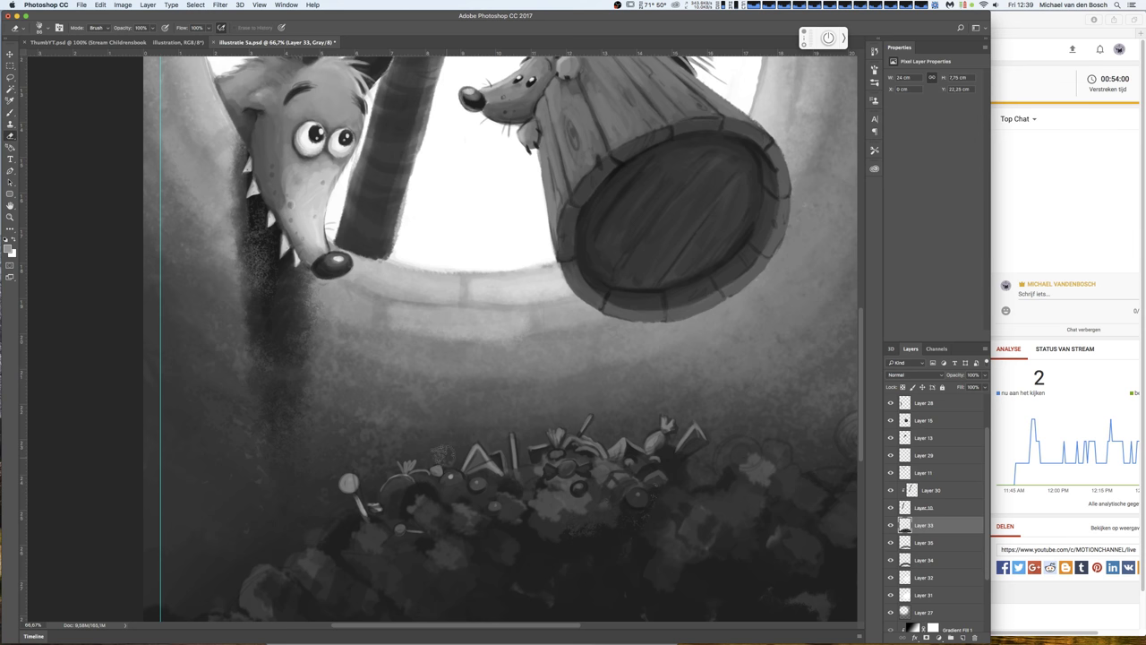
pyautogui.press('b')
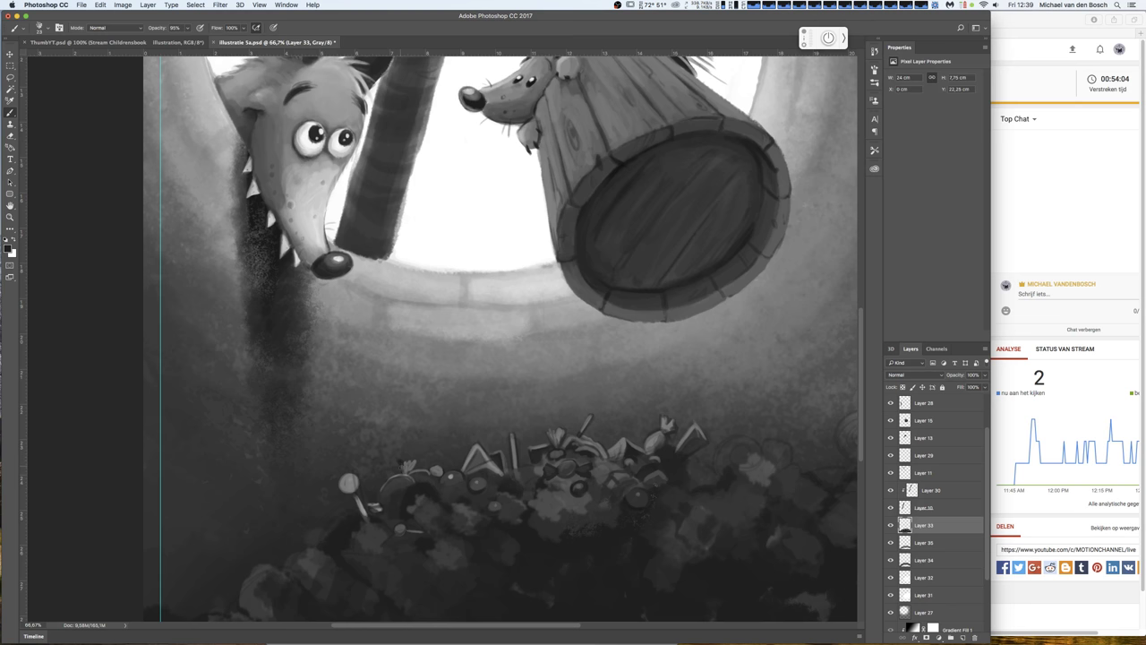
pyautogui.moveTo(403, 464); pyautogui.dragTo(414, 464)
pyautogui.keyDown('alt'); pyautogui.click(417, 464); pyautogui.keyUp('alt')
pyautogui.keyDown('alt'); pyautogui.click(496, 455); pyautogui.keyUp('alt')
pyautogui.moveTo(502, 446); pyautogui.dragTo(508, 477)
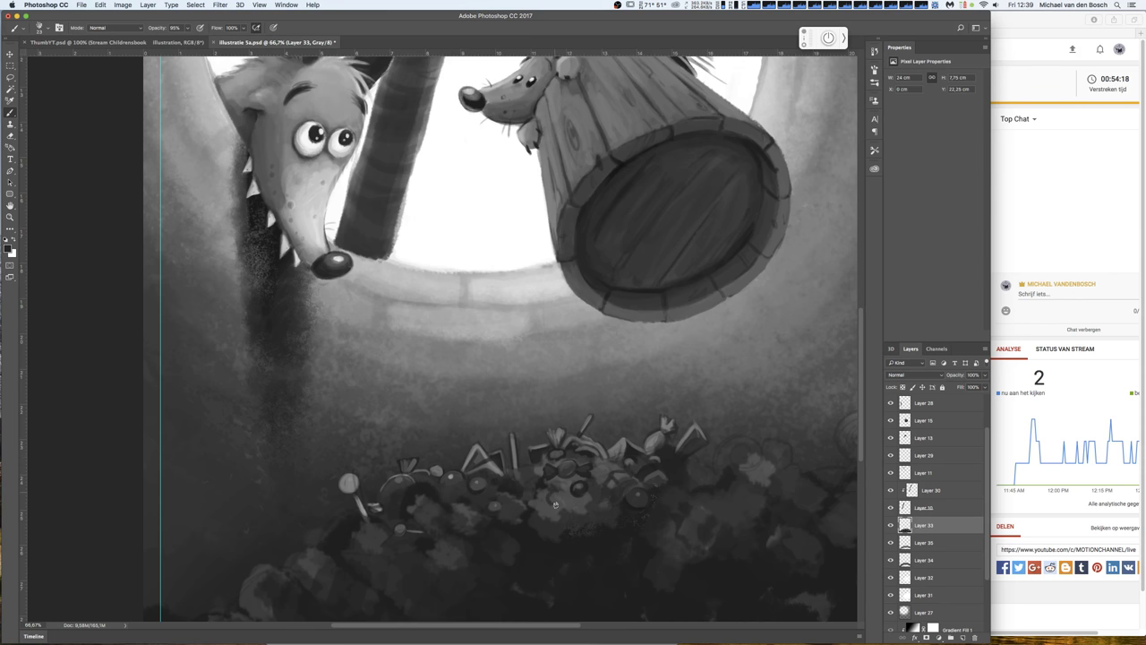
pyautogui.moveTo(555, 504)
pyautogui.mouseDown()
pyautogui.moveTo(557, 494)
pyautogui.moveTo(569, 510)
pyautogui.mouseUp()
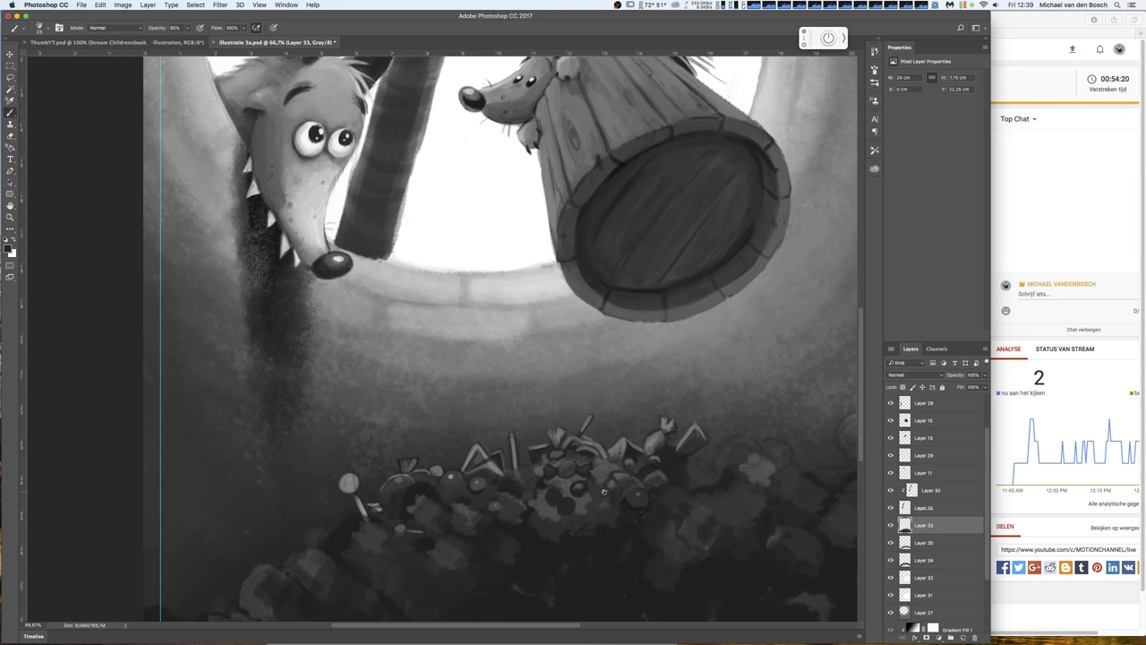
# - Outline a new round candy on the pile's right side with dark and lighter strokes
pyautogui.keyDown('alt'); pyautogui.click(638, 488); pyautogui.keyUp('alt')
pyautogui.keyDown('alt'); pyautogui.click(561, 476); pyautogui.keyUp('alt')
pyautogui.keyDown('alt'); pyautogui.click(630, 451); pyautogui.keyUp('alt')
pyautogui.moveTo(676, 455); pyautogui.dragTo(688, 443)
pyautogui.moveTo(757, 475)
pyautogui.mouseDown()
pyautogui.moveTo(754, 456)
pyautogui.moveTo(723, 444)
pyautogui.moveTo(756, 475)
pyautogui.moveTo(725, 470)
pyautogui.moveTo(756, 452)
pyautogui.moveTo(744, 462)
pyautogui.mouseUp()
pyautogui.keyDown('alt'); pyautogui.click(670, 435); pyautogui.keyUp('alt')
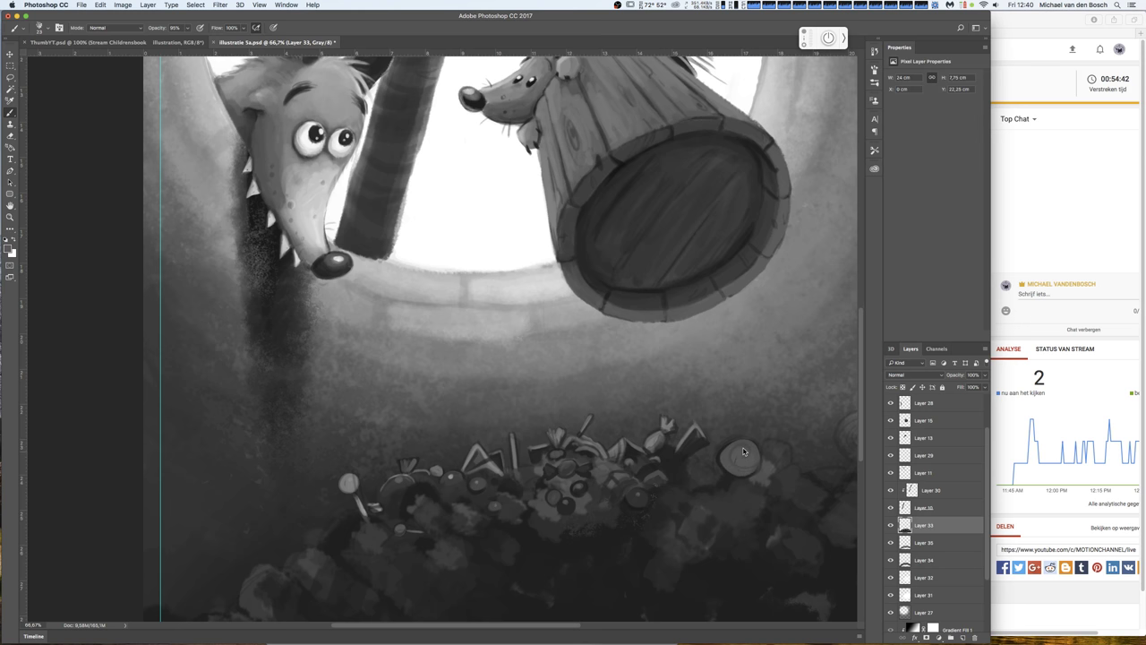
# - Paint a spiral in the round candy's centre, adjusting brush size between strokes
pyautogui.rightClick(743, 453)
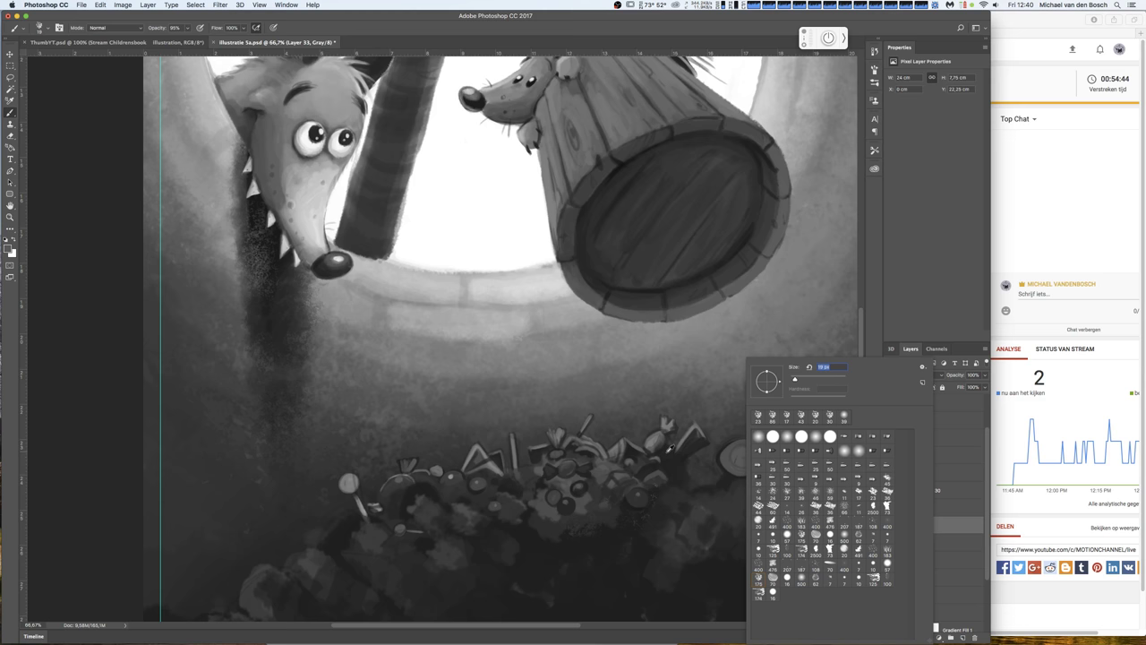
pyautogui.press('Return')
pyautogui.moveTo(736, 453)
pyautogui.mouseDown()
pyautogui.moveTo(752, 466)
pyautogui.moveTo(721, 453)
pyautogui.moveTo(758, 473)
pyautogui.moveTo(756, 447)
pyautogui.mouseUp()
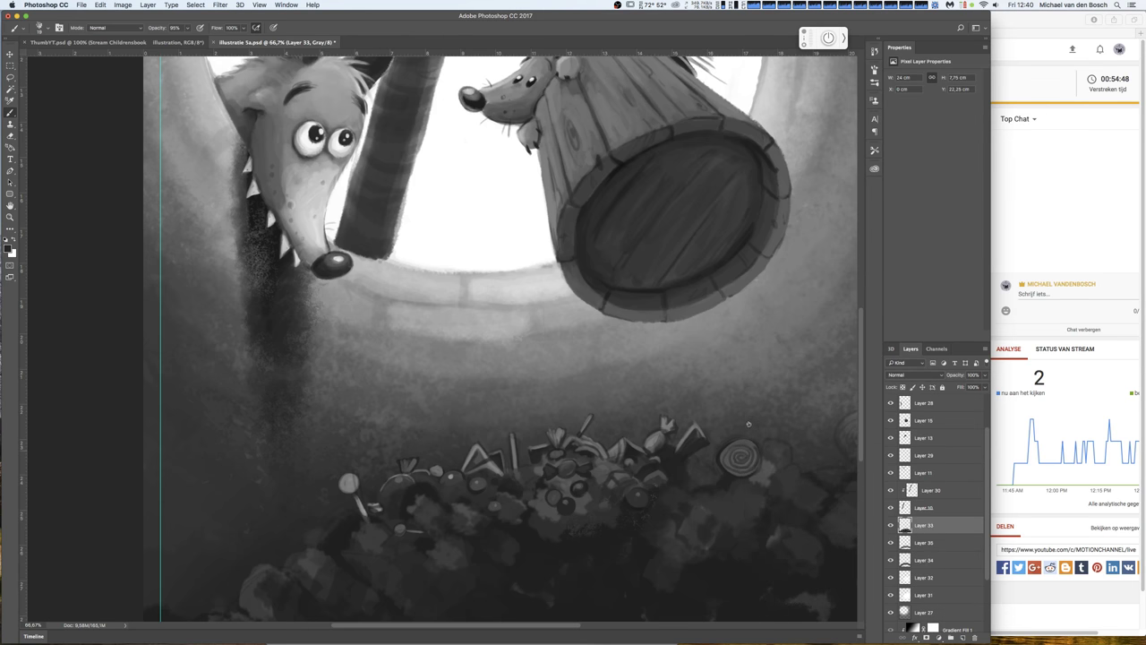
pyautogui.keyDown('alt'); pyautogui.click(686, 434); pyautogui.keyUp('alt')
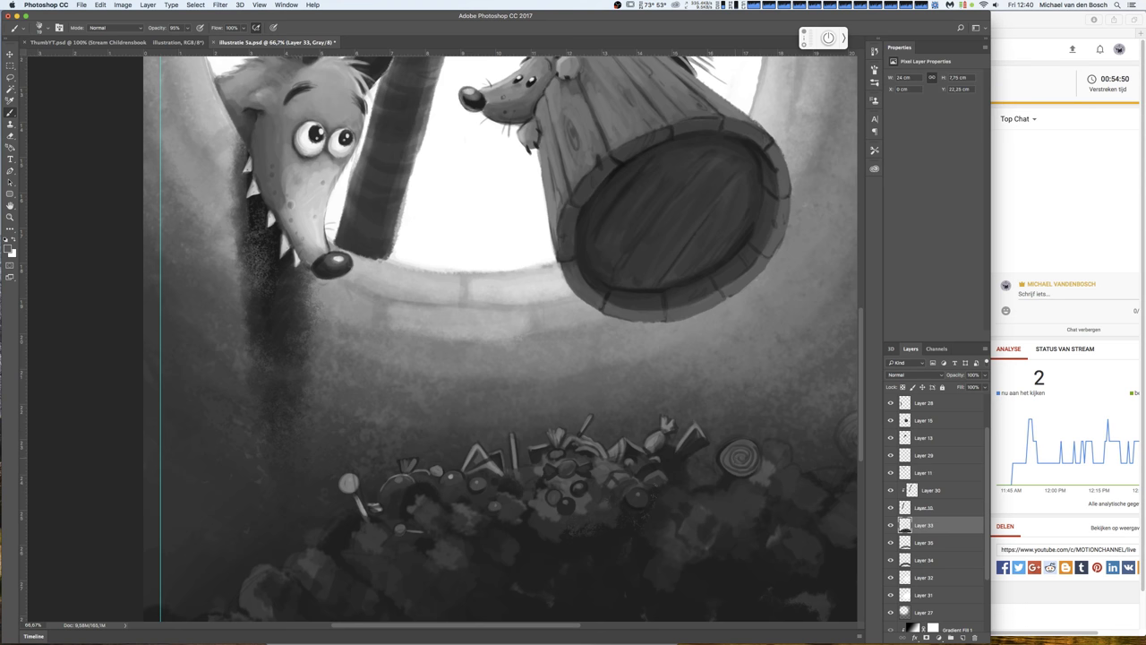
pyautogui.rightClick(748, 456)
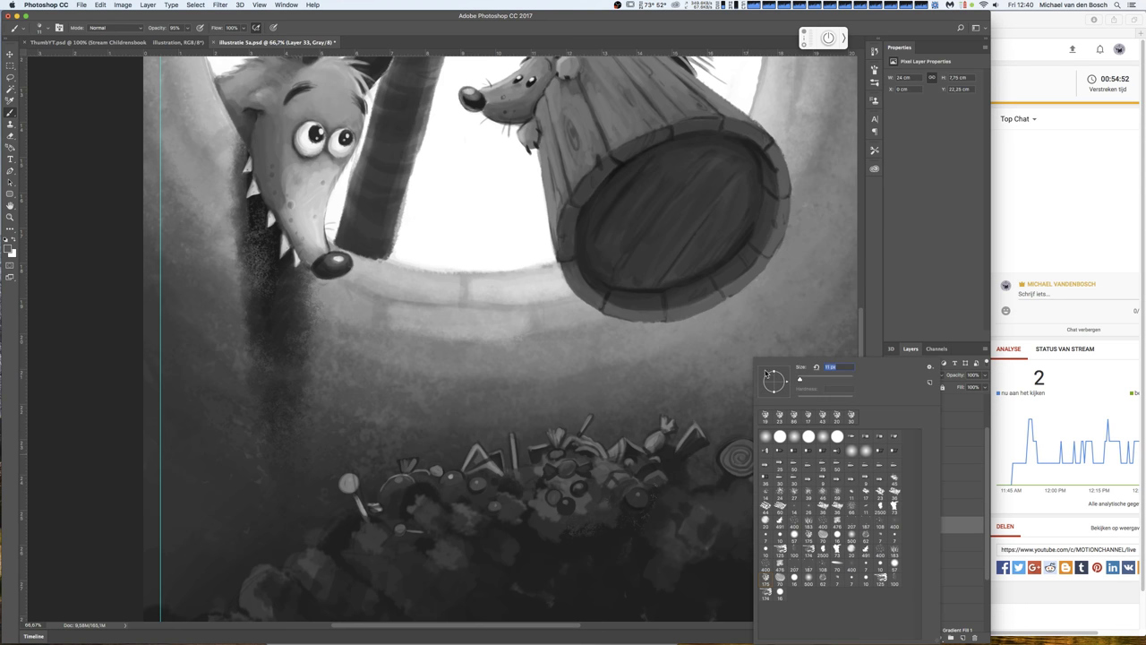
pyautogui.press('Return')
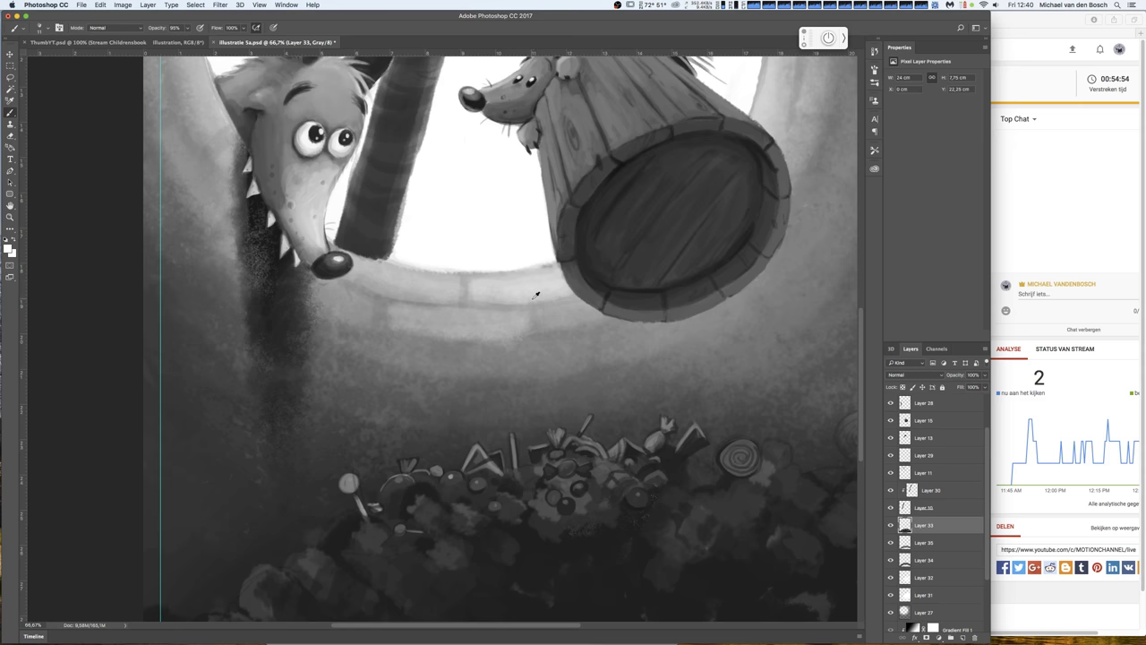
pyautogui.keyDown('alt'); pyautogui.click(552, 294); pyautogui.keyUp('alt')
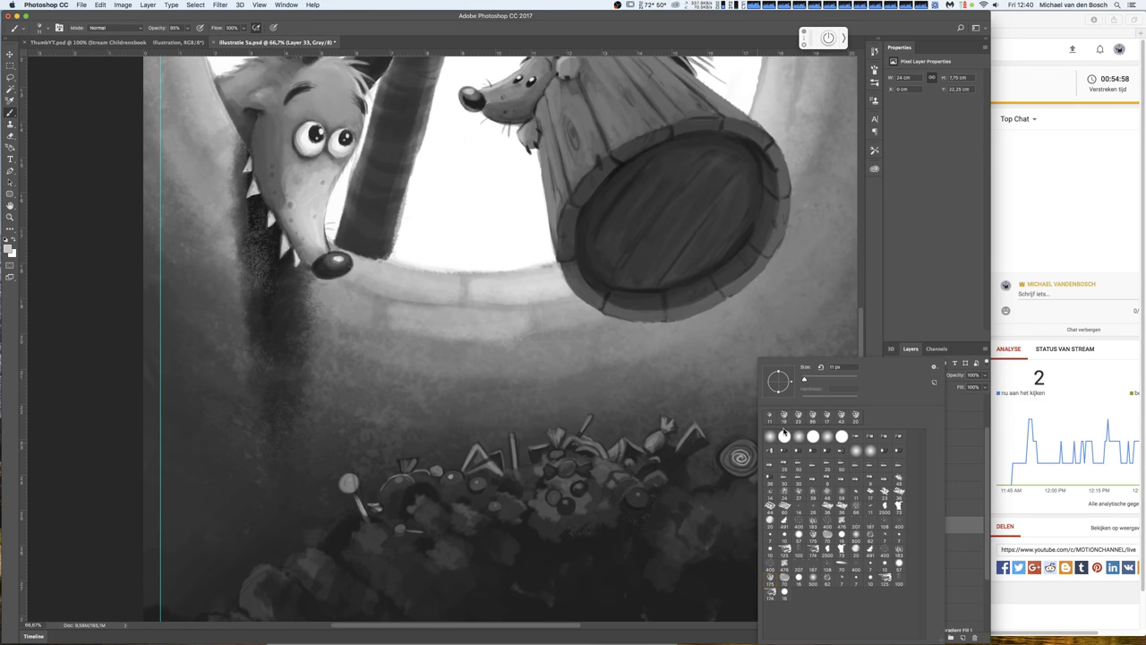
# - Add white swirl highlights and smooth the spiral with a larger brush and light greys
pyautogui.rightClick(736, 453)
pyautogui.press('Return')
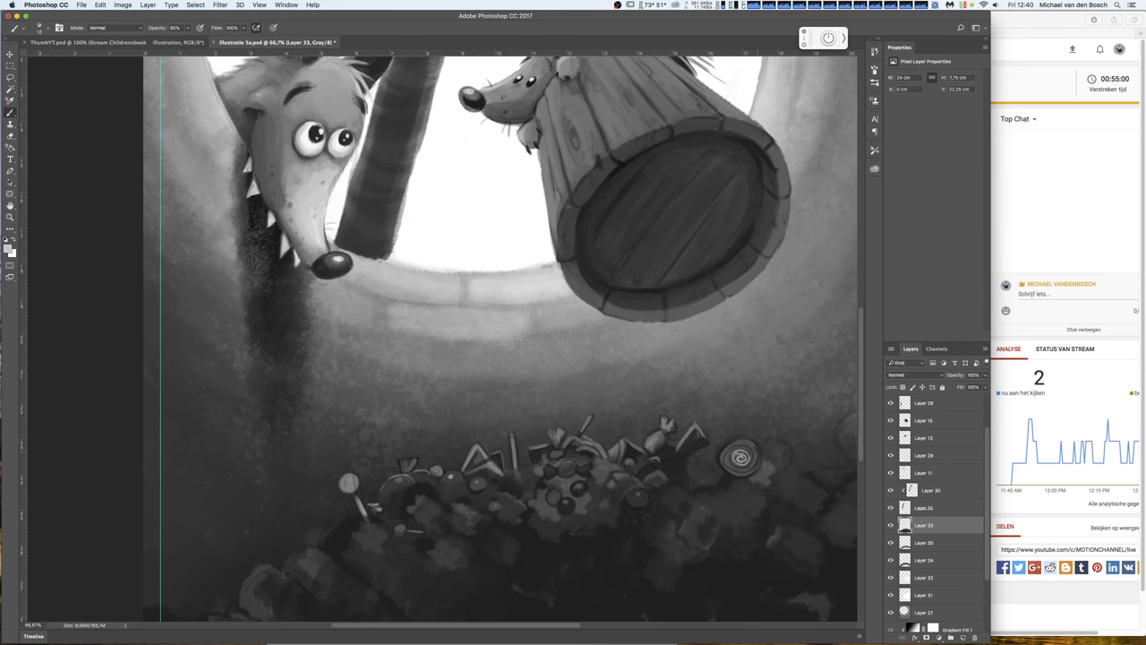
pyautogui.moveTo(740, 464)
pyautogui.mouseDown()
pyautogui.moveTo(752, 451)
pyautogui.moveTo(725, 455)
pyautogui.moveTo(746, 469)
pyautogui.moveTo(755, 453)
pyautogui.moveTo(727, 447)
pyautogui.moveTo(755, 471)
pyautogui.moveTo(758, 450)
pyautogui.moveTo(722, 446)
pyautogui.moveTo(738, 480)
pyautogui.mouseUp()
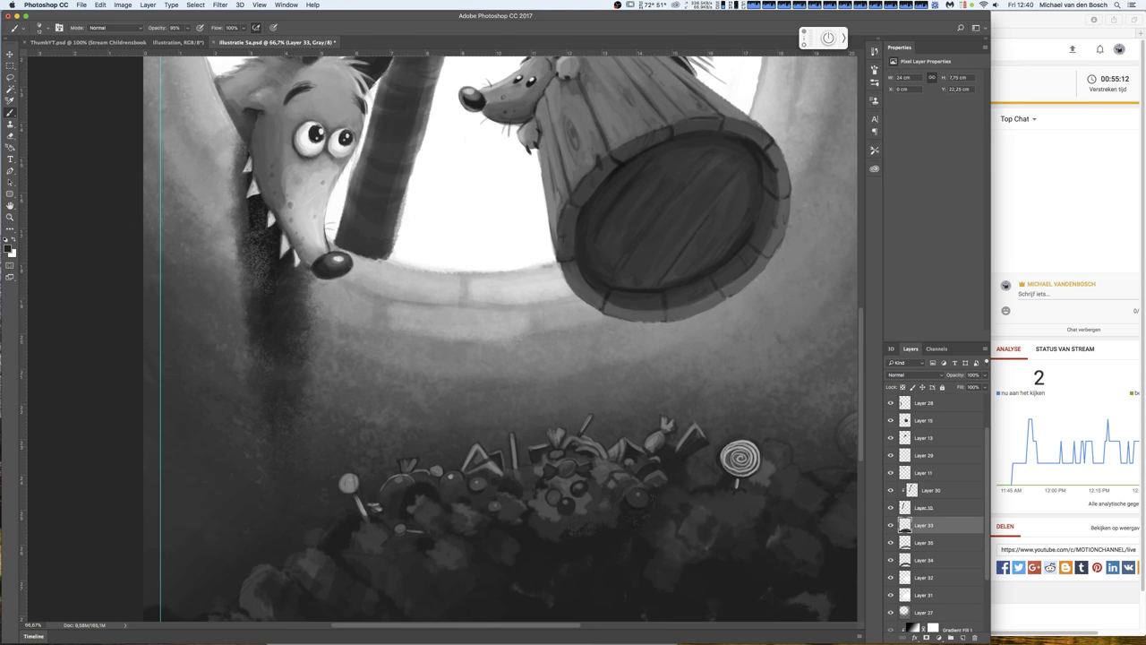
pyautogui.rightClick(741, 457)
pyautogui.moveTo(814, 367); pyautogui.dragTo(824, 367)
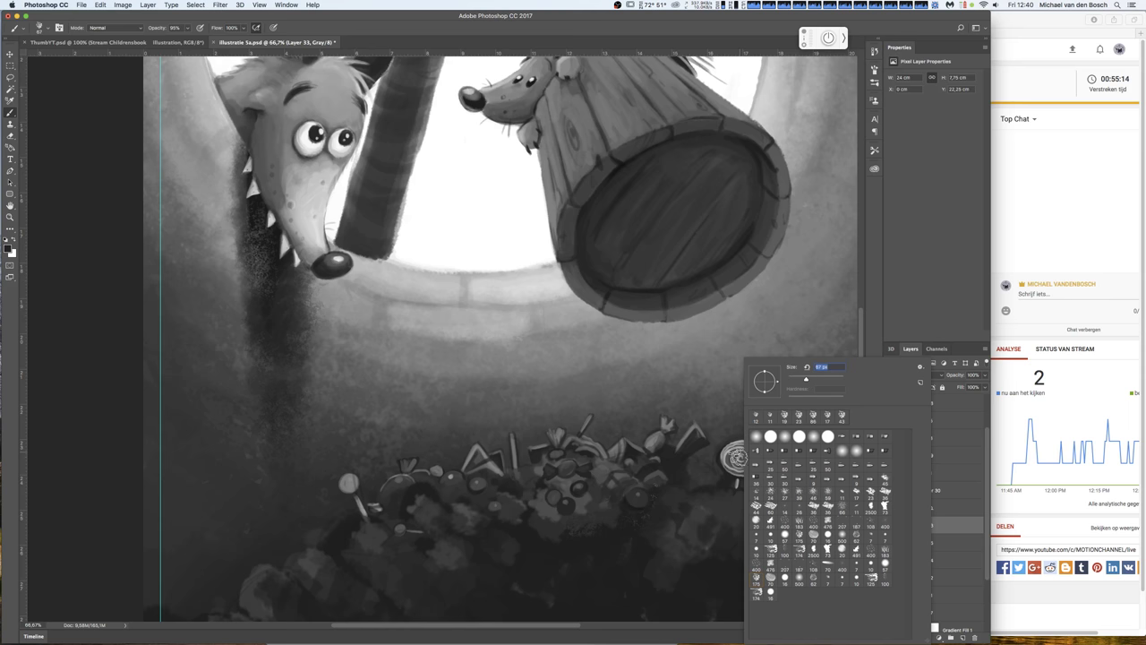
pyautogui.click(741, 457)
pyautogui.moveTo(742, 456)
pyautogui.mouseDown()
pyautogui.moveTo(749, 445)
pyautogui.moveTo(750, 457)
pyautogui.mouseUp()
pyautogui.keyDown('alt'); pyautogui.click(750, 448); pyautogui.keyUp('alt')
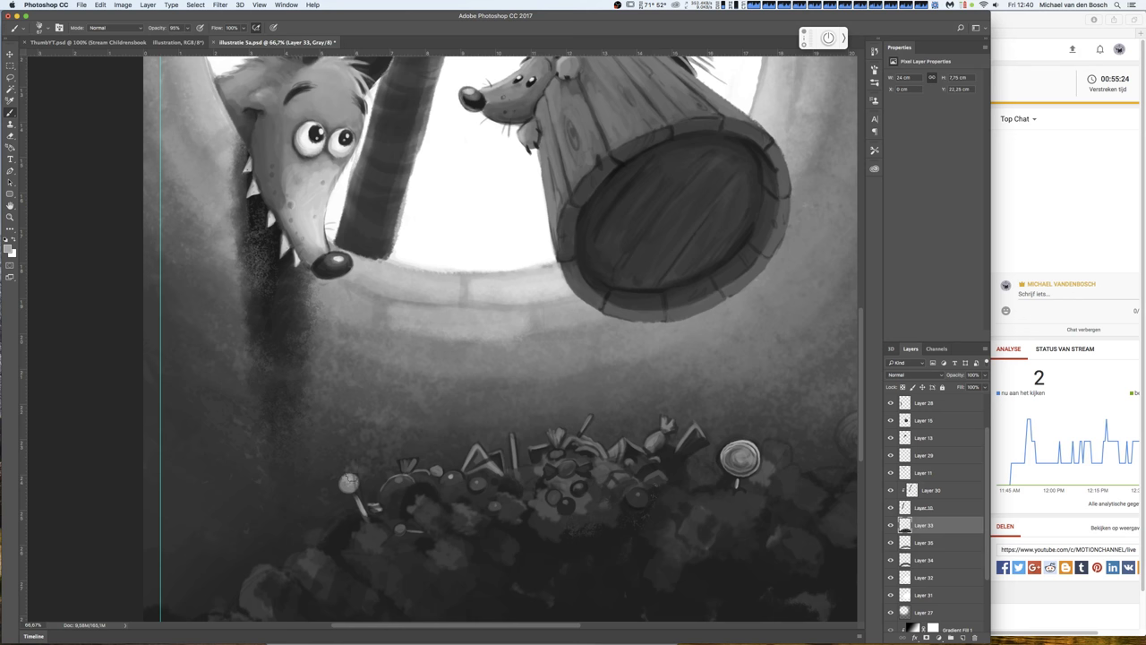
pyautogui.keyDown('alt'); pyautogui.click(512, 240); pyautogui.keyUp('alt')
pyautogui.hotkey('ctrl', '-')
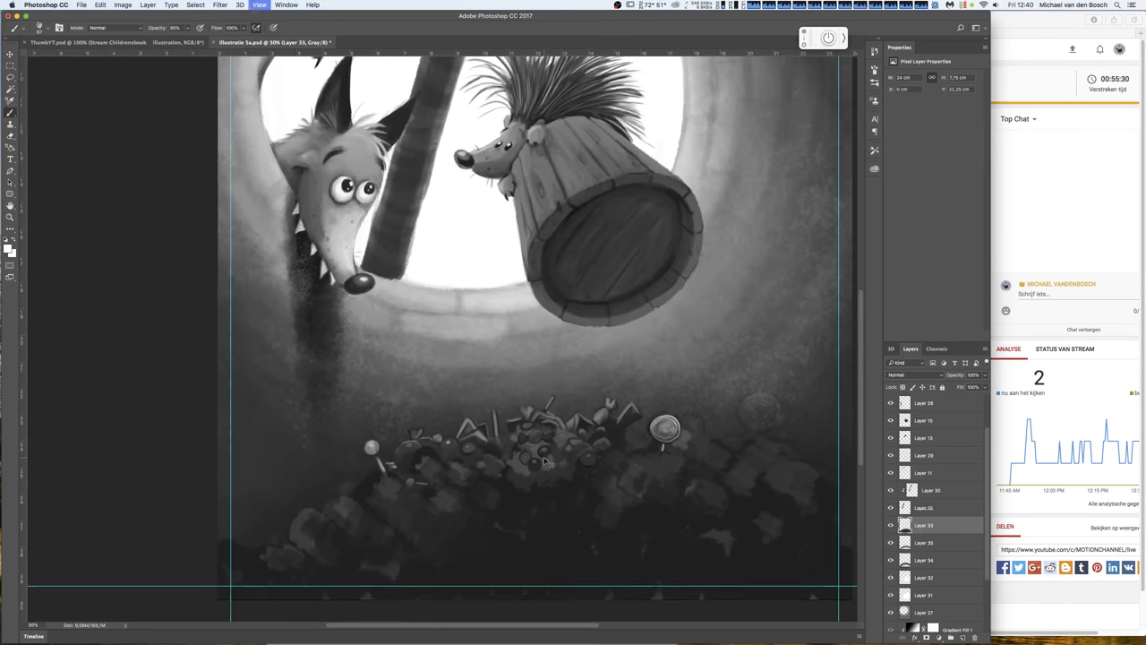
# - Paint darker shading on the lollipop on a new layer clipped to Layer 33
pyautogui.hotkey('ctrl', '-')
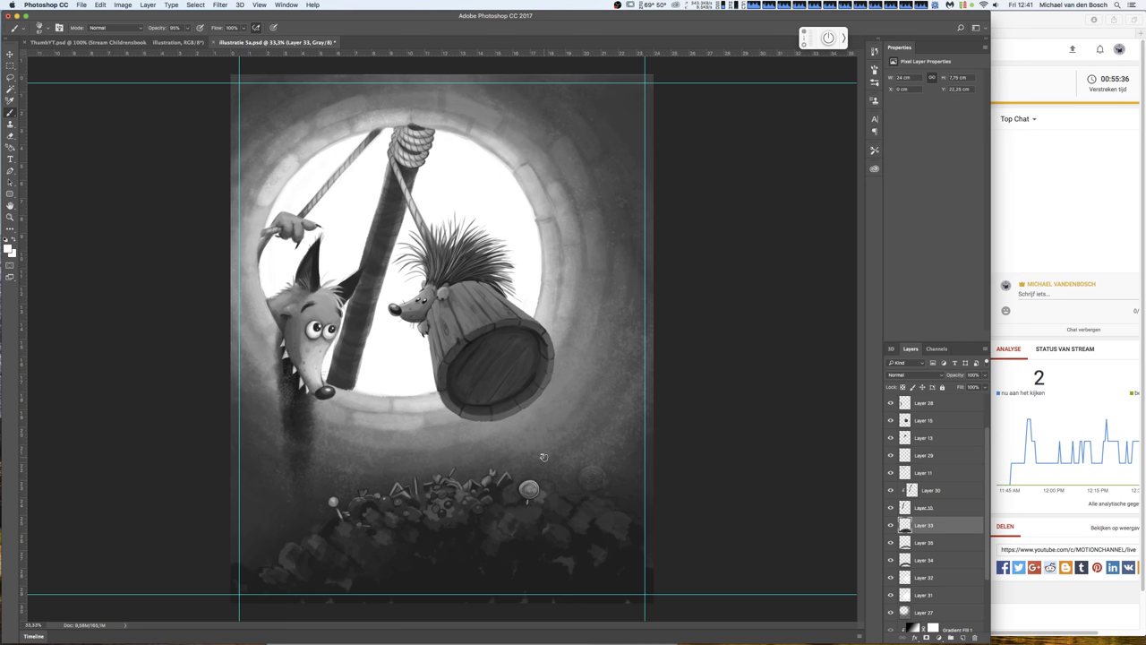
pyautogui.click(963, 637)
pyautogui.keyDown('alt'); pyautogui.click(957, 532); pyautogui.keyUp('alt')
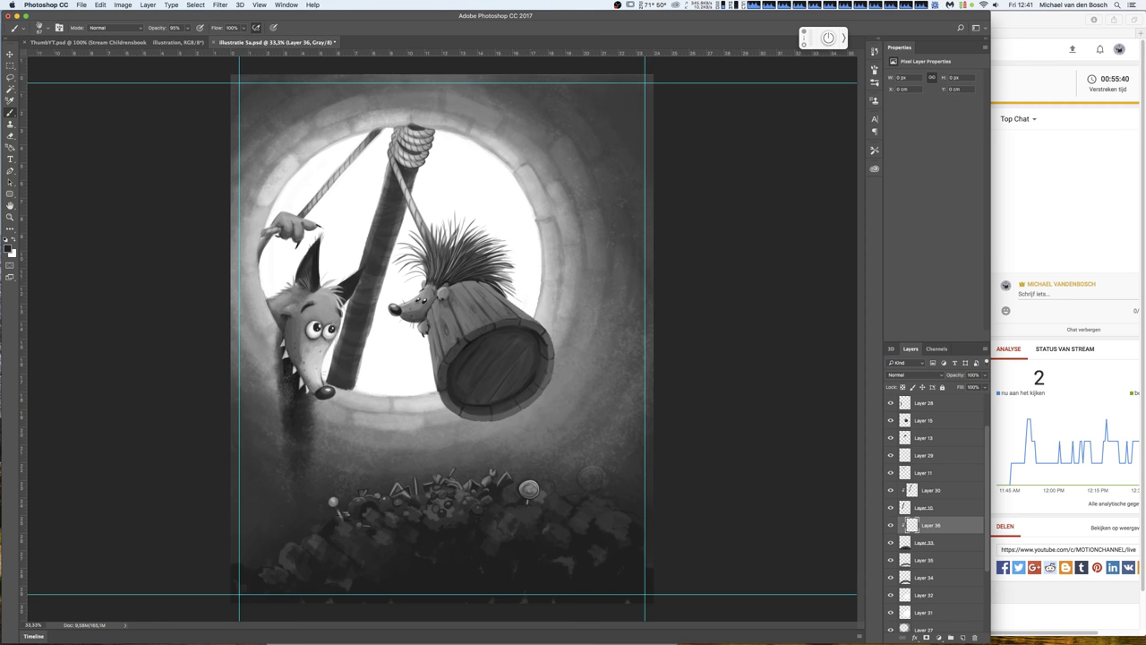
pyautogui.moveTo(333, 502); pyautogui.dragTo(337, 498)
pyautogui.moveTo(529, 489); pyautogui.dragTo(528, 488)
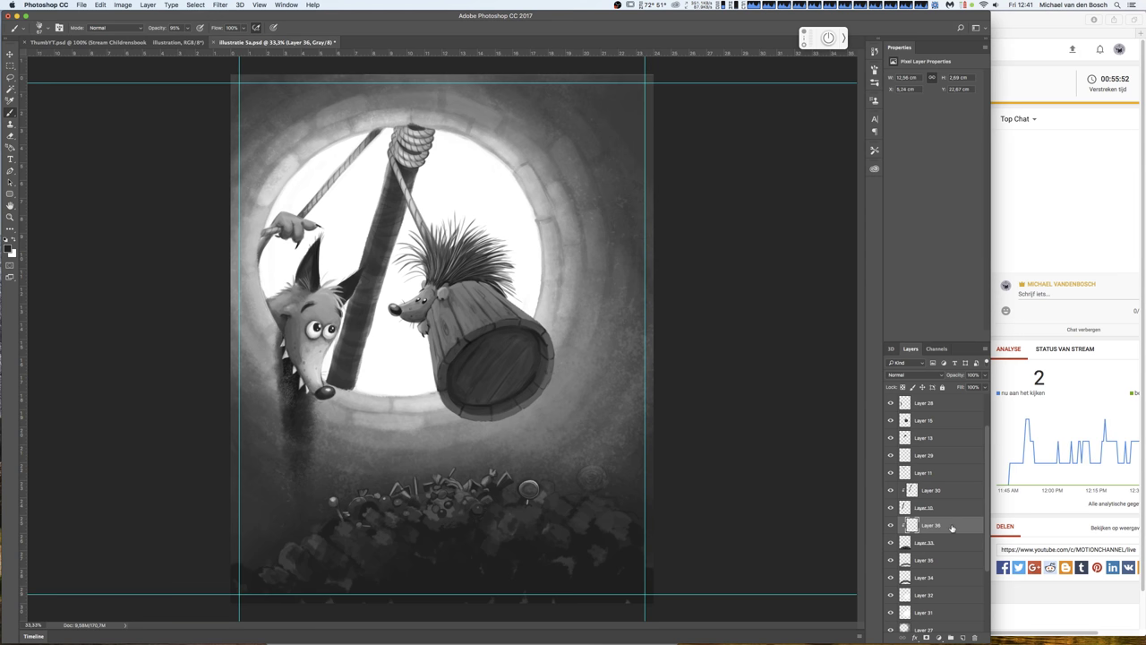
# - Fade the shading layer to 58% opacity and merge it down into Layer 33
pyautogui.click(984, 374)
pyautogui.moveTo(984, 386); pyautogui.dragTo(967, 388)
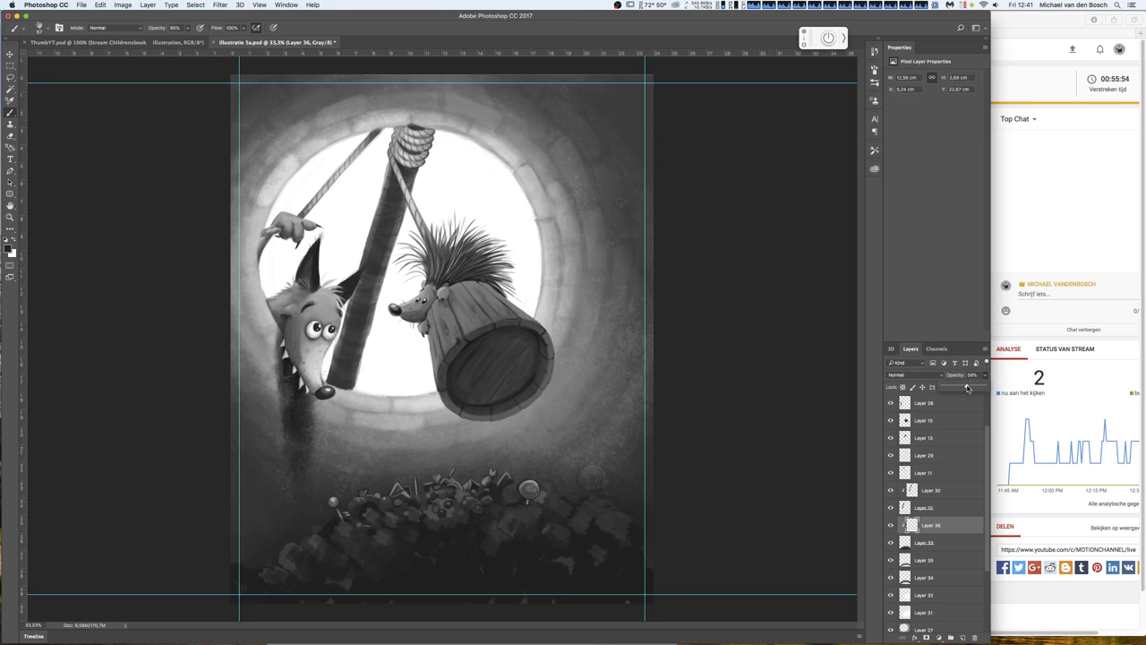
pyautogui.hotkey('ctrl', 'e')
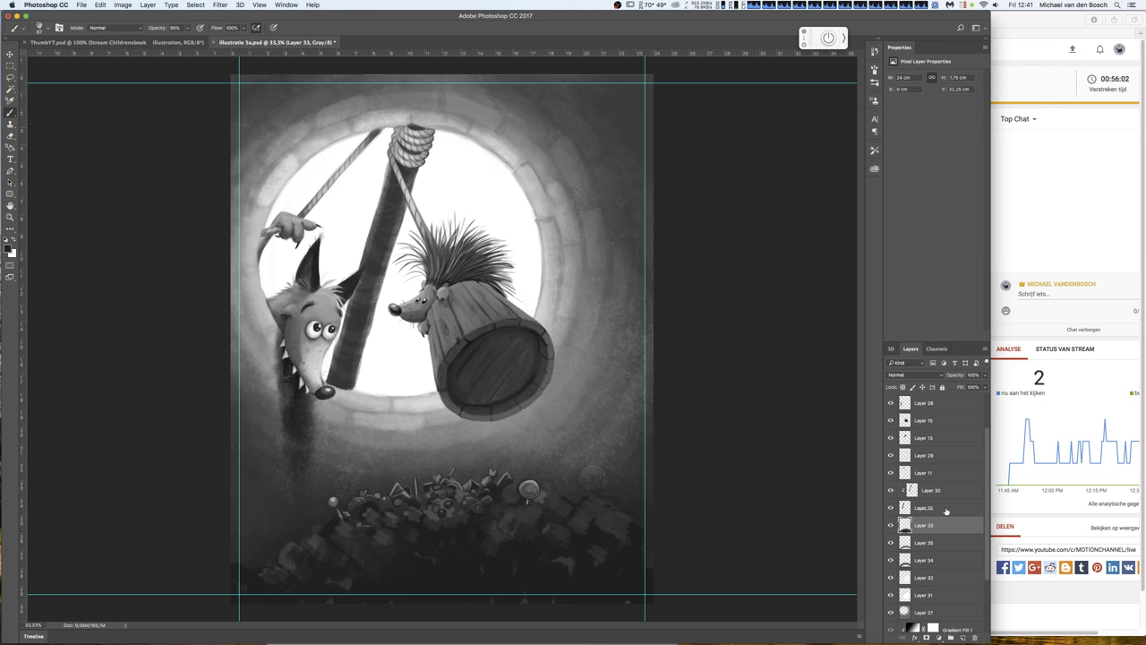
pyautogui.hotkey('ctrl', '+')
pyautogui.scroll(-2, 647, 454)
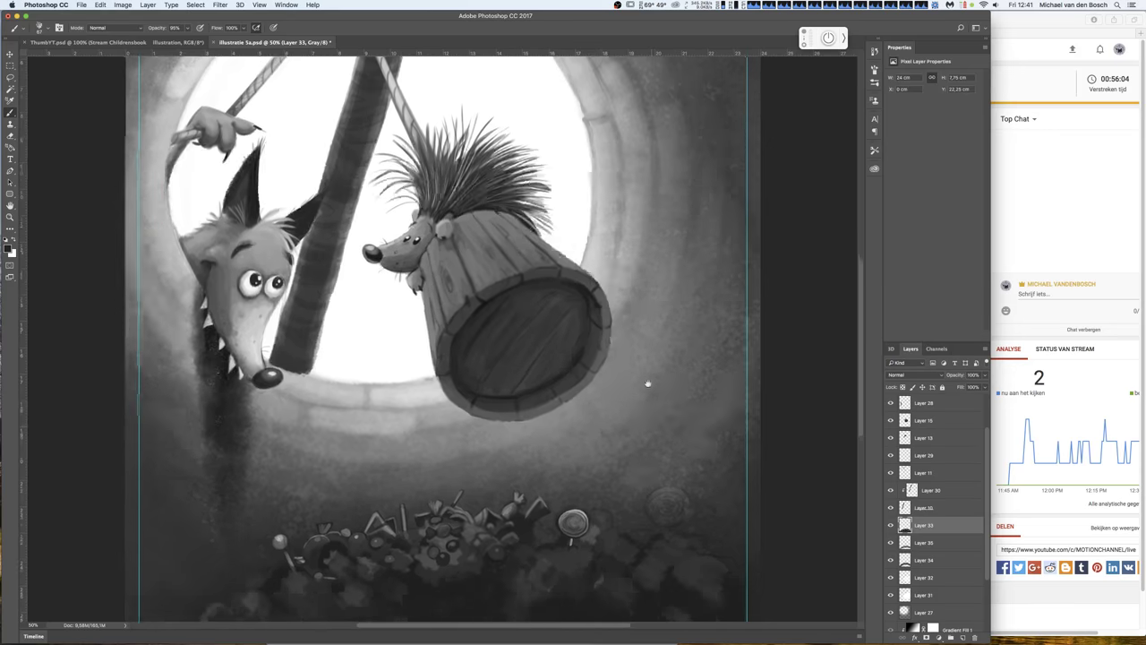
pyautogui.scroll(-3, 645, 379)
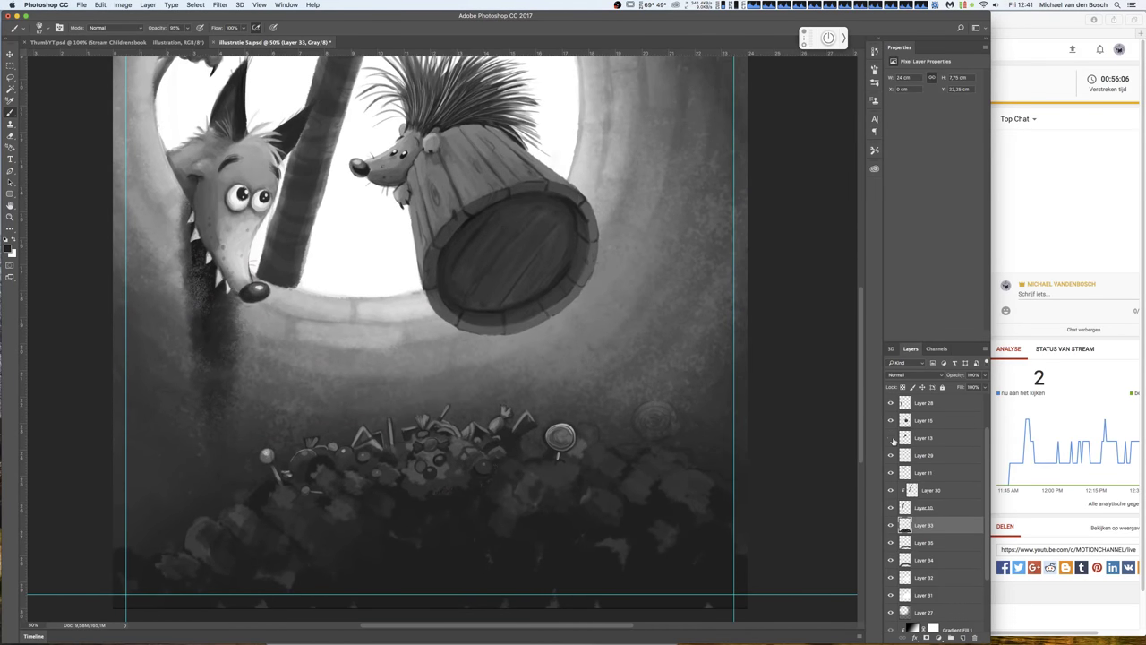
pyautogui.click(922, 419)
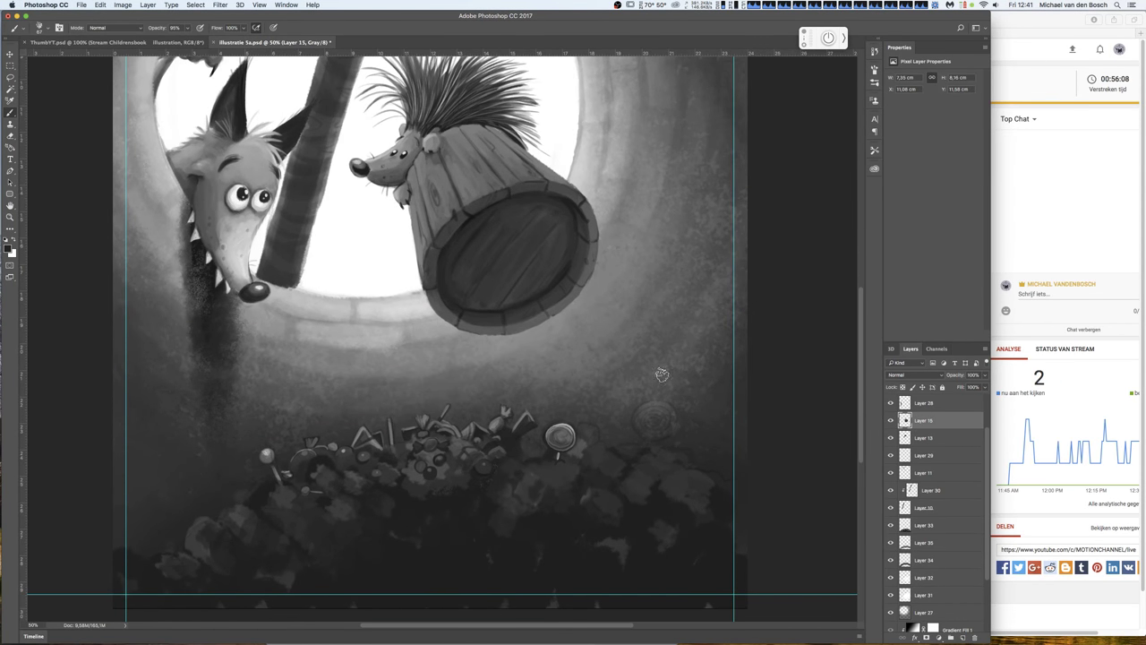
# - On a new layer clipped to the barrel, paint a light highlight along its bottom and upper-right rim
pyautogui.rightClick(515, 325)
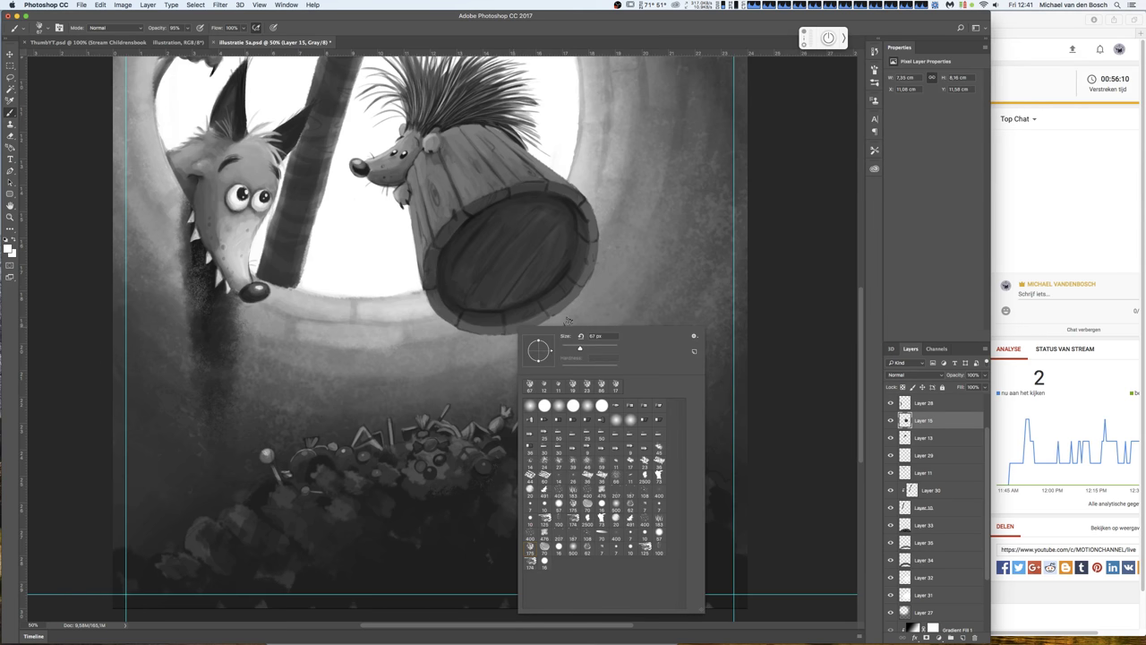
pyautogui.click(963, 637)
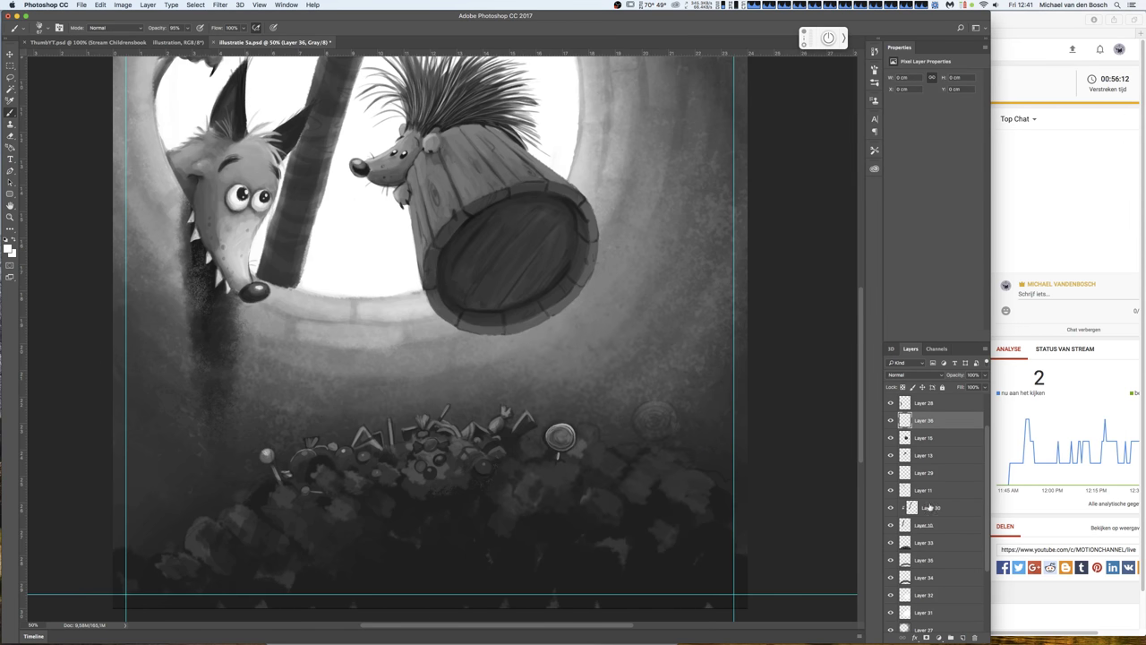
pyautogui.keyDown('alt'); pyautogui.click(942, 429); pyautogui.keyUp('alt')
pyautogui.moveTo(518, 334)
pyautogui.mouseDown()
pyautogui.moveTo(579, 295)
pyautogui.moveTo(604, 231)
pyautogui.moveTo(579, 193)
pyautogui.mouseUp()
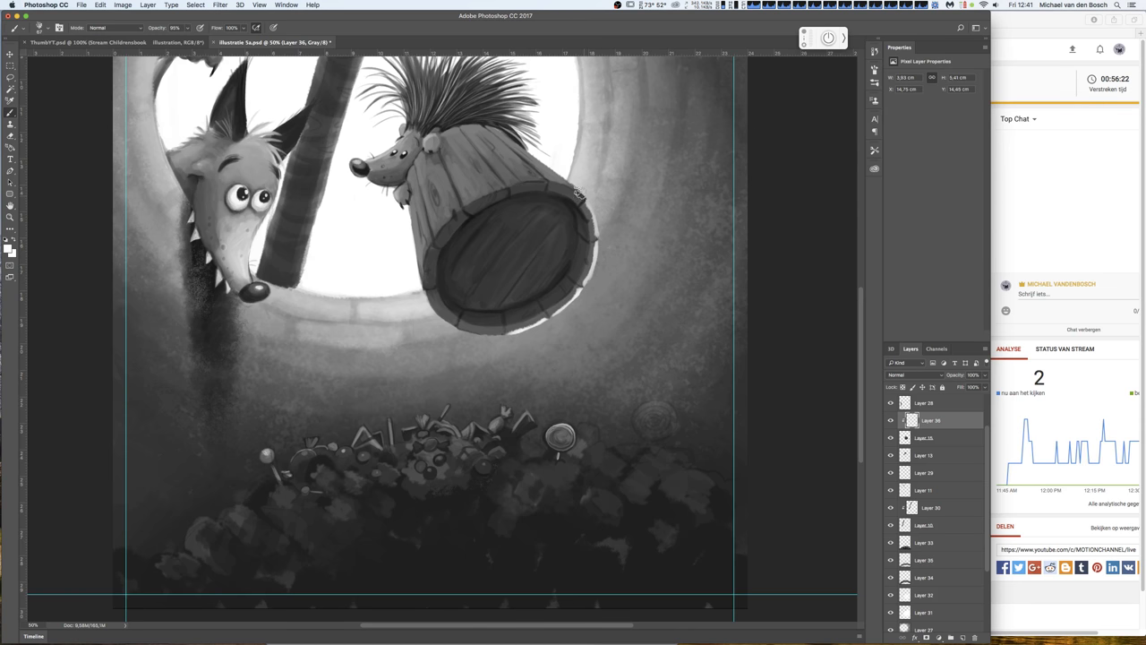
pyautogui.moveTo(580, 193); pyautogui.dragTo(542, 161)
# - Add glow along the barrel's left edge and upper right, then fade the layer to 28%
pyautogui.moveTo(411, 209)
pyautogui.mouseDown()
pyautogui.moveTo(421, 282)
pyautogui.moveTo(462, 335)
pyautogui.moveTo(505, 333)
pyautogui.mouseUp()
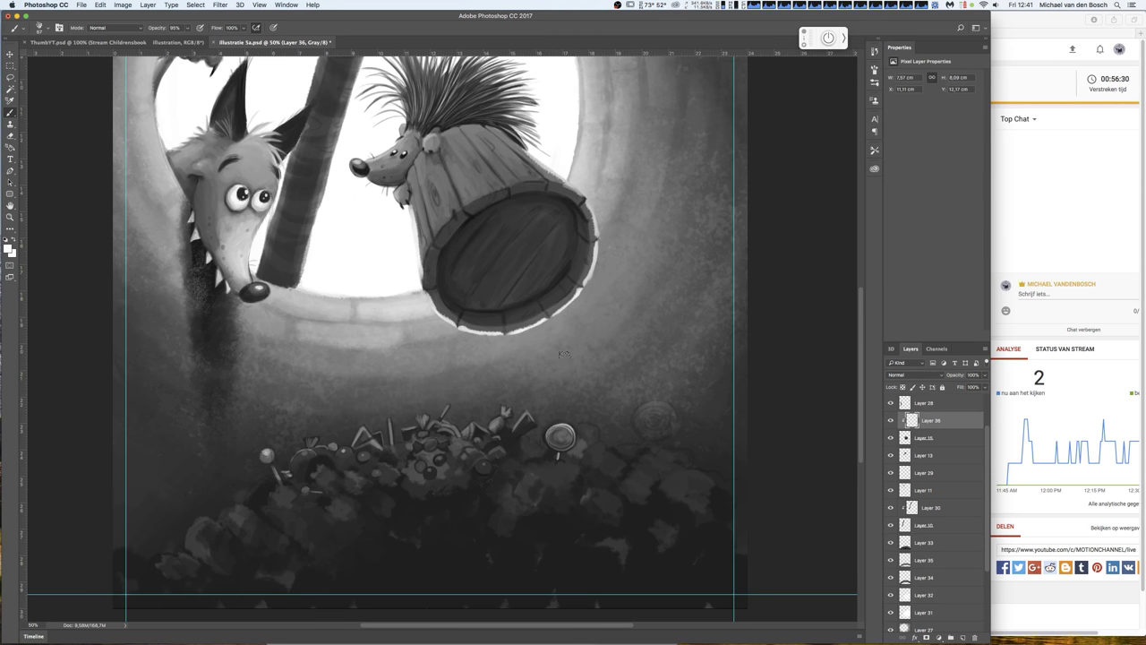
pyautogui.moveTo(409, 215); pyautogui.dragTo(426, 293)
pyautogui.moveTo(546, 184); pyautogui.dragTo(570, 190)
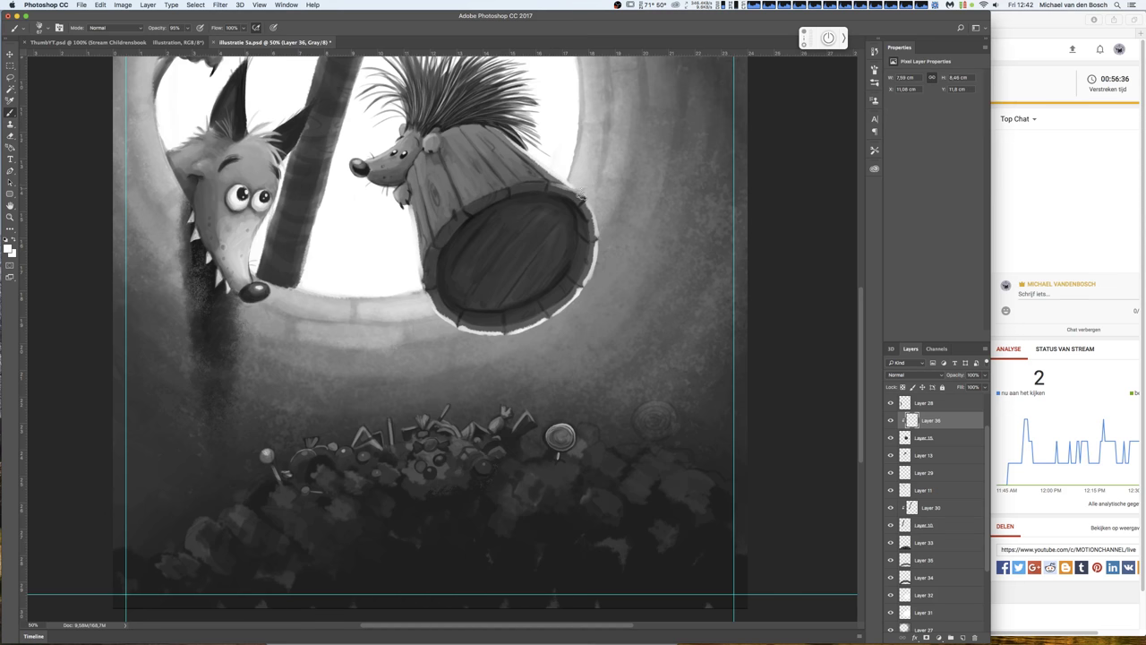
pyautogui.click(985, 375)
pyautogui.moveTo(974, 386); pyautogui.dragTo(947, 388)
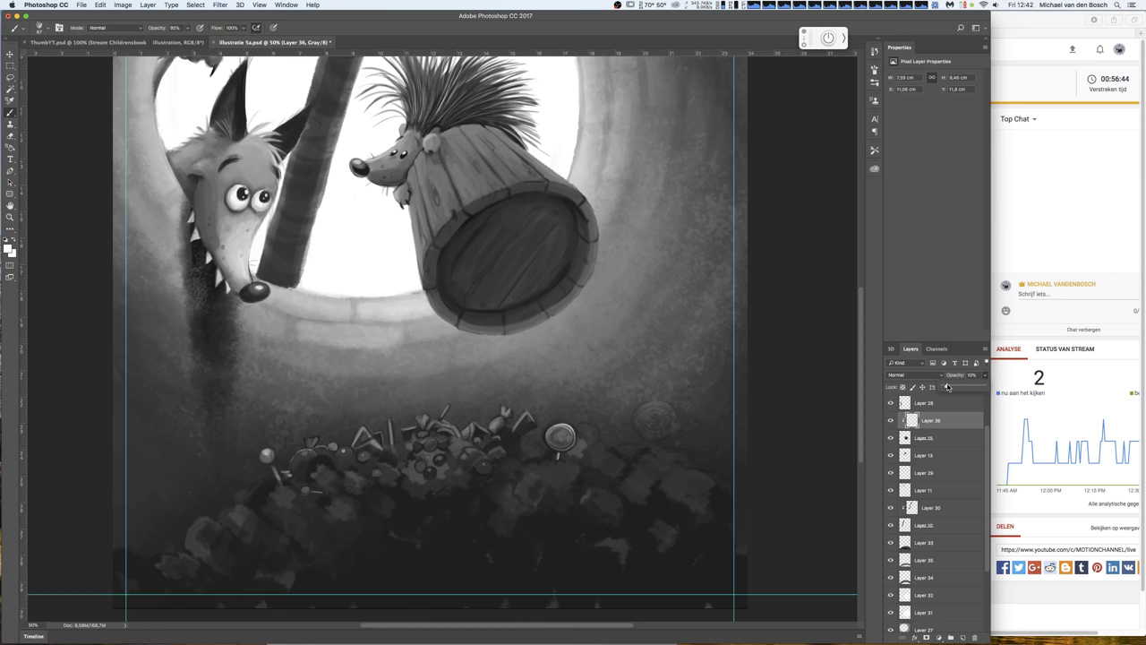
pyautogui.click(952, 548)
pyautogui.click(952, 548)
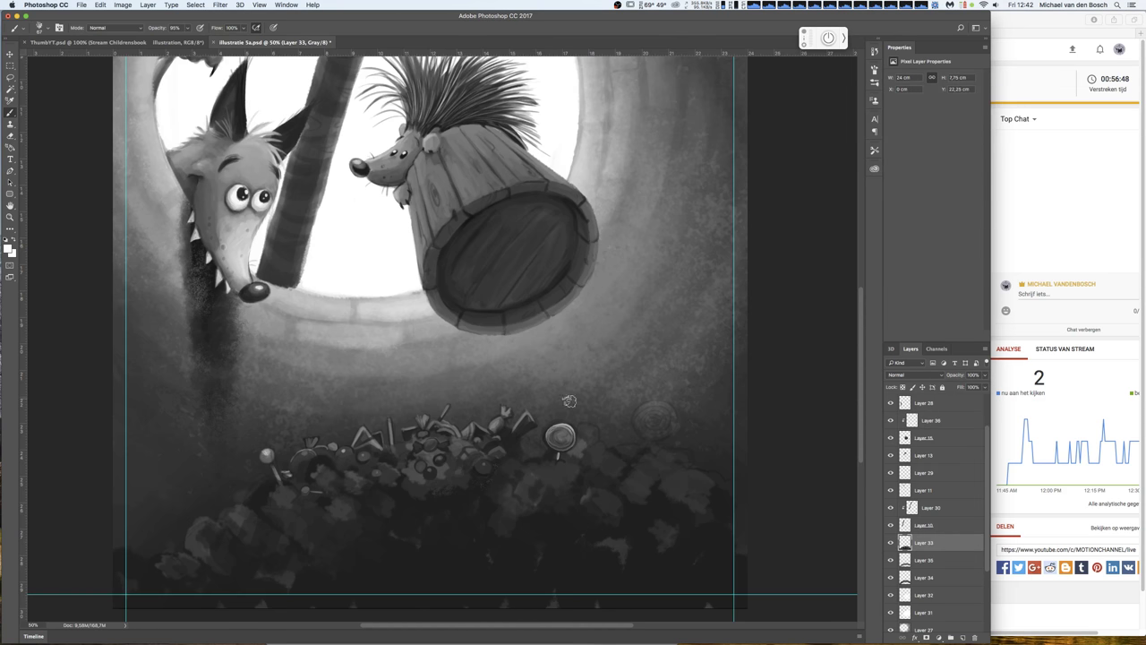
# - Paint a dark wrapped candy above the candy pile with a smaller brush
pyautogui.keyDown('alt'); pyautogui.click(509, 429); pyautogui.keyUp('alt')
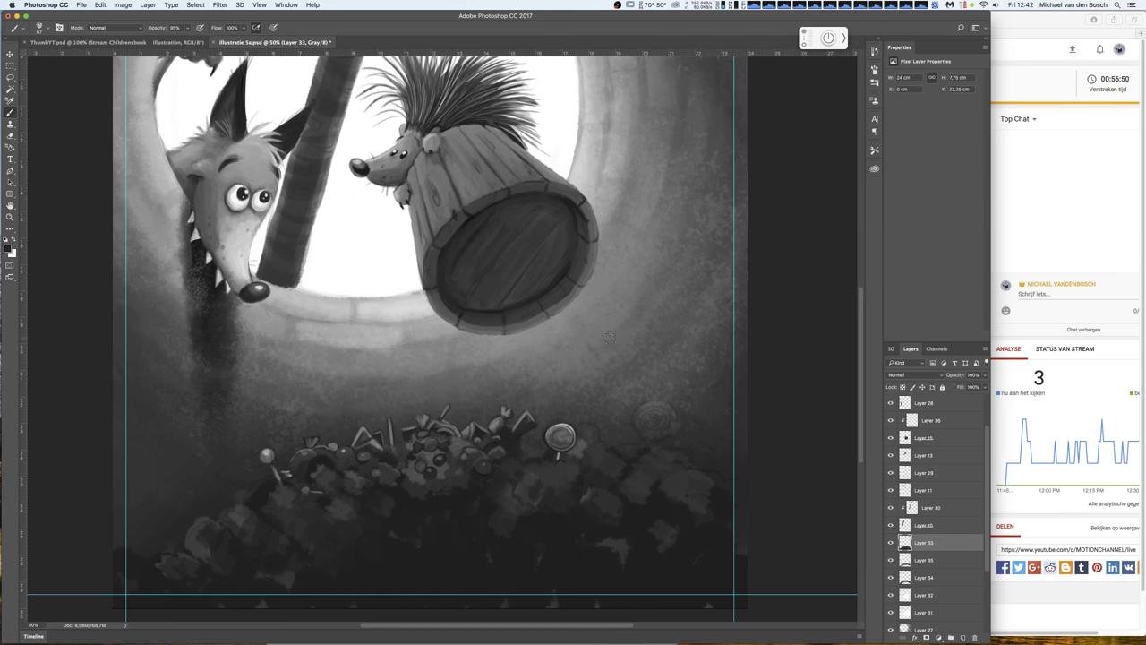
pyautogui.moveTo(618, 329)
pyautogui.mouseDown()
pyautogui.moveTo(606, 345)
pyautogui.moveTo(618, 331)
pyautogui.mouseUp()
pyautogui.rightClick(621, 328)
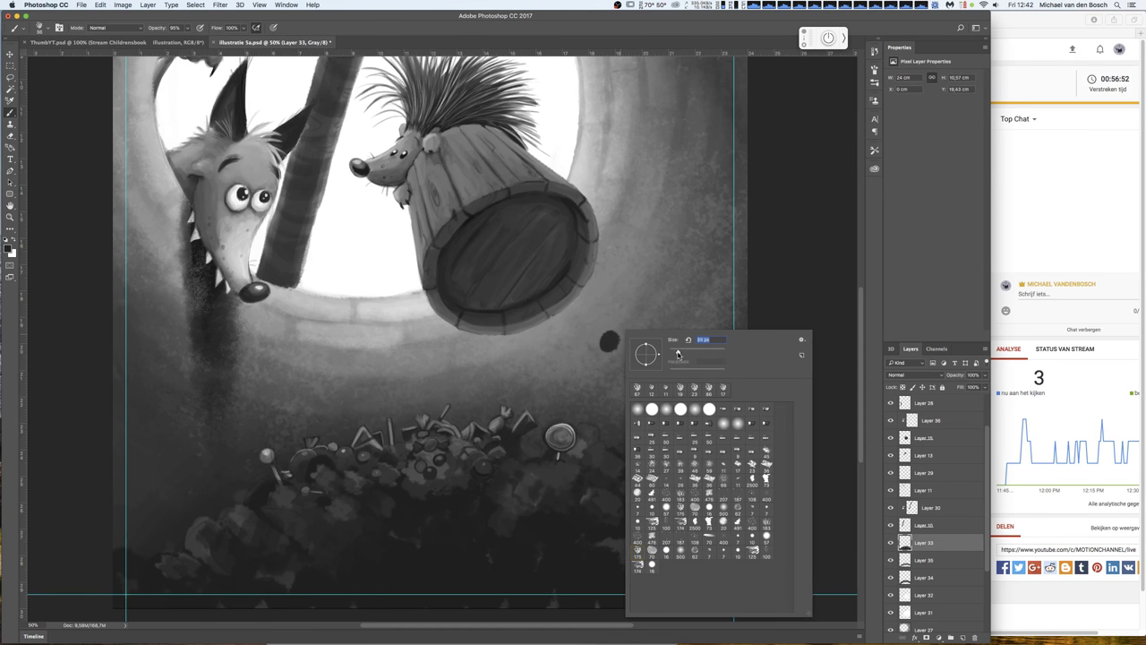
pyautogui.click(615, 333)
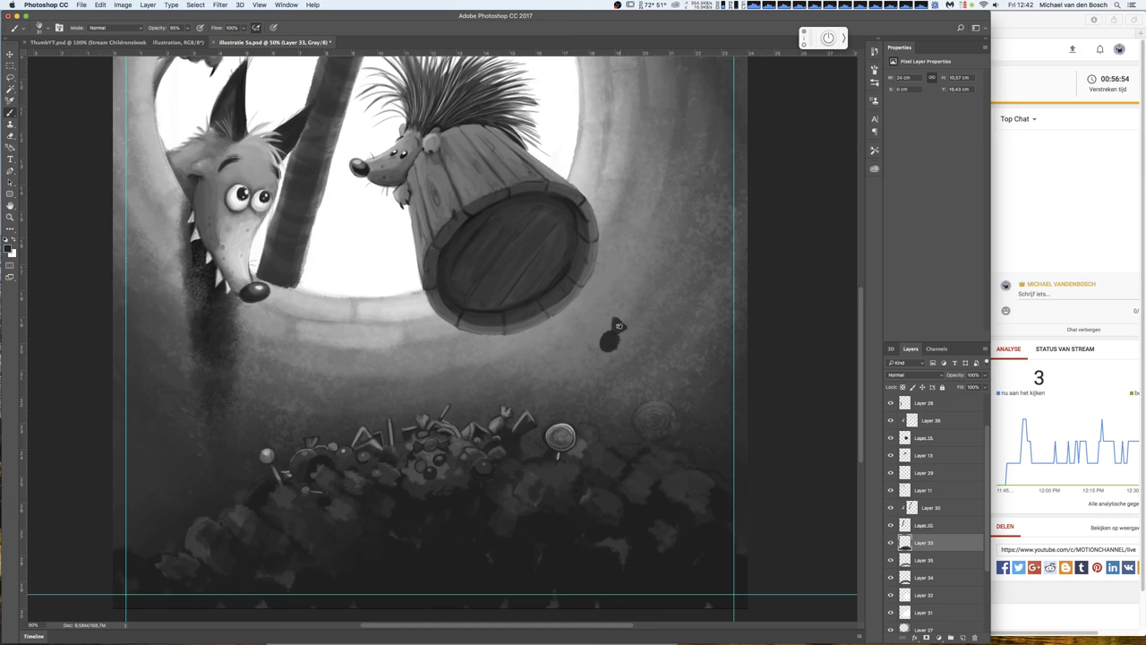
pyautogui.moveTo(618, 323)
pyautogui.mouseDown()
pyautogui.moveTo(595, 357)
pyautogui.moveTo(606, 343)
pyautogui.mouseUp()
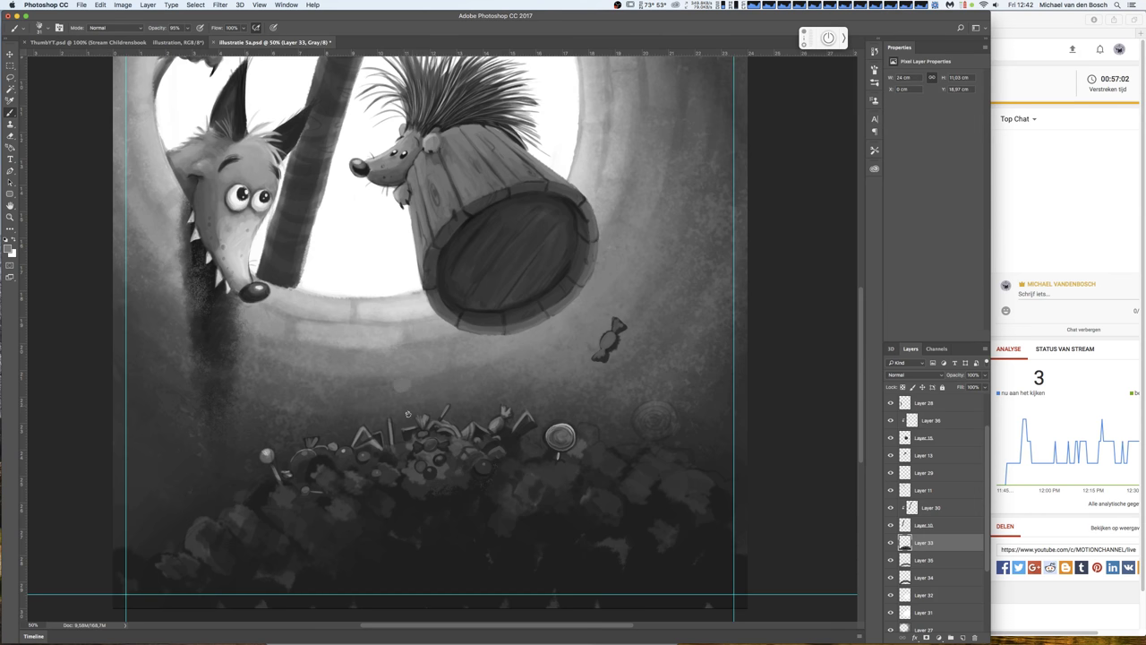
# - Paint a small highlighted candy left of centre and shade the upper-right candy darker
pyautogui.moveTo(396, 386)
pyautogui.mouseDown()
pyautogui.moveTo(418, 385)
pyautogui.moveTo(383, 391)
pyautogui.mouseUp()
pyautogui.keyDown('alt'); pyautogui.click(403, 382); pyautogui.keyUp('alt')
pyautogui.moveTo(398, 384); pyautogui.dragTo(402, 383)
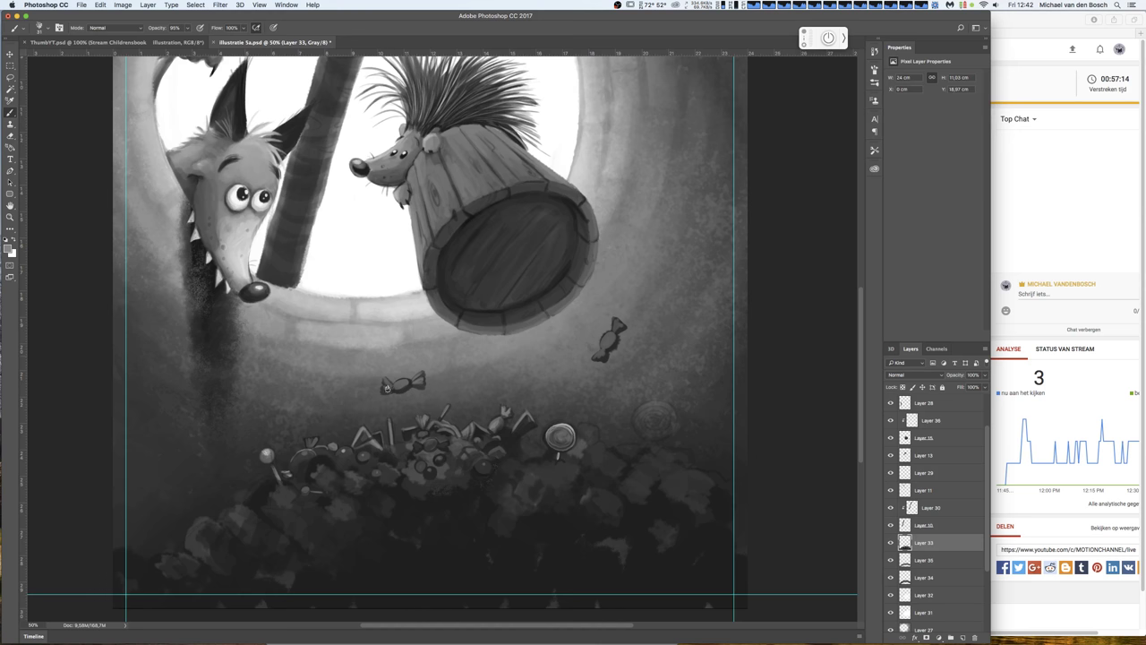
pyautogui.keyDown('alt'); pyautogui.click(614, 343); pyautogui.keyUp('alt')
pyautogui.moveTo(615, 343); pyautogui.dragTo(611, 346)
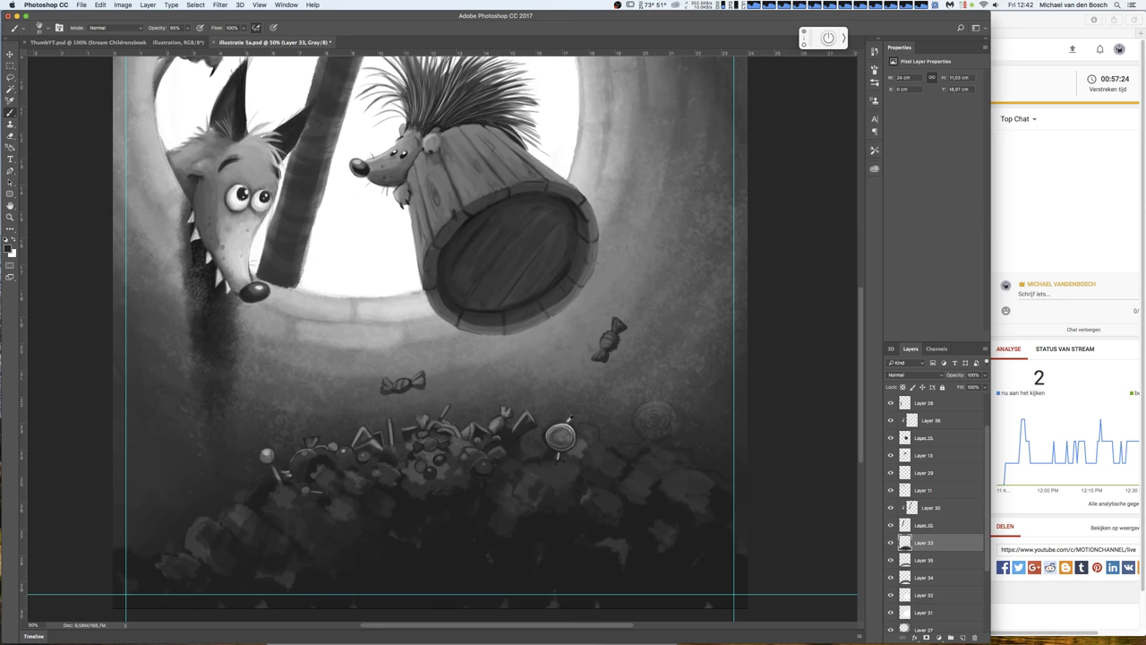
# - Paint a third small candy near the lollipop, lightening its left end
pyautogui.moveTo(550, 398); pyautogui.dragTo(568, 400)
pyautogui.keyDown('alt'); pyautogui.click(606, 338); pyautogui.keyUp('alt')
pyautogui.moveTo(547, 395); pyautogui.dragTo(539, 393)
pyautogui.keyDown('alt'); pyautogui.click(574, 399); pyautogui.keyUp('alt')
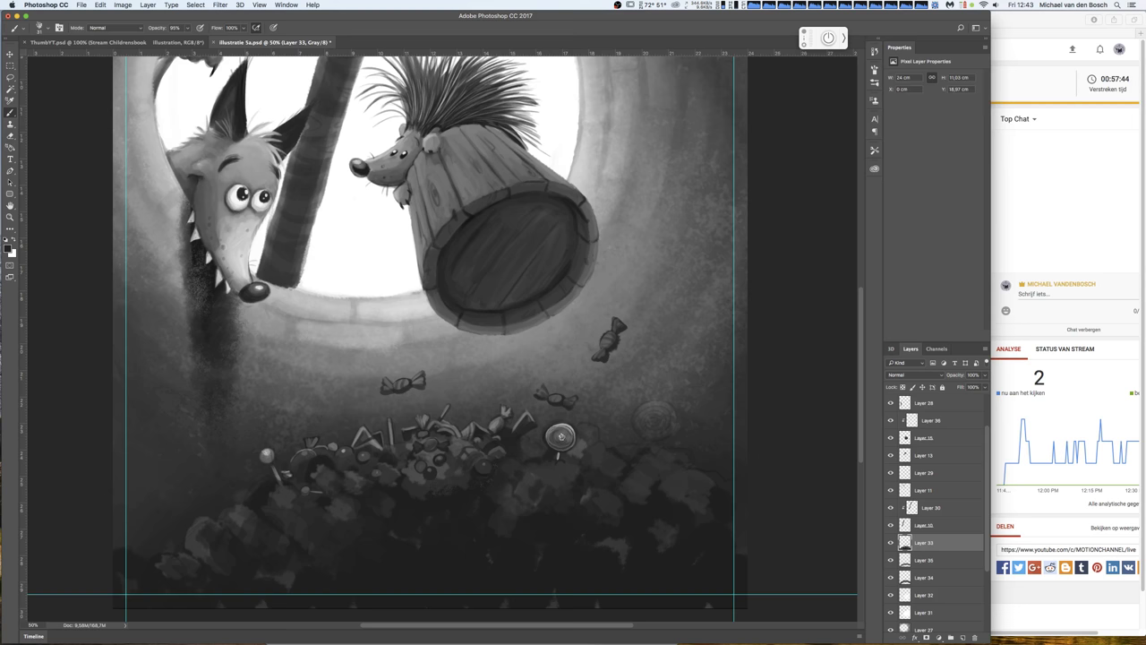
pyautogui.rightClick(582, 410)
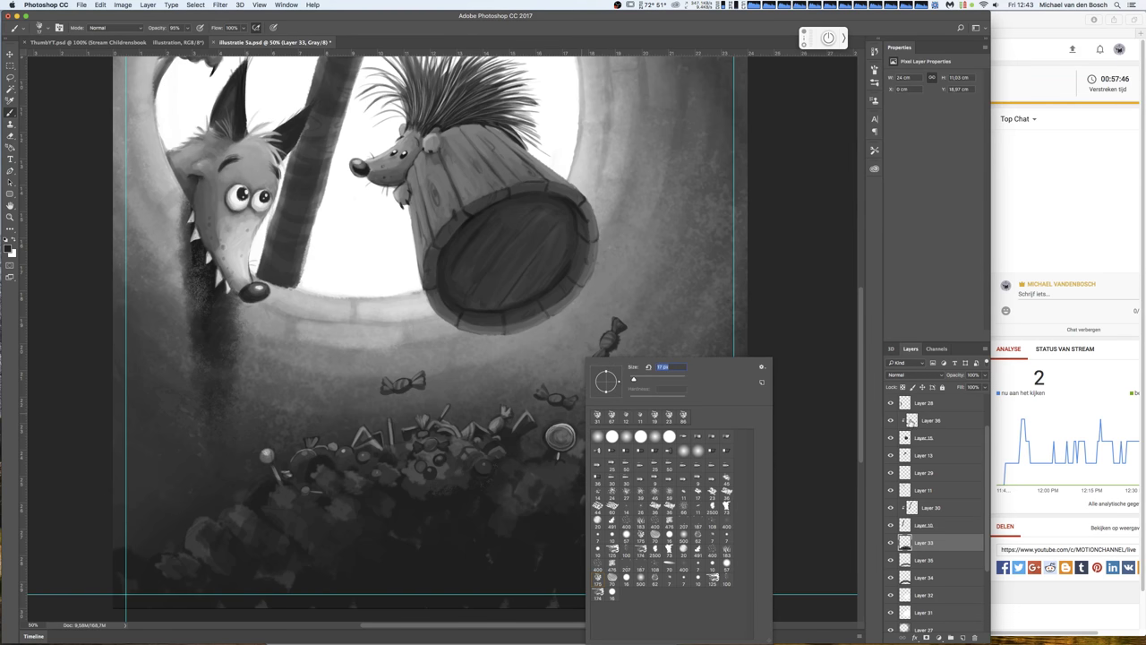
# - Paint the lollipop swirl on a new layer and merge it down into Layer 33
pyautogui.click(961, 637)
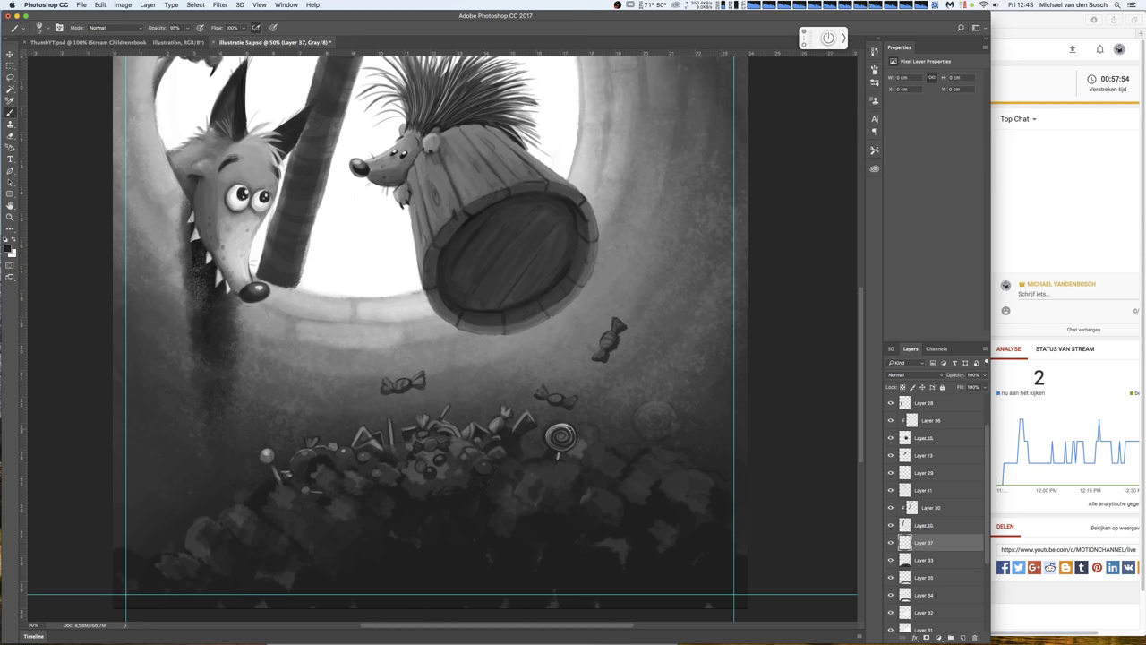
pyautogui.click(549, 447)
pyautogui.keyDown('alt'); pyautogui.click(574, 434); pyautogui.keyUp('alt')
pyautogui.click(267, 454)
pyautogui.press('super+e')
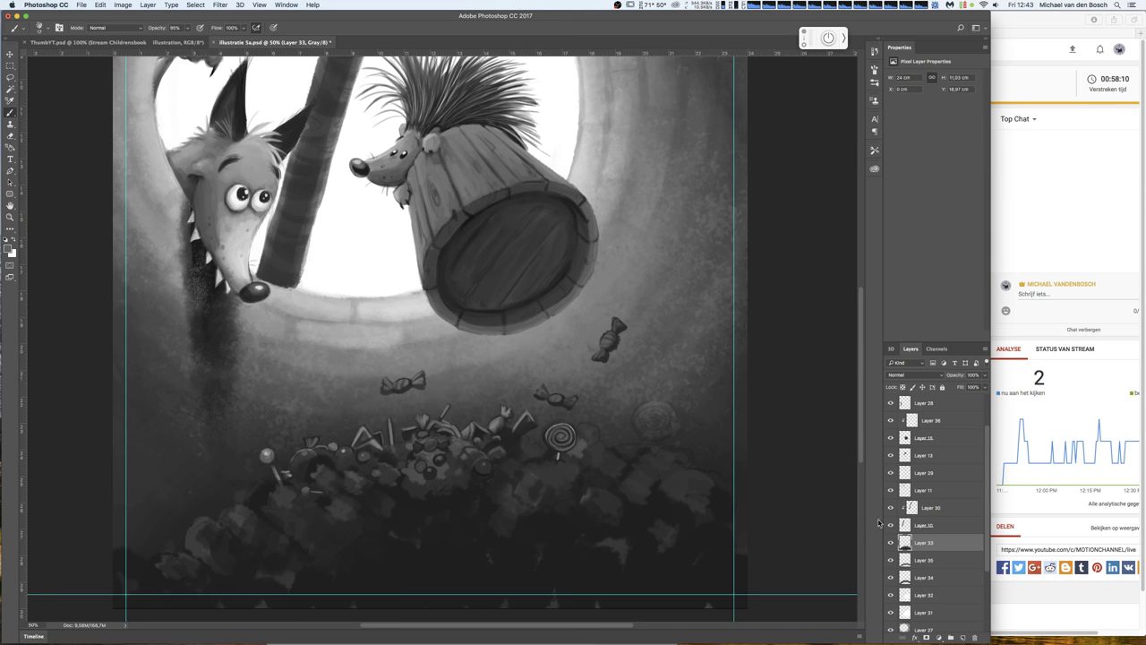
# - Pick a light grey and enlarge the brush to 33
pyautogui.keyDown('alt'); pyautogui.click(270, 452); pyautogui.keyUp('alt')
pyautogui.rightClick(406, 385)
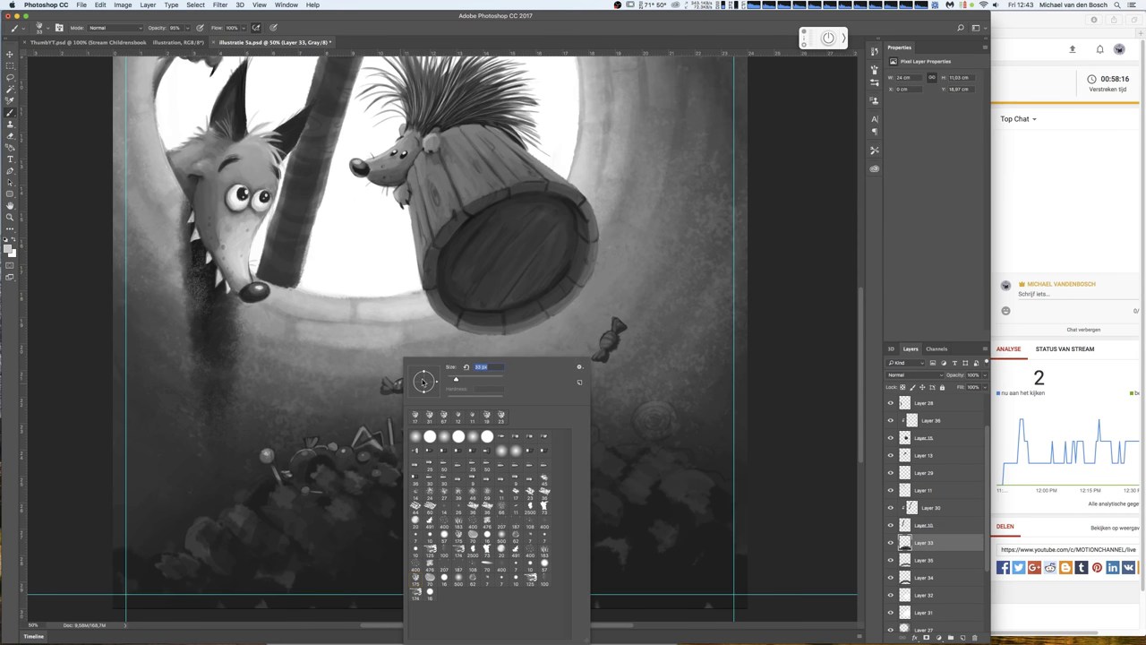
pyautogui.moveTo(459, 383); pyautogui.dragTo(482, 367)
pyautogui.press('Return')
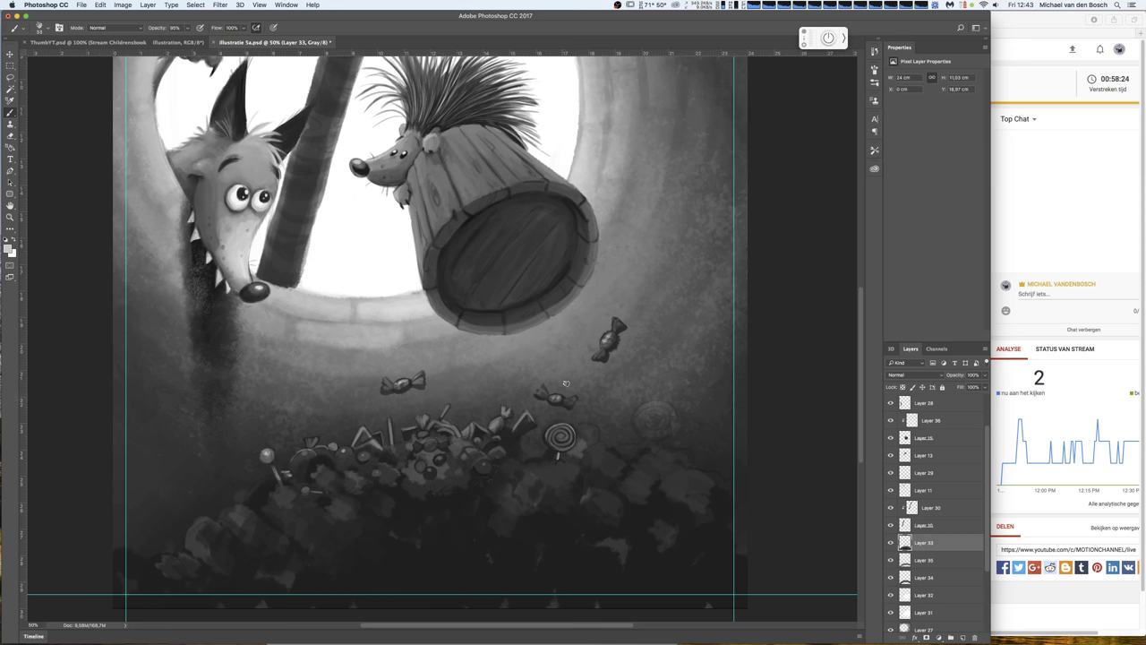
pyautogui.click(10, 77)
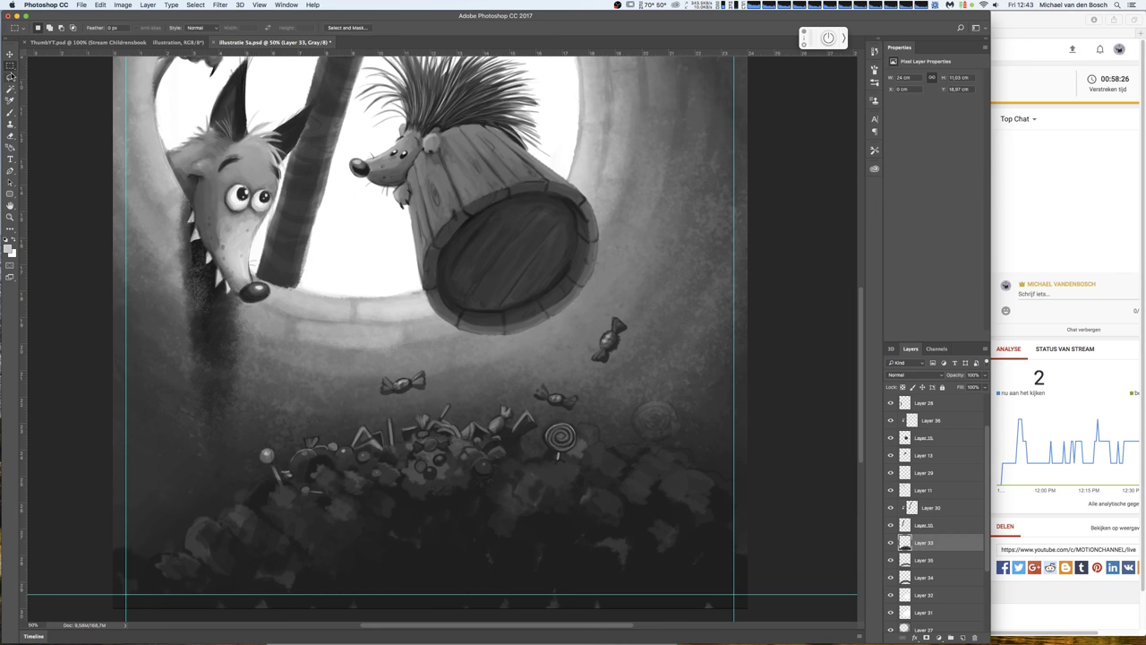
# - Lasso the three floating candies and transform them down into the candy pile
pyautogui.moveTo(624, 299)
pyautogui.mouseDown()
pyautogui.moveTo(535, 414)
pyautogui.moveTo(649, 300)
pyautogui.mouseUp()
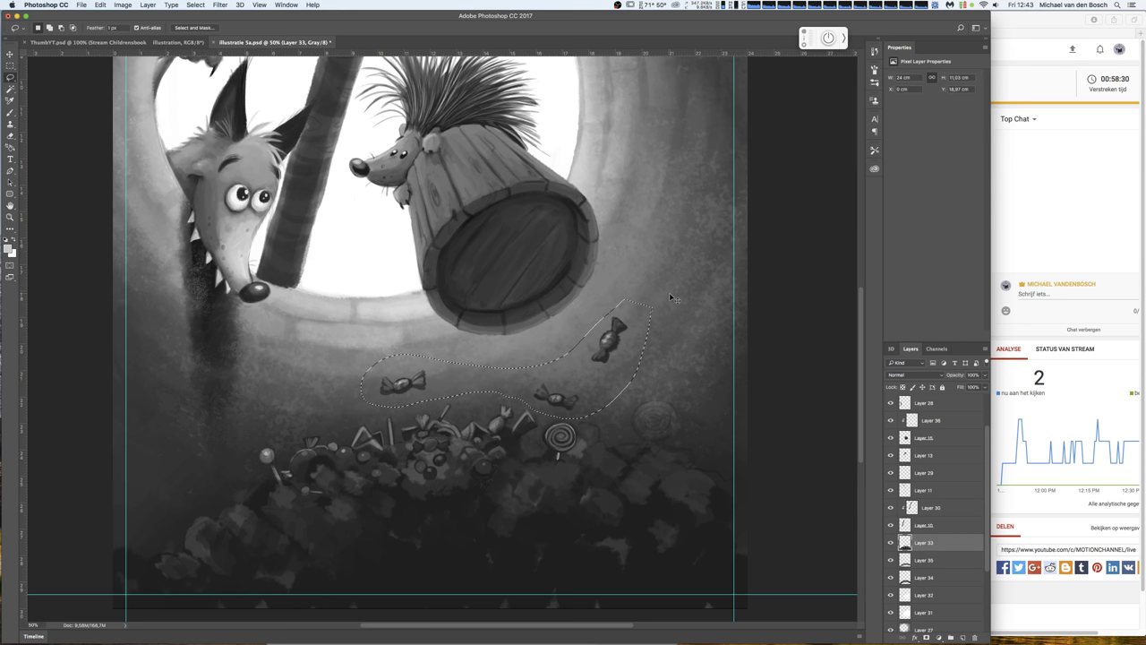
pyautogui.hotkey('ctrl', 't')
pyautogui.moveTo(617, 367); pyautogui.dragTo(526, 493)
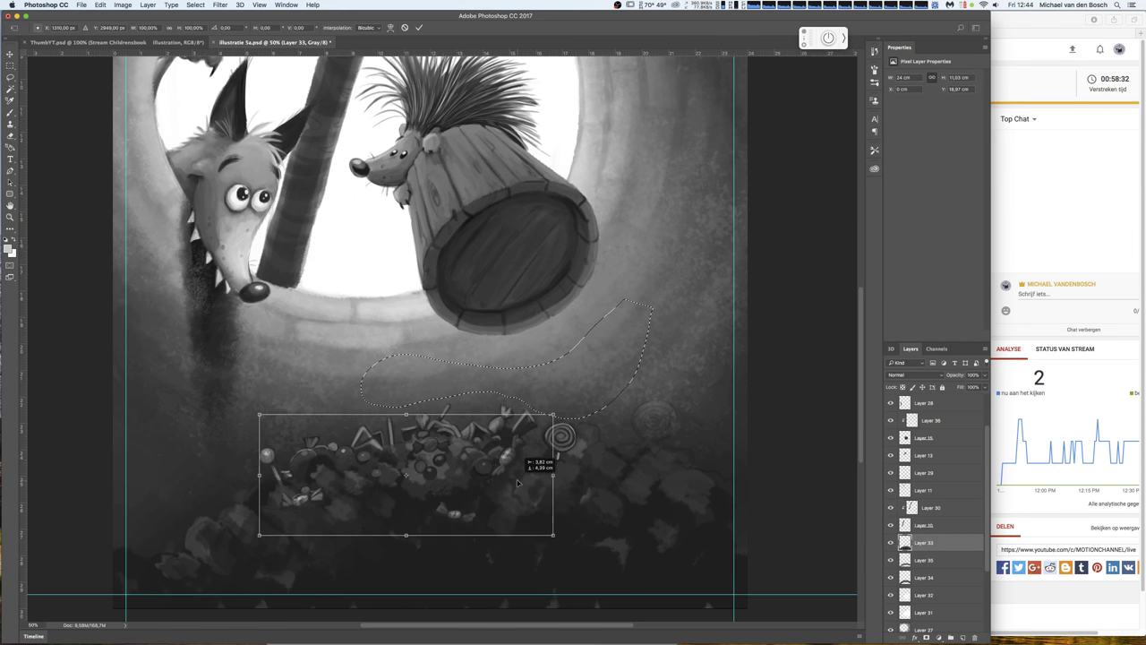
pyautogui.press('Return')
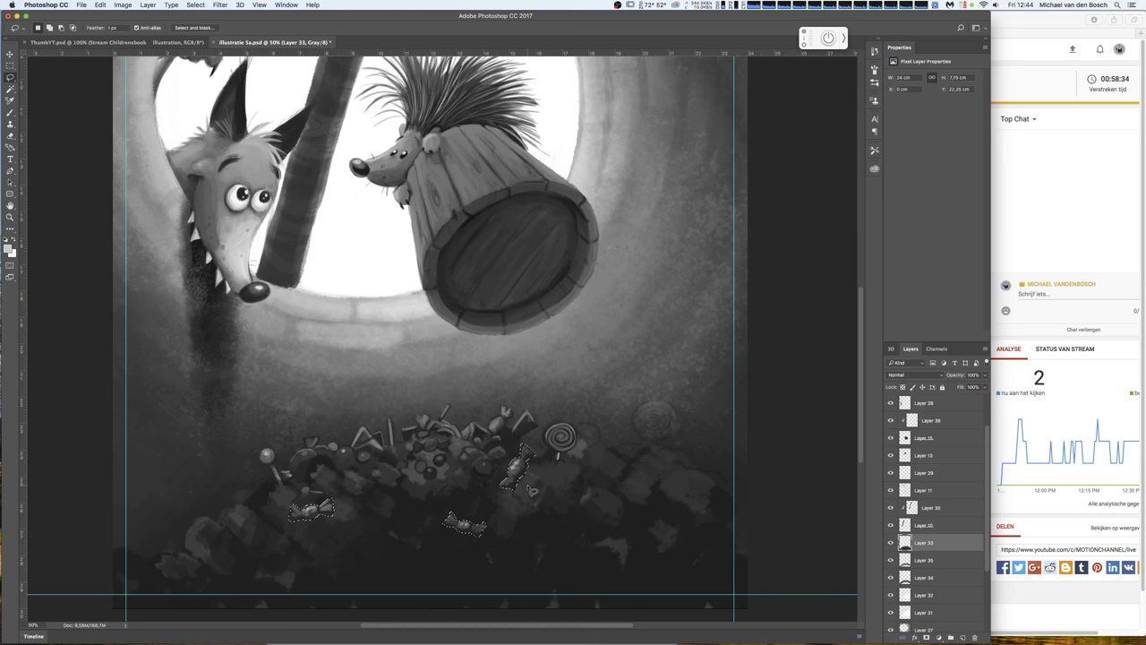
pyautogui.hotkey('ctrl', 'd')
pyautogui.click(10, 112)
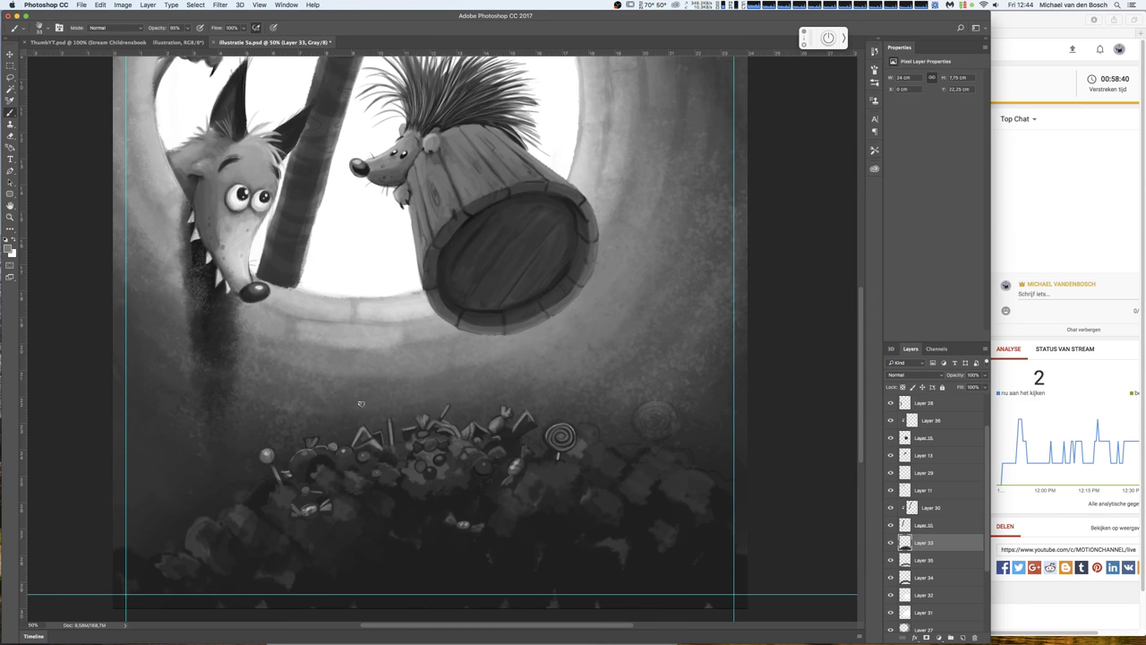
# - Paint a lollipop above the pile with a light stick, dark head and highlights
pyautogui.moveTo(374, 379); pyautogui.dragTo(360, 403)
pyautogui.keyDown('alt'); pyautogui.click(279, 462); pyautogui.keyUp('alt')
pyautogui.moveTo(377, 373); pyautogui.dragTo(380, 366)
pyautogui.keyDown('alt'); pyautogui.click(269, 455); pyautogui.keyUp('alt')
pyautogui.moveTo(385, 370); pyautogui.dragTo(382, 364)
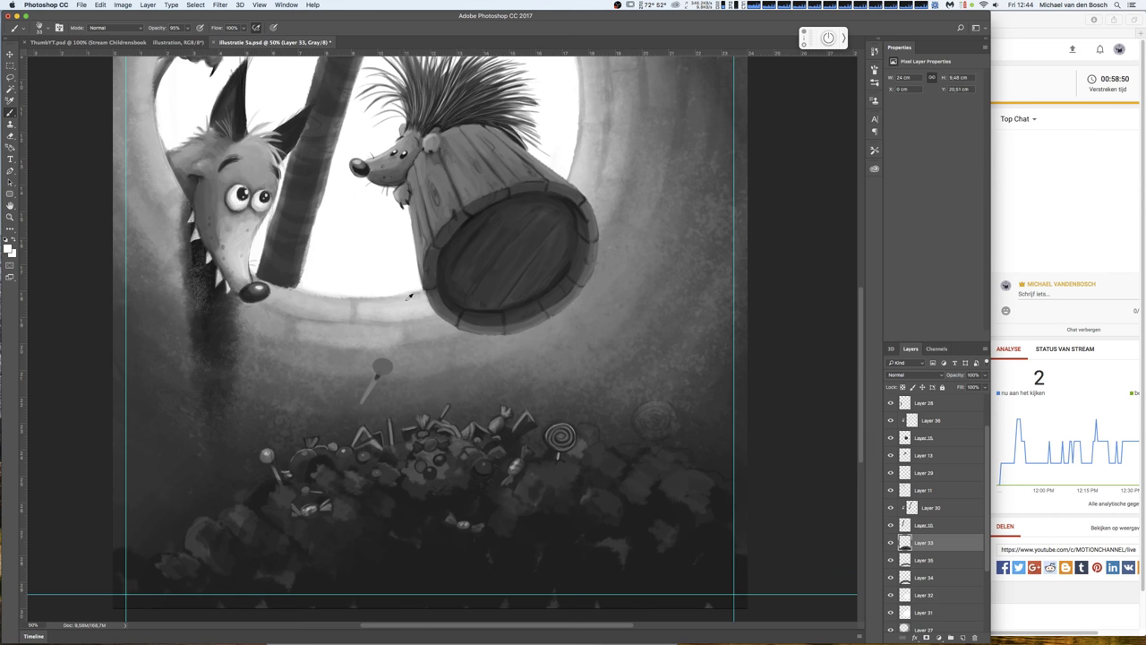
pyautogui.keyDown('alt'); pyautogui.click(417, 335); pyautogui.keyUp('alt')
pyautogui.moveTo(381, 368); pyautogui.dragTo(382, 365)
pyautogui.keyDown('alt'); pyautogui.click(399, 299); pyautogui.keyUp('alt')
pyautogui.moveTo(374, 379); pyautogui.dragTo(362, 403)
pyautogui.press('e')
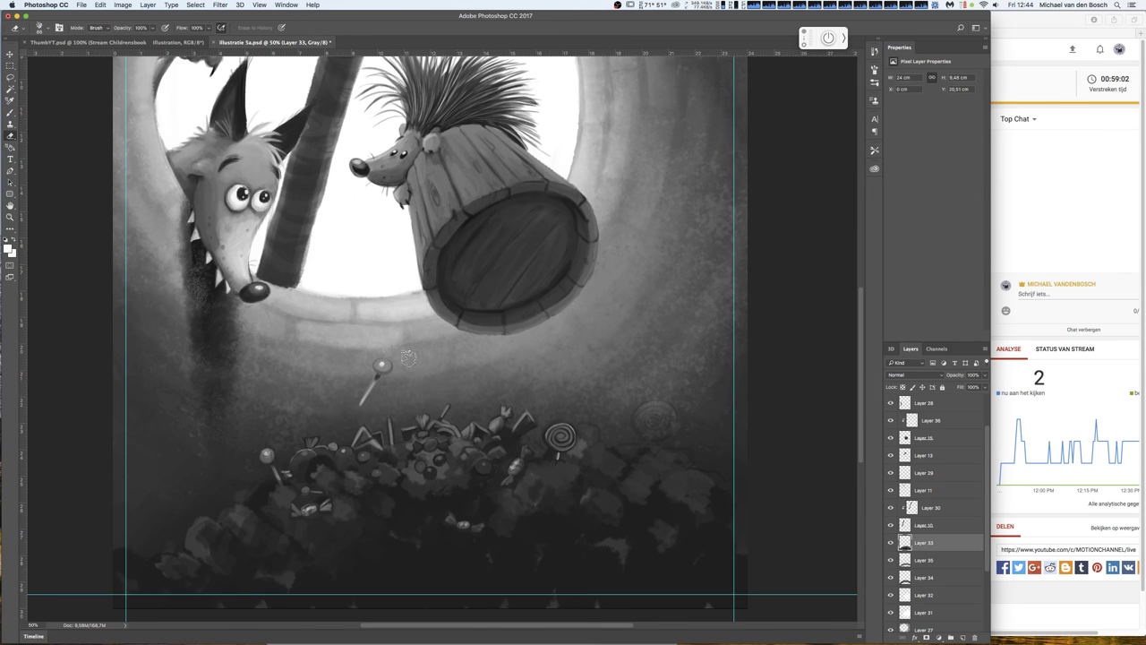
pyautogui.press('b')
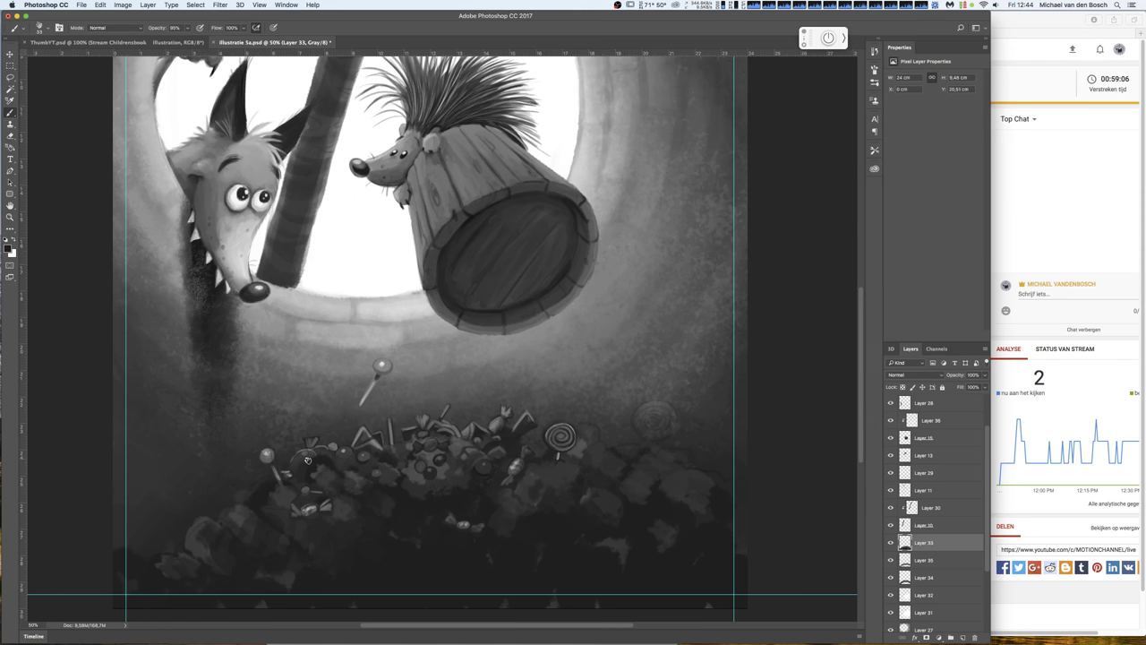
# - Paint a second light lollipop with a slanted stick above the pile's right side
pyautogui.moveTo(520, 379); pyautogui.dragTo(542, 399)
pyautogui.keyDown('alt'); pyautogui.click(525, 419); pyautogui.keyUp('alt')
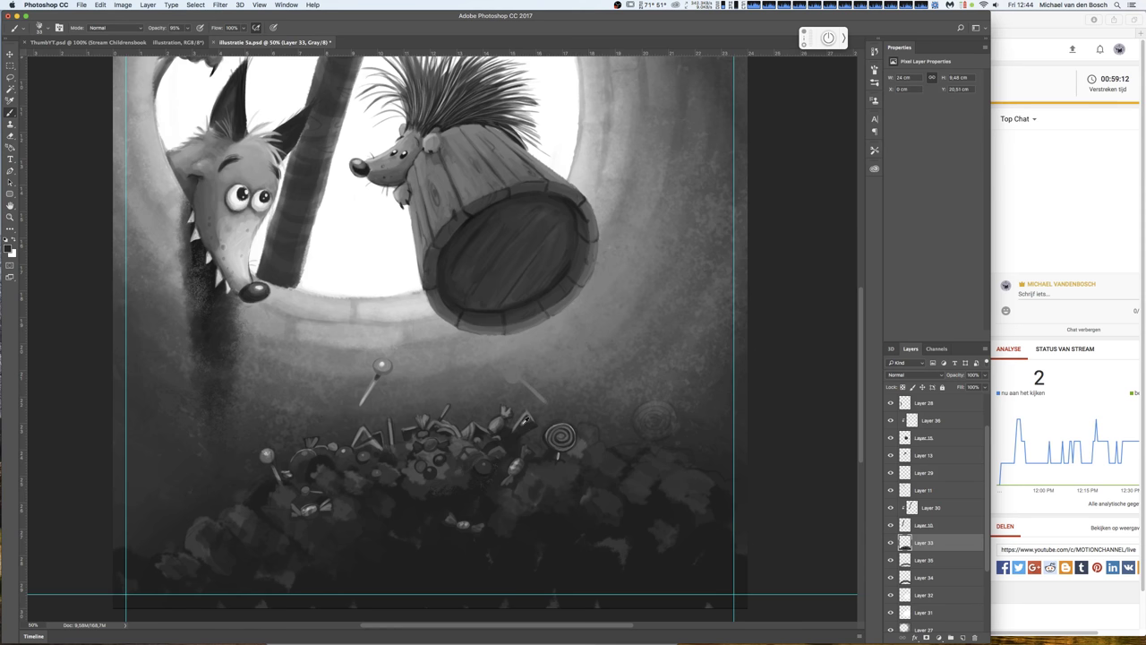
pyautogui.keyDown('alt'); pyautogui.click(385, 367); pyautogui.keyUp('alt')
pyautogui.keyDown('alt'); pyautogui.click(406, 371); pyautogui.keyUp('alt')
pyautogui.keyDown('alt'); pyautogui.click(530, 365); pyautogui.keyUp('alt')
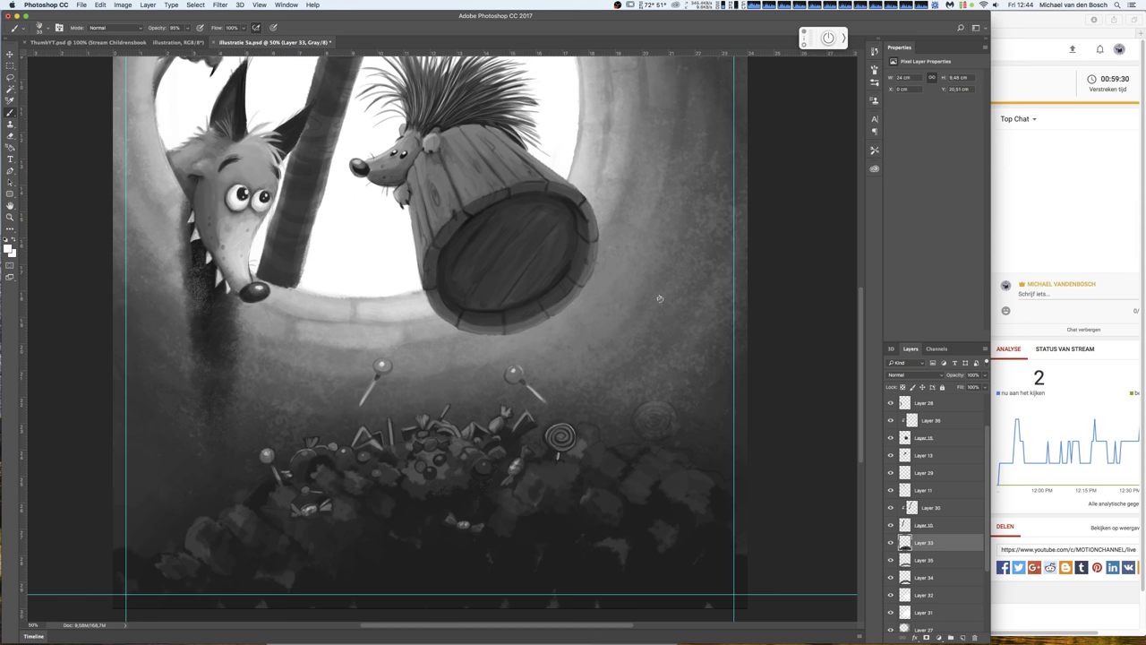
pyautogui.press('e')
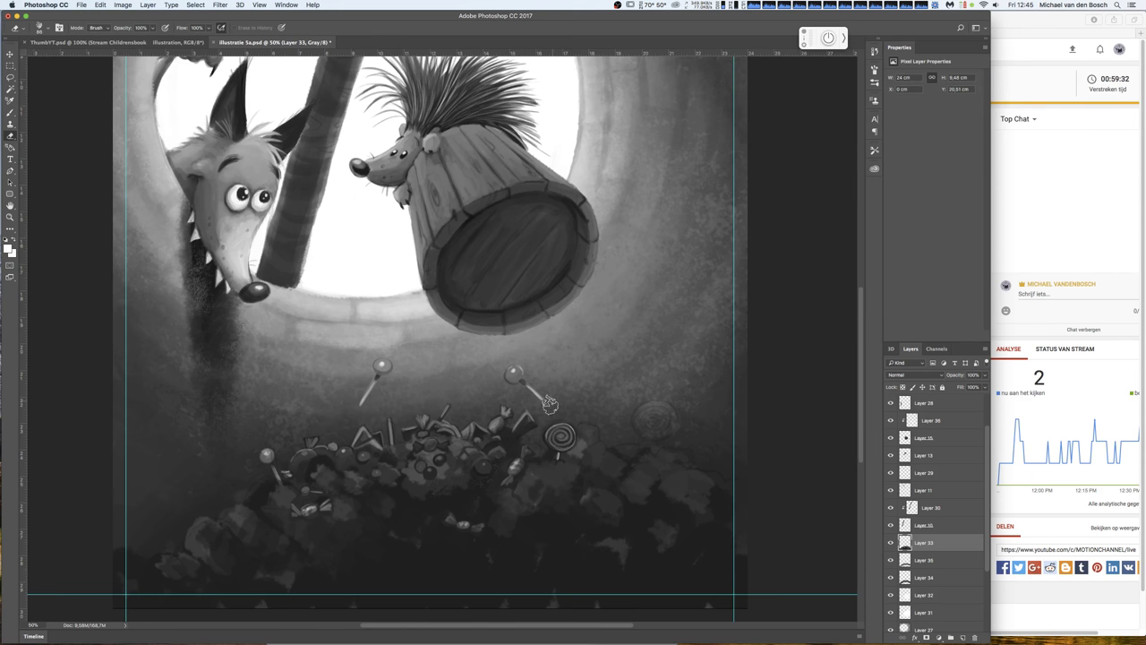
# - Lasso the two floating lollipops, move them down to the pile, and paste them onto a new layer
pyautogui.press('l')
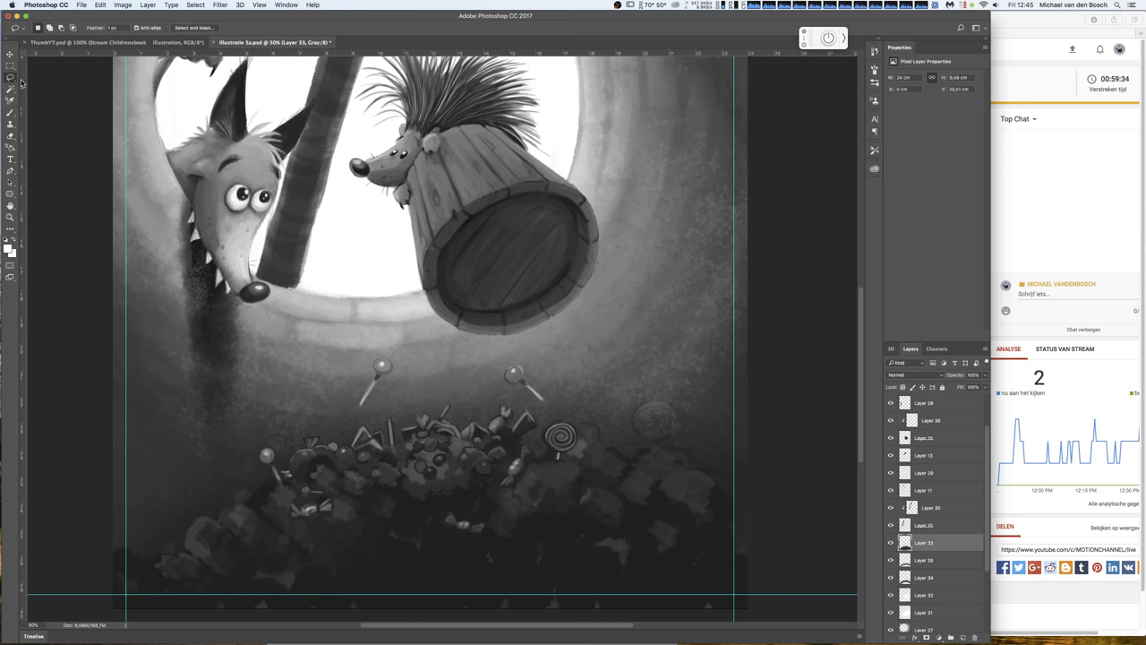
pyautogui.moveTo(562, 384)
pyautogui.mouseDown()
pyautogui.moveTo(512, 357)
pyautogui.moveTo(365, 353)
pyautogui.moveTo(488, 405)
pyautogui.moveTo(537, 408)
pyautogui.moveTo(564, 394)
pyautogui.mouseUp()
pyautogui.hotkey('ctrl', 't')
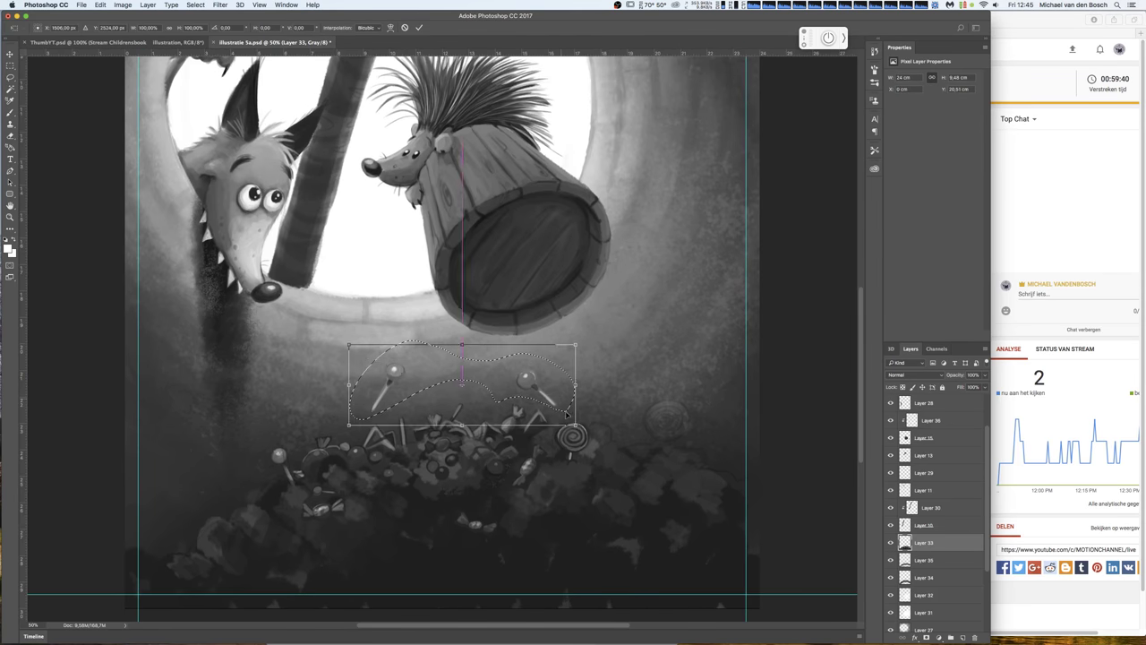
pyautogui.moveTo(560, 398)
pyautogui.mouseDown()
pyautogui.moveTo(607, 518)
pyautogui.moveTo(579, 502)
pyautogui.moveTo(530, 508)
pyautogui.moveTo(524, 494)
pyautogui.moveTo(527, 481)
pyautogui.moveTo(560, 519)
pyautogui.moveTo(594, 475)
pyautogui.moveTo(528, 488)
pyautogui.mouseUp()
pyautogui.press('Return')
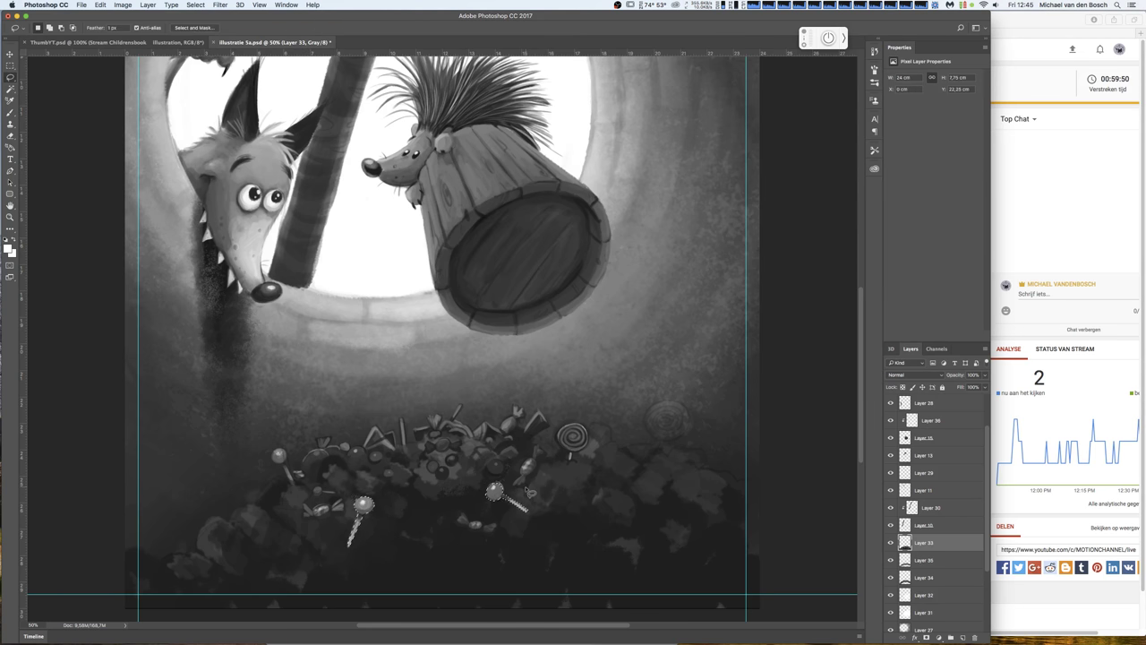
pyautogui.press('Delete')
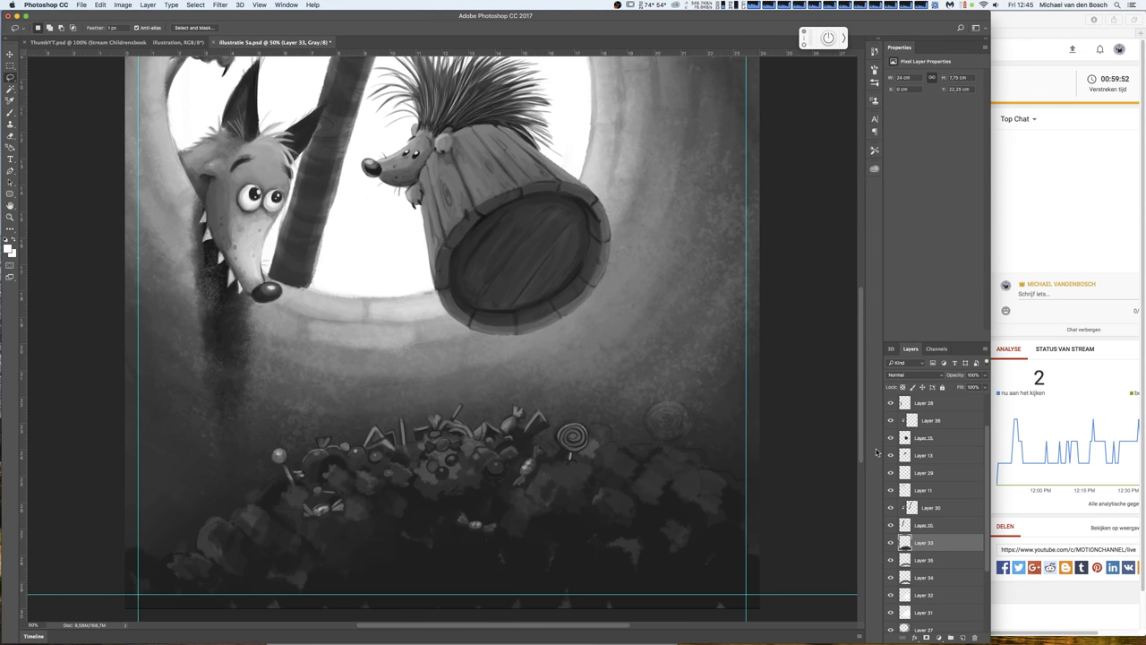
pyautogui.hotkey('ctrl', 'v')
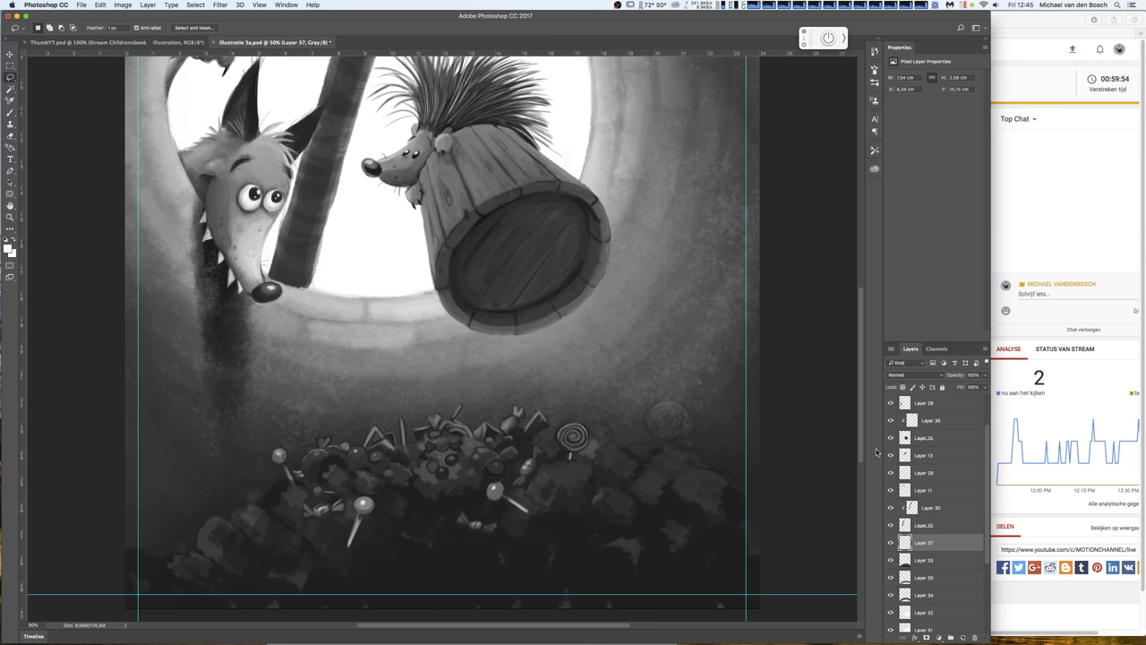
# - Duplicate the lollipop layer, rotate the copy about 154°, and place it beside the spiral lollipop
pyautogui.moveTo(946, 543); pyautogui.dragTo(963, 636)
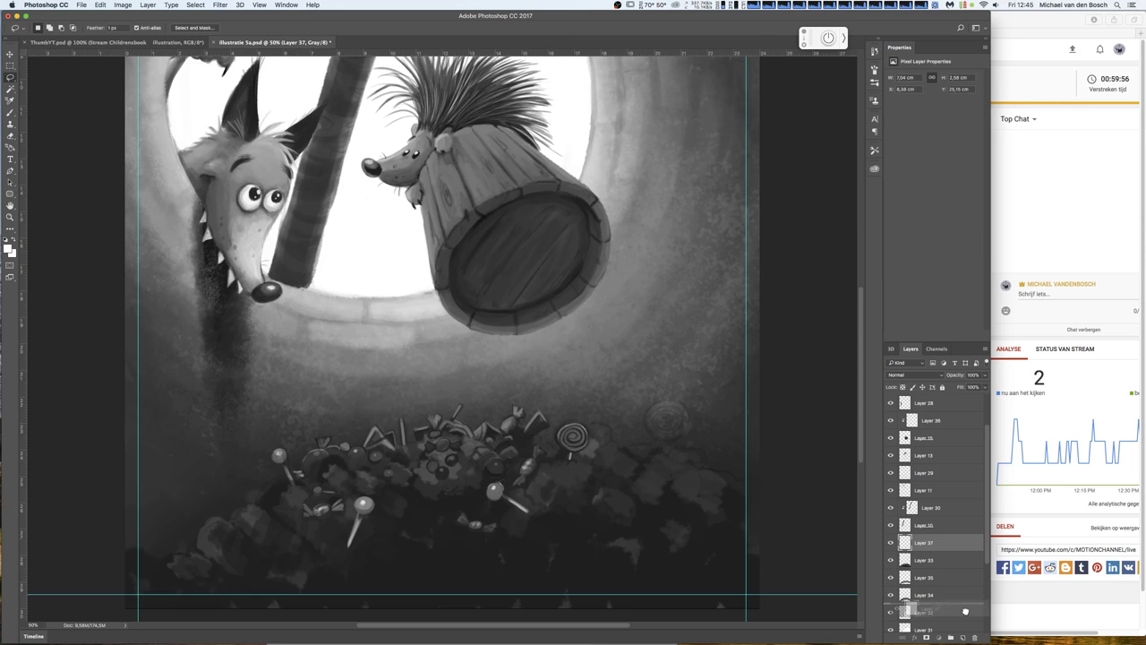
pyautogui.hotkey('ctrl', 't')
pyautogui.moveTo(546, 542); pyautogui.dragTo(369, 457)
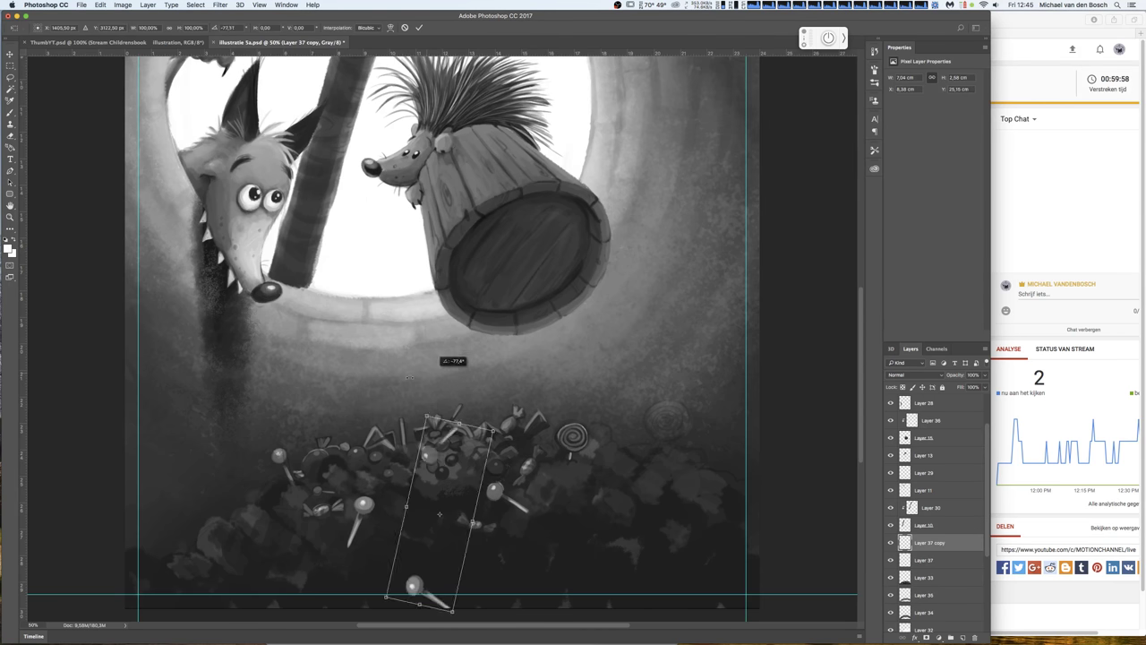
pyautogui.moveTo(500, 538); pyautogui.dragTo(641, 507)
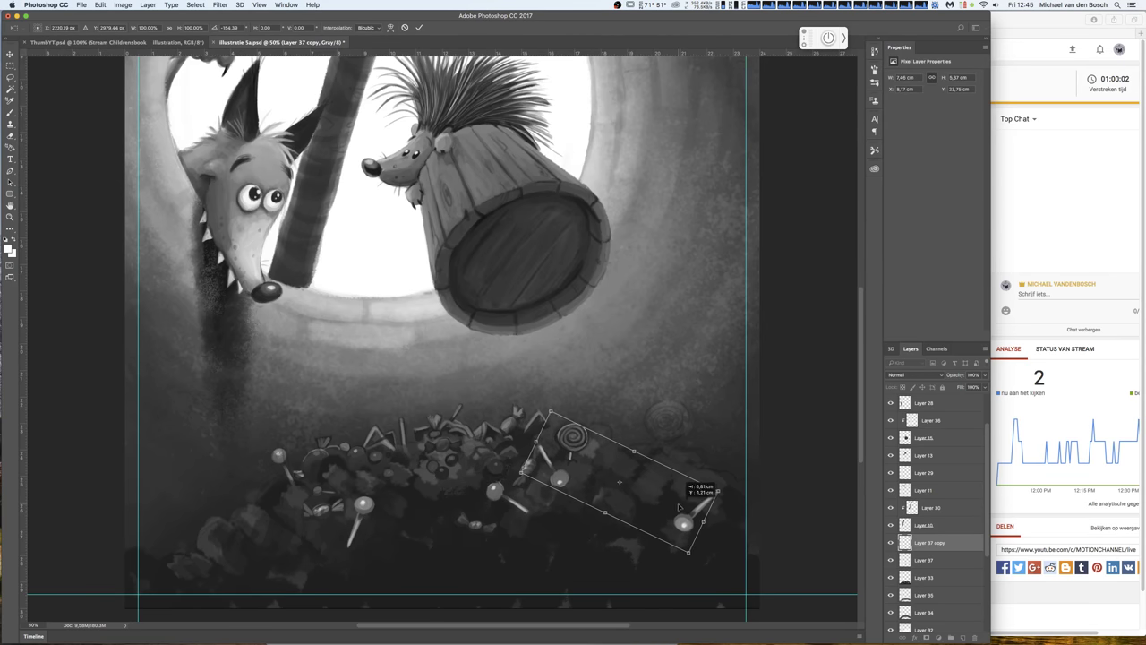
pyautogui.moveTo(641, 507); pyautogui.dragTo(728, 479)
pyautogui.press('Return')
# - Move the lower-right lollipop to the pile's lower-left edge and deselect
pyautogui.press('l')
pyautogui.hotkey('ctrl', 't')
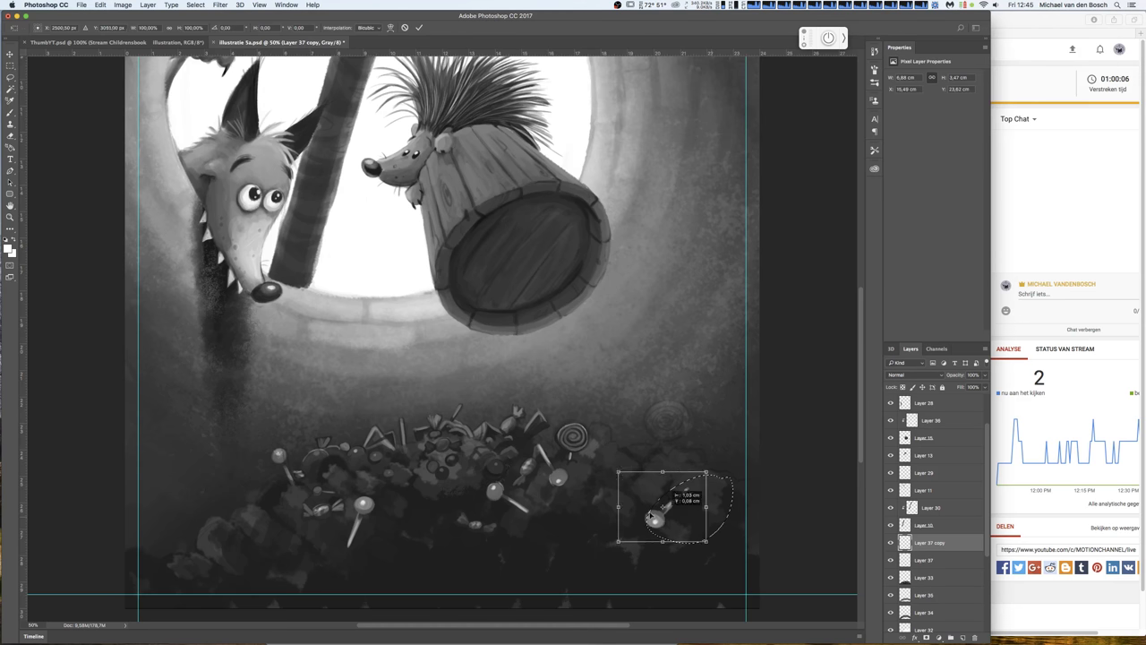
pyautogui.moveTo(711, 516); pyautogui.dragTo(281, 532)
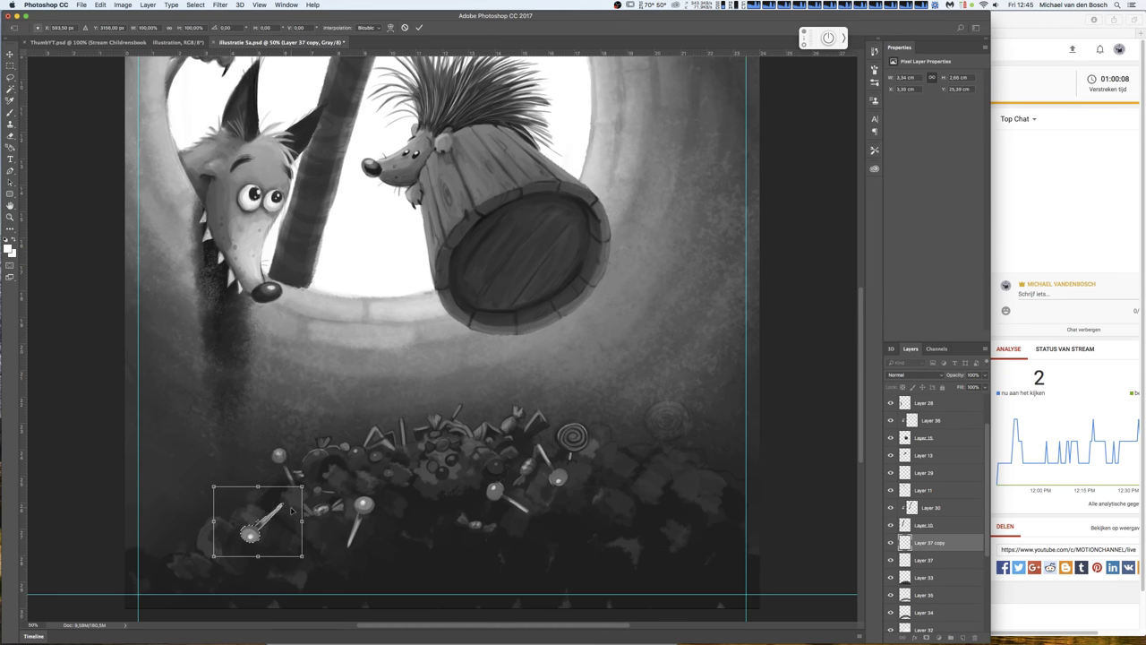
pyautogui.press('Return')
pyautogui.hotkey('ctrl', 'd')
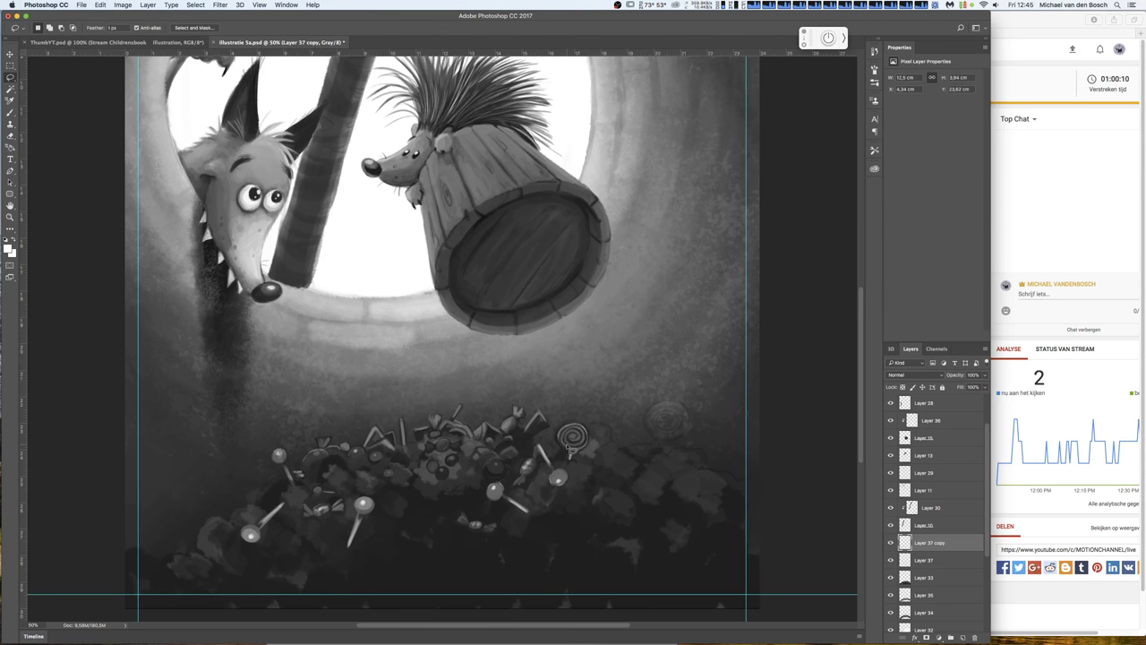
pyautogui.press('b')
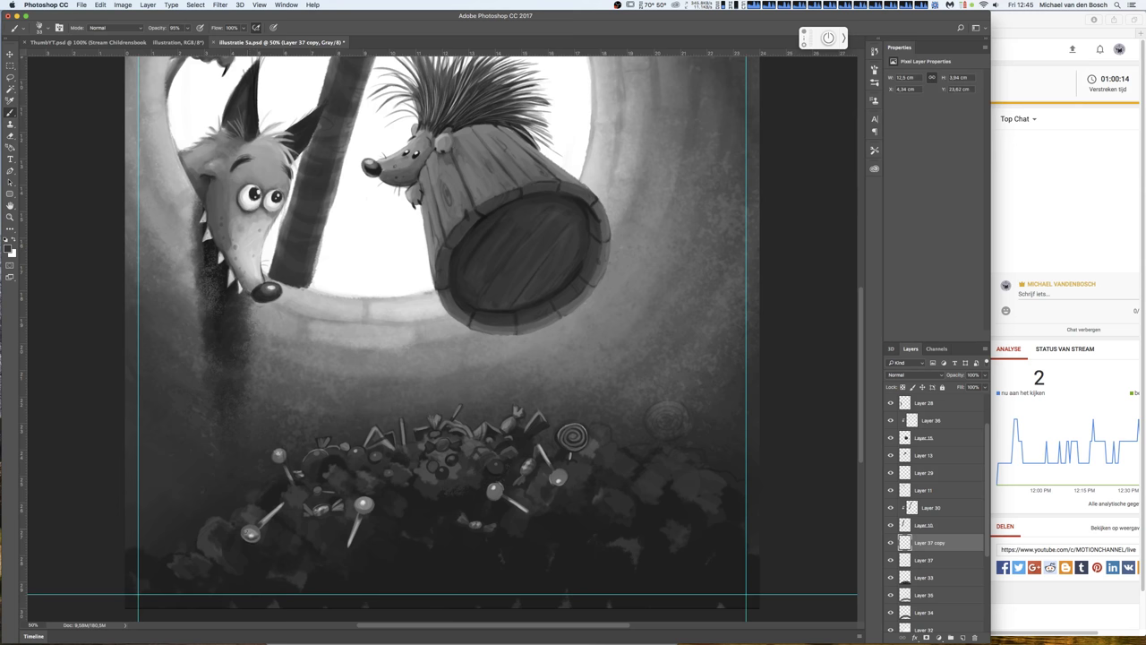
# - Shade the new lollipops with lighter and darker greys sampled from the candy pile
pyautogui.moveTo(250, 534); pyautogui.dragTo(251, 533)
pyautogui.keyDown('alt'); pyautogui.click(251, 532); pyautogui.keyUp('alt')
pyautogui.keyDown('alt'); pyautogui.click(282, 450); pyautogui.keyUp('alt')
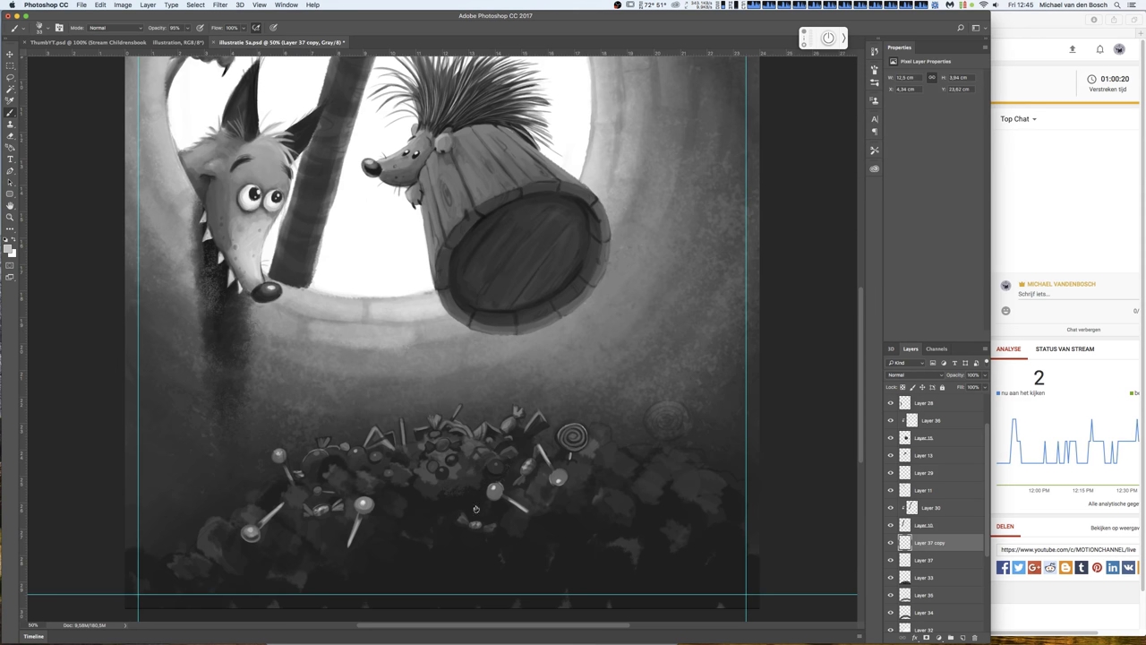
pyautogui.keyDown('alt'); pyautogui.click(507, 492); pyautogui.keyUp('alt')
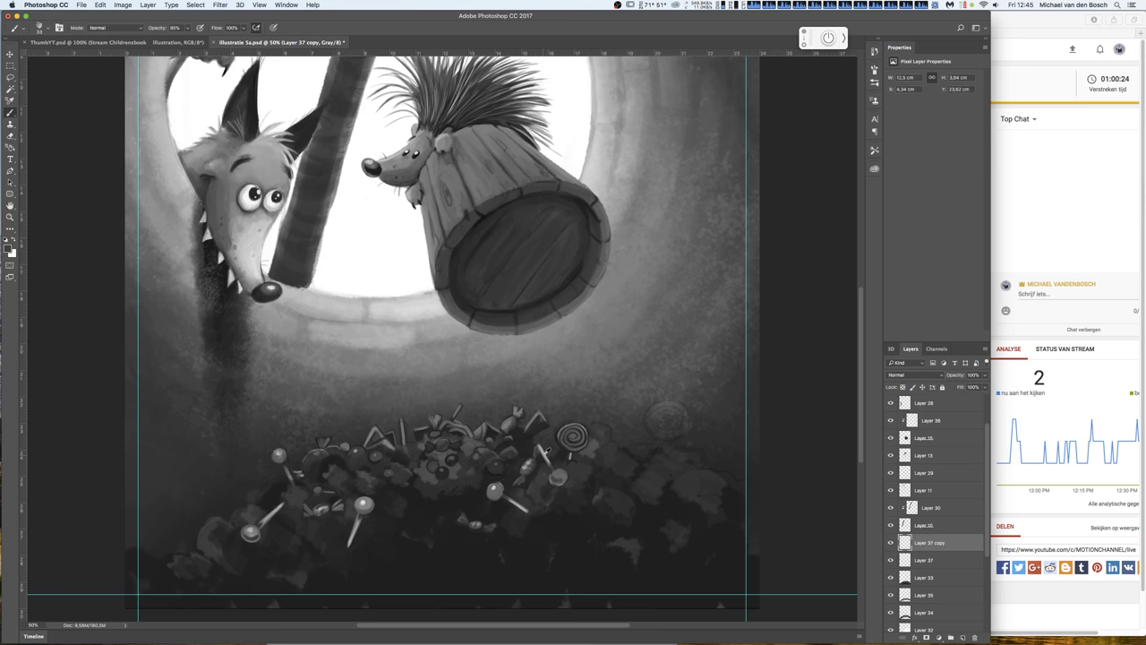
pyautogui.keyDown('alt'); pyautogui.click(563, 463); pyautogui.keyUp('alt')
pyautogui.keyDown('alt'); pyautogui.click(549, 451); pyautogui.keyUp('alt')
# - Merge the lollipop copy into Layer 37 and fade that layer to 55% opacity
pyautogui.hotkey('ctrl', 'e')
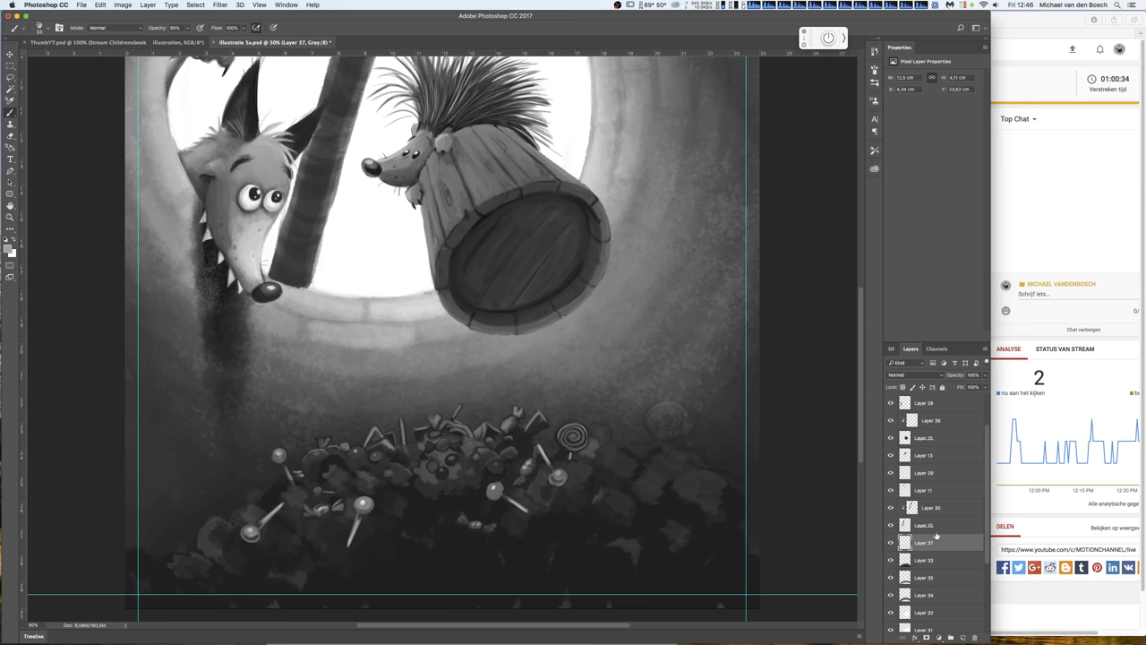
pyautogui.click(890, 543)
pyautogui.click(889, 543)
pyautogui.click(985, 374)
pyautogui.moveTo(985, 386); pyautogui.dragTo(967, 390)
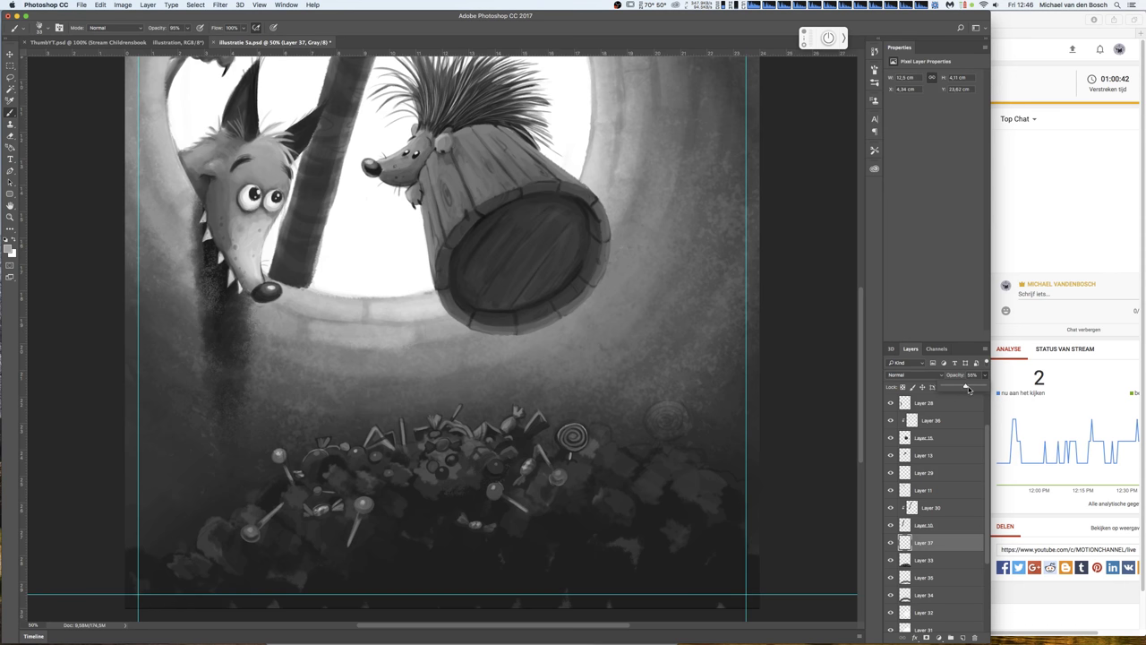
pyautogui.click(929, 559)
pyautogui.press('super+plus')
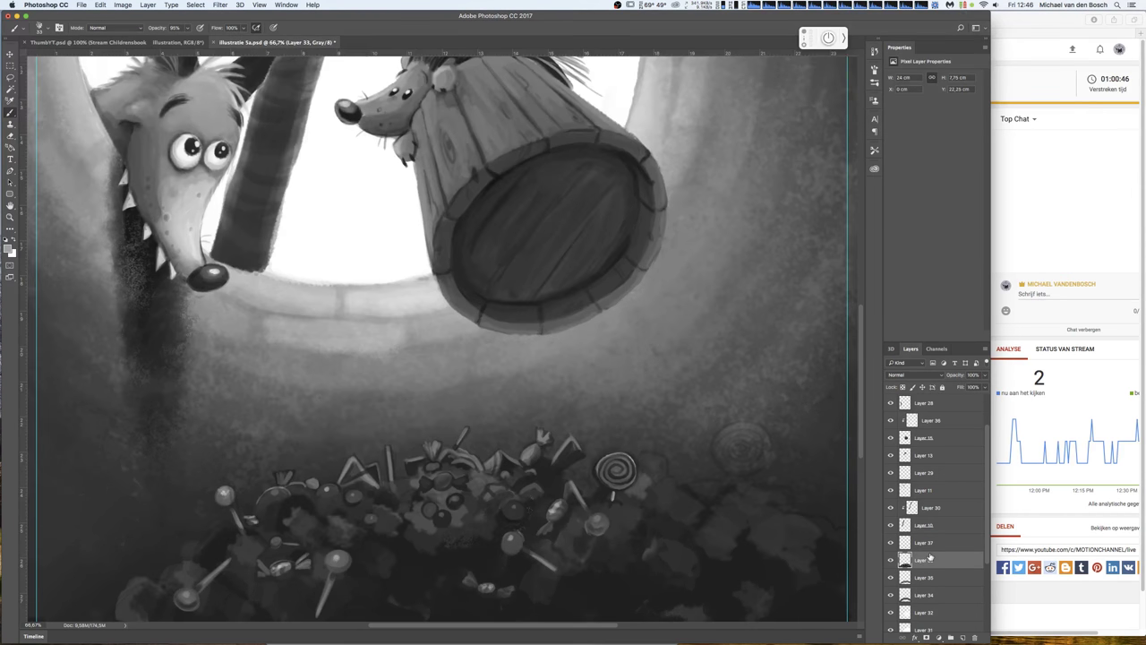
# - Return Layer 37's lollipops to 100% opacity
pyautogui.rightClick(609, 454)
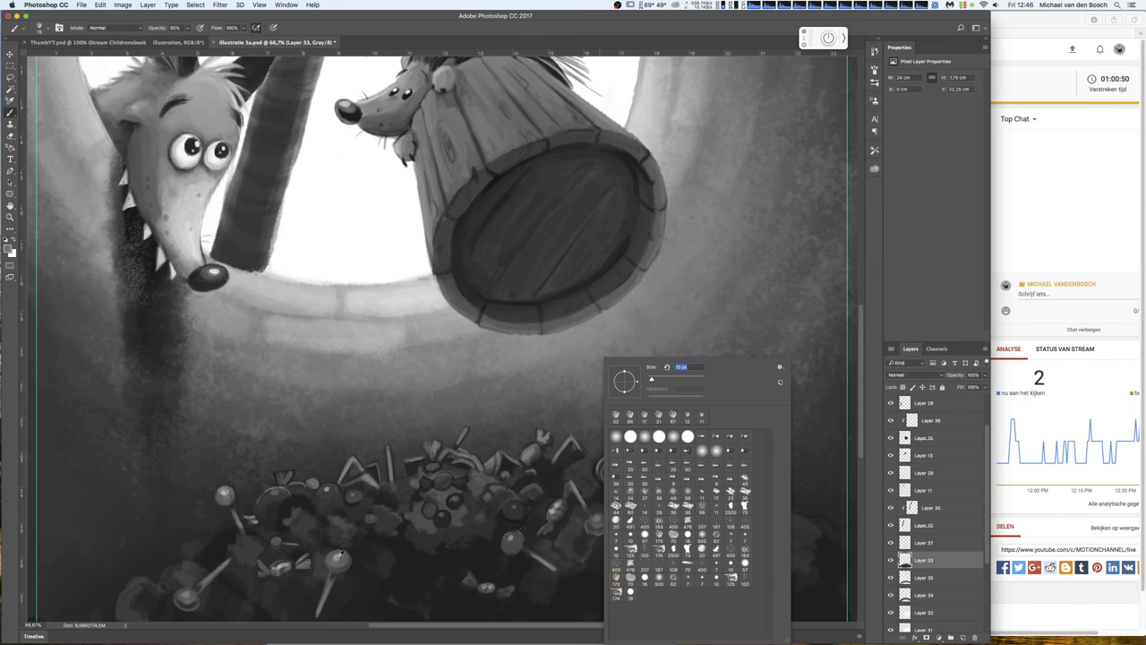
pyautogui.click(505, 515)
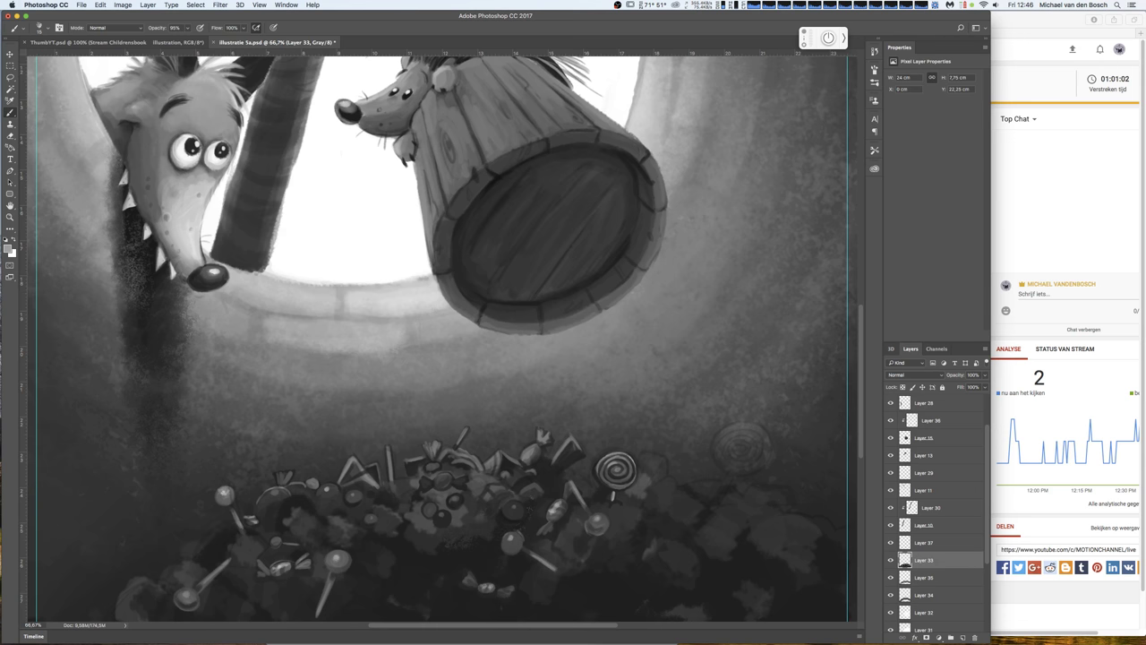
pyautogui.click(925, 543)
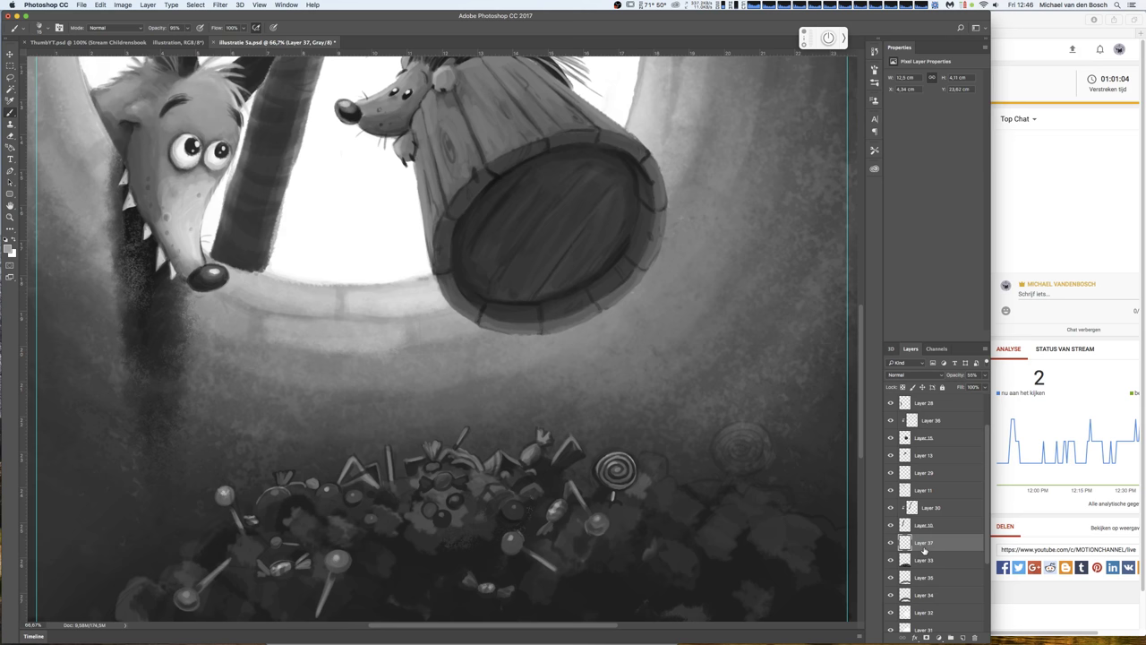
pyautogui.moveTo(984, 374); pyautogui.dragTo(1001, 385)
# - Apply Brightness/Contrast with Contrast -12 to Layer 37's lollipops
pyautogui.click(122, 5)
pyautogui.moveTo(143, 30)
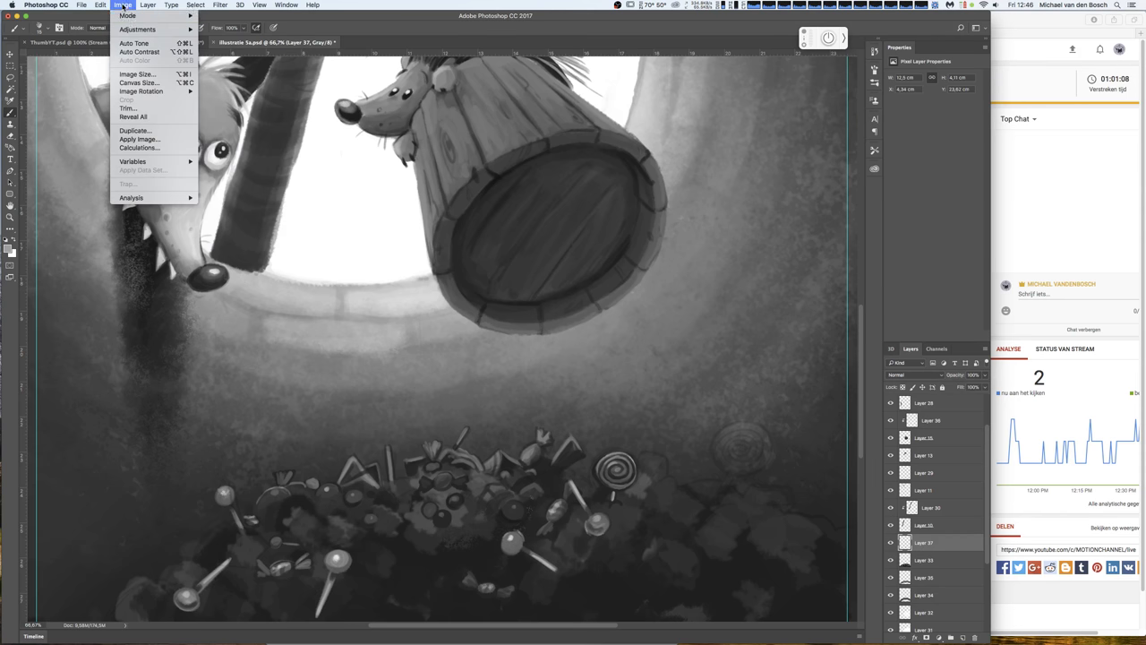
pyautogui.click(238, 29)
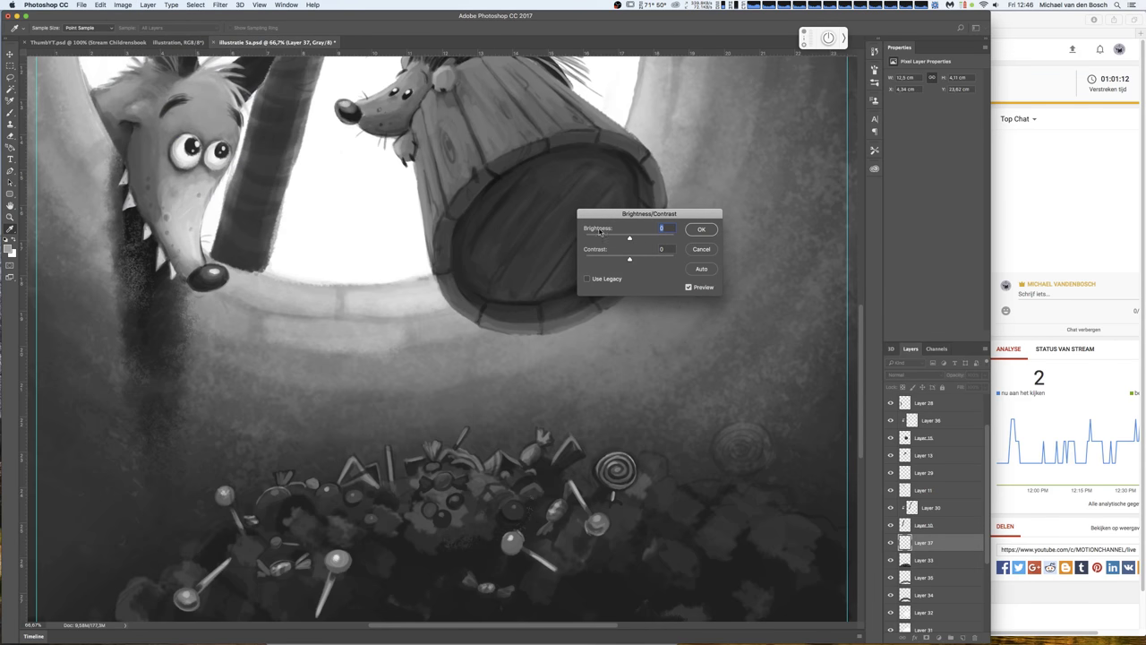
pyautogui.moveTo(629, 259); pyautogui.dragTo(604, 240)
pyautogui.click(712, 232)
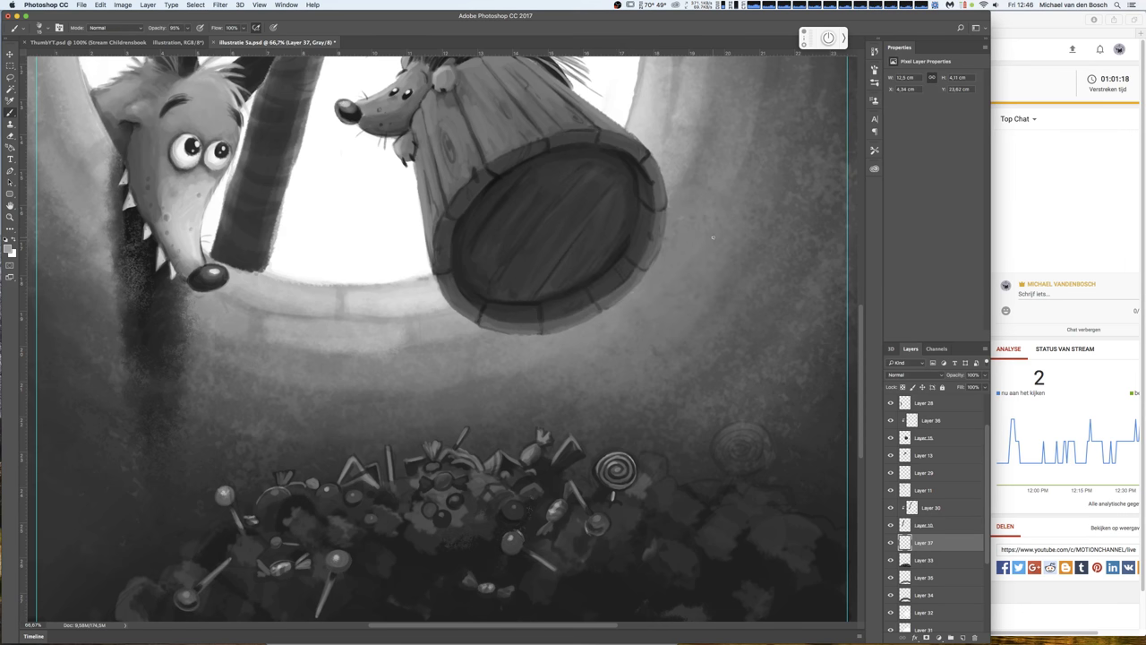
pyautogui.press('super+minus')
pyautogui.press('super+minus')
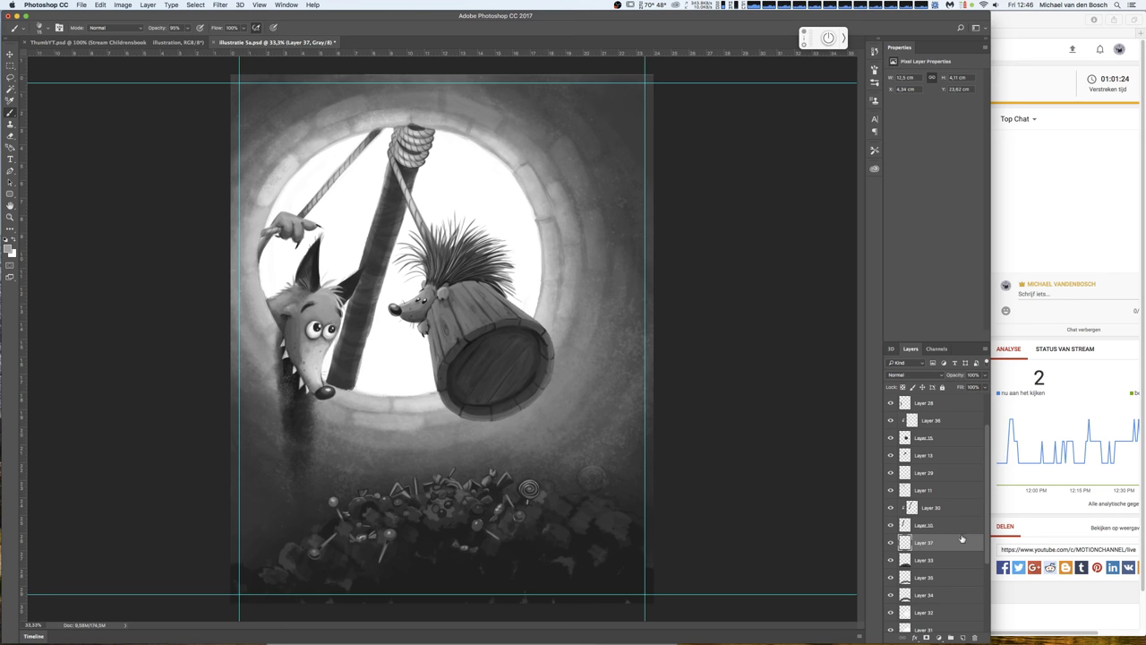
# - Merge Layer 37 into Layer 33 and reset colours to black and white
pyautogui.press('super+e')
pyautogui.moveTo(694, 16)
pyautogui.mouseDown()
pyautogui.moveTo(699, 305)
pyautogui.moveTo(690, 15)
pyautogui.mouseUp()
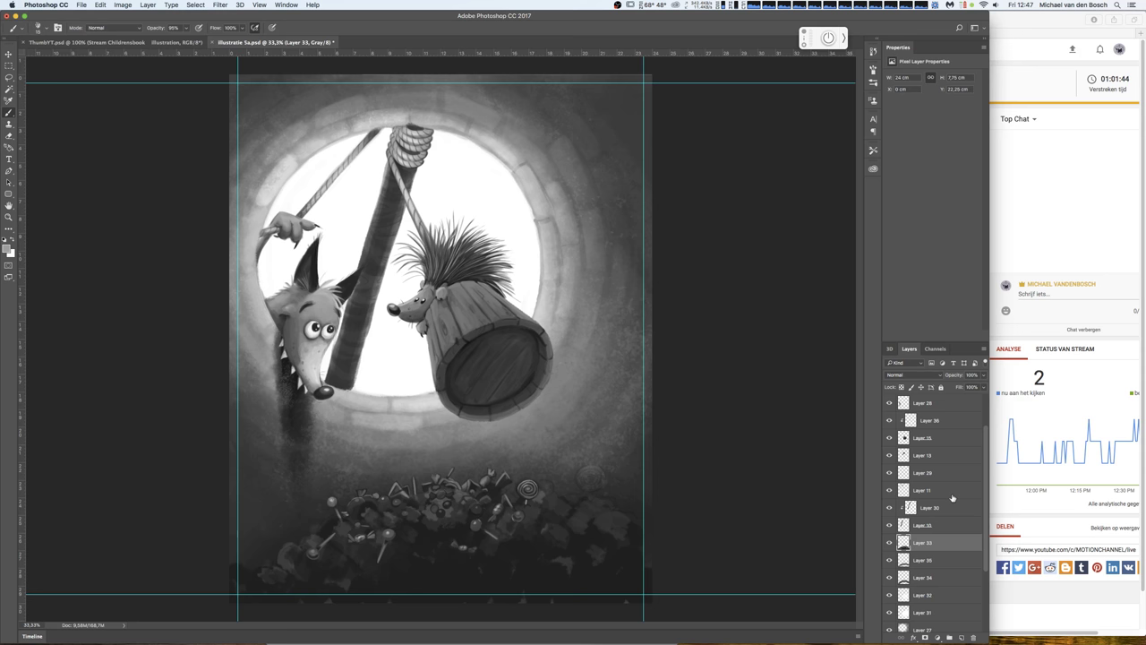
pyautogui.press('d')
pyautogui.rightClick(426, 535)
pyautogui.click(381, 558)
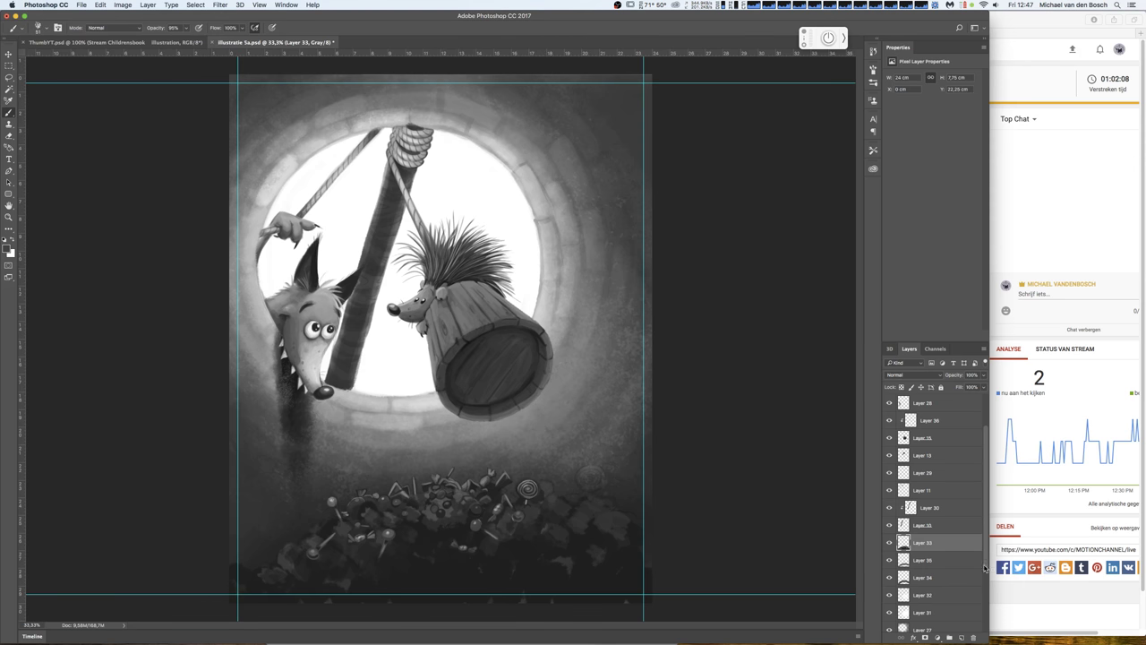
pyautogui.moveTo(984, 568); pyautogui.dragTo(982, 611)
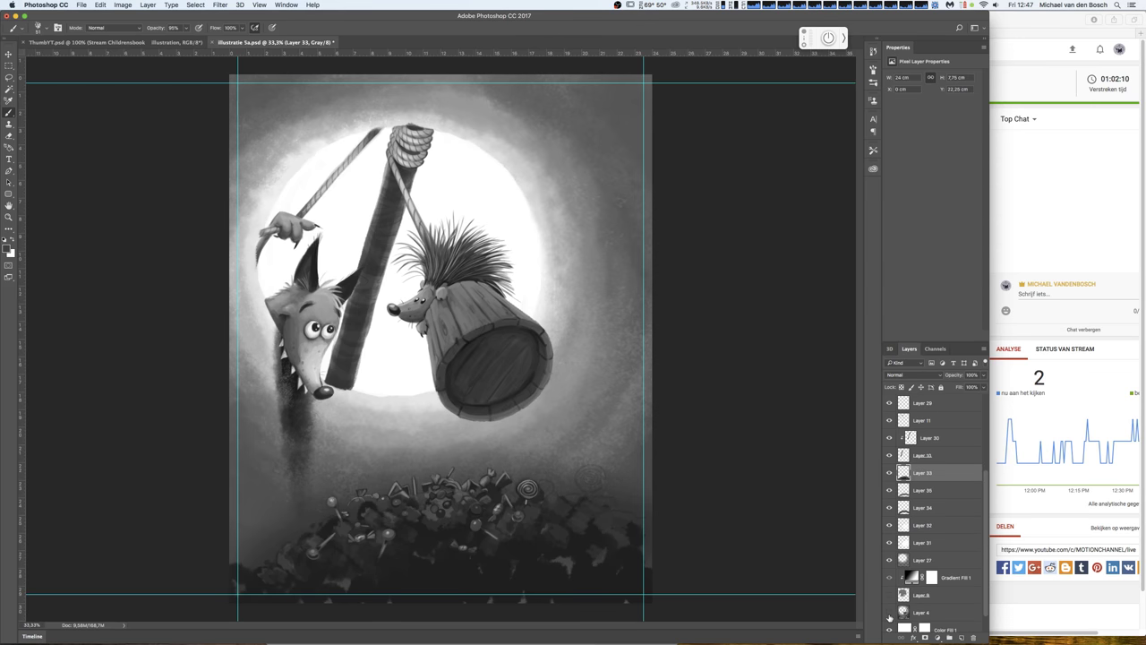
# - Toggle the barrel, rope and pole layers to compare, leaving Layer 26 hidden
pyautogui.click(891, 542)
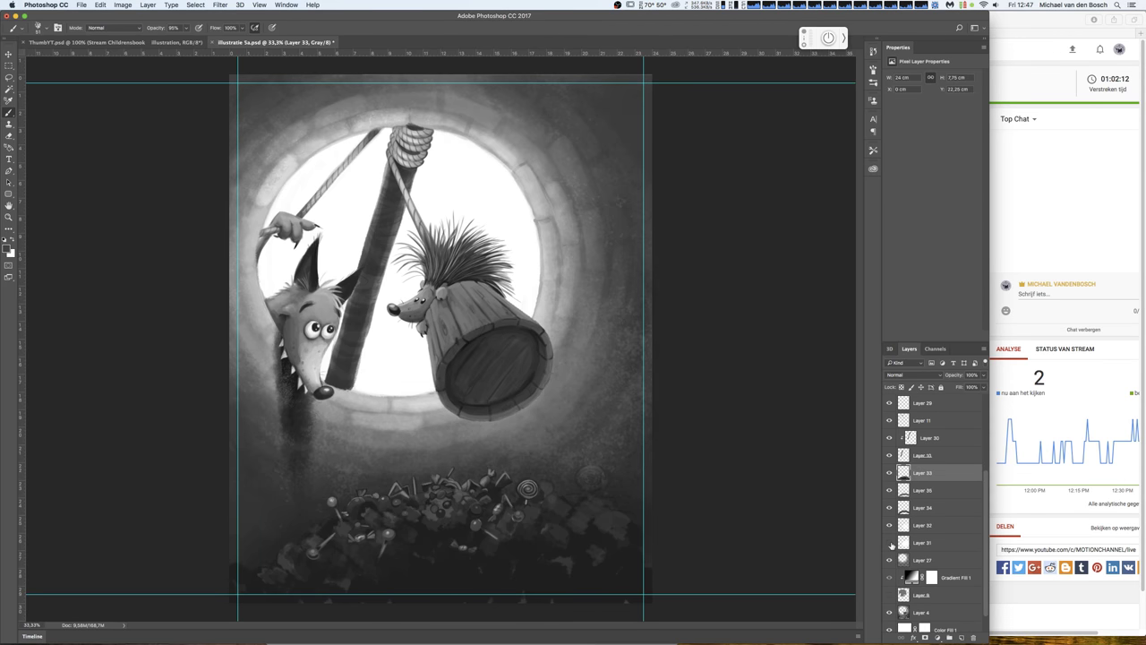
pyautogui.click(891, 543)
pyautogui.click(891, 423)
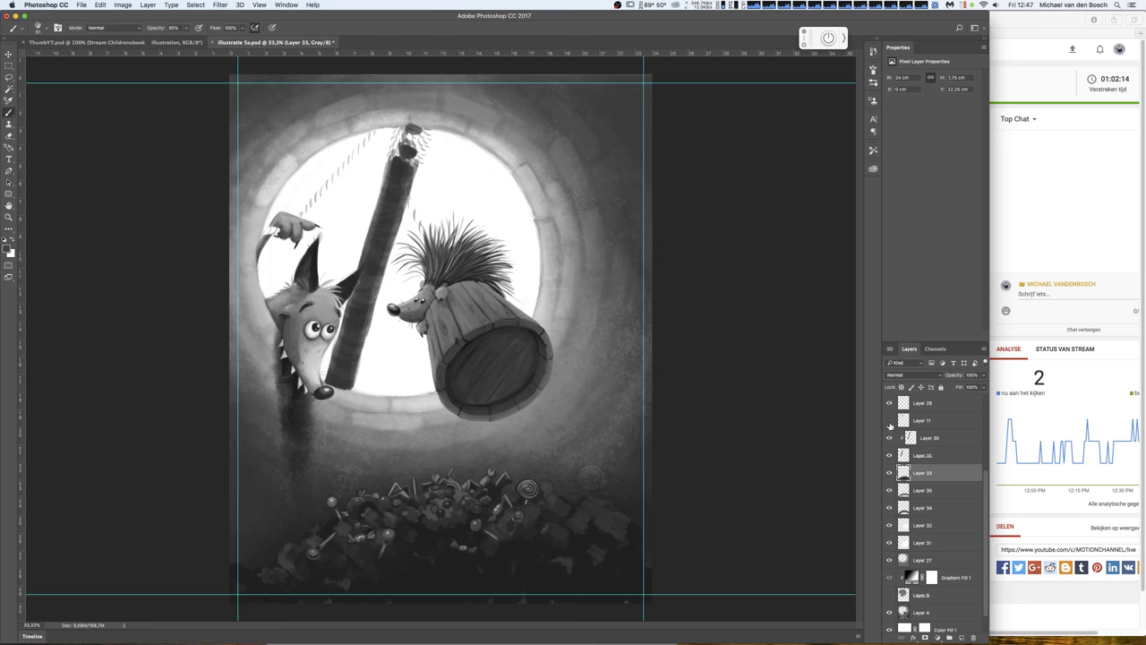
pyautogui.click(891, 422)
pyautogui.click(890, 404)
pyautogui.click(890, 405)
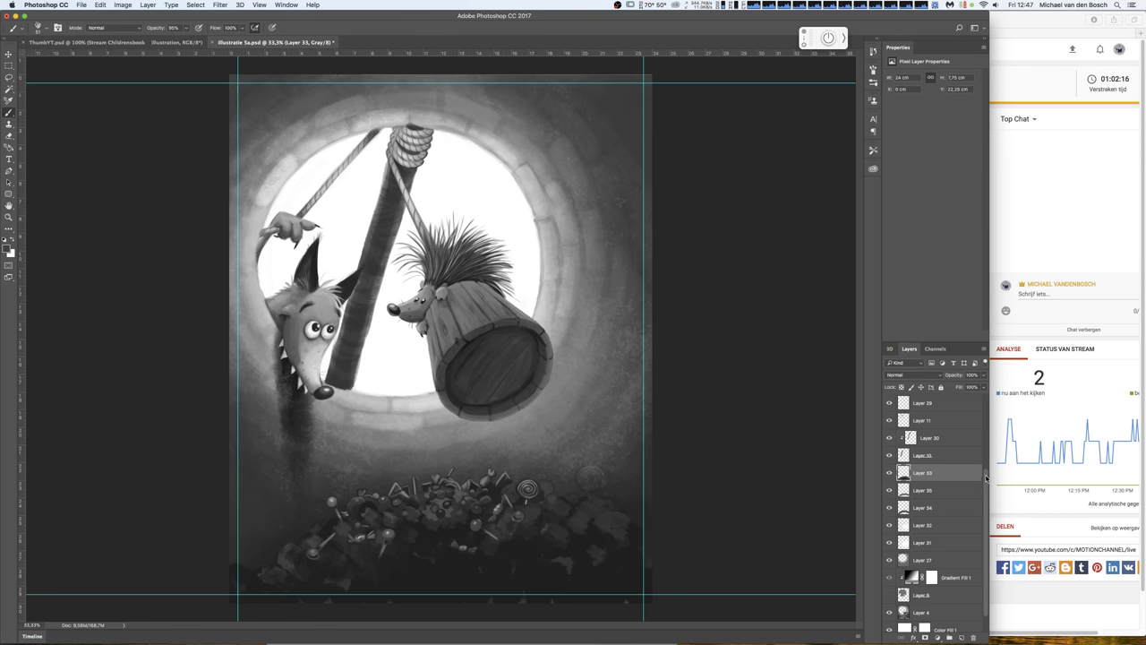
pyautogui.scroll(3, 959, 410)
pyautogui.click(889, 438)
pyautogui.click(889, 438)
pyautogui.click(890, 456)
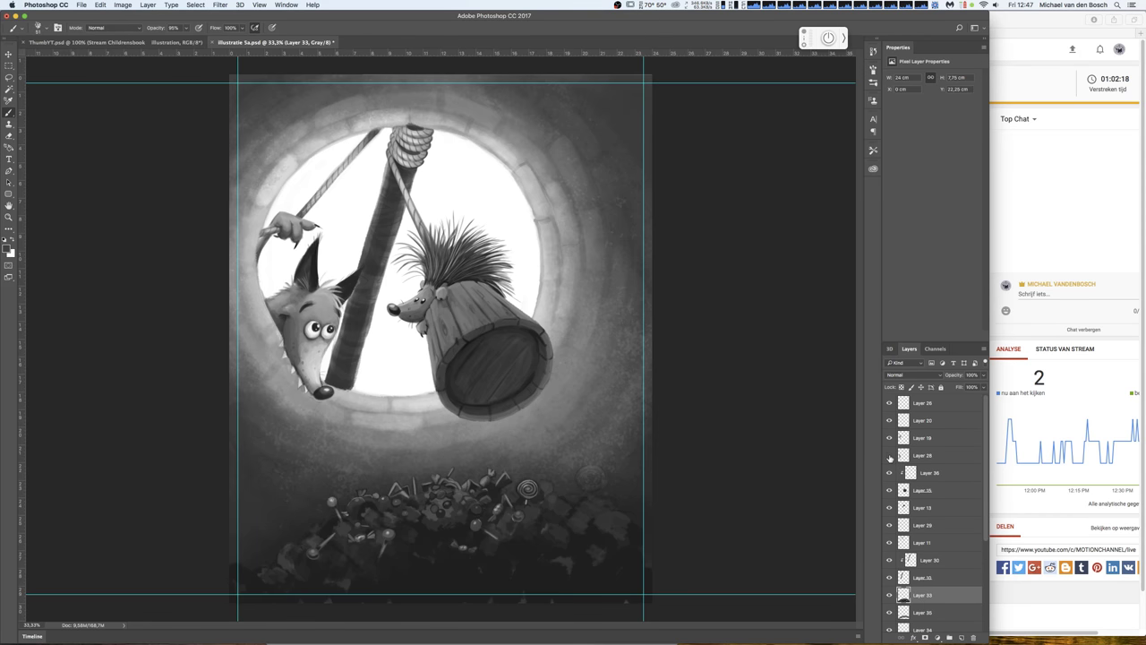
pyautogui.click(890, 456)
pyautogui.click(889, 408)
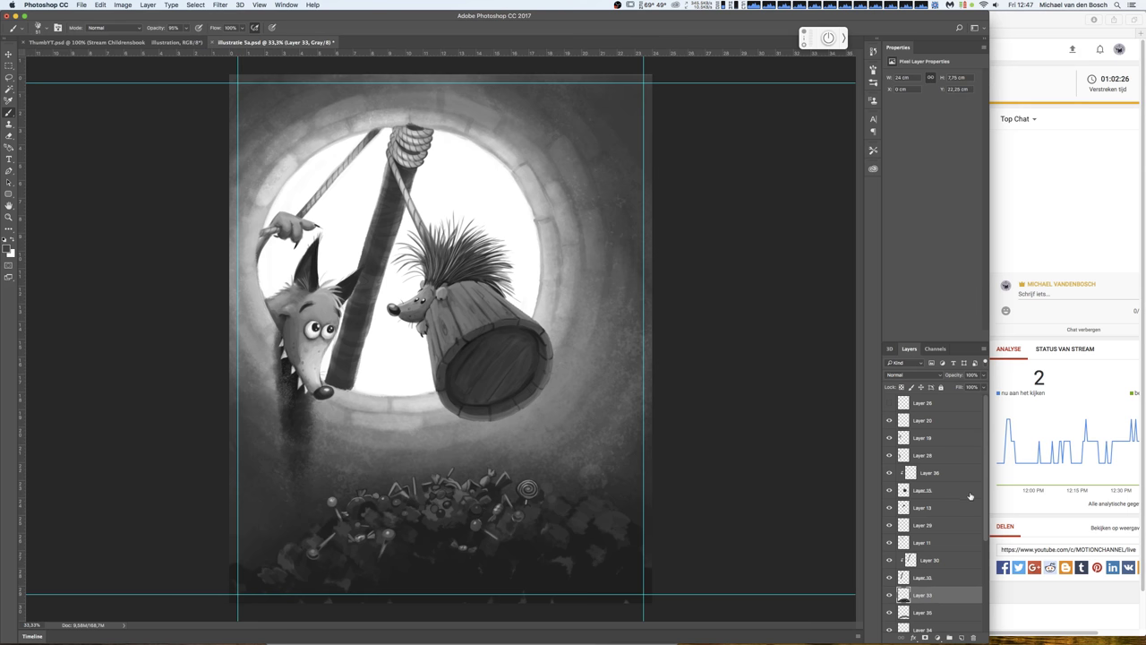
# - Make Layer 4 active with the Eraser ready
pyautogui.moveTo(985, 473); pyautogui.dragTo(985, 602)
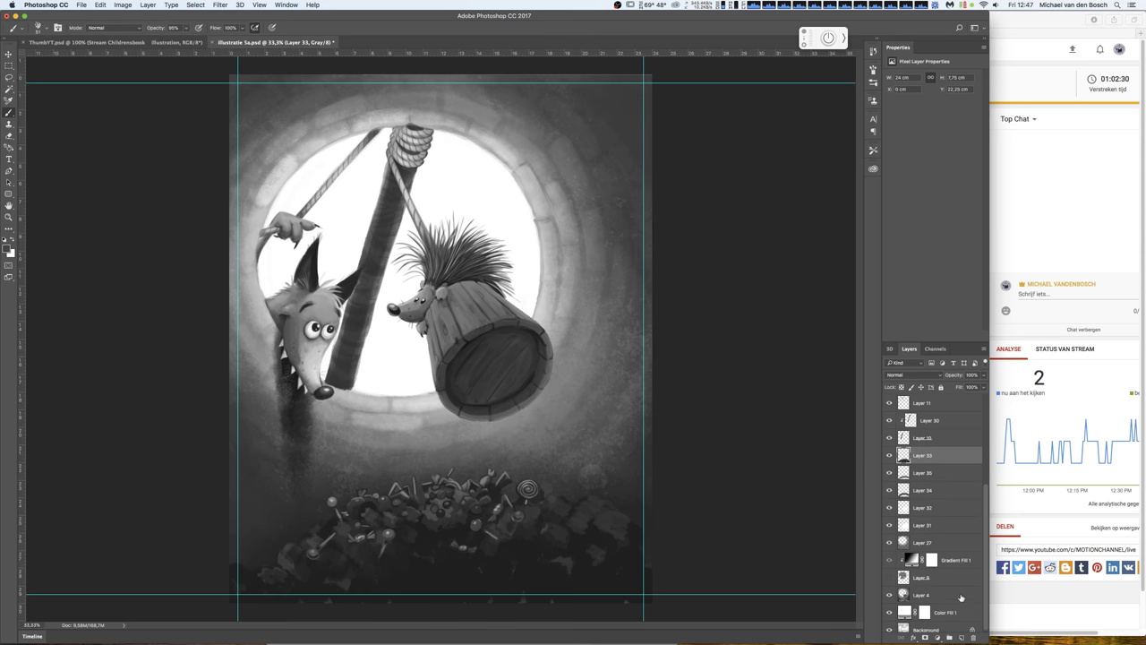
pyautogui.click(958, 595)
pyautogui.press('e')
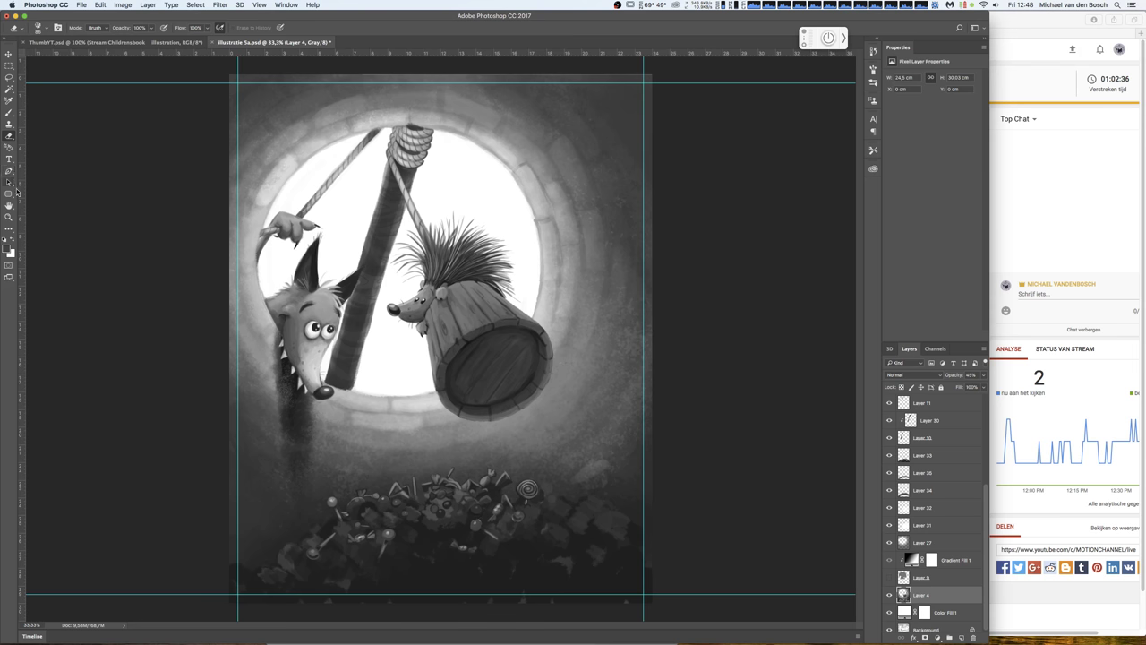
# - Cycle through the path and 3D material tools, then fit the whole illustration on screen
pyautogui.click(9, 181)
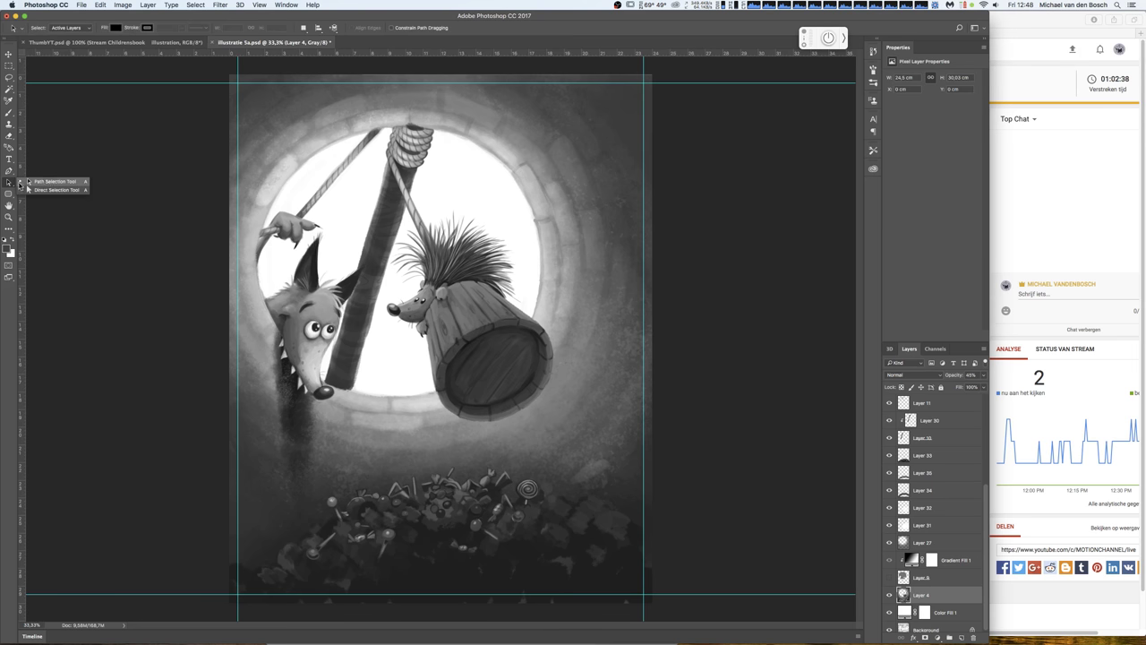
pyautogui.click(47, 184)
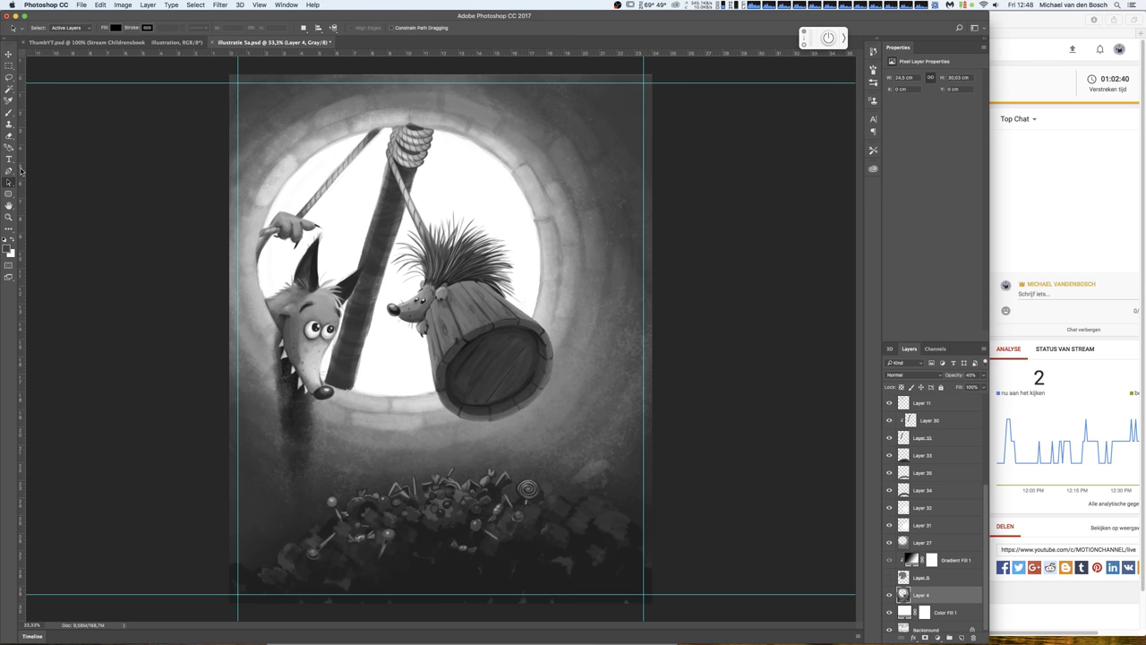
pyautogui.click(9, 148)
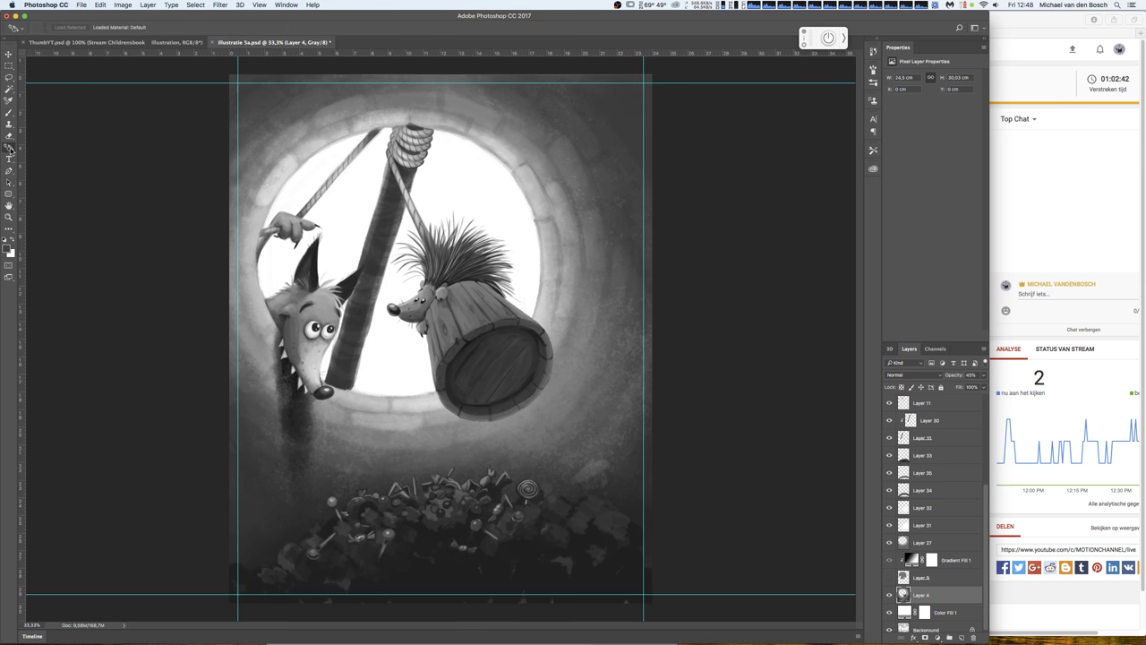
pyautogui.click(9, 171)
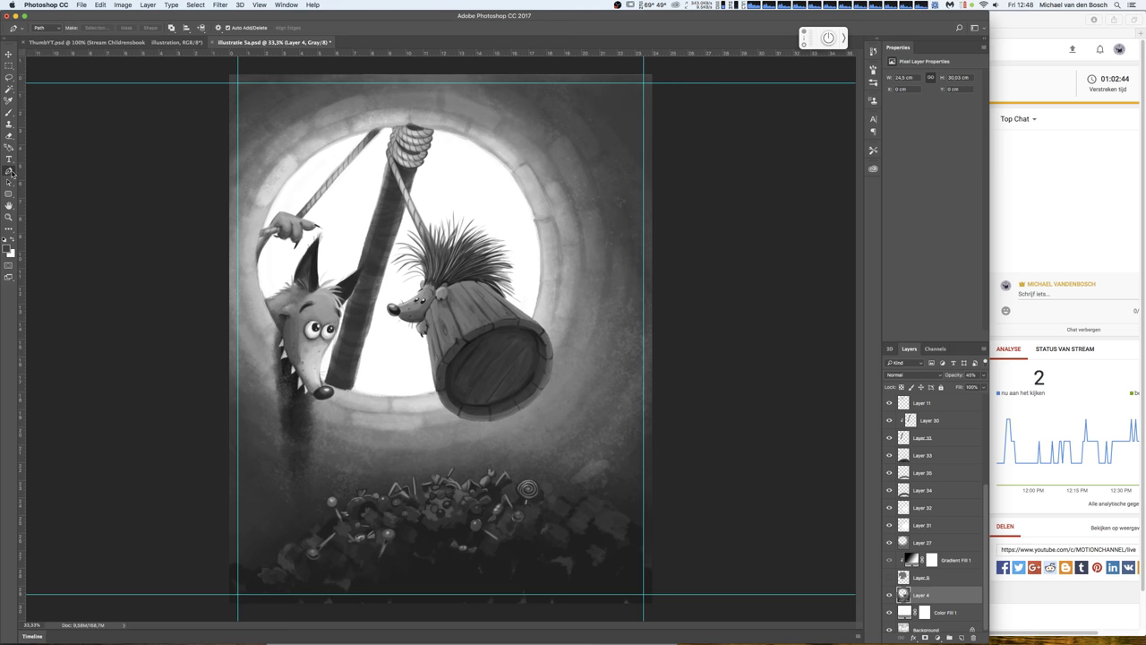
pyautogui.click(11, 181)
pyautogui.click(9, 183)
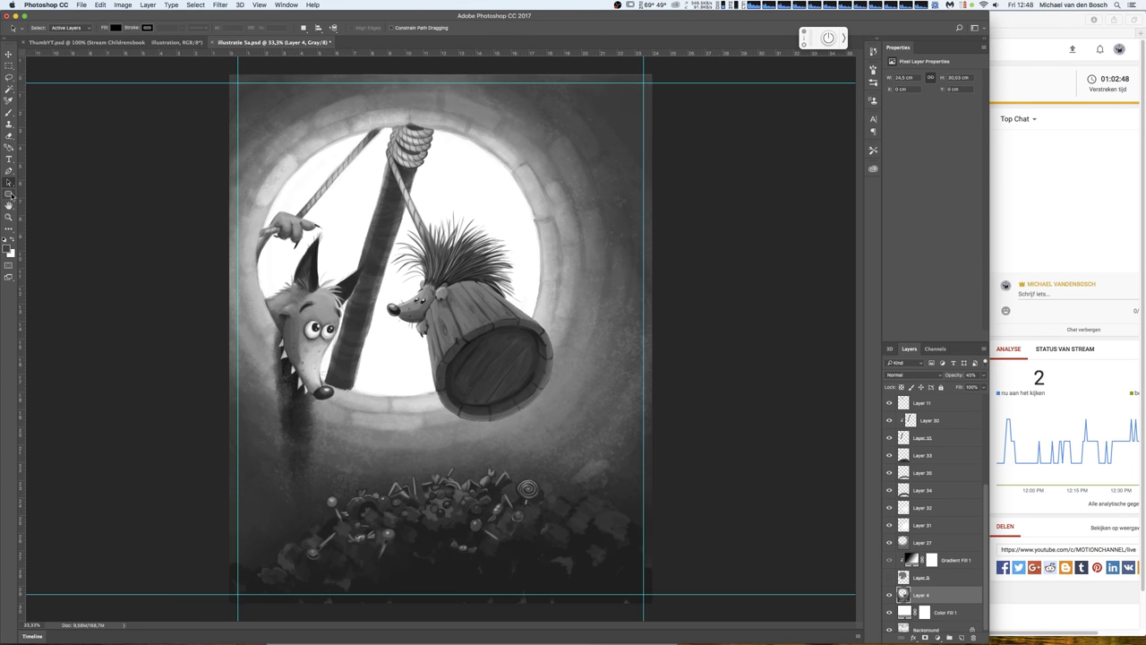
pyautogui.click(9, 205)
pyautogui.doubleClick(9, 205)
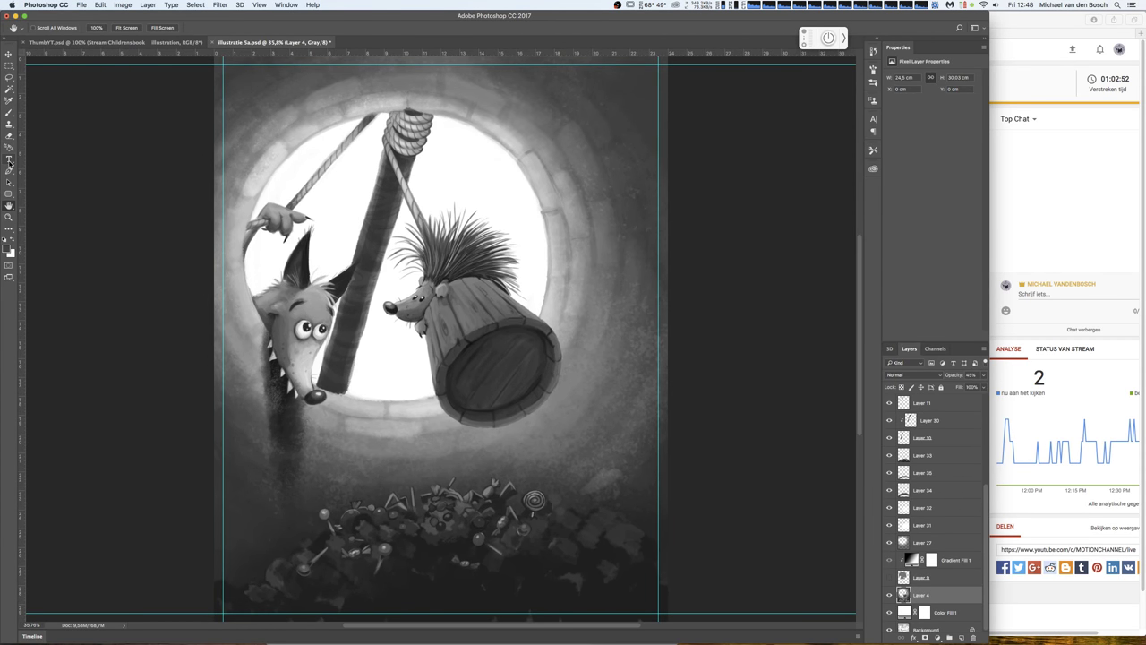
# - Pick the Eraser, briefly compare without Layer 4, and hide Layer 27's dark overlay
pyautogui.click(9, 160)
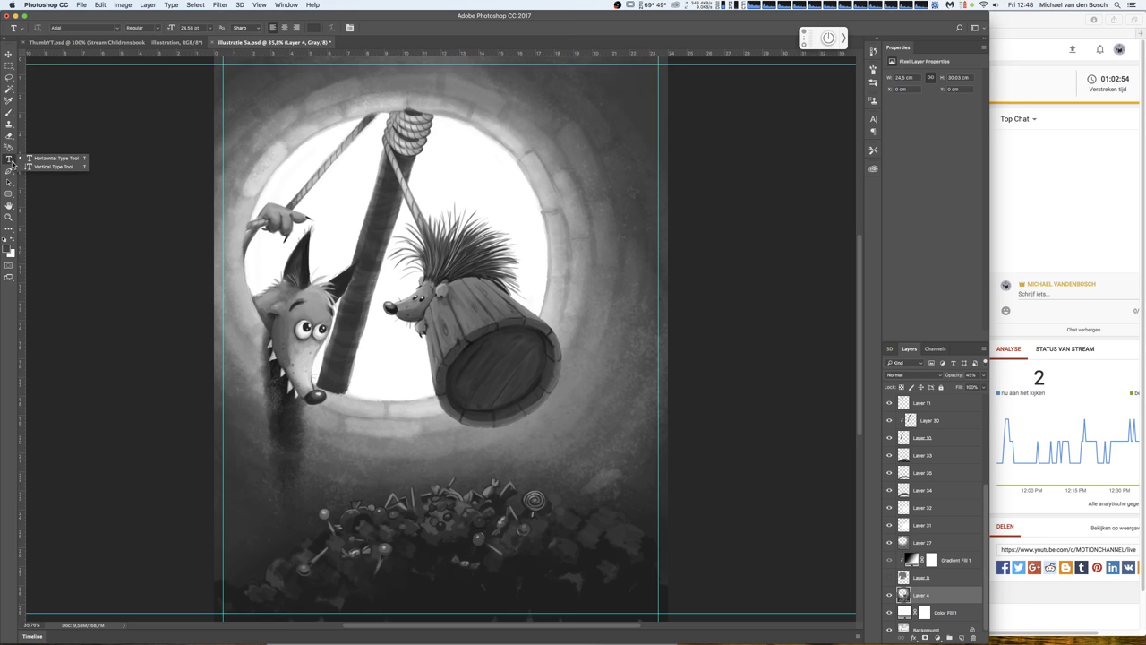
pyautogui.click(9, 172)
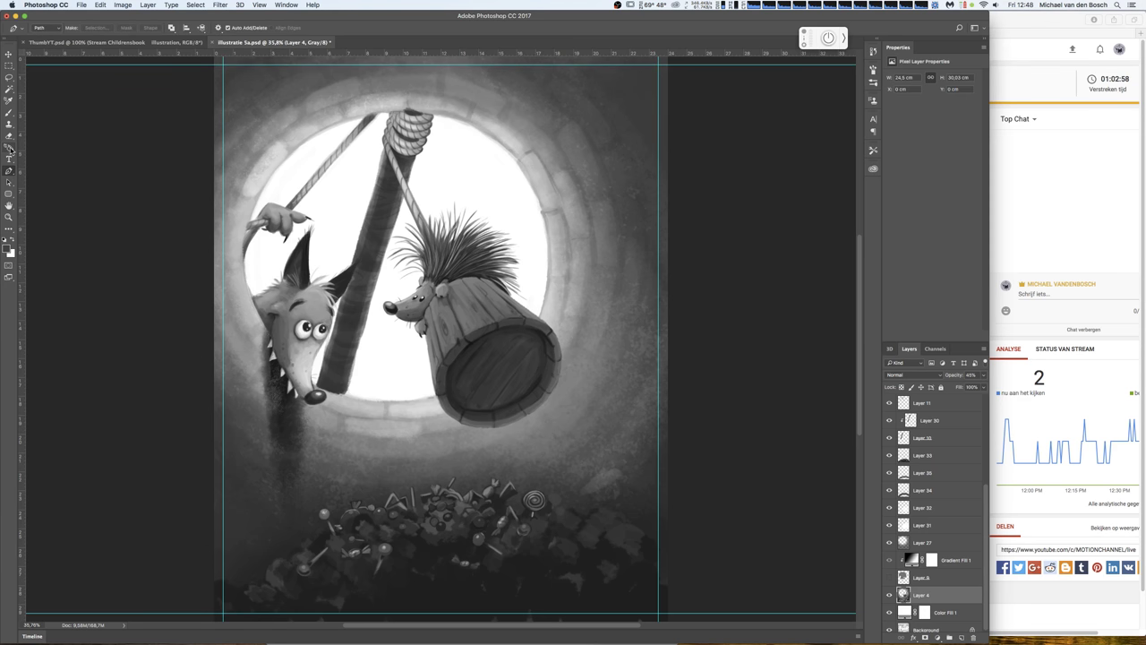
pyautogui.click(9, 148)
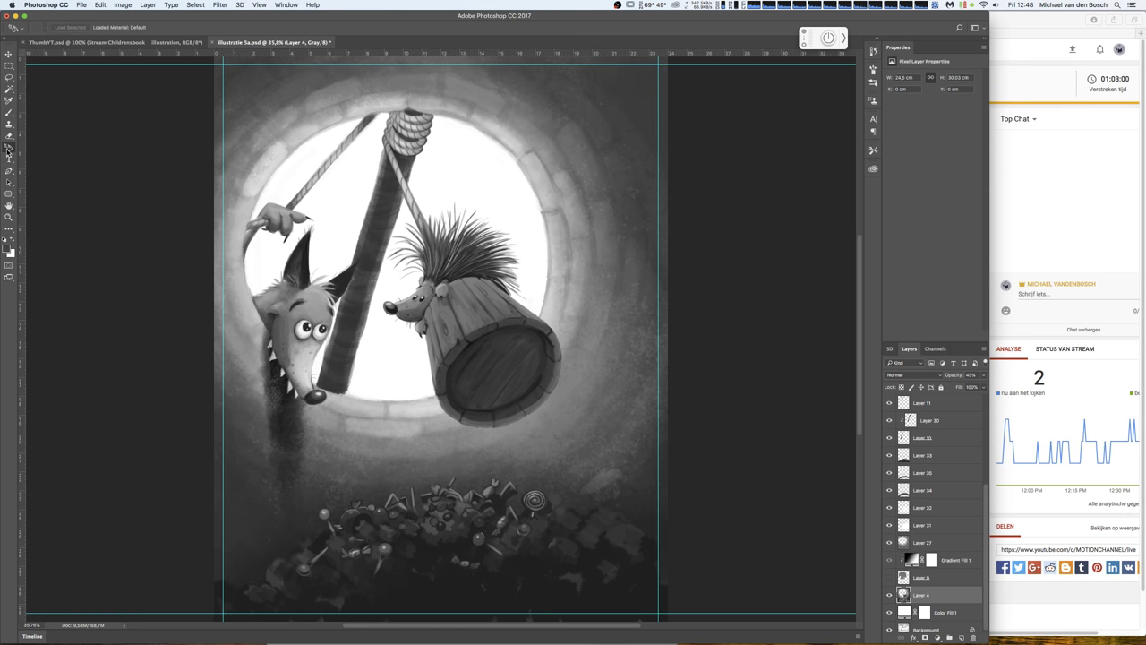
pyautogui.click(9, 136)
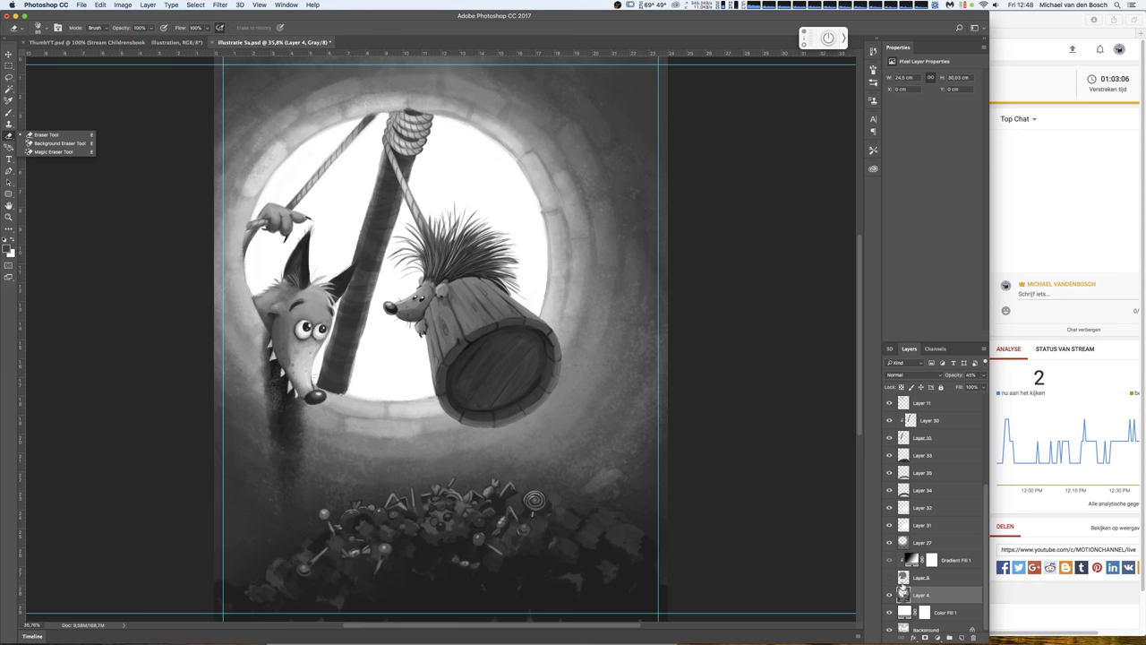
pyautogui.click(889, 594)
pyautogui.click(889, 595)
pyautogui.click(889, 595)
pyautogui.click(889, 543)
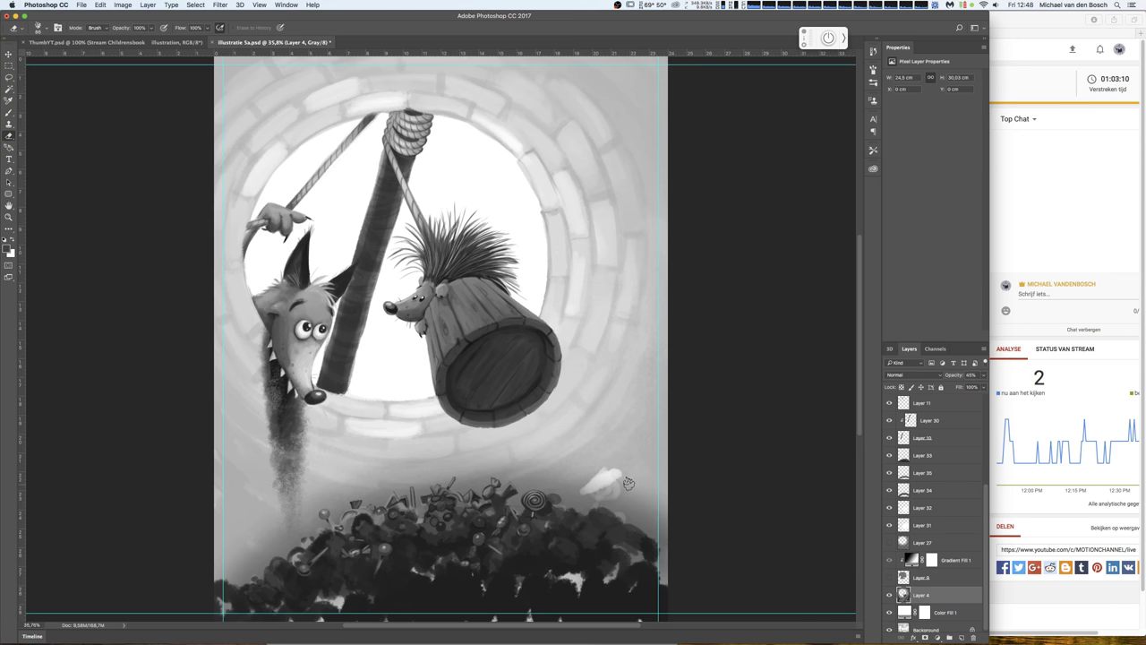
# - Paint over the stray white cloud in dark grey and add dark strokes among the candies
pyautogui.click(890, 493)
pyautogui.press('b')
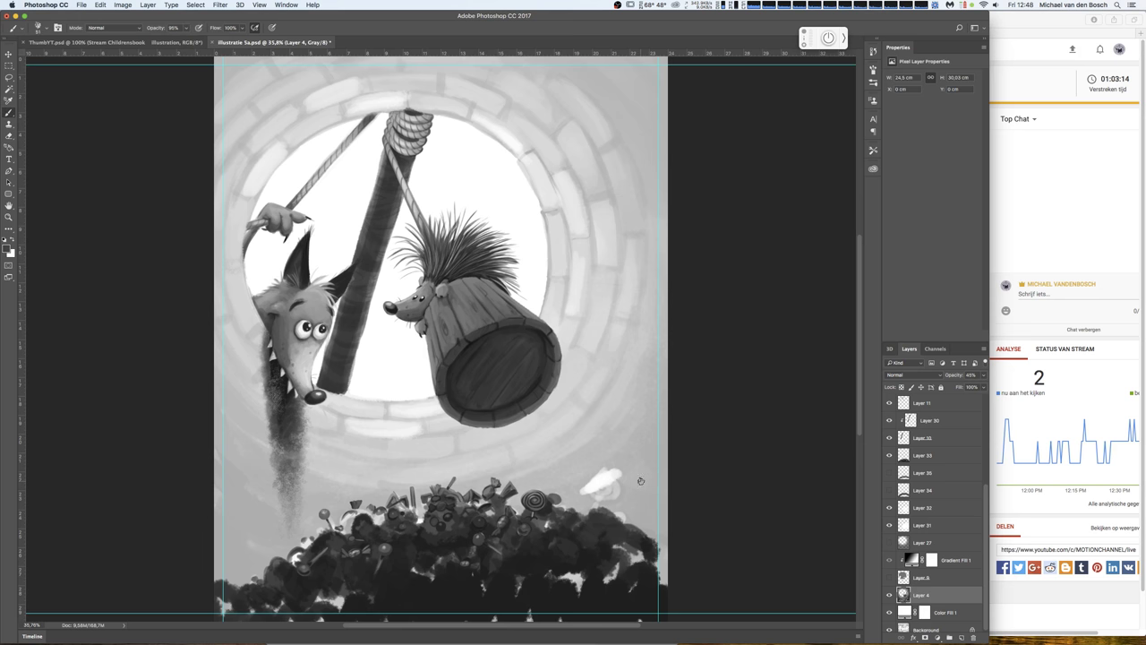
pyautogui.moveTo(613, 484); pyautogui.dragTo(598, 484)
pyautogui.press('x')
pyautogui.moveTo(600, 497)
pyautogui.mouseDown()
pyautogui.moveTo(618, 484)
pyautogui.moveTo(596, 488)
pyautogui.moveTo(607, 475)
pyautogui.moveTo(591, 477)
pyautogui.mouseUp()
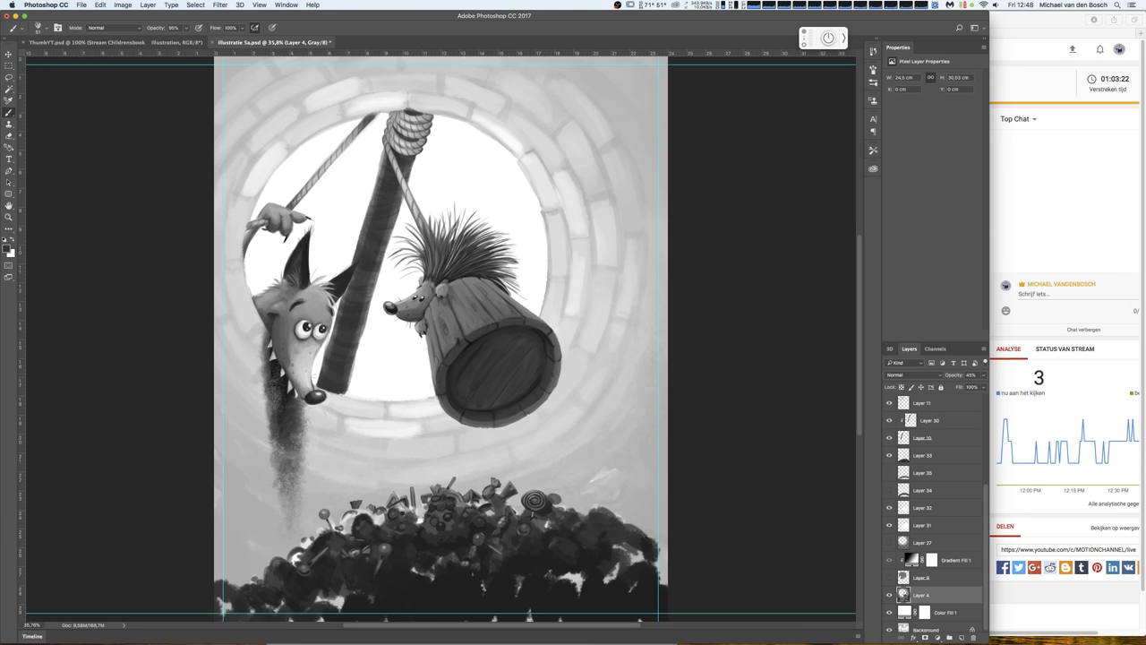
pyautogui.moveTo(345, 518); pyautogui.dragTo(362, 512)
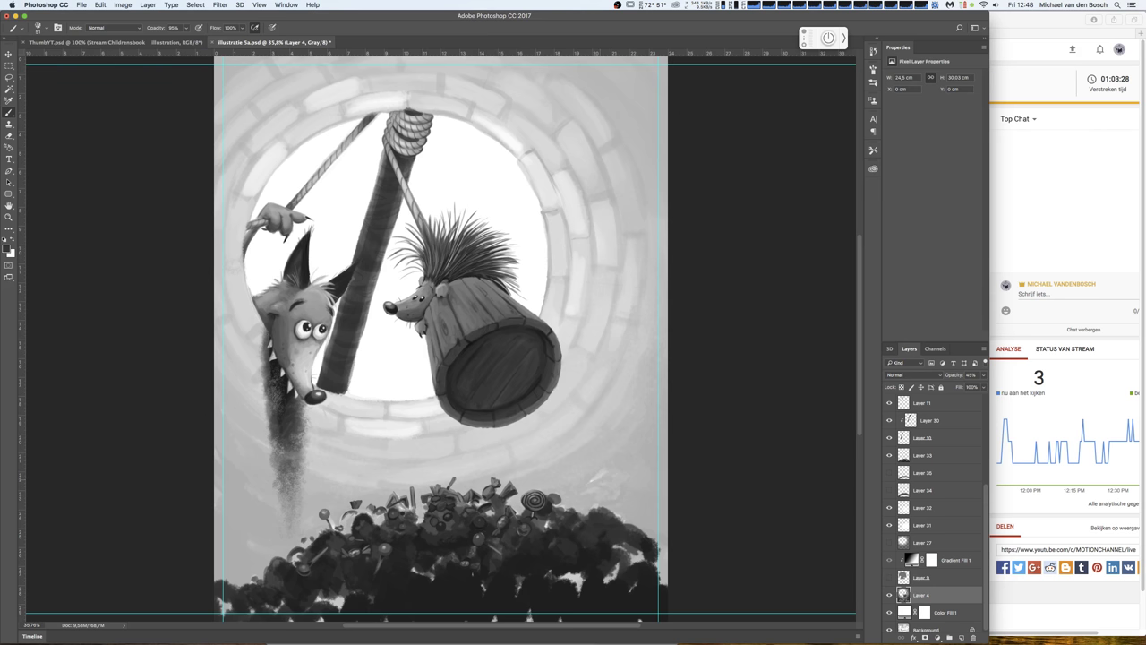
# - Show Layers 35, 34 and 27's vignette again, then select Layer 33
pyautogui.moveTo(889, 489); pyautogui.dragTo(889, 472)
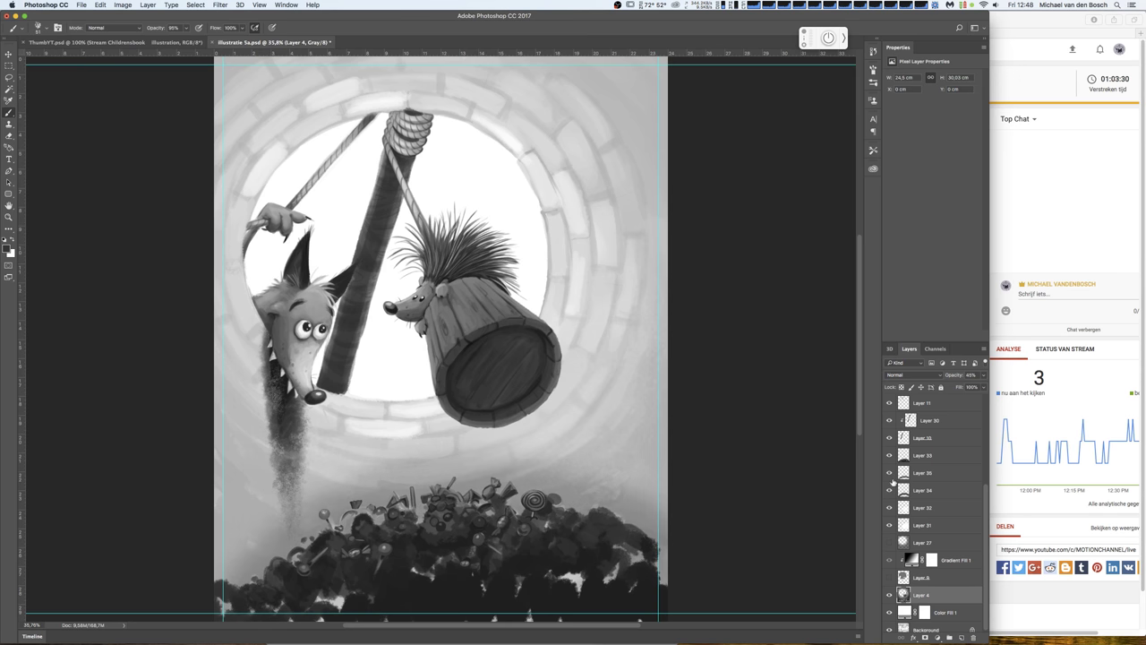
pyautogui.click(890, 544)
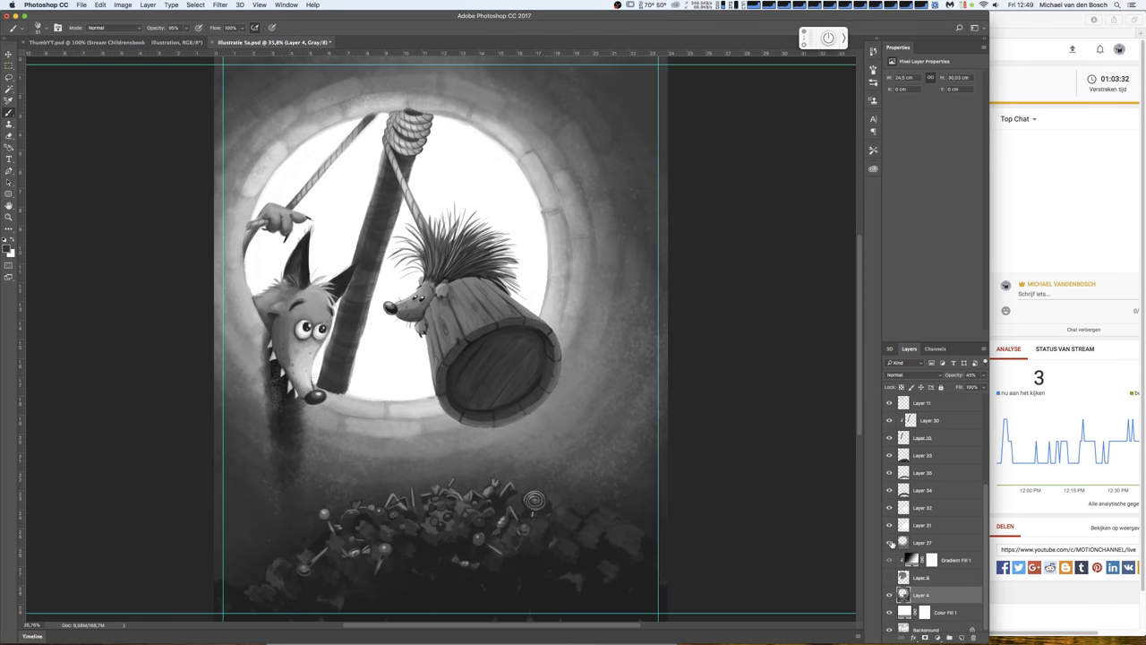
pyautogui.click(890, 543)
pyautogui.click(890, 544)
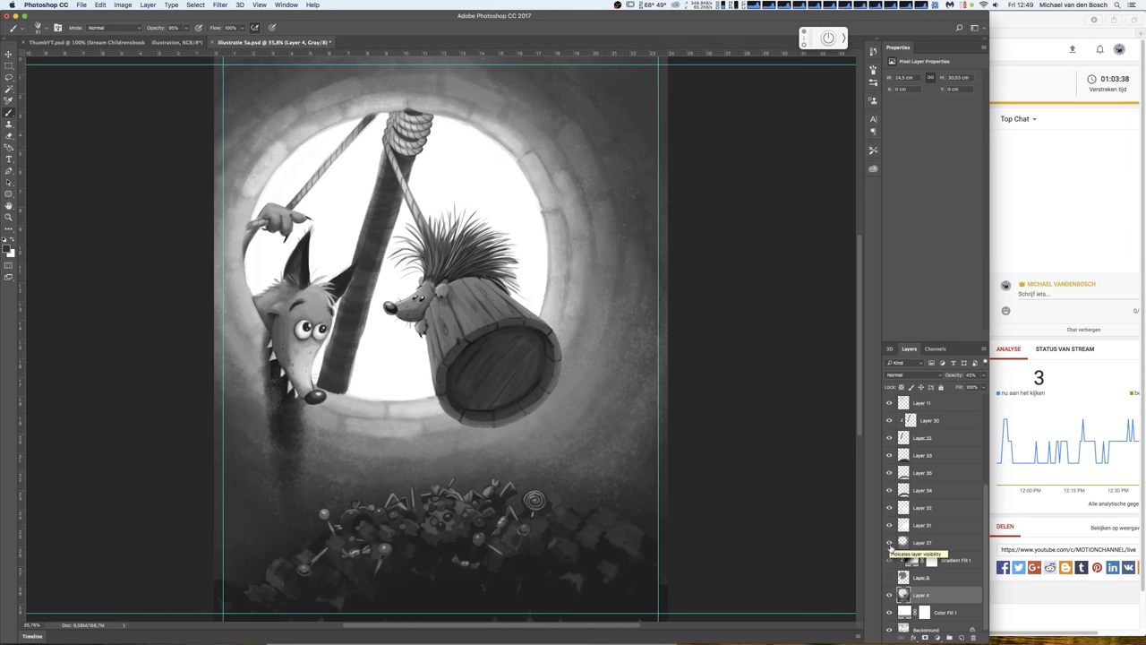
pyautogui.click(940, 462)
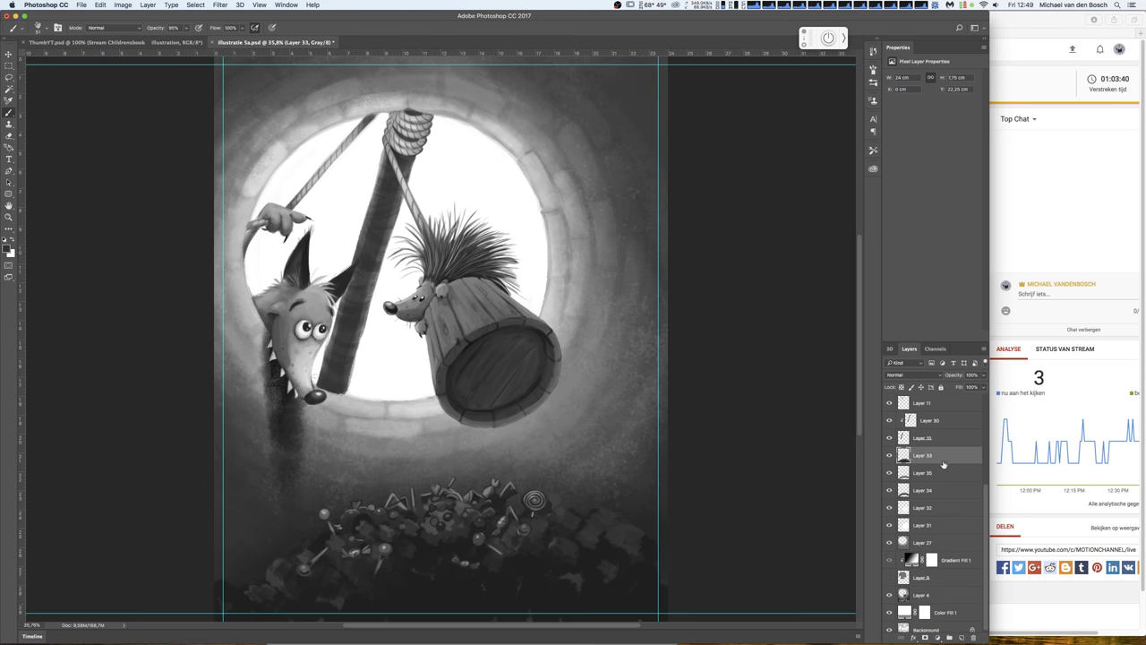
# - On a new layer at 50% zoom, paint a dark wrapped candy with a pointed top above the pile
pyautogui.click(961, 637)
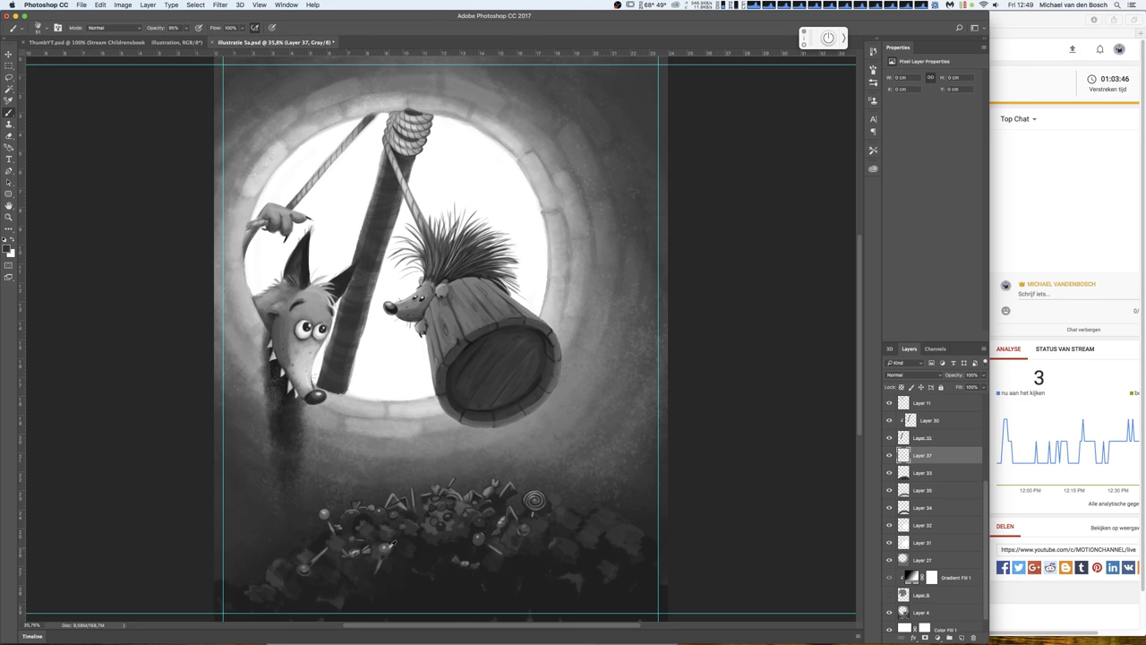
pyautogui.hotkey('ctrl', '+')
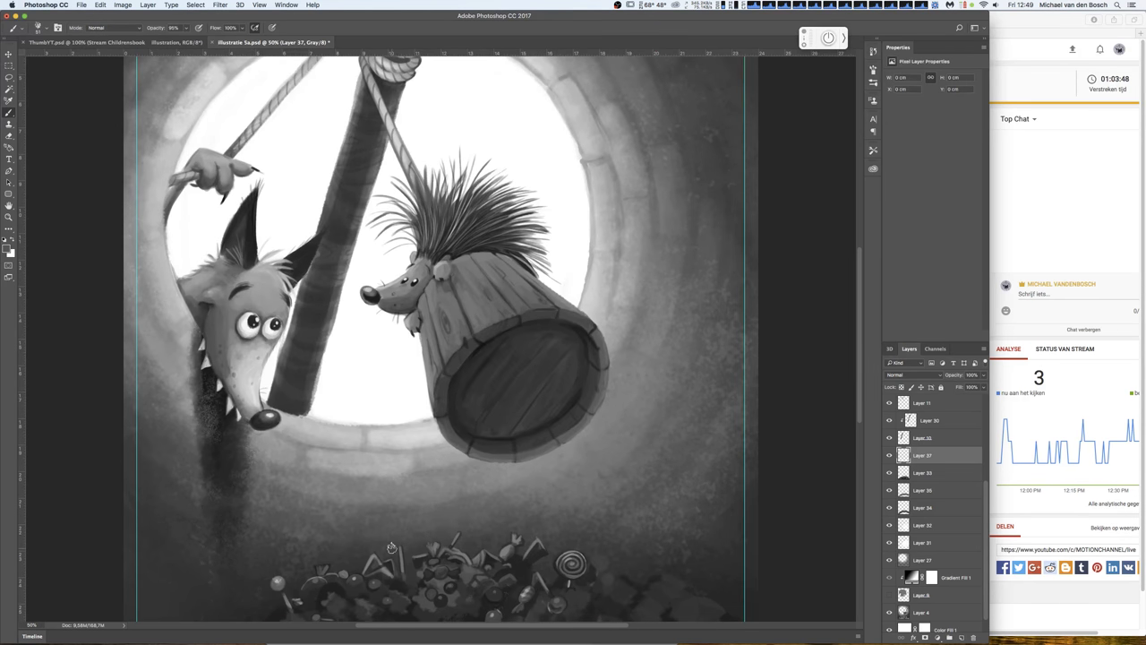
pyautogui.moveTo(611, 413); pyautogui.dragTo(642, 343)
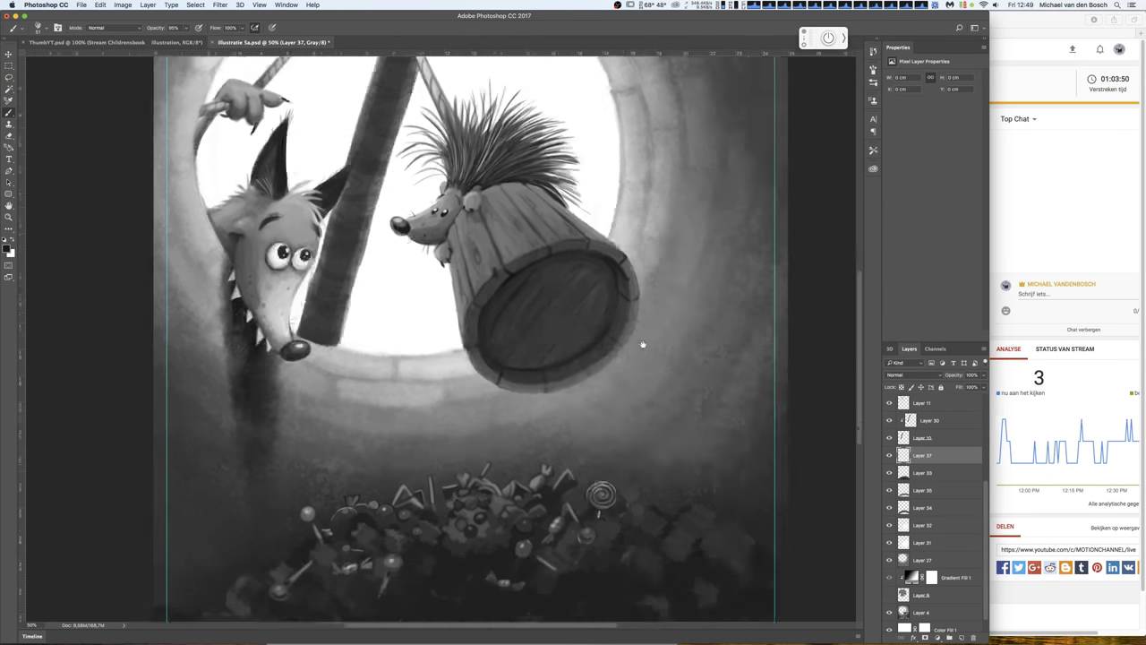
pyautogui.rightClick(625, 351)
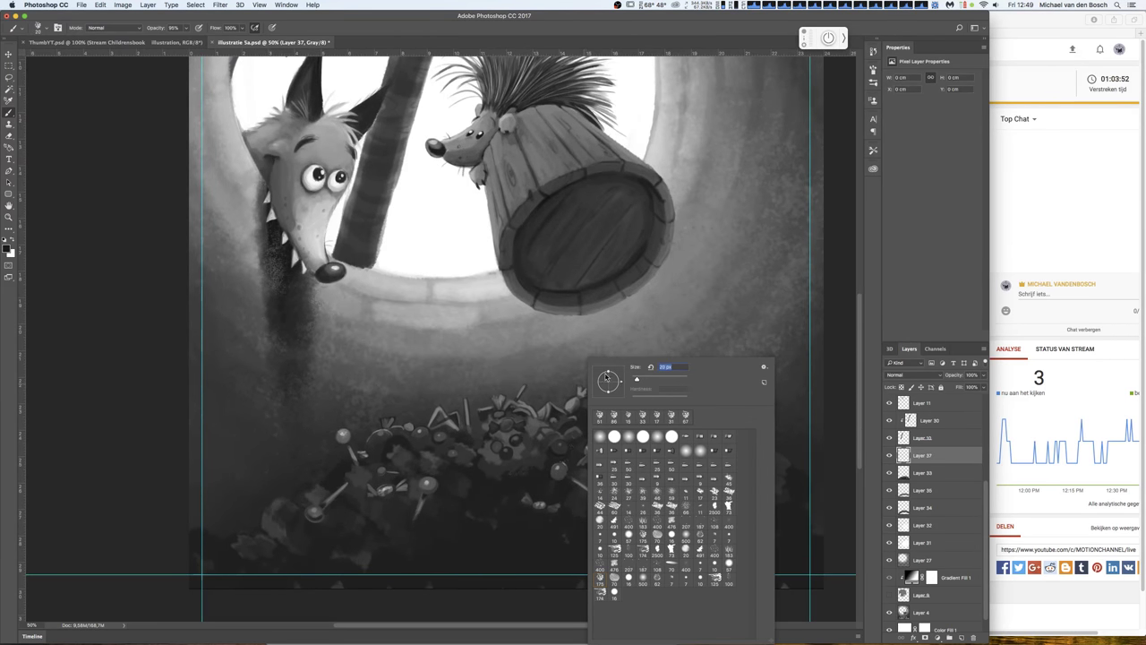
pyautogui.press('Return')
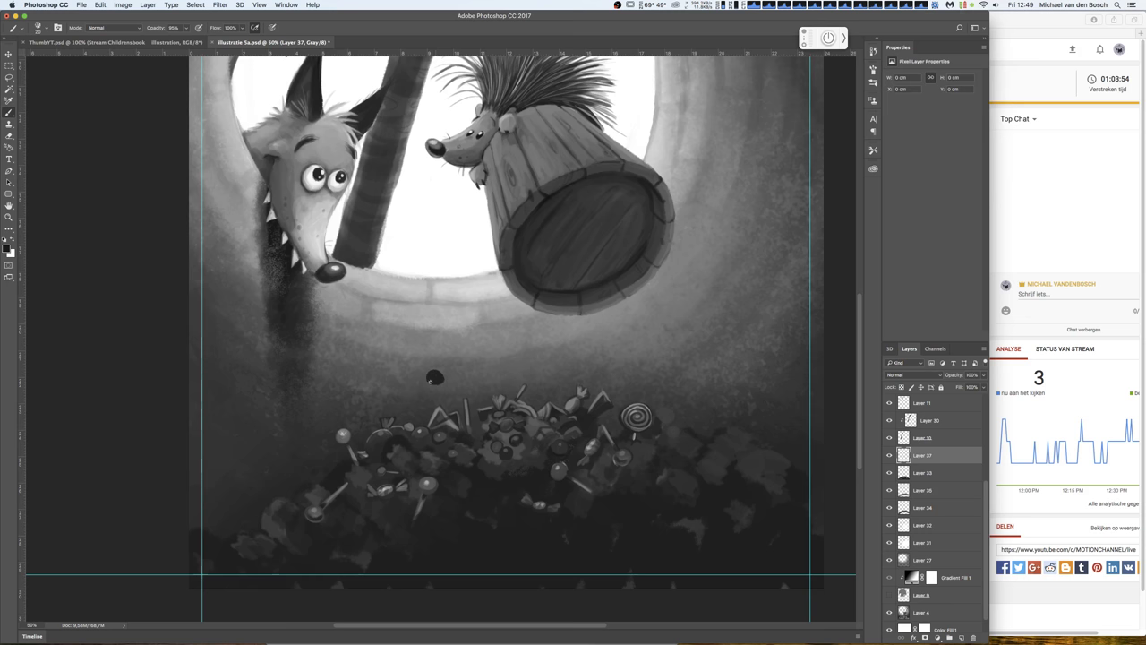
pyautogui.click(434, 377)
pyautogui.moveTo(431, 366); pyautogui.dragTo(438, 354)
pyautogui.moveTo(434, 362); pyautogui.dragTo(433, 358)
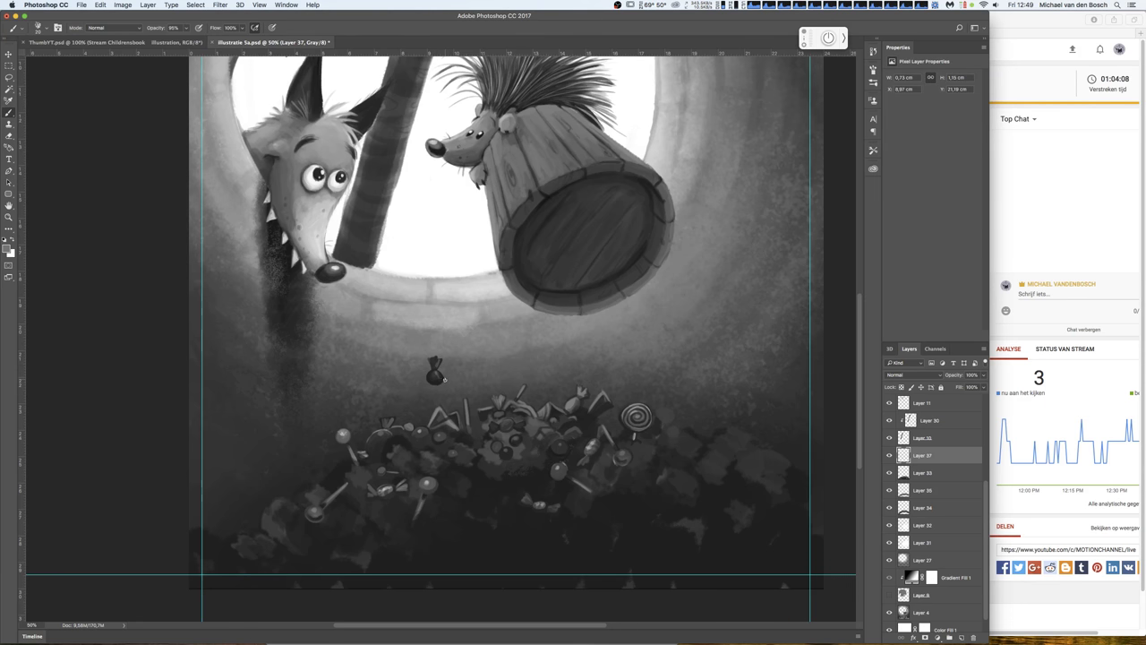
# - Clean the candy's edges with a smaller eraser and dab a second candy beside it
pyautogui.press('e')
pyautogui.rightClick(437, 388)
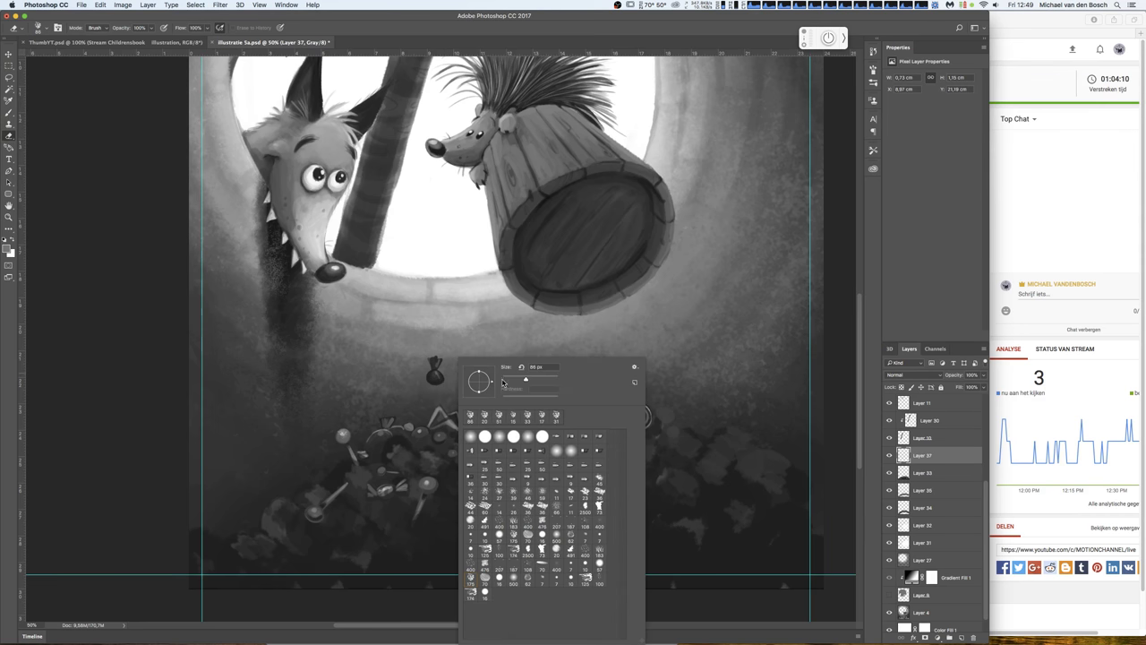
pyautogui.moveTo(516, 379); pyautogui.dragTo(508, 380)
pyautogui.press('Return')
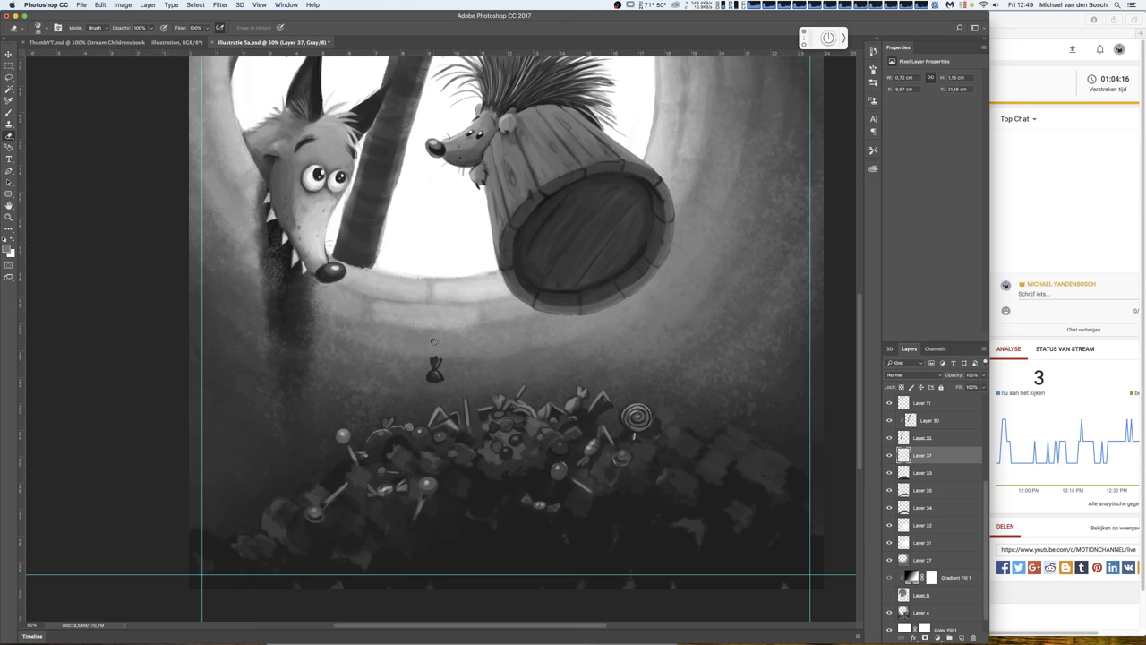
pyautogui.rightClick(436, 342)
pyautogui.press('Return')
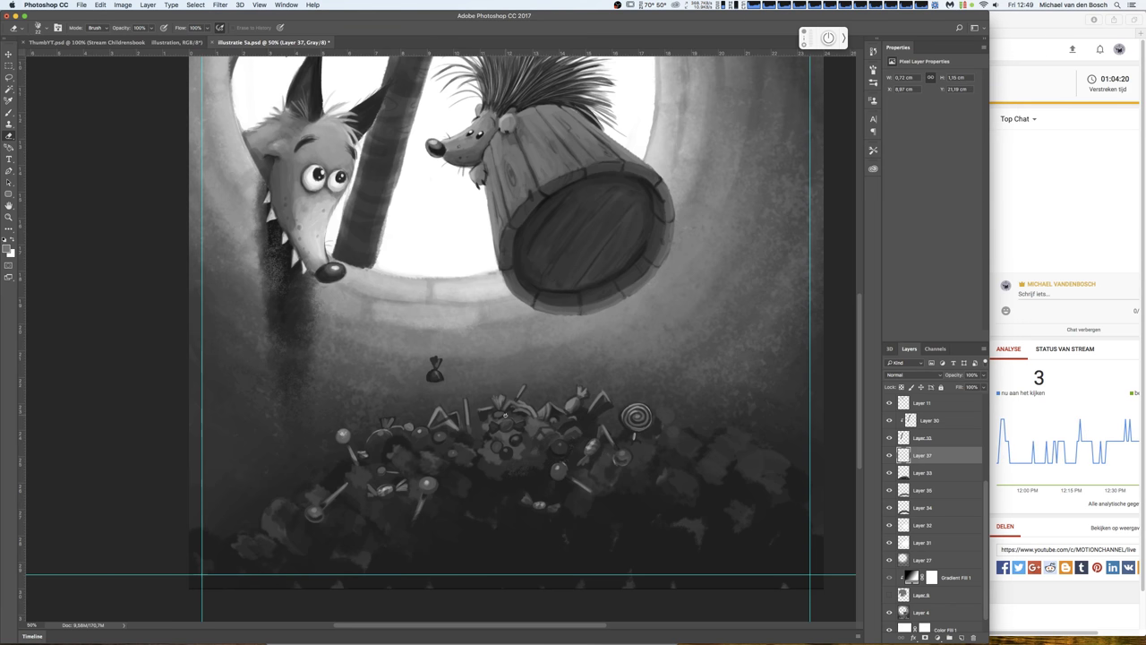
pyautogui.press('b')
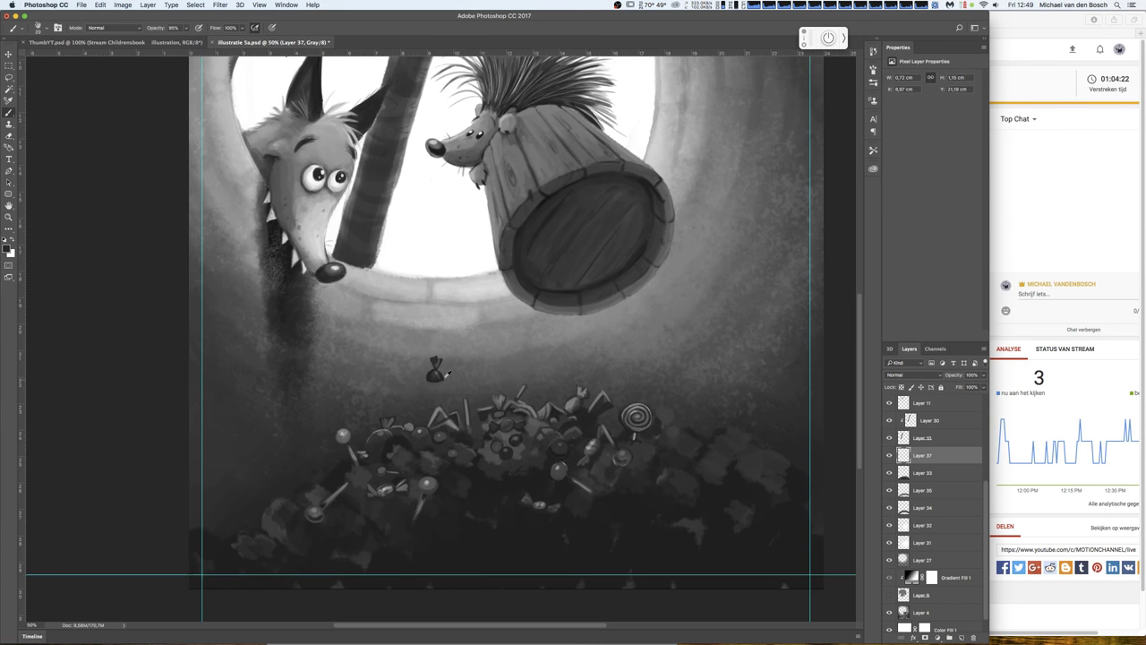
pyautogui.click(541, 370)
# - Paint the second candy's wrapper twist and a third light candy, then move all three down-left
pyautogui.moveTo(549, 362); pyautogui.dragTo(557, 359)
pyautogui.press('e')
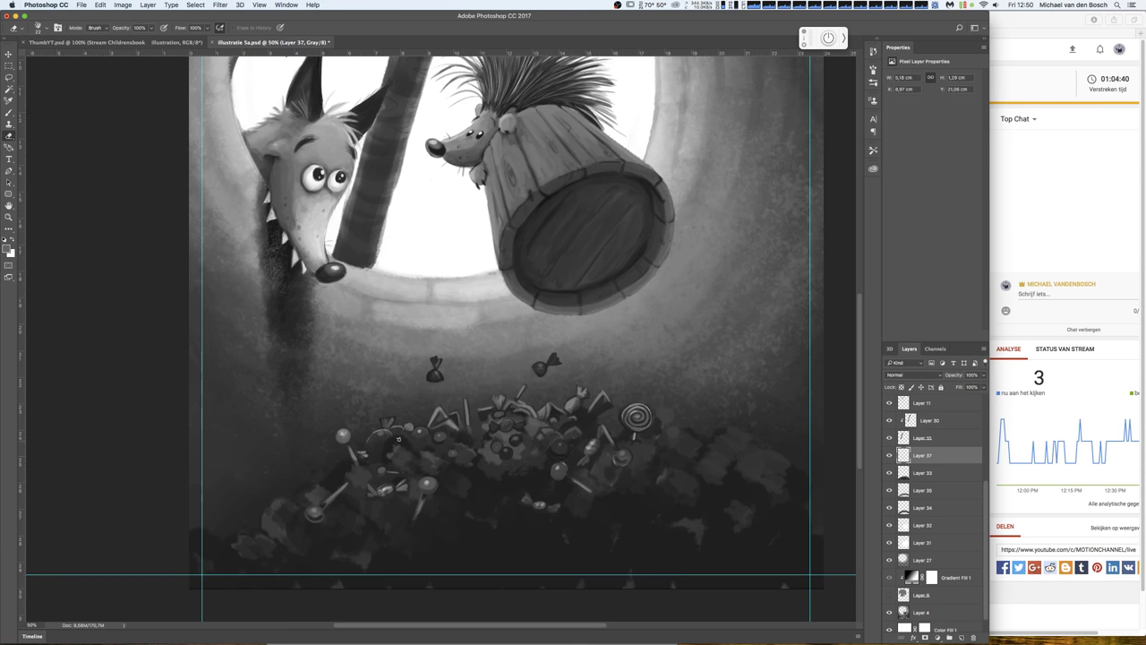
pyautogui.press('b')
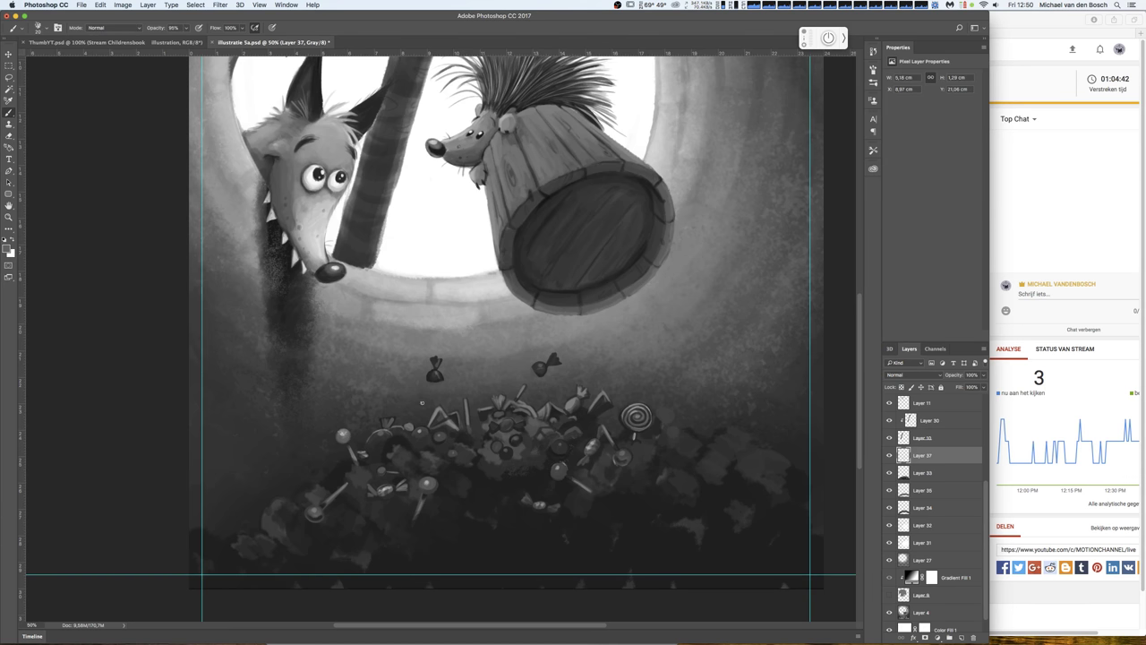
pyautogui.click(475, 379)
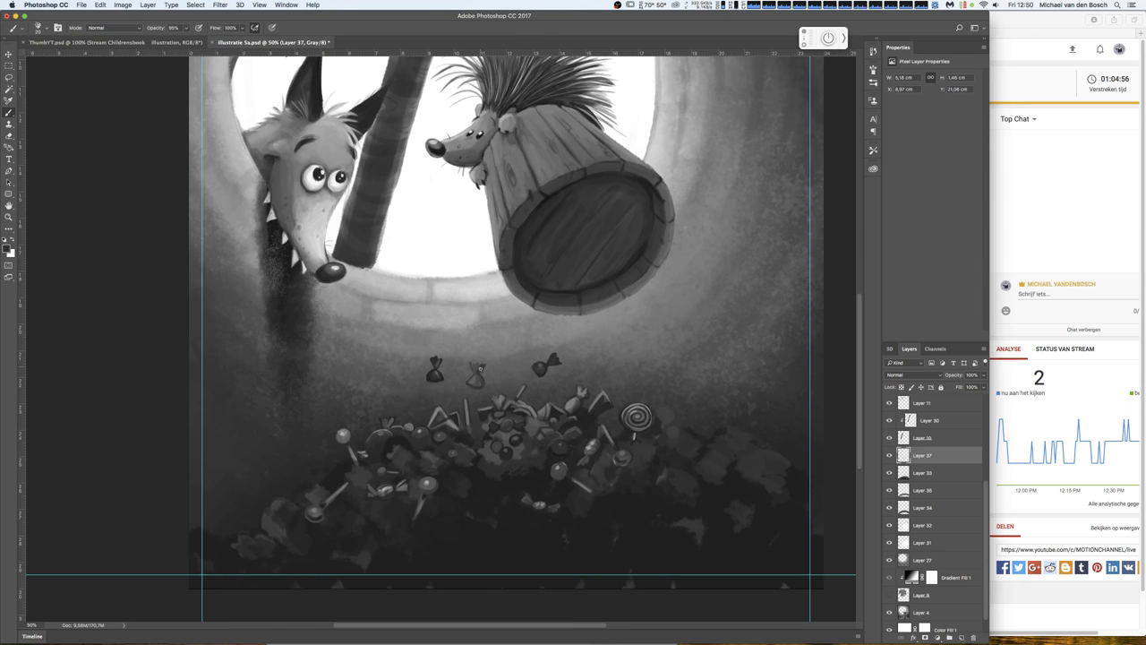
pyautogui.press('e')
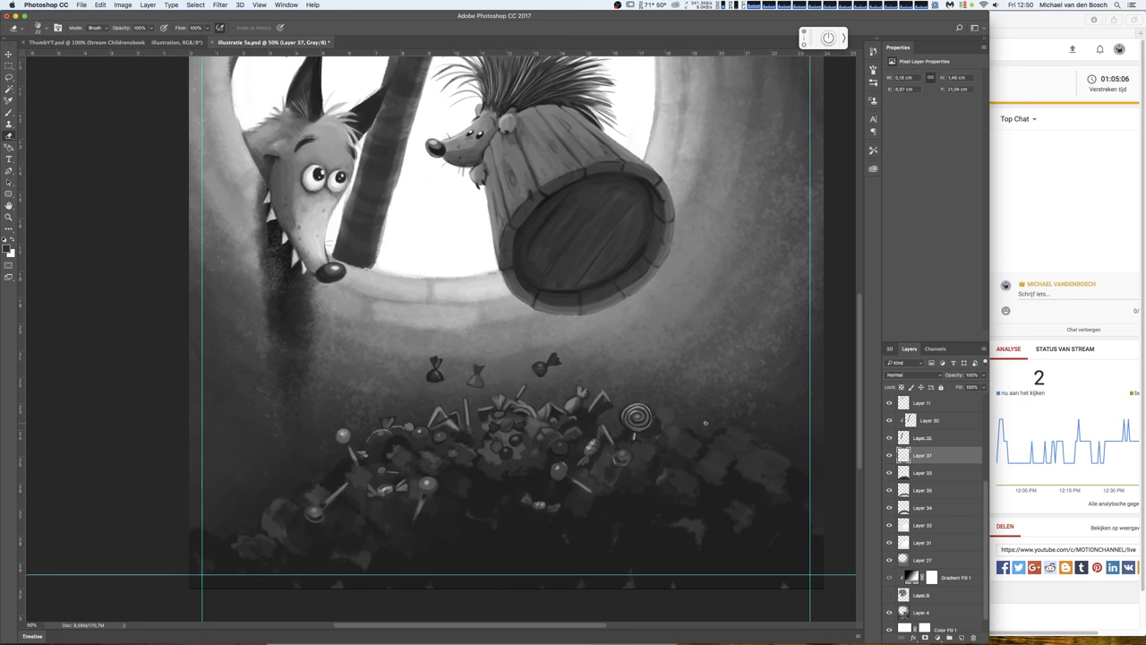
pyautogui.hotkey('ctrl', 't')
pyautogui.moveTo(546, 374)
pyautogui.mouseDown()
pyautogui.moveTo(517, 473)
pyautogui.moveTo(517, 459)
pyautogui.mouseUp()
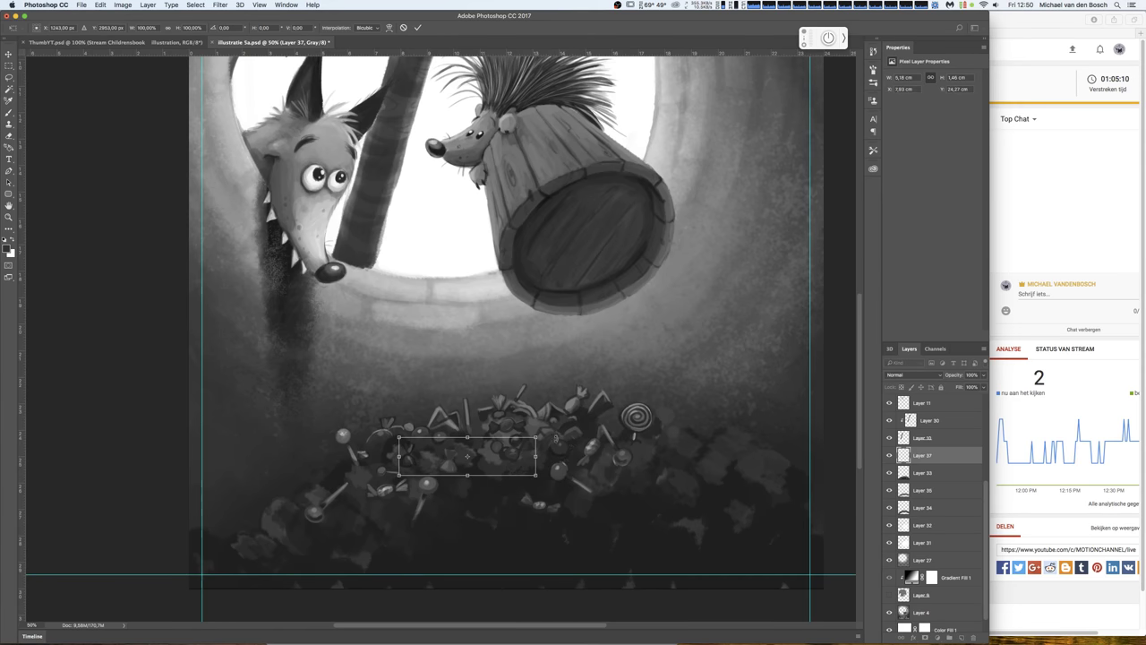
# - Rotate the candy cluster about 12° clockwise and commit
pyautogui.moveTo(562, 427); pyautogui.dragTo(567, 447)
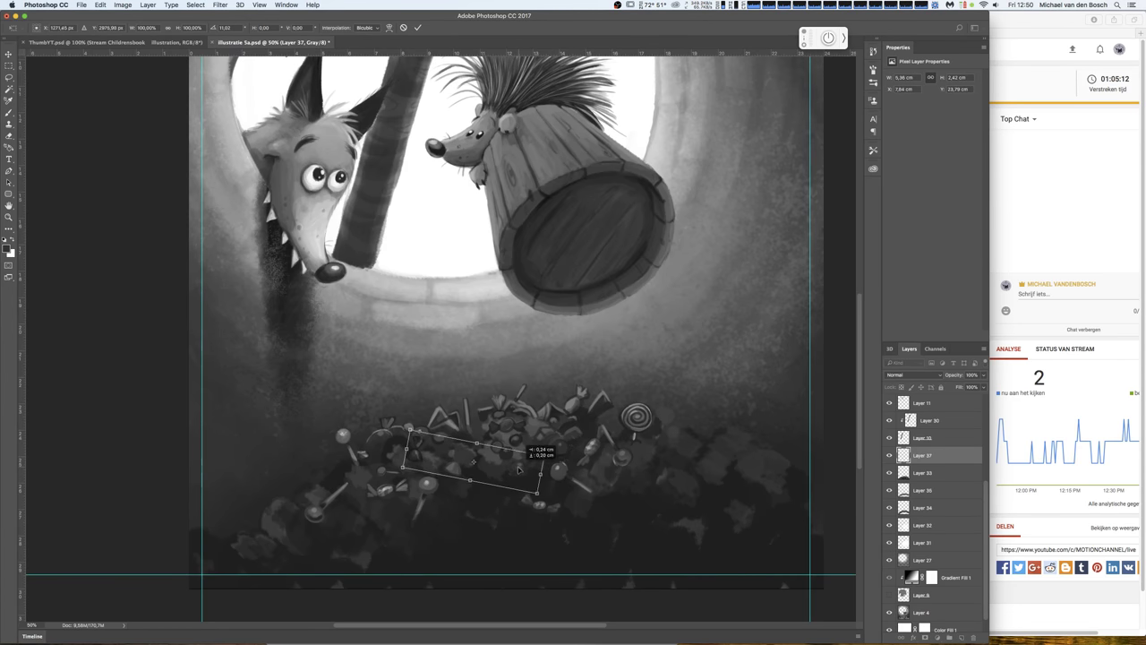
pyautogui.press('Return')
pyautogui.press('e')
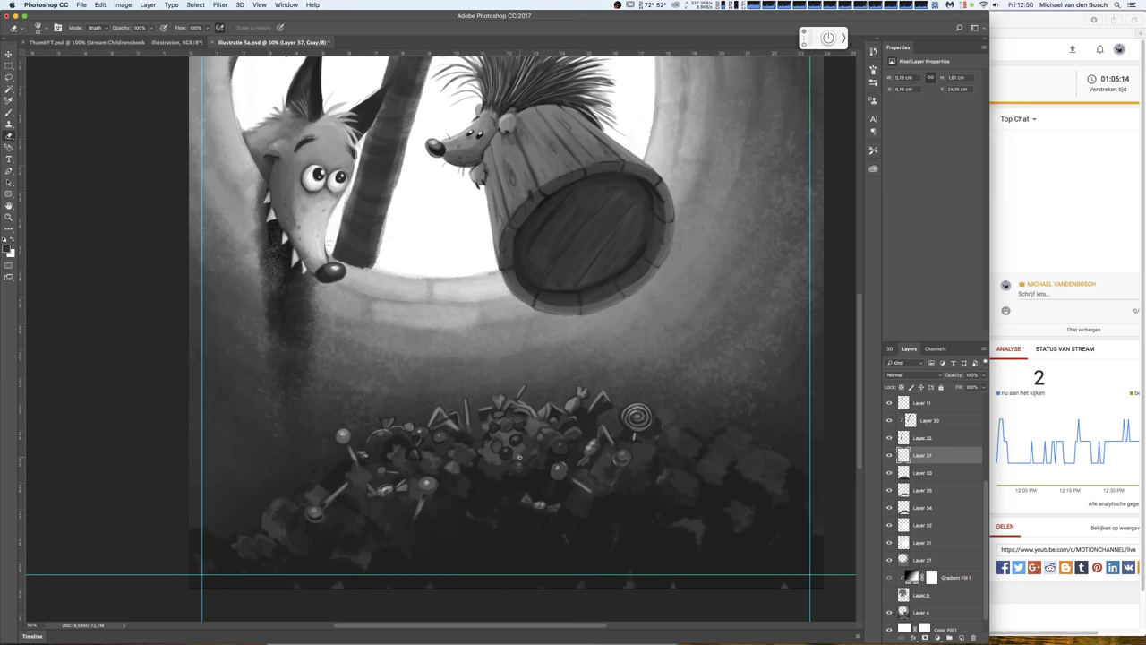
# - Paint texture over the candy pile on Layer 33 with a textured brush tip
pyautogui.click(931, 474)
pyautogui.press('b')
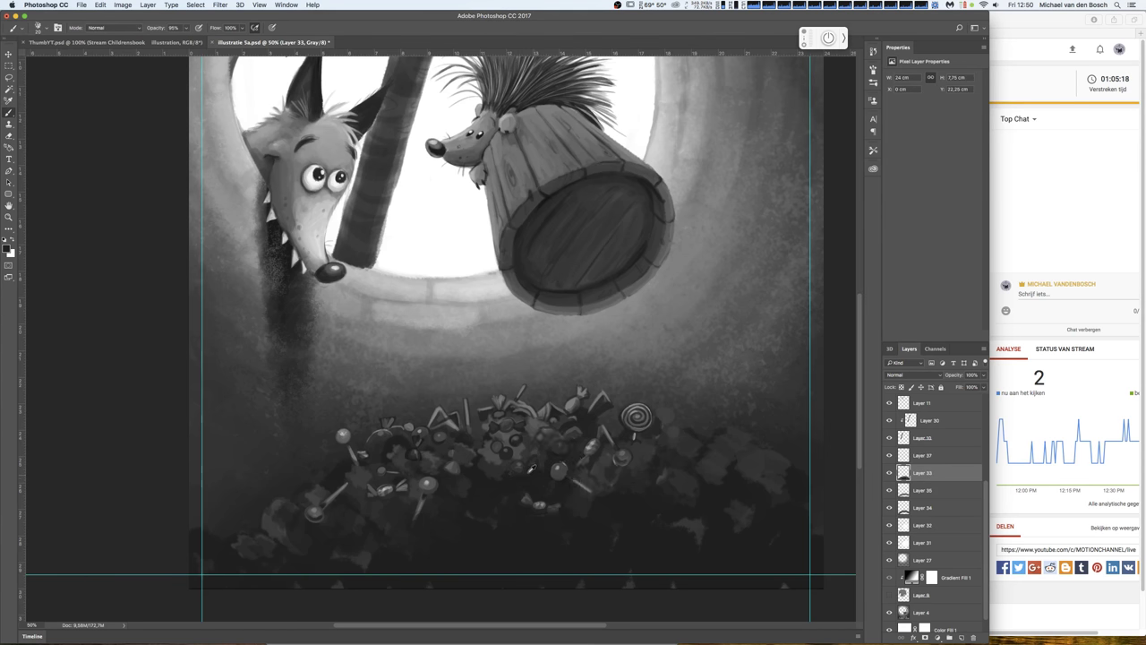
pyautogui.rightClick(531, 471)
pyautogui.click(601, 437)
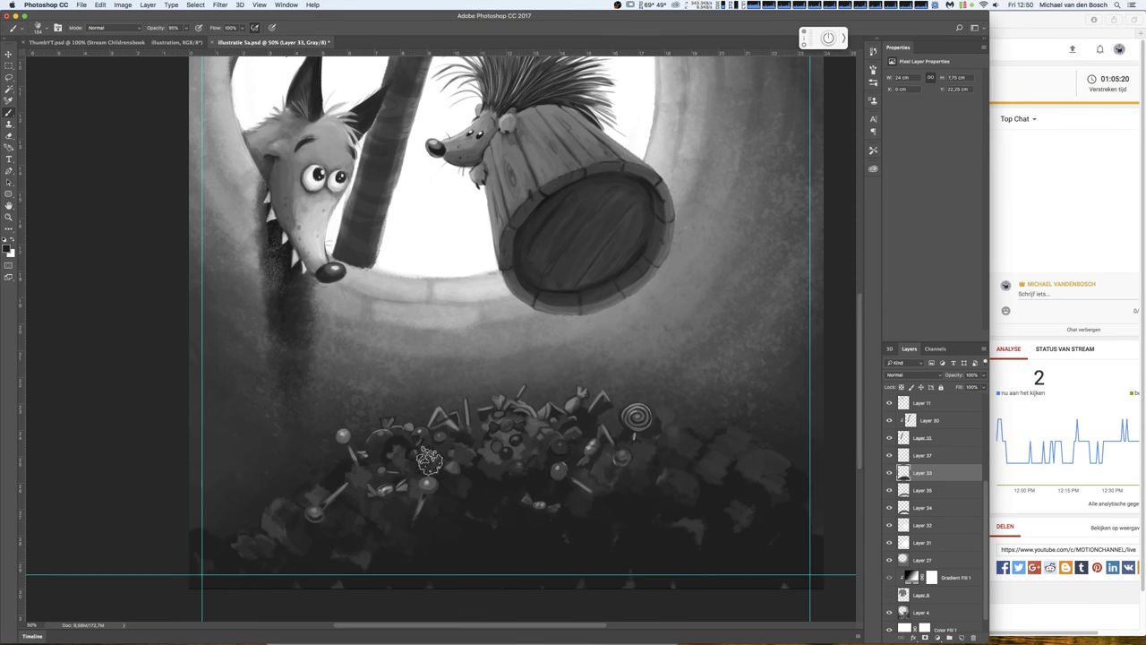
pyautogui.moveTo(436, 459); pyautogui.dragTo(449, 479)
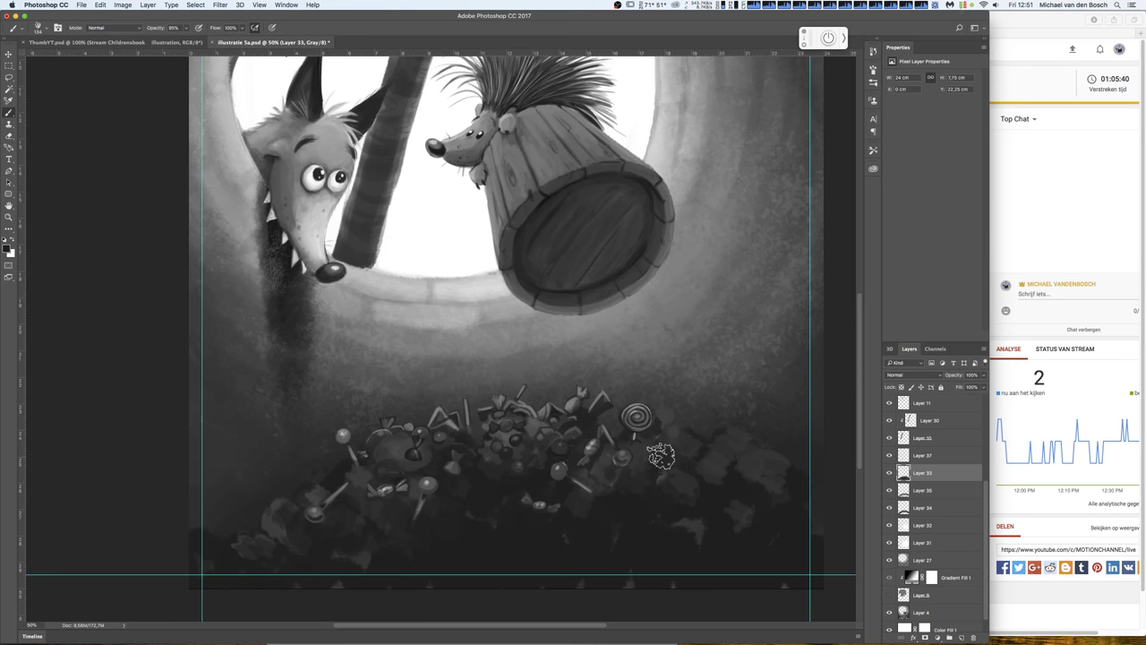
pyautogui.rightClick(603, 474)
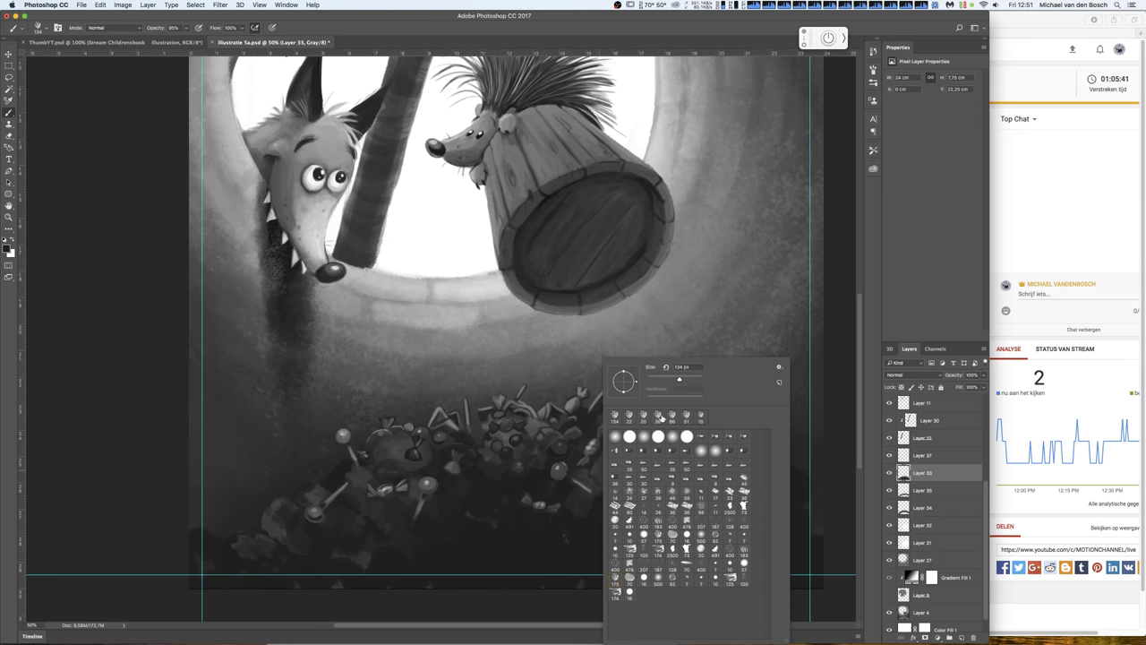
pyautogui.click(562, 454)
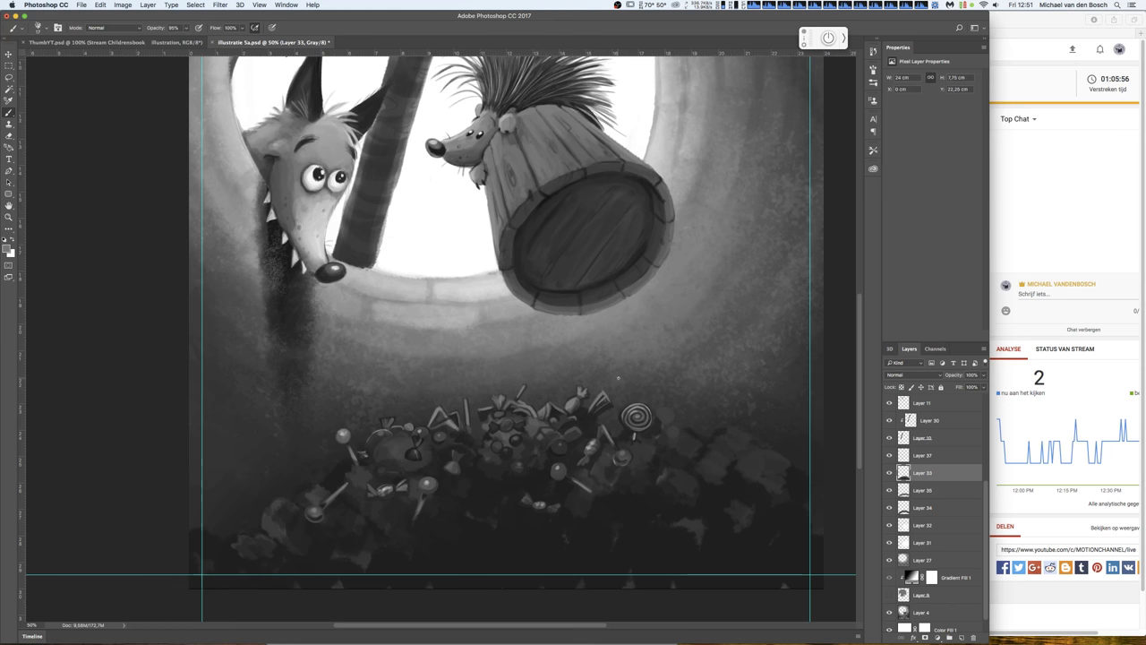
# - Touch up with the eraser, then set a 95%-opacity brush in near-black
pyautogui.press('e')
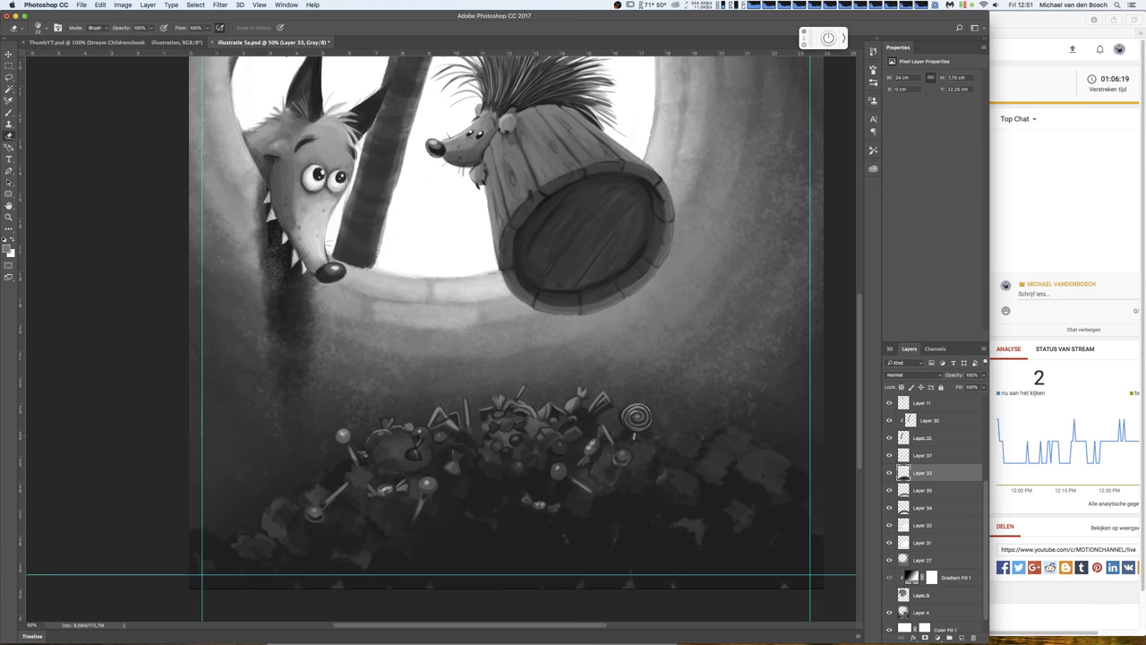
pyautogui.rightClick(705, 432)
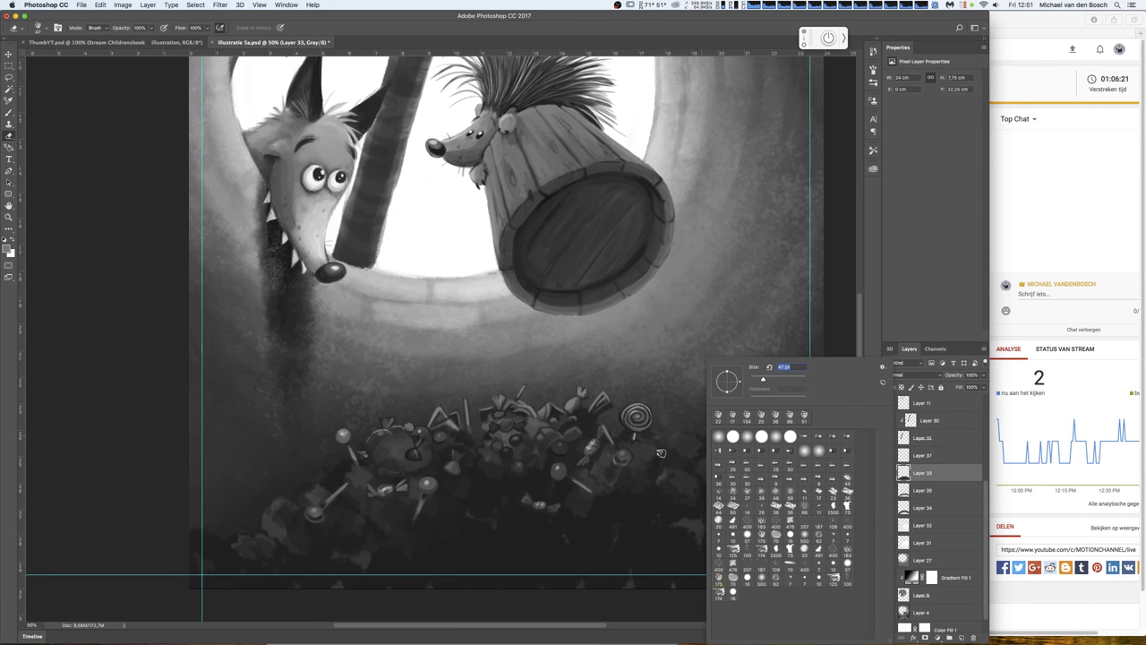
pyautogui.press('Escape')
pyautogui.press('b')
pyautogui.press('9')
pyautogui.press('5')
pyautogui.keyDown('alt'); pyautogui.click(687, 435); pyautogui.keyUp('alt')
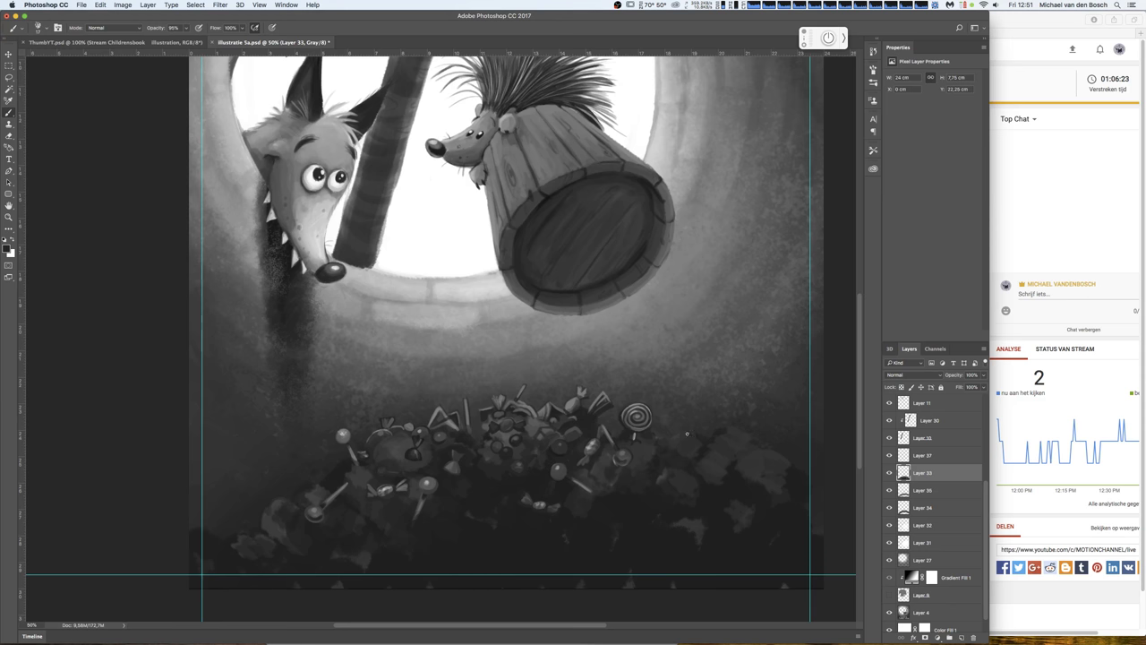
pyautogui.rightClick(694, 439)
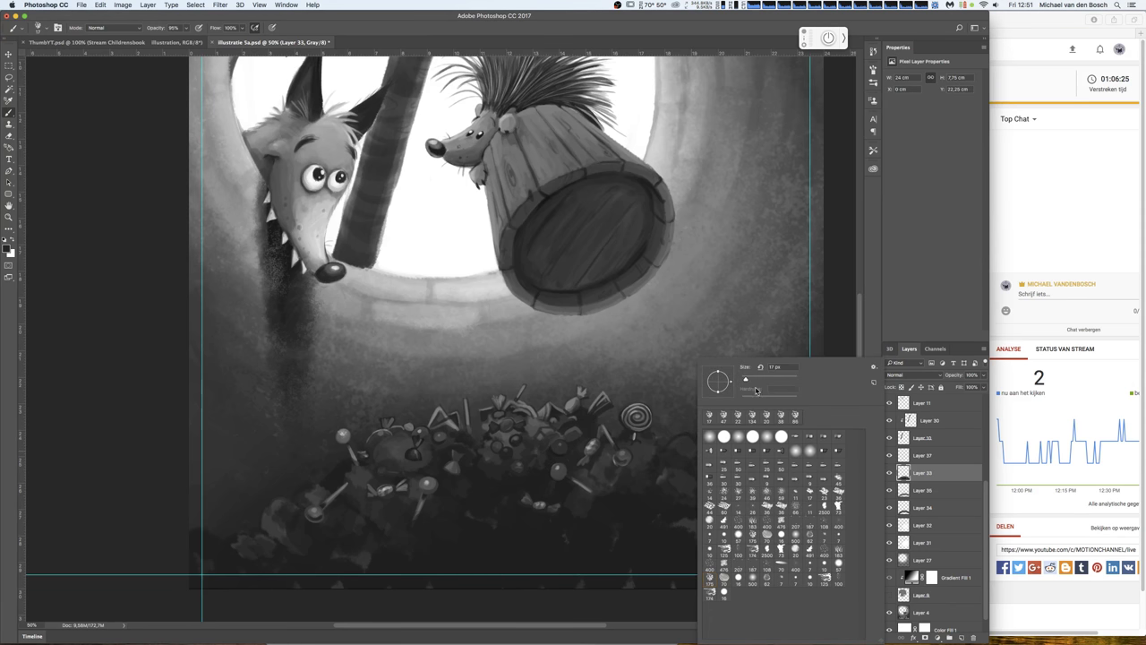
pyautogui.press('Escape')
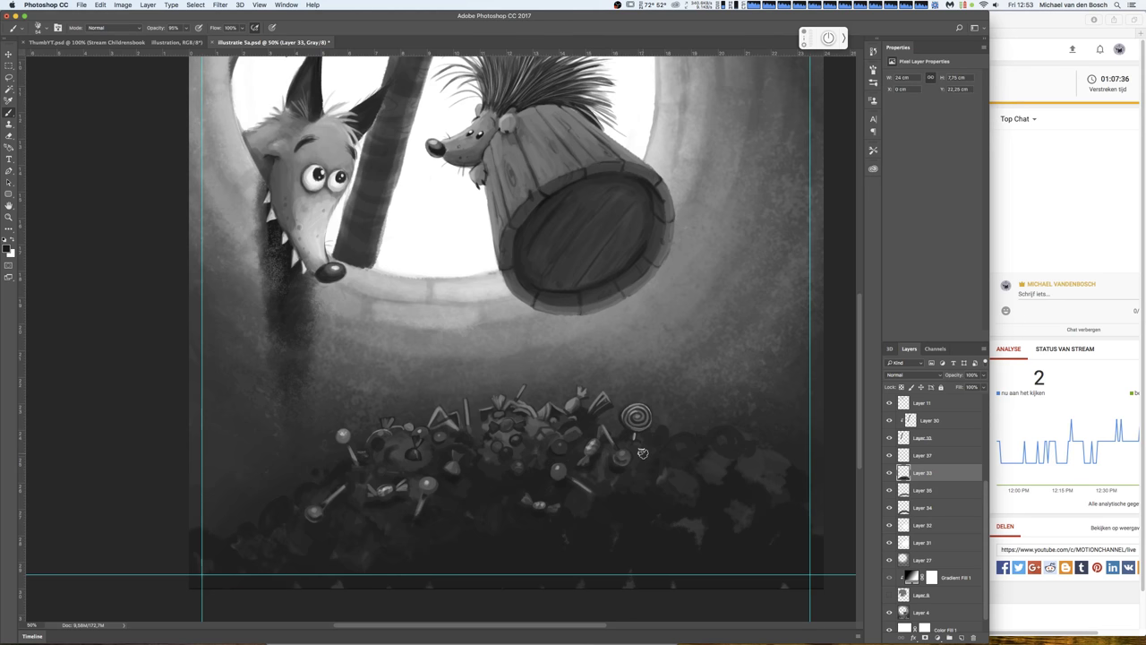
# - With a 54 px brush, sample a candy colour and paint a light highlight on a right-side candy
pyautogui.rightClick(508, 461)
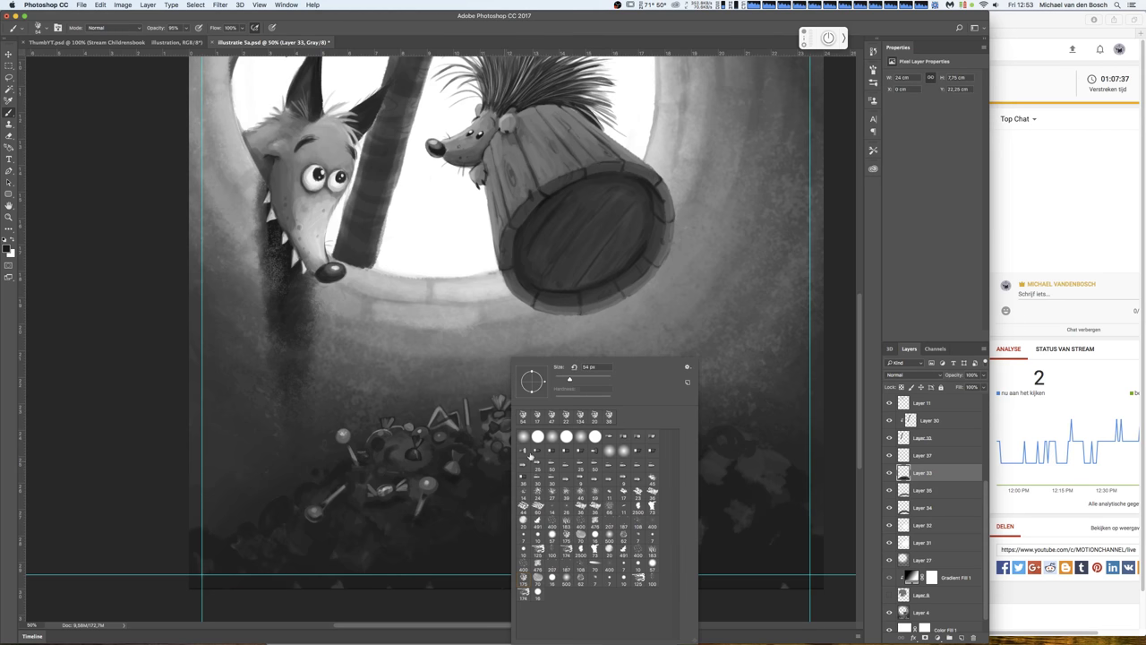
pyautogui.click(462, 475)
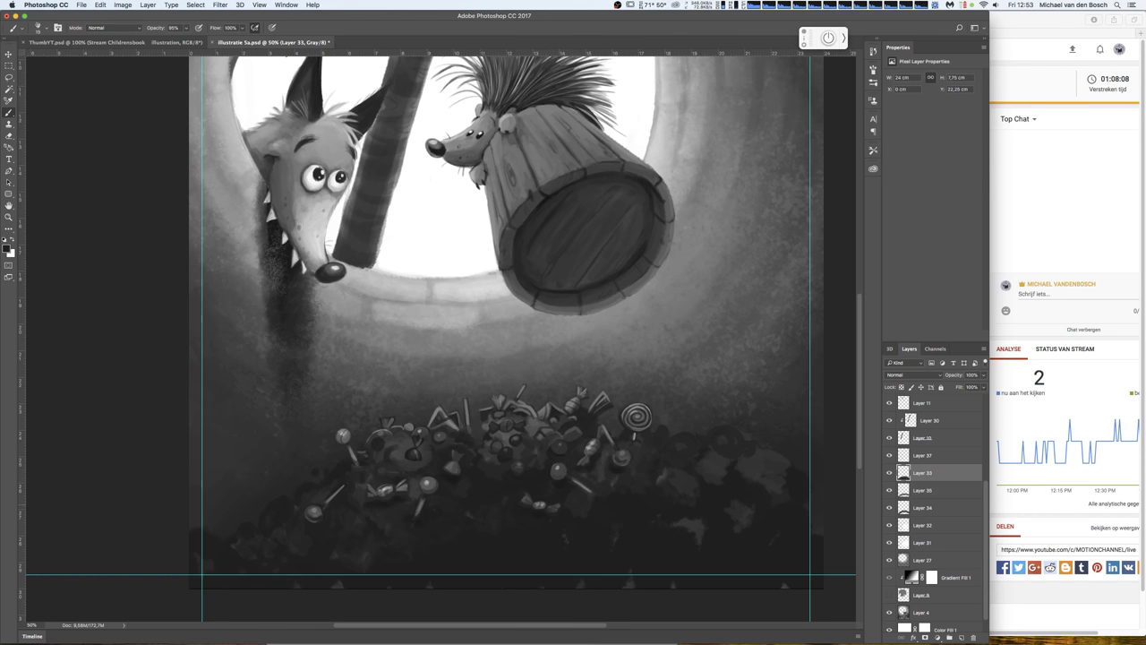
pyautogui.keyDown('alt'); pyautogui.click(530, 498); pyautogui.keyUp('alt')
pyautogui.moveTo(548, 508); pyautogui.dragTo(542, 507)
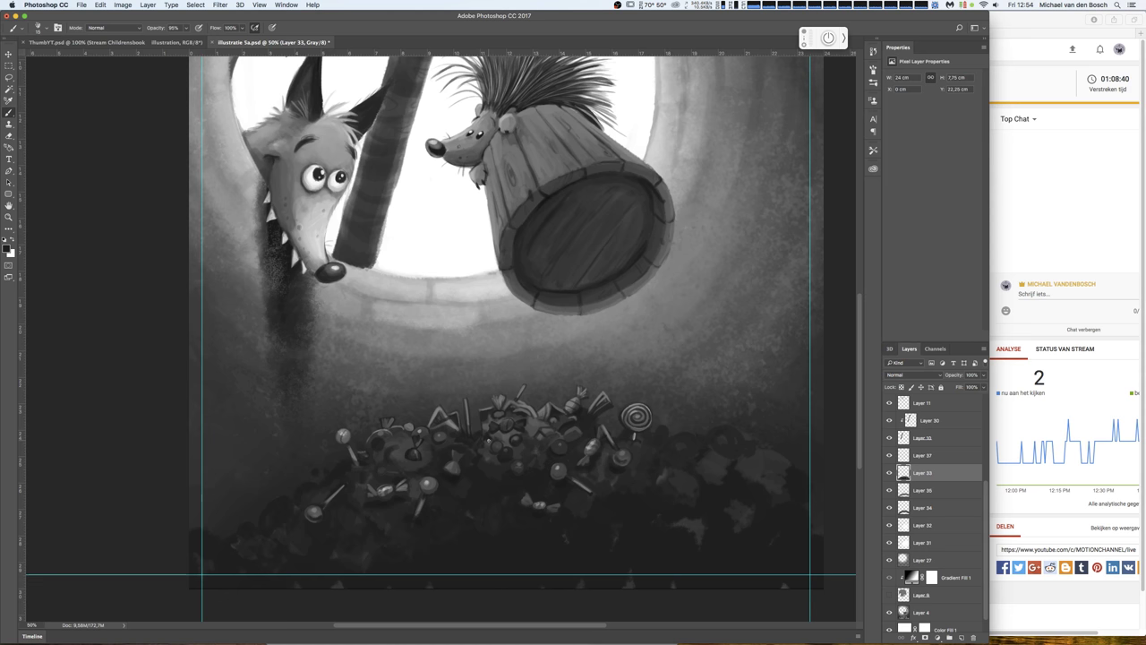
pyautogui.rightClick(645, 448)
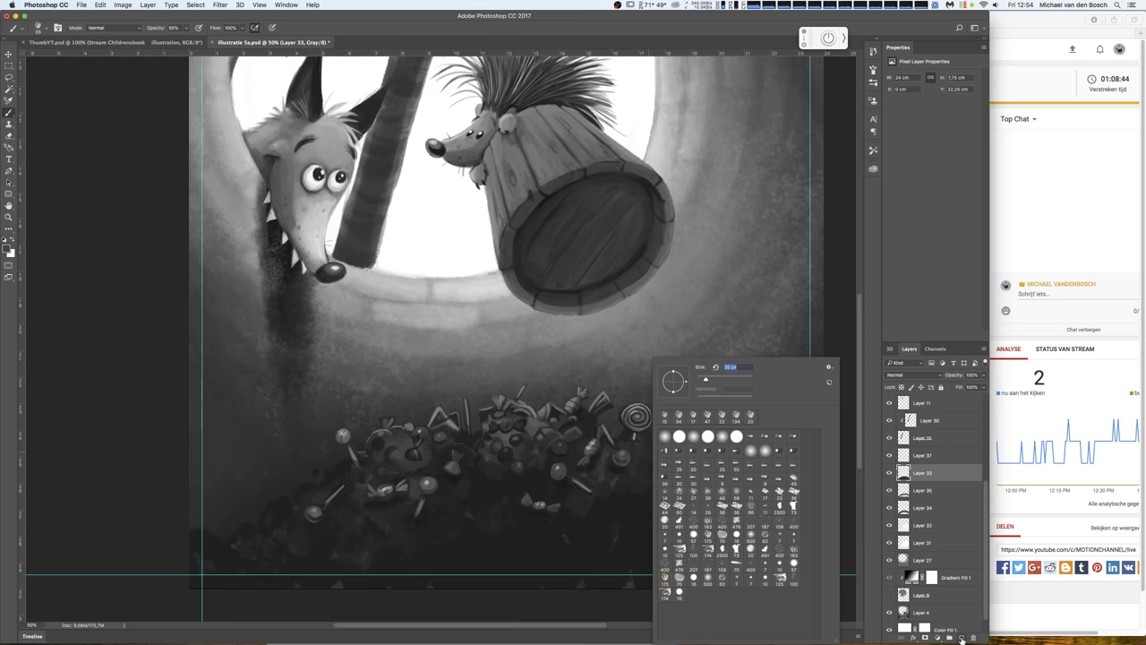
# - On a new layer above Layer 33, dab round candy shapes across the pile
pyautogui.click(961, 637)
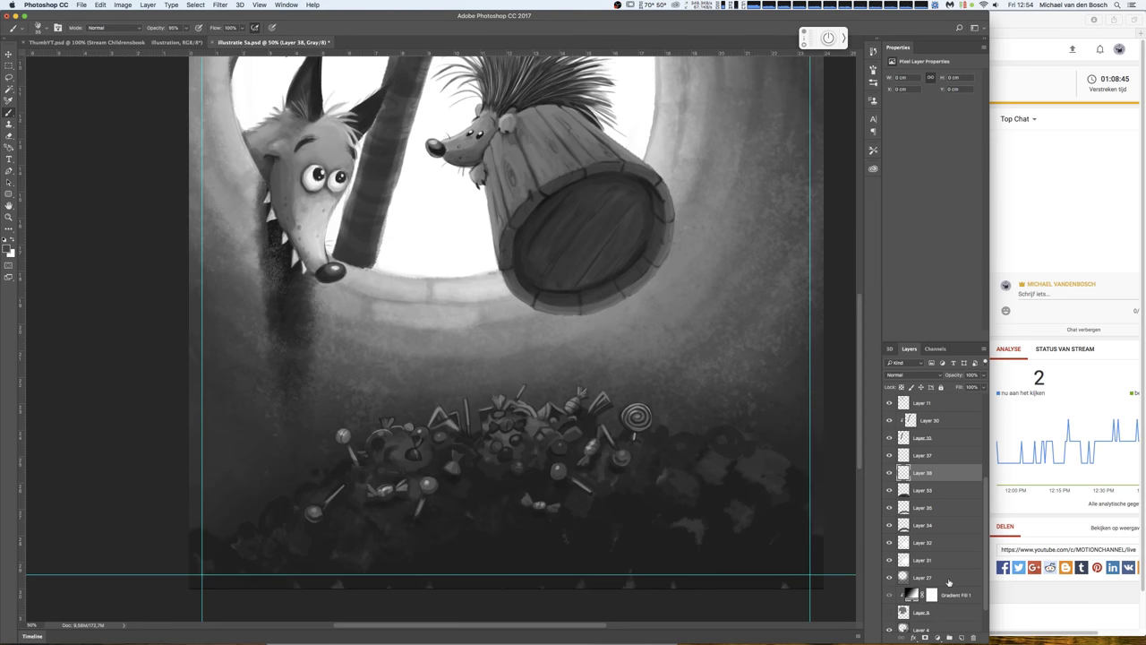
pyautogui.rightClick(693, 439)
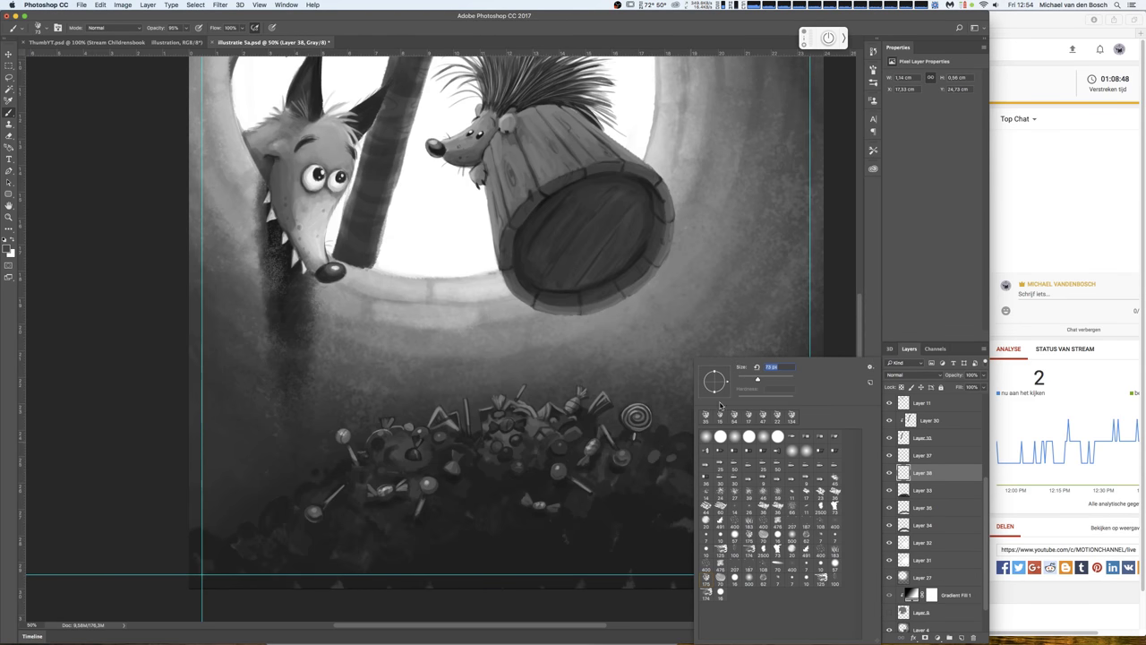
pyautogui.click(668, 442)
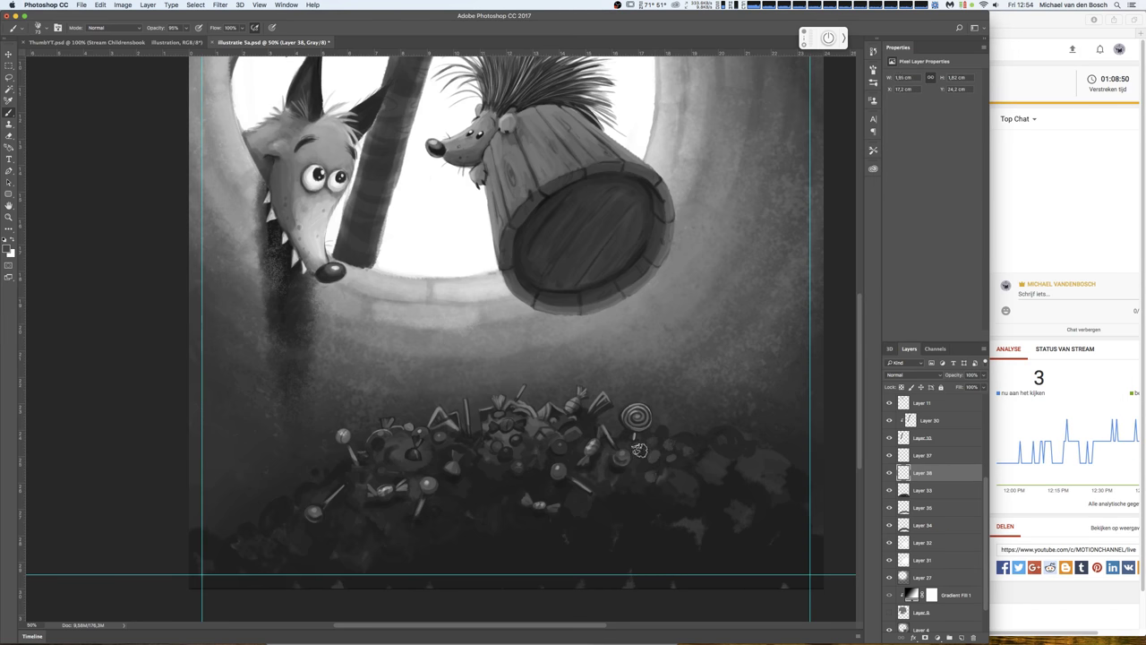
pyautogui.moveTo(661, 473)
pyautogui.mouseDown()
pyautogui.moveTo(564, 507)
pyautogui.moveTo(497, 487)
pyautogui.moveTo(490, 469)
pyautogui.moveTo(464, 504)
pyautogui.moveTo(474, 491)
pyautogui.moveTo(455, 489)
pyautogui.moveTo(439, 467)
pyautogui.moveTo(448, 439)
pyautogui.moveTo(444, 453)
pyautogui.moveTo(327, 484)
pyautogui.mouseUp()
pyautogui.rightClick(389, 471)
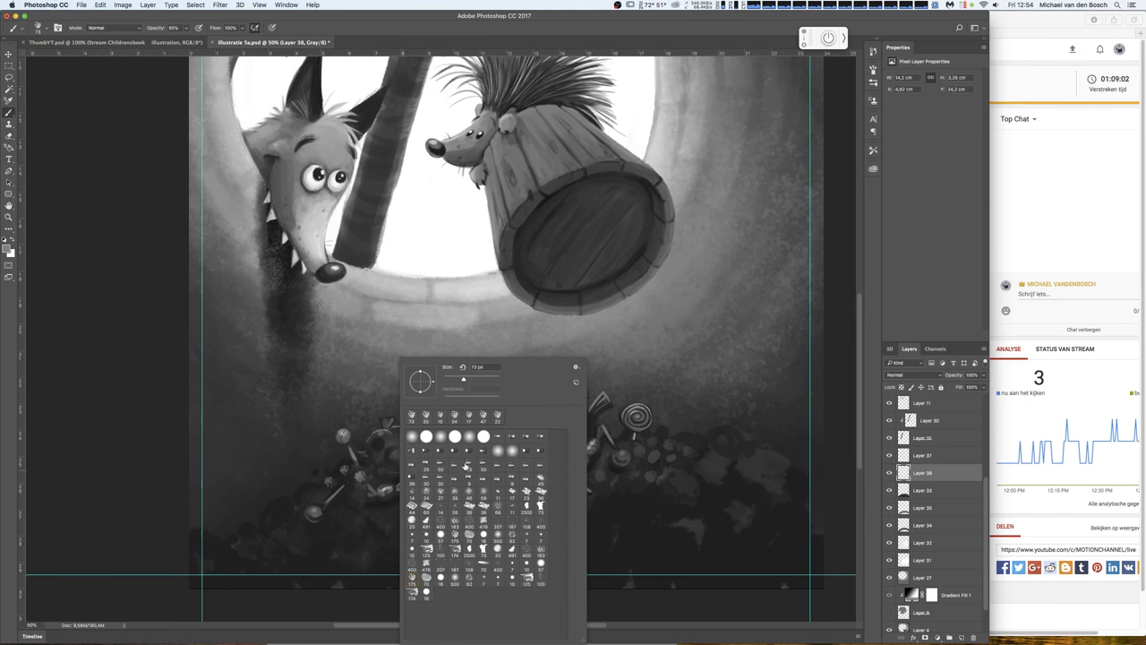
pyautogui.click(349, 439)
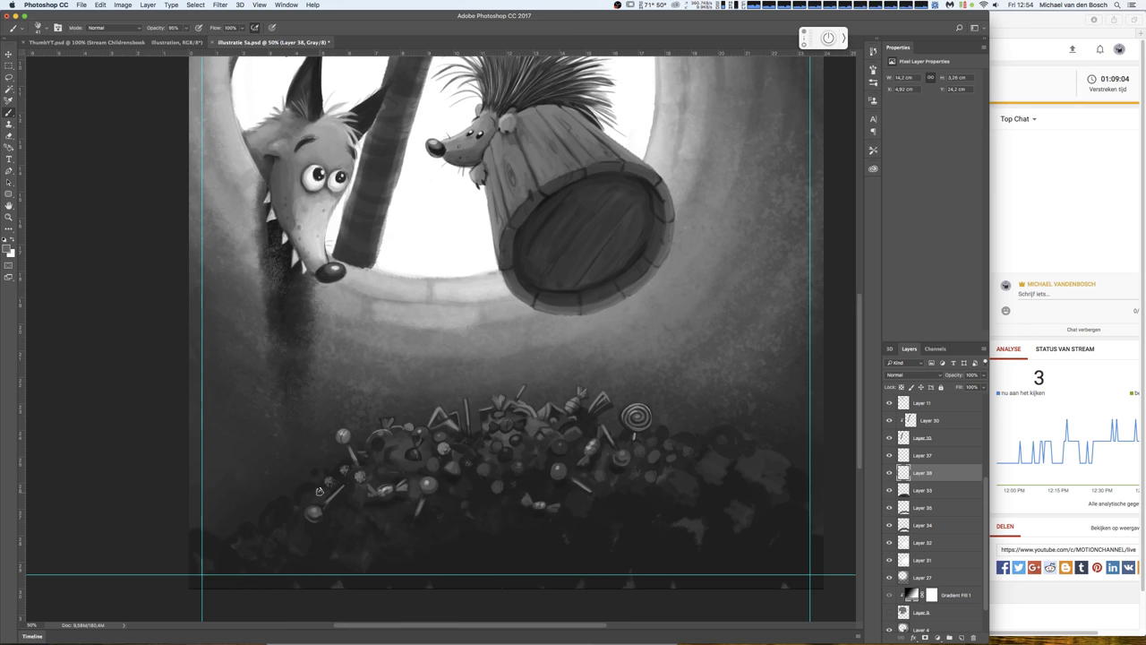
pyautogui.moveTo(317, 493); pyautogui.dragTo(307, 491)
# - Dot more small candies near the lollipop and lower-left of the pile, sampling a lighter grey
pyautogui.moveTo(667, 416); pyautogui.dragTo(677, 436)
pyautogui.rightClick(691, 462)
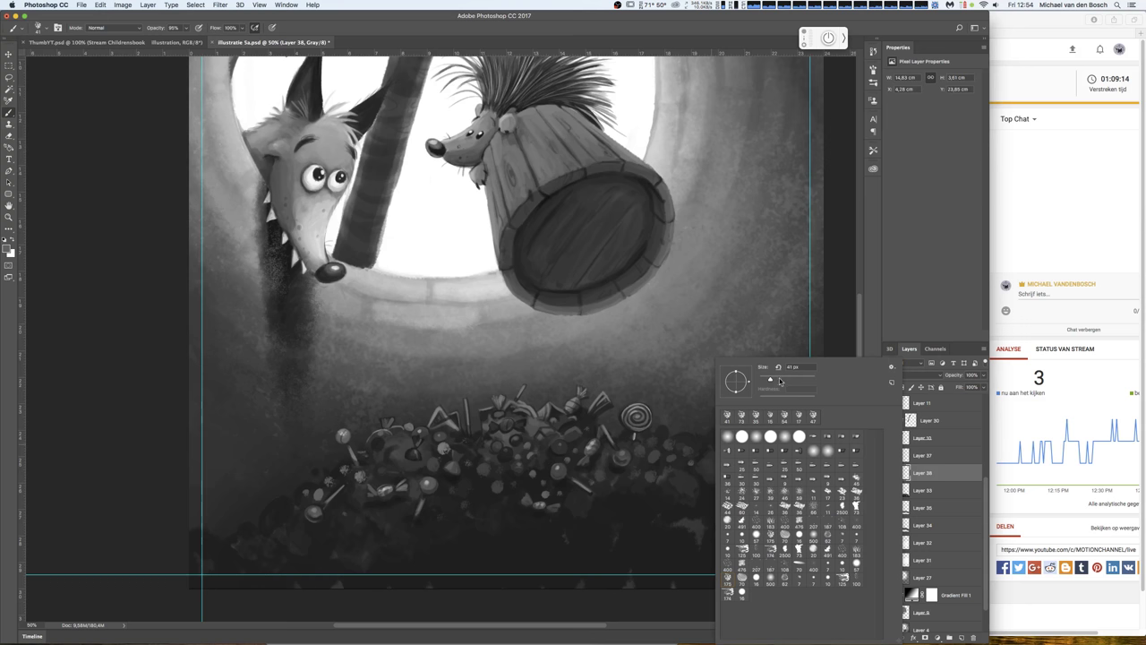
pyautogui.click(499, 511)
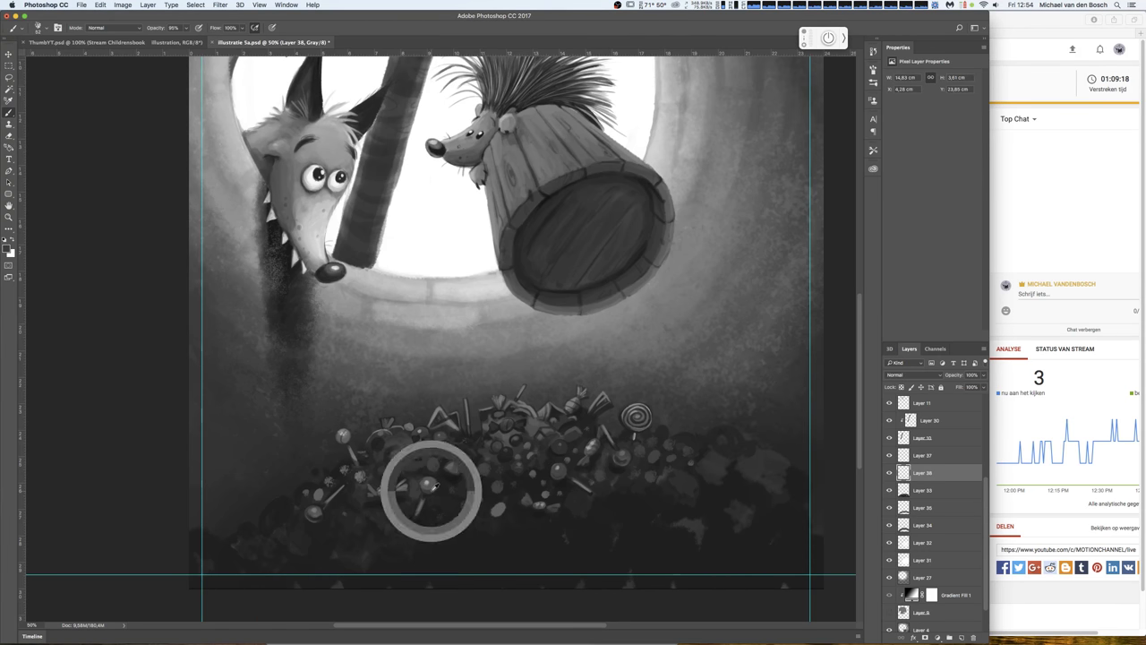
pyautogui.moveTo(393, 512); pyautogui.dragTo(408, 508)
pyautogui.click(363, 516)
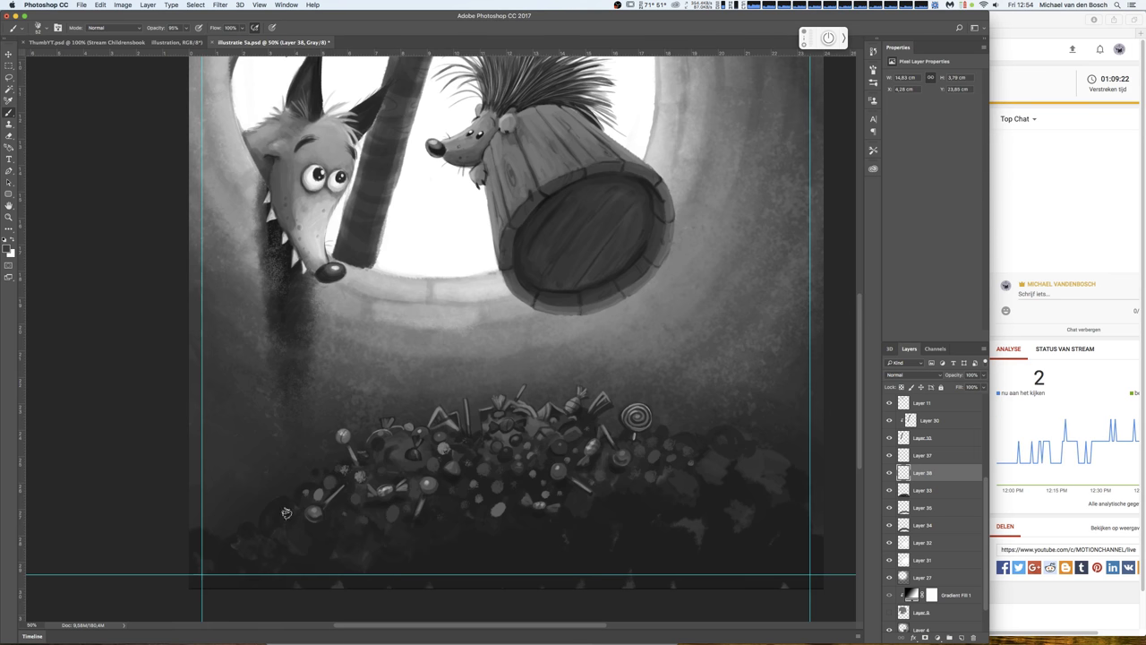
pyautogui.click(266, 518)
pyautogui.moveTo(295, 546); pyautogui.dragTo(334, 521)
pyautogui.keyDown('alt'); pyautogui.click(342, 433); pyautogui.keyUp('alt')
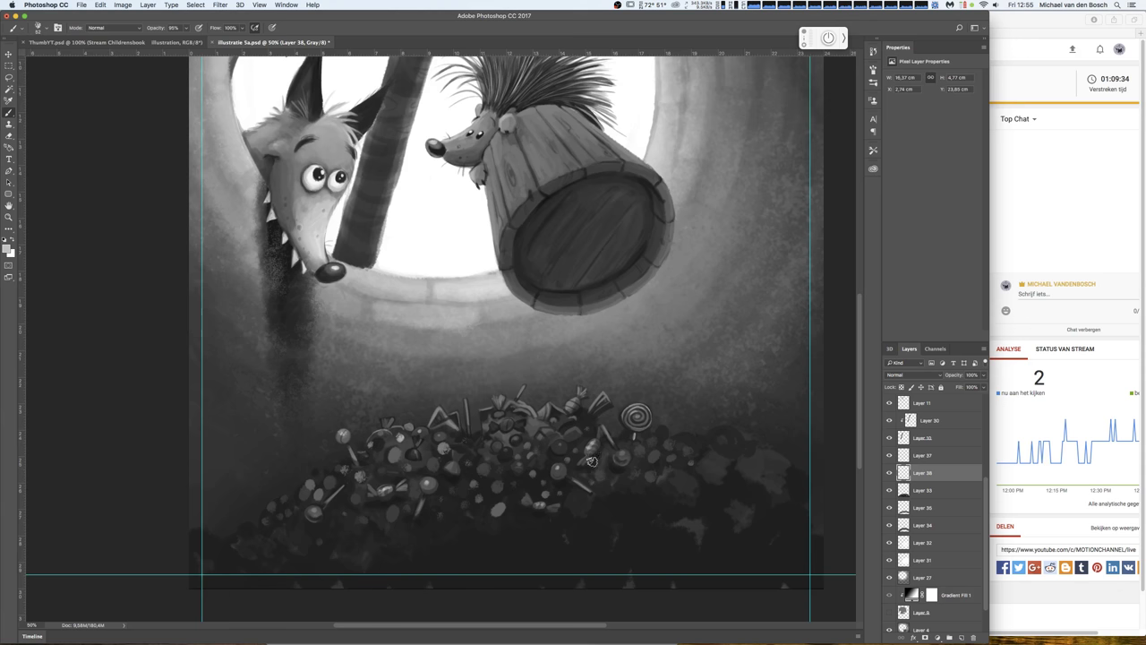
# - Sample darker greys from the candies and paint more candies across the right of the pile
pyautogui.keyDown('alt'); pyautogui.click(586, 427); pyautogui.keyUp('alt')
pyautogui.keyDown('alt'); pyautogui.click(562, 488); pyautogui.keyUp('alt')
pyautogui.moveTo(718, 475); pyautogui.dragTo(752, 467)
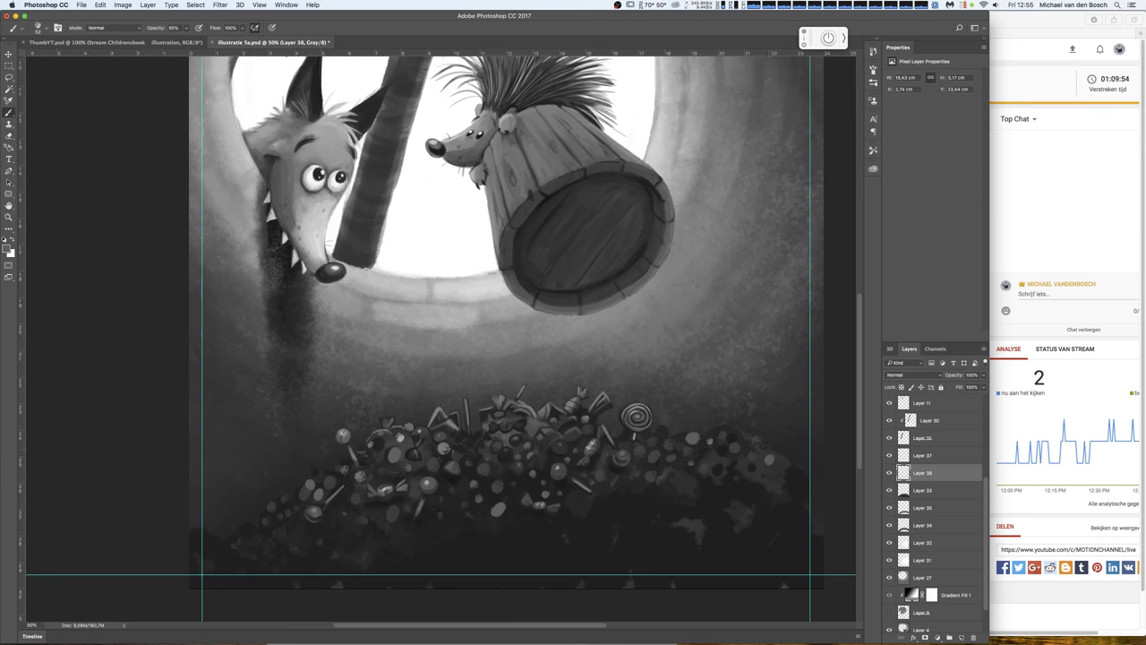
pyautogui.rightClick(758, 434)
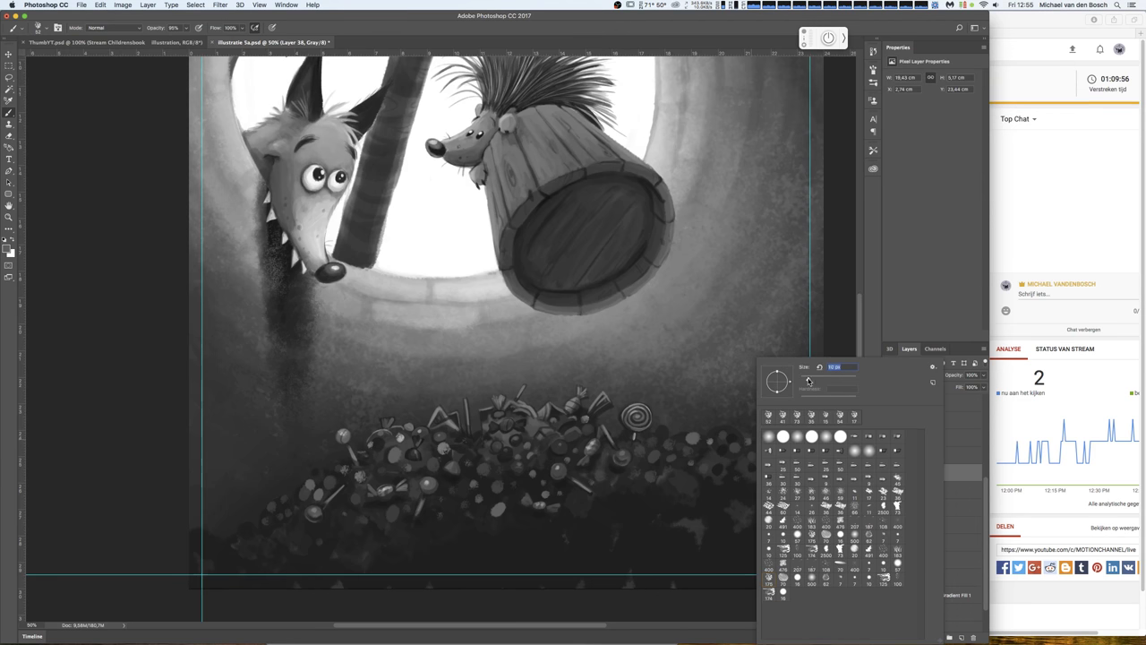
pyautogui.press('Return')
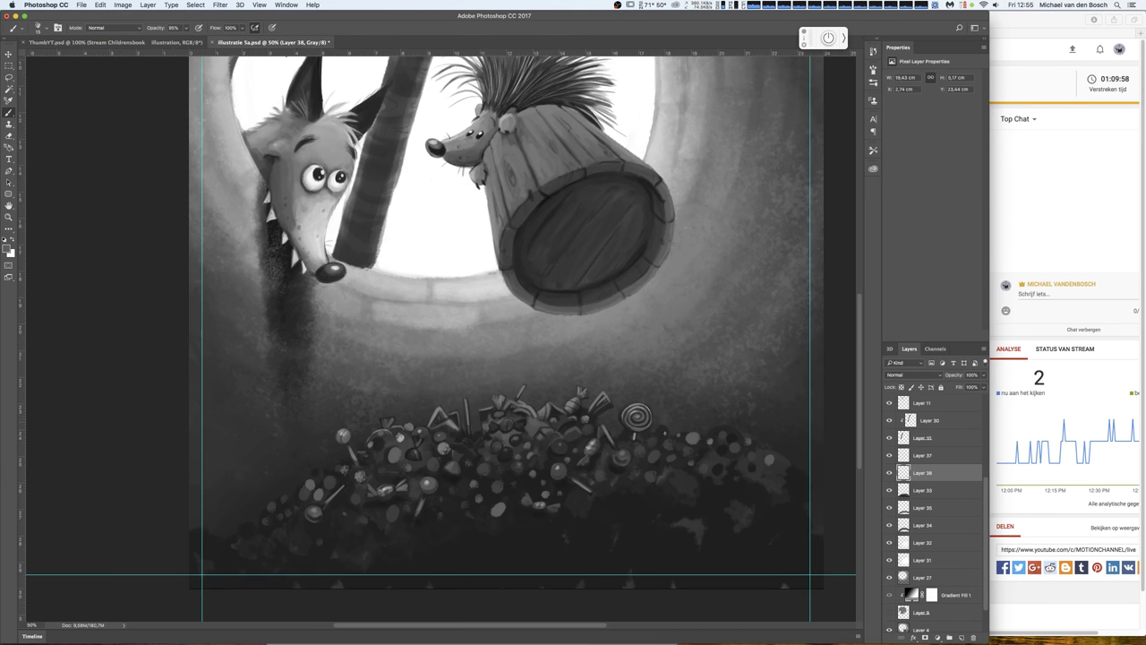
# - Sample a light grey from the lollipop and paint light candy strokes along the lower pile
pyautogui.keyDown('alt'); pyautogui.click(636, 414); pyautogui.keyUp('alt')
pyautogui.rightClick(542, 419)
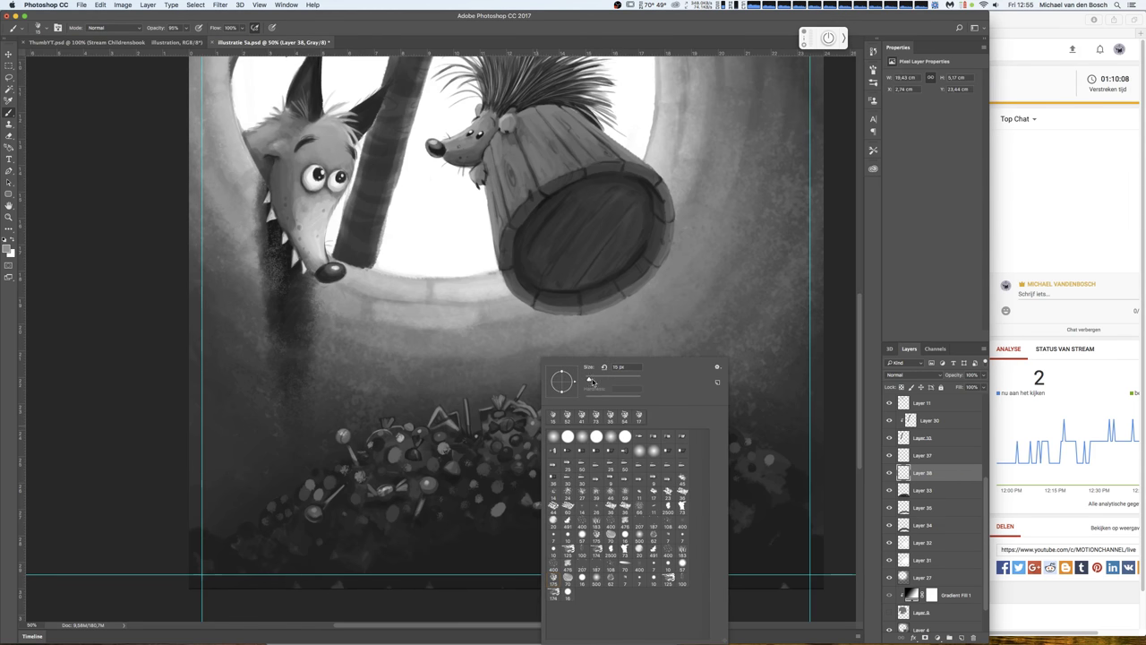
pyautogui.press('Return')
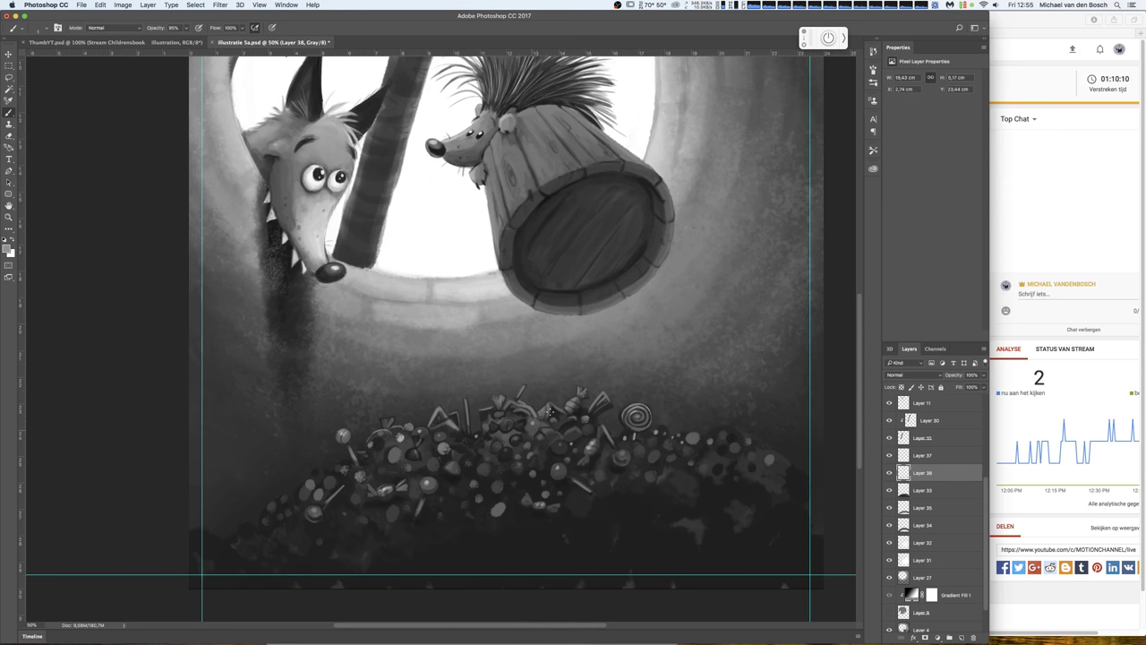
pyautogui.rightClick(531, 436)
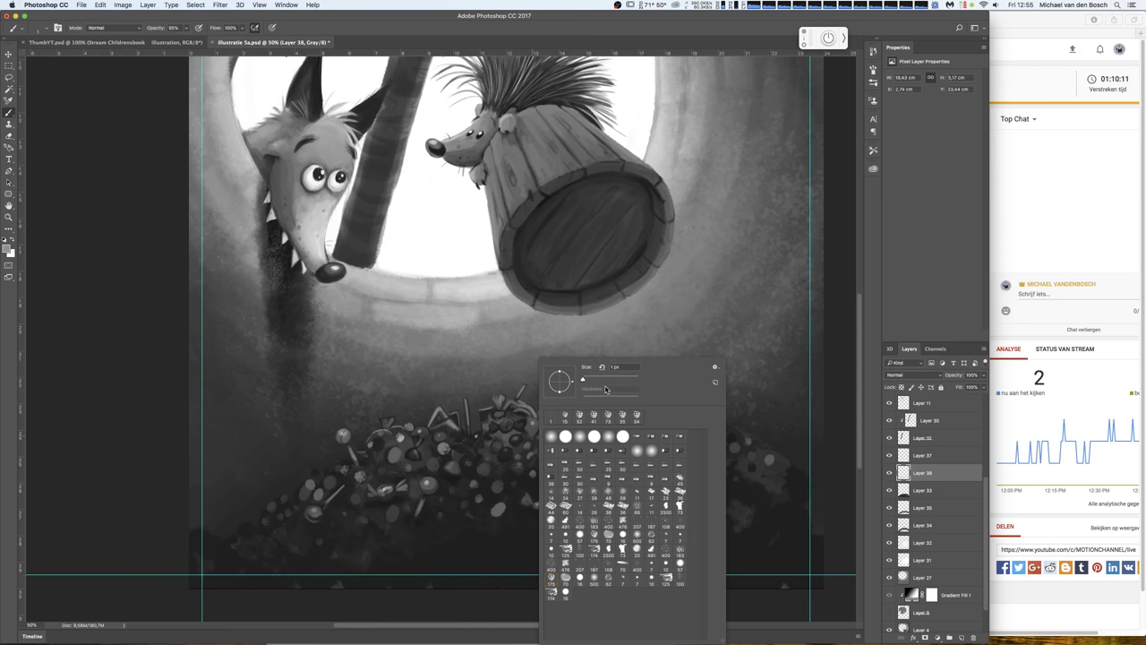
pyautogui.click(444, 478)
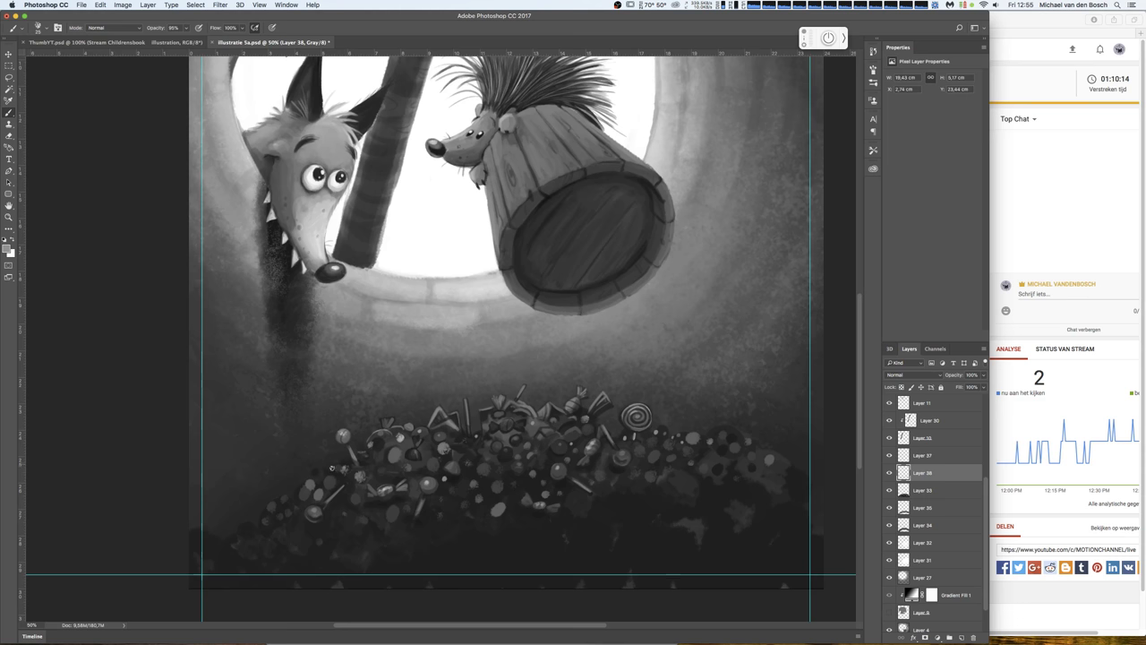
pyautogui.moveTo(254, 526); pyautogui.dragTo(350, 522)
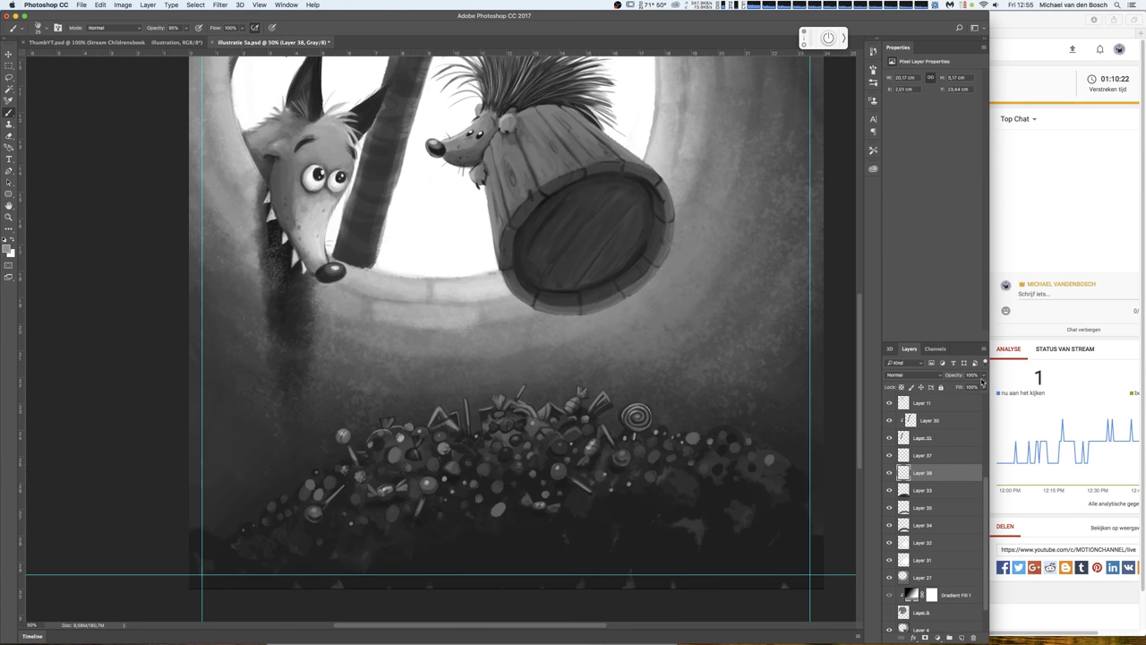
# - Fade the candy painting Layer 38 to about 52% opacity
pyautogui.moveTo(984, 375); pyautogui.dragTo(961, 390)
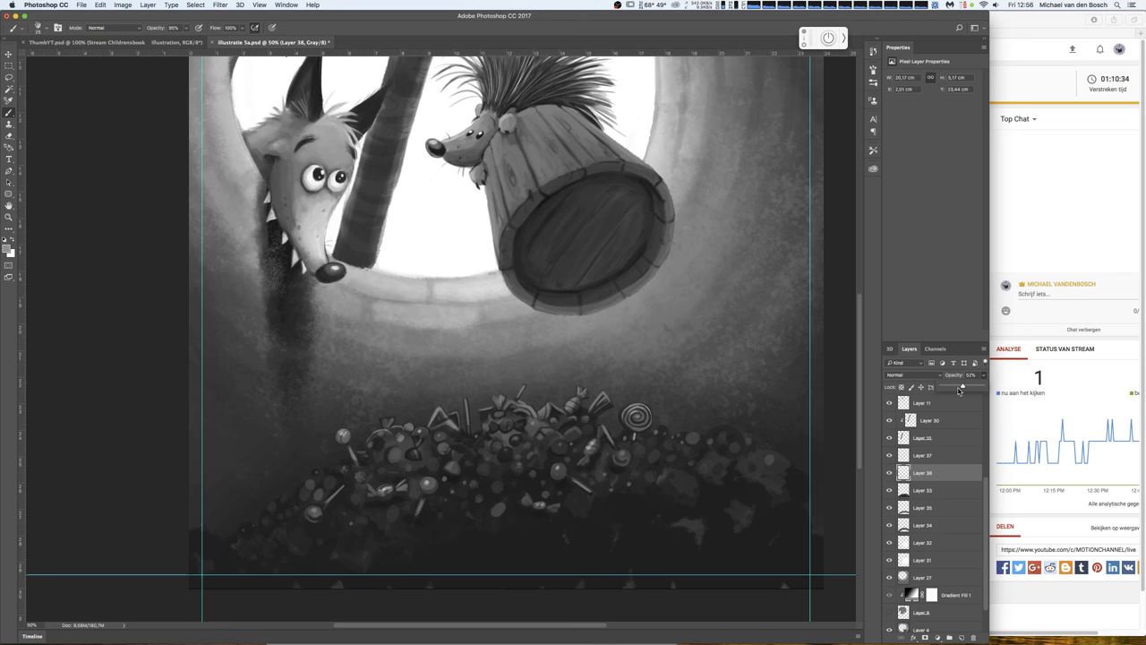
pyautogui.click(588, 402)
pyautogui.rightClick(663, 399)
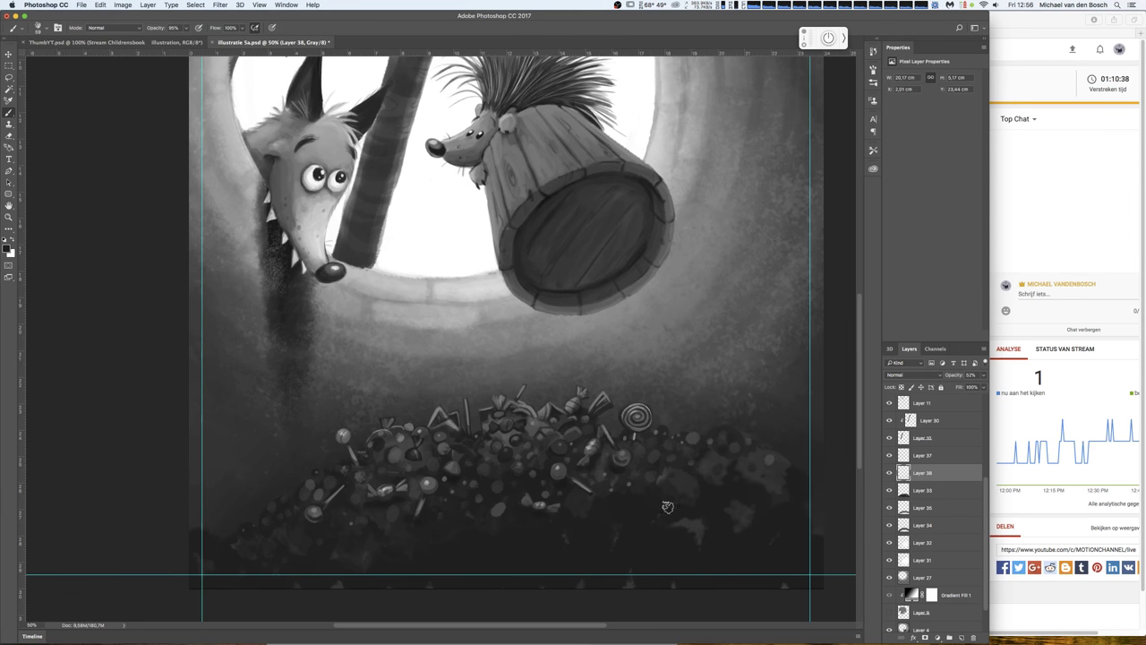
pyautogui.click(632, 499)
# - Add two more strokes along the pile's right side, then create empty Layer 39
pyautogui.moveTo(786, 466); pyautogui.dragTo(801, 467)
pyautogui.moveTo(708, 536); pyautogui.dragTo(749, 512)
pyautogui.click(963, 637)
pyautogui.rightClick(641, 367)
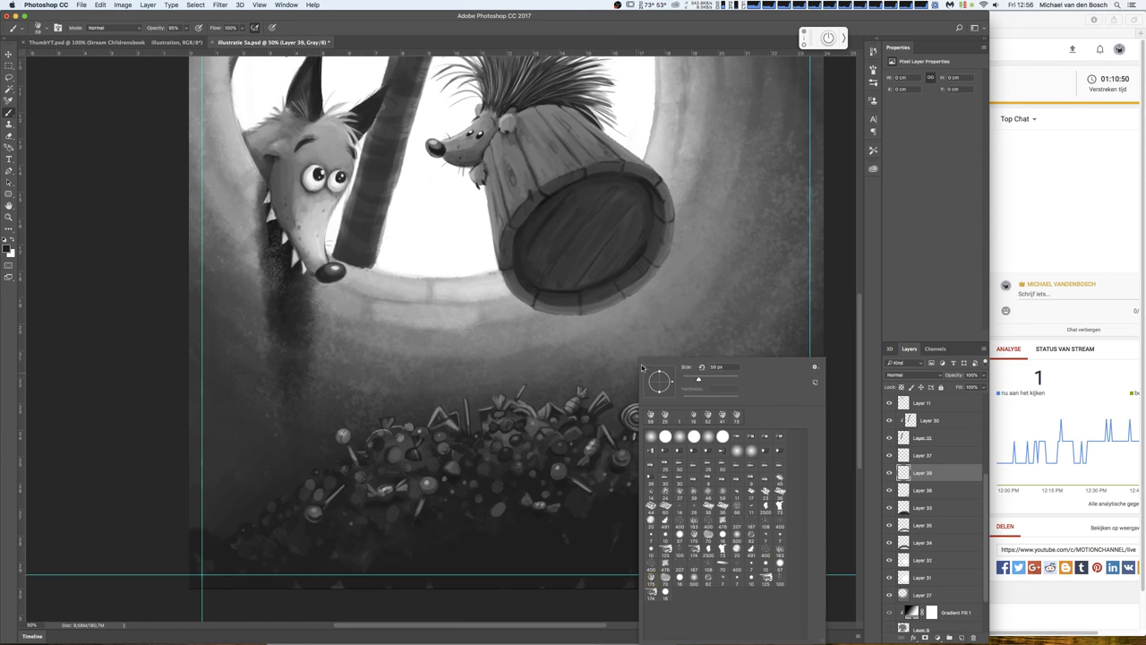
# - Enlarge the scatter brush to about 1042 px and speckle texture over the right of the pile
pyautogui.press('Return')
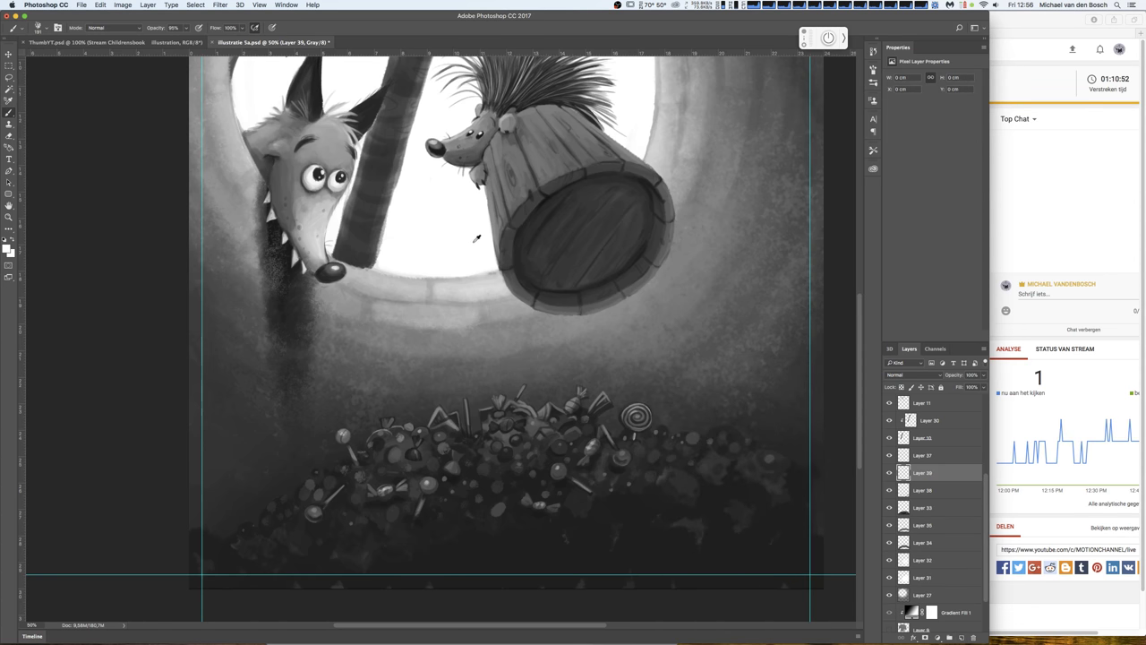
pyautogui.rightClick(555, 367)
pyautogui.moveTo(635, 379); pyautogui.dragTo(648, 379)
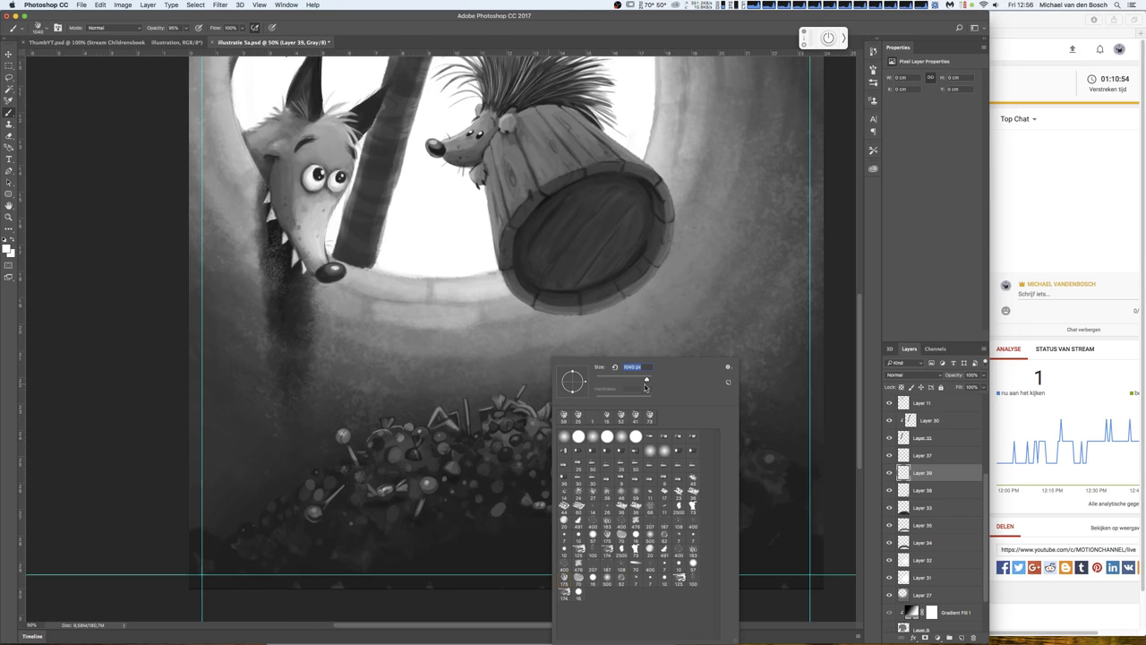
pyautogui.press('Return')
pyautogui.moveTo(524, 493)
pyautogui.mouseDown()
pyautogui.moveTo(626, 491)
pyautogui.moveTo(443, 447)
pyautogui.moveTo(349, 488)
pyautogui.moveTo(475, 403)
pyautogui.mouseUp()
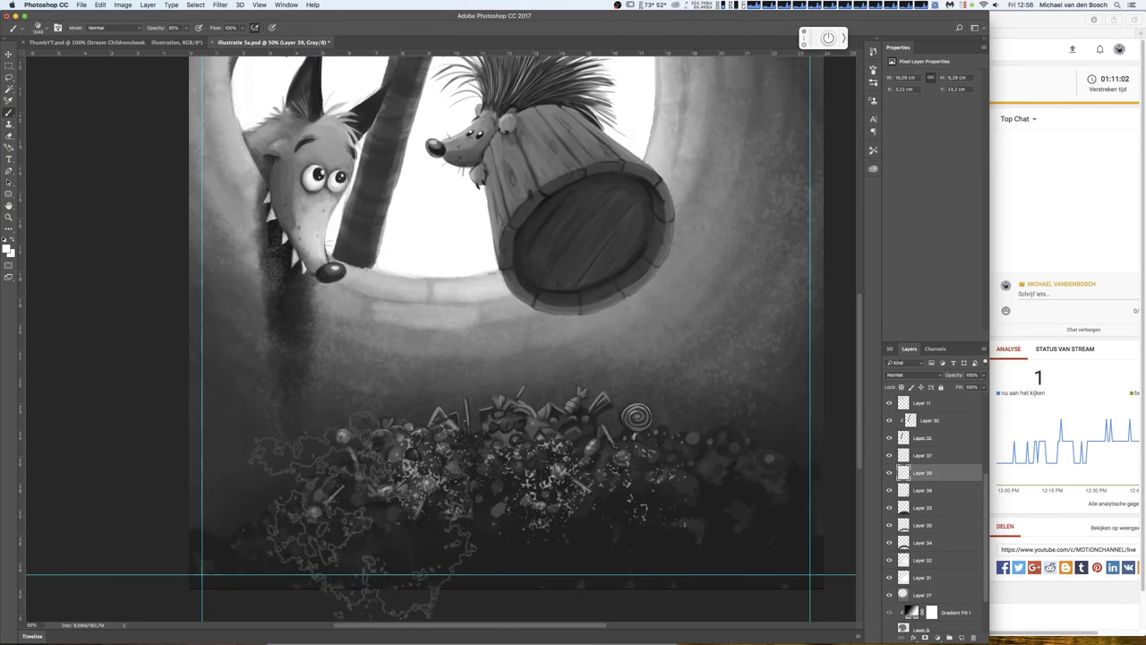
pyautogui.moveTo(474, 322)
pyautogui.mouseDown()
pyautogui.moveTo(582, 357)
pyautogui.moveTo(726, 510)
pyautogui.moveTo(465, 354)
pyautogui.mouseUp()
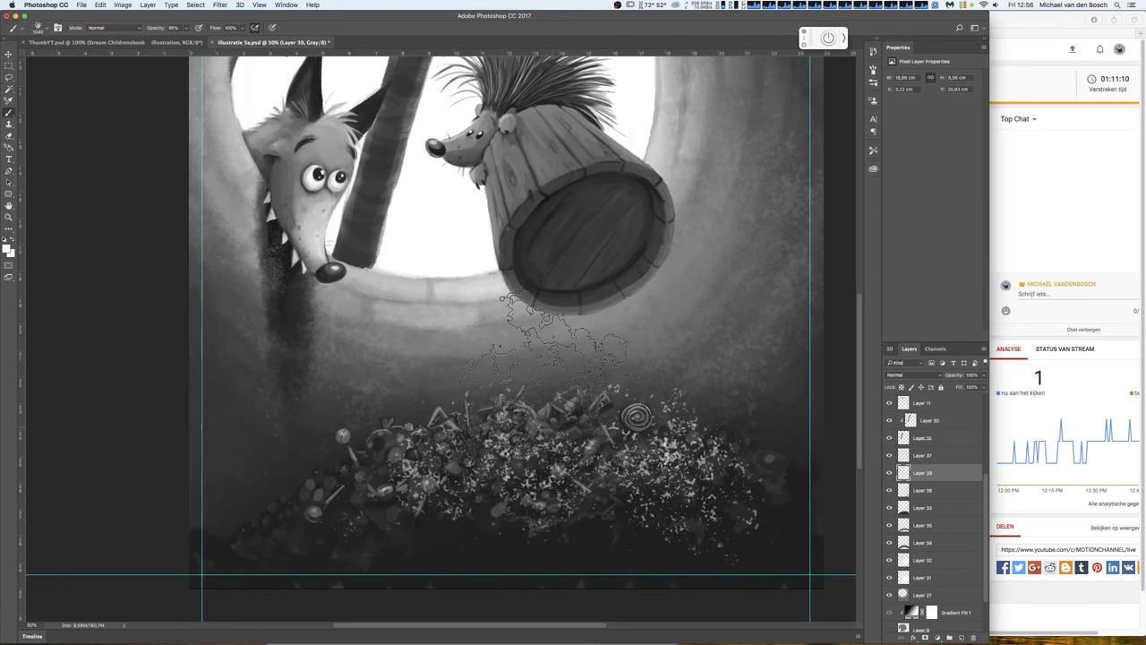
# - Speckle the left and lower parts of the pile, then move Layer 39 below Layer 38
pyautogui.moveTo(470, 420)
pyautogui.mouseDown()
pyautogui.moveTo(367, 466)
pyautogui.moveTo(349, 537)
pyautogui.mouseUp()
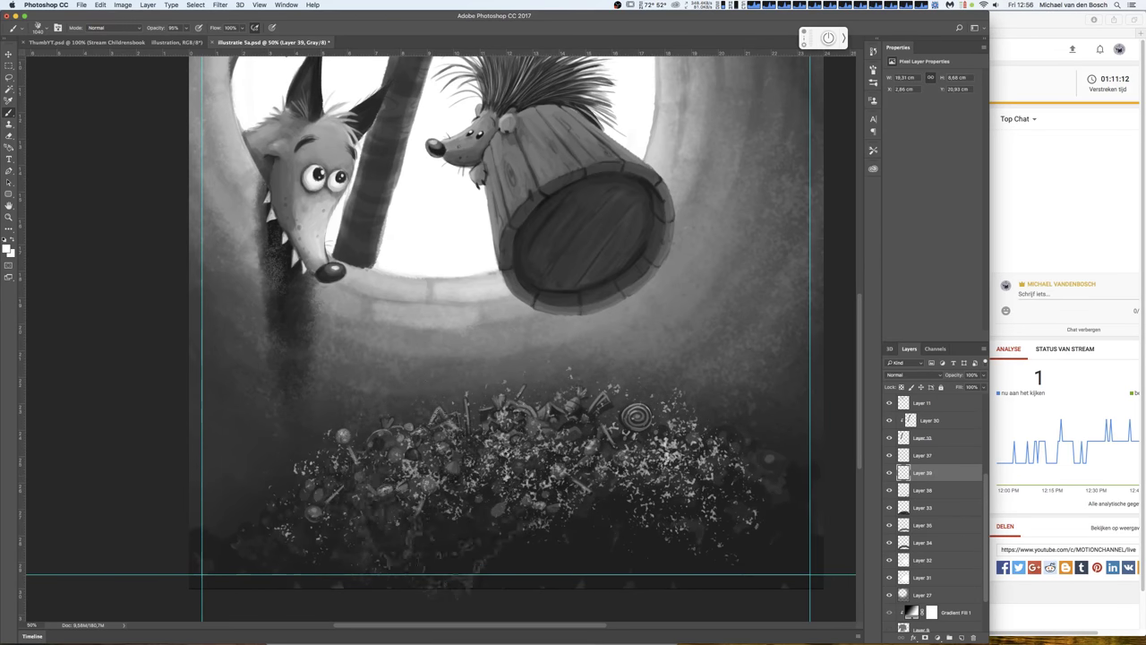
pyautogui.moveTo(429, 510); pyautogui.dragTo(537, 555)
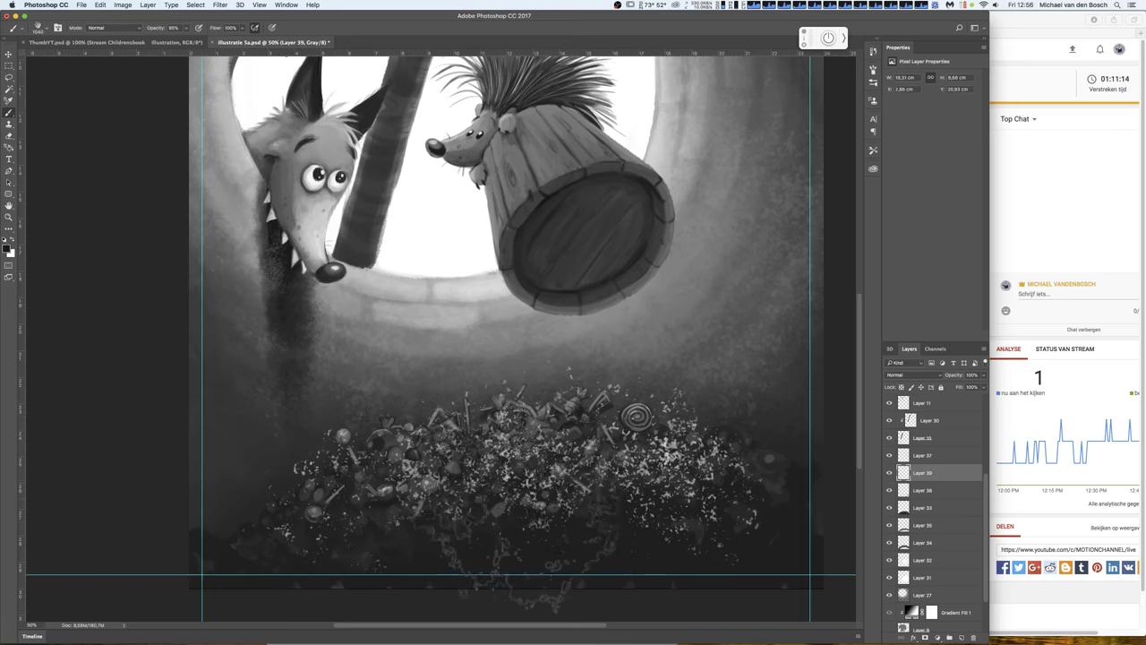
pyautogui.moveTo(439, 537); pyautogui.dragTo(716, 564)
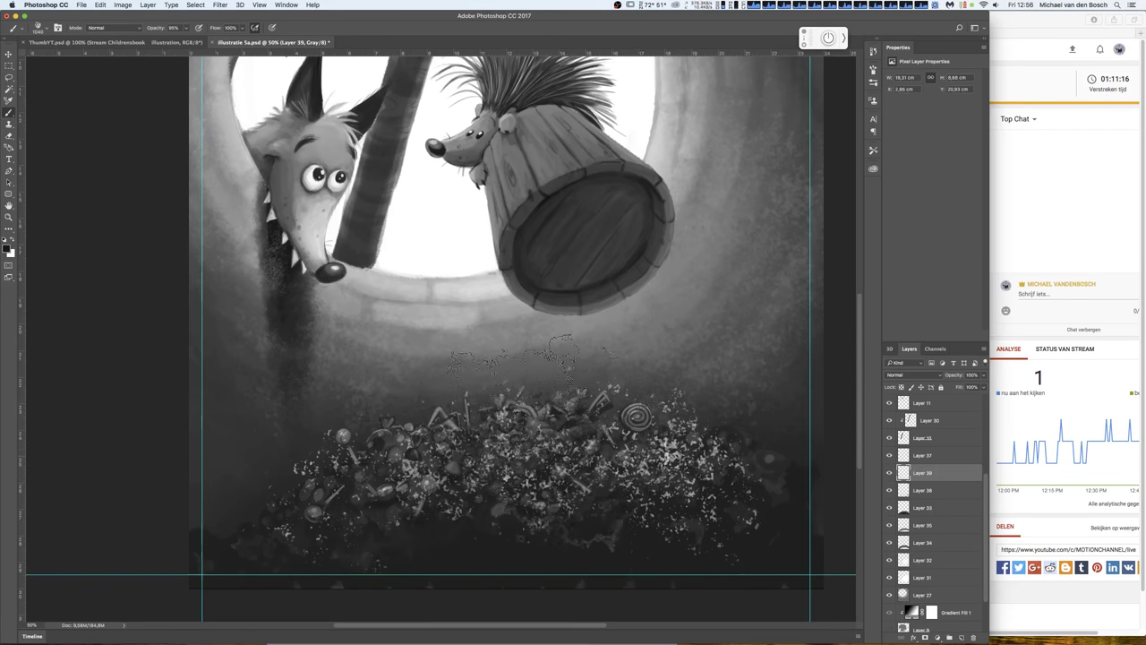
pyautogui.moveTo(587, 564); pyautogui.dragTo(716, 519)
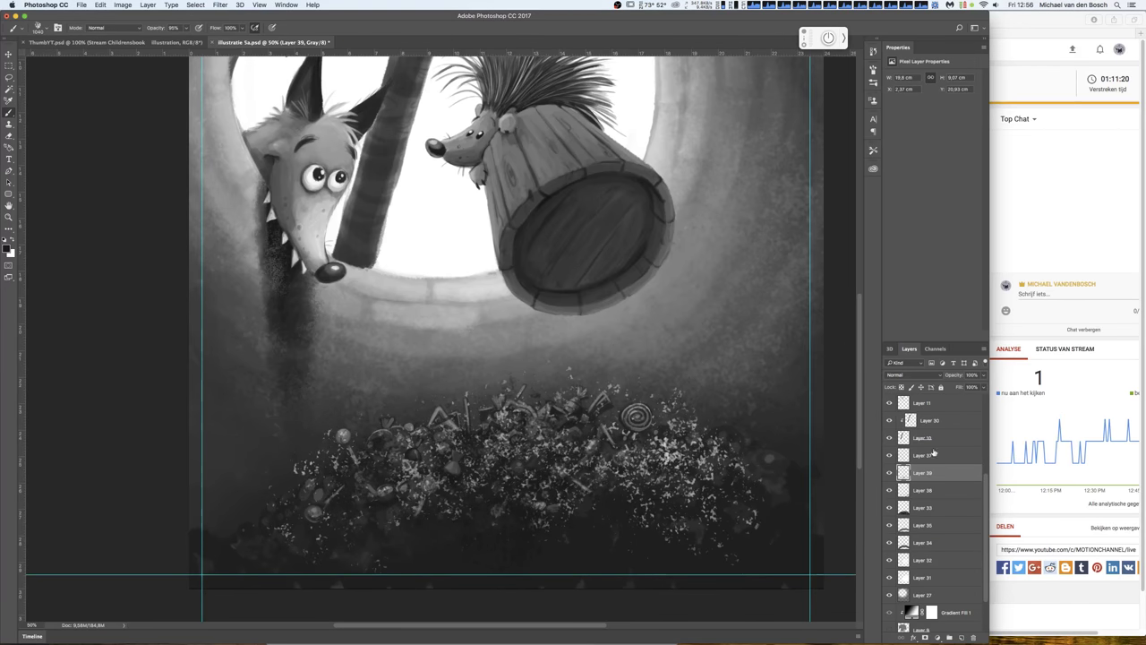
pyautogui.moveTo(940, 473); pyautogui.dragTo(957, 503)
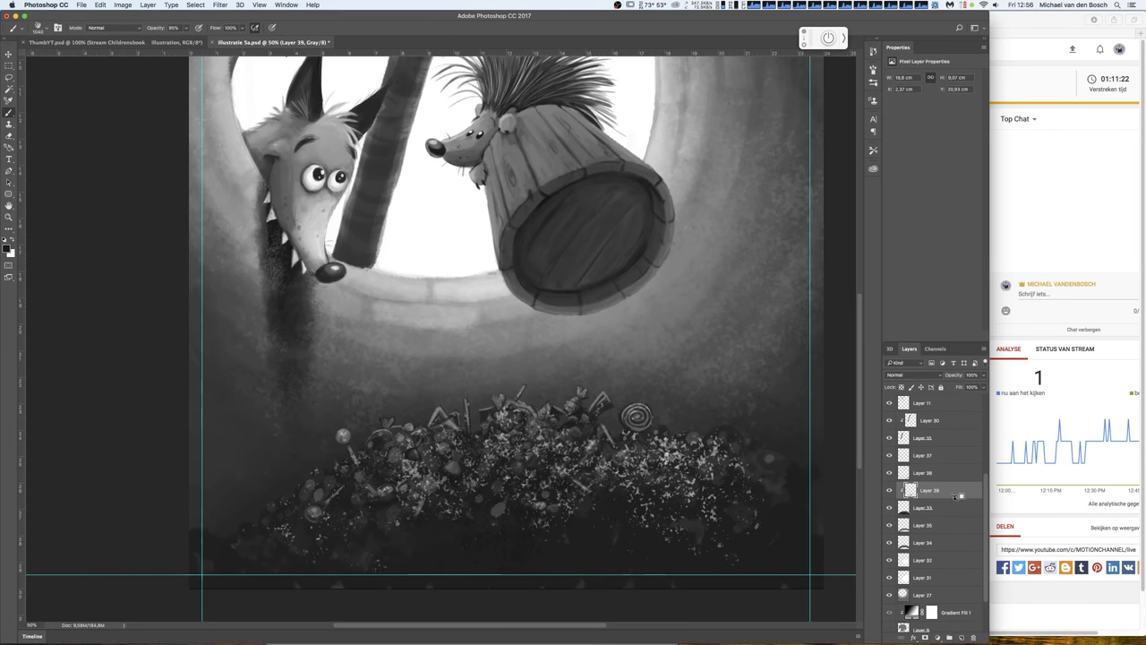
# - Try Overlay on the texture layer, then set it back to Normal at 20% opacity
pyautogui.click(937, 375)
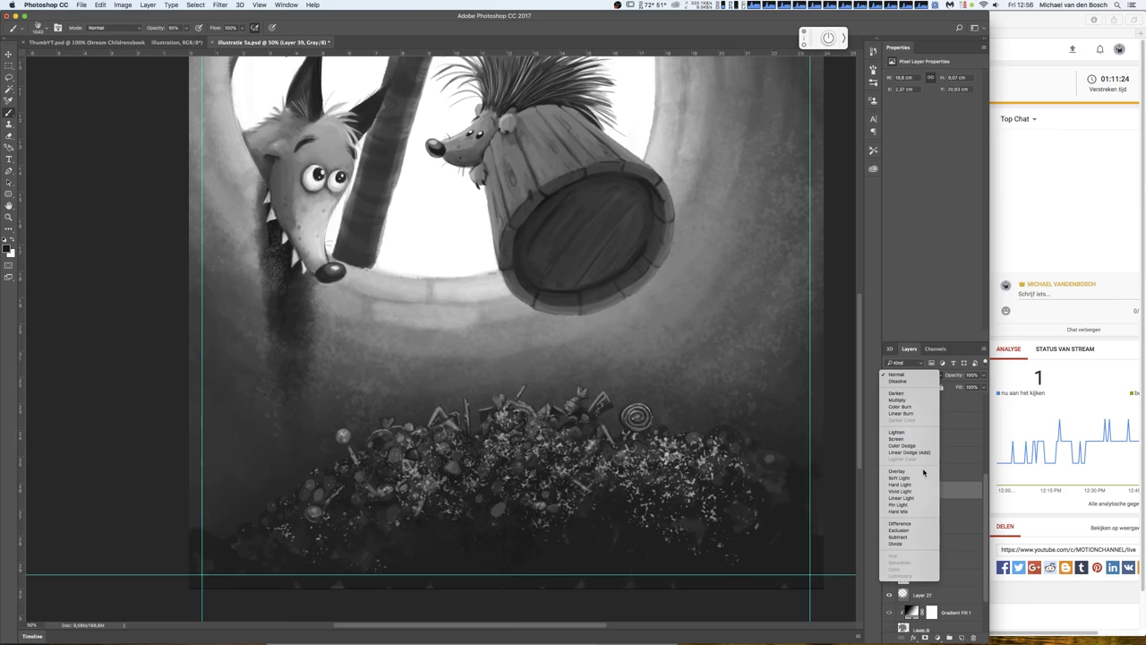
pyautogui.click(924, 471)
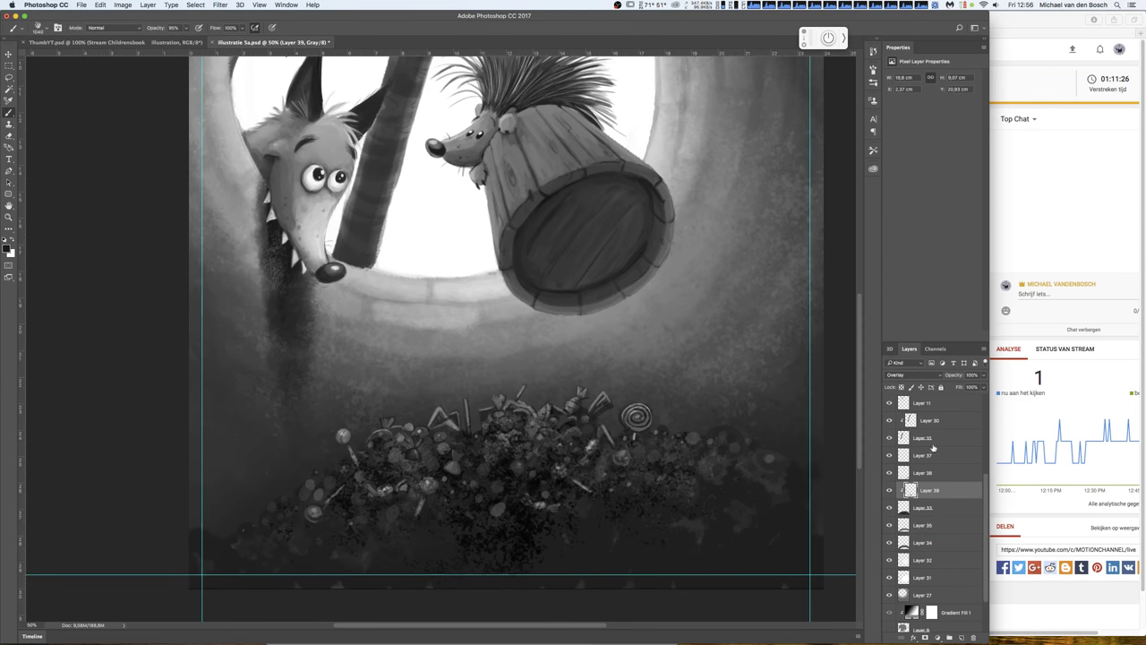
pyautogui.moveTo(984, 377); pyautogui.dragTo(963, 388)
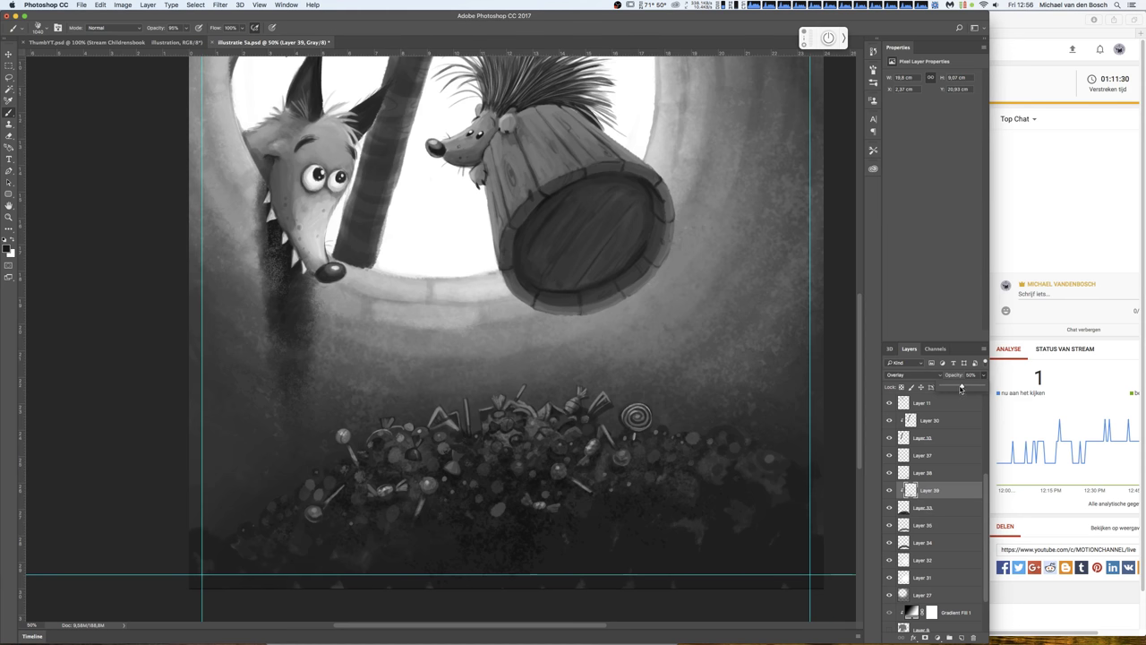
pyautogui.moveTo(957, 390); pyautogui.dragTo(985, 387)
pyautogui.click(922, 375)
pyautogui.click(897, 279)
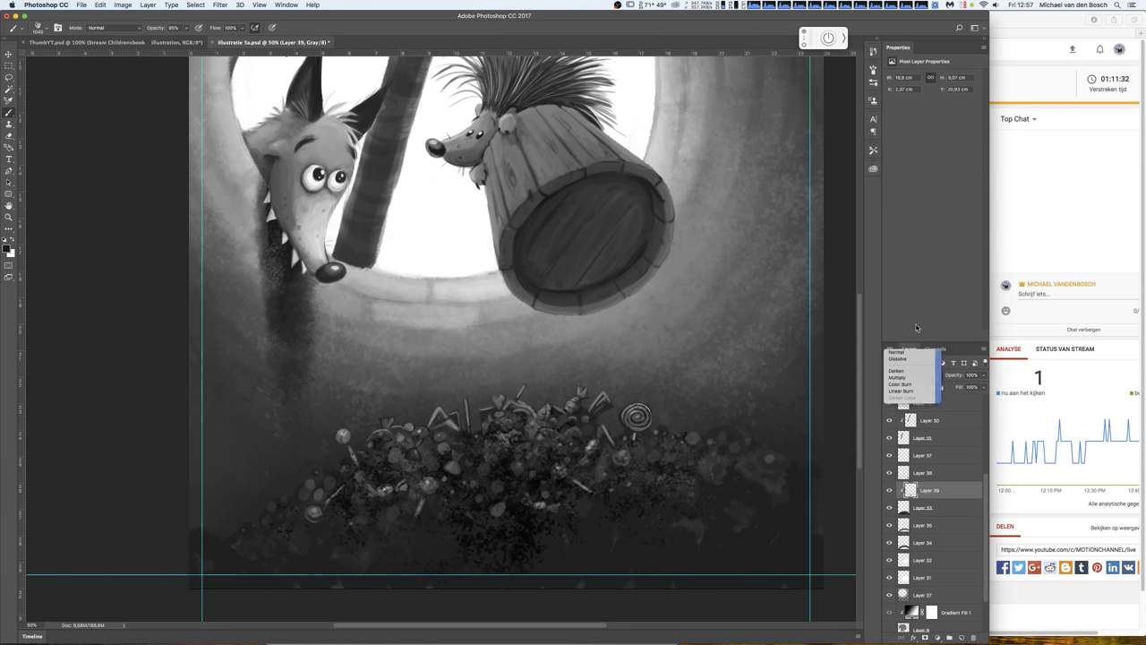
pyautogui.moveTo(983, 380); pyautogui.dragTo(951, 387)
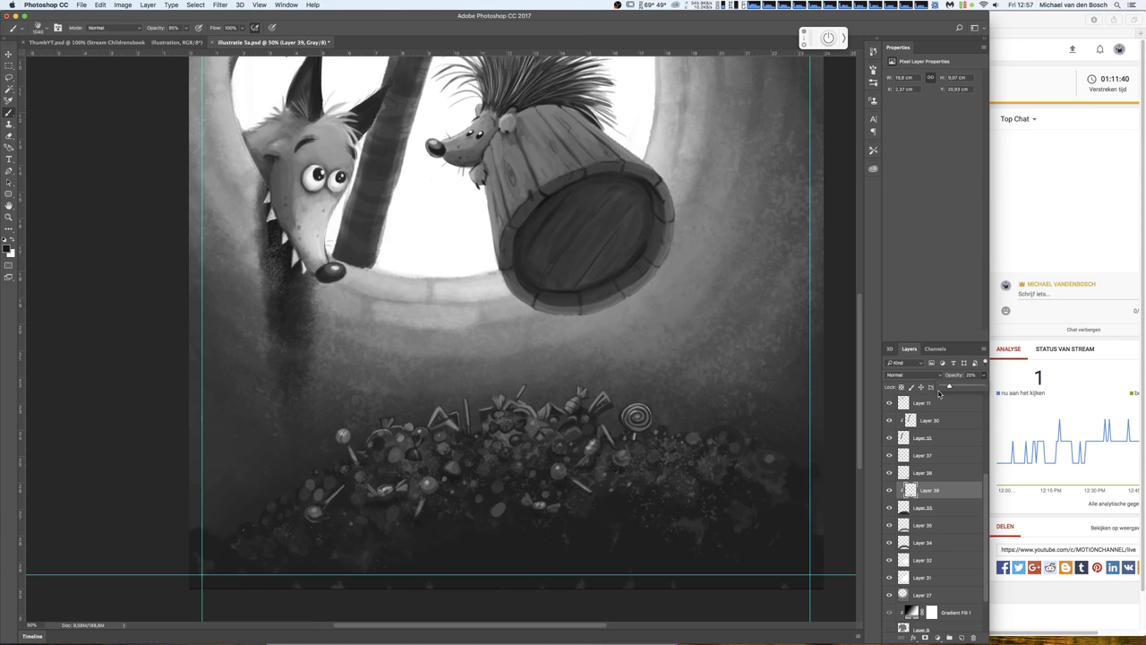
# - Raise Layer 35's opacity to about 83%
pyautogui.click(926, 525)
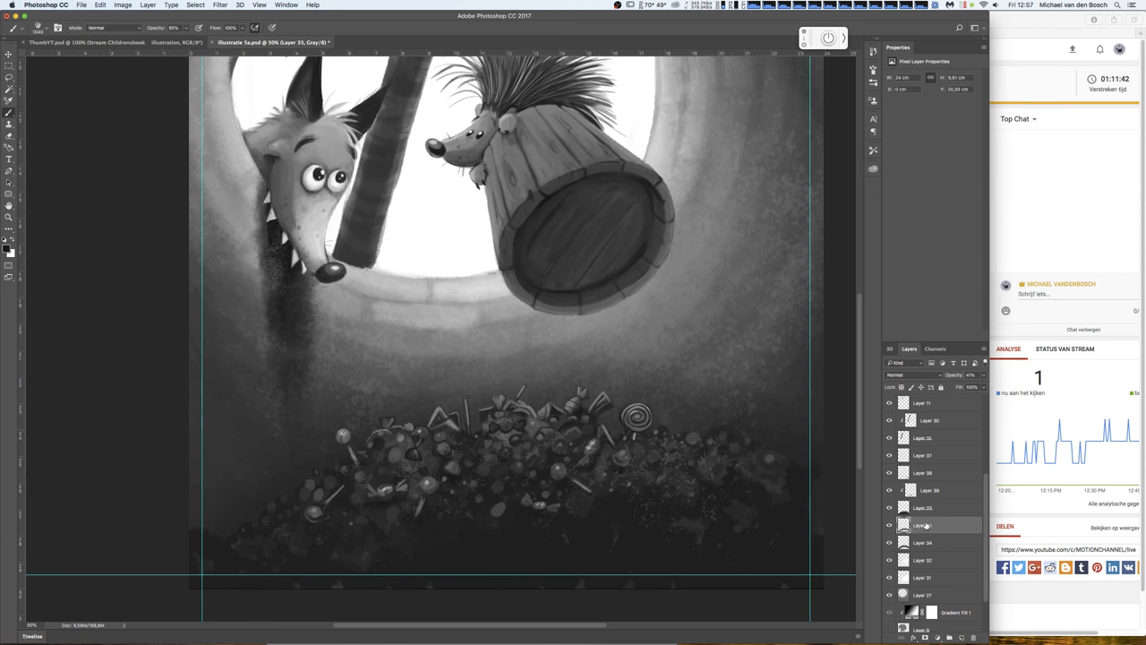
pyautogui.click(984, 376)
pyautogui.moveTo(976, 387); pyautogui.dragTo(972, 390)
# - On new Layer 40, paint light candy sticks, highlights and a white lollipop head, dimmed to 37%
pyautogui.click(937, 508)
pyautogui.click(961, 633)
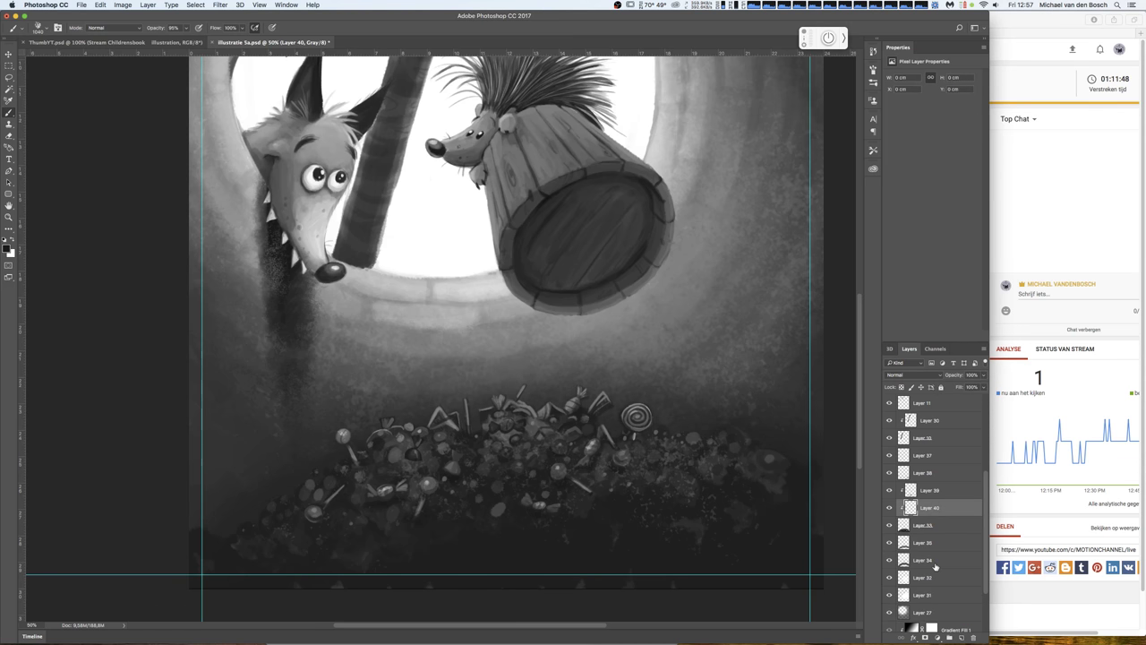
pyautogui.rightClick(795, 406)
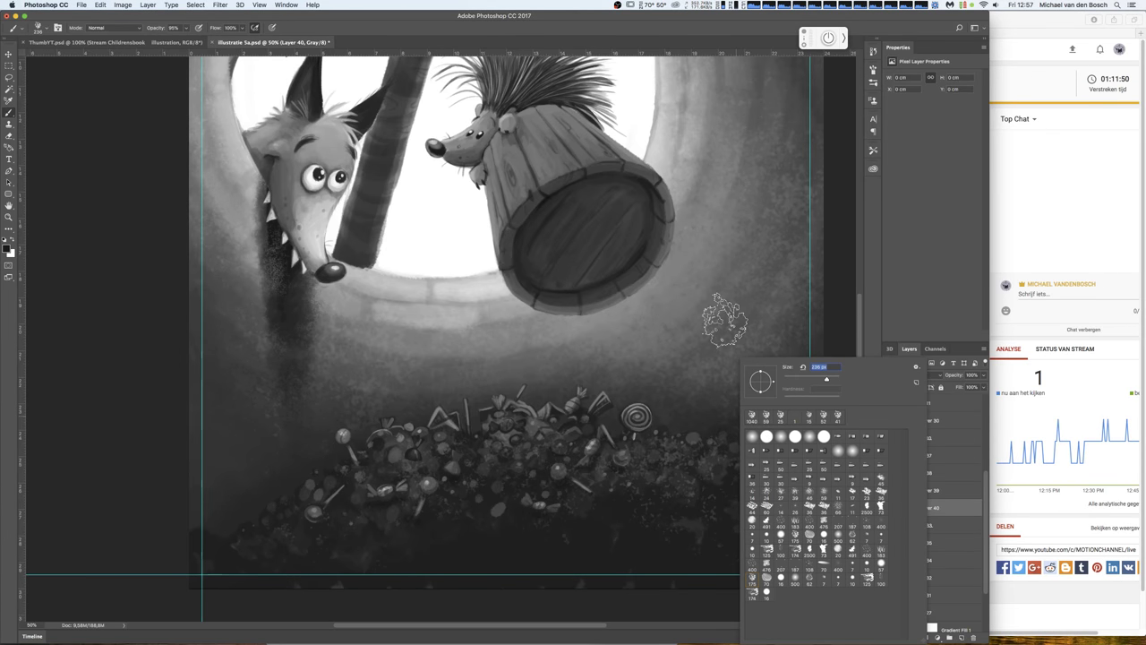
pyautogui.press('Escape')
pyautogui.moveTo(510, 408); pyautogui.dragTo(528, 394)
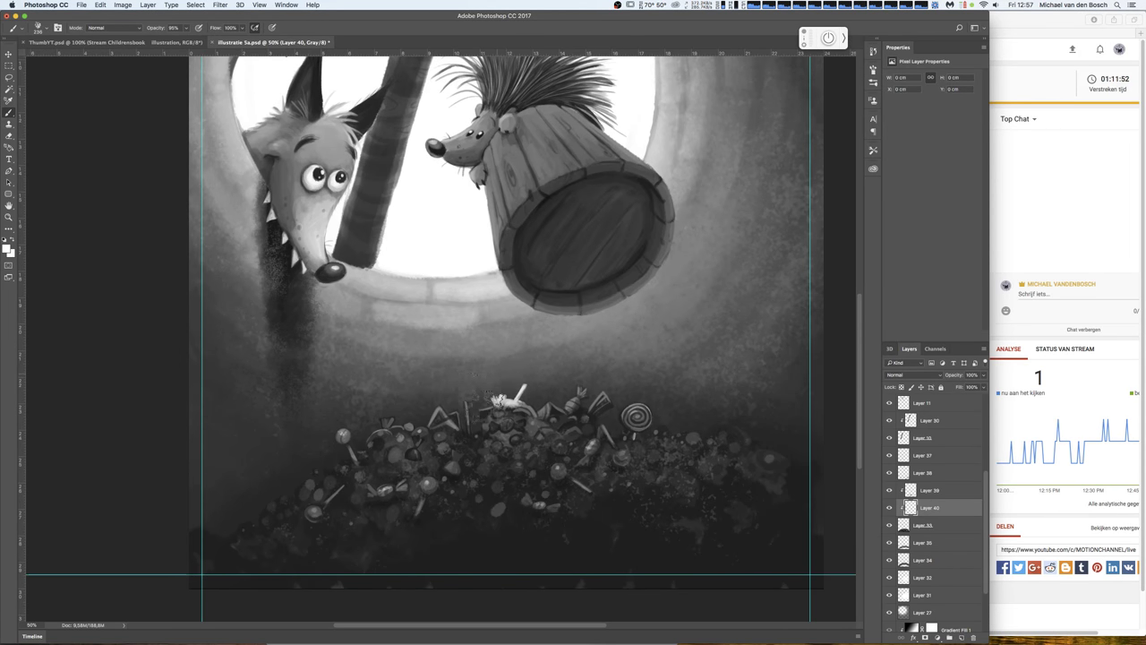
pyautogui.moveTo(466, 430)
pyautogui.mouseDown()
pyautogui.moveTo(469, 394)
pyautogui.moveTo(484, 394)
pyautogui.moveTo(367, 408)
pyautogui.moveTo(336, 465)
pyautogui.moveTo(193, 530)
pyautogui.moveTo(255, 515)
pyautogui.mouseUp()
pyautogui.moveTo(338, 438); pyautogui.dragTo(346, 434)
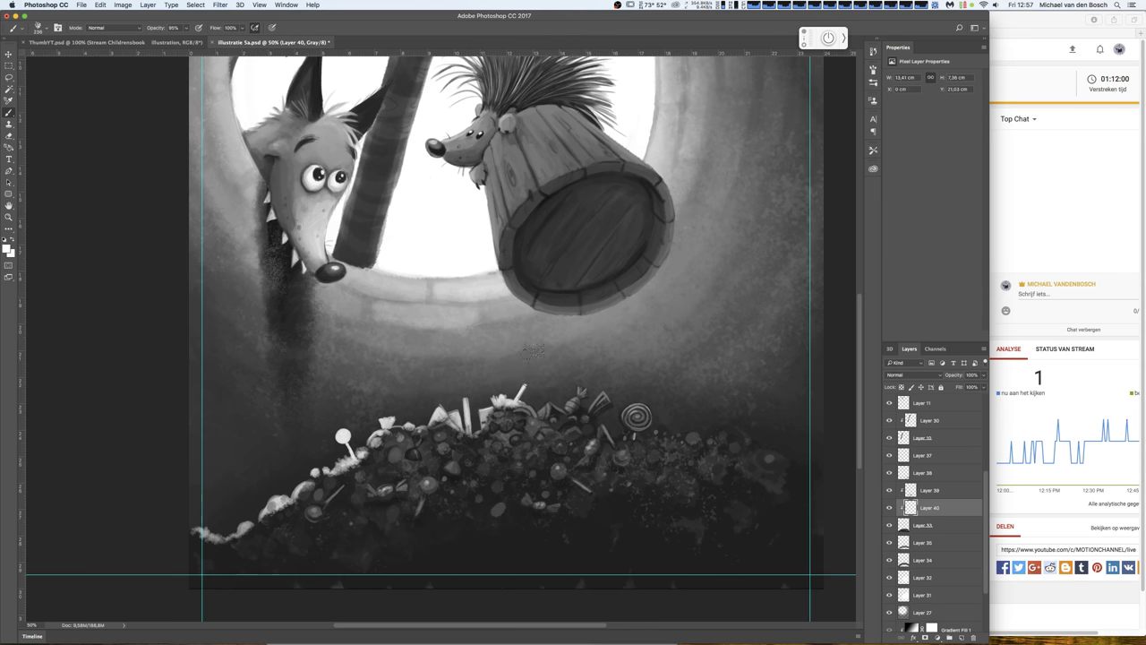
pyautogui.moveTo(974, 385); pyautogui.dragTo(946, 391)
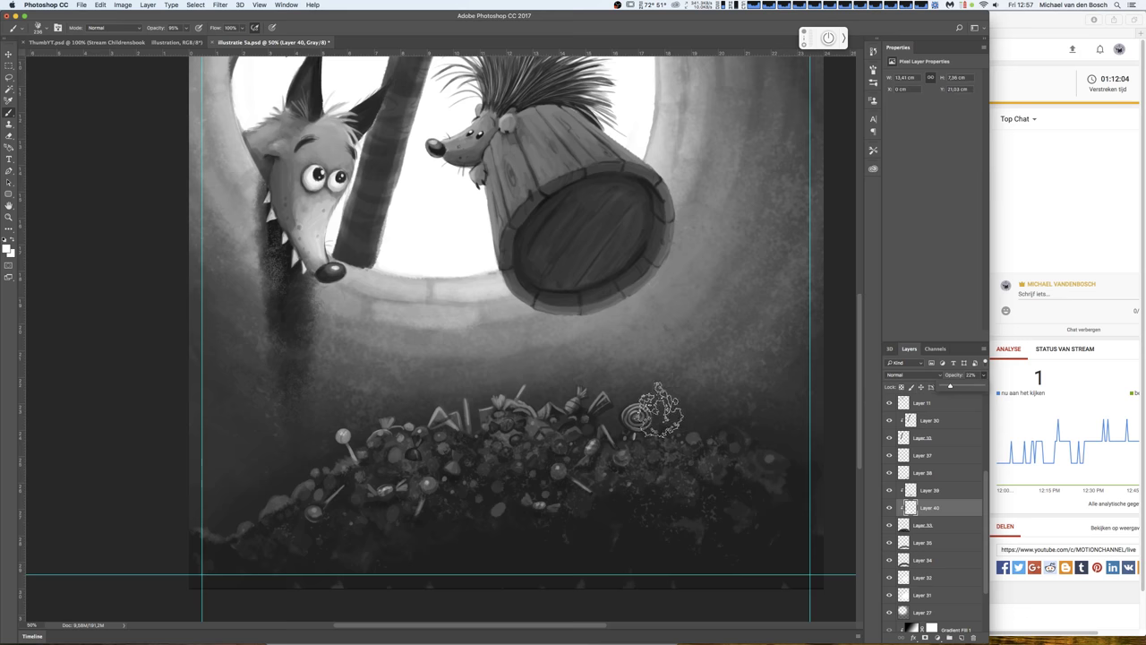
# - Sweep faint light paint over the pile with a ~508 px brush and lower Layer 40 to 10%
pyautogui.rightClick(714, 374)
pyautogui.moveTo(734, 381); pyautogui.dragTo(745, 380)
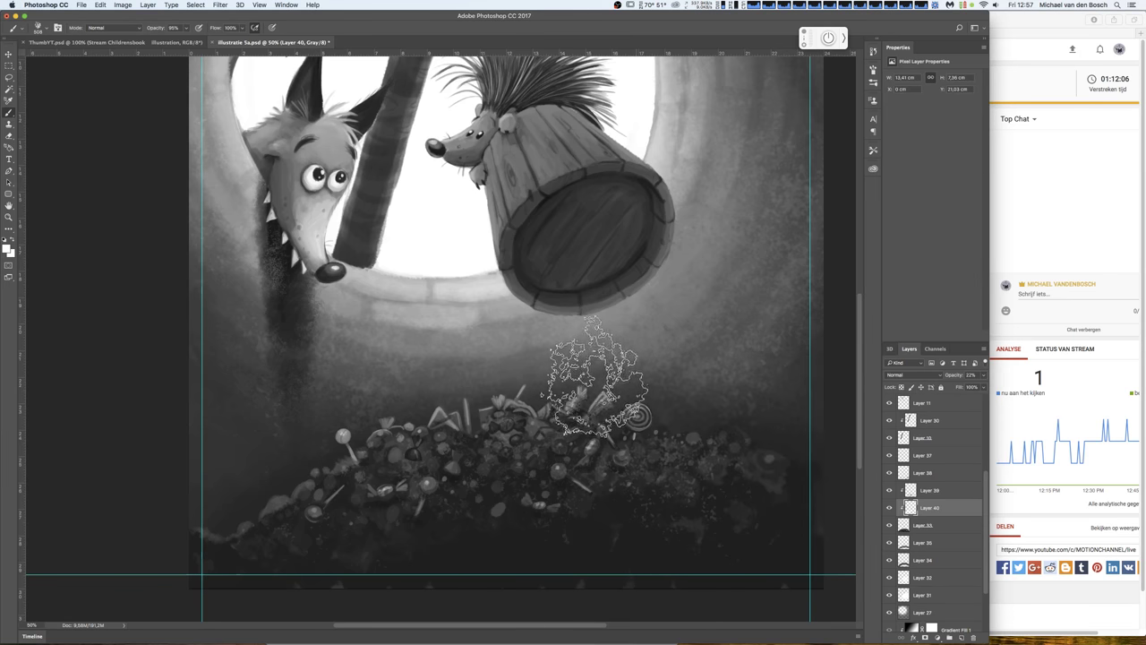
pyautogui.moveTo(515, 394)
pyautogui.mouseDown()
pyautogui.moveTo(470, 385)
pyautogui.moveTo(416, 403)
pyautogui.moveTo(318, 479)
pyautogui.moveTo(302, 473)
pyautogui.moveTo(371, 414)
pyautogui.moveTo(483, 444)
pyautogui.moveTo(591, 412)
pyautogui.moveTo(780, 422)
pyautogui.moveTo(818, 435)
pyautogui.moveTo(747, 396)
pyautogui.moveTo(550, 473)
pyautogui.moveTo(588, 410)
pyautogui.moveTo(397, 524)
pyautogui.moveTo(488, 470)
pyautogui.moveTo(773, 442)
pyautogui.moveTo(649, 486)
pyautogui.moveTo(779, 436)
pyautogui.mouseUp()
pyautogui.click(984, 374)
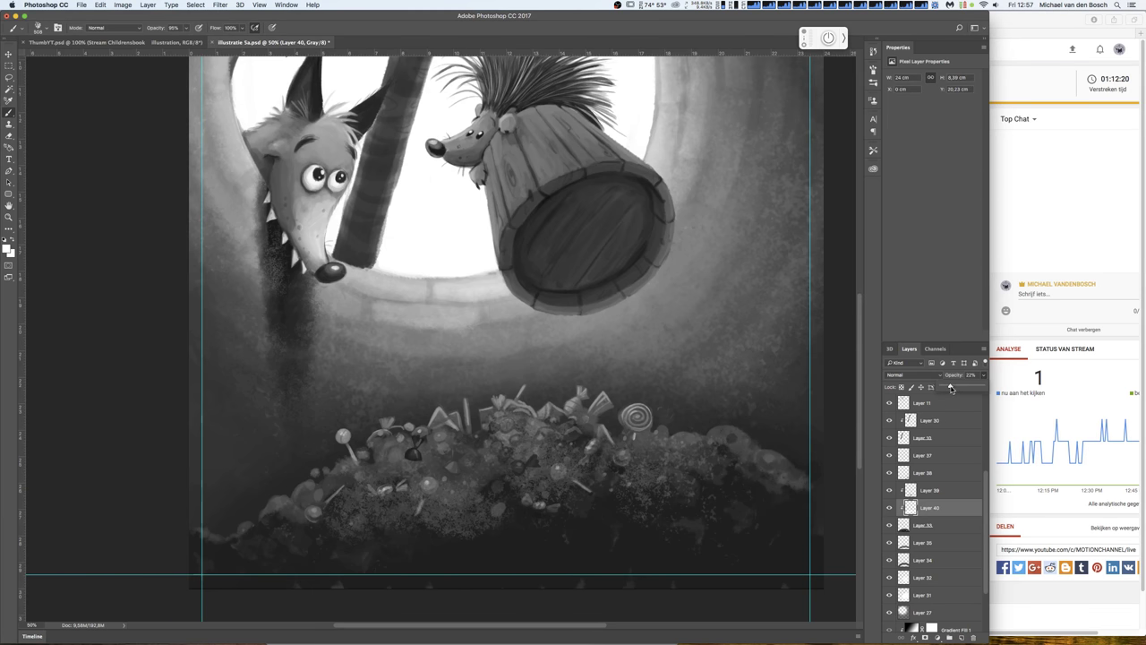
pyautogui.moveTo(954, 387); pyautogui.dragTo(944, 387)
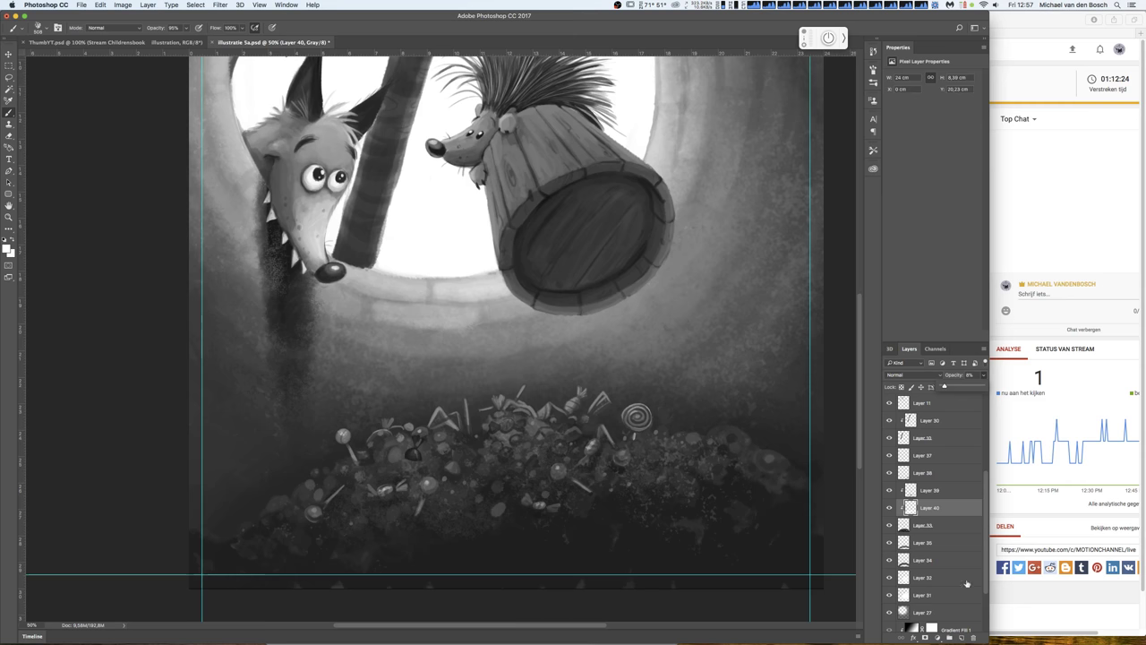
# - On new Layer 41, paint bright strokes over the pile, undo the last, and lower its opacity
pyautogui.click(963, 638)
pyautogui.moveTo(613, 425)
pyautogui.mouseDown()
pyautogui.moveTo(640, 399)
pyautogui.moveTo(538, 394)
pyautogui.moveTo(403, 420)
pyautogui.mouseUp()
pyautogui.moveTo(269, 483); pyautogui.dragTo(170, 555)
pyautogui.hotkey('ctrl', 'z')
pyautogui.click(984, 374)
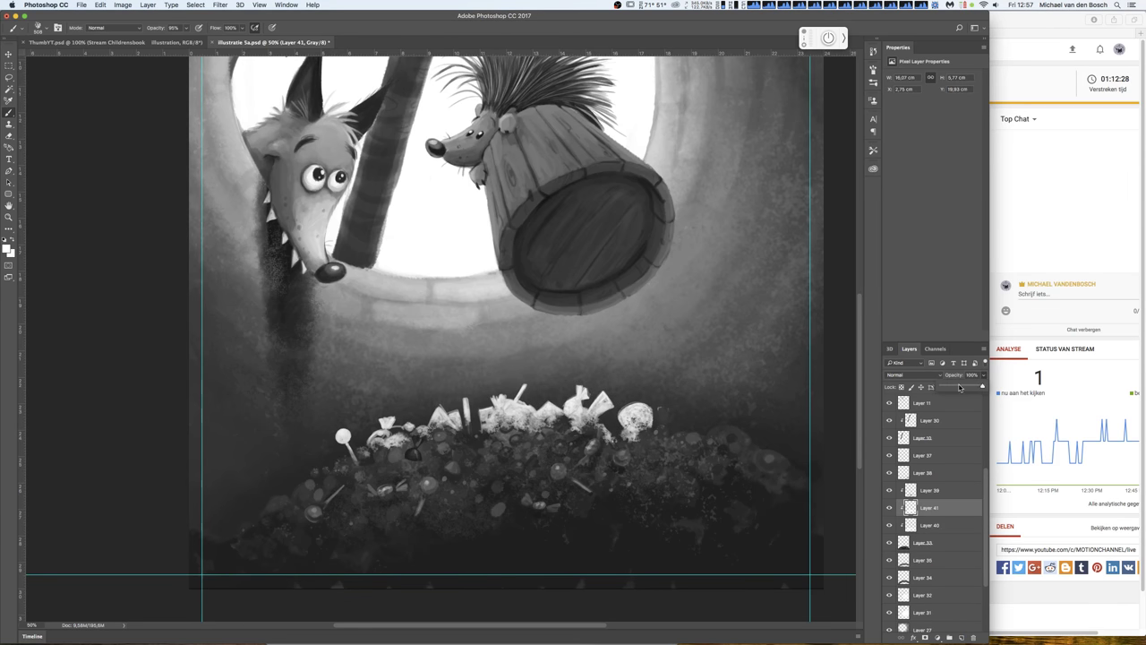
pyautogui.moveTo(976, 388); pyautogui.dragTo(941, 388)
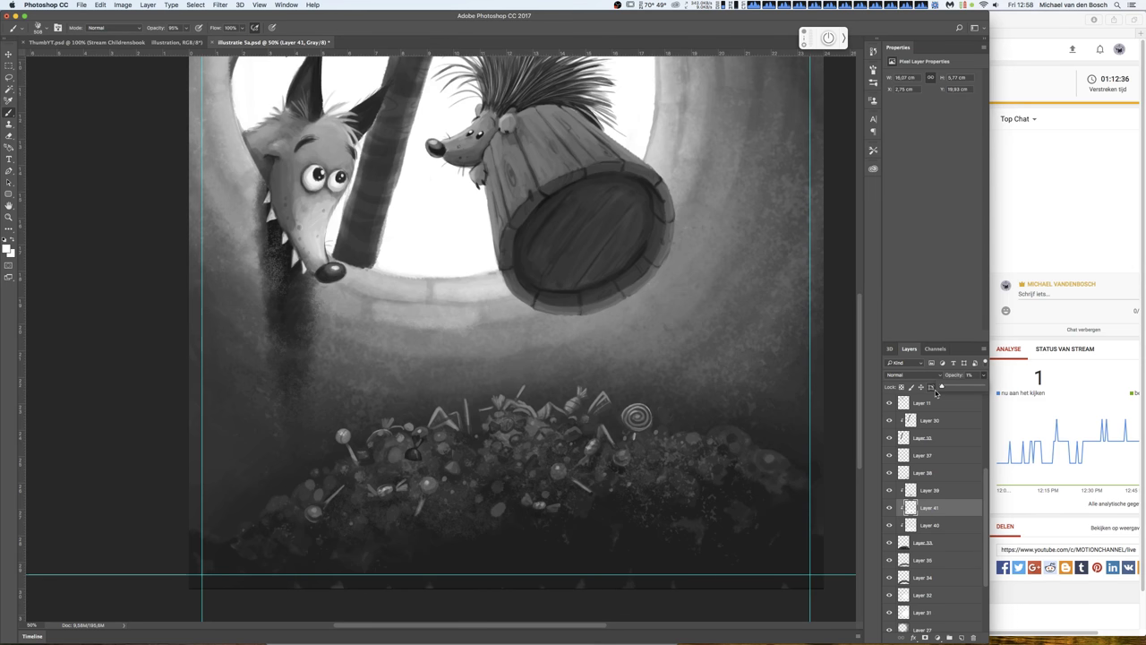
pyautogui.hotkey('ctrl', '-')
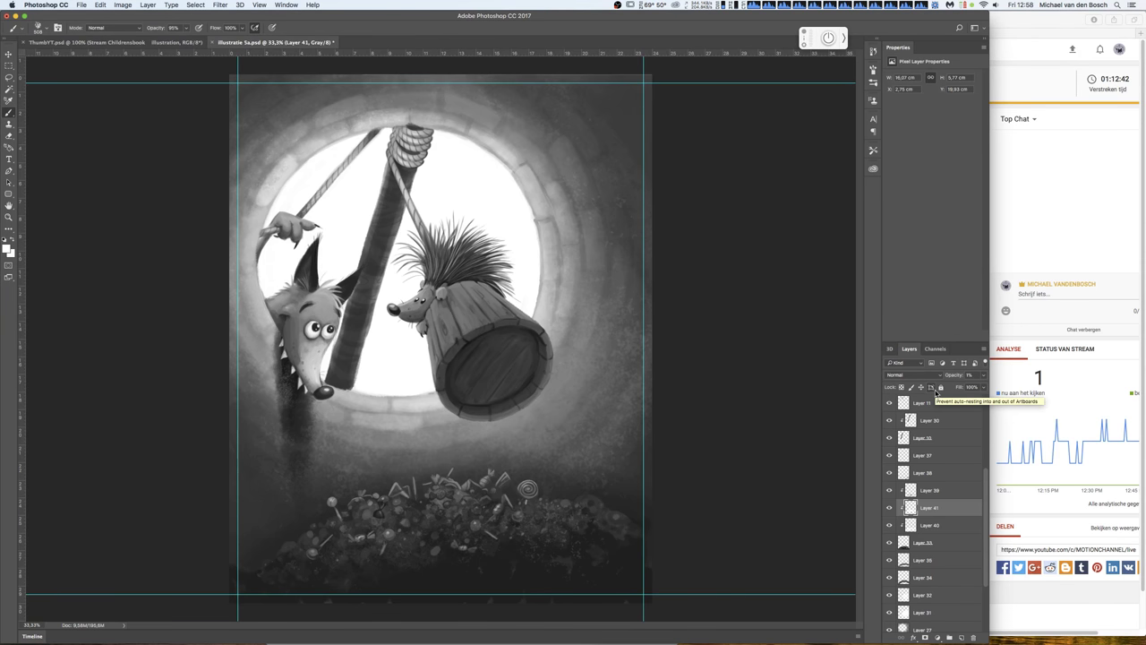
pyautogui.click(922, 540)
pyautogui.rightClick(617, 492)
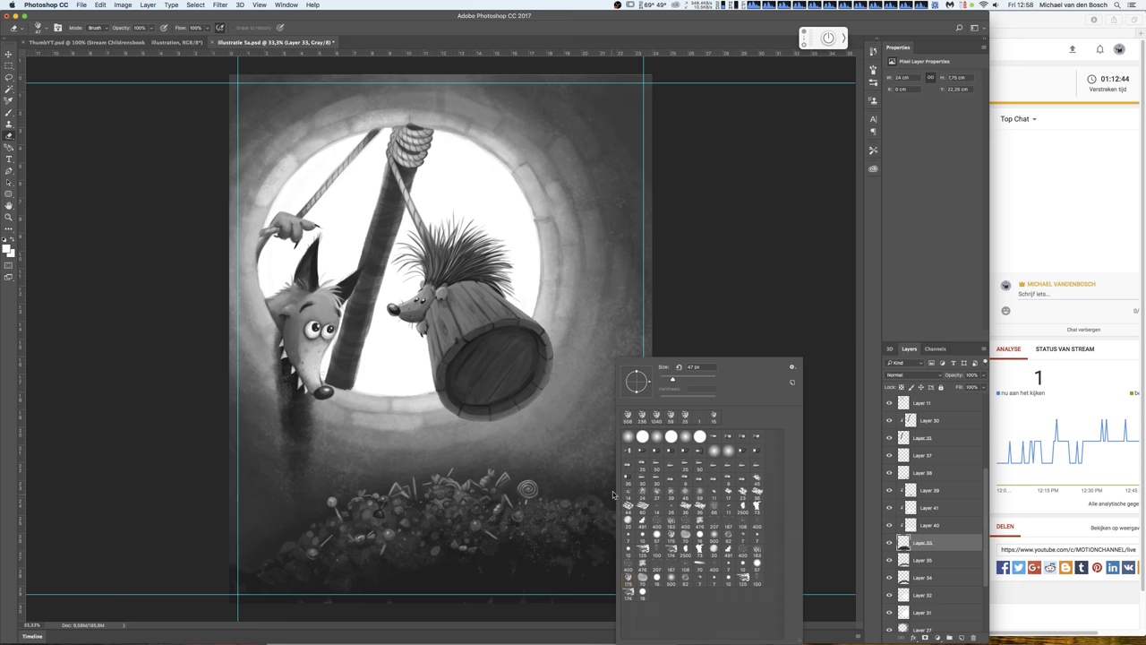
pyautogui.press('Escape')
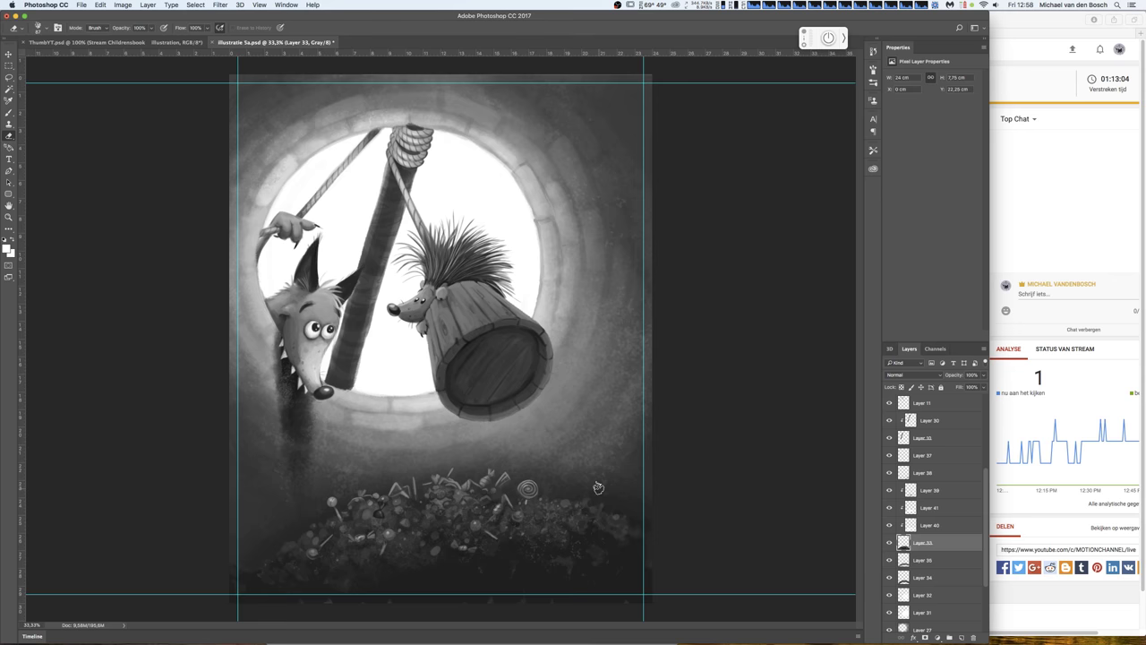
pyautogui.moveTo(739, 18); pyautogui.dragTo(681, 376)
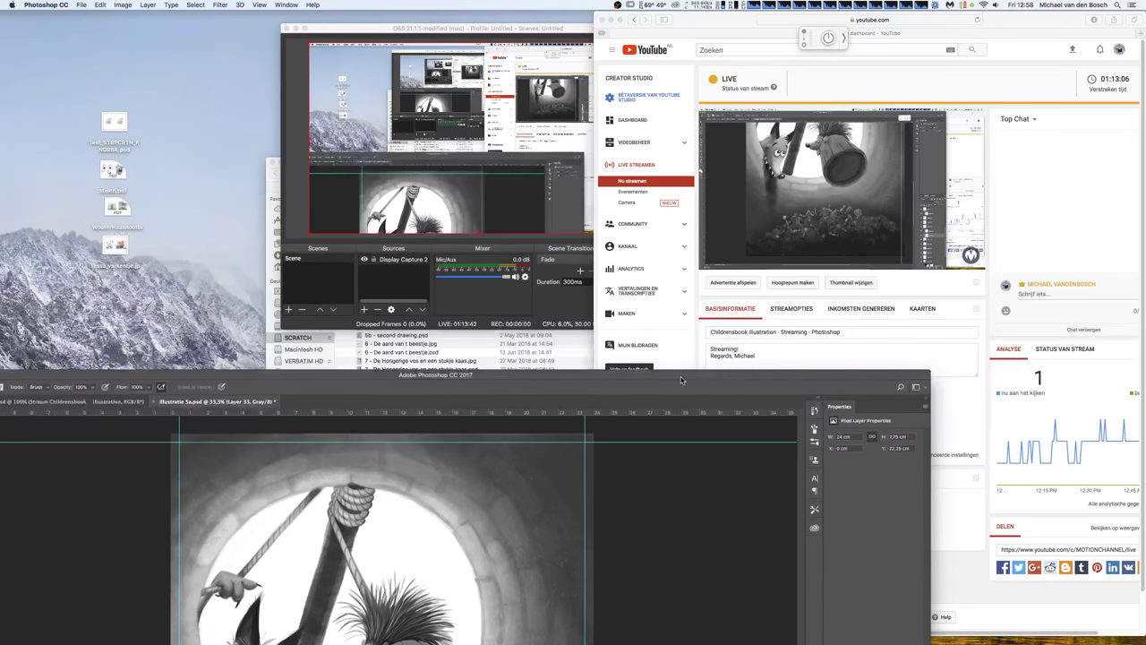
pyautogui.doubleClick(680, 380)
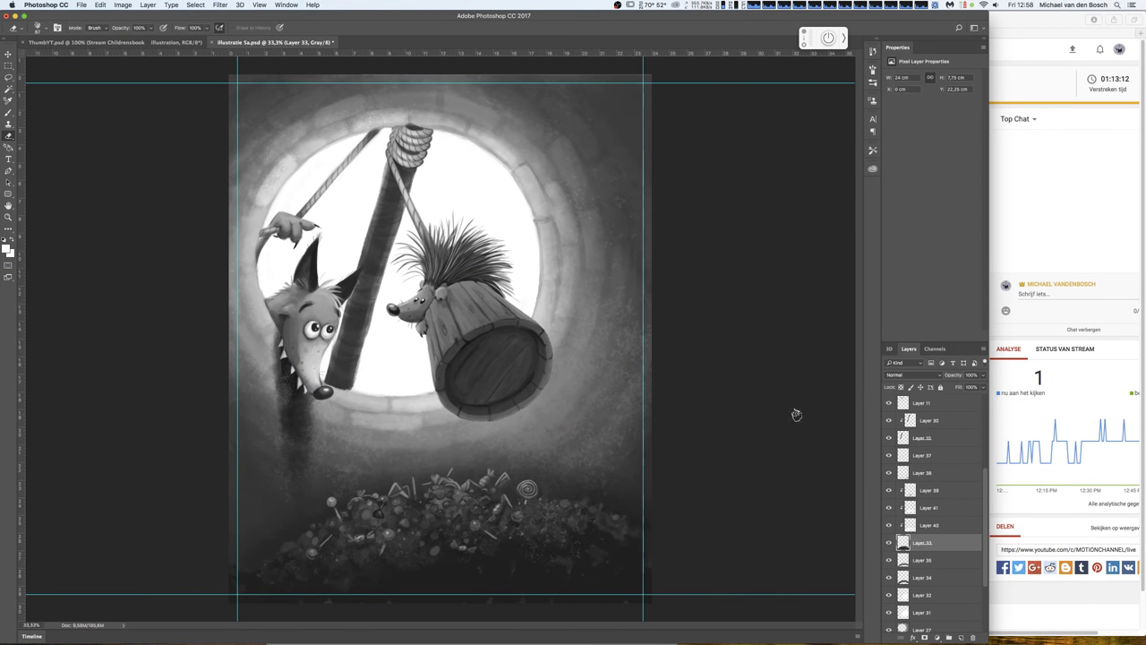
pyautogui.scroll(5, 983, 402)
pyautogui.click(964, 407)
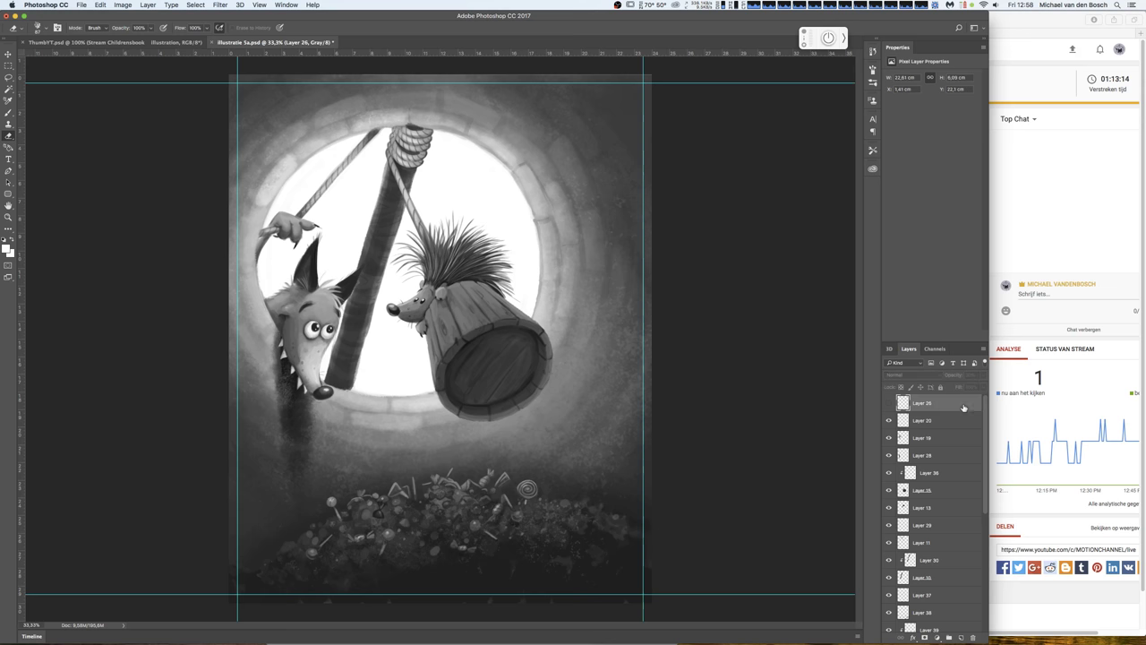
# - Add a Brightness/Contrast adjustment layer with Brightness 11 and Contrast 0
pyautogui.click(936, 638)
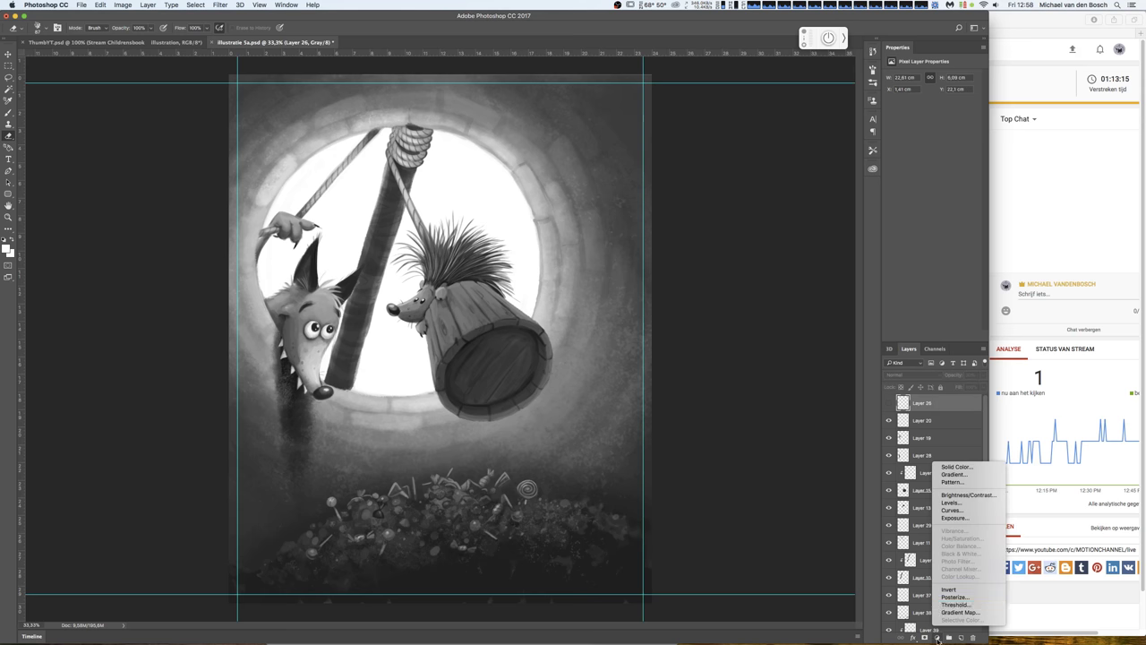
pyautogui.click(967, 494)
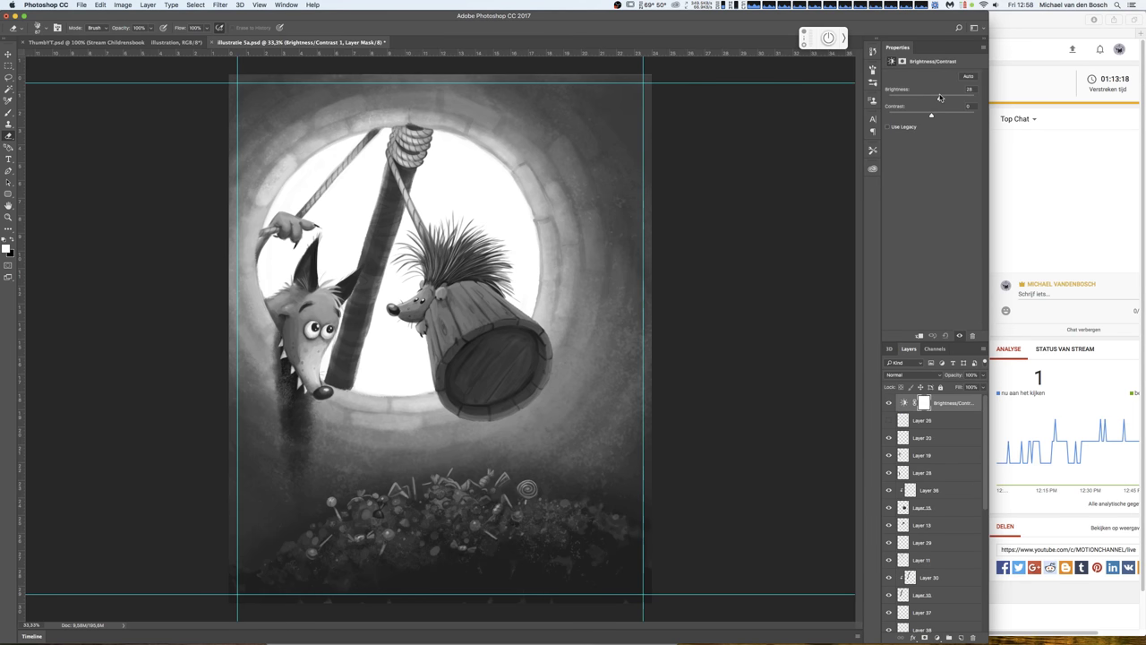
pyautogui.click(939, 98)
pyautogui.moveTo(937, 100); pyautogui.dragTo(933, 99)
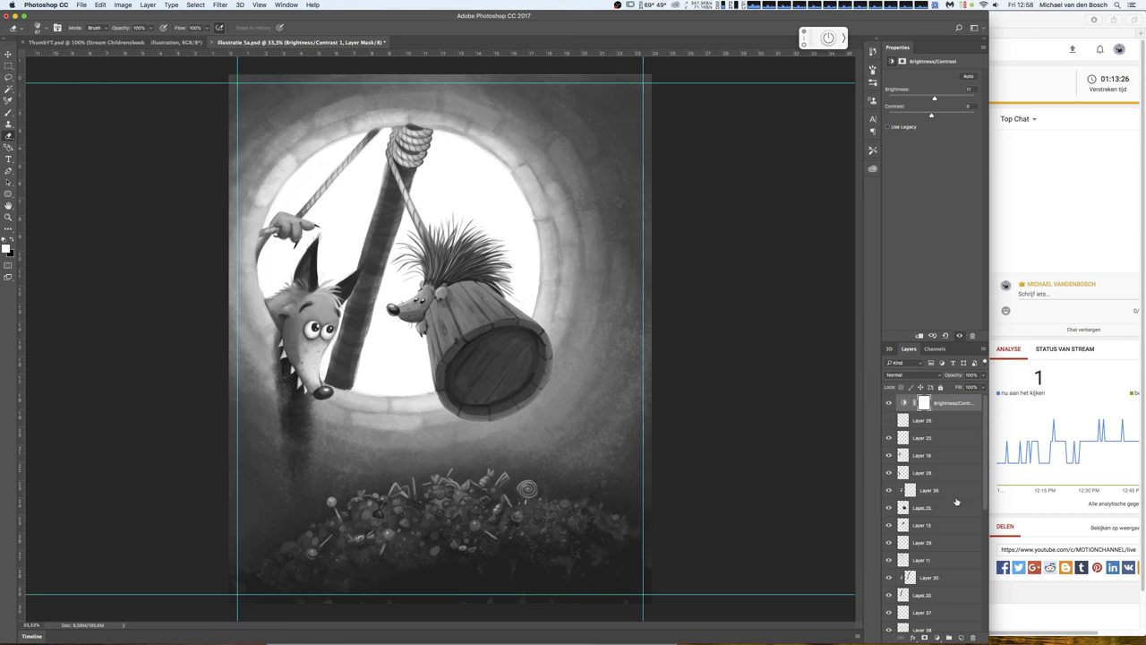
pyautogui.moveTo(985, 508)
pyautogui.mouseDown()
pyautogui.moveTo(983, 554)
pyautogui.moveTo(895, 566)
pyautogui.mouseUp()
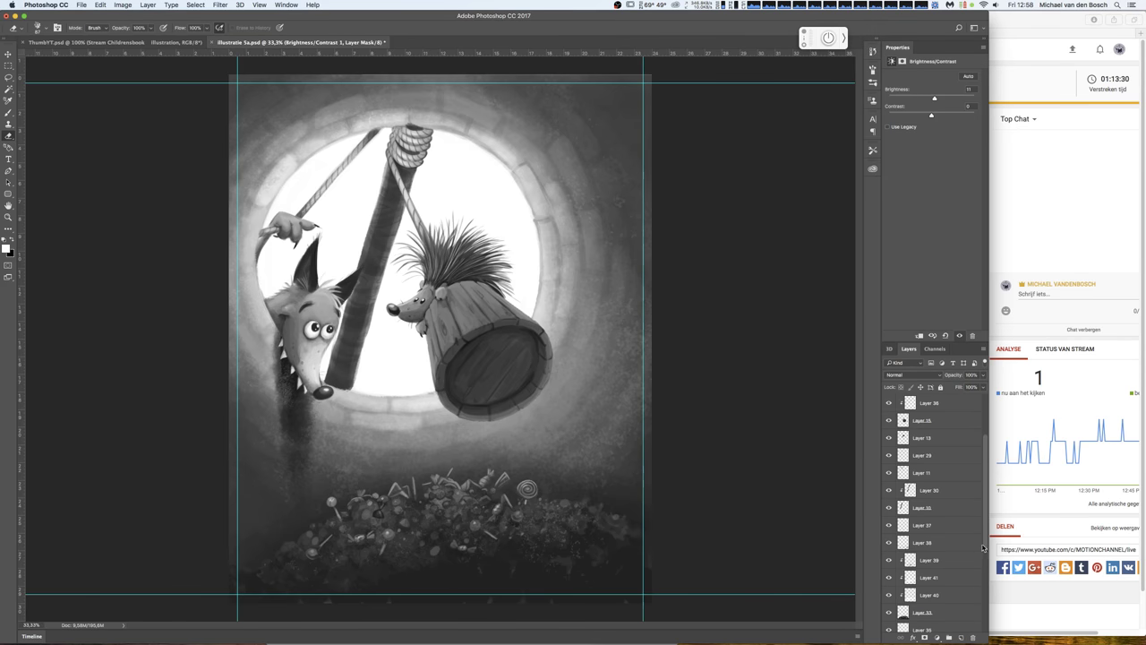
pyautogui.moveTo(985, 547); pyautogui.dragTo(981, 591)
pyautogui.click(969, 597)
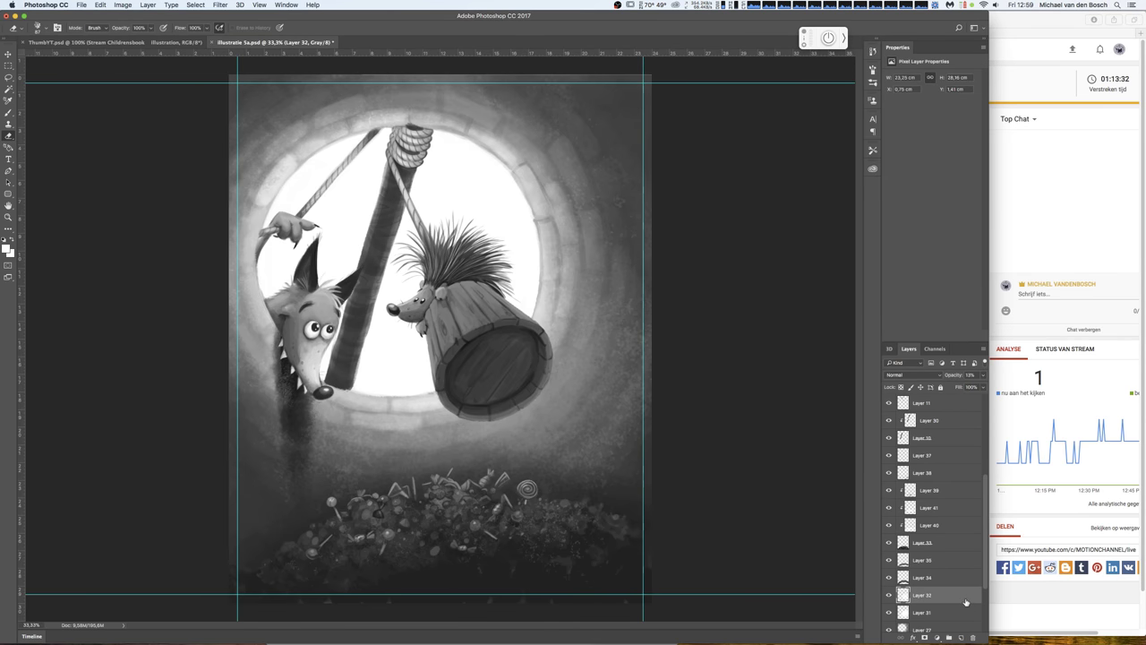
# - Toggle Layers 32 and 39 to check them, and raise Layer 39's opacity to 8%
pyautogui.click(888, 595)
pyautogui.click(888, 595)
pyautogui.moveTo(983, 571); pyautogui.dragTo(985, 605)
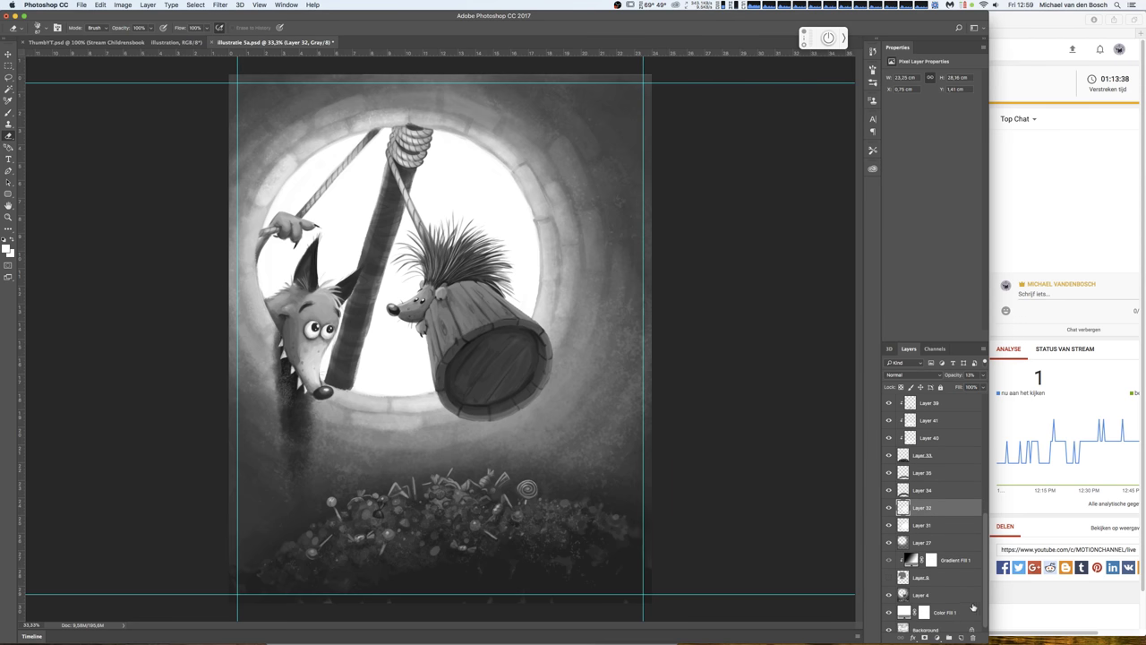
pyautogui.click(889, 404)
pyautogui.click(889, 403)
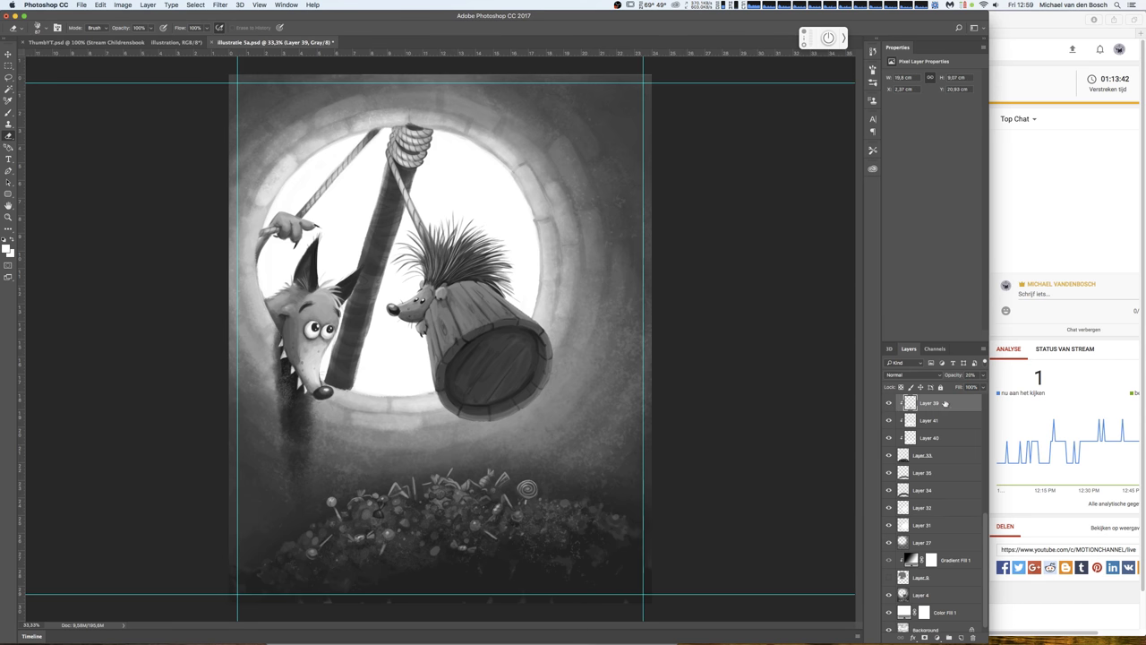
pyautogui.click(927, 405)
pyautogui.moveTo(942, 388); pyautogui.dragTo(944, 388)
# - Compare Layer 40 on and off, then raise its opacity to brighten the candy pile
pyautogui.click(935, 420)
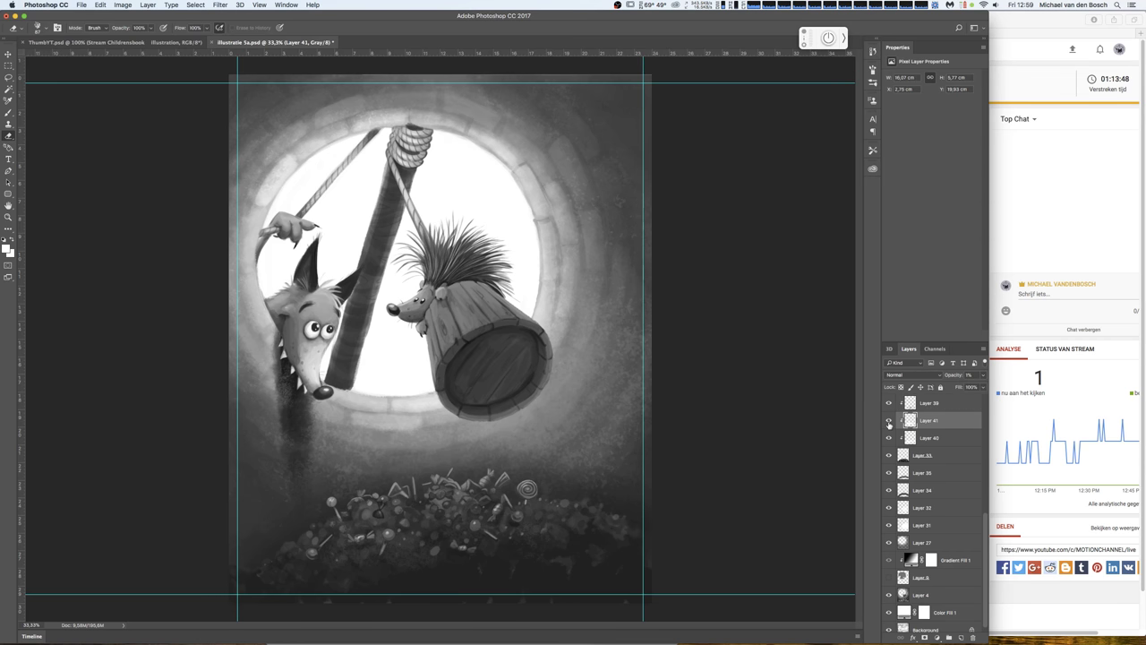
pyautogui.click(889, 438)
pyautogui.click(889, 438)
pyautogui.click(923, 438)
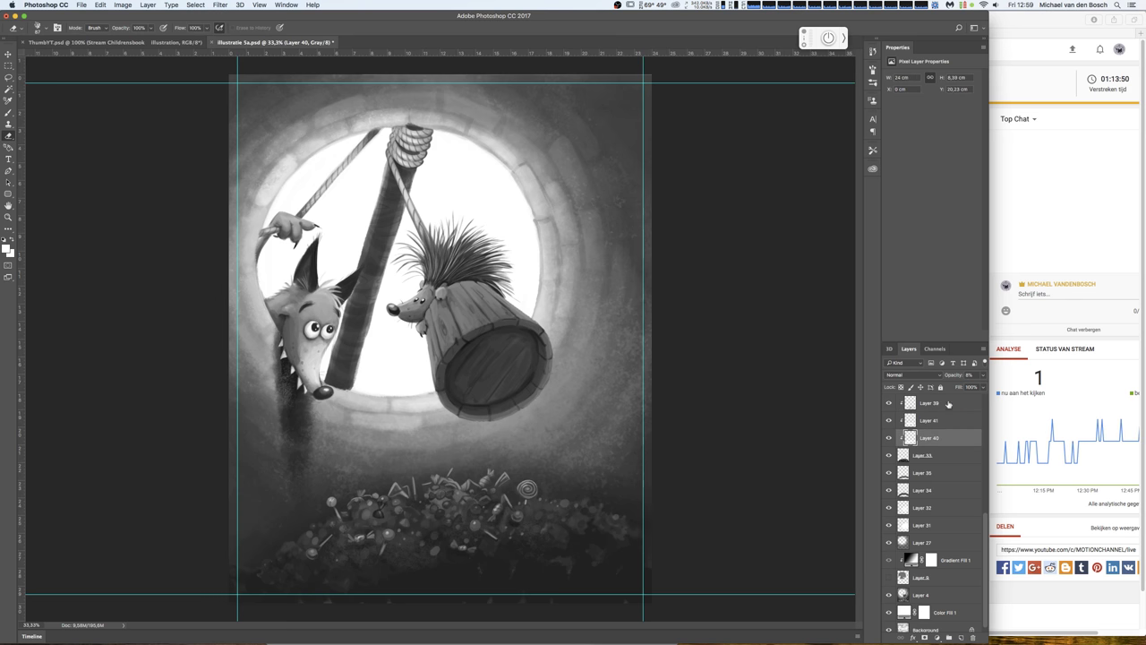
pyautogui.click(983, 376)
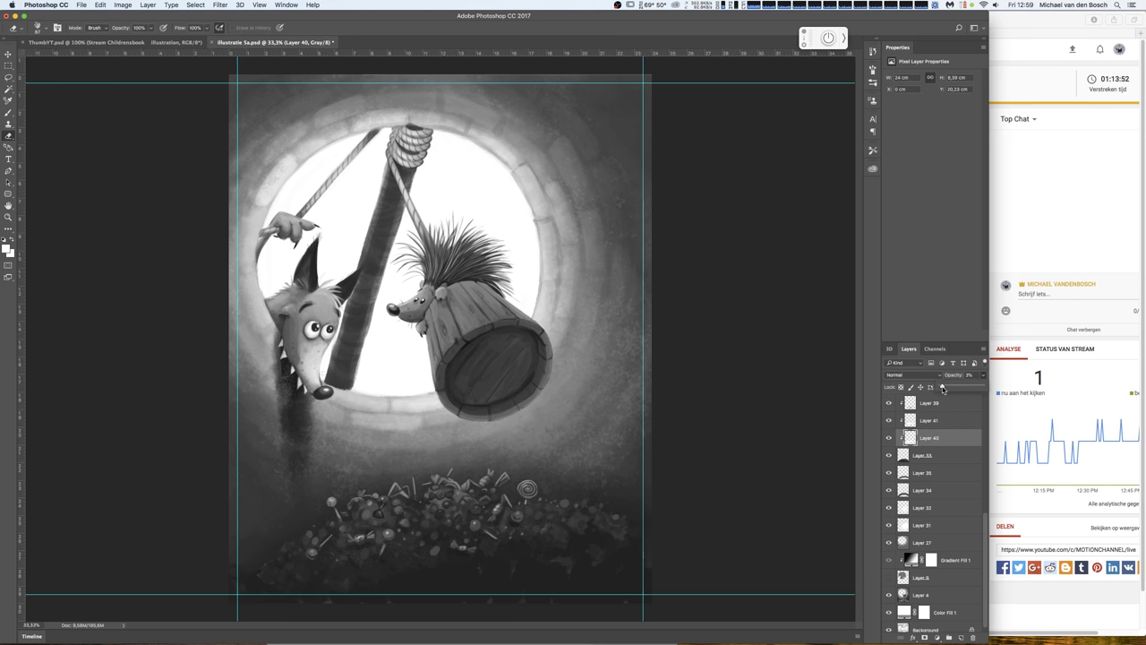
pyautogui.moveTo(942, 387); pyautogui.dragTo(948, 387)
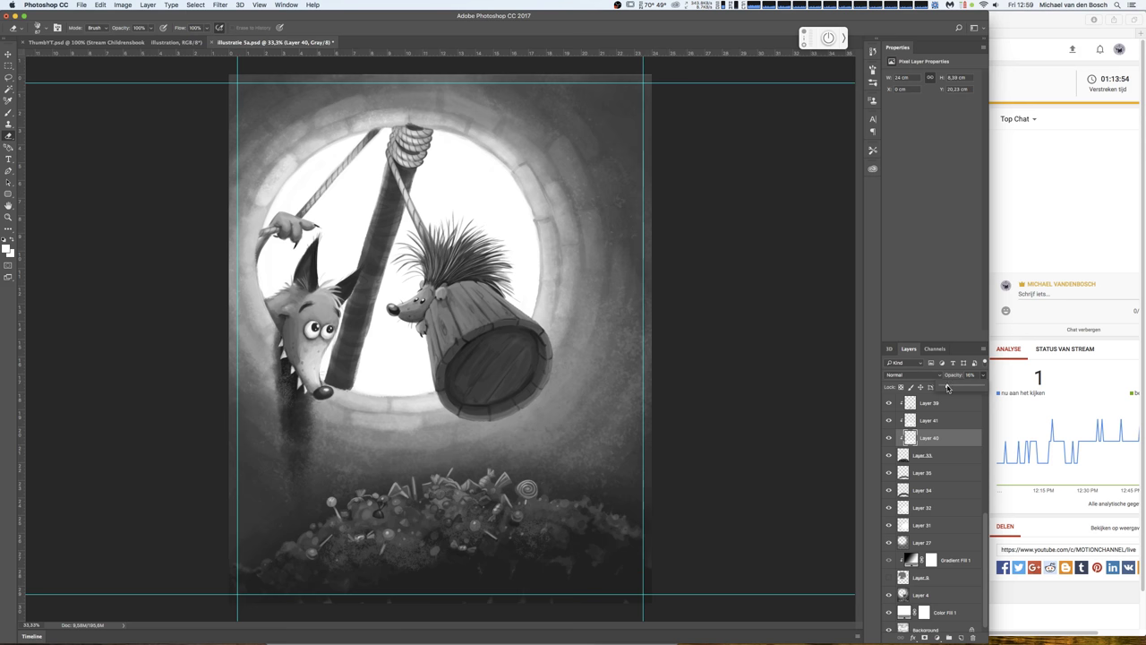
# - Try a texture stroke on Layer 33 and undo it, check Layer 38, and turn Layer 37 back on
pyautogui.click(960, 455)
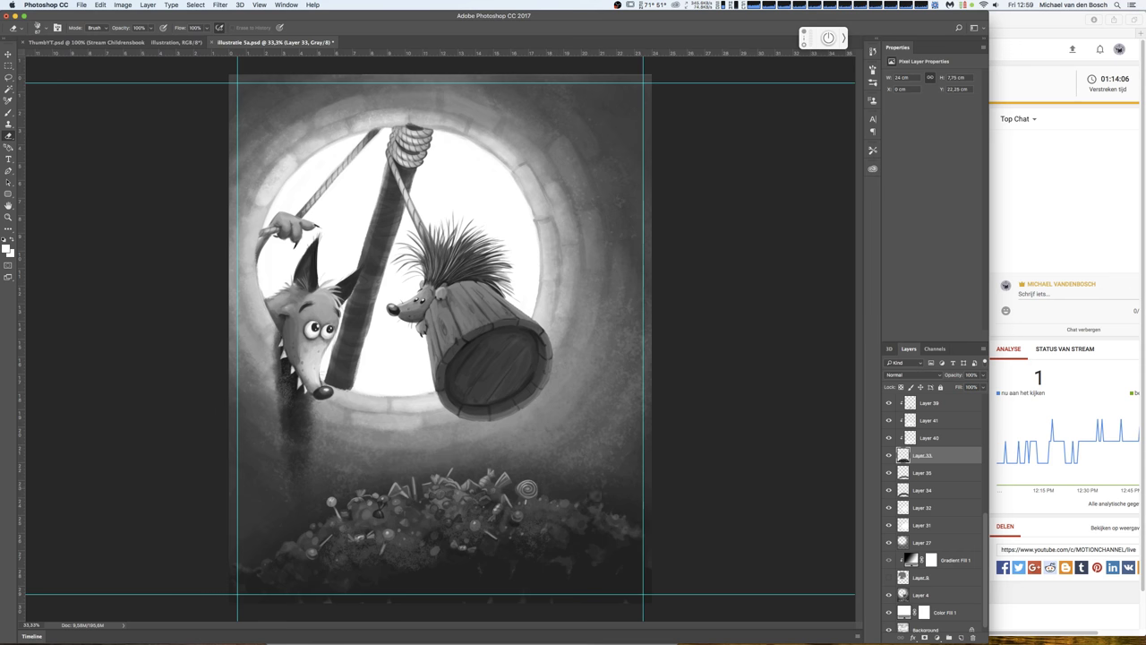
pyautogui.moveTo(606, 509); pyautogui.dragTo(639, 523)
pyautogui.hotkey('ctrl', 'z')
pyautogui.moveTo(986, 525); pyautogui.dragTo(985, 498)
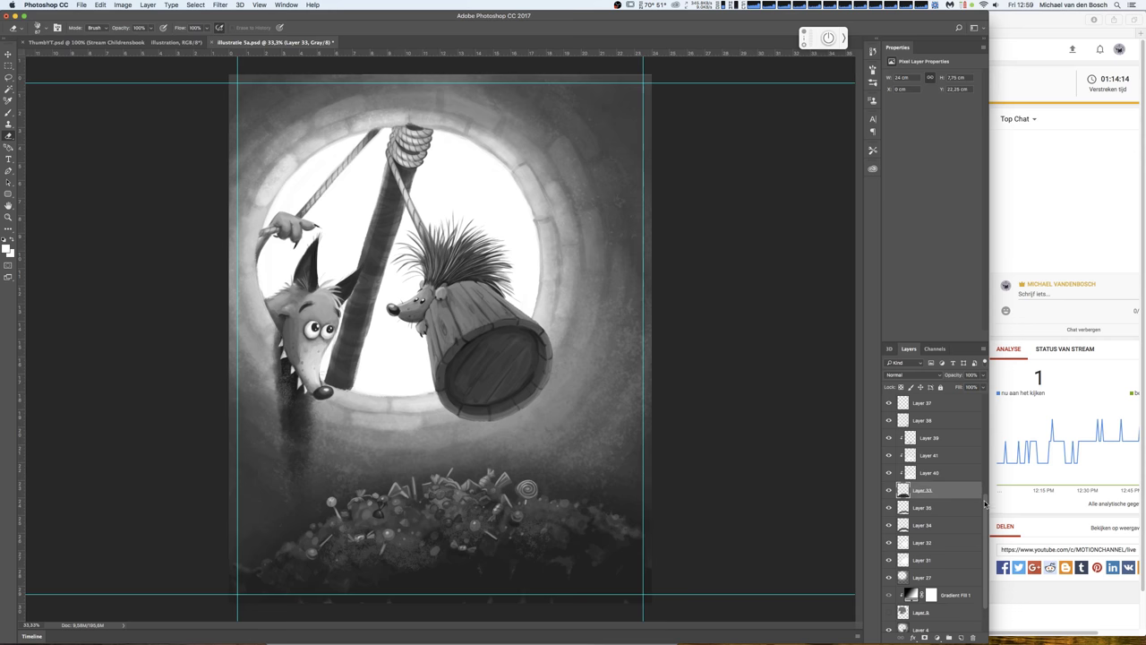
pyautogui.click(889, 438)
pyautogui.click(889, 438)
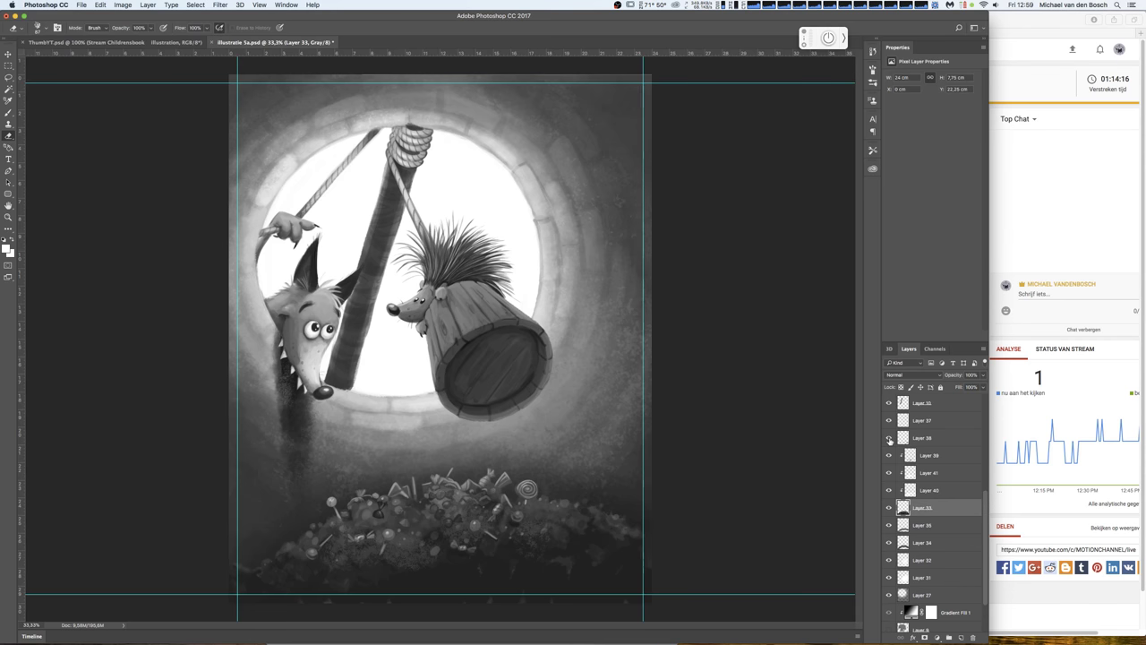
pyautogui.click(888, 420)
pyautogui.click(932, 427)
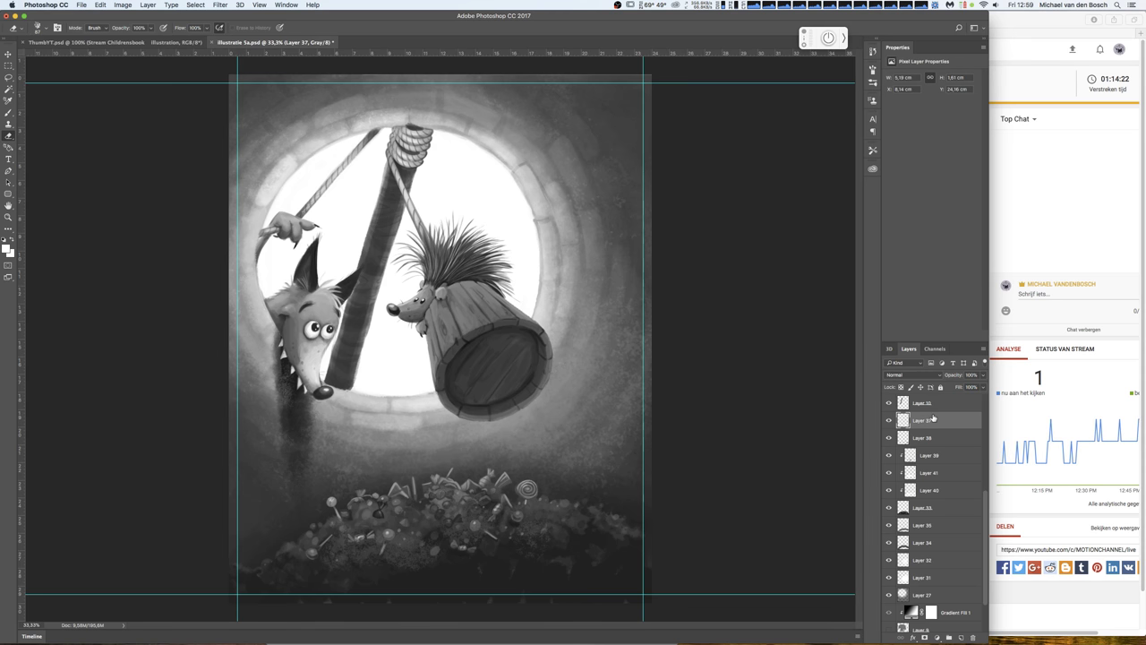
# - Duplicate the Layer 37 candy pieces, shift the copy right and rotate it about 26°
pyautogui.press('v')
pyautogui.moveTo(953, 423)
pyautogui.mouseDown()
pyautogui.moveTo(968, 523)
pyautogui.moveTo(960, 636)
pyautogui.mouseUp()
pyautogui.hotkey('ctrl', 't')
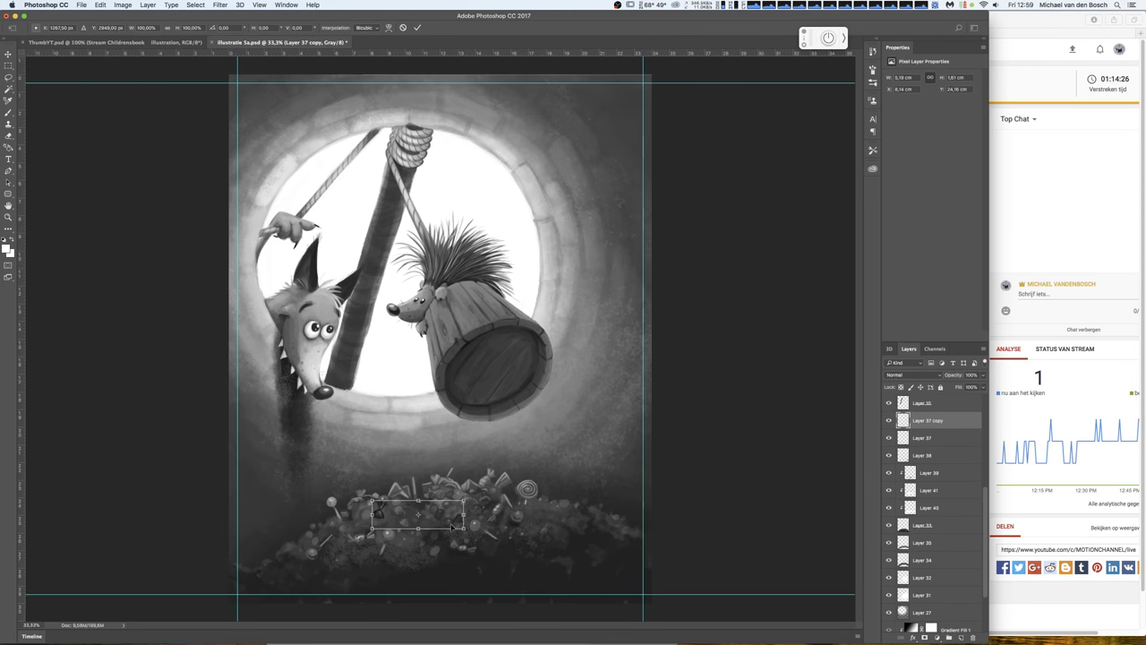
pyautogui.moveTo(456, 527); pyautogui.dragTo(541, 515)
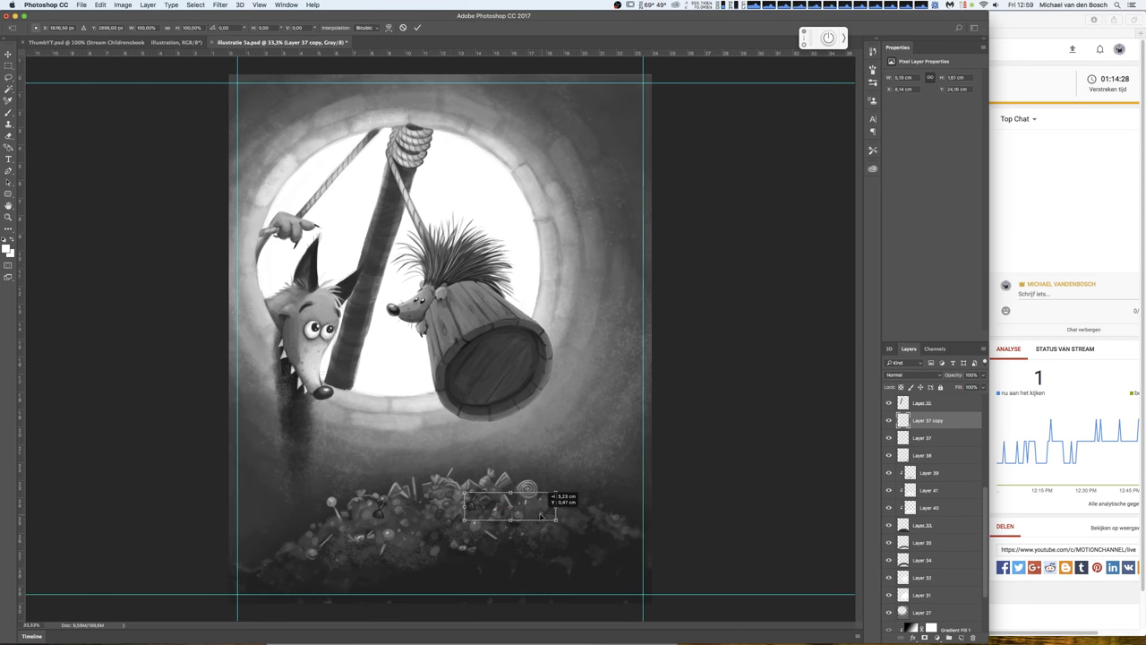
pyautogui.moveTo(563, 501)
pyautogui.mouseDown()
pyautogui.moveTo(549, 481)
pyautogui.moveTo(561, 488)
pyautogui.mouseUp()
# - Flip the copy horizontally, nudge it onto the pile and apply the transform
pyautogui.click(100, 4)
pyautogui.moveTo(114, 204)
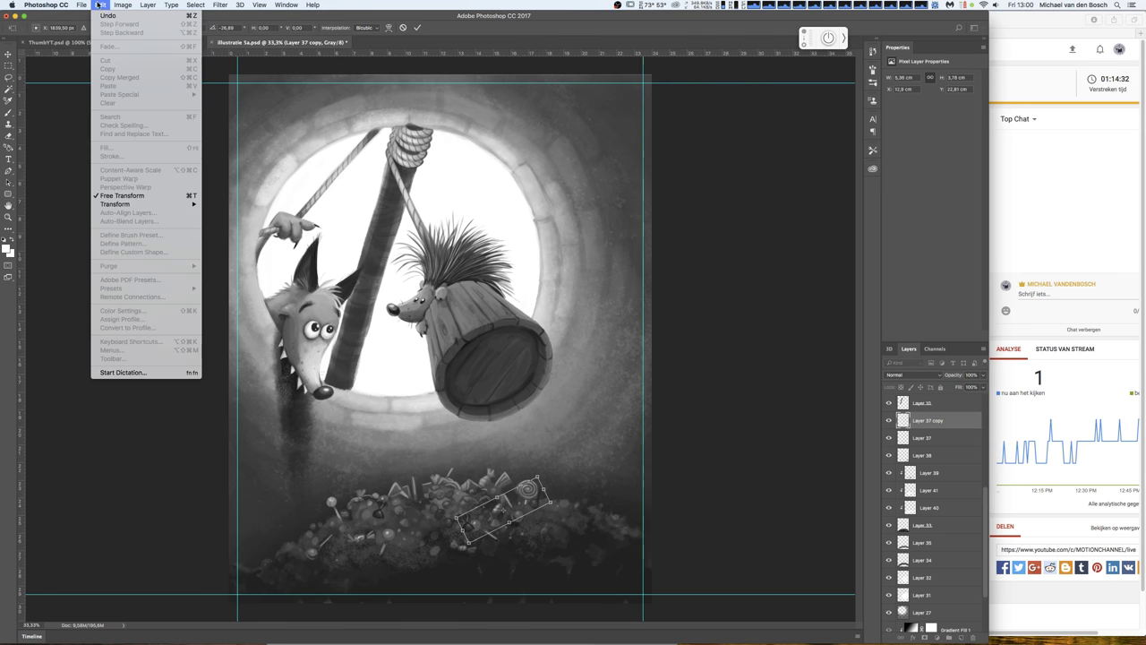
pyautogui.click(252, 306)
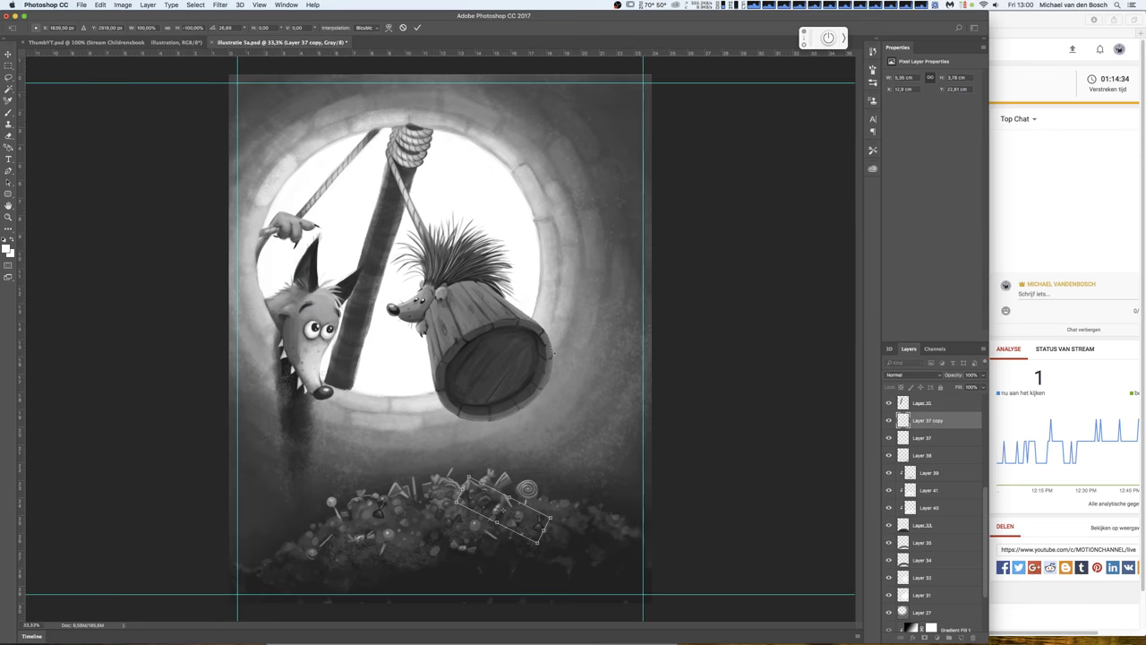
pyautogui.moveTo(542, 522)
pyautogui.mouseDown()
pyautogui.moveTo(550, 551)
pyautogui.moveTo(573, 530)
pyautogui.moveTo(568, 520)
pyautogui.mouseUp()
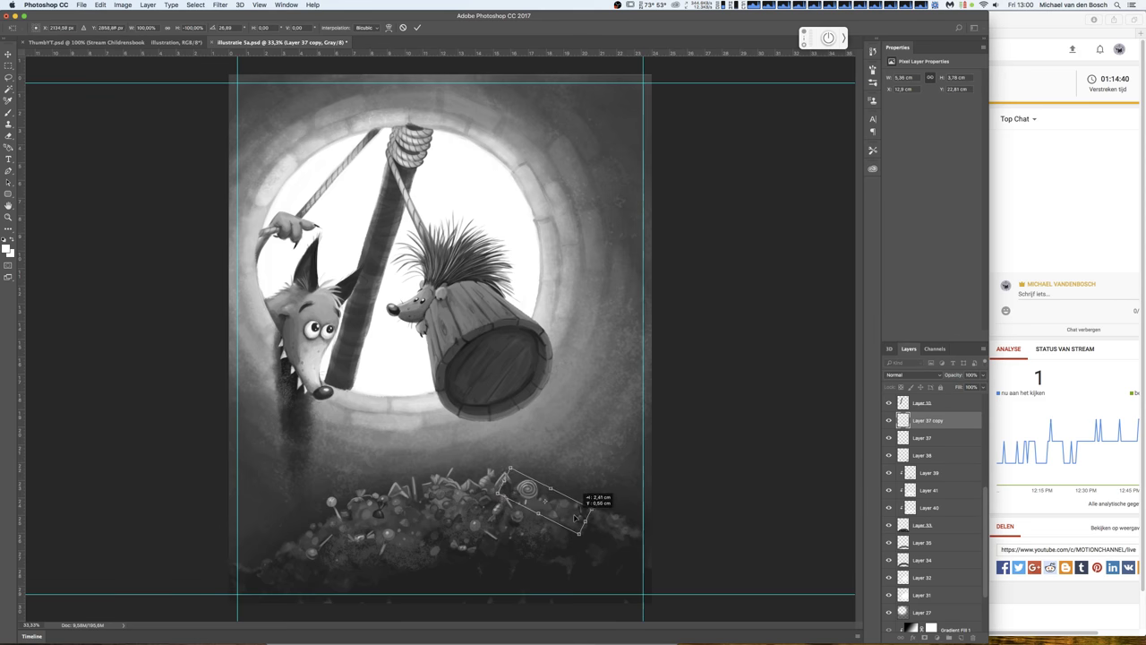
pyautogui.press('Return')
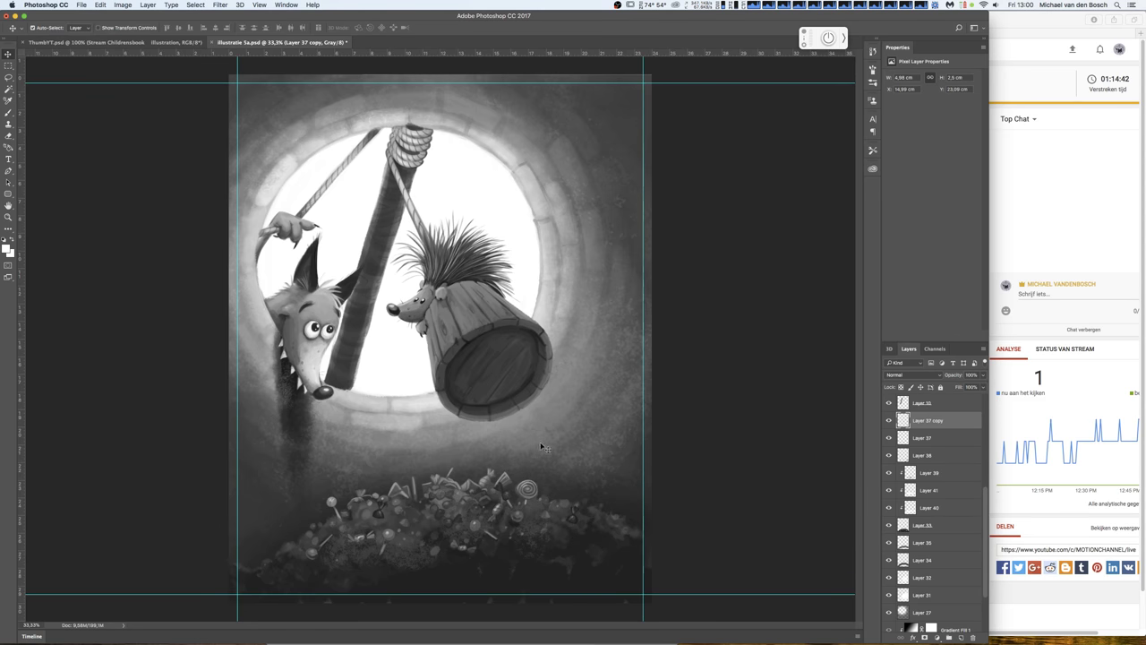
# - Erase part of the copied candy pieces and paint a little onto the pile
pyautogui.press('e')
pyautogui.click(501, 496)
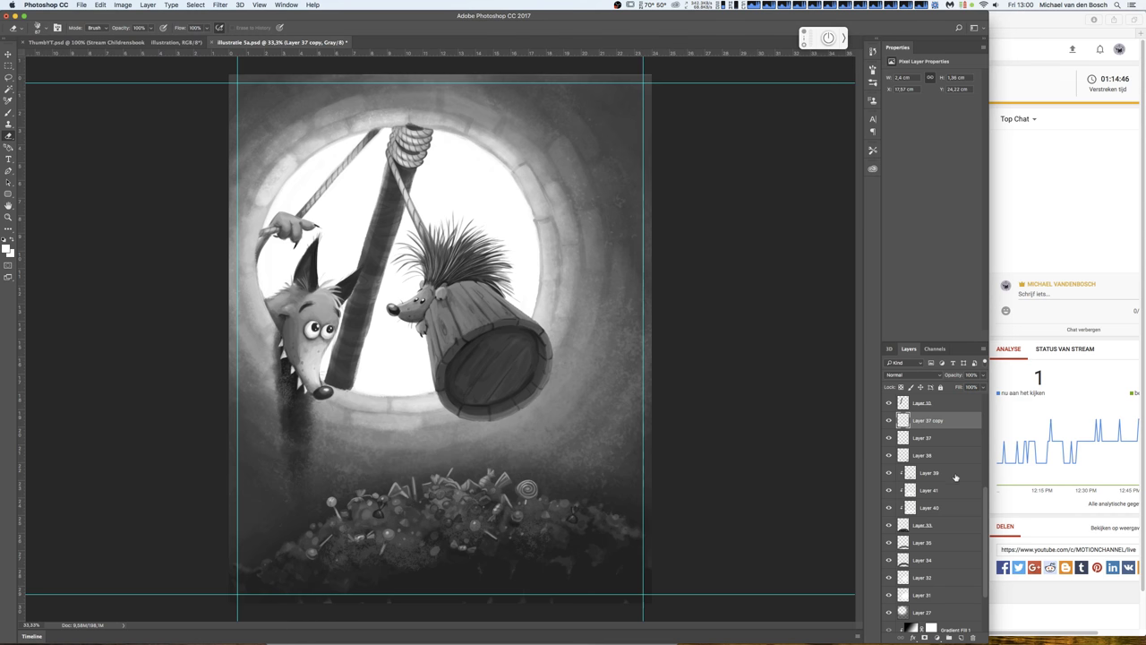
pyautogui.press('b')
pyautogui.moveTo(573, 510); pyautogui.dragTo(541, 512)
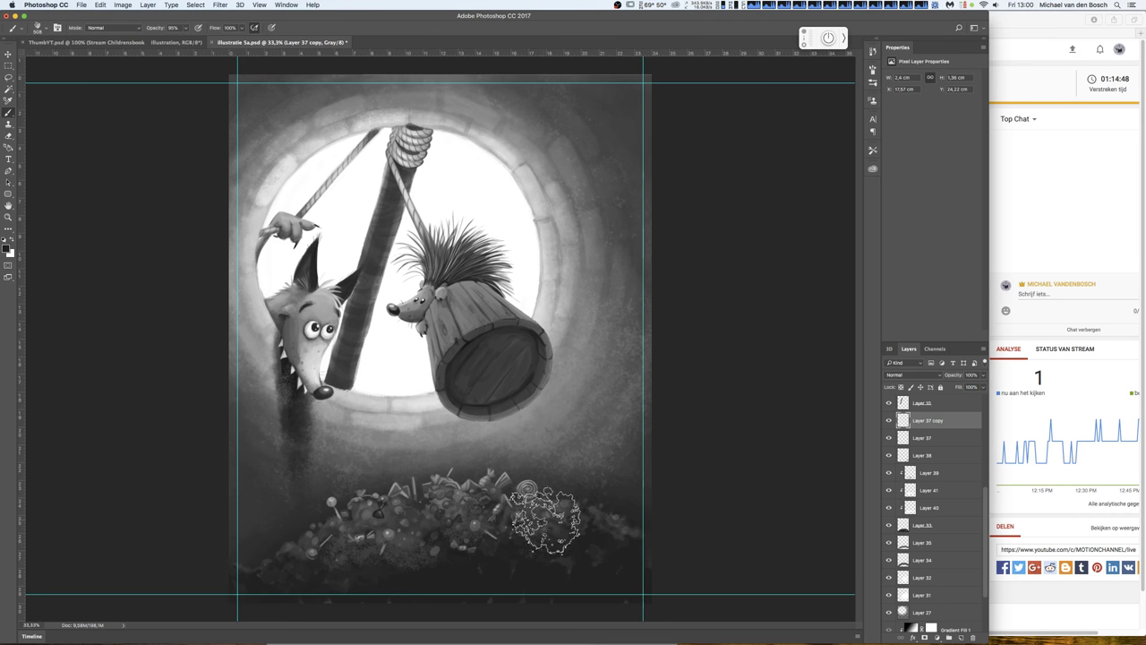
# - Paint extra dabs and detail across the candy pile on the Layer 37 copy
pyautogui.rightClick(591, 453)
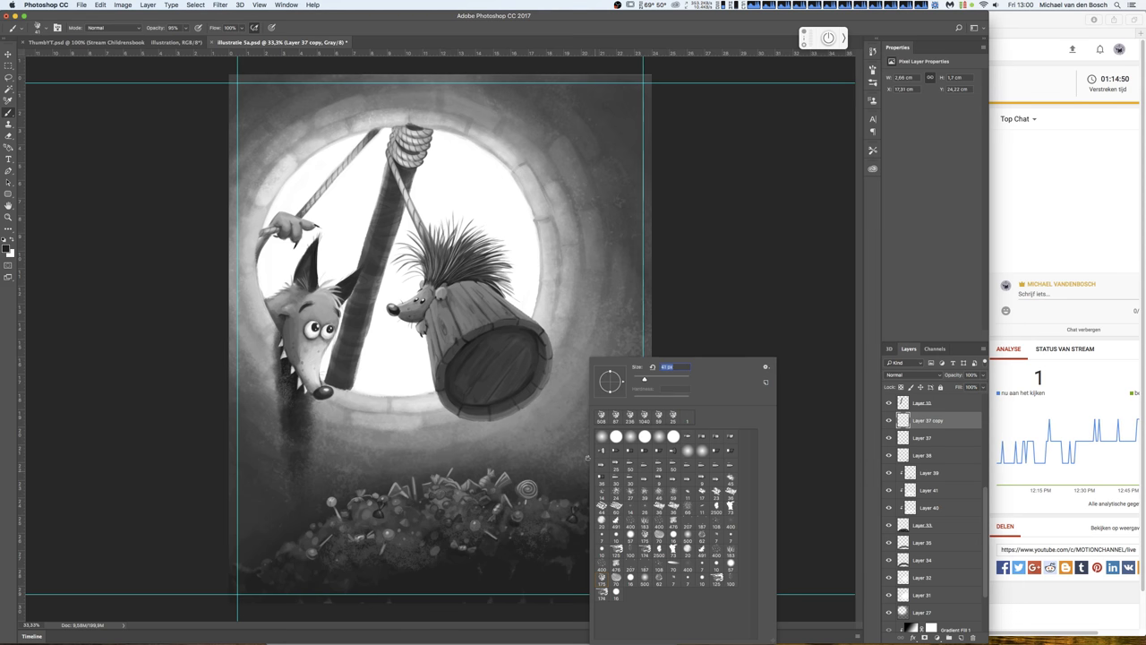
pyautogui.click(544, 519)
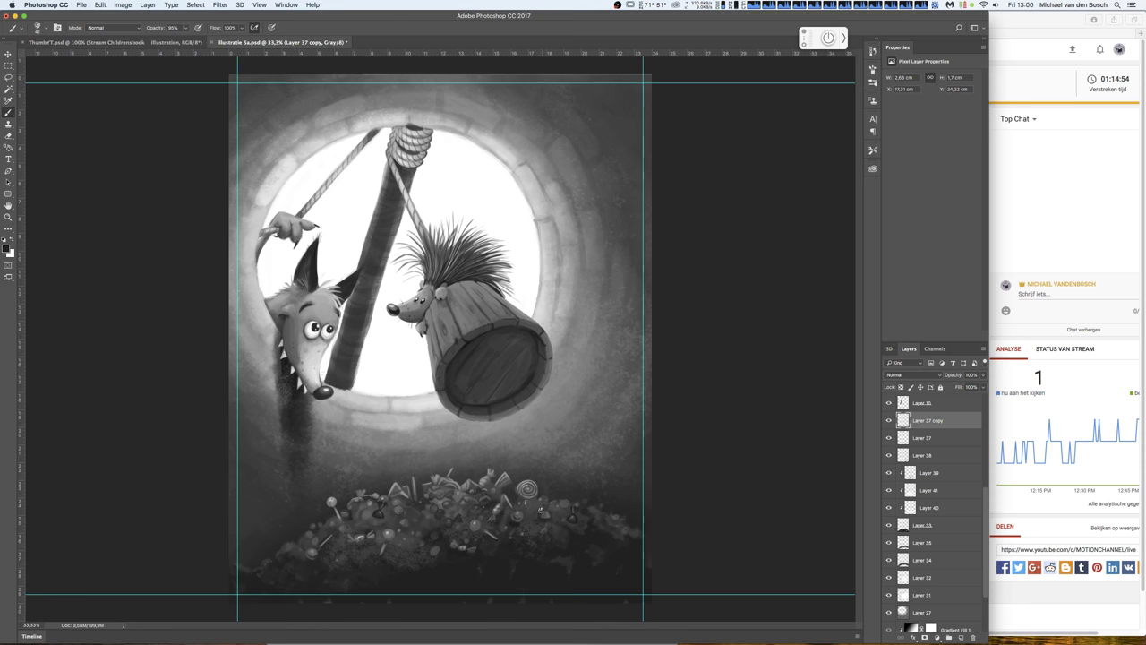
pyautogui.moveTo(541, 508); pyautogui.dragTo(552, 511)
pyautogui.click(574, 525)
pyautogui.click(374, 517)
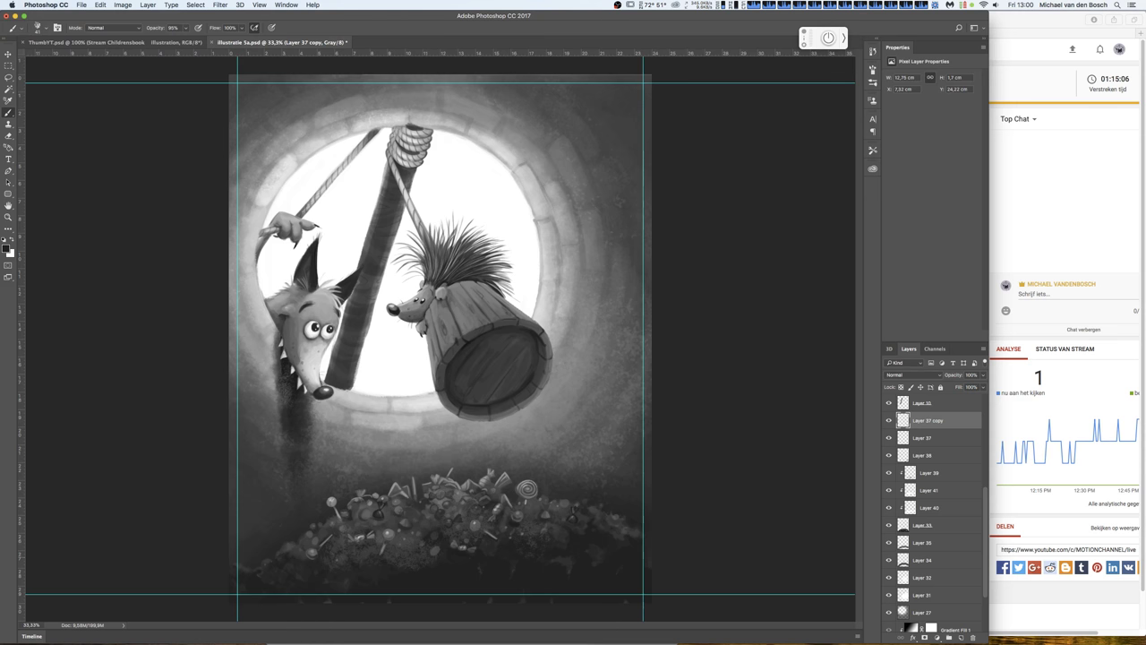
pyautogui.moveTo(311, 554); pyautogui.dragTo(318, 558)
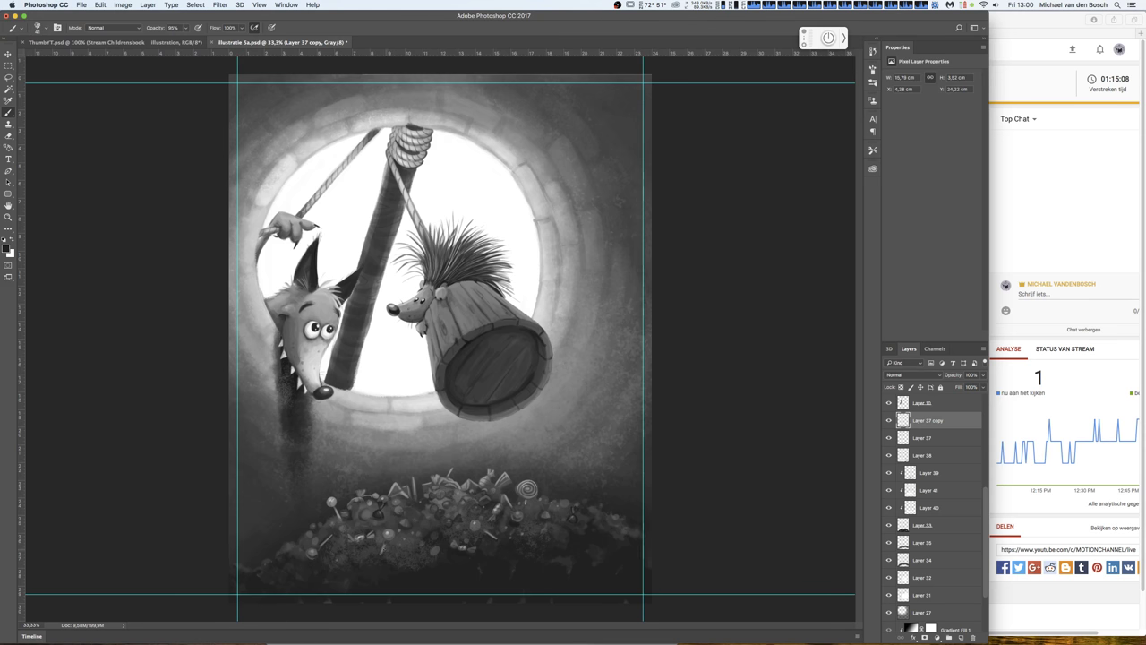
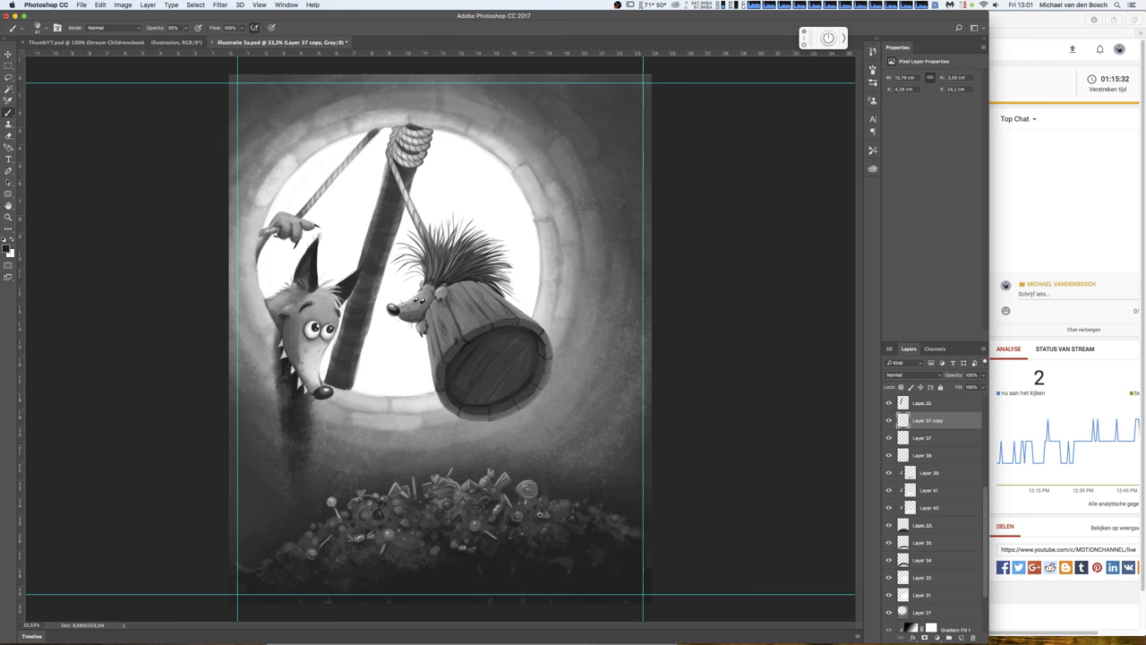
# - Lower Layer 37 copy to 75% opacity, check it zoomed in, and save
pyautogui.moveTo(982, 375)
pyautogui.mouseDown()
pyautogui.moveTo(963, 387)
pyautogui.moveTo(973, 388)
pyautogui.mouseUp()
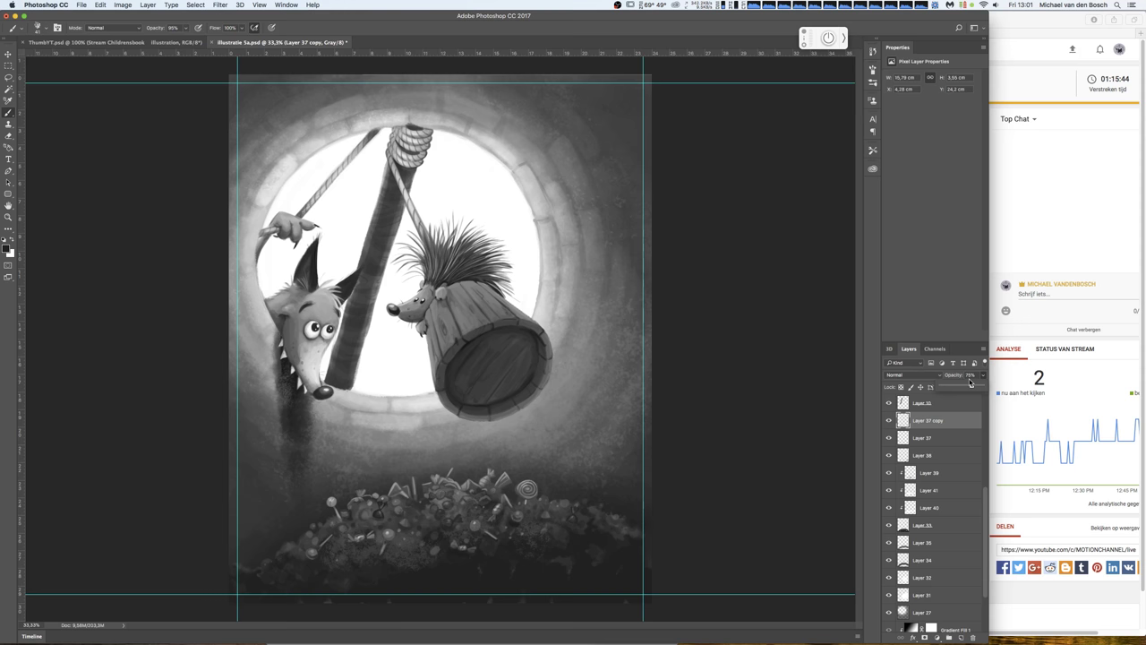
pyautogui.hotkey('ctrl', '+')
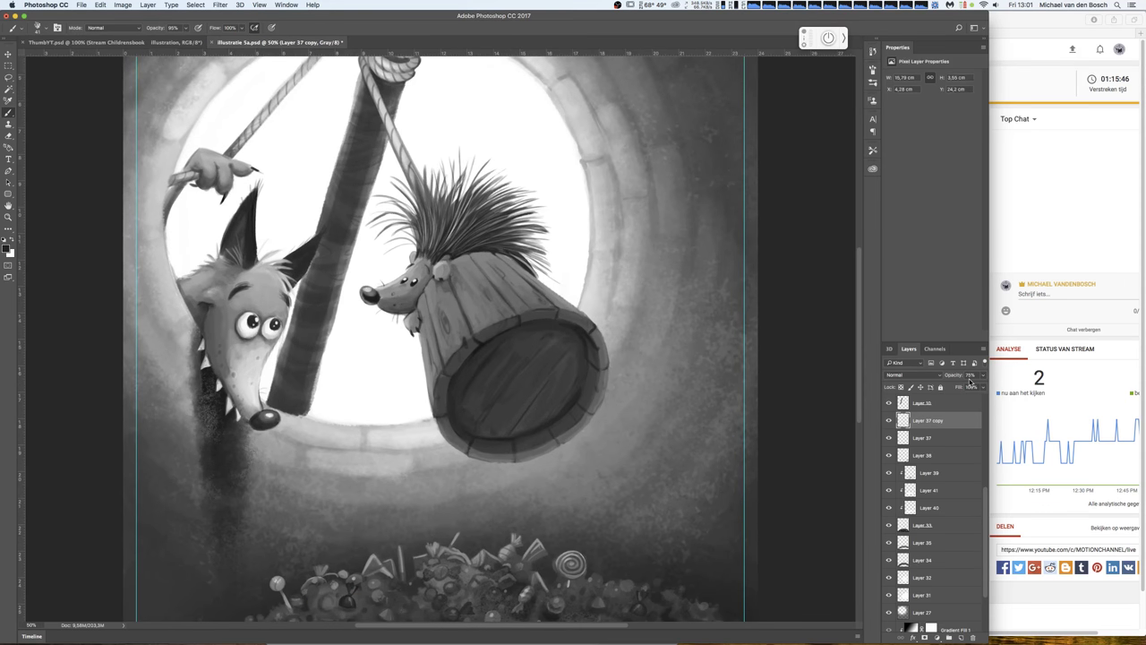
pyautogui.hotkey('ctrl', '-')
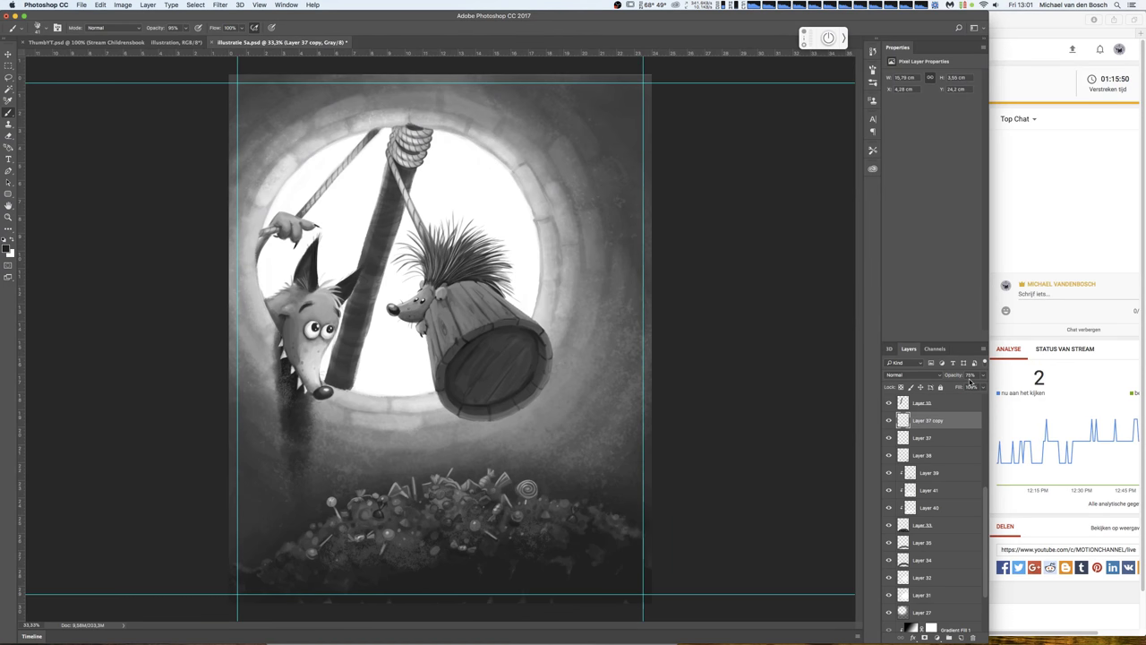
pyautogui.hotkey('ctrl', 's')
# - Add a new layer above Layer 4 and choose a large cloud brush
pyautogui.scroll(-4, 983, 543)
pyautogui.click(935, 587)
pyautogui.click(962, 636)
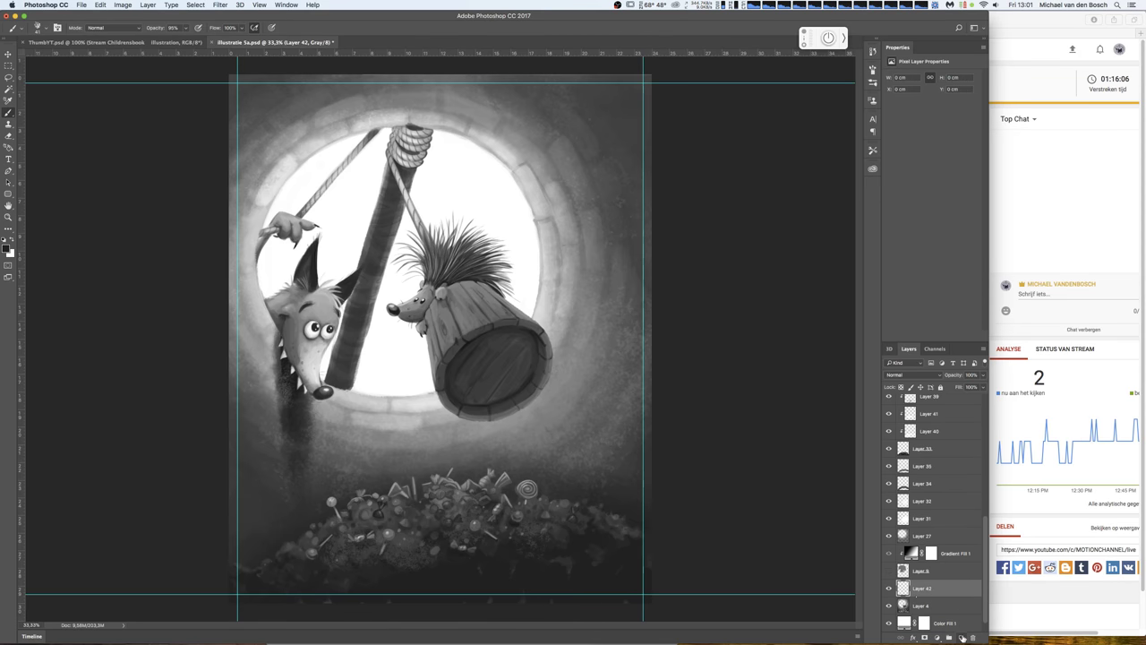
pyautogui.rightClick(648, 441)
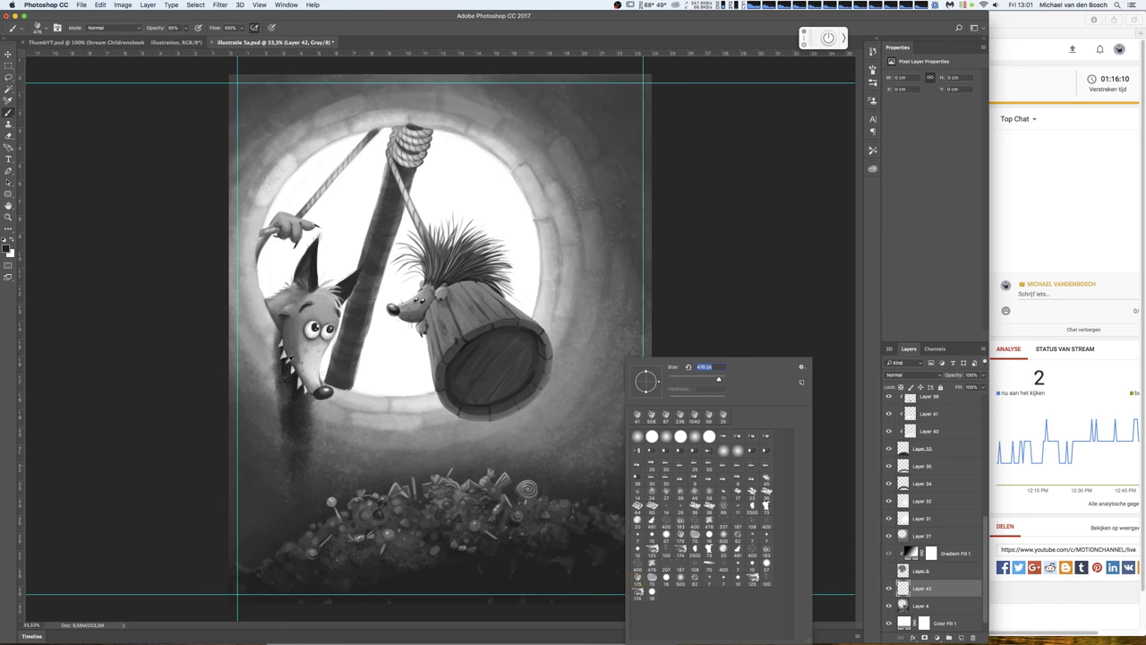
pyautogui.press('Return')
# - Paint dark cloudy haze along the lower edges and fade the layer to 25% opacity
pyautogui.moveTo(237, 555); pyautogui.dragTo(255, 538)
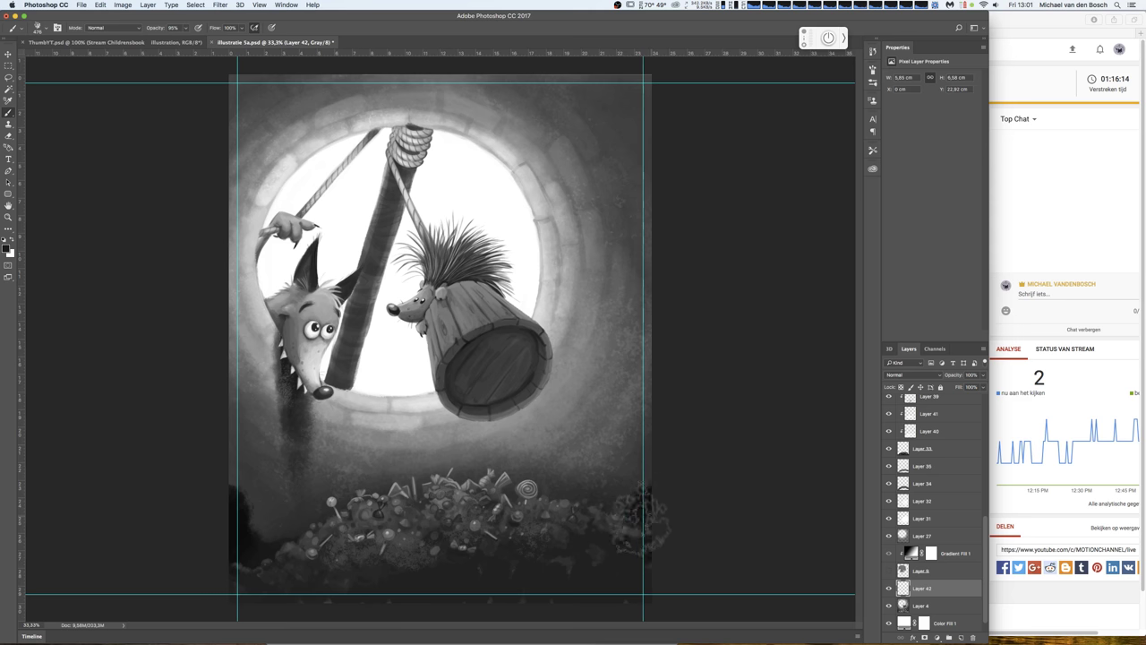
pyautogui.moveTo(667, 452)
pyautogui.mouseDown()
pyautogui.moveTo(646, 573)
pyautogui.moveTo(215, 578)
pyautogui.moveTo(654, 563)
pyautogui.moveTo(607, 498)
pyautogui.mouseUp()
pyautogui.rightClick(607, 498)
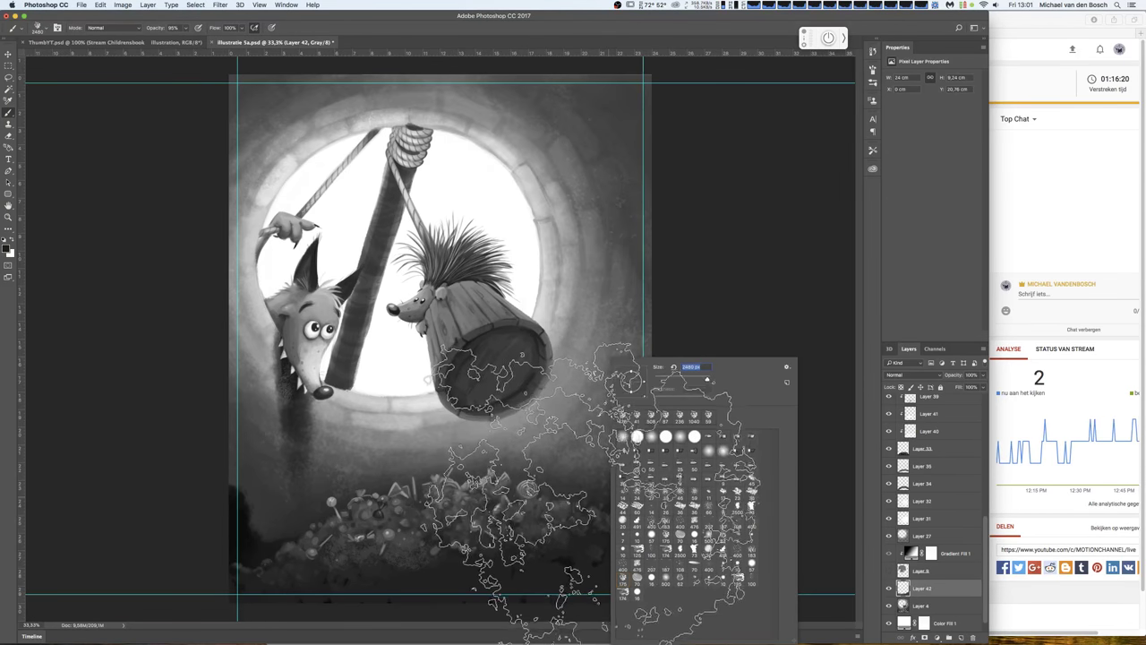
pyautogui.press('Return')
pyautogui.moveTo(631, 474)
pyautogui.mouseDown()
pyautogui.moveTo(680, 412)
pyautogui.moveTo(748, 394)
pyautogui.moveTo(323, 502)
pyautogui.moveTo(206, 421)
pyautogui.moveTo(537, 474)
pyautogui.mouseUp()
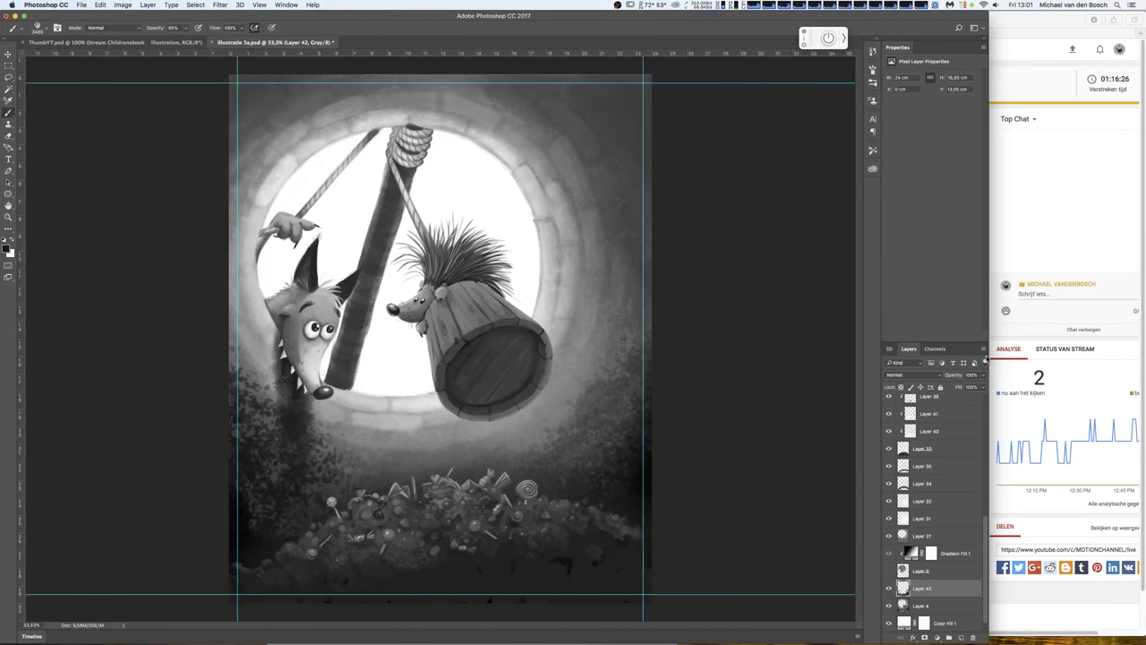
pyautogui.moveTo(955, 390); pyautogui.dragTo(955, 387)
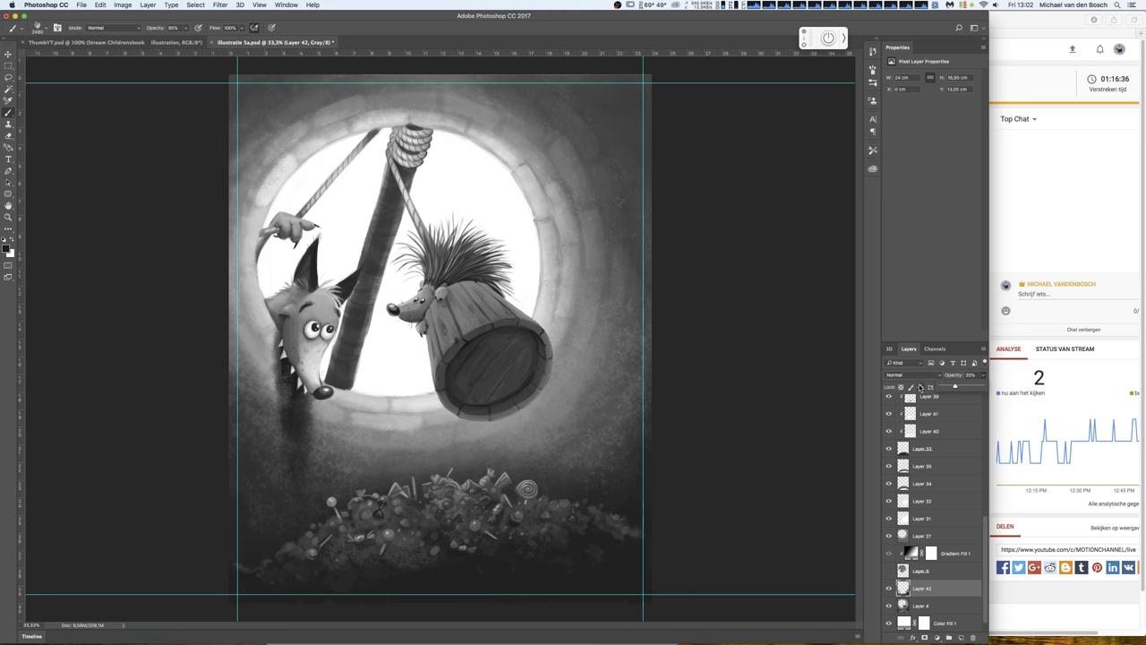
# - Set the Eraser to 2120 px size and 43% opacity
pyautogui.rightClick(568, 452)
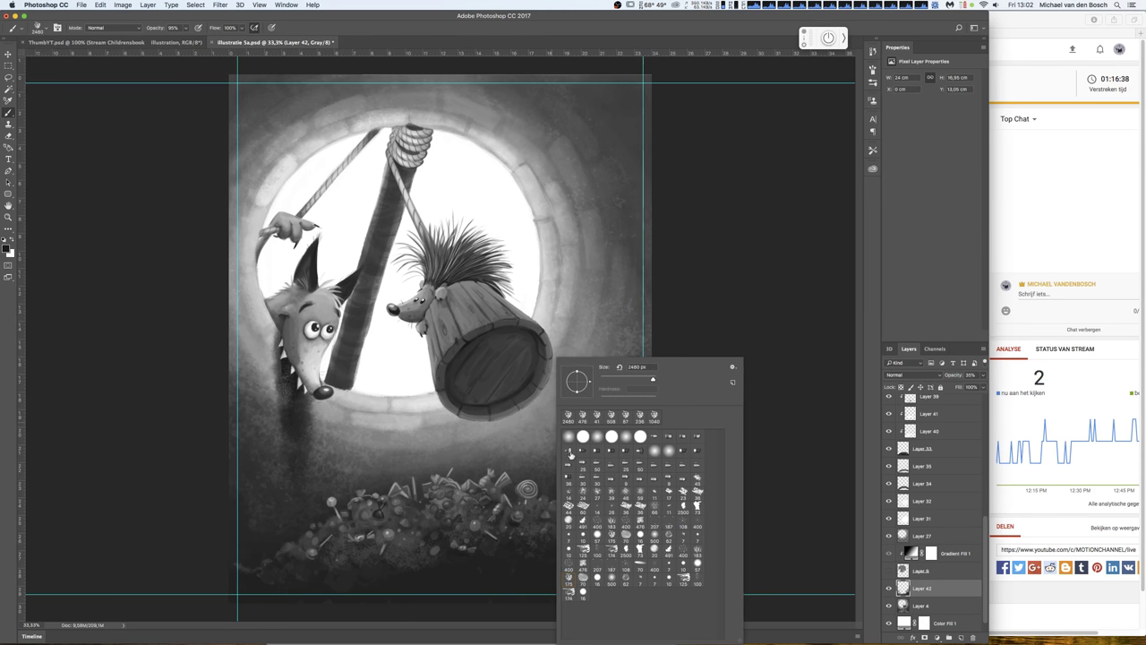
pyautogui.press('e')
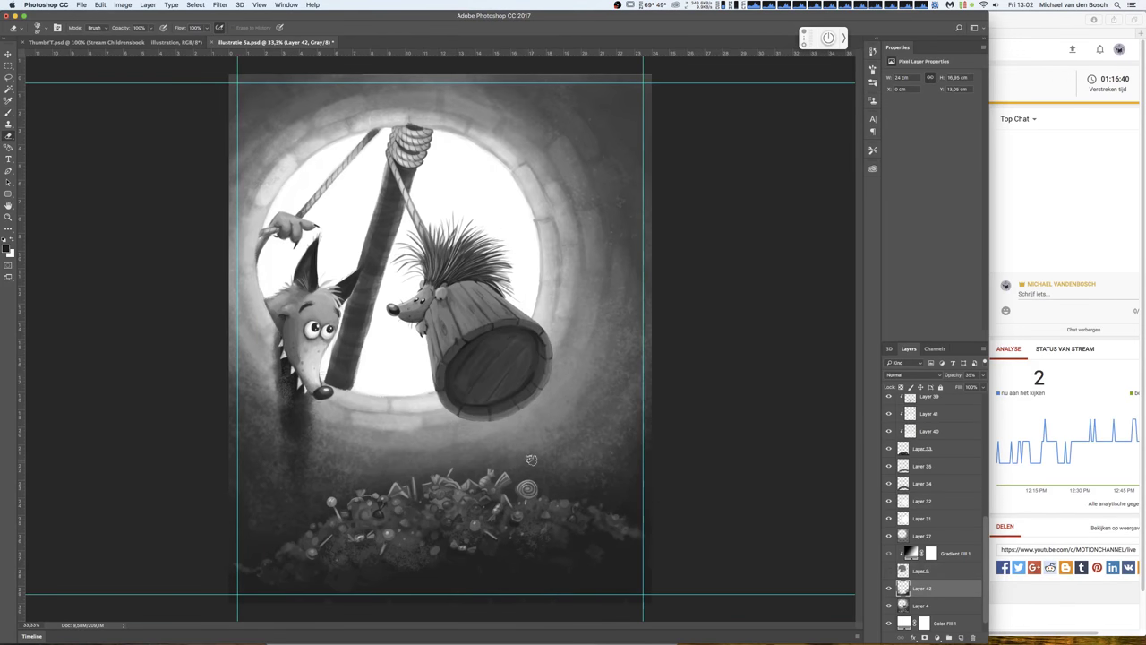
pyautogui.rightClick(540, 466)
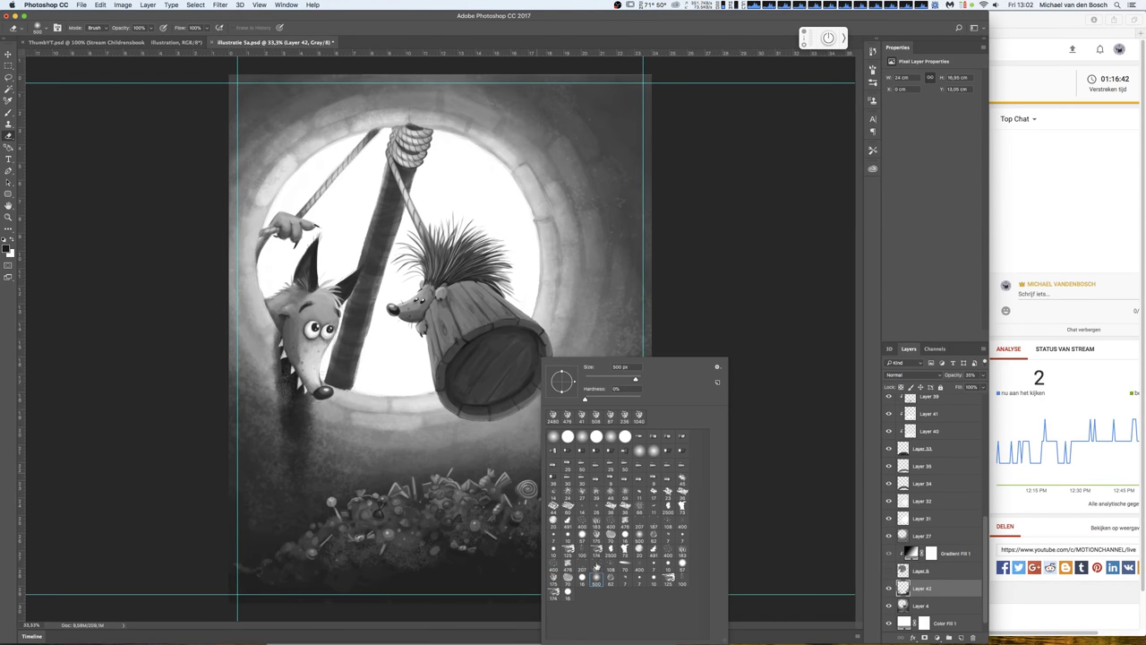
pyautogui.moveTo(633, 381); pyautogui.dragTo(637, 380)
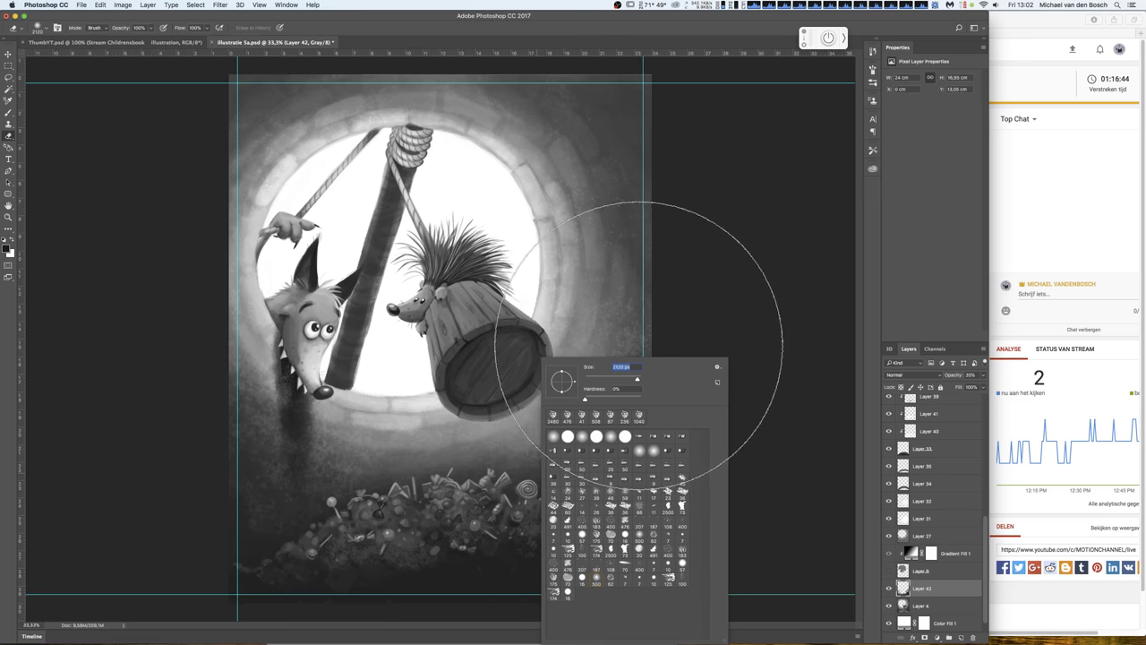
pyautogui.click(150, 28)
pyautogui.moveTo(176, 37); pyautogui.dragTo(127, 38)
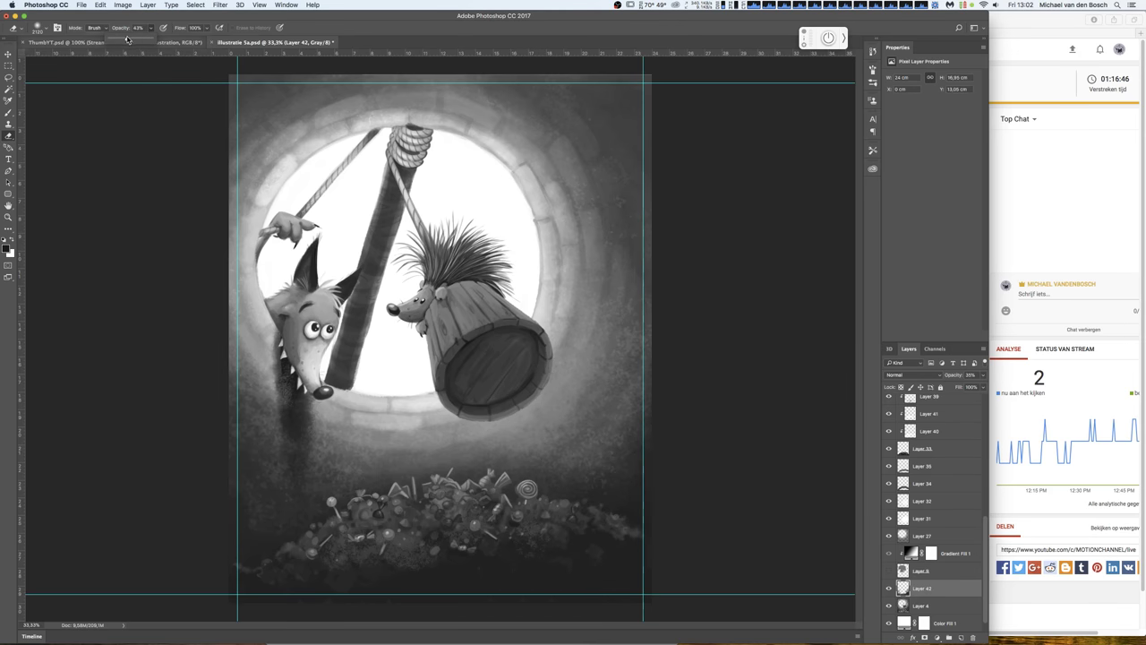
pyautogui.click(309, 381)
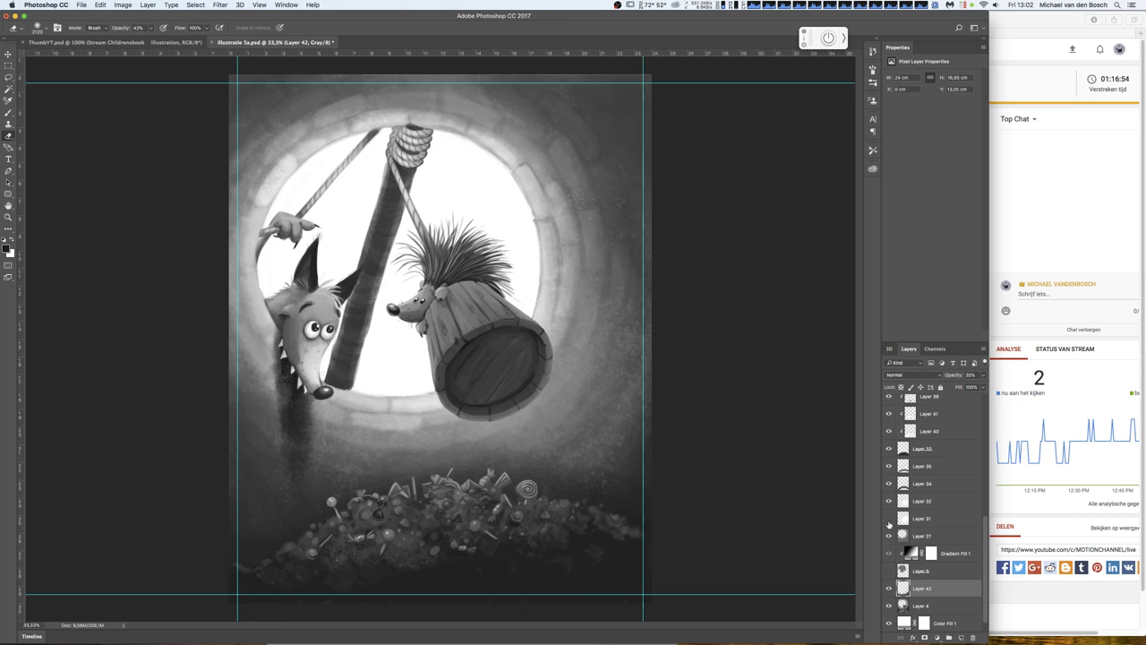
# - Toggle layer visibility to compare, then slightly adjust Layer 32's opacity
pyautogui.click(889, 522)
pyautogui.click(889, 521)
pyautogui.click(889, 501)
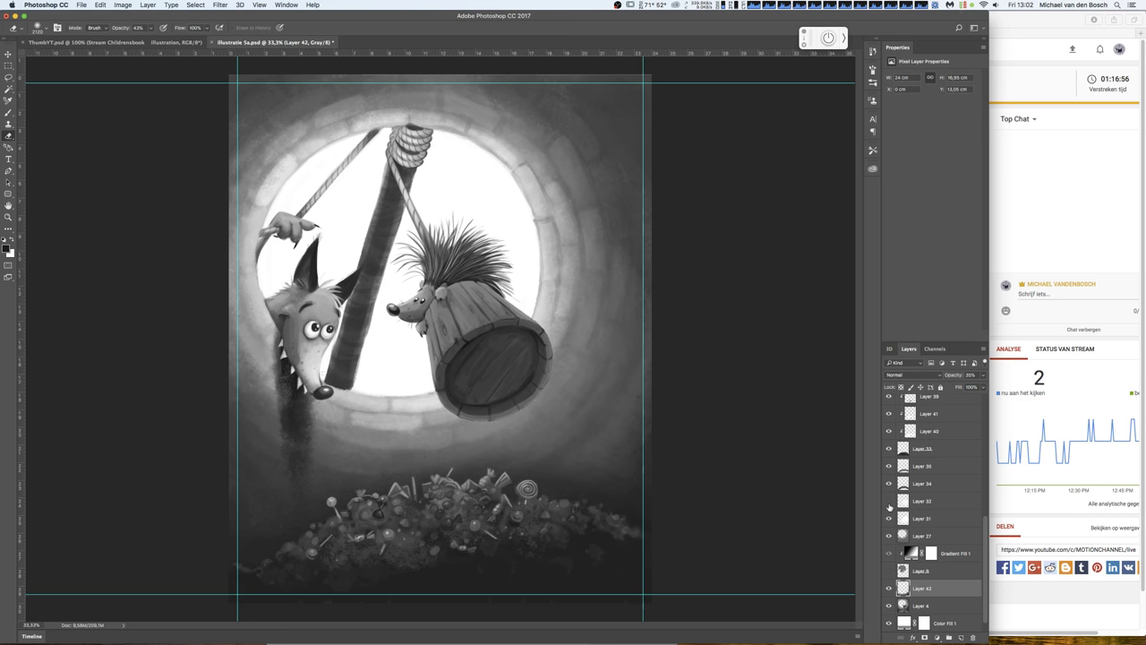
pyautogui.click(890, 501)
pyautogui.click(916, 504)
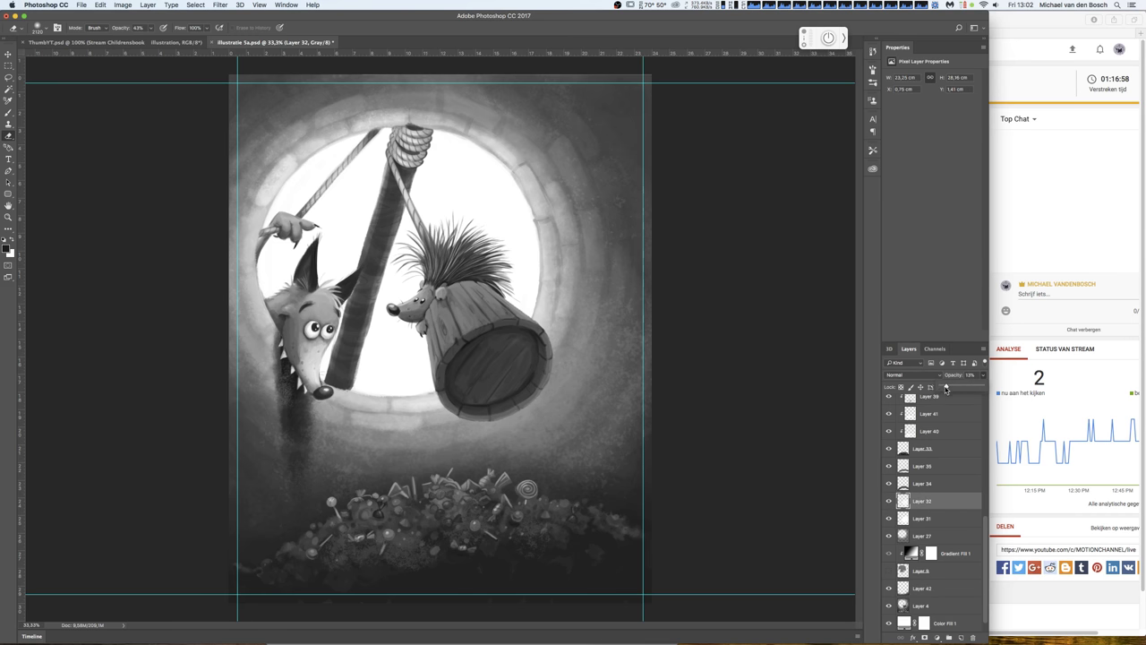
pyautogui.moveTo(942, 386); pyautogui.dragTo(945, 388)
pyautogui.click(948, 606)
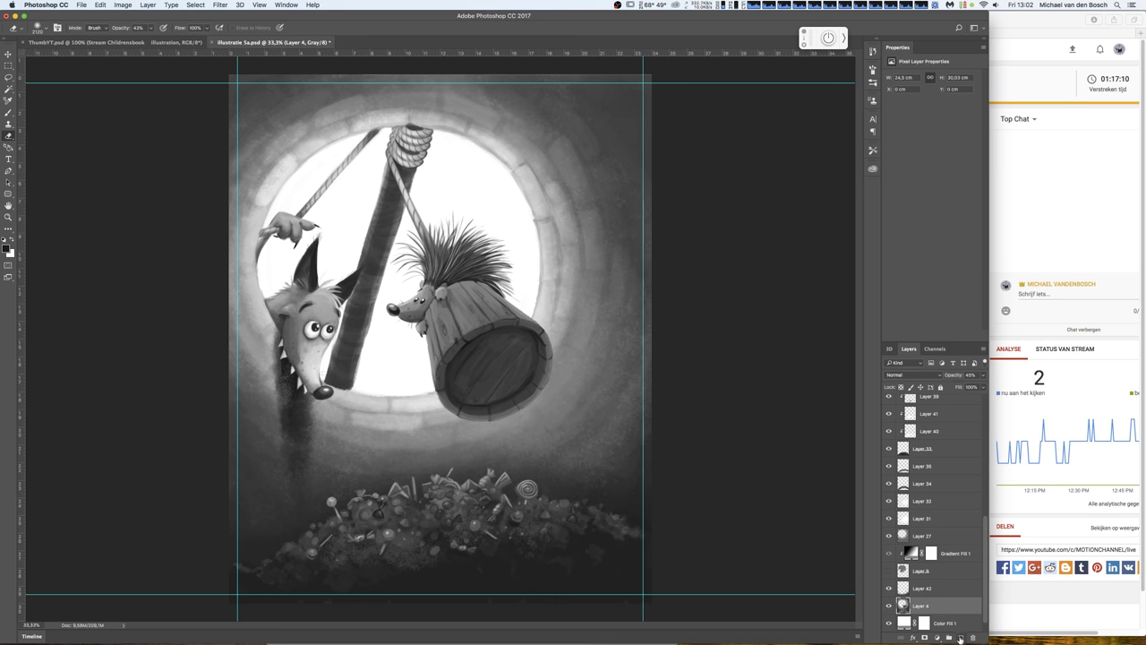
# - Add a new layer above Layer 4, zoom to 50%, and set an 80 px brush
pyautogui.click(960, 638)
pyautogui.press('super+plus')
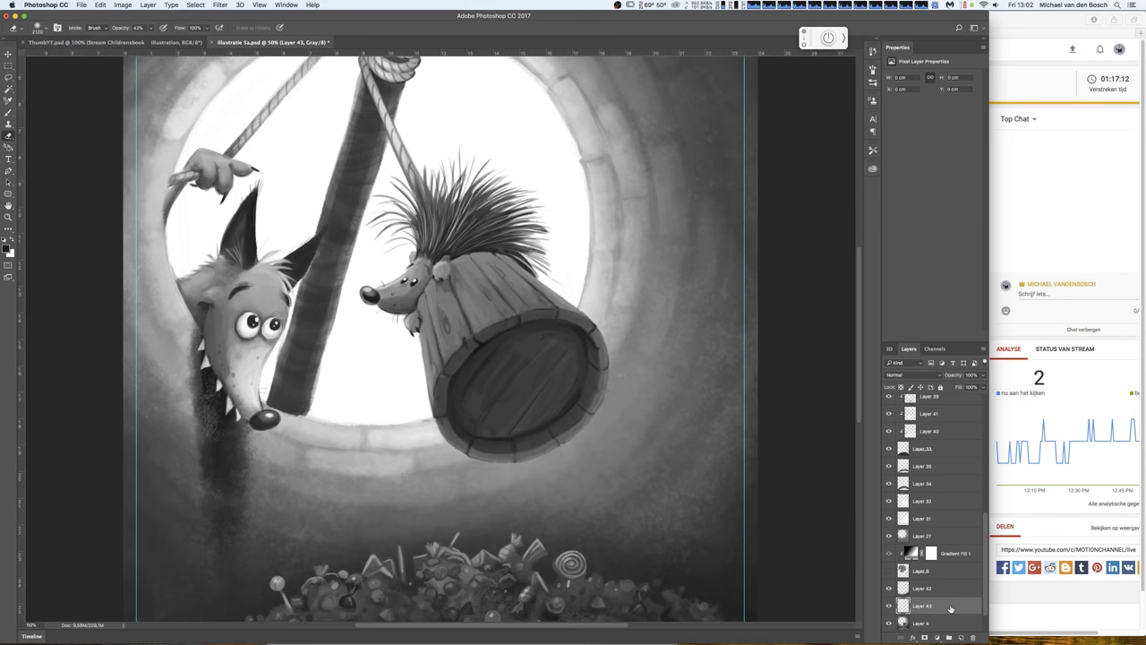
pyautogui.press('b')
pyautogui.press('super+alt+2')
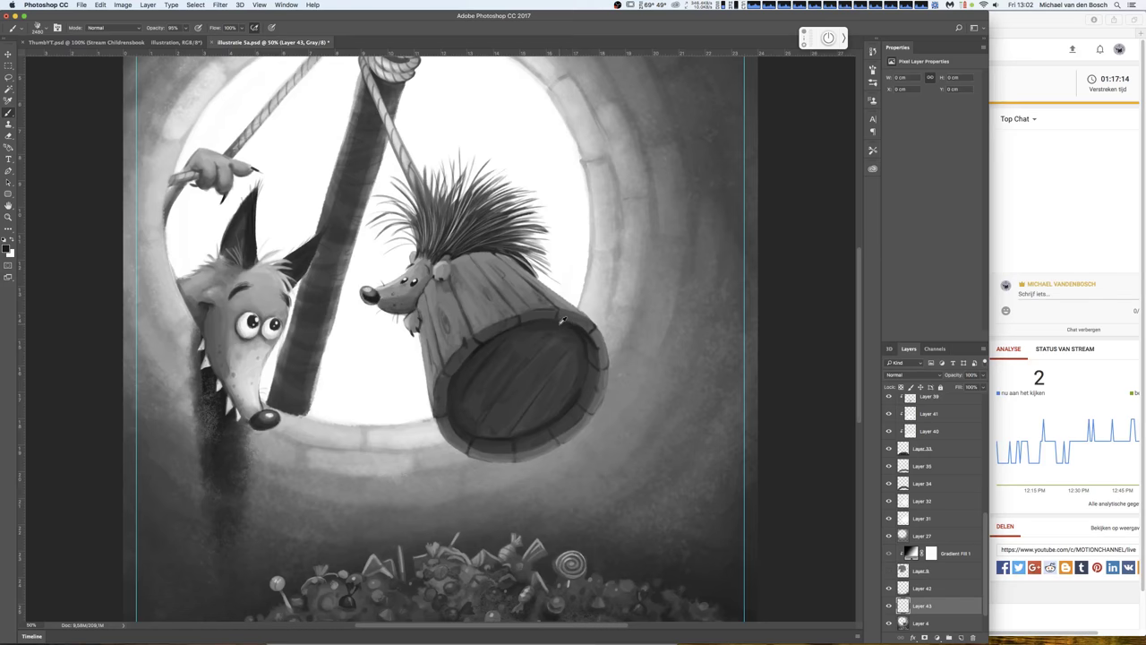
pyautogui.rightClick(615, 345)
pyautogui.press('Escape')
pyautogui.rightClick(615, 345)
pyautogui.press('Escape')
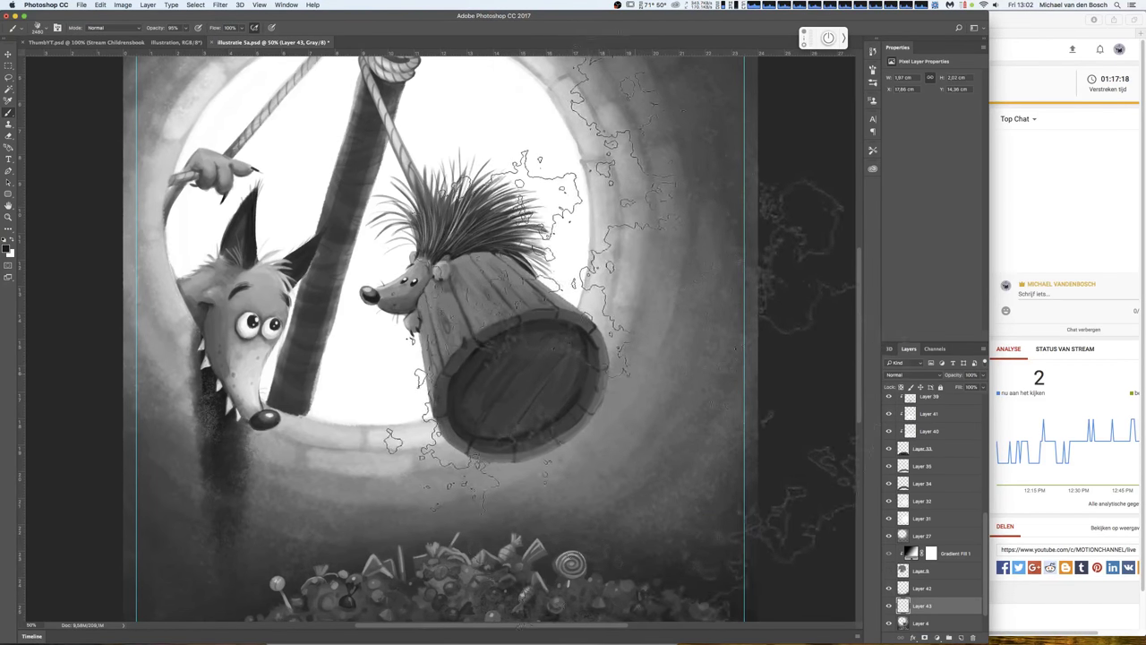
pyautogui.press('super+d')
pyautogui.rightClick(633, 376)
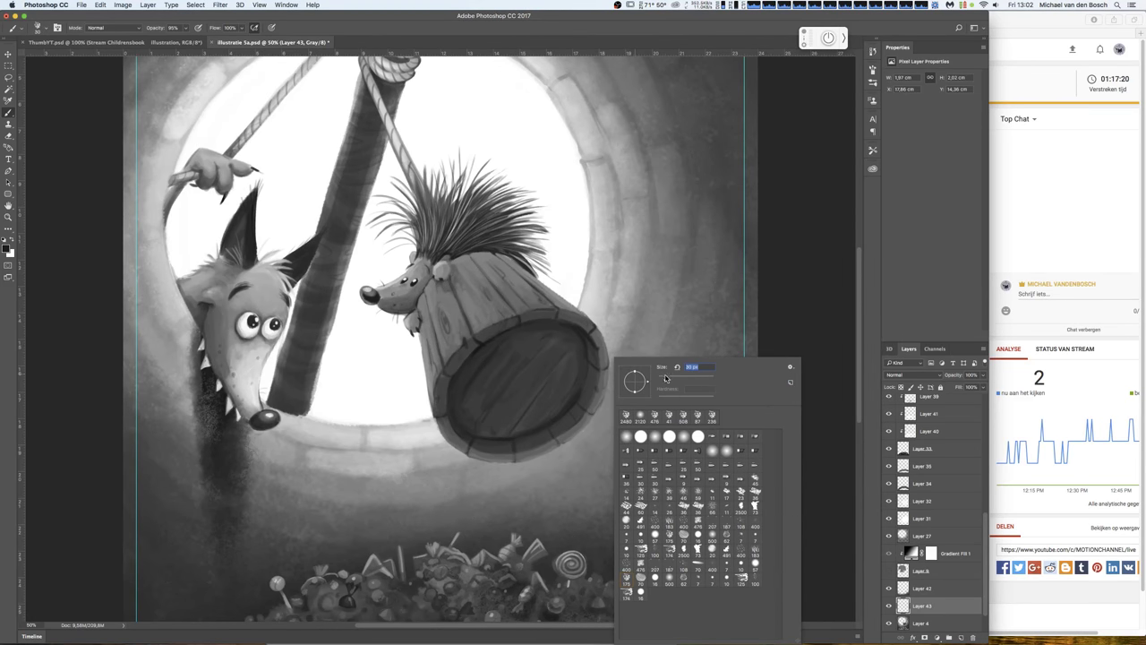
pyautogui.press('Escape')
# - Darken the barrel's right edge and outline the well's upper-left edge
pyautogui.moveTo(580, 304); pyautogui.dragTo(591, 195)
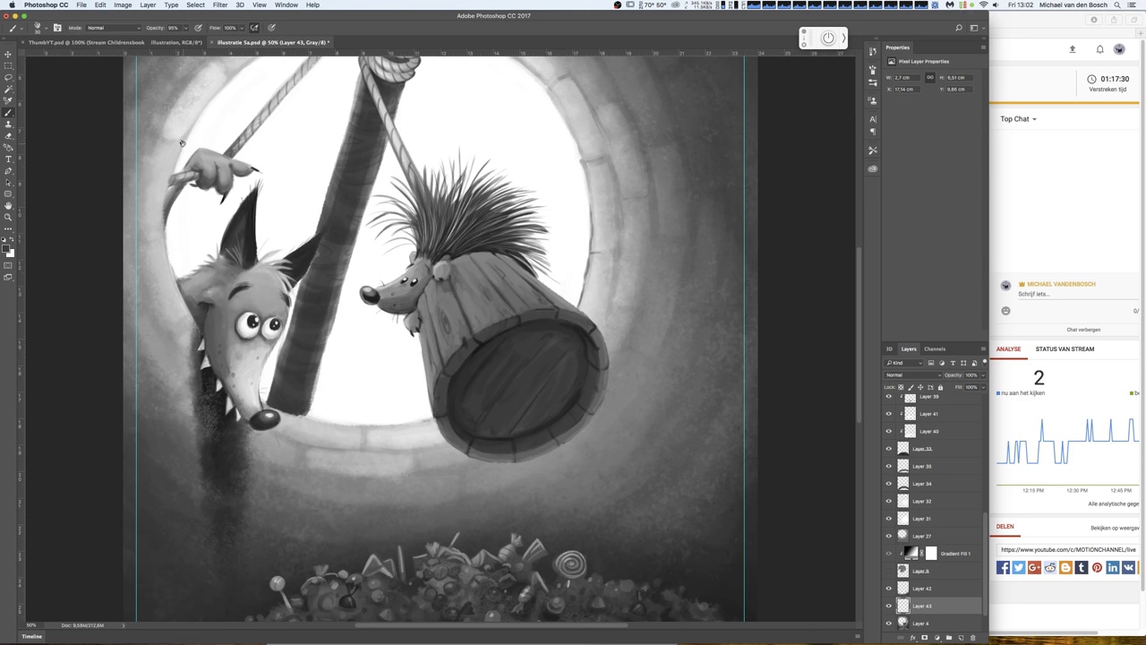
pyautogui.moveTo(182, 143); pyautogui.dragTo(190, 131)
pyautogui.moveTo(231, 76)
pyautogui.mouseDown()
pyautogui.moveTo(176, 154)
pyautogui.moveTo(157, 216)
pyautogui.moveTo(150, 149)
pyautogui.mouseUp()
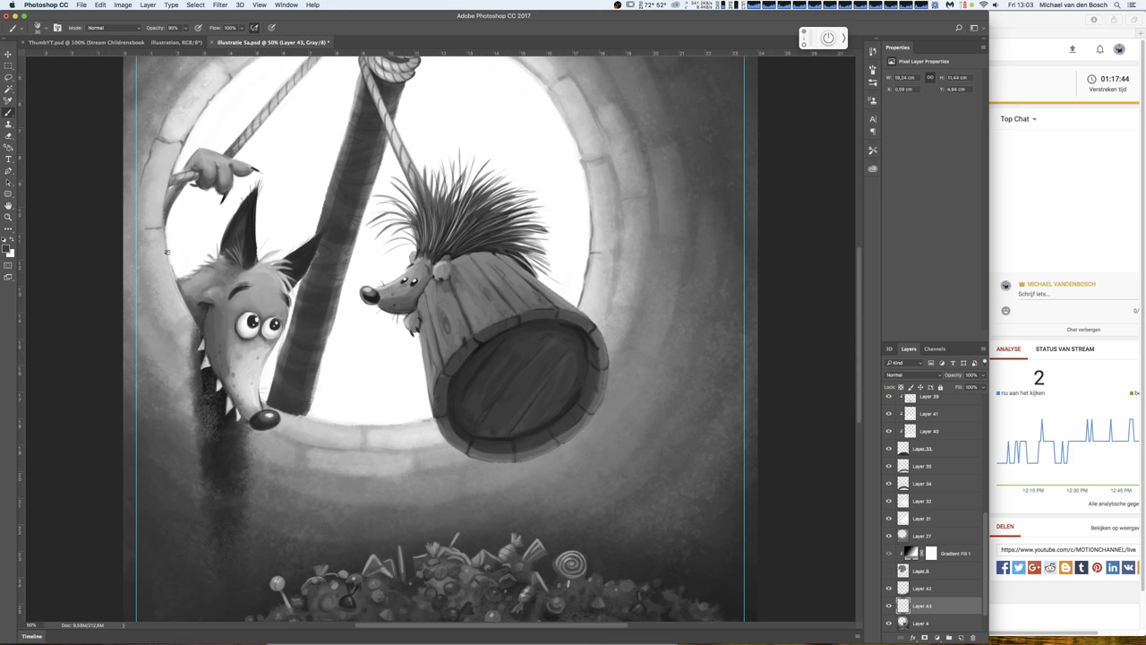
pyautogui.moveTo(166, 251); pyautogui.dragTo(176, 284)
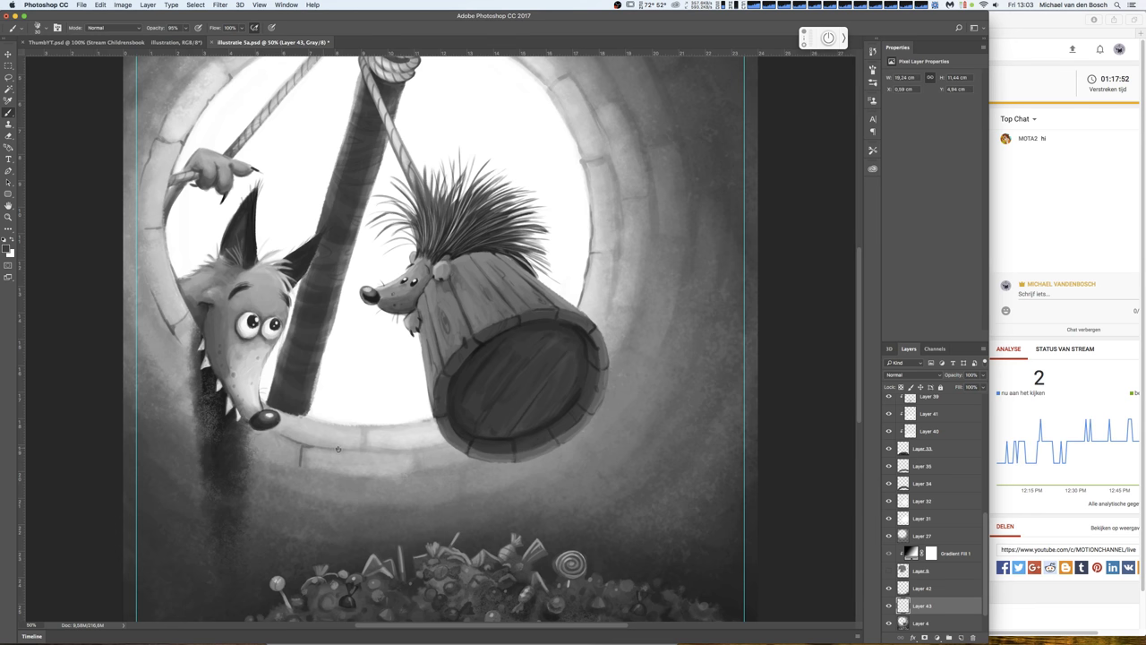
pyautogui.click(337, 448)
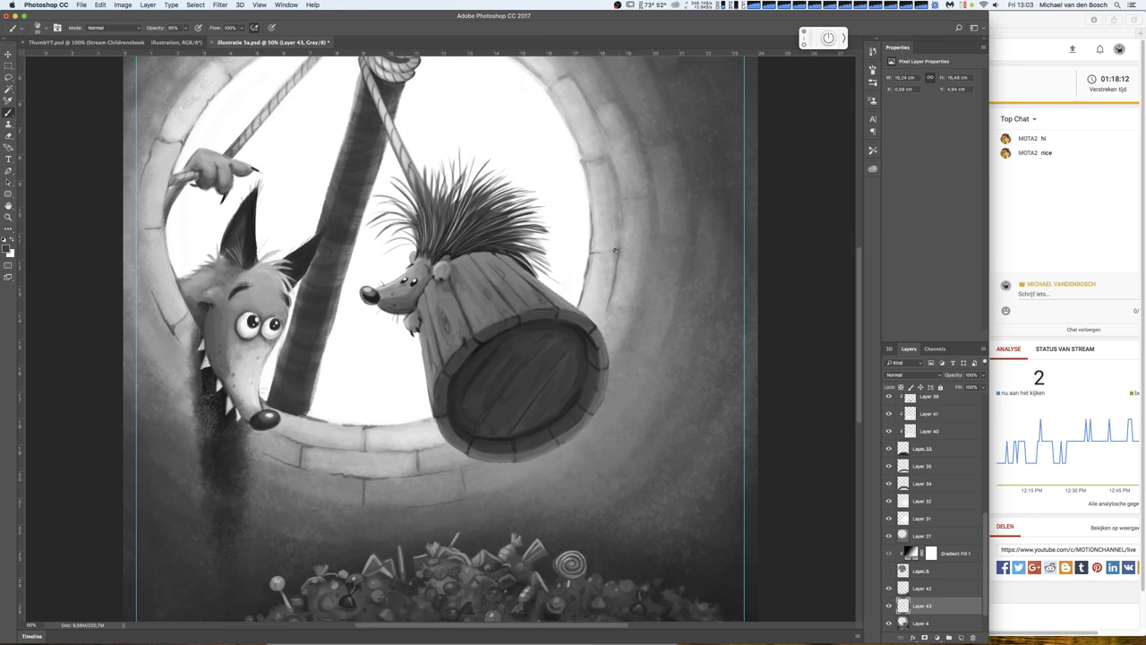
# - Paint dark outlines and seams on the bricks of the well rim
pyautogui.moveTo(603, 253); pyautogui.dragTo(616, 252)
pyautogui.moveTo(609, 307); pyautogui.dragTo(629, 307)
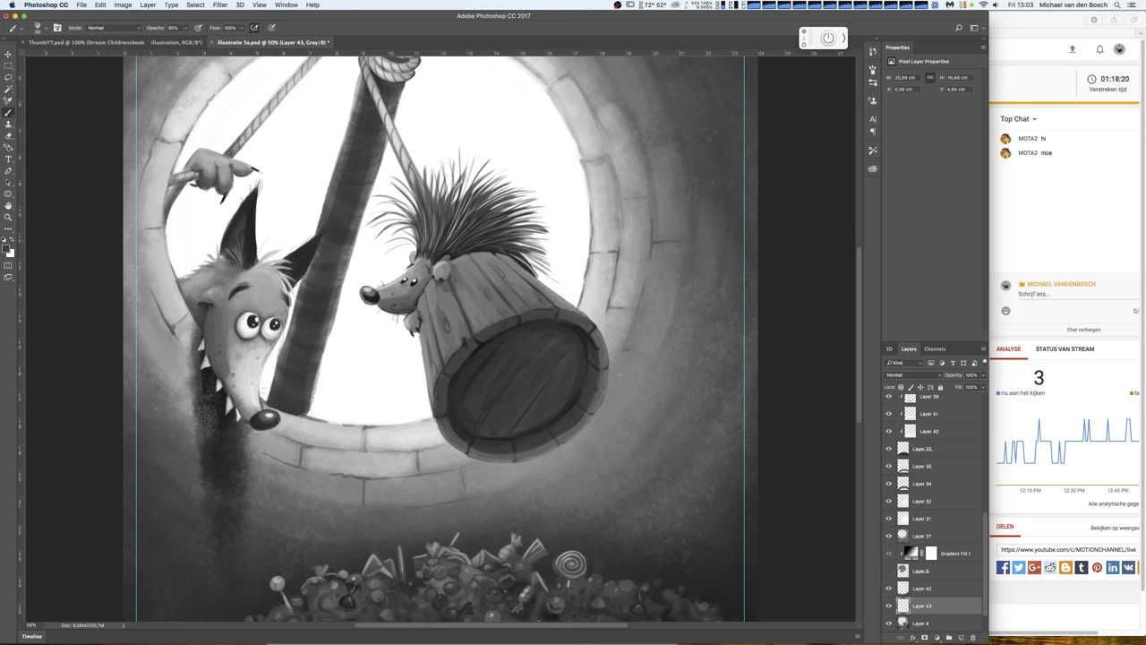
pyautogui.moveTo(617, 198); pyautogui.dragTo(619, 214)
pyautogui.moveTo(587, 163)
pyautogui.mouseDown()
pyautogui.moveTo(582, 153)
pyautogui.moveTo(638, 391)
pyautogui.mouseUp()
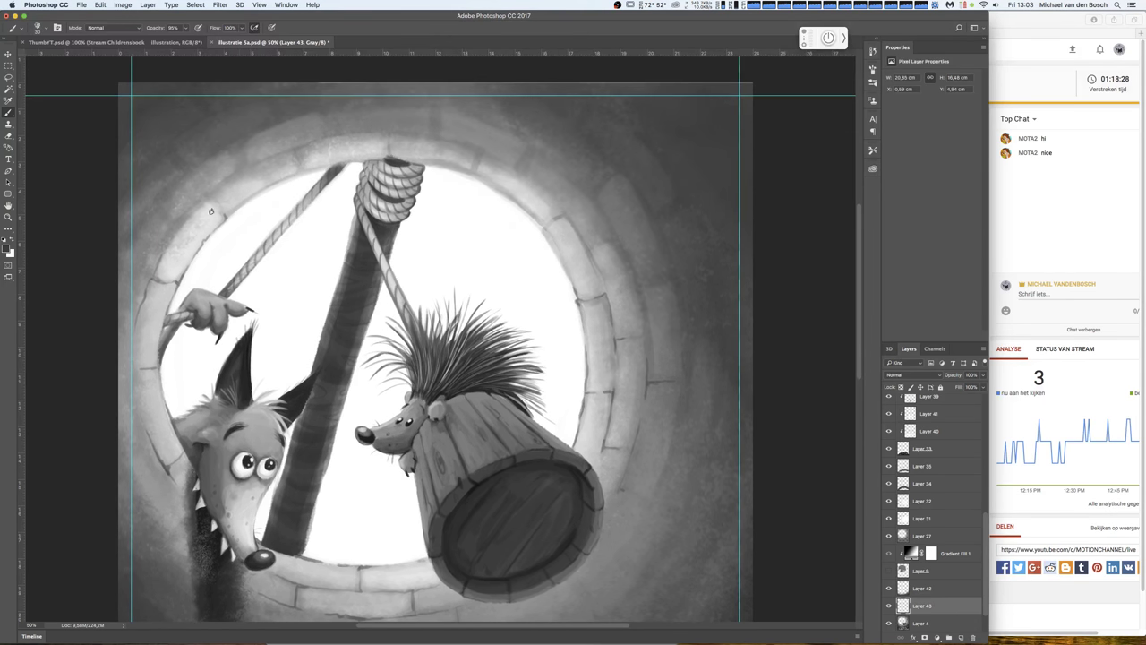
# - Outline more bricks and stone edges along the upper and inner well rim
pyautogui.moveTo(176, 231); pyautogui.dragTo(237, 151)
pyautogui.moveTo(189, 178)
pyautogui.mouseDown()
pyautogui.moveTo(176, 161)
pyautogui.moveTo(191, 131)
pyautogui.mouseUp()
pyautogui.moveTo(266, 127); pyautogui.dragTo(283, 114)
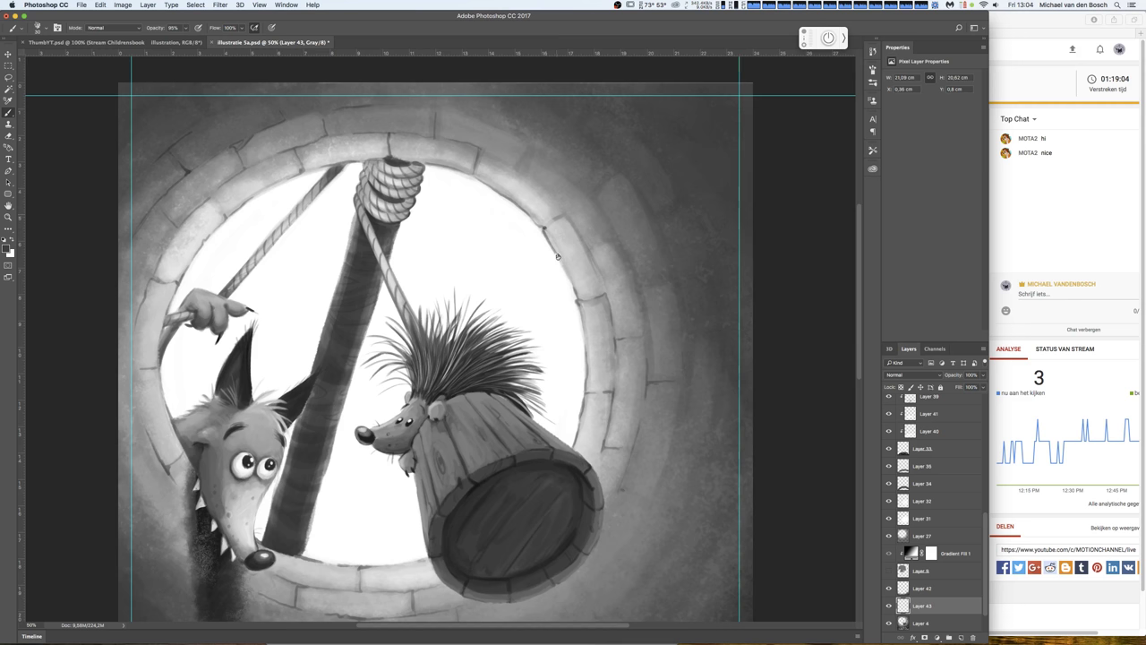
pyautogui.moveTo(541, 226)
pyautogui.mouseDown()
pyautogui.moveTo(564, 267)
pyautogui.moveTo(566, 213)
pyautogui.mouseUp()
pyautogui.moveTo(670, 267); pyautogui.dragTo(673, 289)
pyautogui.moveTo(505, 159); pyautogui.dragTo(537, 184)
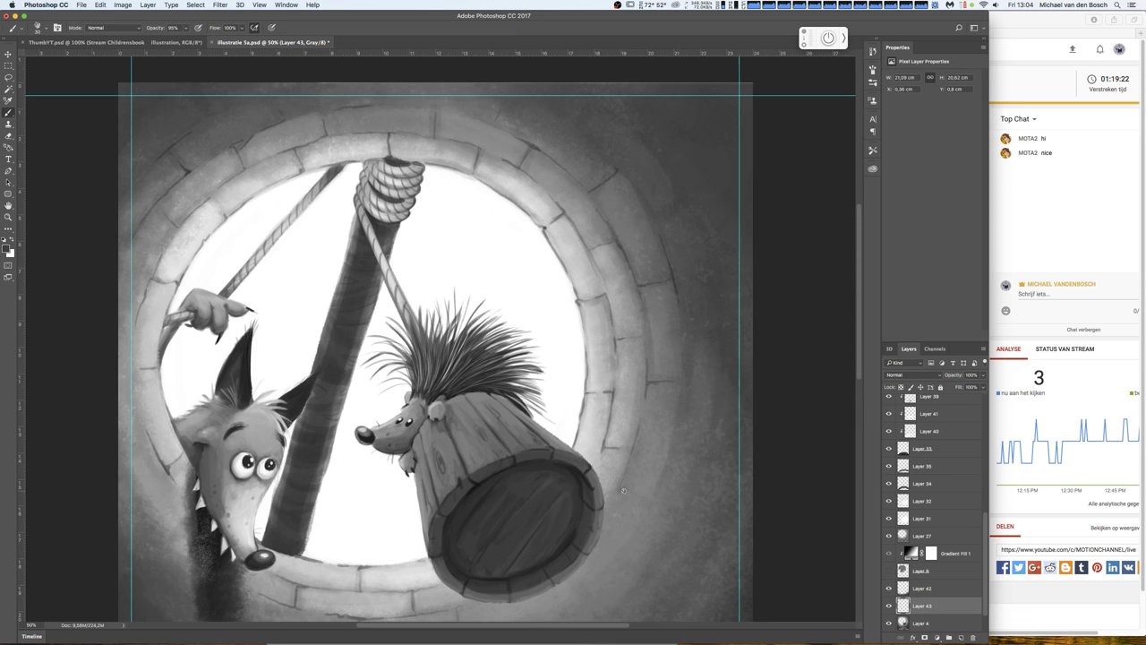
# - Darken part of the brick wall and fade Layer 43 to about 61% opacity
pyautogui.moveTo(623, 490); pyautogui.dragTo(641, 499)
pyautogui.moveTo(984, 375); pyautogui.dragTo(954, 388)
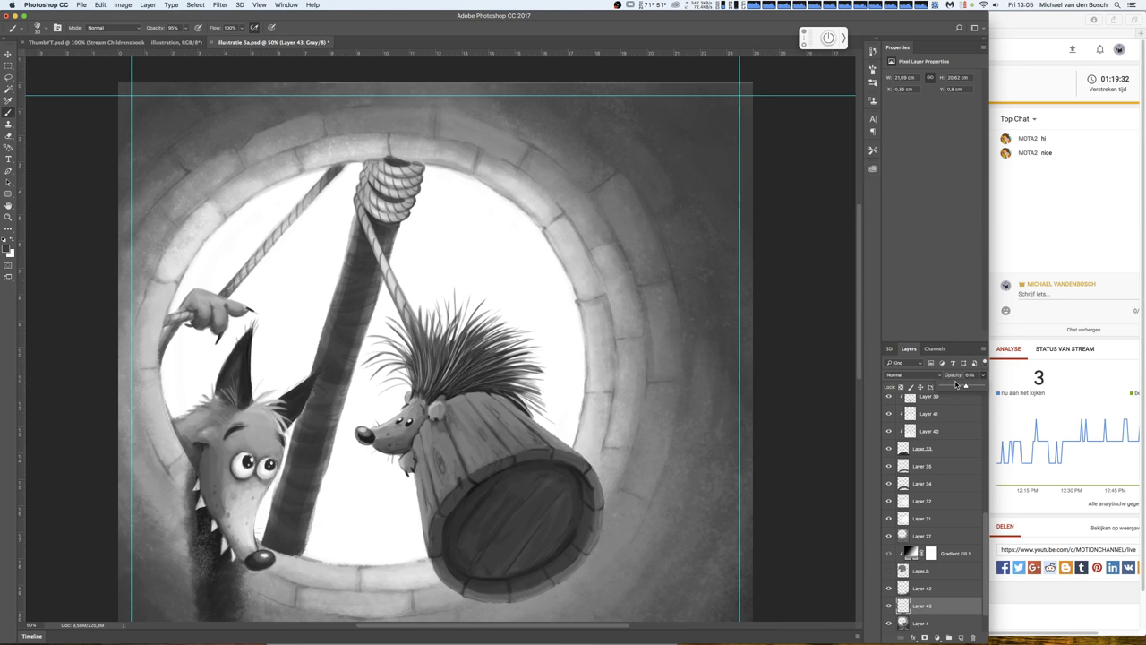
pyautogui.press('super+minus')
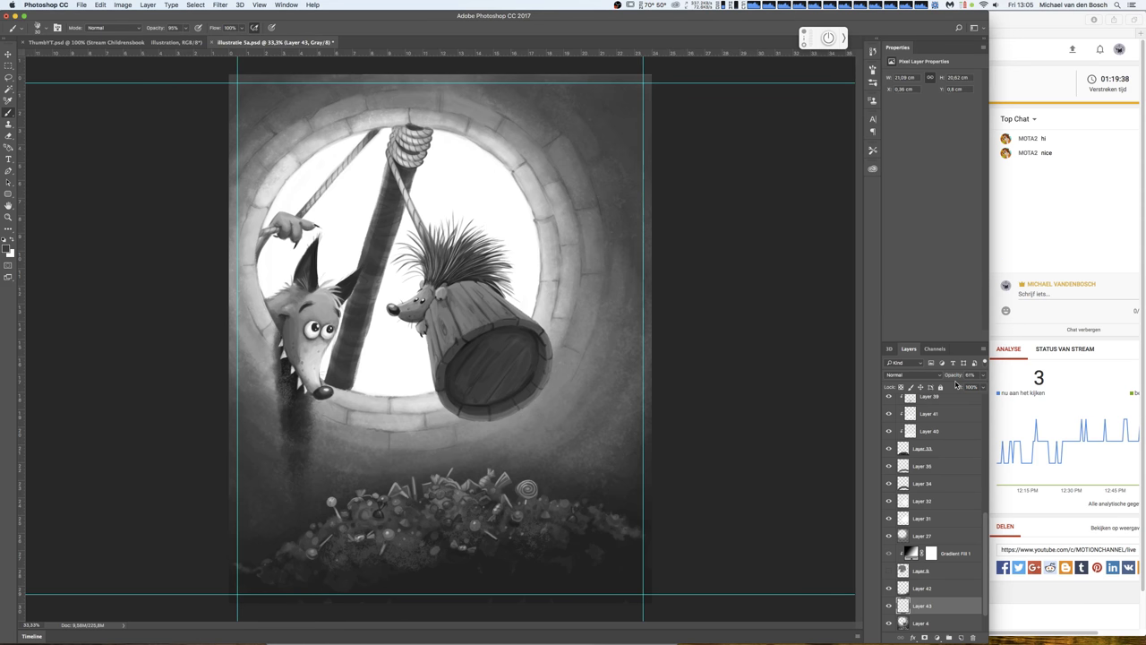
# - Toggle Layer 43 off and on to compare the wall shading, then save
pyautogui.click(889, 605)
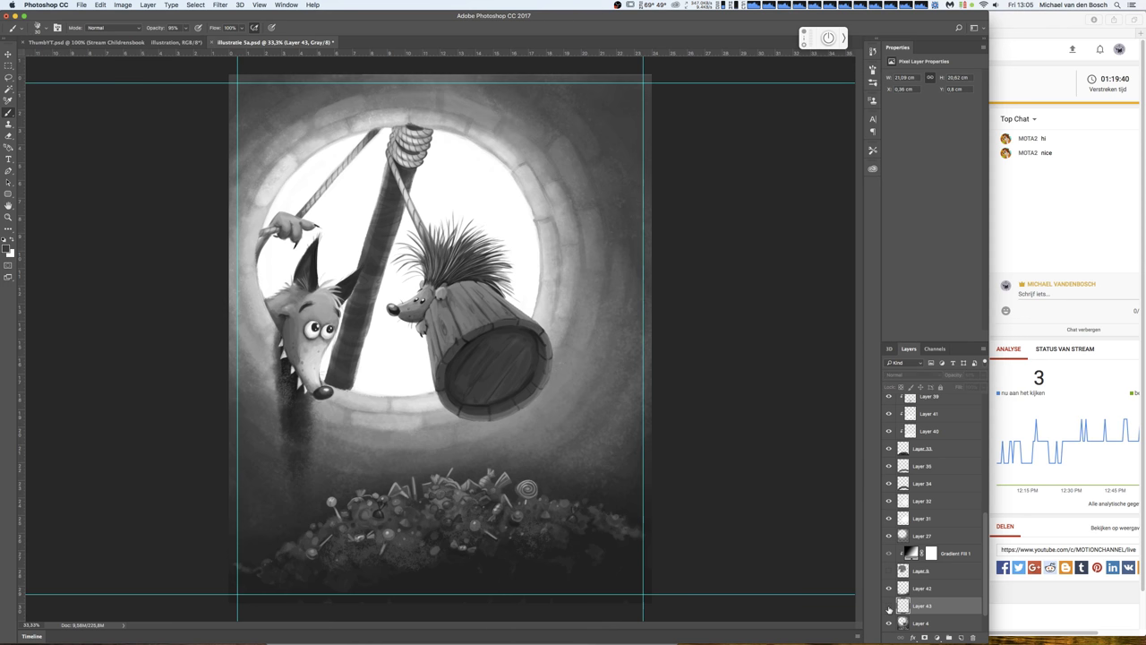
pyautogui.click(889, 606)
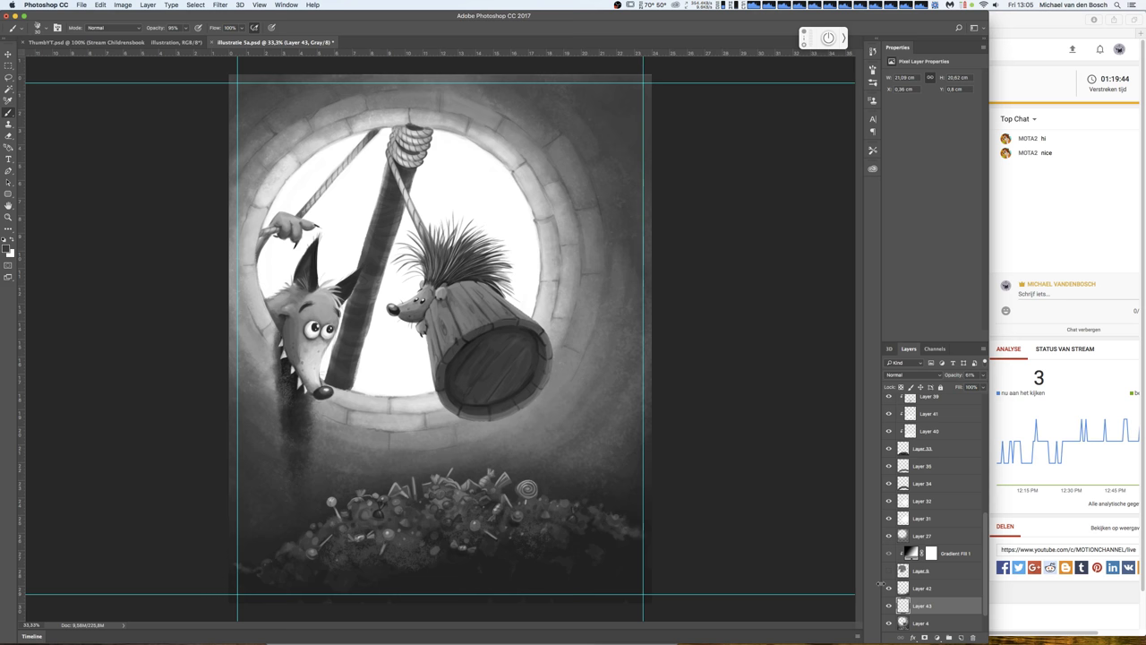
pyautogui.hotkey('ctrl', 's')
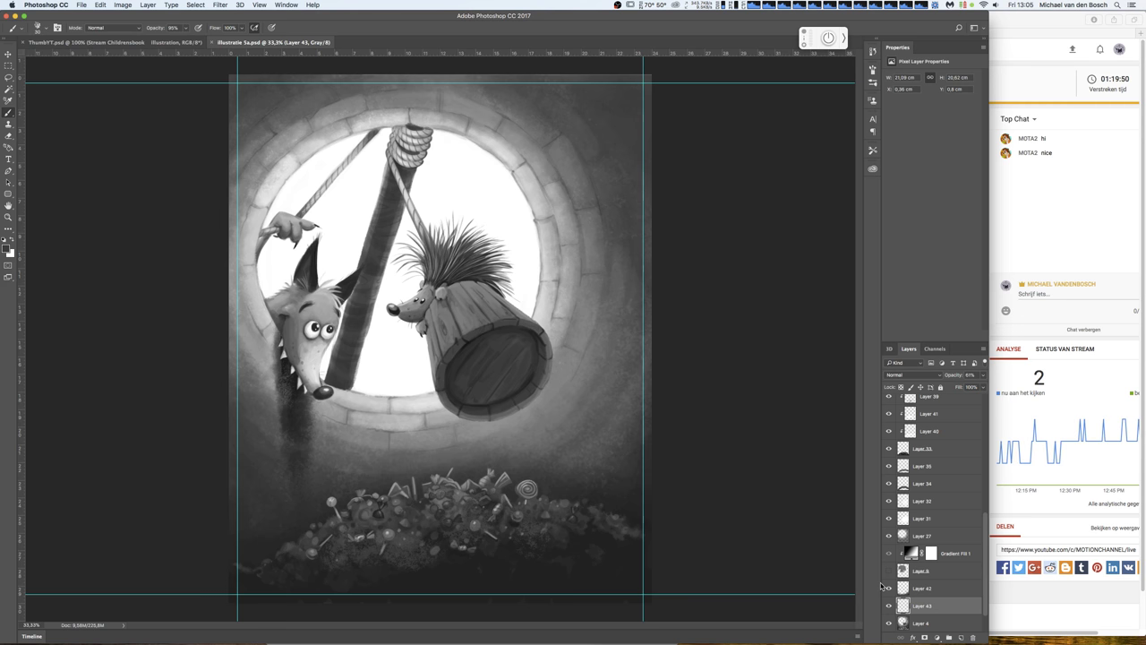
# - Post 'thx!' in the YouTube live stream chat and return to Photoshop
pyautogui.click(1052, 293)
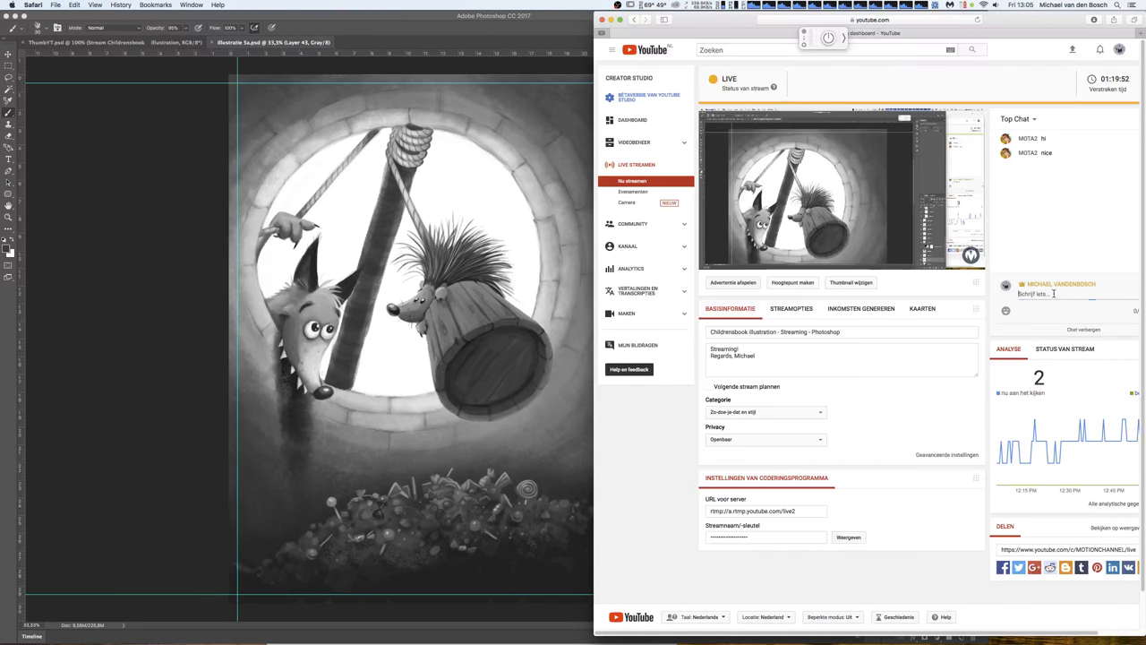
pyautogui.click(1053, 292)
pyautogui.write('thx!')
pyautogui.press('Return')
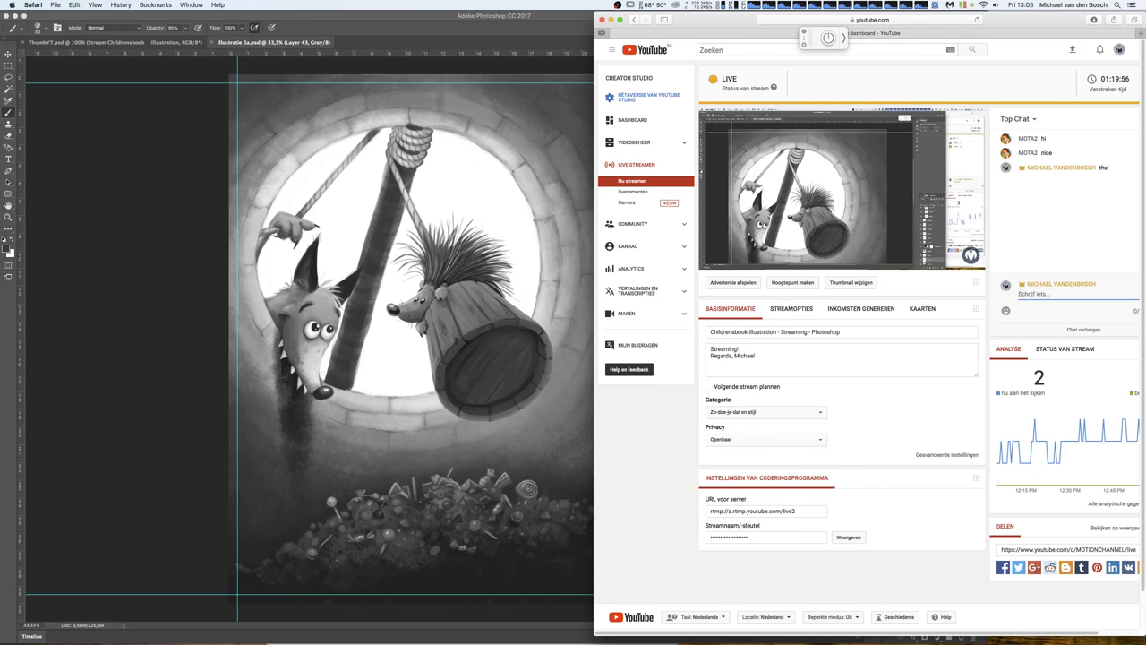
pyautogui.click(526, 20)
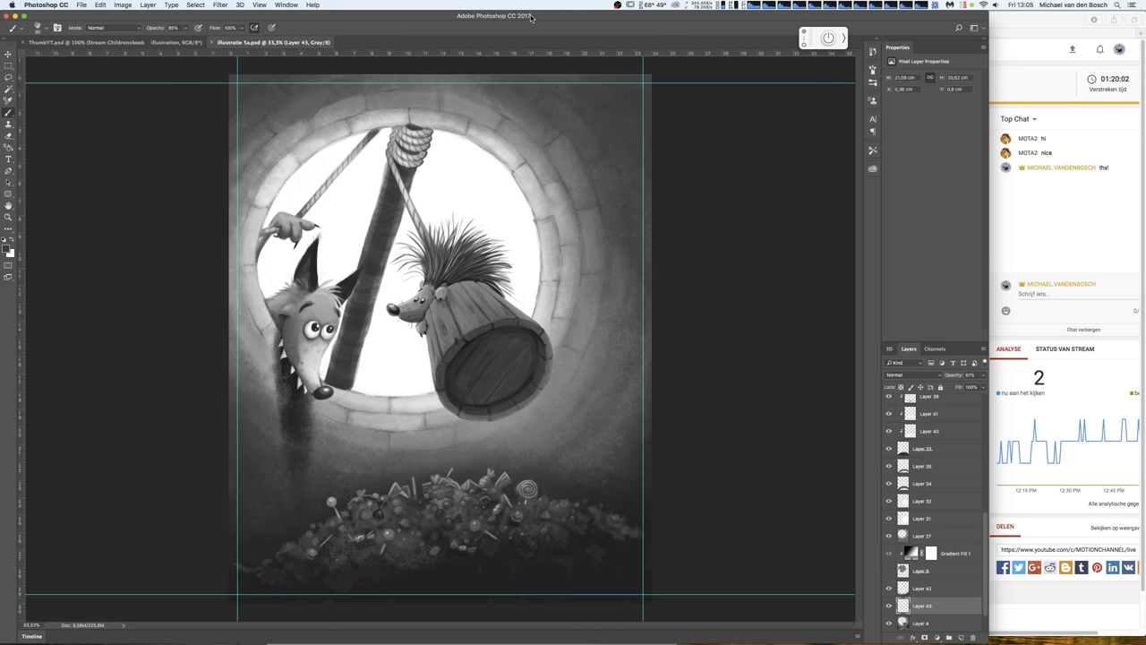
# - Check Layer 32's contents, then select Layer 31 and raise its opacity
pyautogui.click(889, 500)
pyautogui.click(889, 500)
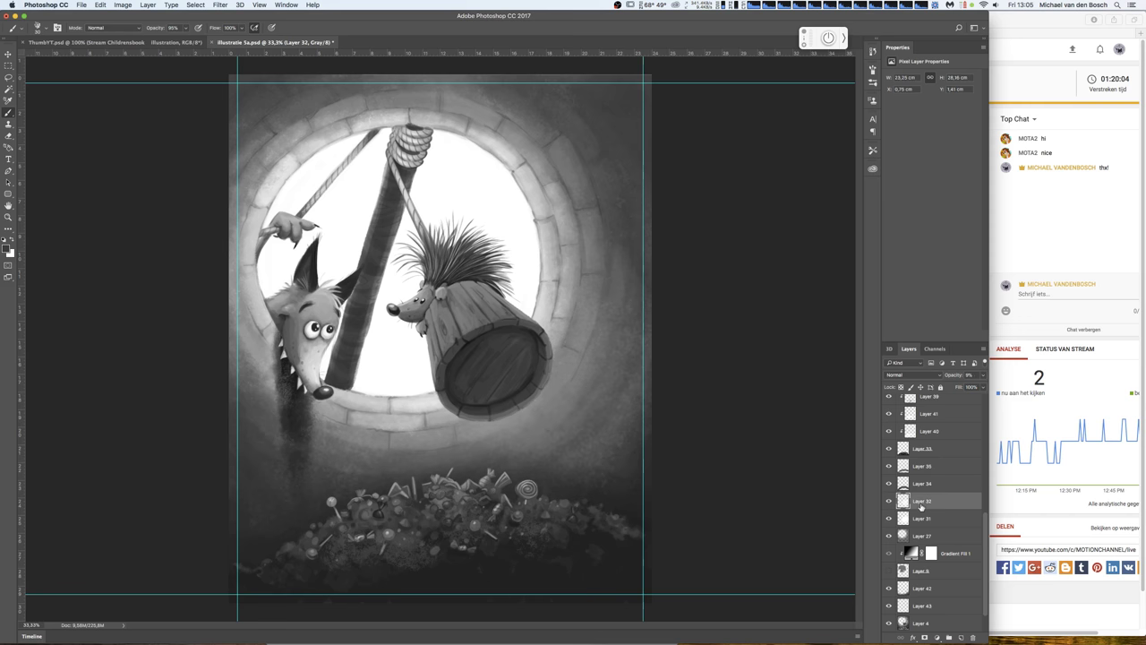
pyautogui.click(922, 500)
pyautogui.click(983, 375)
pyautogui.hotkey('alt', '[')
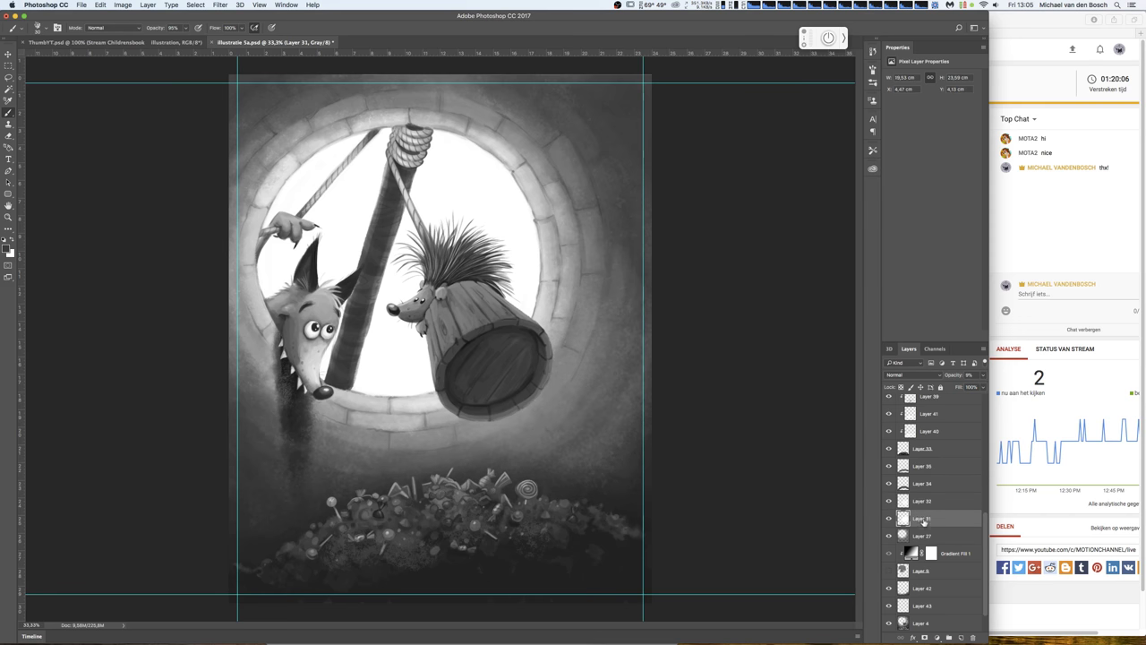
pyautogui.moveTo(956, 388); pyautogui.dragTo(951, 388)
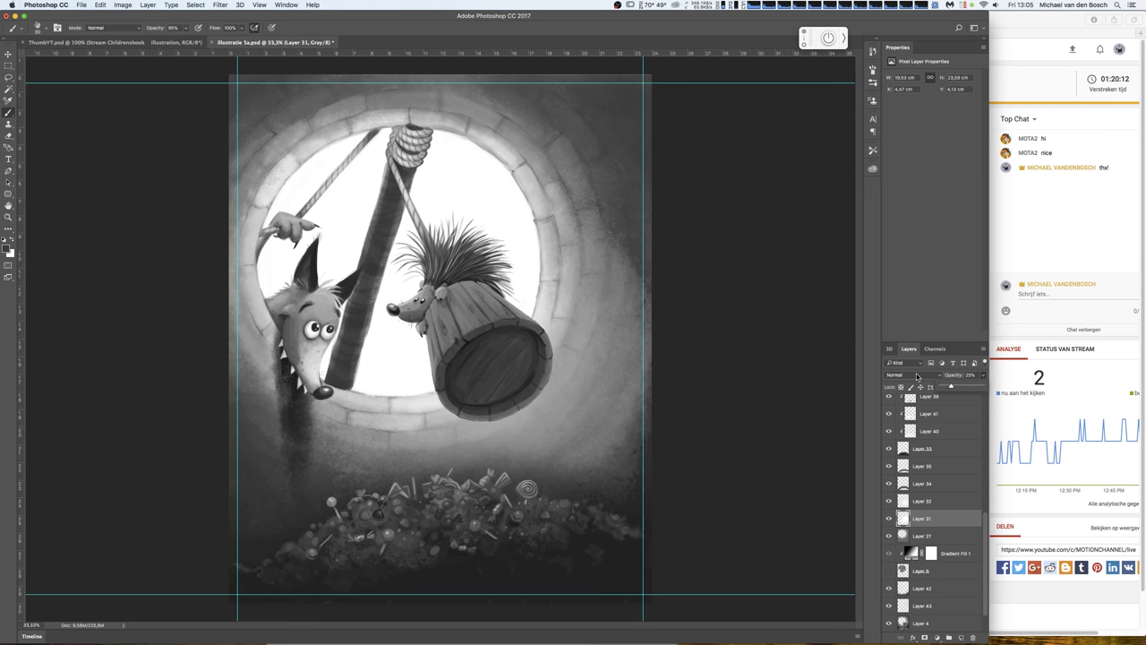
# - With a 2120 px, 0% hardness brush, paint dark haze over the right side
pyautogui.rightClick(494, 320)
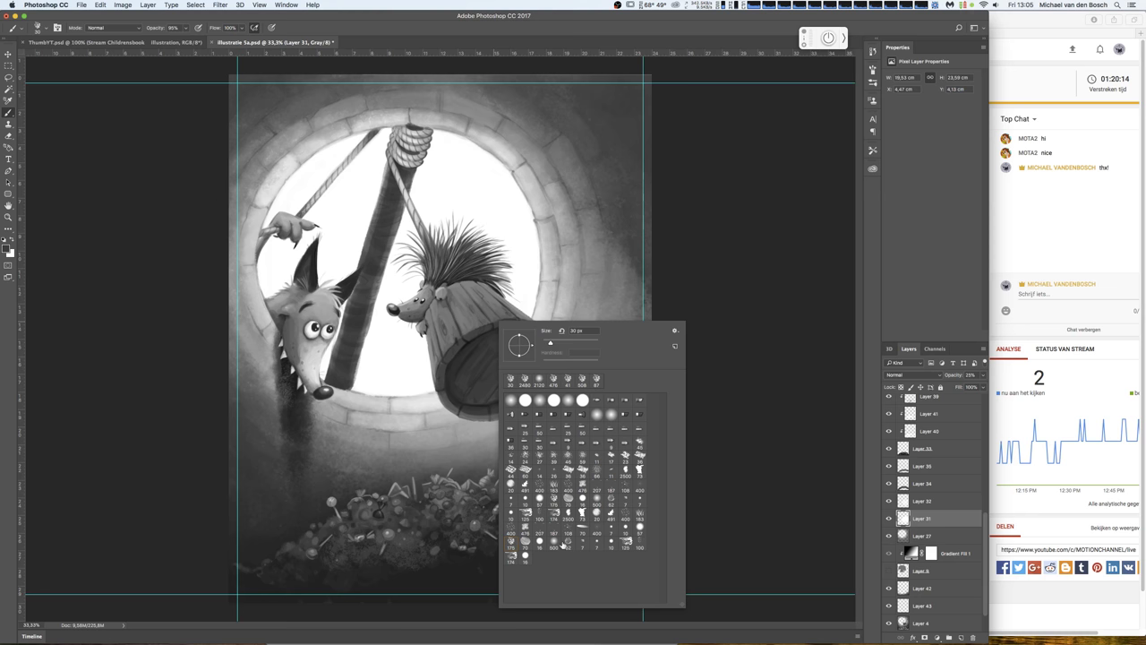
pyautogui.click(595, 345)
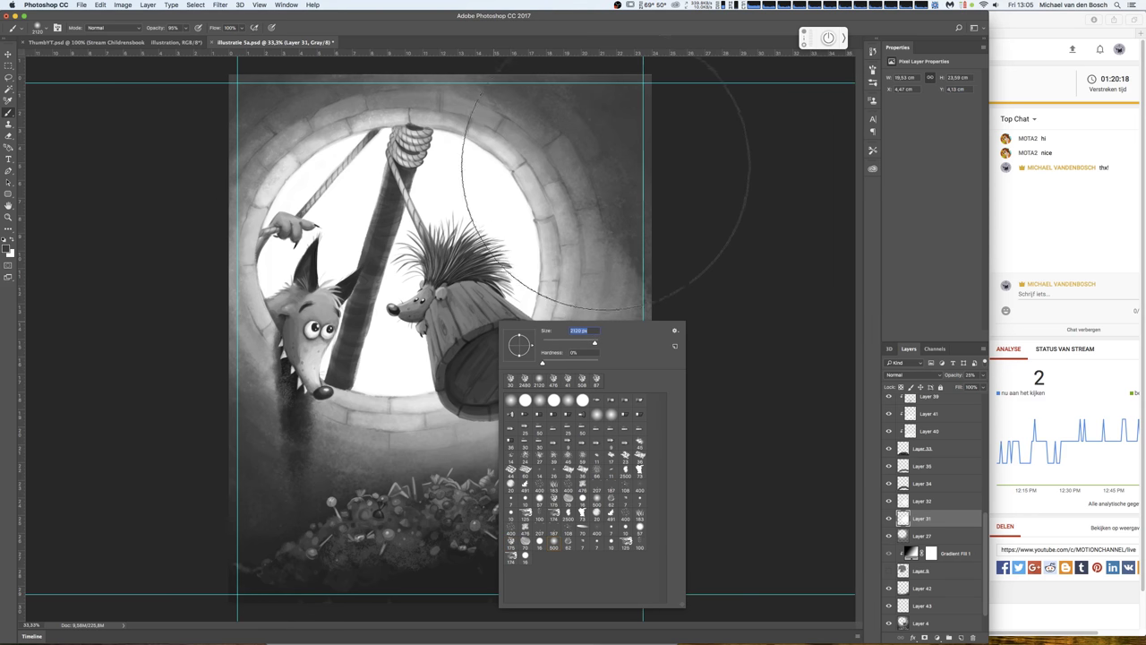
pyautogui.moveTo(605, 197)
pyautogui.mouseDown()
pyautogui.moveTo(680, 524)
pyautogui.moveTo(204, 449)
pyautogui.mouseUp()
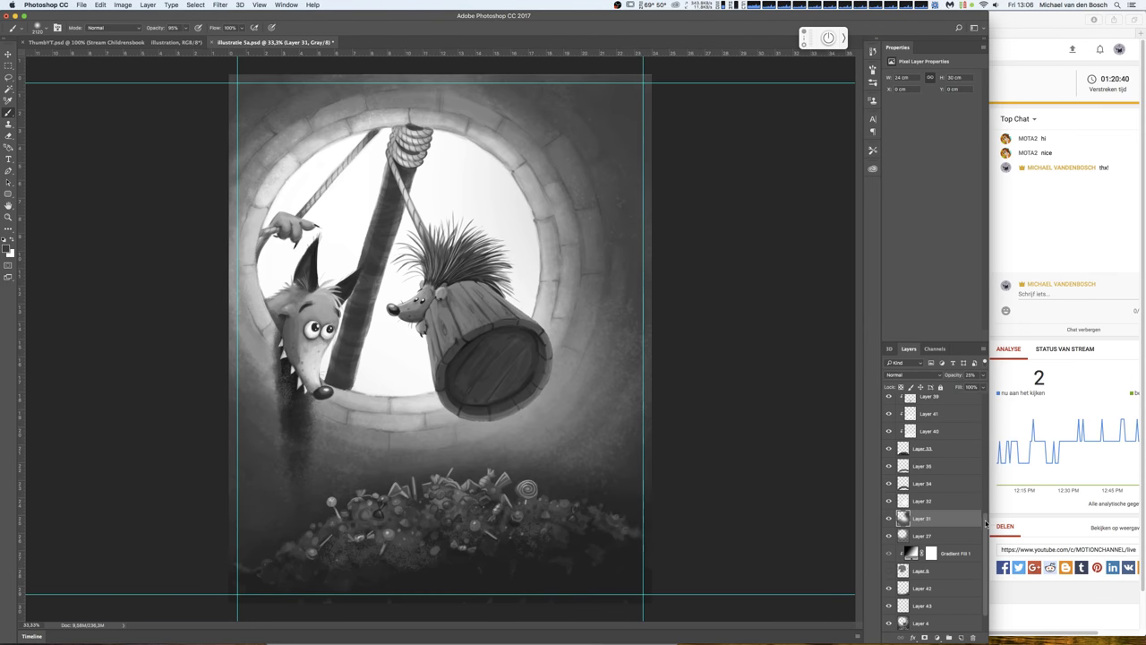
pyautogui.moveTo(985, 524); pyautogui.dragTo(979, 435)
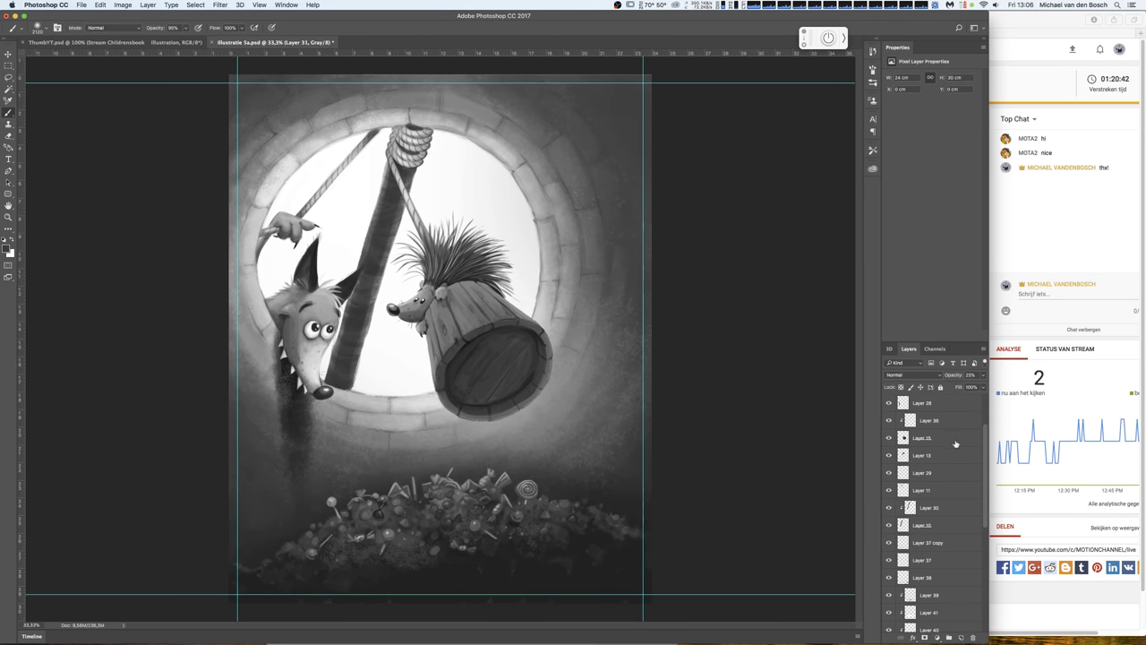
# - Add a new layer above Layer 15 and choose the 175 px soft brush preset
pyautogui.click(955, 443)
pyautogui.click(961, 638)
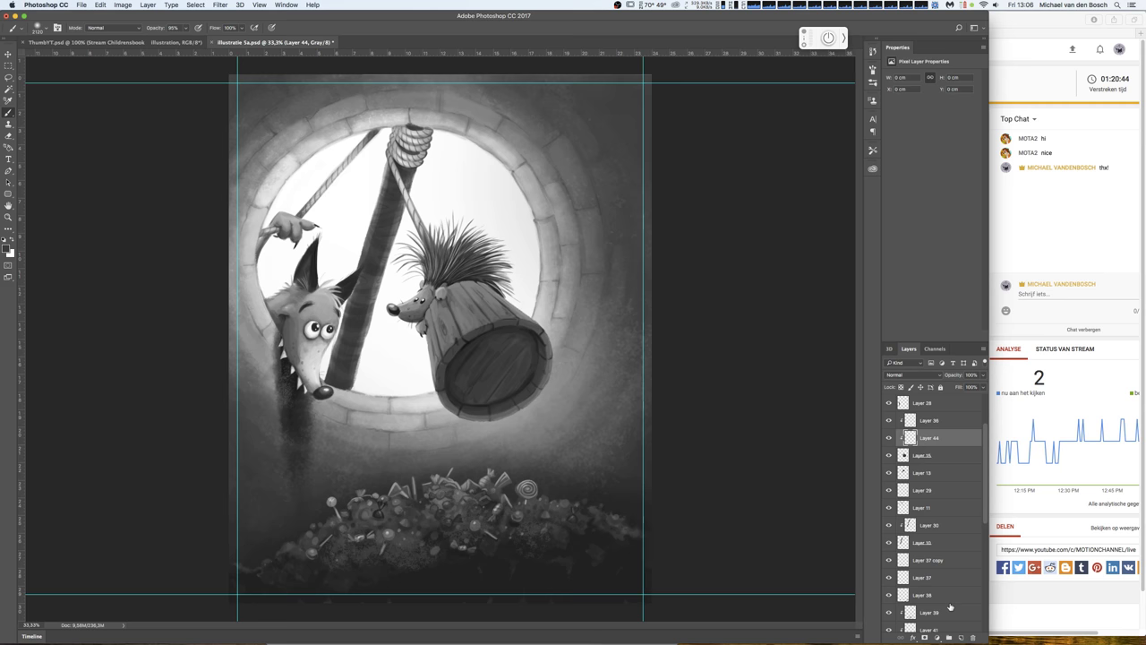
pyautogui.moveTo(513, 521); pyautogui.dragTo(515, 519)
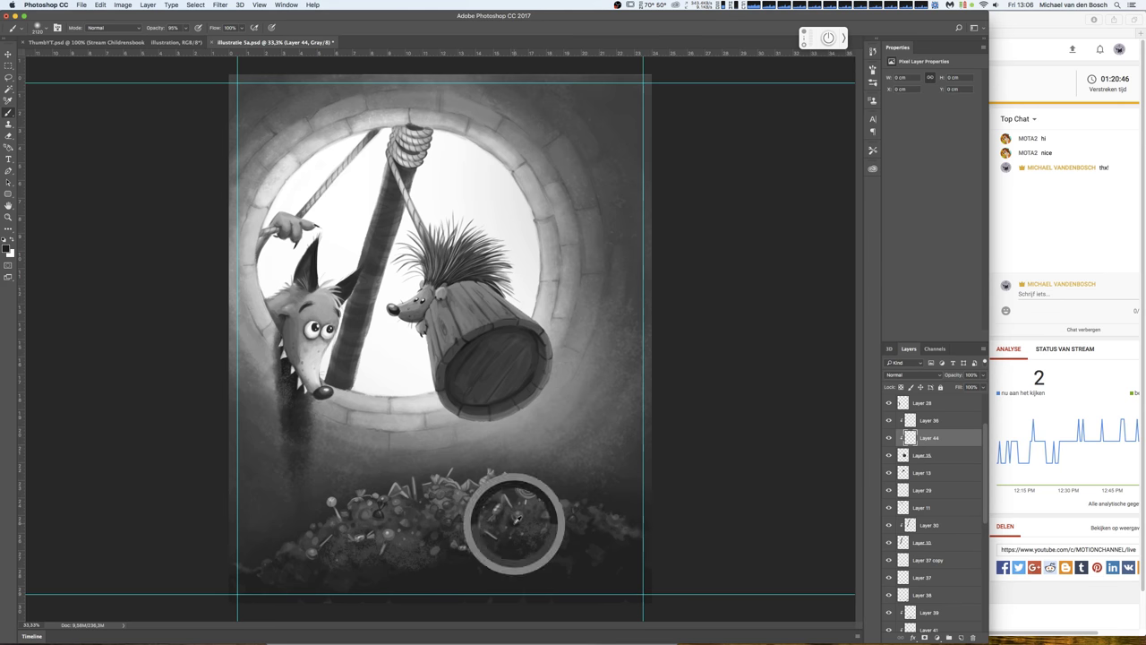
pyautogui.rightClick(524, 474)
pyautogui.rightClick(582, 466)
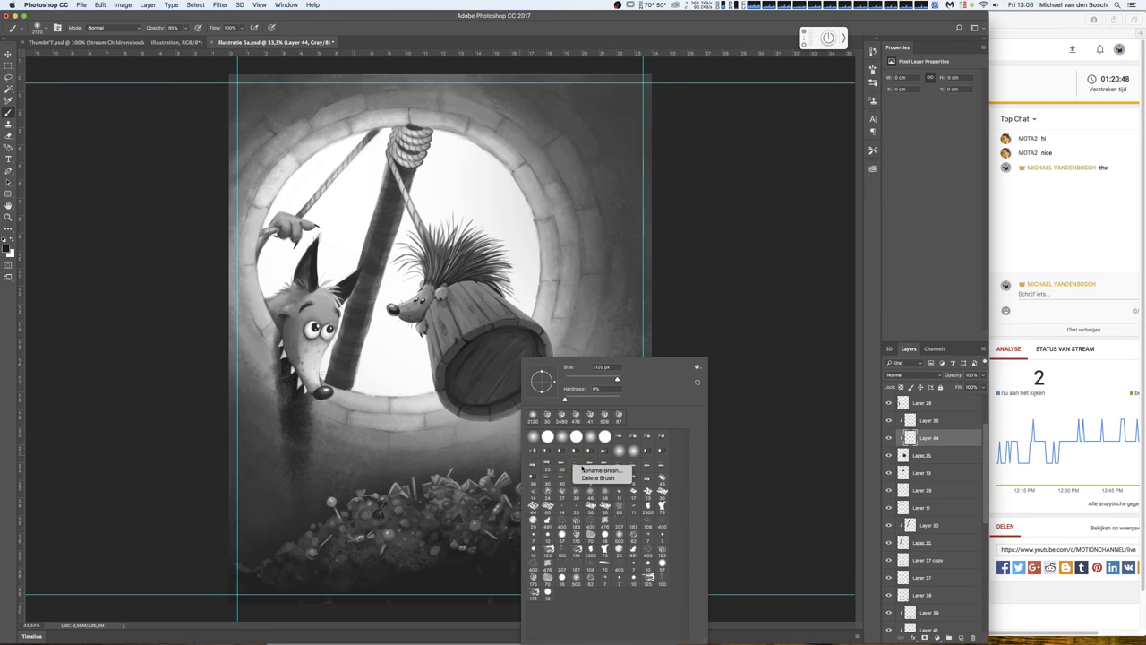
pyautogui.click(533, 582)
pyautogui.click(534, 581)
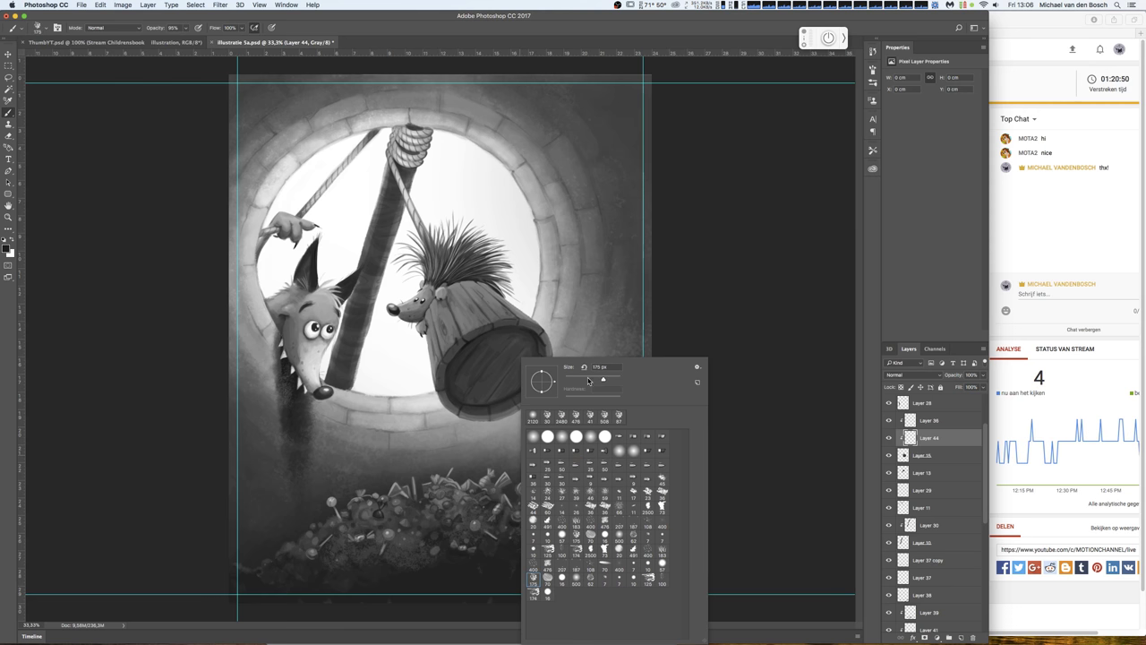
pyautogui.click(514, 360)
# - Darken the barrel interior and near the hedgehog, fading Layer 44 to 23% opacity
pyautogui.moveTo(518, 363)
pyautogui.mouseDown()
pyautogui.moveTo(502, 340)
pyautogui.moveTo(474, 358)
pyautogui.moveTo(488, 344)
pyautogui.moveTo(460, 392)
pyautogui.moveTo(492, 381)
pyautogui.mouseUp()
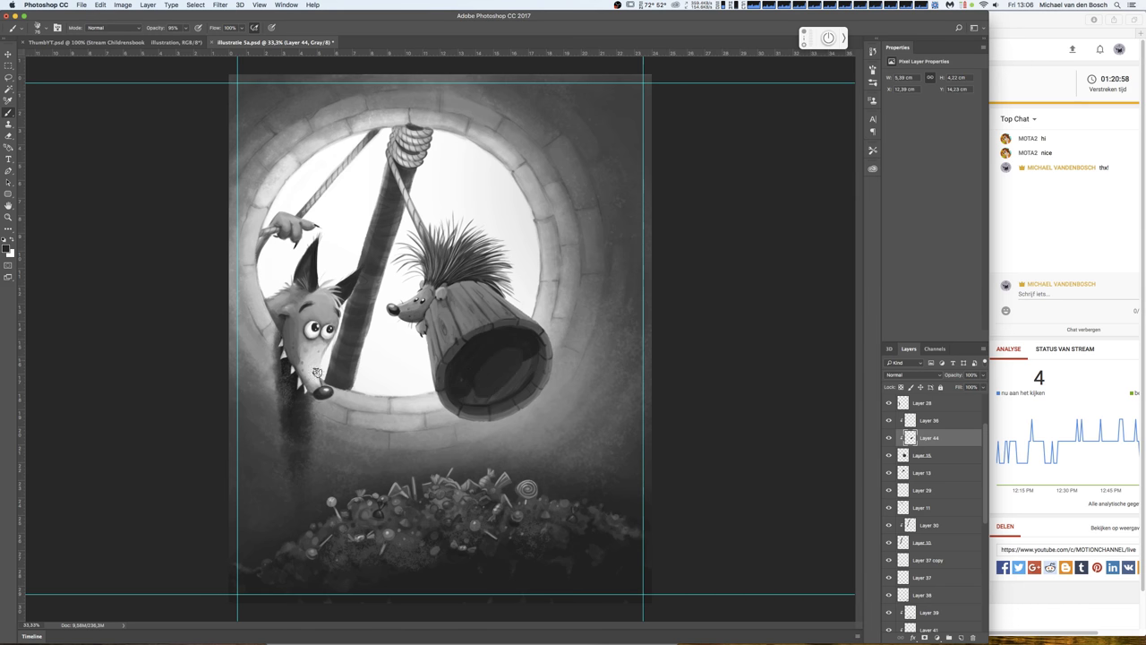
pyautogui.moveTo(515, 347)
pyautogui.mouseDown()
pyautogui.moveTo(493, 385)
pyautogui.moveTo(459, 395)
pyautogui.moveTo(493, 400)
pyautogui.moveTo(536, 360)
pyautogui.moveTo(481, 363)
pyautogui.moveTo(480, 353)
pyautogui.mouseUp()
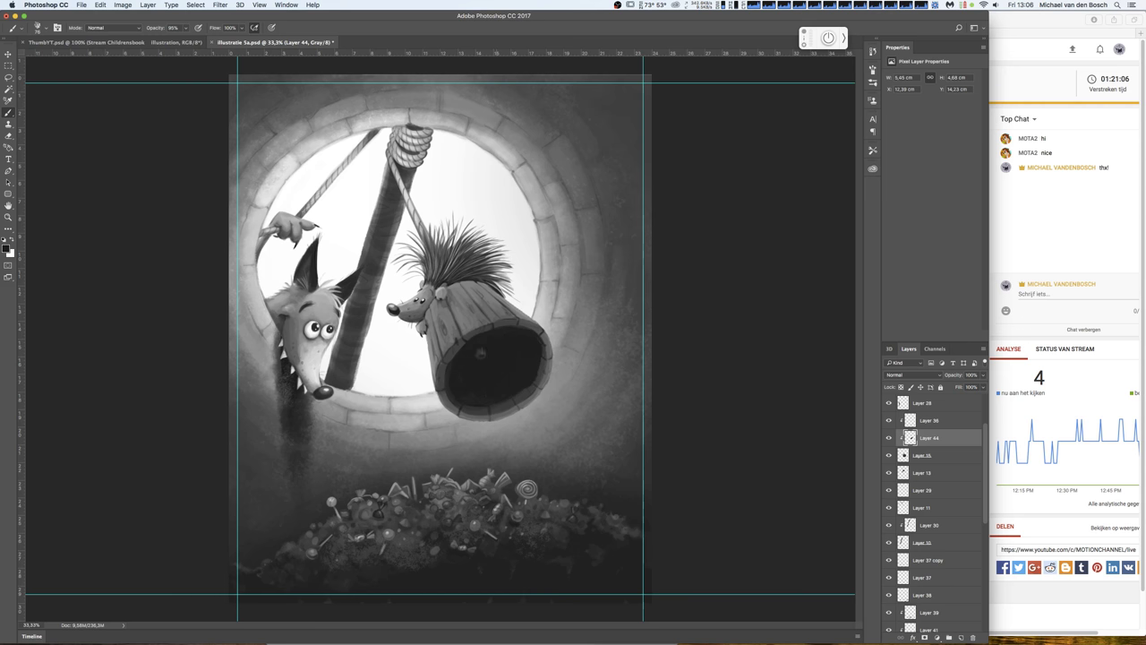
pyautogui.click(428, 307)
pyautogui.moveTo(428, 307); pyautogui.dragTo(480, 302)
pyautogui.click(983, 375)
pyautogui.click(962, 388)
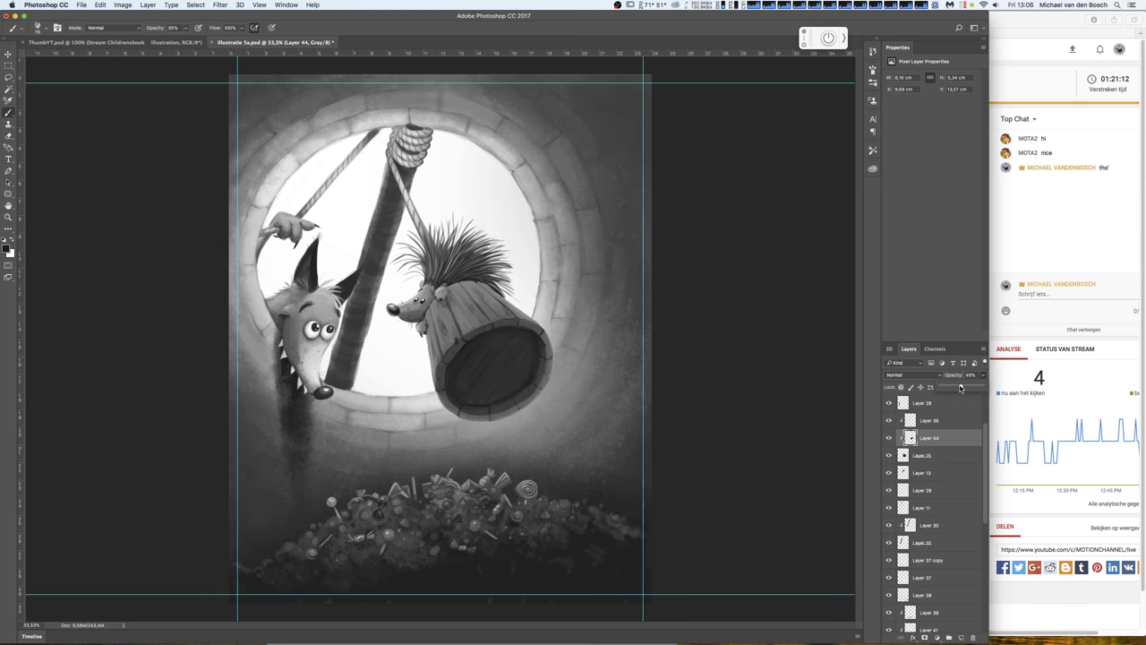
pyautogui.moveTo(961, 386)
pyautogui.mouseDown()
pyautogui.moveTo(950, 389)
pyautogui.moveTo(962, 389)
pyautogui.mouseUp()
pyautogui.click(961, 638)
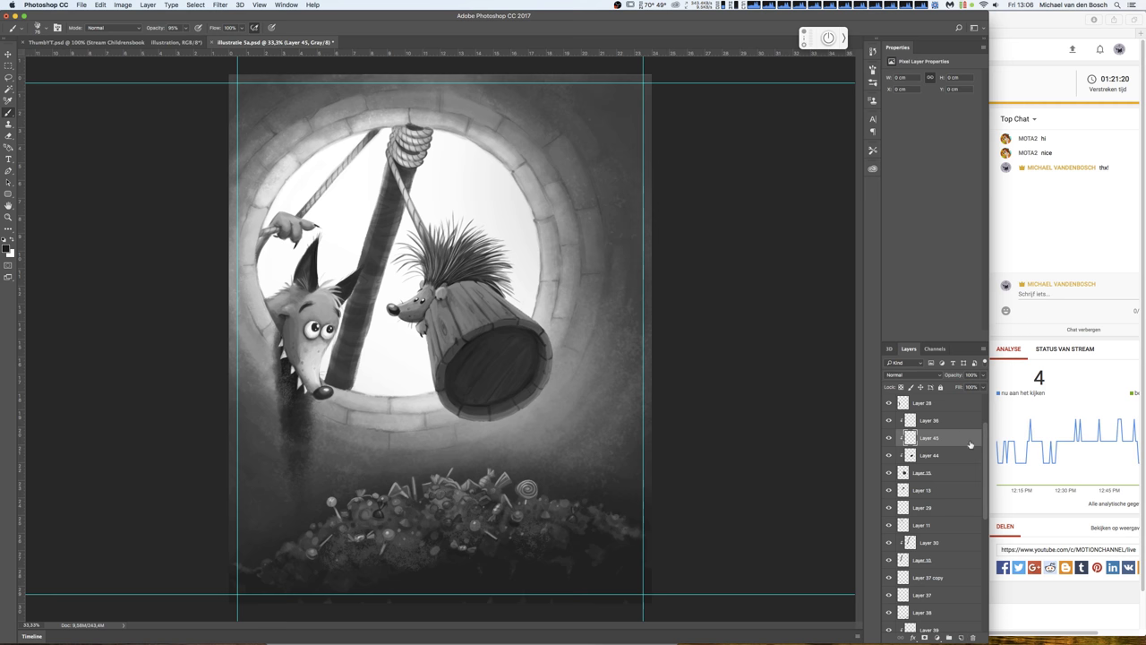
# - Paint light strokes on the barrel rim beside the hedgehog, then pick a 51 px eraser
pyautogui.moveTo(426, 346)
pyautogui.mouseDown()
pyautogui.moveTo(431, 367)
pyautogui.moveTo(432, 303)
pyautogui.moveTo(437, 343)
pyautogui.moveTo(439, 309)
pyautogui.moveTo(462, 277)
pyautogui.moveTo(458, 292)
pyautogui.moveTo(469, 277)
pyautogui.moveTo(546, 326)
pyautogui.mouseUp()
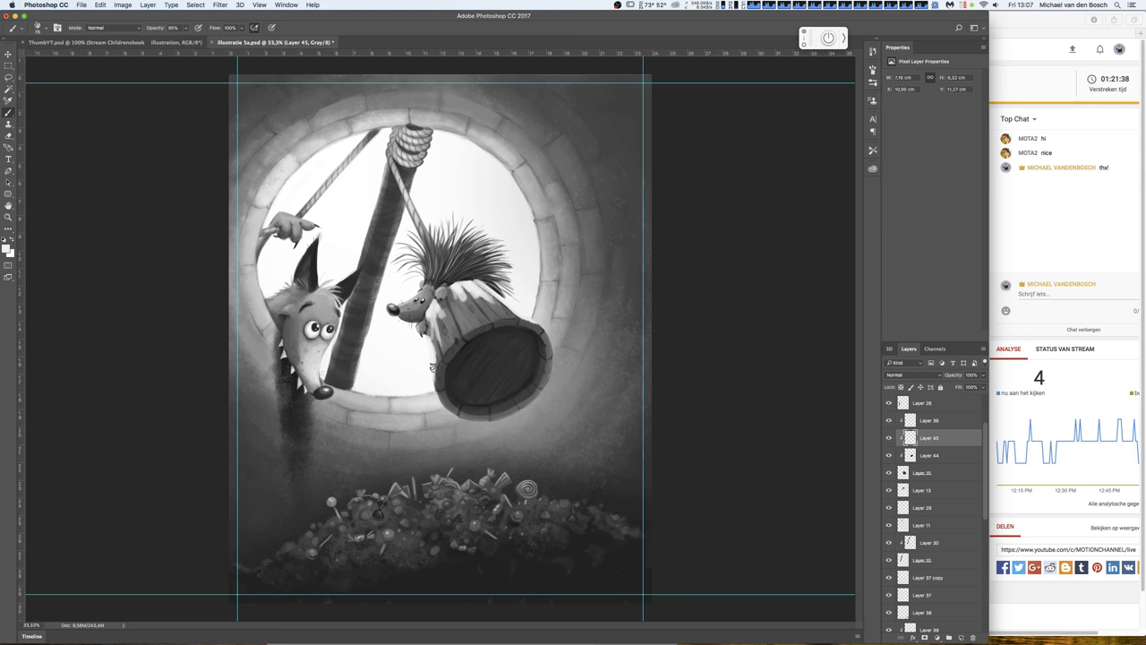
pyautogui.press('e')
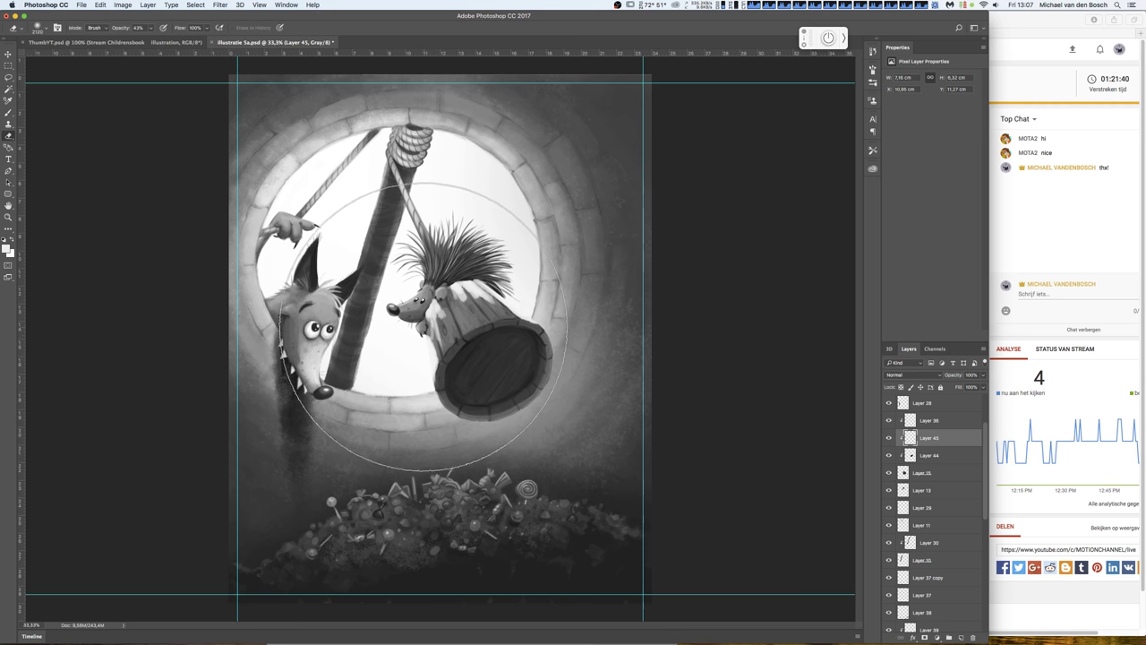
pyautogui.rightClick(427, 330)
pyautogui.click(439, 550)
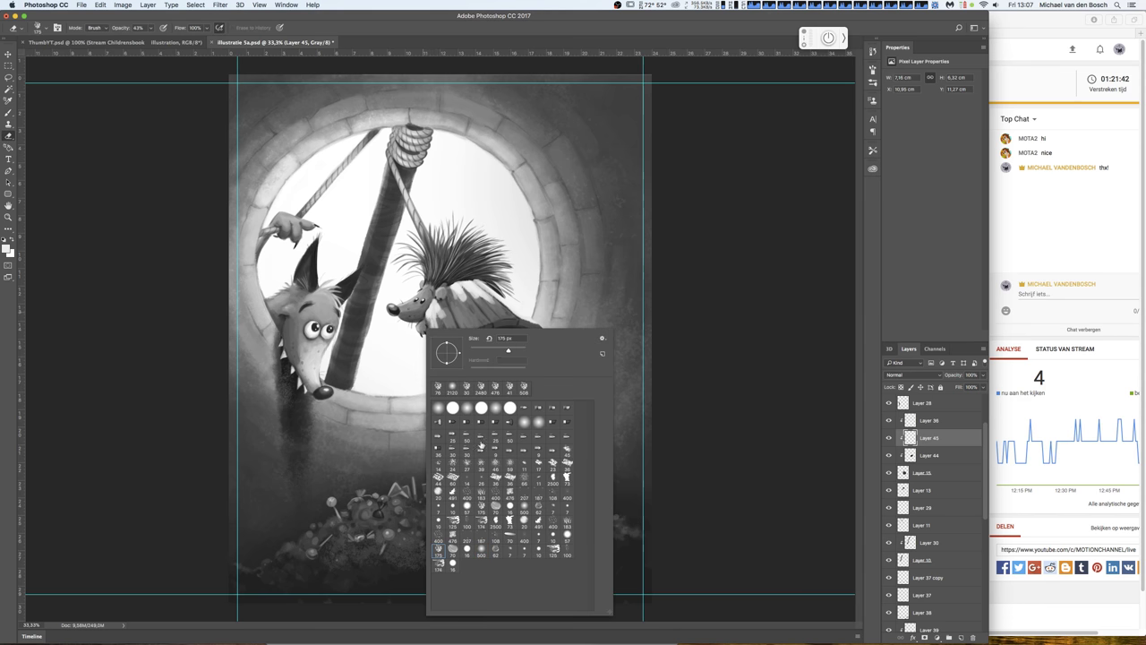
pyautogui.press('Return')
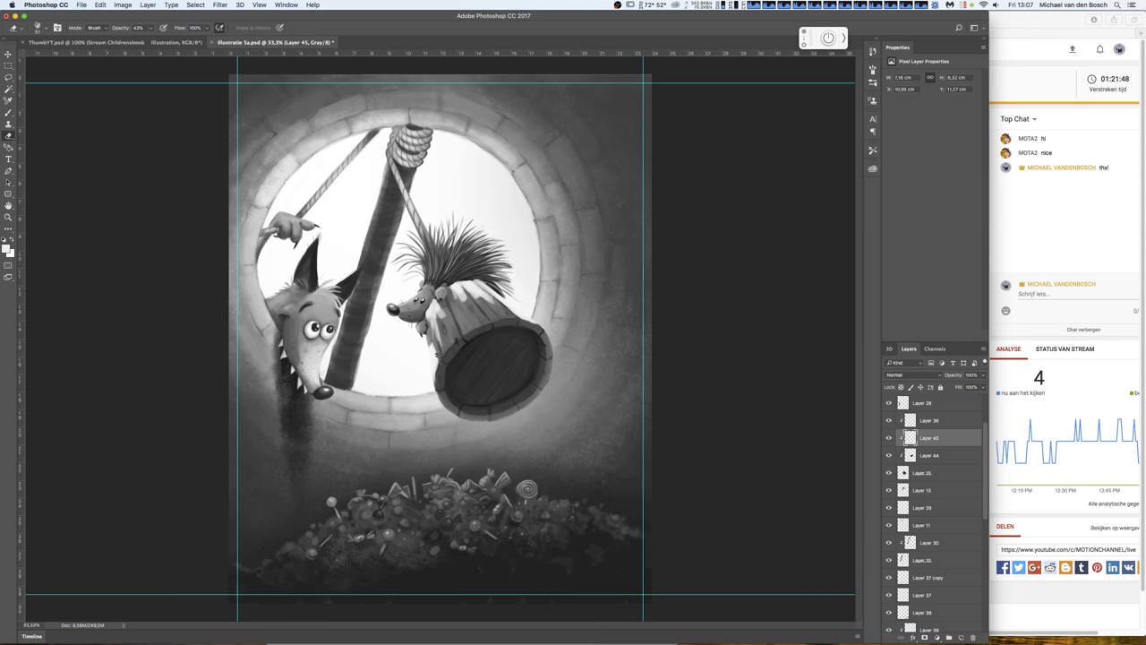
# - Fade Layer 45 to about 26% opacity and select Layer 31
pyautogui.moveTo(984, 374); pyautogui.dragTo(951, 387)
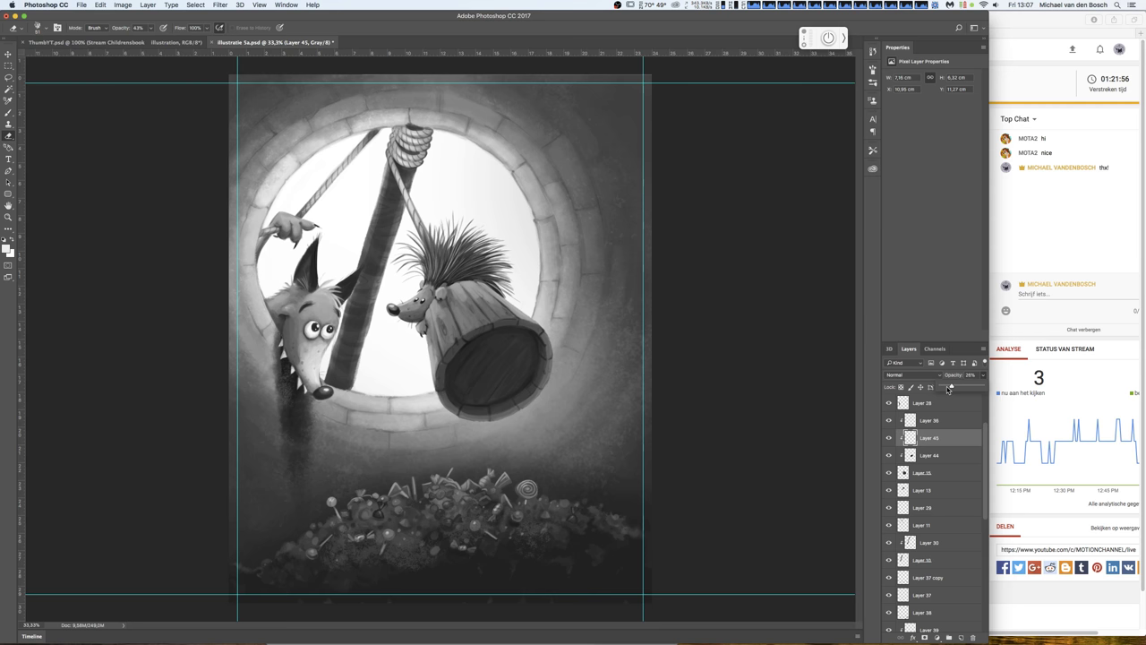
pyautogui.moveTo(981, 501); pyautogui.dragTo(978, 583)
pyautogui.click(956, 561)
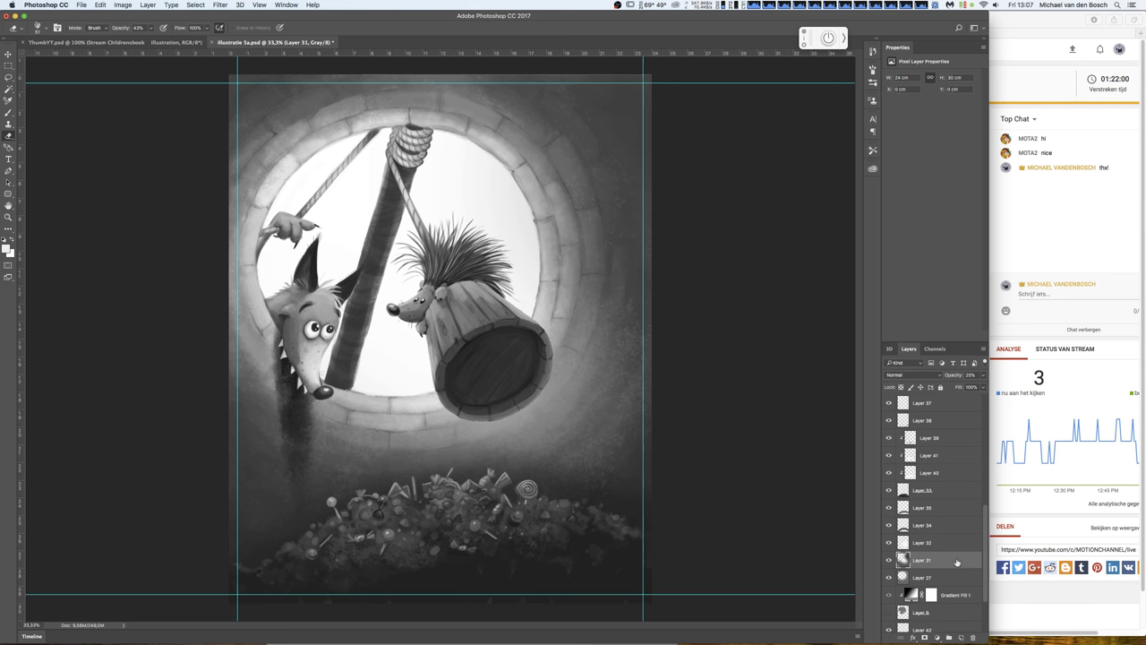
# - Add a new layer and place a circular selection over the well's round window
pyautogui.click(961, 637)
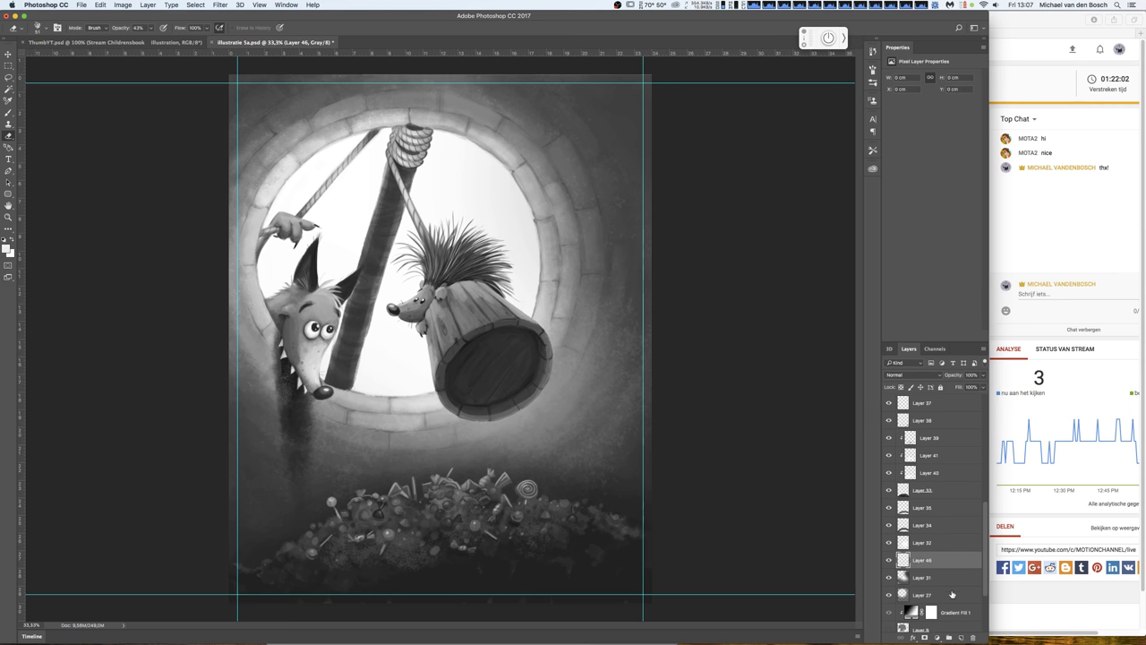
pyautogui.press('m')
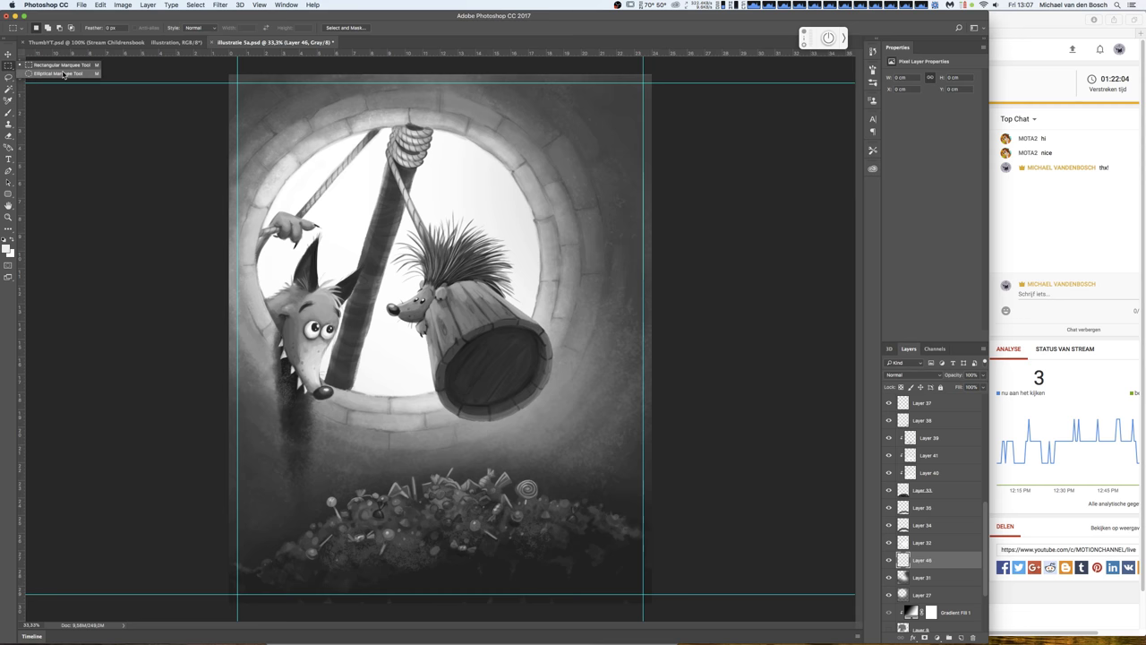
pyautogui.moveTo(356, 195); pyautogui.dragTo(552, 382)
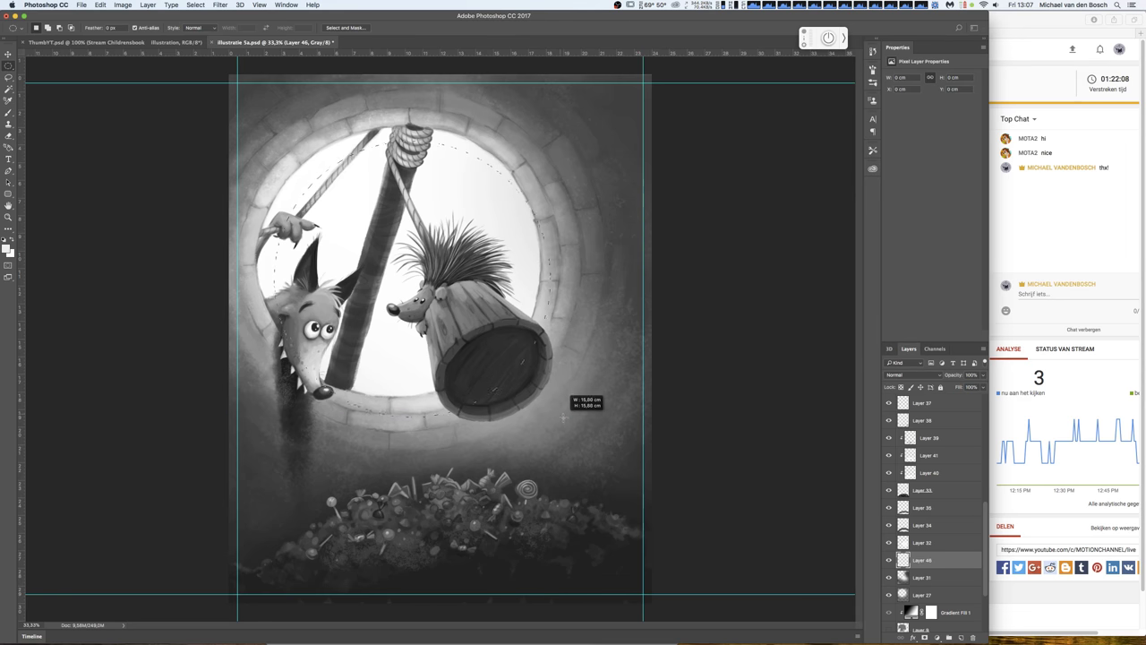
pyautogui.moveTo(553, 383); pyautogui.dragTo(557, 412)
pyautogui.moveTo(534, 303); pyautogui.dragTo(518, 287)
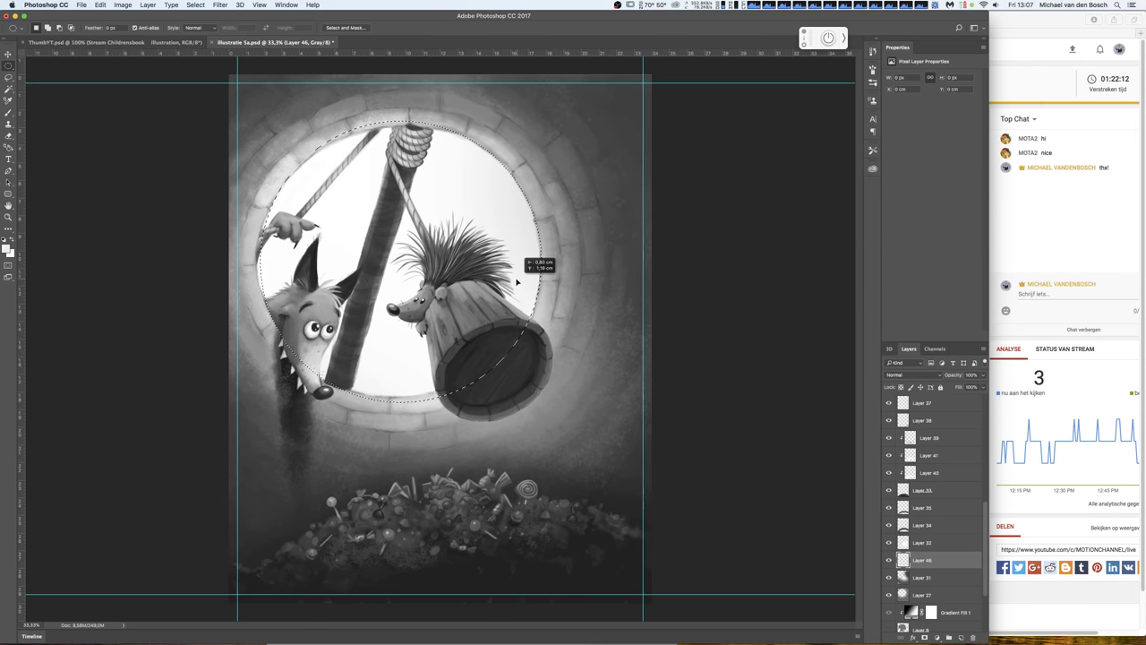
pyautogui.moveTo(518, 287); pyautogui.dragTo(515, 283)
# - Fill the circular selection with white and deselect it
pyautogui.click(100, 4)
pyautogui.click(134, 146)
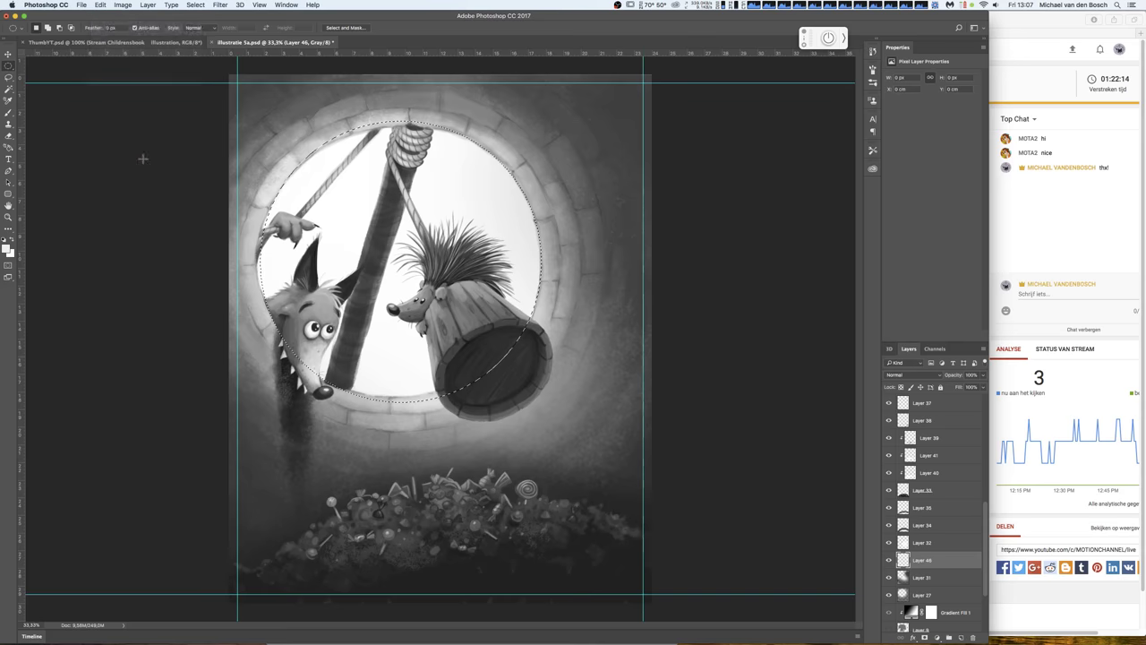
pyautogui.click(634, 293)
pyautogui.hotkey('ctrl', 'd')
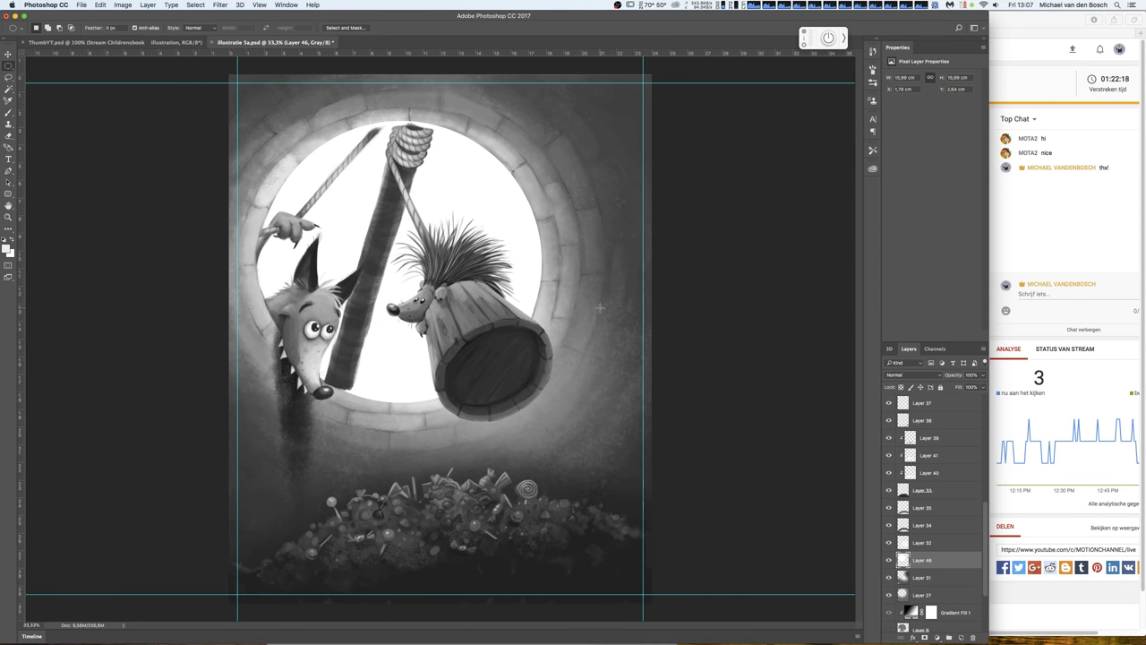
pyautogui.click(220, 6)
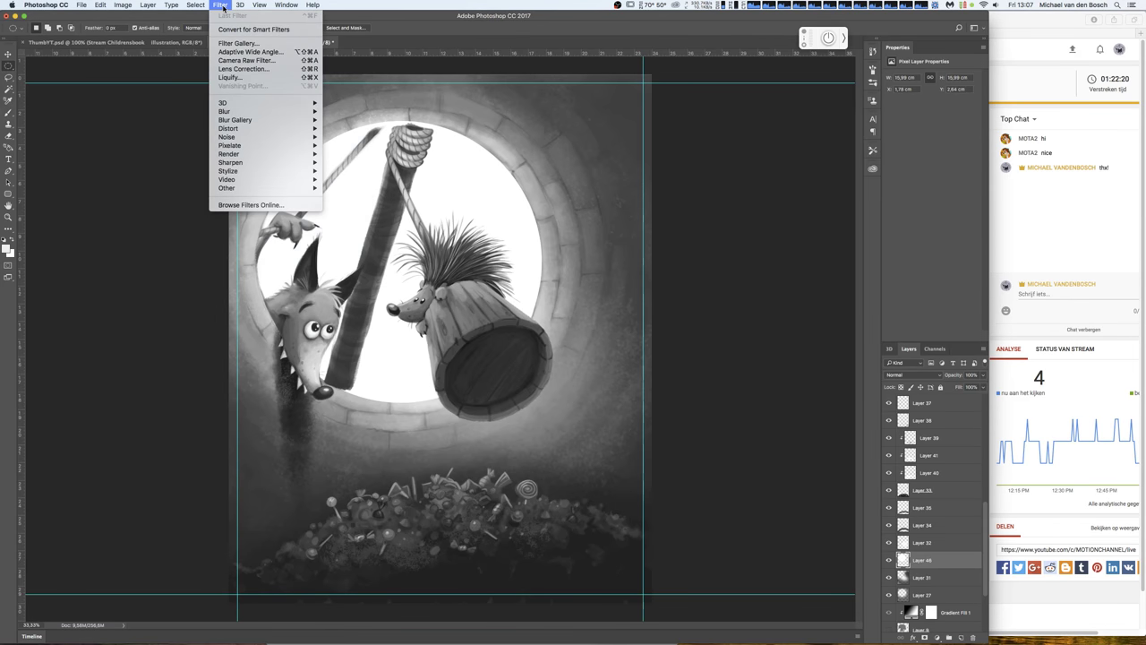
# - Apply a Gaussian Blur of about 147 px to the white circle
pyautogui.click(367, 149)
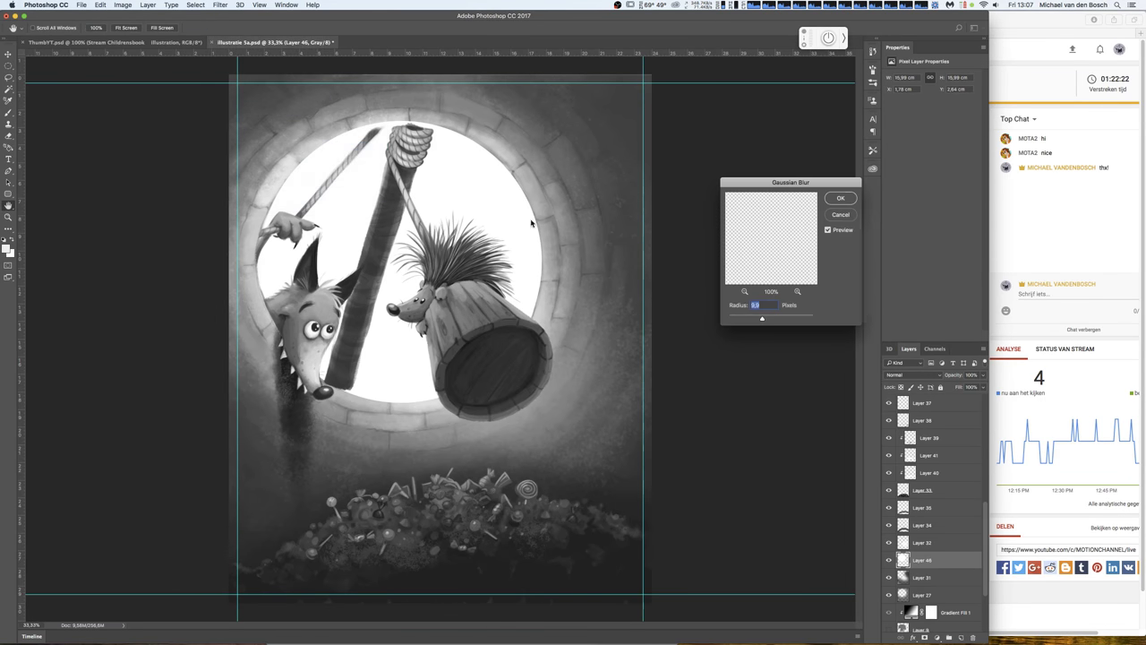
pyautogui.click(787, 319)
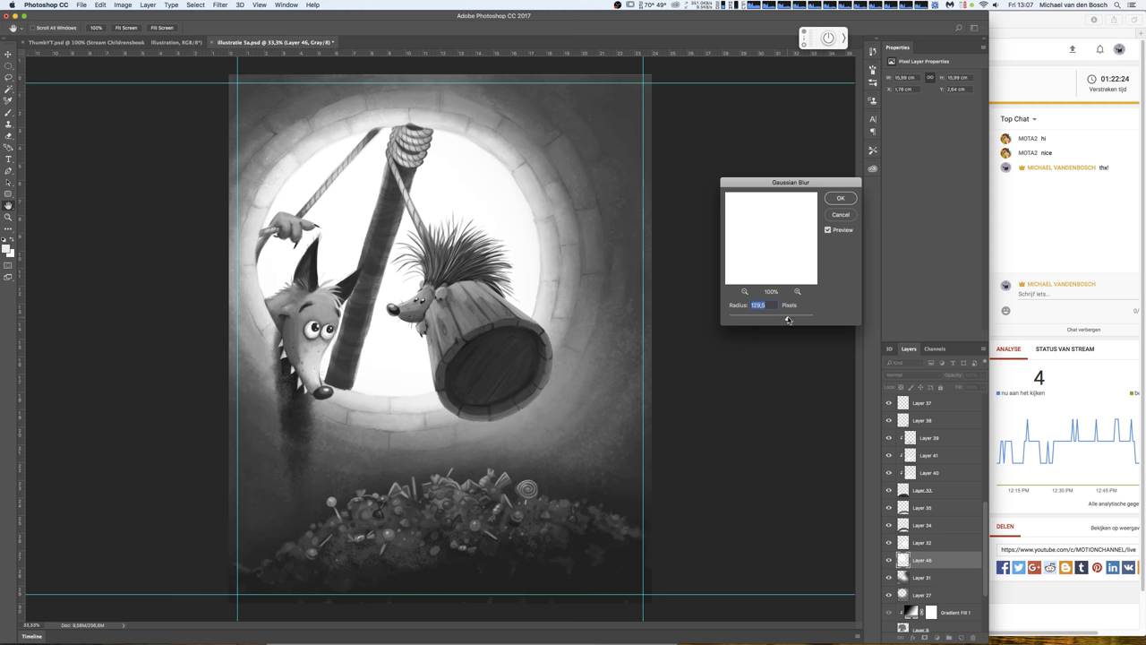
pyautogui.moveTo(788, 320); pyautogui.dragTo(803, 319)
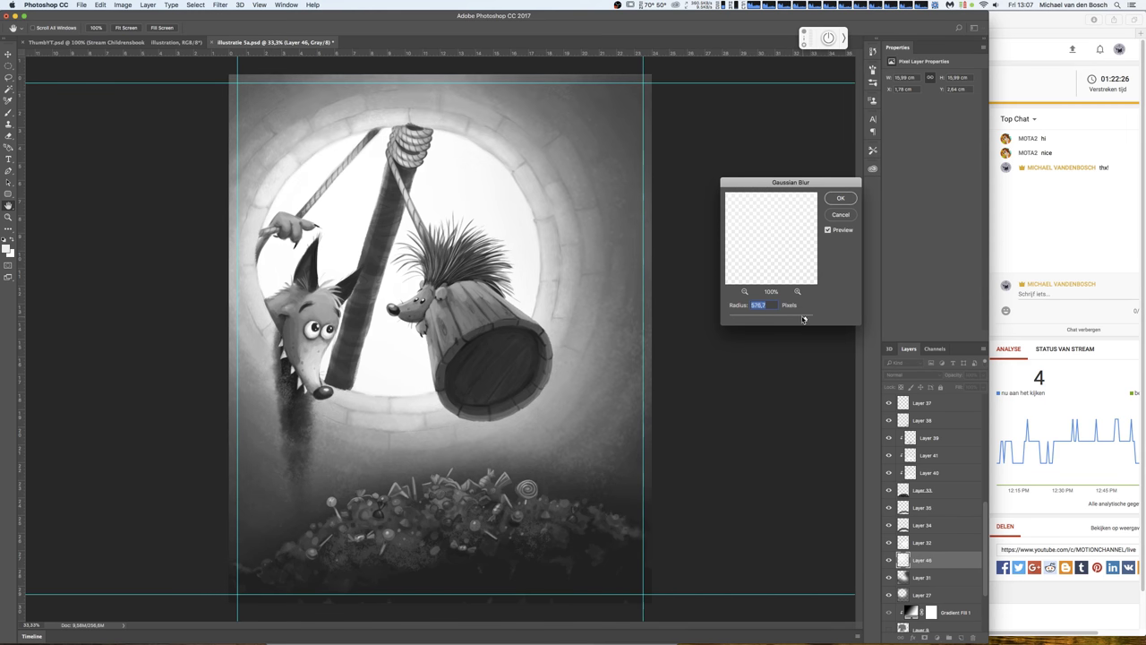
pyautogui.moveTo(796, 320); pyautogui.dragTo(793, 319)
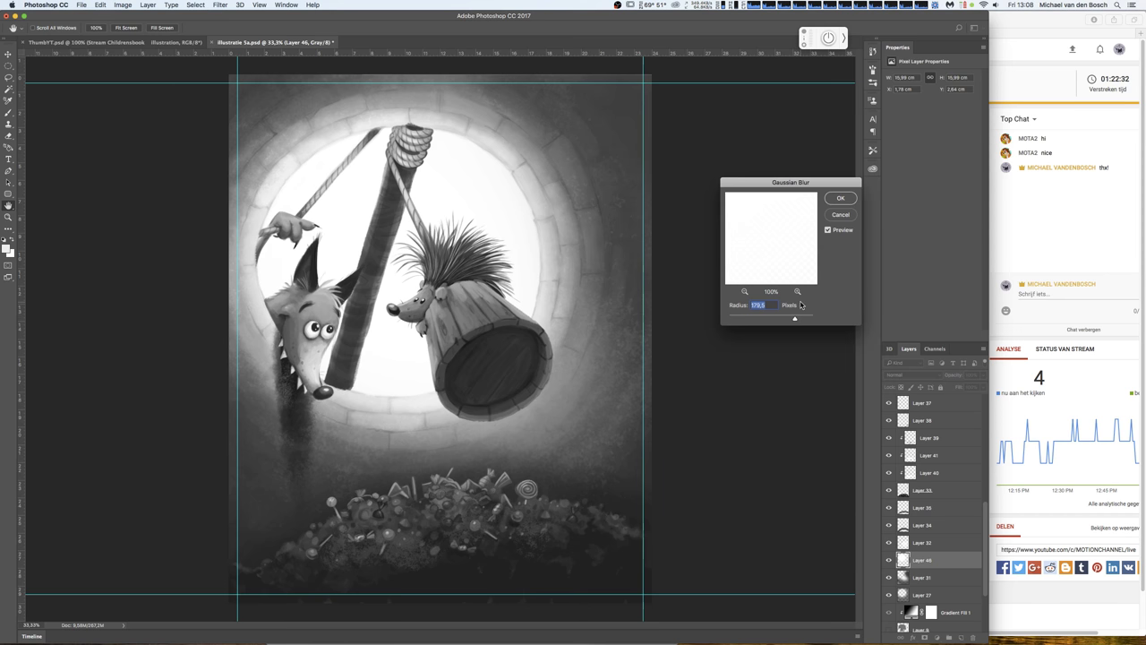
pyautogui.click(841, 214)
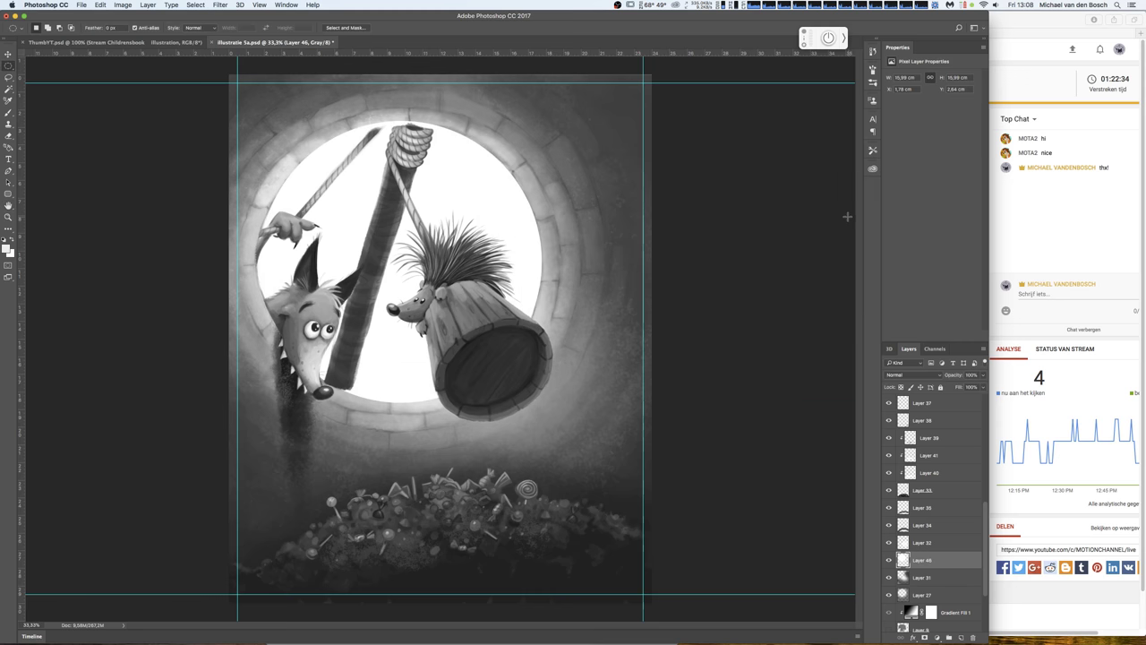
pyautogui.click(219, 5)
pyautogui.moveTo(225, 111)
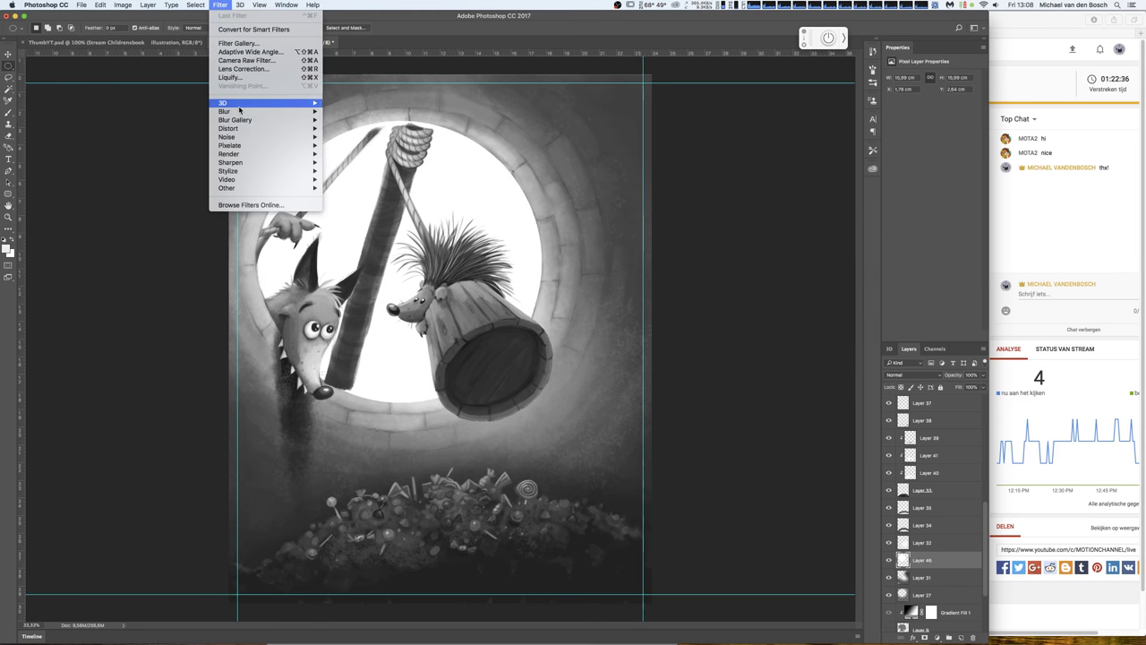
pyautogui.click(359, 145)
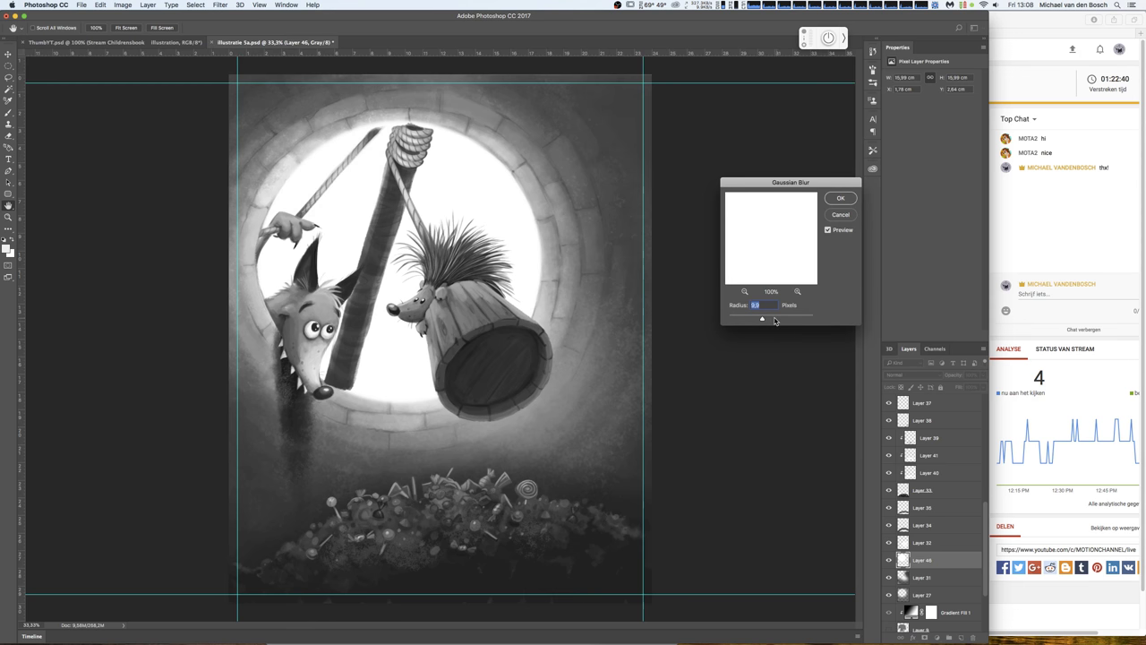
pyautogui.moveTo(776, 318); pyautogui.dragTo(788, 318)
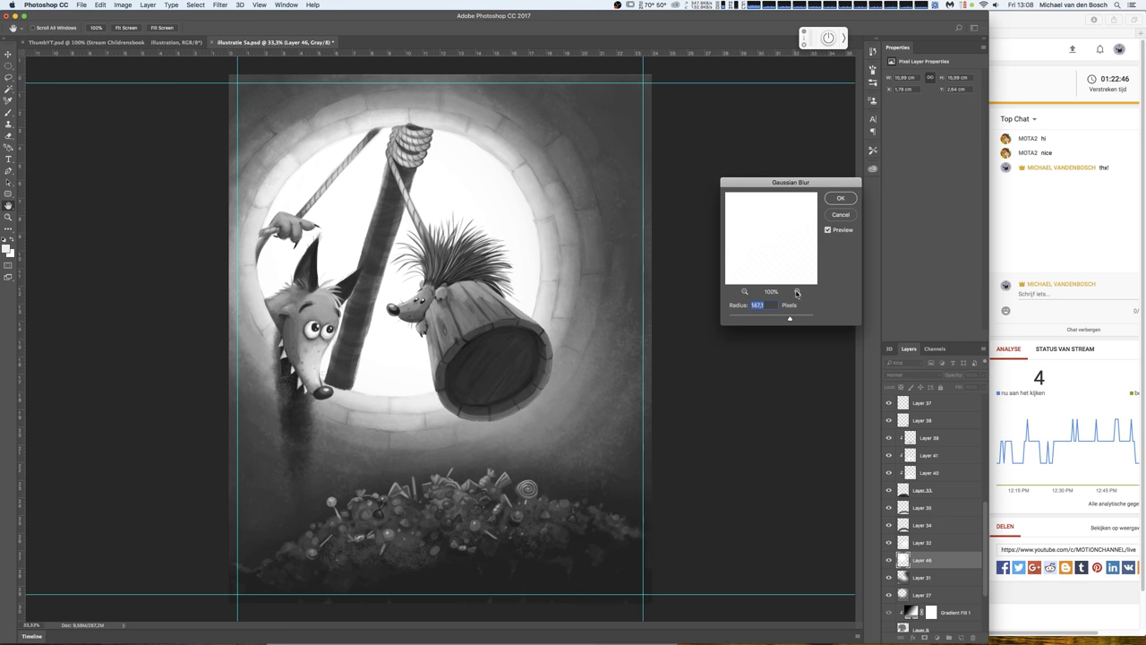
pyautogui.click(838, 201)
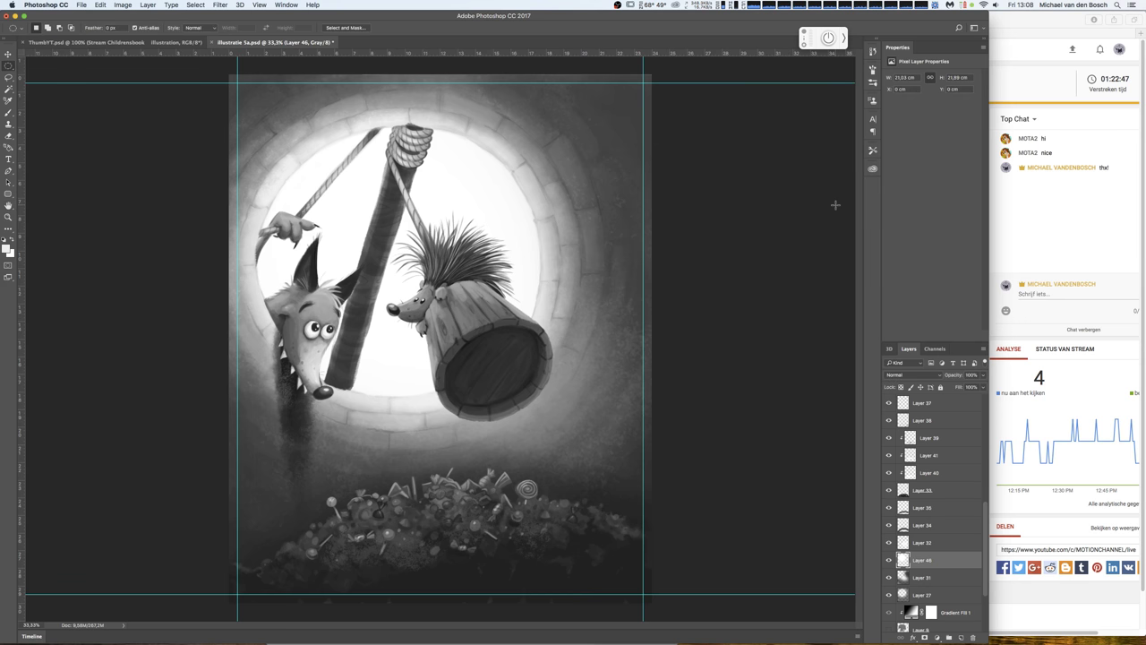
# - Lower the glow layer's opacity to 83%
pyautogui.click(985, 376)
pyautogui.moveTo(967, 388); pyautogui.dragTo(976, 388)
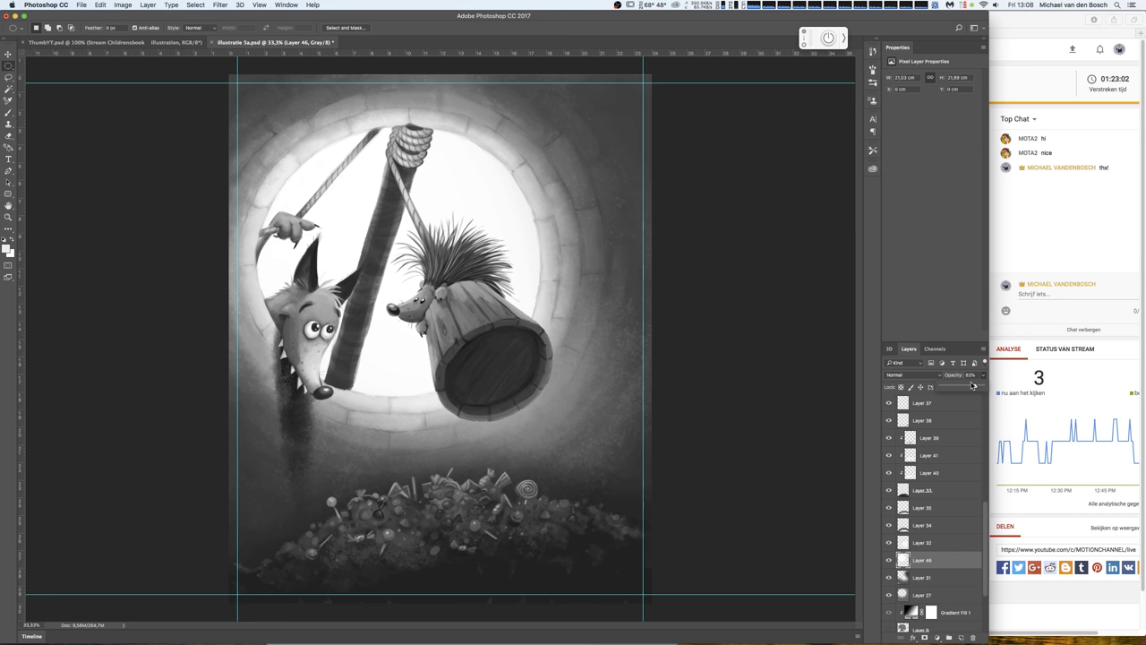
pyautogui.moveTo(987, 528); pyautogui.dragTo(984, 489)
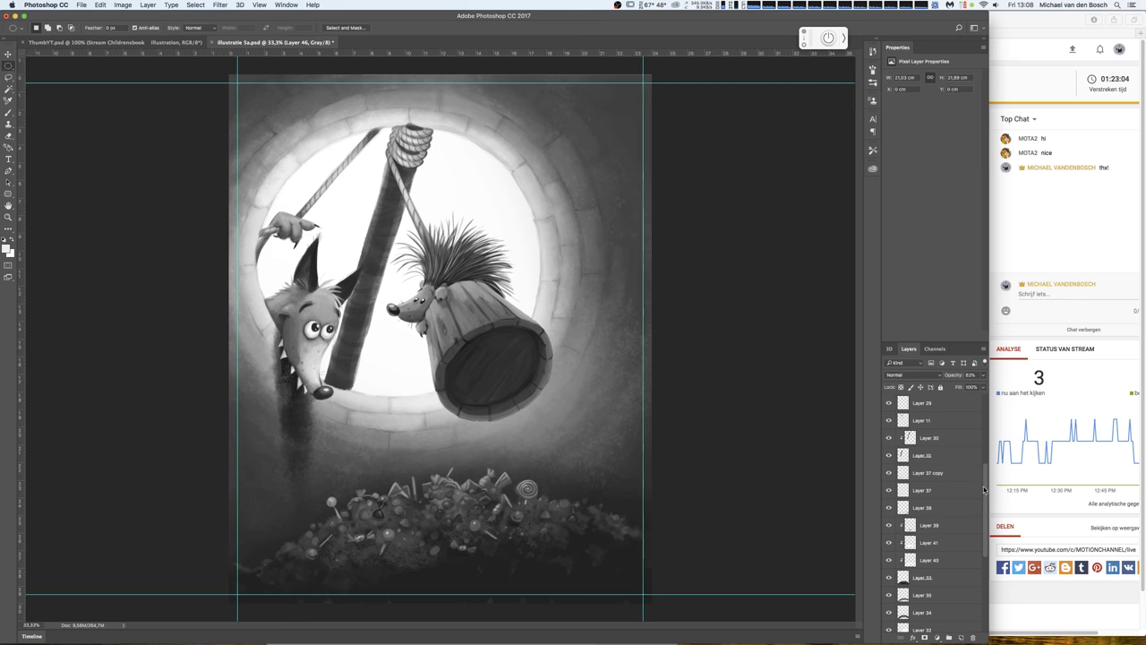
# - Merge the rope and pole layers, Layers 29 through 10, into one layer
pyautogui.click(888, 421)
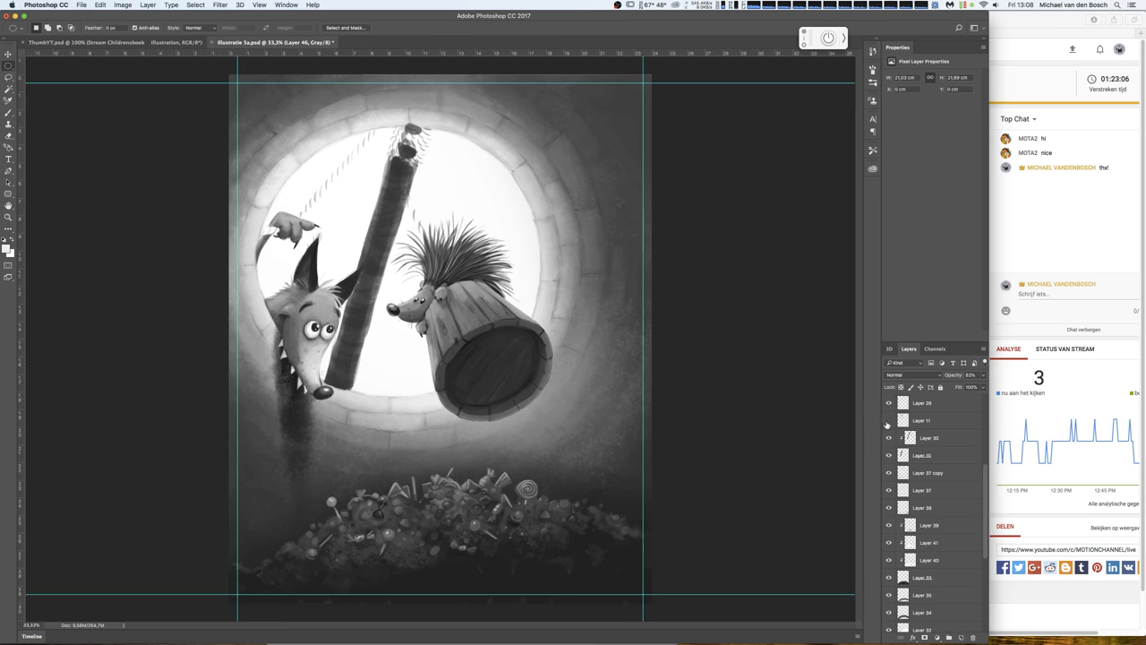
pyautogui.click(888, 420)
pyautogui.click(889, 403)
pyautogui.click(888, 403)
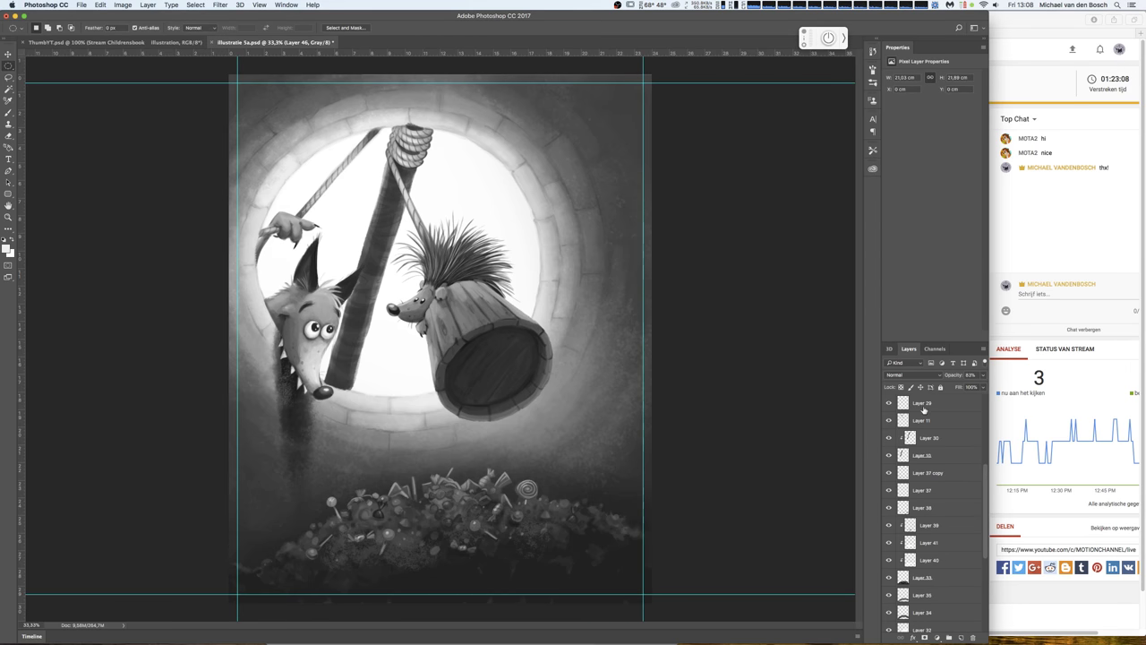
pyautogui.click(932, 408)
pyautogui.click(889, 455)
pyautogui.click(888, 454)
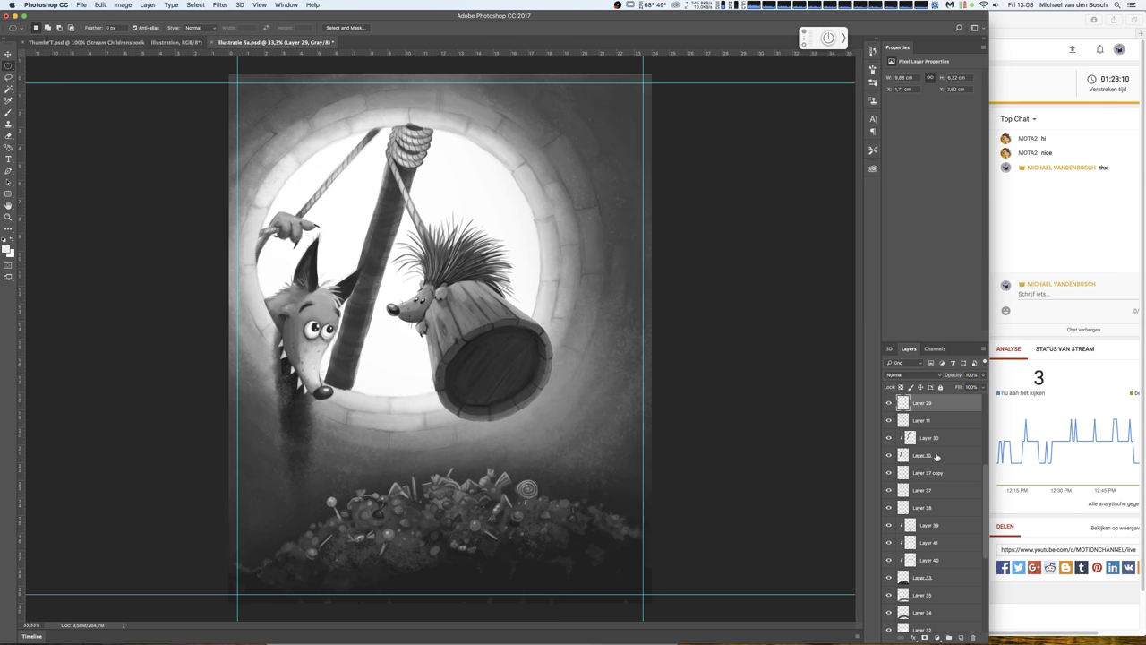
pyautogui.keyDown('shift'); pyautogui.click(947, 460); pyautogui.keyUp('shift')
pyautogui.hotkey('ctrl', 'e')
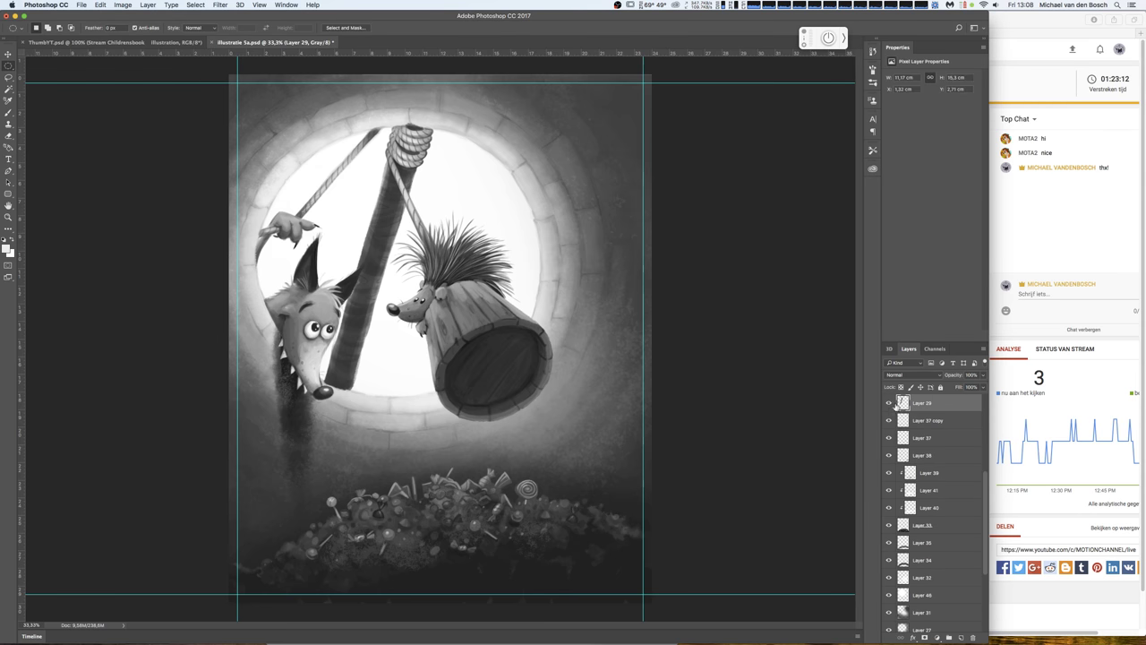
pyautogui.click(888, 403)
pyautogui.click(889, 403)
# - On a new layer clipped to the rope and pole, brush a light highlight up the pole
pyautogui.click(961, 638)
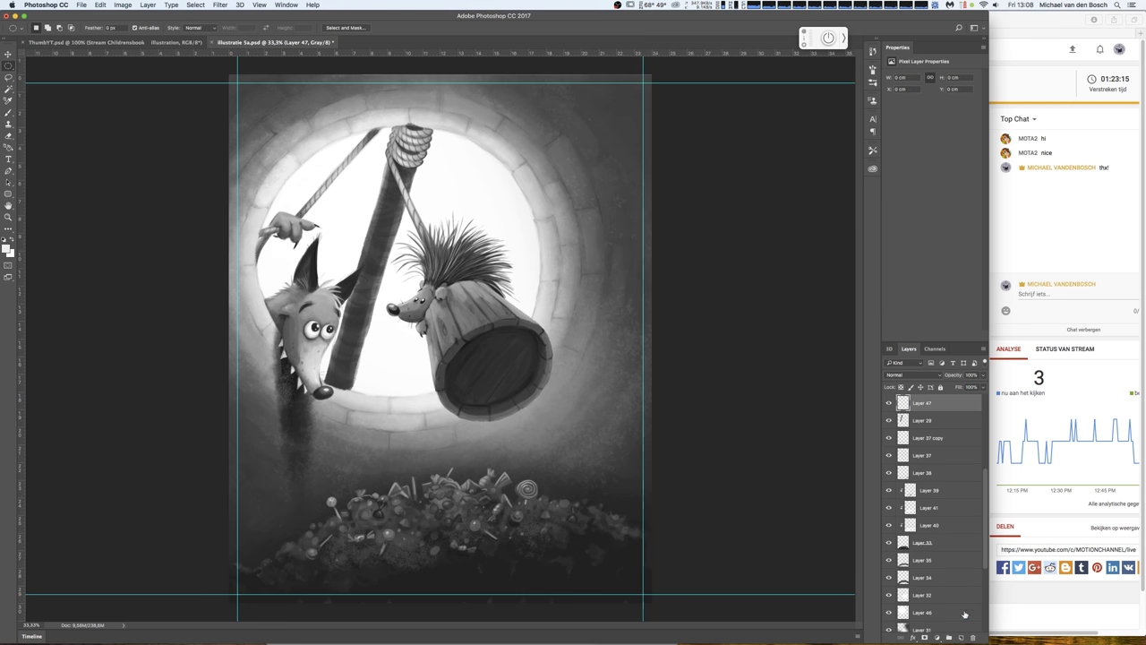
pyautogui.keyDown('alt'); pyautogui.click(940, 411); pyautogui.keyUp('alt')
pyautogui.rightClick(517, 421)
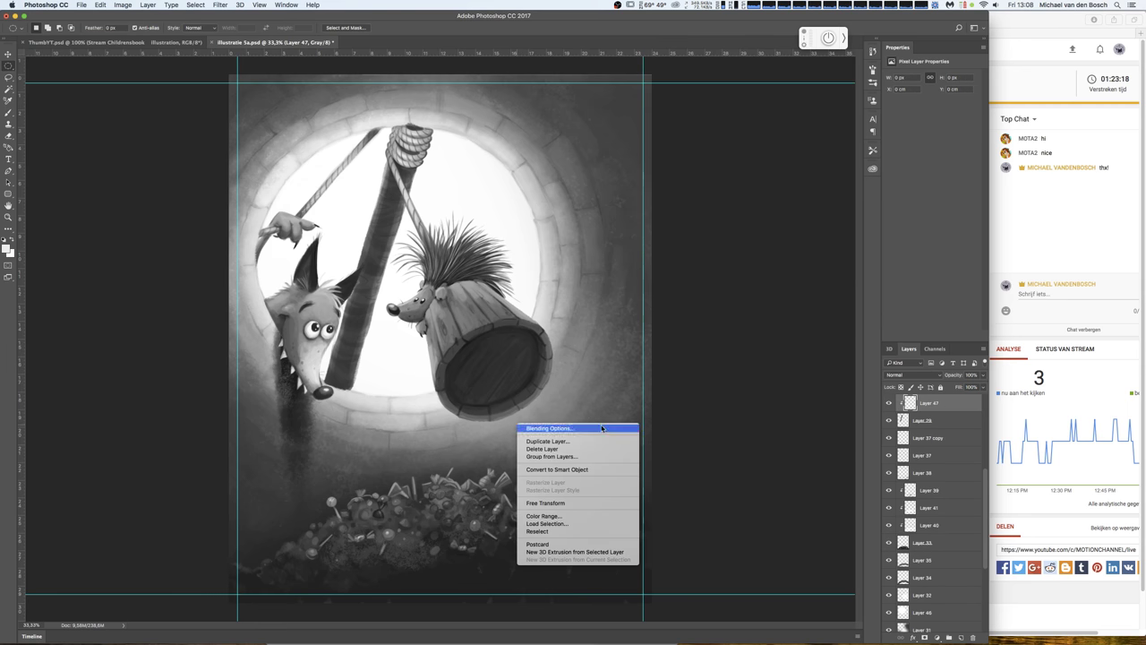
pyautogui.press('Escape')
pyautogui.press('b')
pyautogui.rightClick(588, 372)
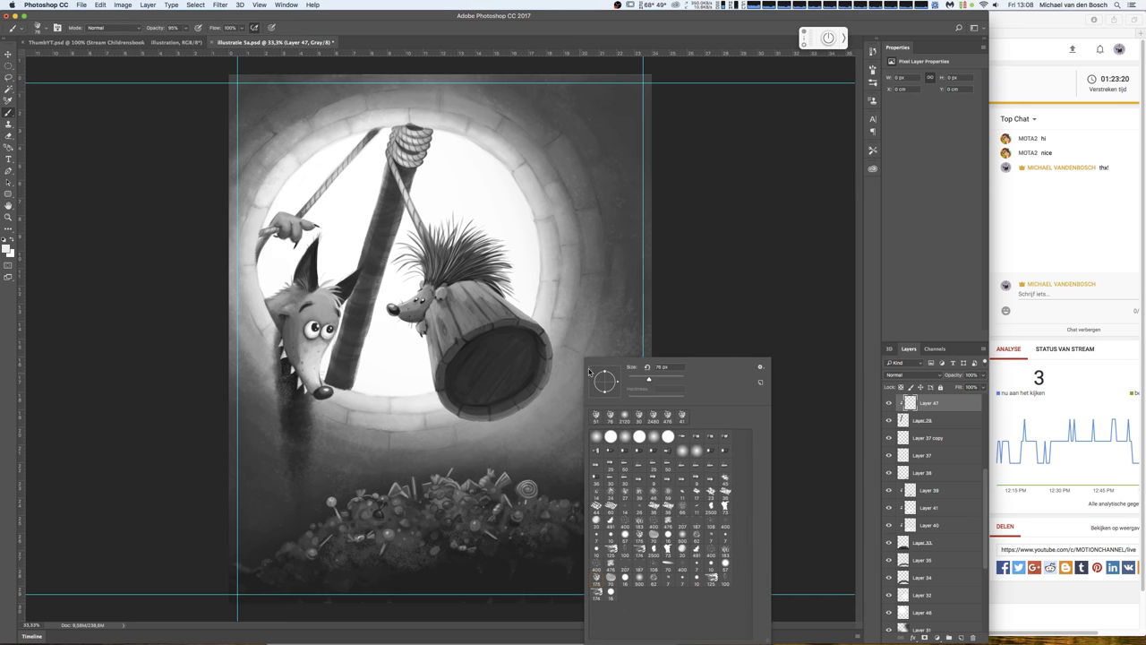
pyautogui.moveTo(649, 379); pyautogui.dragTo(674, 381)
pyautogui.click(371, 384)
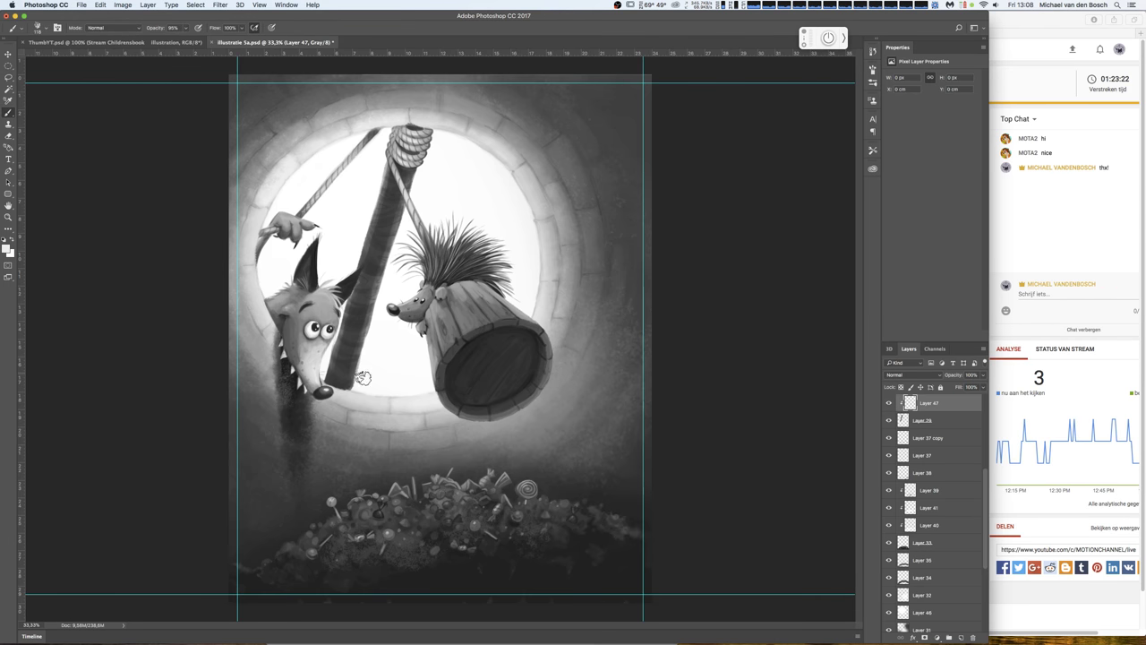
pyautogui.moveTo(345, 391)
pyautogui.mouseDown()
pyautogui.moveTo(328, 380)
pyautogui.moveTo(378, 272)
pyautogui.moveTo(367, 255)
pyautogui.moveTo(398, 188)
pyautogui.moveTo(398, 260)
pyautogui.moveTo(377, 160)
pyautogui.moveTo(400, 214)
pyautogui.moveTo(397, 143)
pyautogui.moveTo(422, 134)
pyautogui.mouseUp()
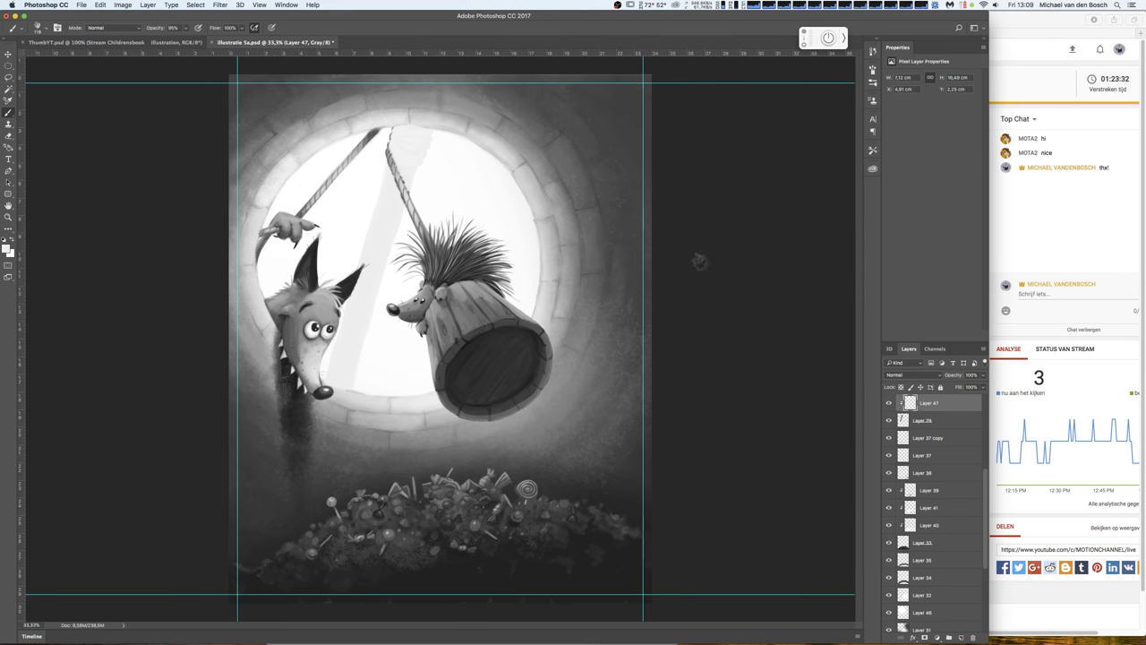
# - Reduce the highlight layer's opacity to 35%
pyautogui.moveTo(982, 374)
pyautogui.mouseDown()
pyautogui.moveTo(951, 387)
pyautogui.moveTo(961, 388)
pyautogui.mouseUp()
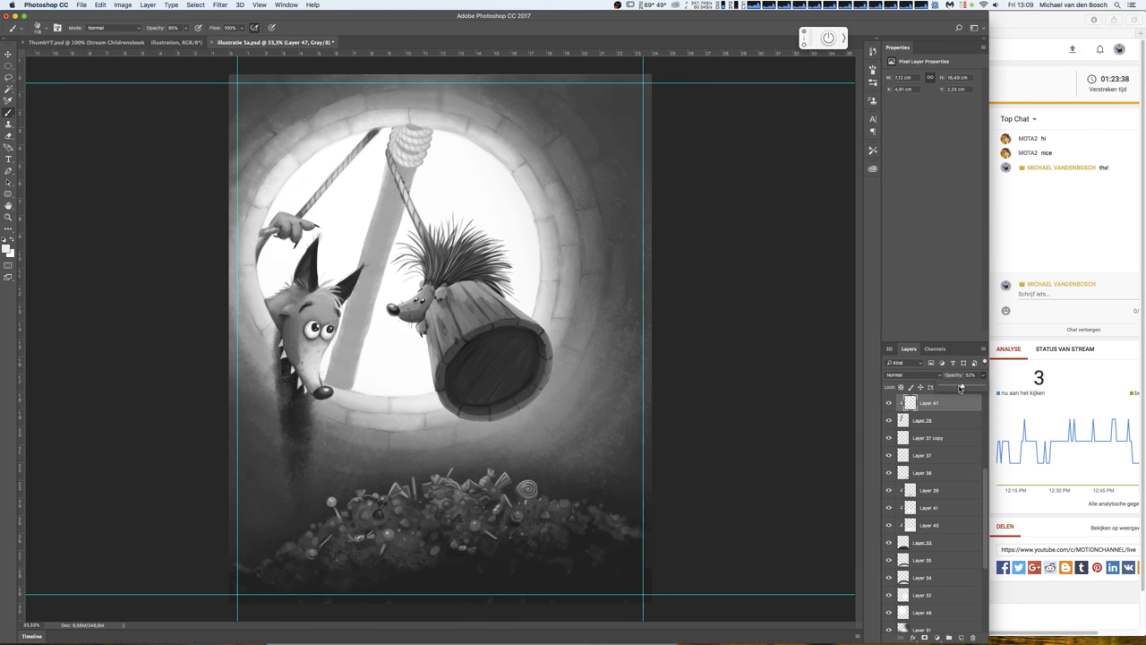
pyautogui.moveTo(960, 388); pyautogui.dragTo(955, 388)
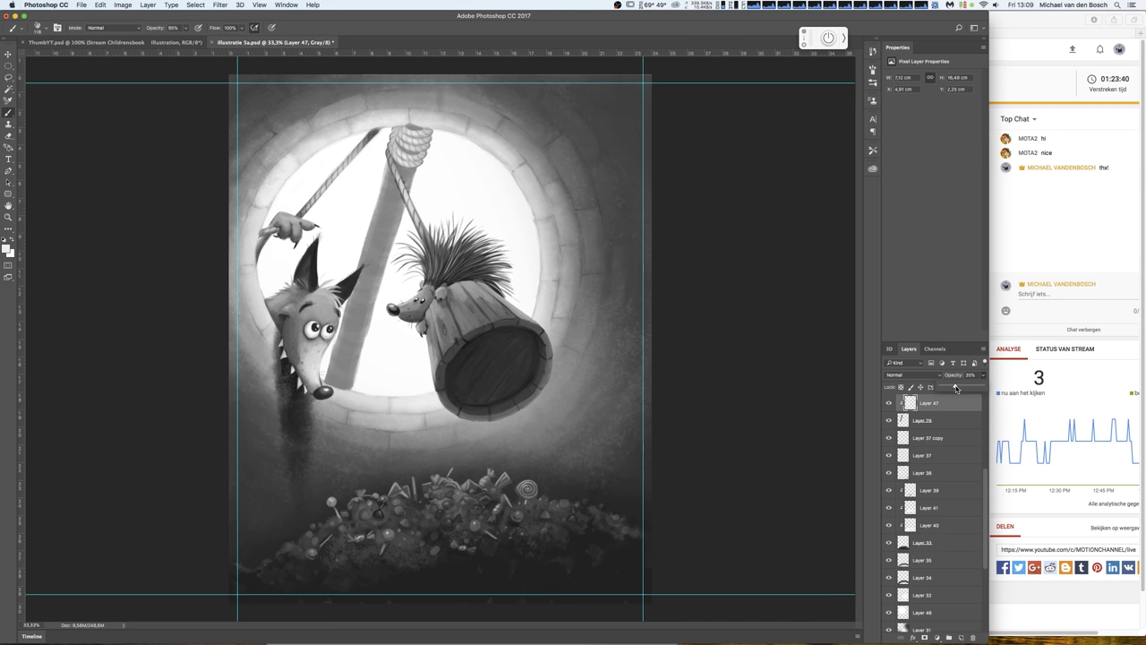
pyautogui.rightClick(445, 269)
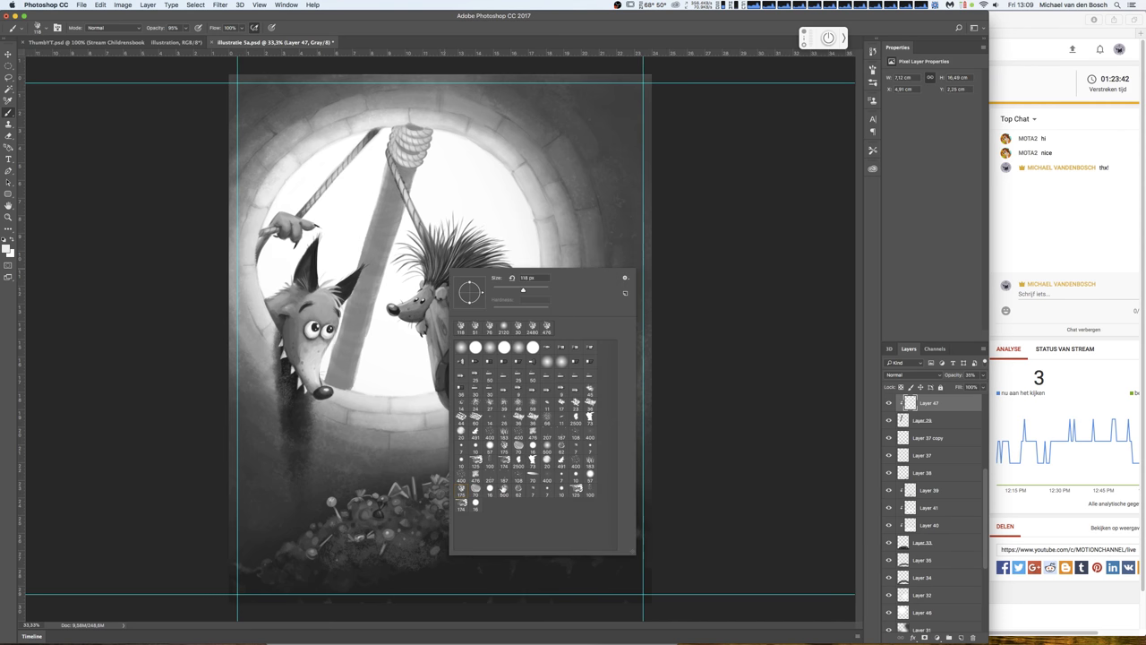
pyautogui.press('Escape')
# - Erase shading along the pole on Layer 47 with a 500 px soft eraser and save
pyautogui.press('e')
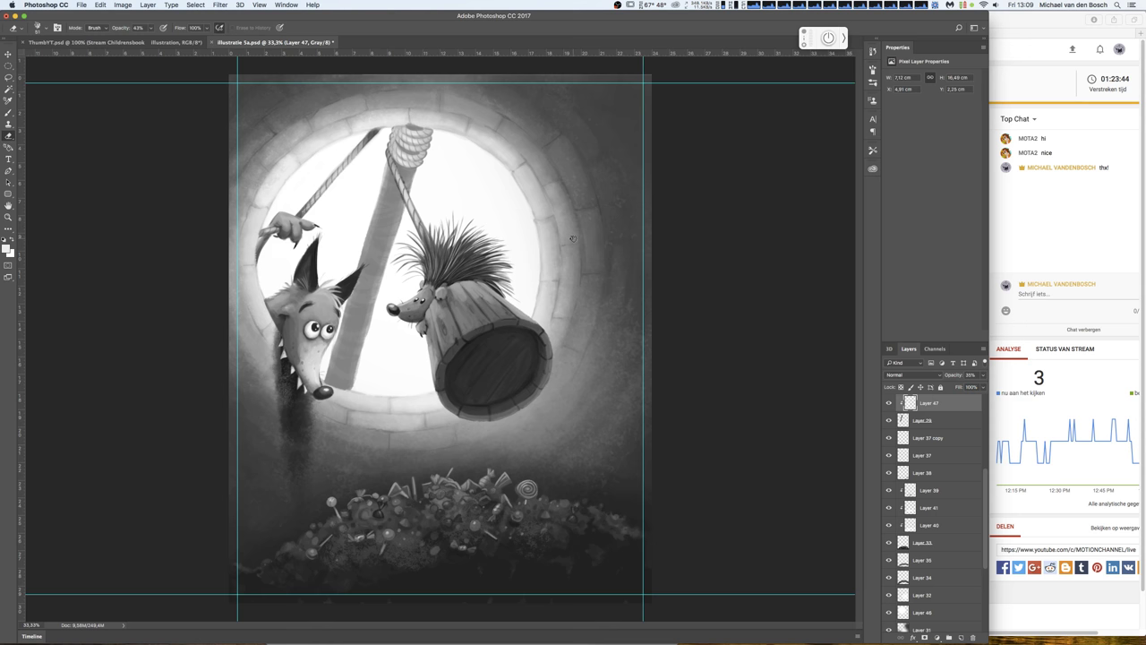
pyautogui.rightClick(574, 275)
pyautogui.click(630, 472)
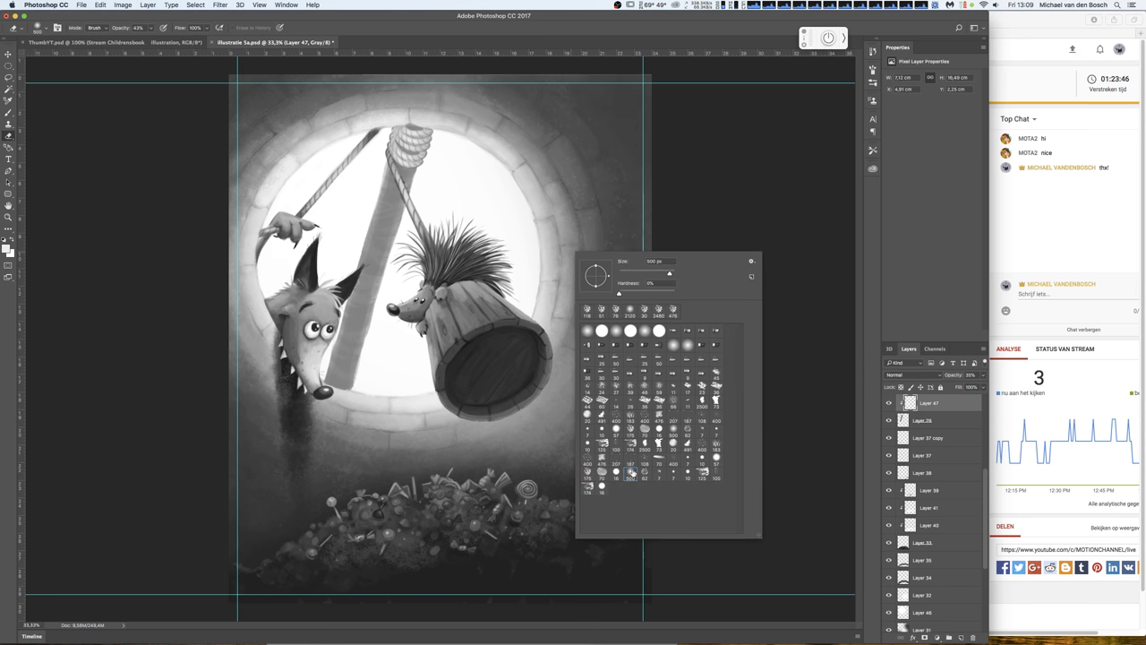
pyautogui.press('Return')
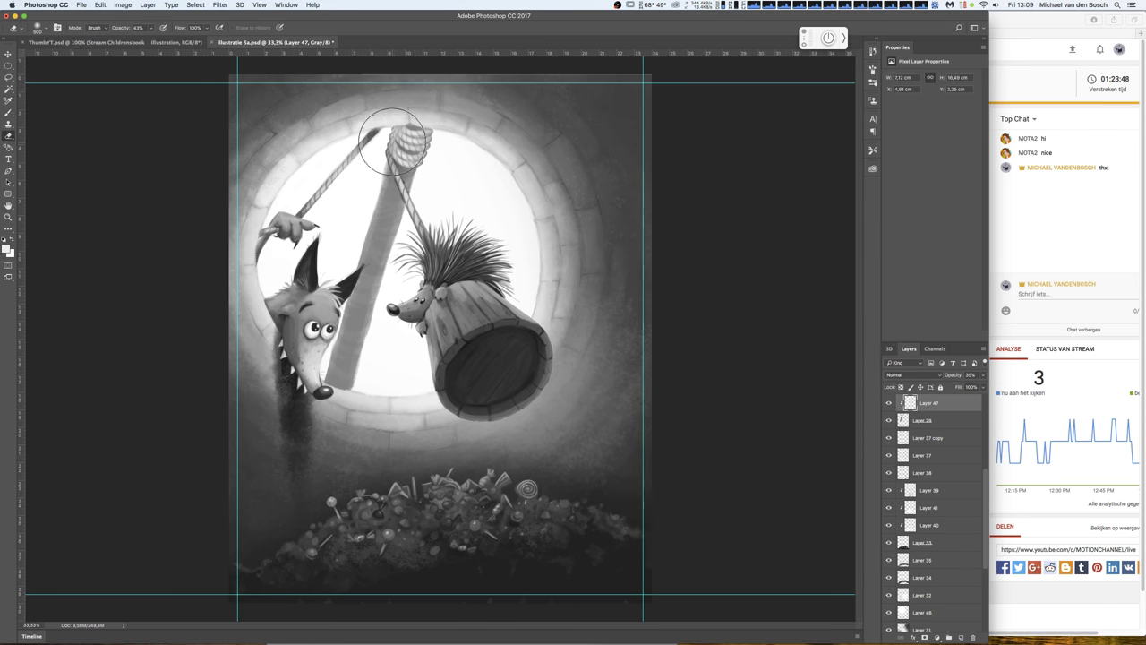
pyautogui.moveTo(392, 145)
pyautogui.mouseDown()
pyautogui.moveTo(368, 232)
pyautogui.moveTo(406, 174)
pyautogui.mouseUp()
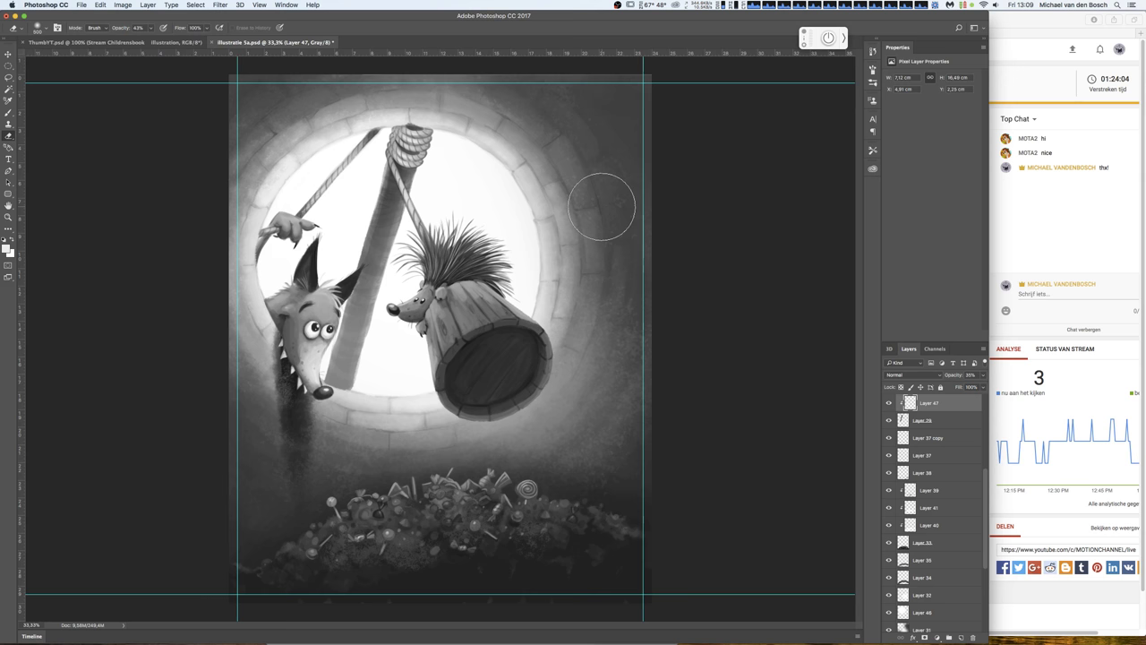
pyautogui.hotkey('ctrl', 's')
pyautogui.click(889, 613)
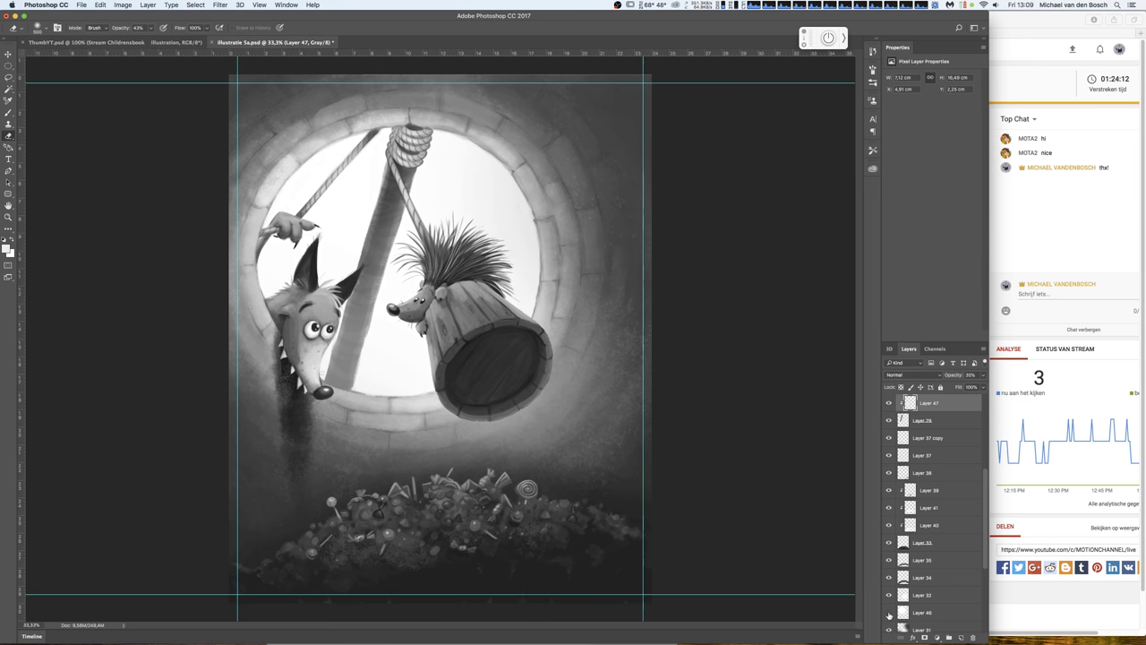
# - Scale the Layer 46 glow up to about 22,10 × 23,06 cm with Free Transform
pyautogui.click(889, 612)
pyautogui.click(925, 612)
pyautogui.hotkey('ctrl', 't')
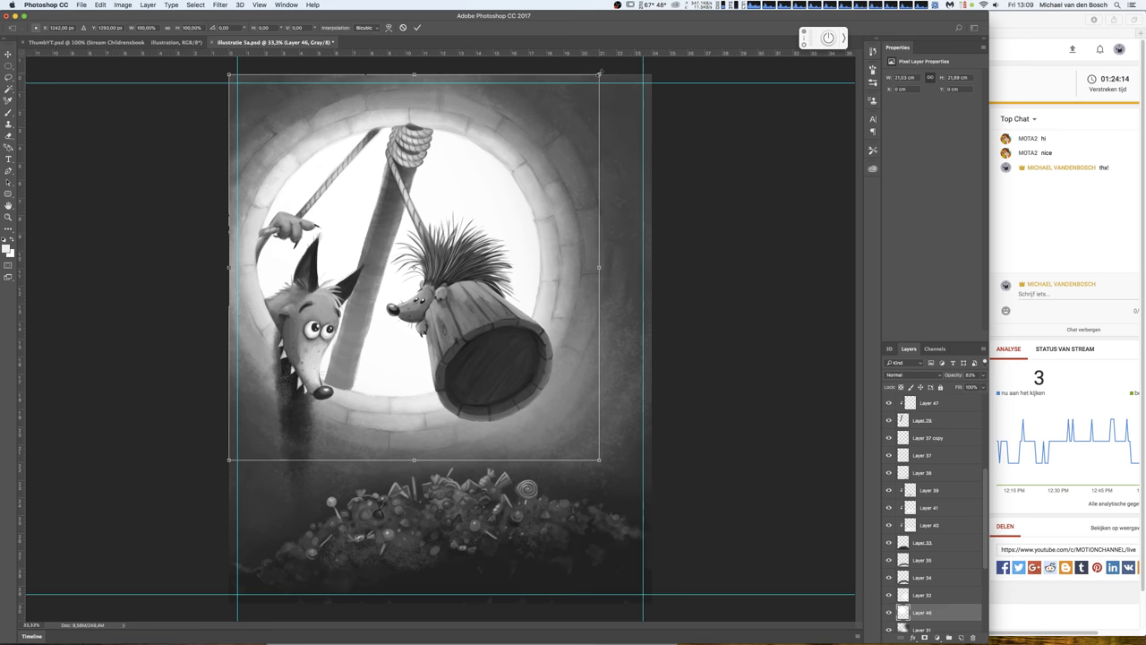
pyautogui.moveTo(652, 73)
pyautogui.mouseDown()
pyautogui.moveTo(837, 17)
pyautogui.moveTo(626, 150)
pyautogui.moveTo(757, 74)
pyautogui.moveTo(682, 135)
pyautogui.mouseUp()
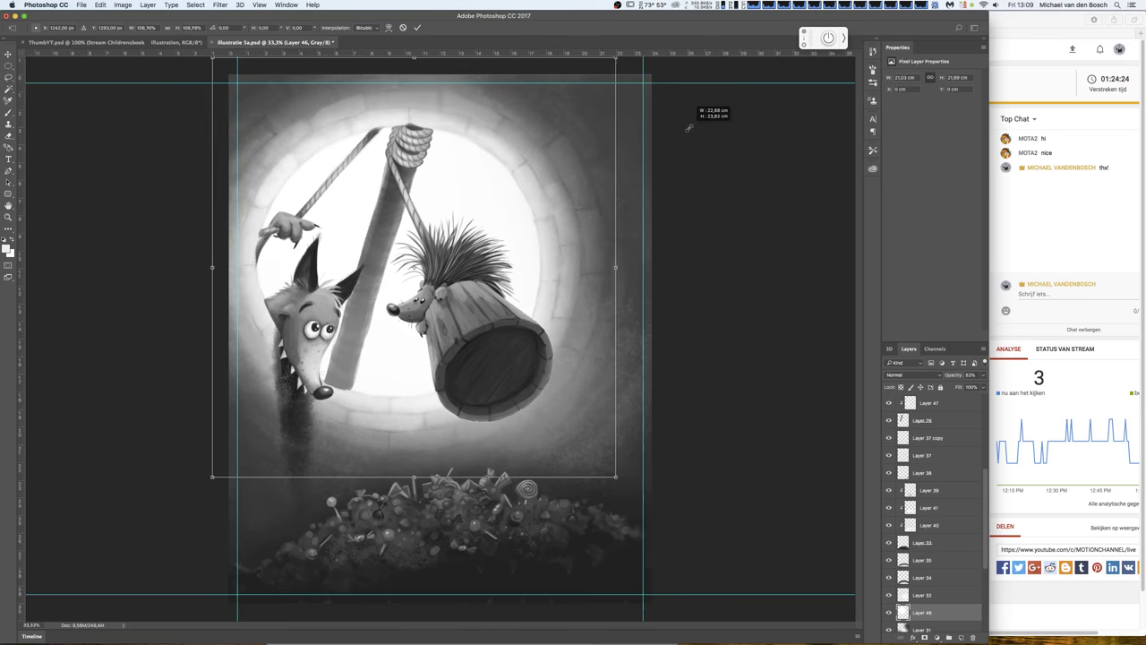
pyautogui.press('Return')
pyautogui.press('e')
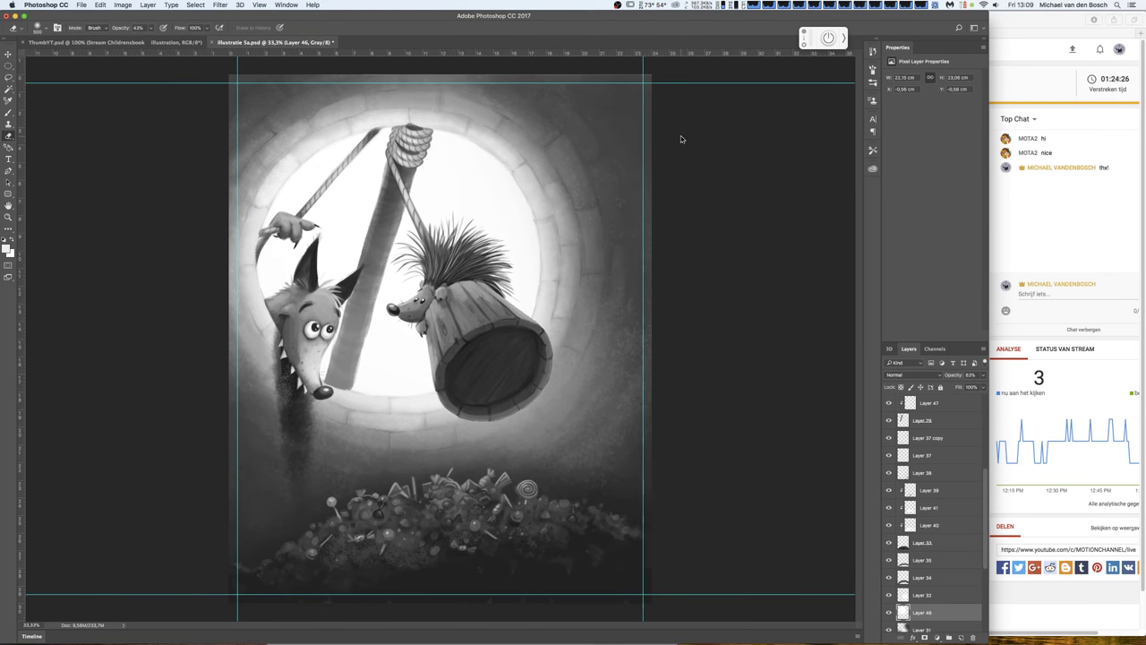
pyautogui.scroll(-2, 931, 555)
pyautogui.scroll(-2, 931, 555)
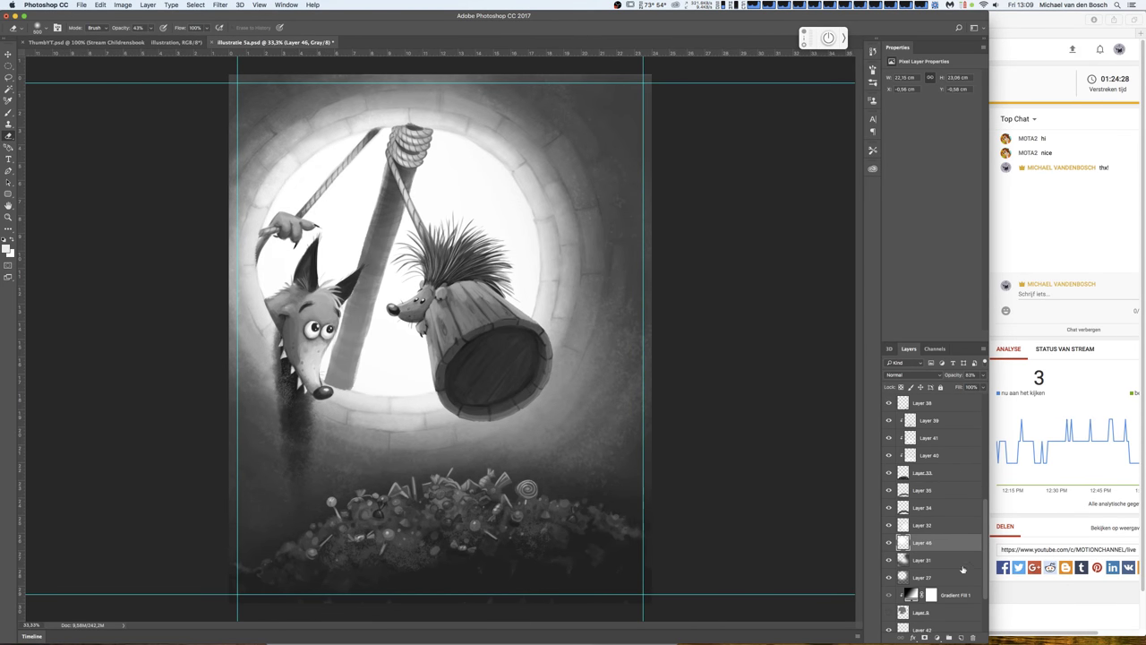
# - Duplicate the Multiply shadow Layer 27 and set the copy to about 47% opacity
pyautogui.click(933, 560)
pyautogui.doubleClick(889, 578)
pyautogui.click(922, 577)
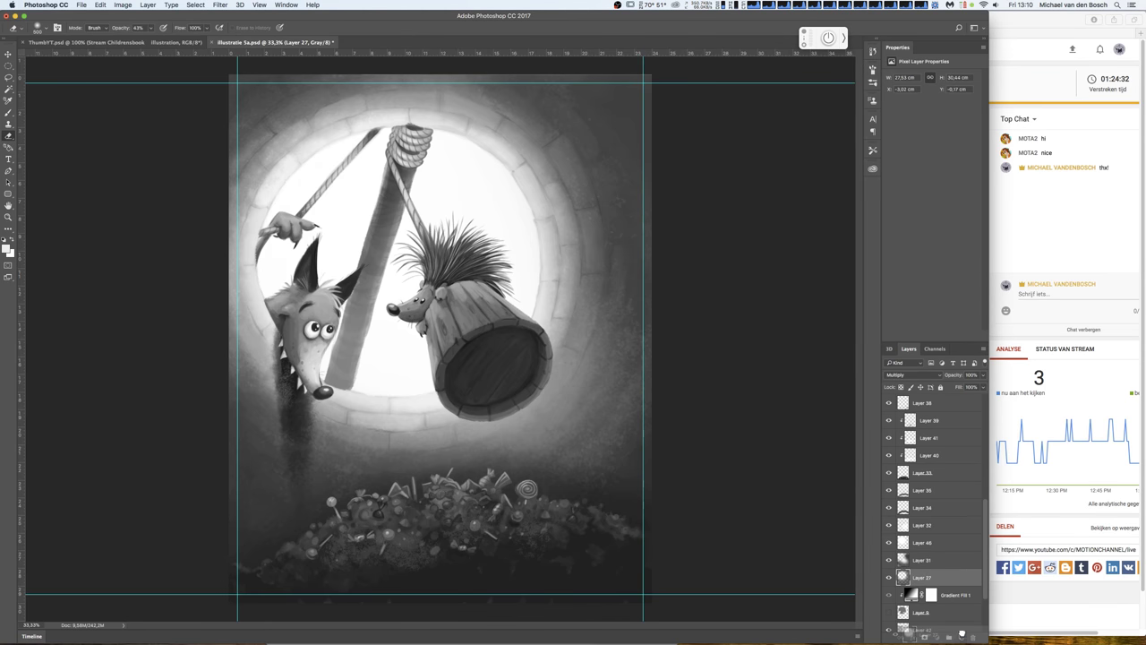
pyautogui.moveTo(922, 578); pyautogui.dragTo(961, 637)
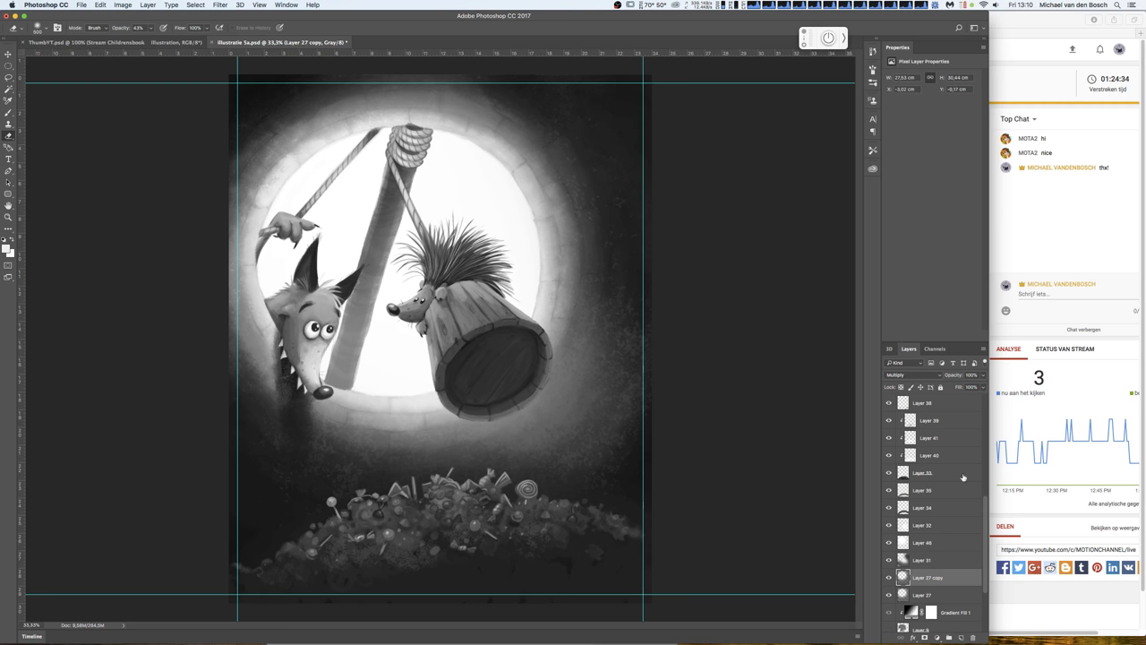
pyautogui.moveTo(981, 374); pyautogui.dragTo(956, 387)
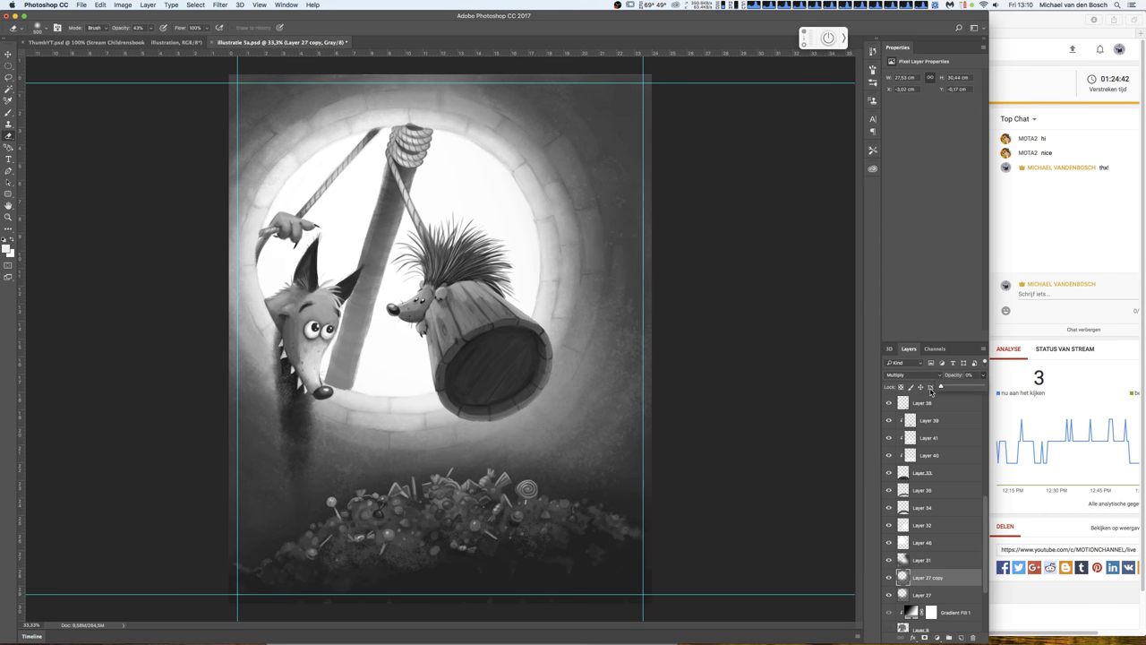
pyautogui.moveTo(931, 392)
pyautogui.mouseDown()
pyautogui.moveTo(971, 389)
pyautogui.moveTo(961, 391)
pyautogui.mouseUp()
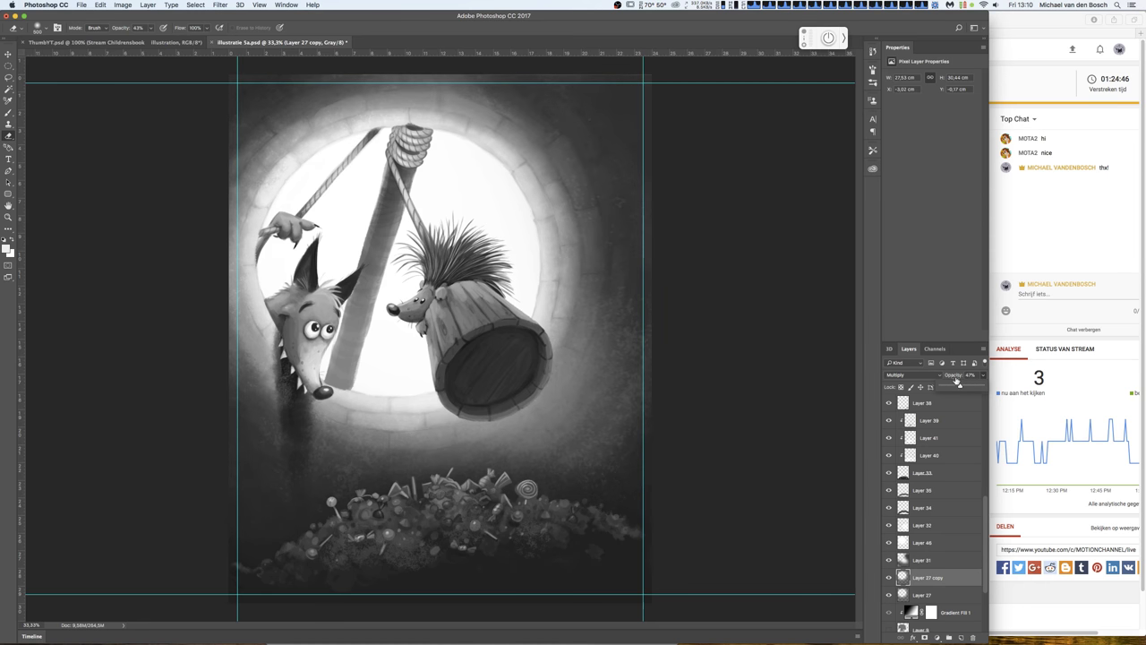
pyautogui.rightClick(333, 448)
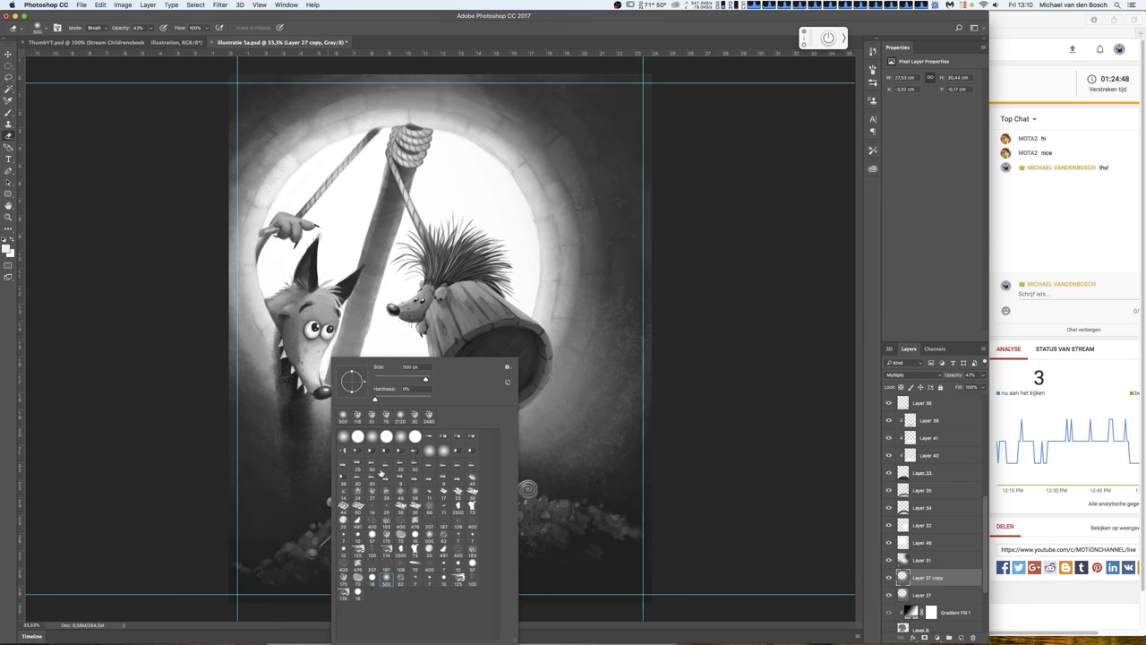
# - Enlarge the eraser, test-erase the Layer 27 copy, then merge it down into Layer 27
pyautogui.moveTo(427, 383); pyautogui.dragTo(440, 382)
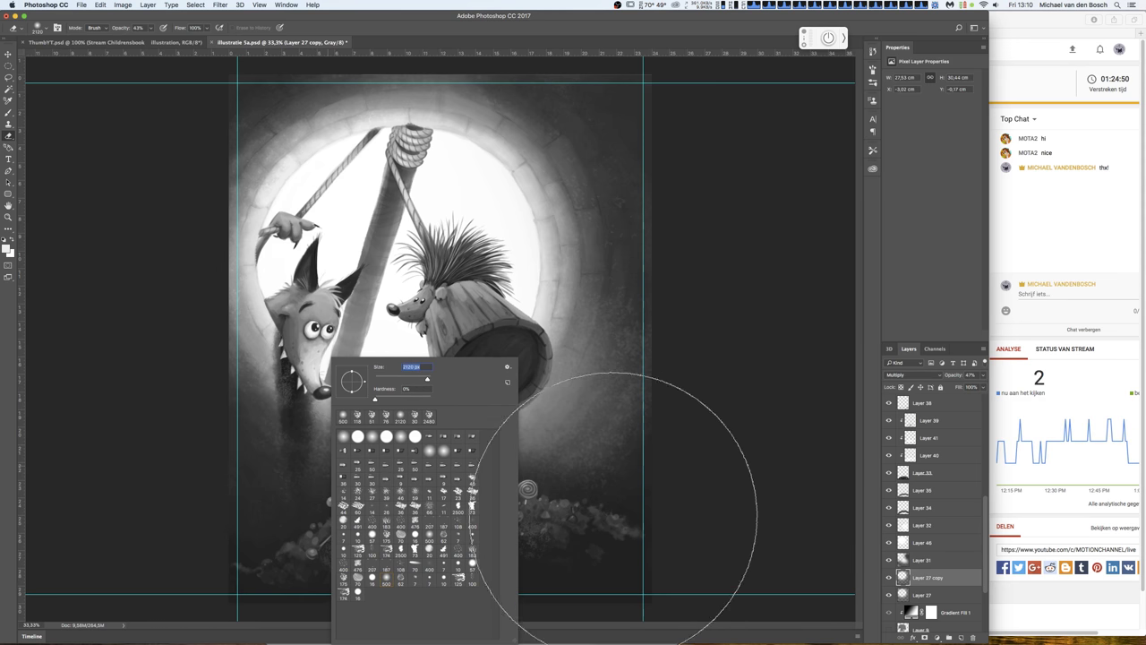
pyautogui.click(606, 501)
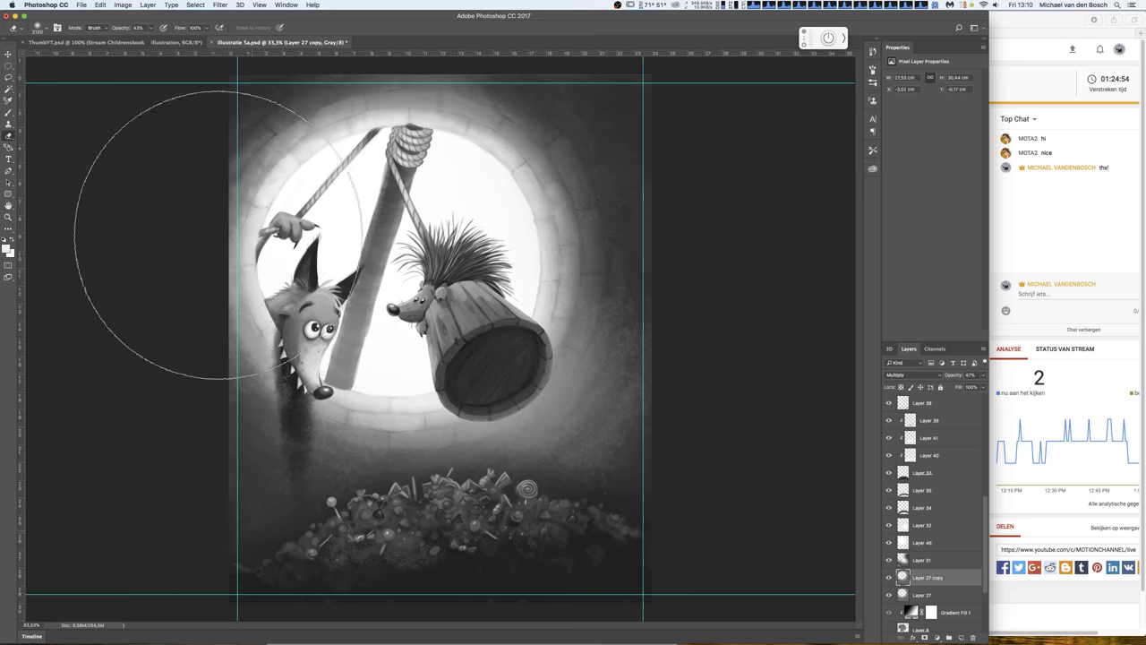
pyautogui.press('0')
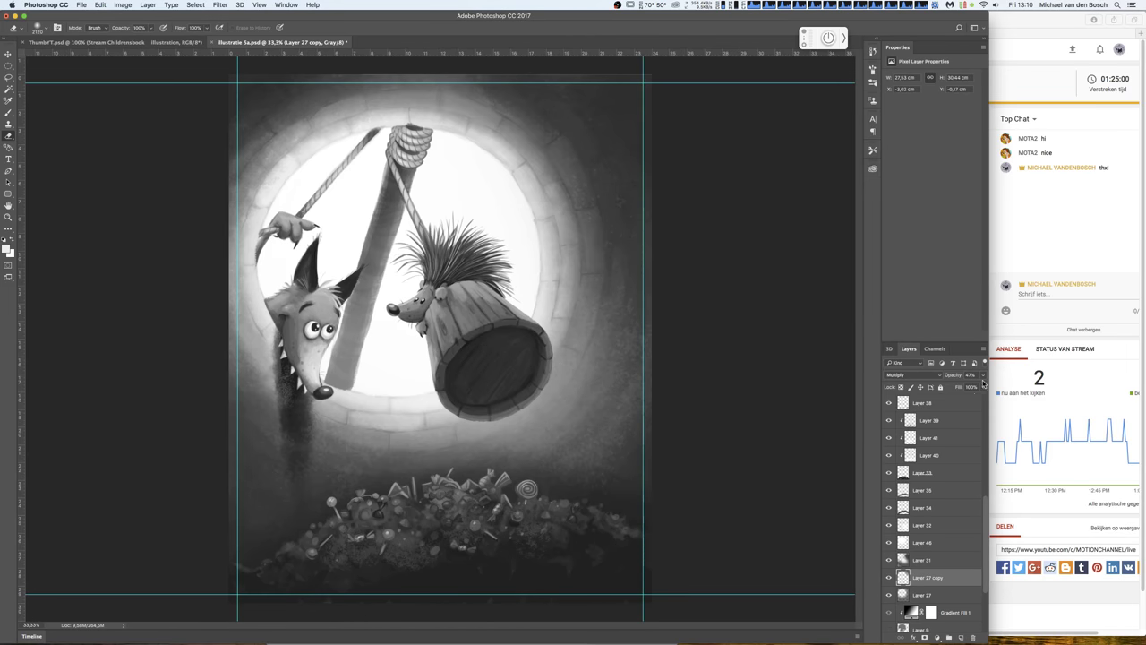
pyautogui.moveTo(983, 374); pyautogui.dragTo(975, 386)
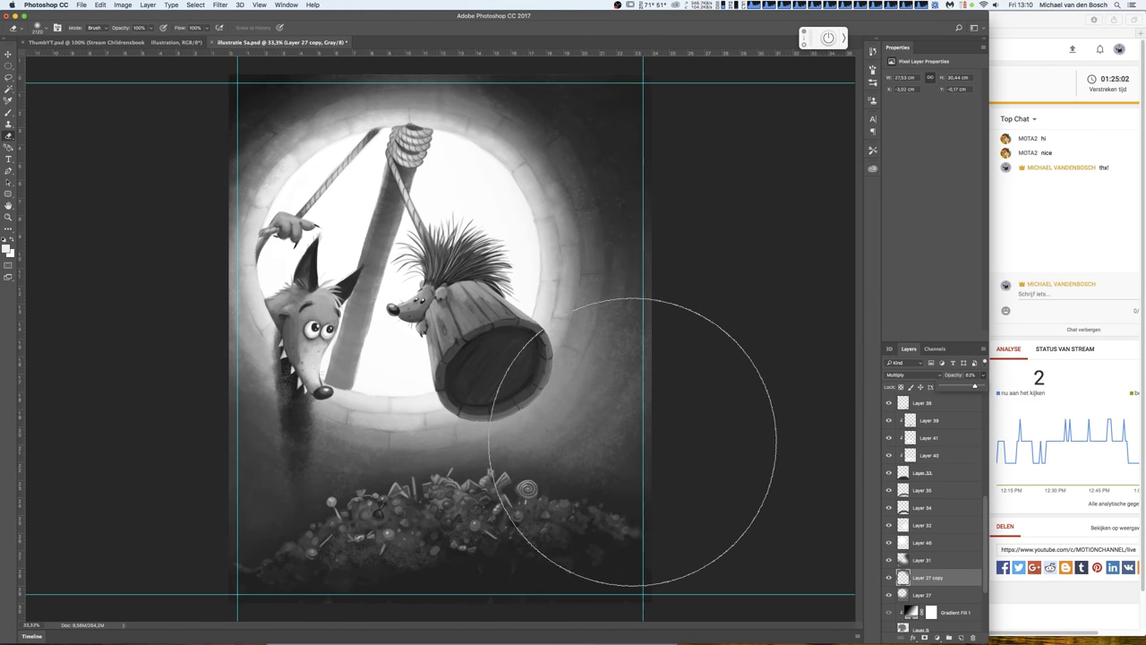
pyautogui.moveTo(645, 343); pyautogui.dragTo(622, 243)
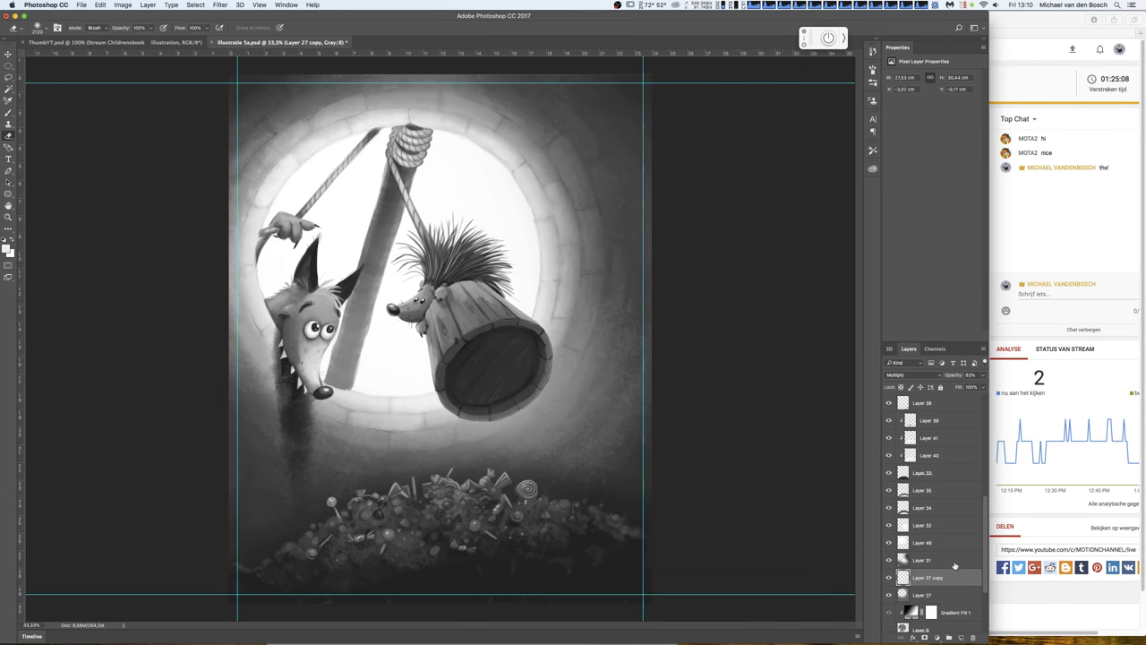
pyautogui.hotkey('ctrl', 'e')
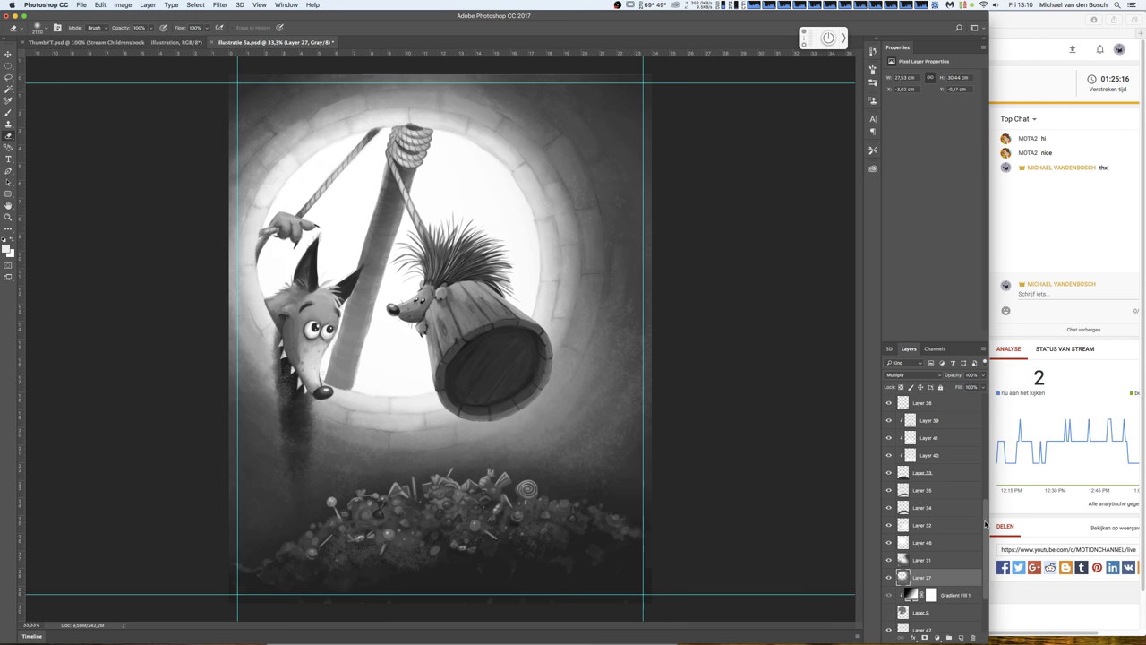
# - Add a new empty Layer 48 above Layer 29
pyautogui.moveTo(985, 525); pyautogui.dragTo(982, 492)
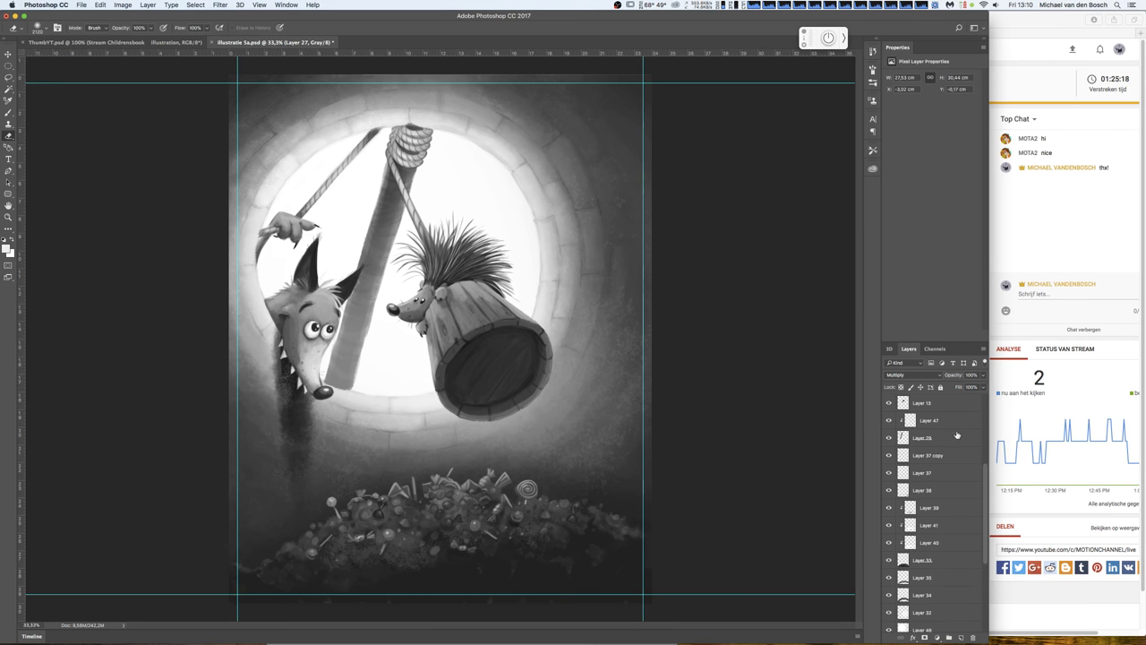
pyautogui.click(956, 436)
pyautogui.click(962, 636)
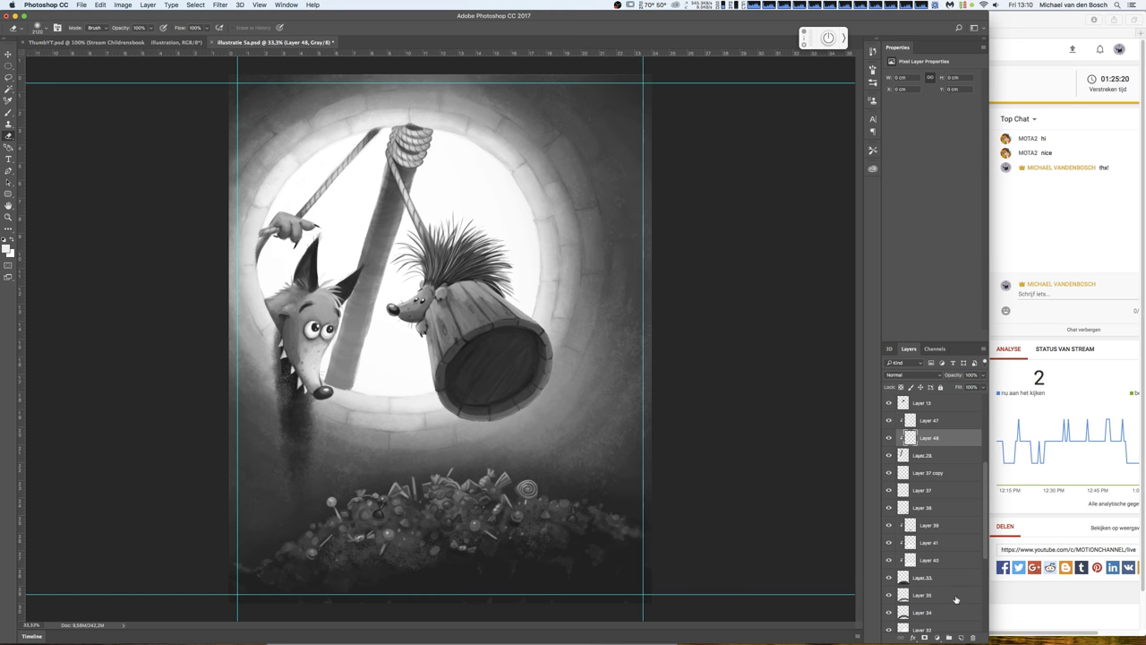
# - Brush white highlights beside the rope and along the pole, fading Layer 48 to about 14%
pyautogui.press('b')
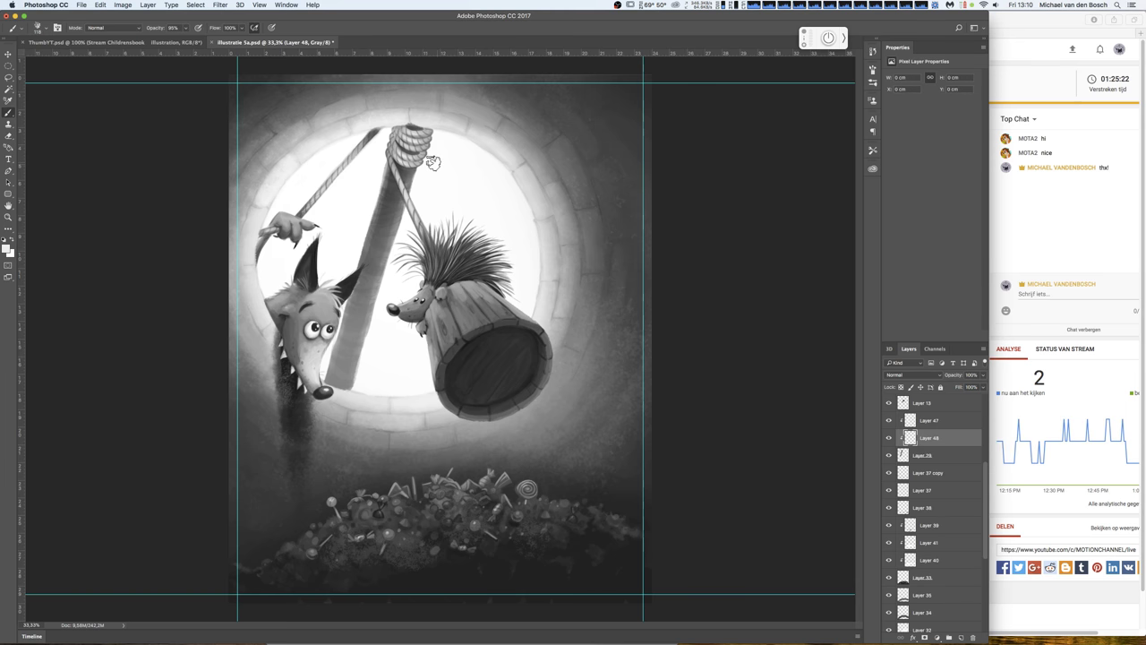
pyautogui.moveTo(426, 165); pyautogui.dragTo(431, 154)
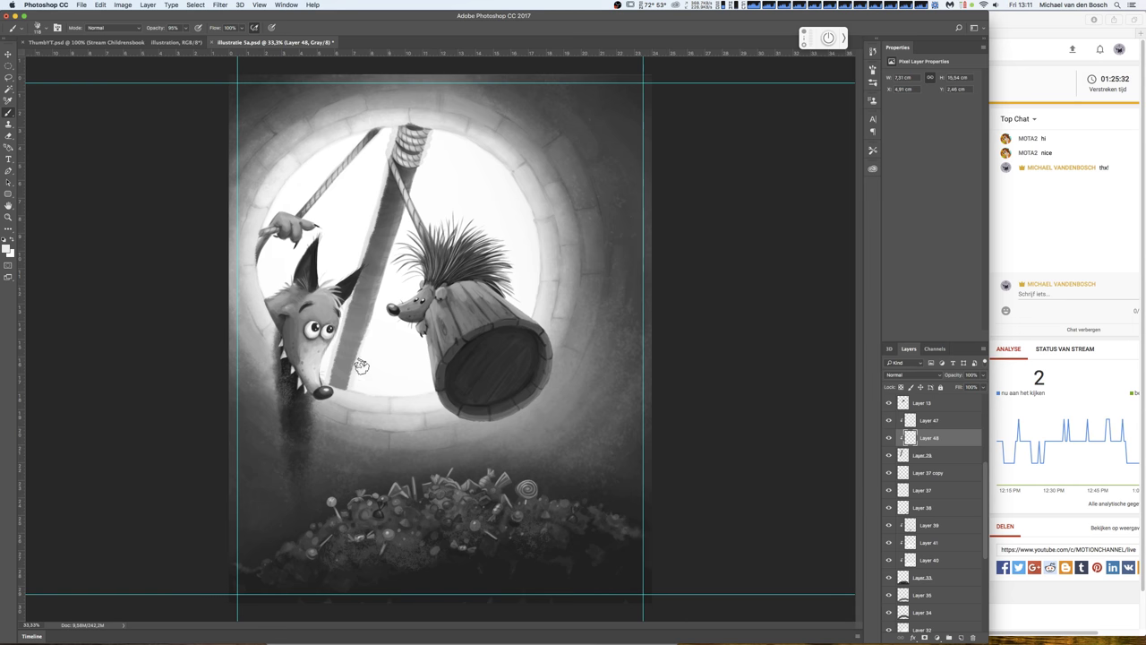
pyautogui.moveTo(358, 376); pyautogui.dragTo(401, 209)
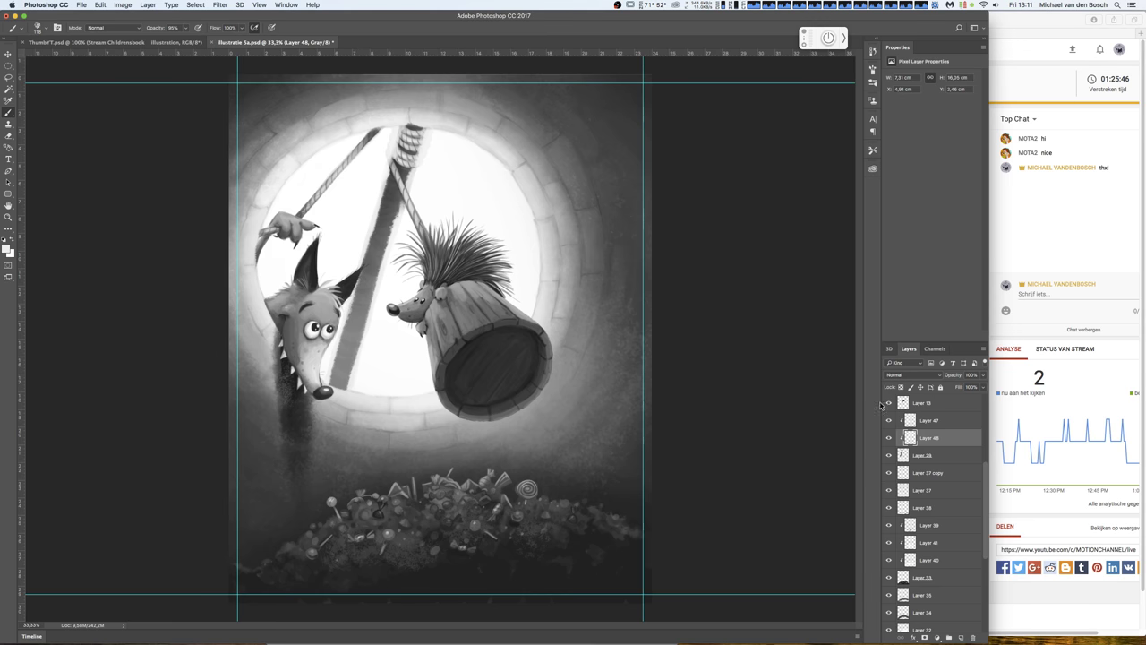
pyautogui.click(982, 374)
pyautogui.moveTo(980, 386); pyautogui.dragTo(949, 387)
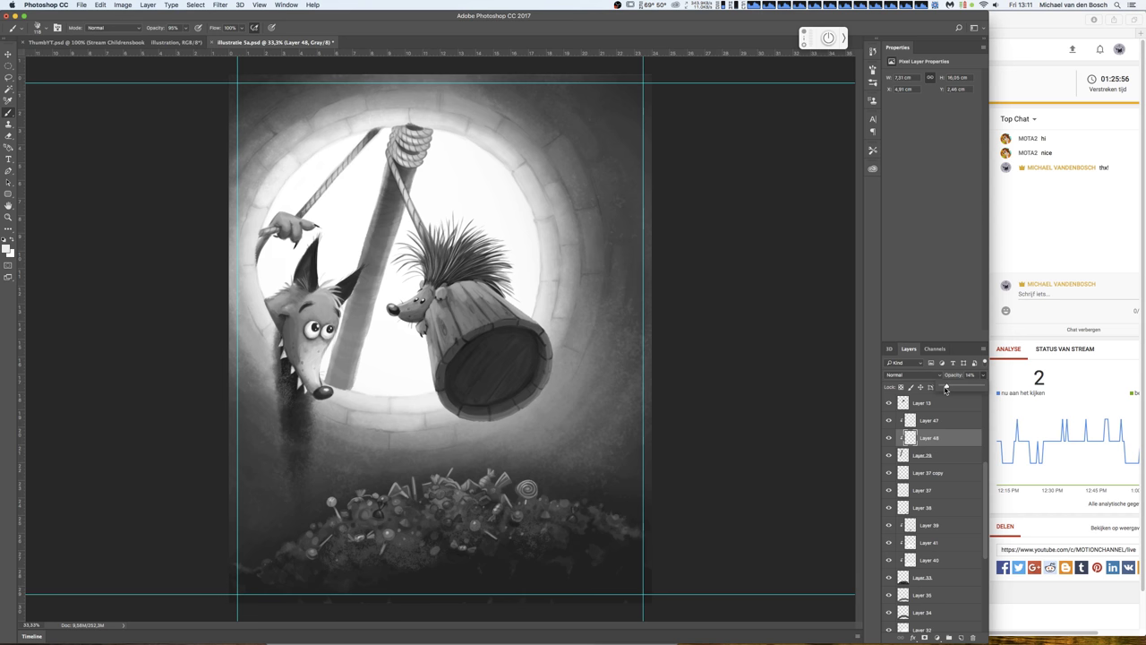
pyautogui.scroll(5, 949, 474)
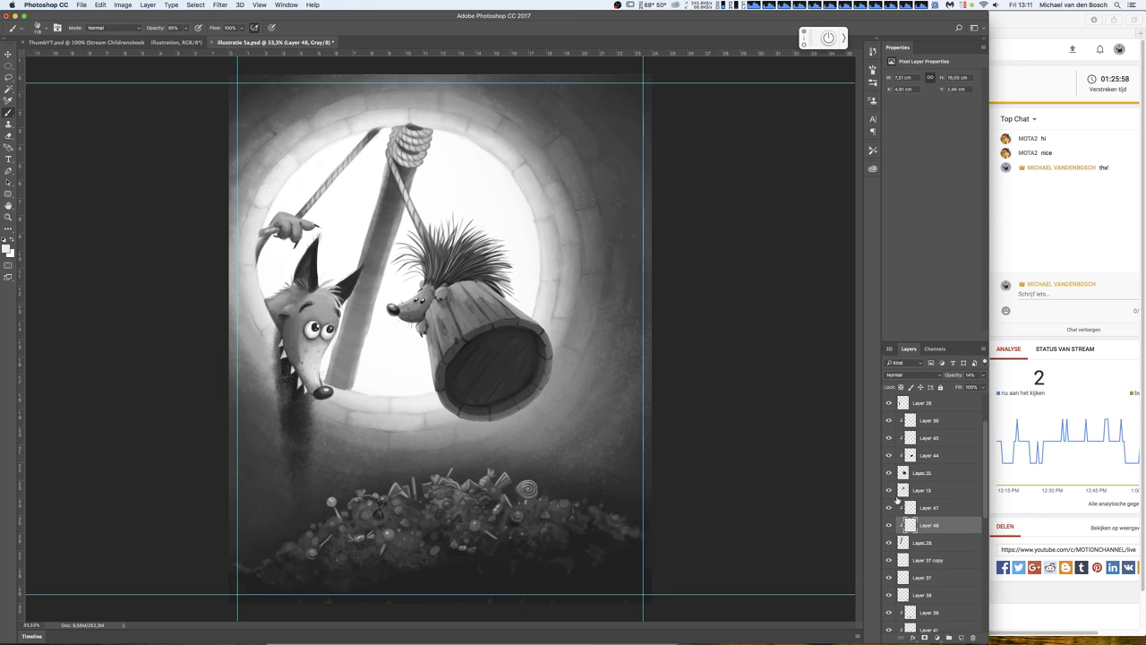
pyautogui.moveTo(984, 439); pyautogui.dragTo(987, 411)
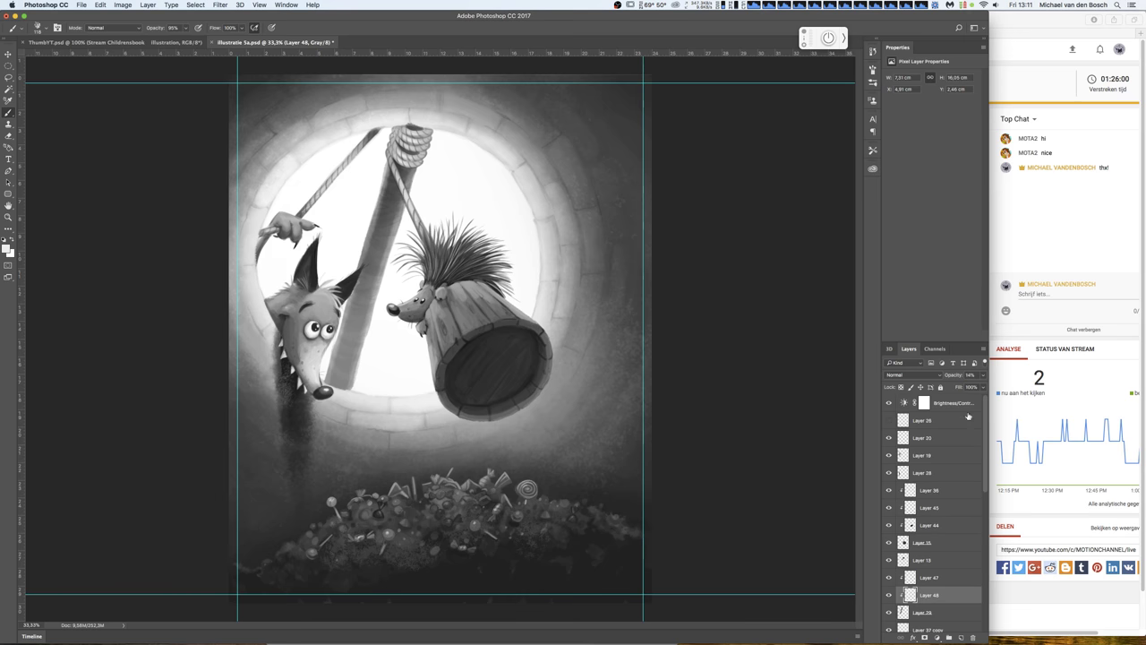
# - On a new layer clipped to fox Layer 19, shade the fox's paw and ear edge
pyautogui.click(888, 455)
pyautogui.click(888, 455)
pyautogui.click(945, 455)
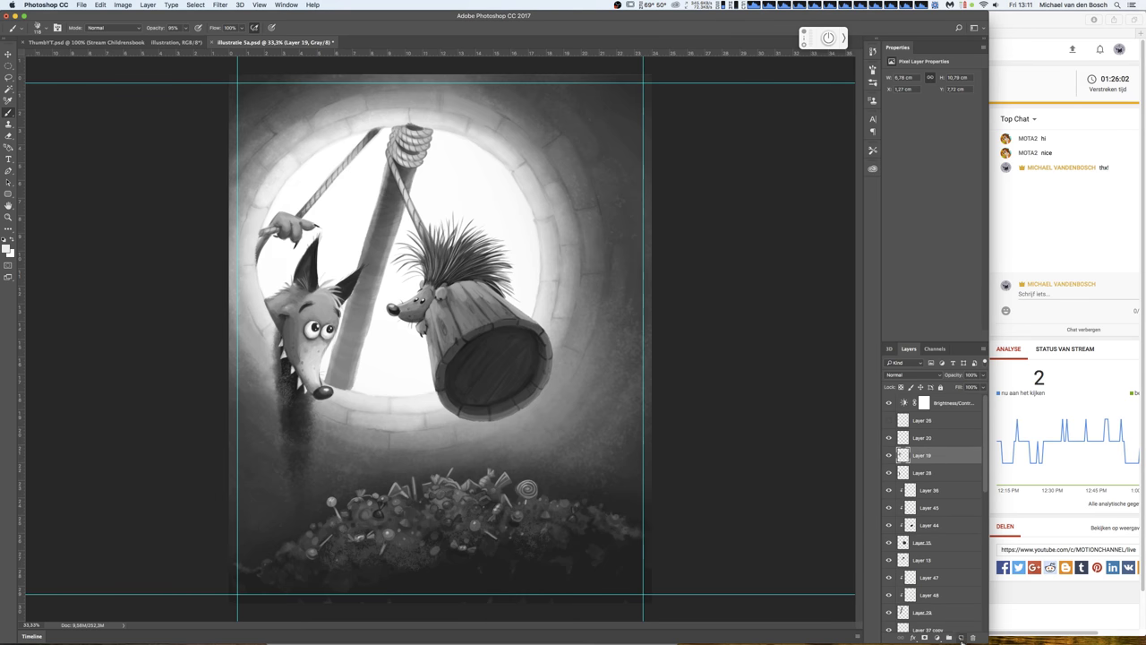
pyautogui.click(961, 641)
pyautogui.keyDown('alt'); pyautogui.click(942, 464); pyautogui.keyUp('alt')
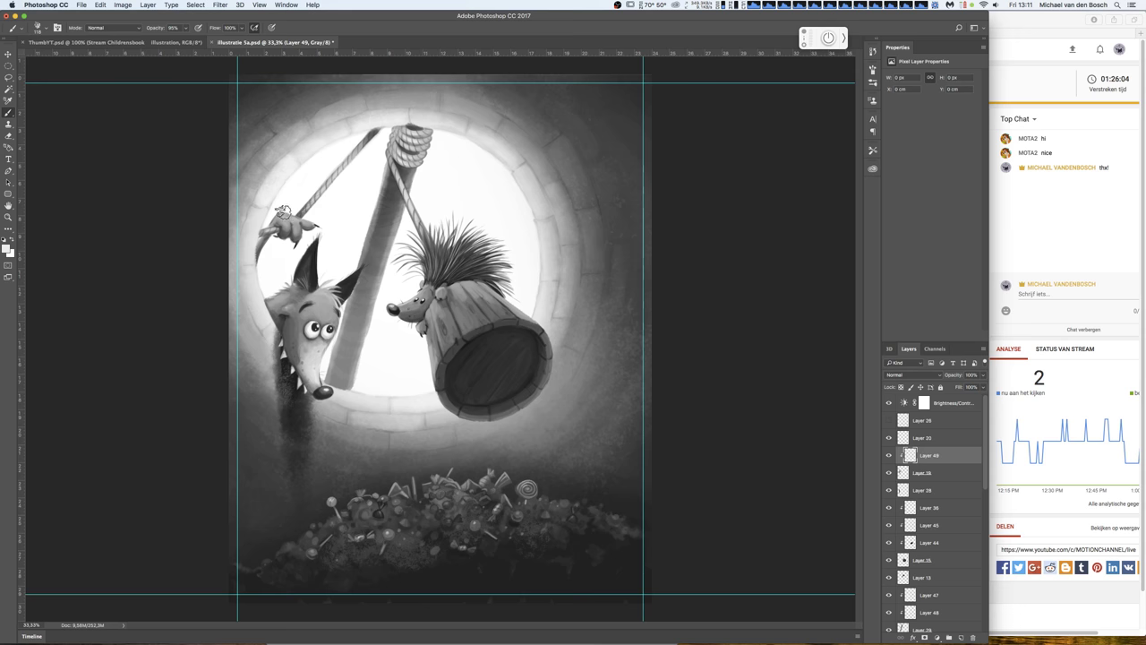
pyautogui.moveTo(276, 211)
pyautogui.mouseDown()
pyautogui.moveTo(302, 217)
pyautogui.moveTo(299, 229)
pyautogui.moveTo(314, 216)
pyautogui.moveTo(295, 204)
pyautogui.moveTo(269, 219)
pyautogui.moveTo(283, 211)
pyautogui.moveTo(320, 274)
pyautogui.moveTo(349, 266)
pyautogui.moveTo(320, 289)
pyautogui.moveTo(338, 315)
pyautogui.moveTo(320, 381)
pyautogui.mouseUp()
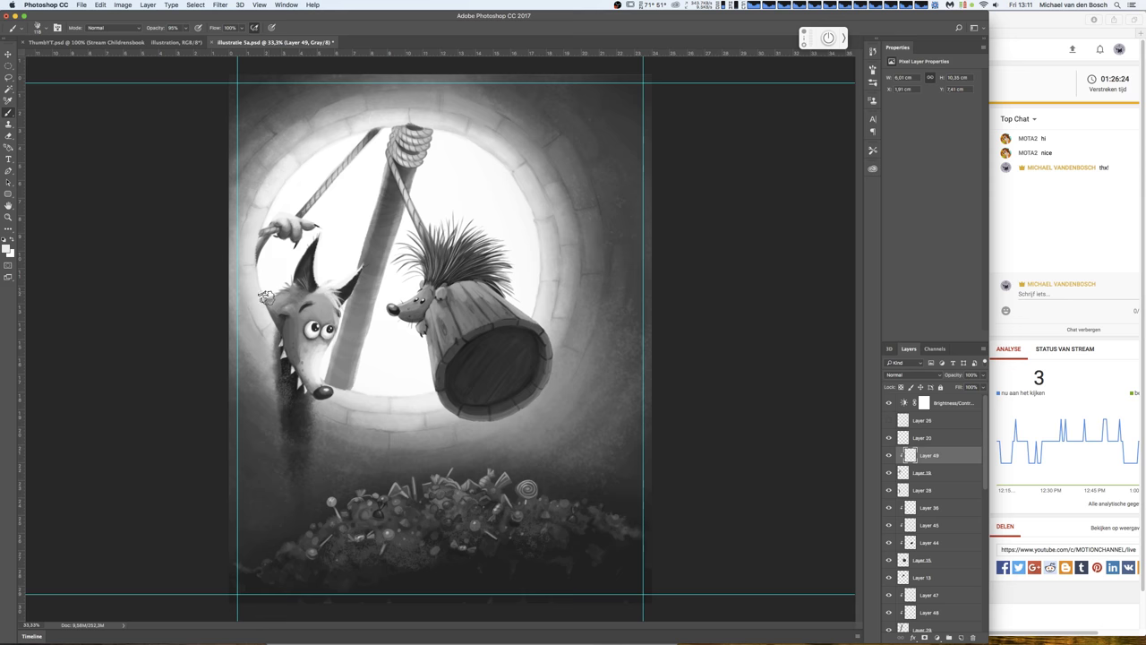
pyautogui.moveTo(267, 297); pyautogui.dragTo(278, 288)
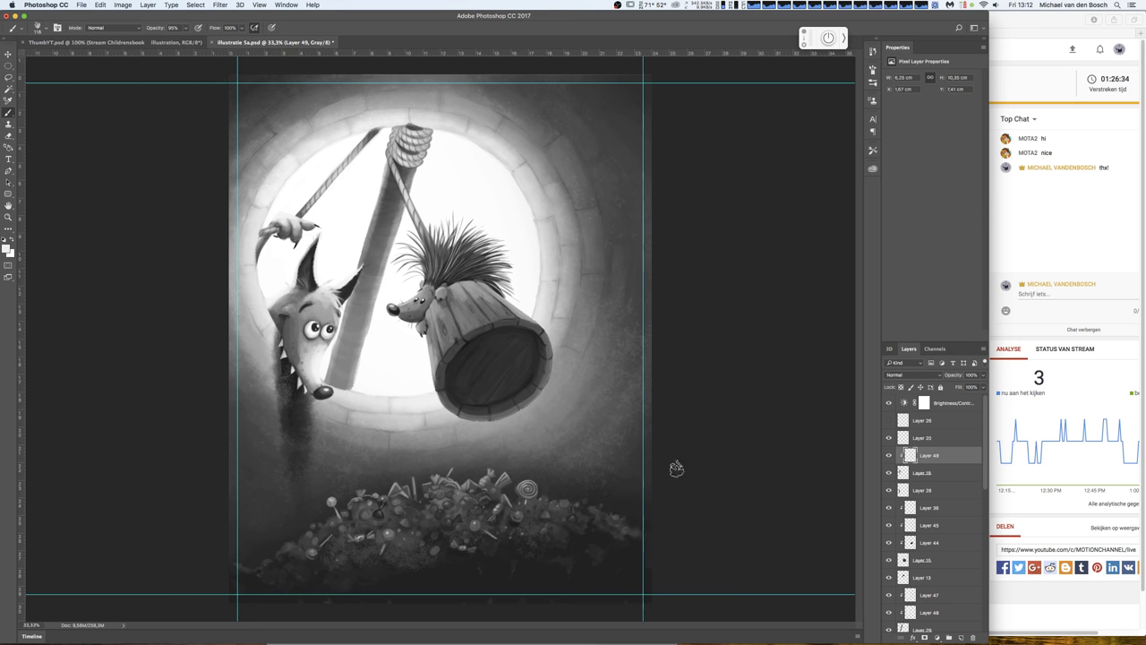
# - Fade Layer 49's opacity down and add a new empty Layer 50 above it
pyautogui.click(983, 387)
pyautogui.moveTo(956, 388); pyautogui.dragTo(947, 387)
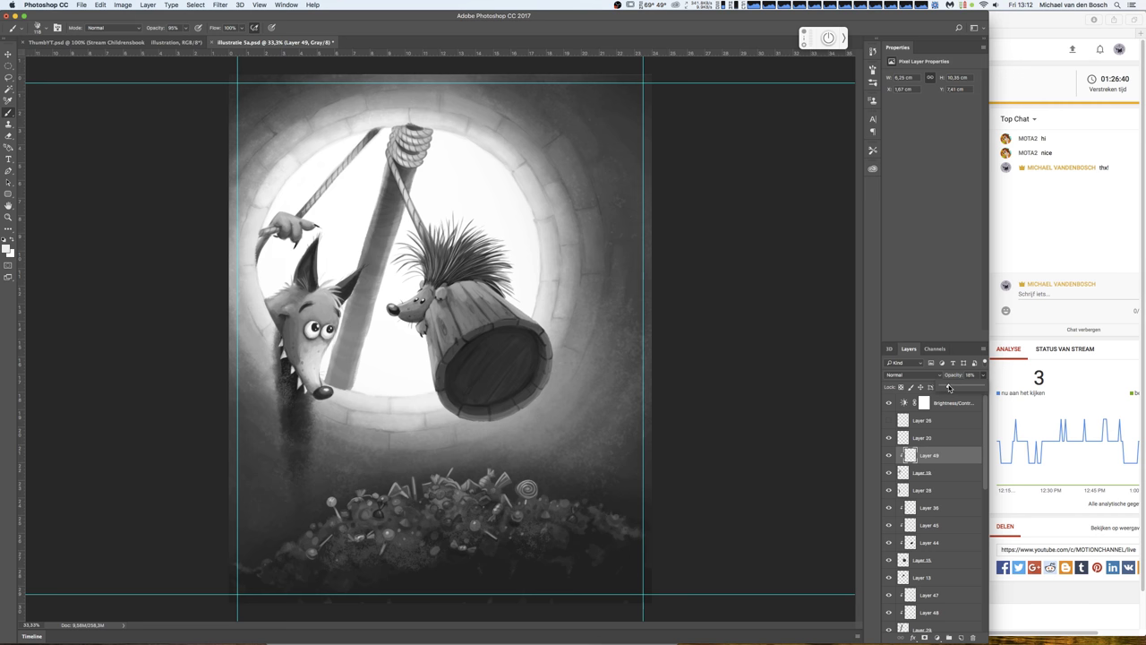
pyautogui.click(960, 637)
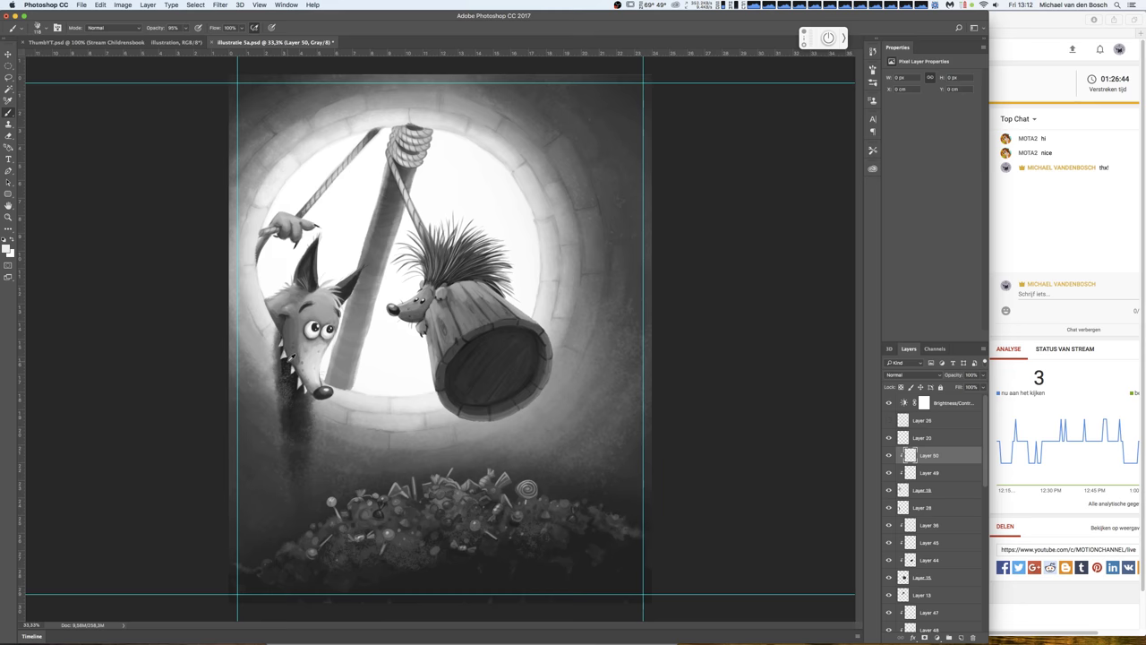
# - Paint dark fur on the fox's chin, cheek, ear and paw on Layer 50 at 28% opacity
pyautogui.moveTo(286, 365)
pyautogui.mouseDown()
pyautogui.moveTo(328, 404)
pyautogui.moveTo(286, 319)
pyautogui.moveTo(273, 330)
pyautogui.moveTo(266, 306)
pyautogui.mouseUp()
pyautogui.moveTo(314, 276)
pyautogui.mouseDown()
pyautogui.moveTo(296, 287)
pyautogui.moveTo(252, 267)
pyautogui.moveTo(249, 277)
pyautogui.mouseUp()
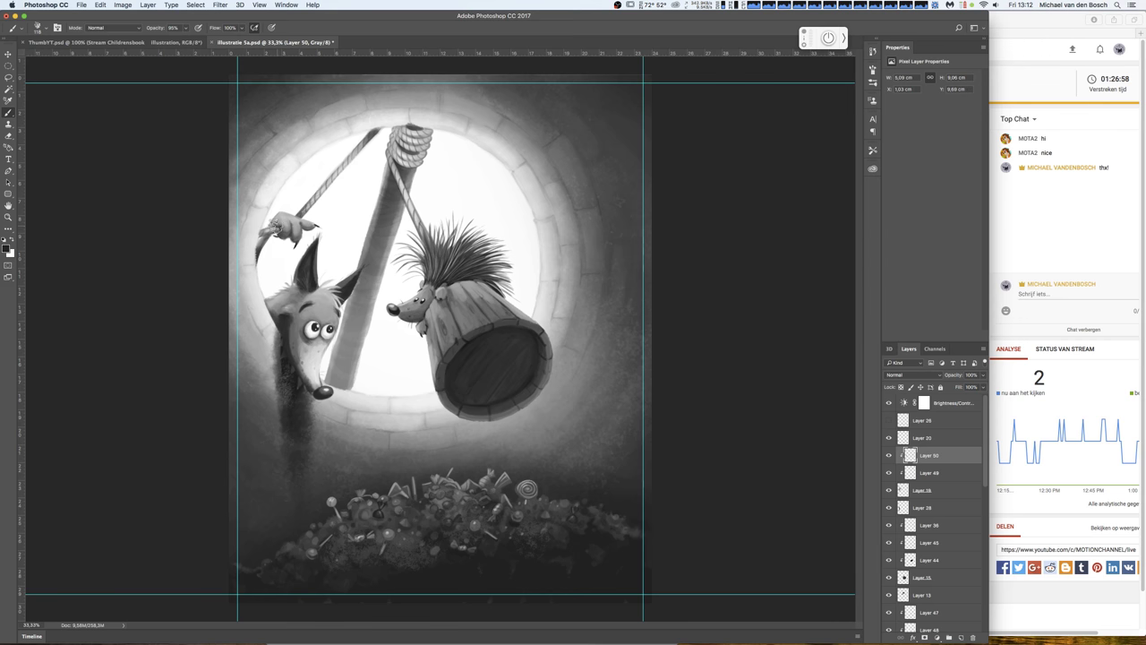
pyautogui.moveTo(279, 236); pyautogui.dragTo(308, 229)
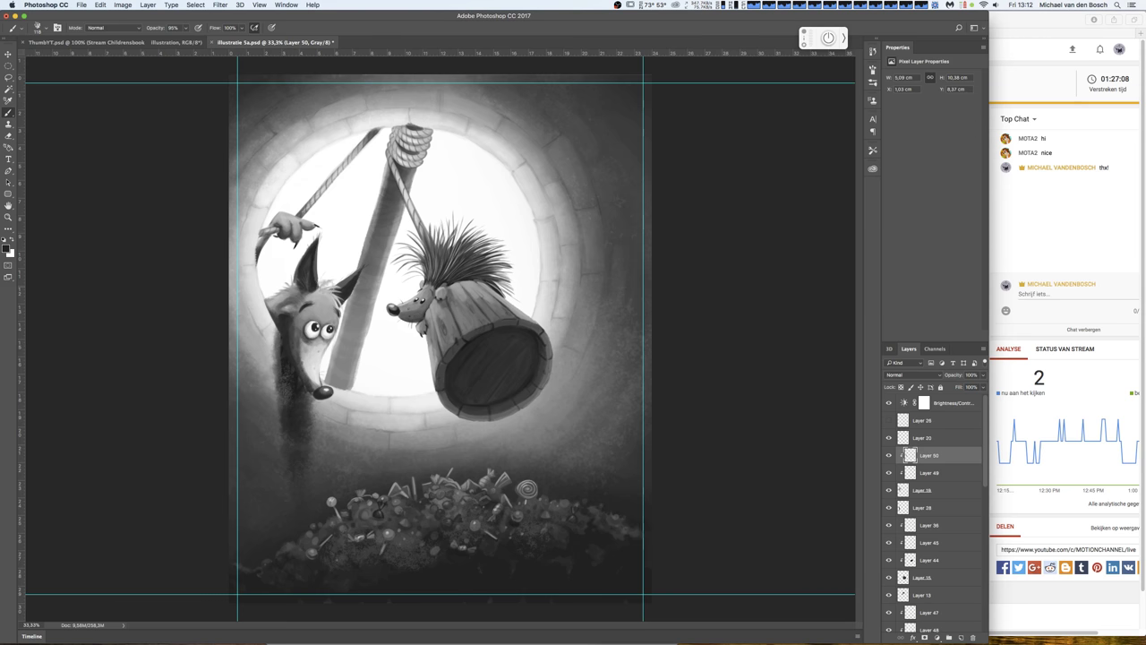
pyautogui.moveTo(984, 378); pyautogui.dragTo(956, 387)
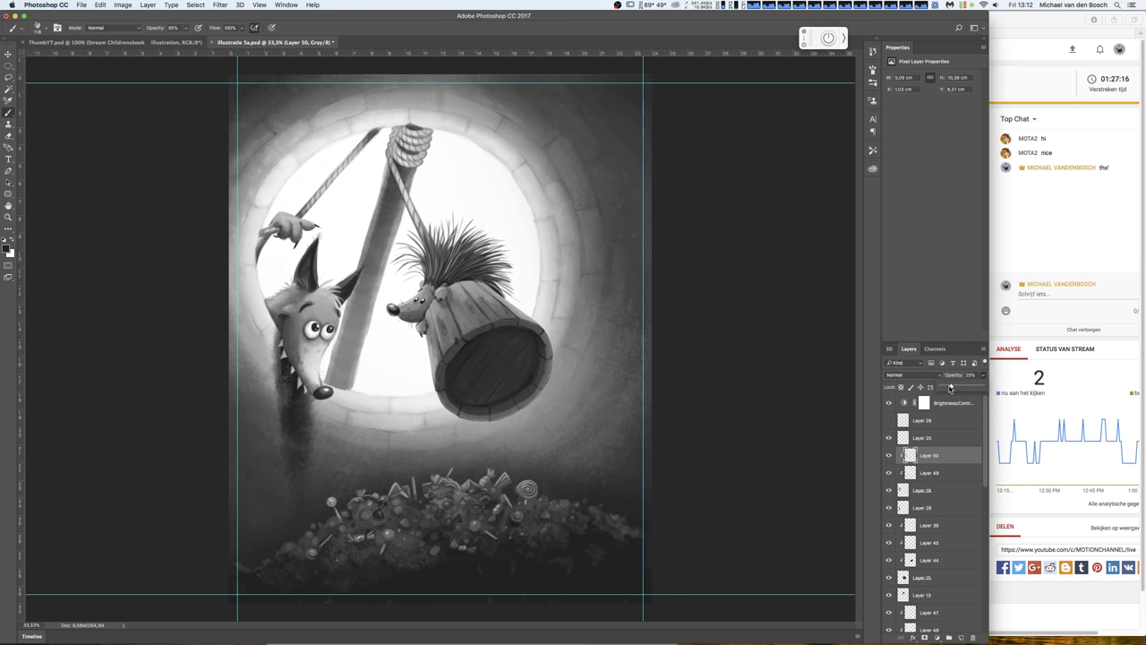
pyautogui.moveTo(950, 388); pyautogui.dragTo(960, 389)
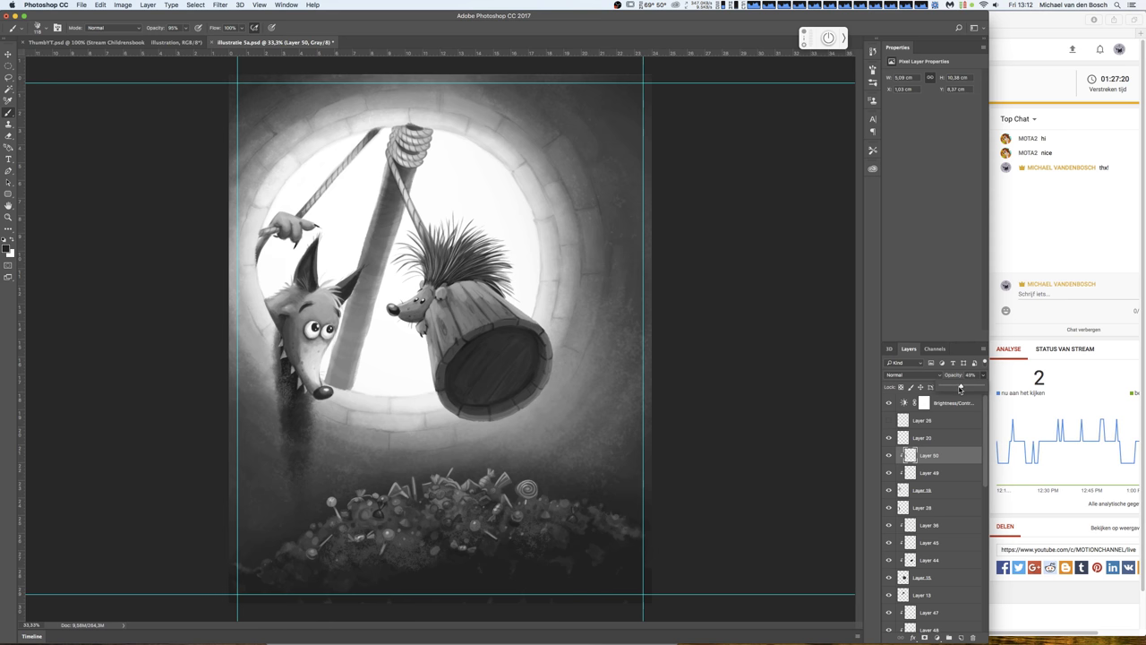
pyautogui.click(309, 390)
pyautogui.click(311, 396)
pyautogui.click(983, 375)
pyautogui.moveTo(974, 388); pyautogui.dragTo(953, 388)
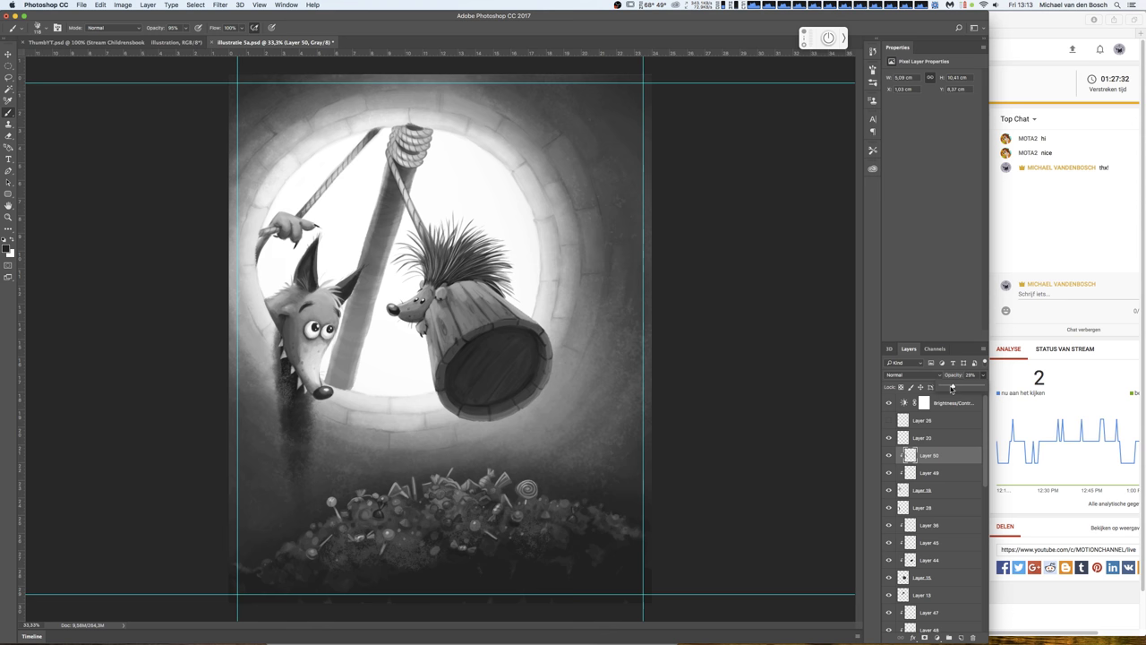
# - Compare the illustration with and without the Brightness/Contrast adjustment, leave it visible, and save
pyautogui.click(889, 404)
pyautogui.click(889, 404)
pyautogui.click(889, 404)
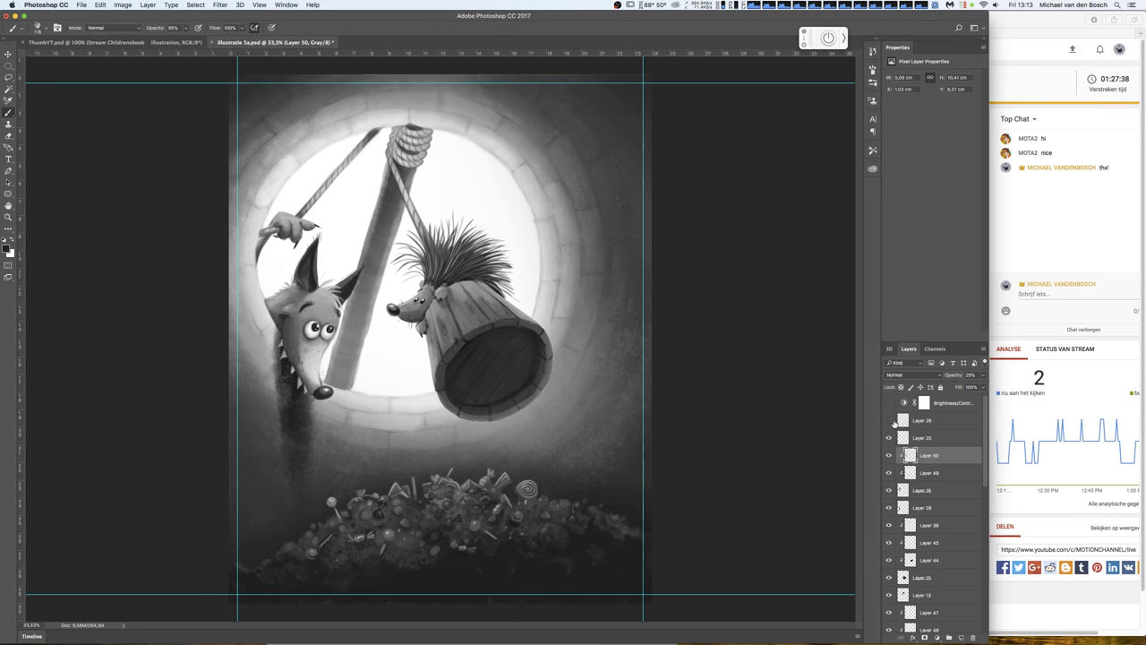
pyautogui.click(889, 404)
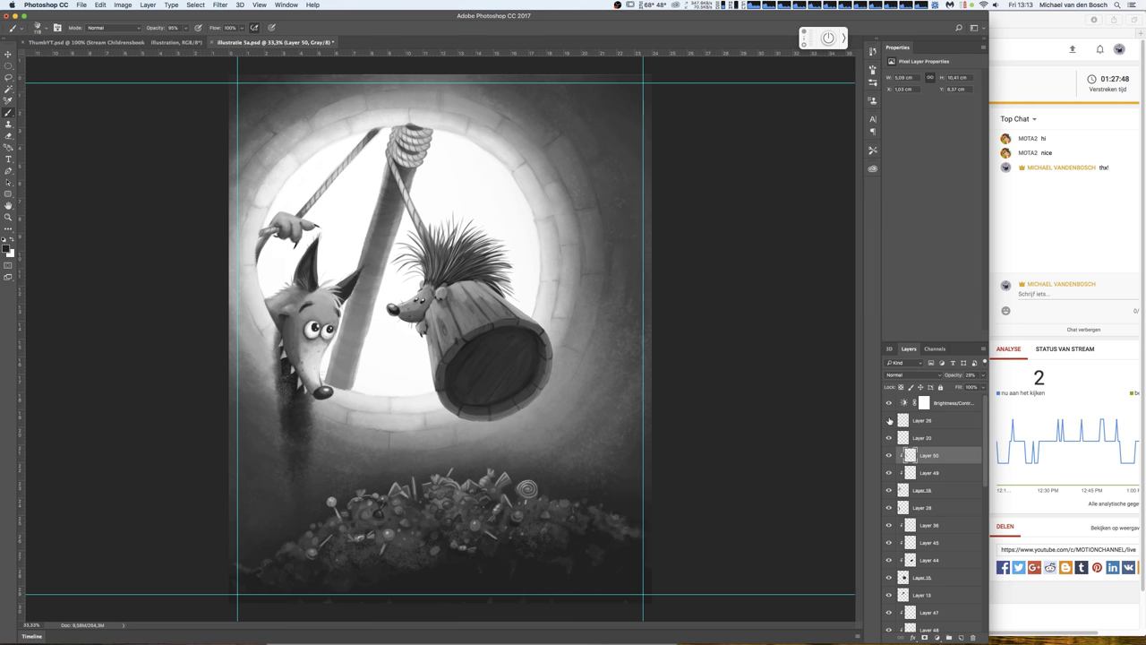
pyautogui.press('super+s')
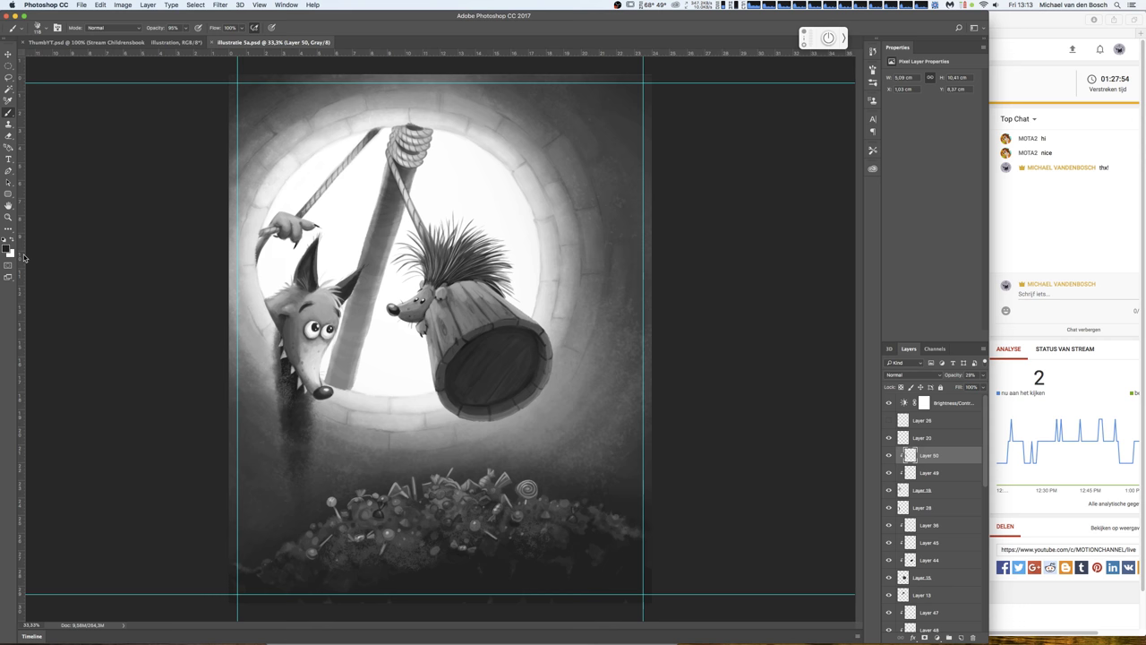
pyautogui.rightClick(415, 372)
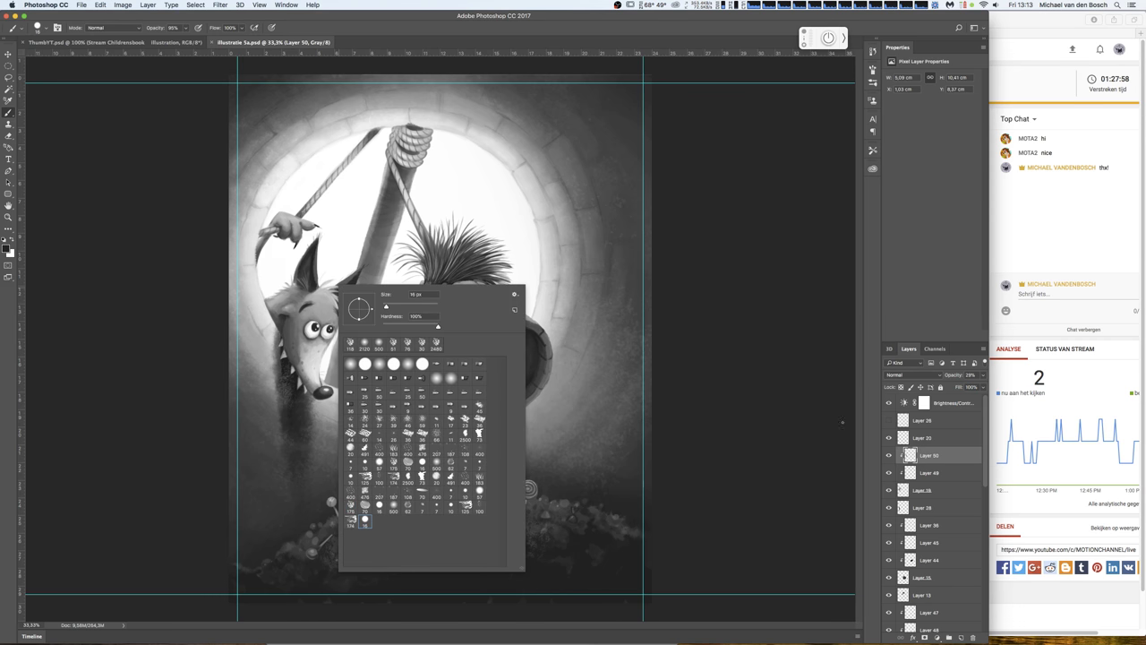
# - On a new layer above Layer 26, hand-letter 'THX for' with a resized brush
pyautogui.click(951, 420)
pyautogui.click(961, 638)
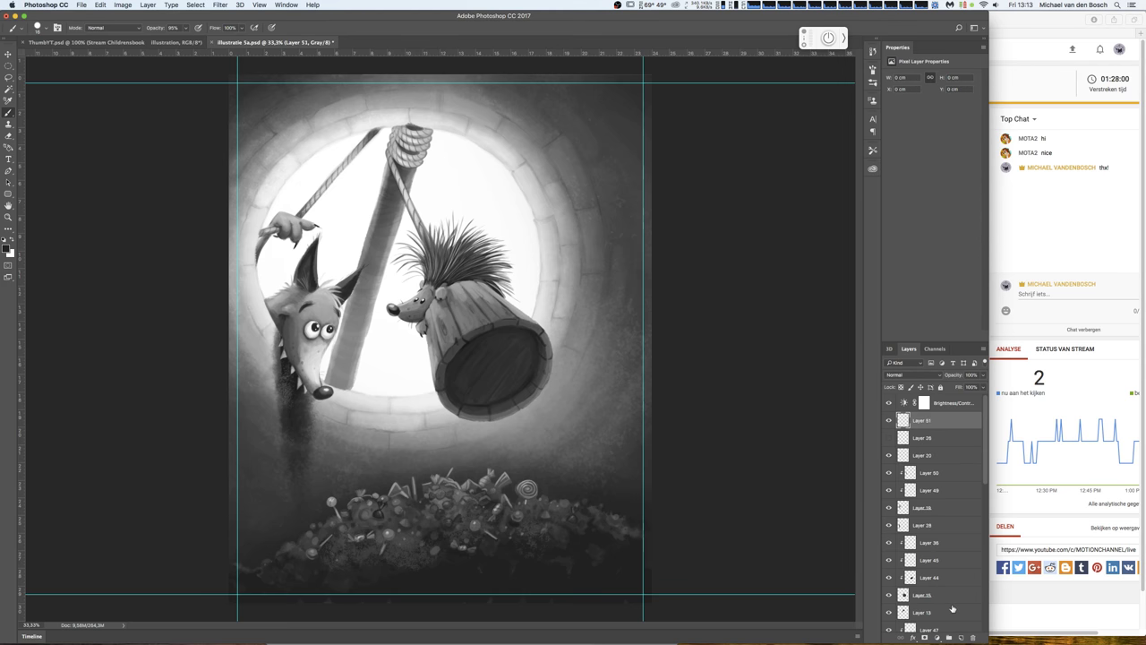
pyautogui.rightClick(501, 448)
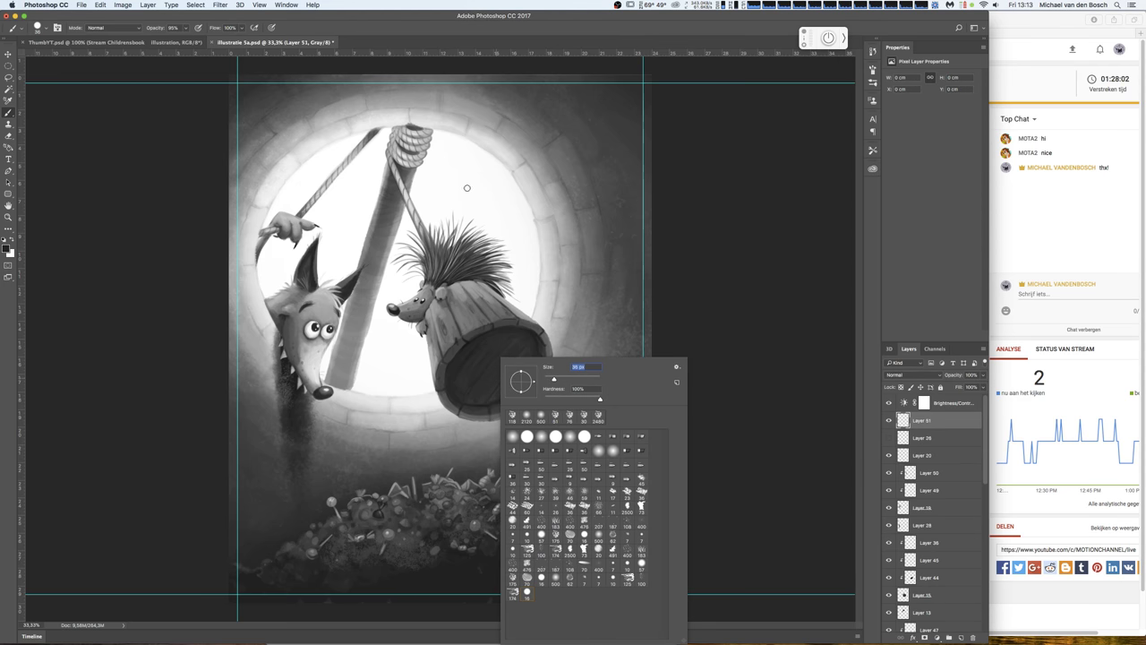
pyautogui.moveTo(467, 187)
pyautogui.mouseDown()
pyautogui.moveTo(464, 166)
pyautogui.moveTo(483, 159)
pyautogui.moveTo(475, 186)
pyautogui.moveTo(494, 173)
pyautogui.moveTo(489, 193)
pyautogui.moveTo(514, 173)
pyautogui.moveTo(518, 189)
pyautogui.moveTo(499, 191)
pyautogui.mouseUp()
pyautogui.moveTo(548, 138); pyautogui.dragTo(538, 188)
pyautogui.moveTo(533, 169); pyautogui.dragTo(545, 165)
pyautogui.moveTo(555, 159)
pyautogui.mouseDown()
pyautogui.moveTo(550, 170)
pyautogui.moveTo(567, 173)
pyautogui.mouseUp()
pyautogui.moveTo(568, 163); pyautogui.dragTo(579, 154)
# - Letter 'watching!' with a swirly underline below, then invert the lettering to white
pyautogui.moveTo(477, 205)
pyautogui.mouseDown()
pyautogui.moveTo(488, 225)
pyautogui.moveTo(500, 205)
pyautogui.moveTo(521, 223)
pyautogui.mouseUp()
pyautogui.moveTo(512, 209); pyautogui.dragTo(543, 217)
pyautogui.moveTo(541, 190)
pyautogui.mouseDown()
pyautogui.moveTo(538, 218)
pyautogui.moveTo(566, 215)
pyautogui.moveTo(572, 192)
pyautogui.moveTo(587, 211)
pyautogui.moveTo(607, 199)
pyautogui.moveTo(584, 224)
pyautogui.mouseUp()
pyautogui.moveTo(625, 169); pyautogui.dragTo(621, 195)
pyautogui.click(620, 205)
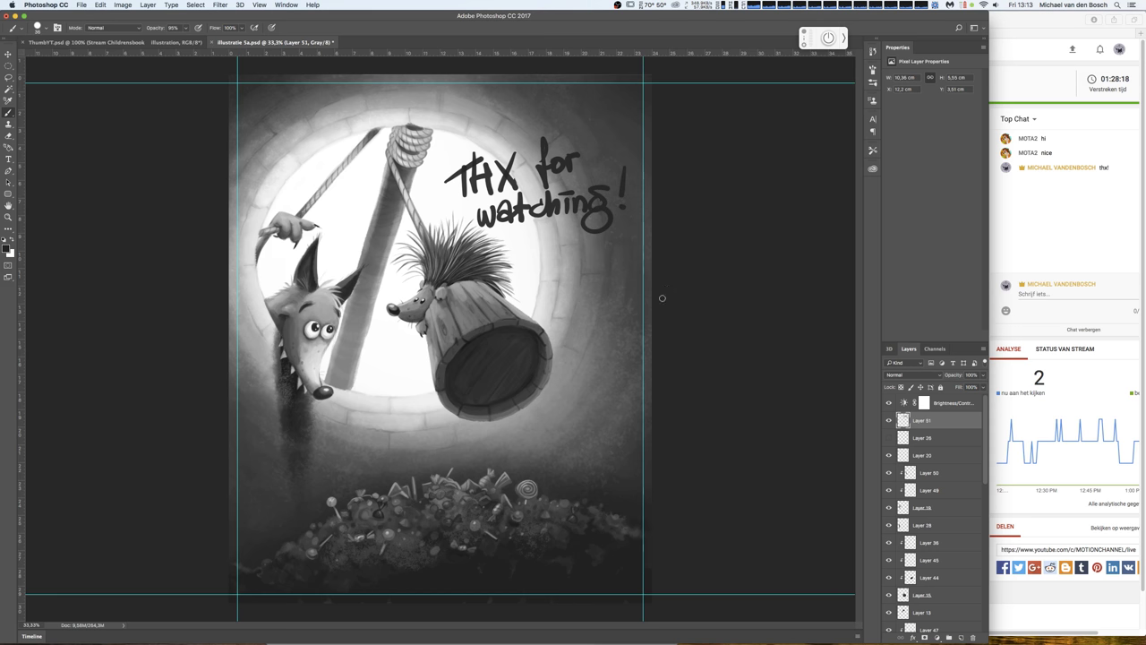
pyautogui.moveTo(495, 251); pyautogui.dragTo(540, 240)
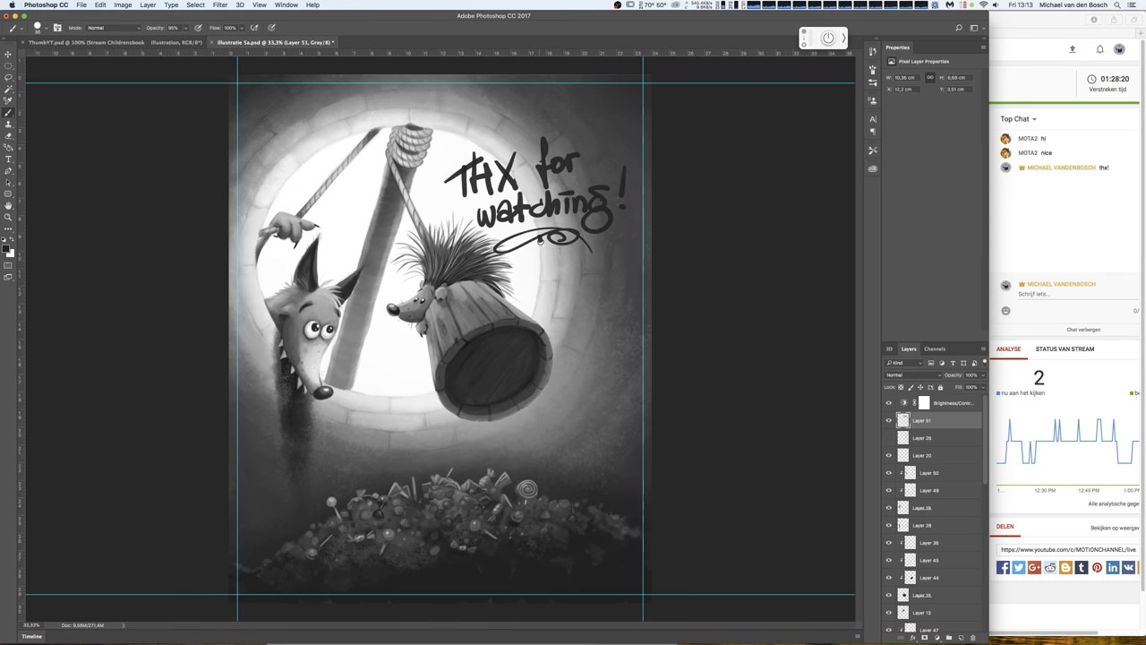
pyautogui.hotkey('ctrl', 'i')
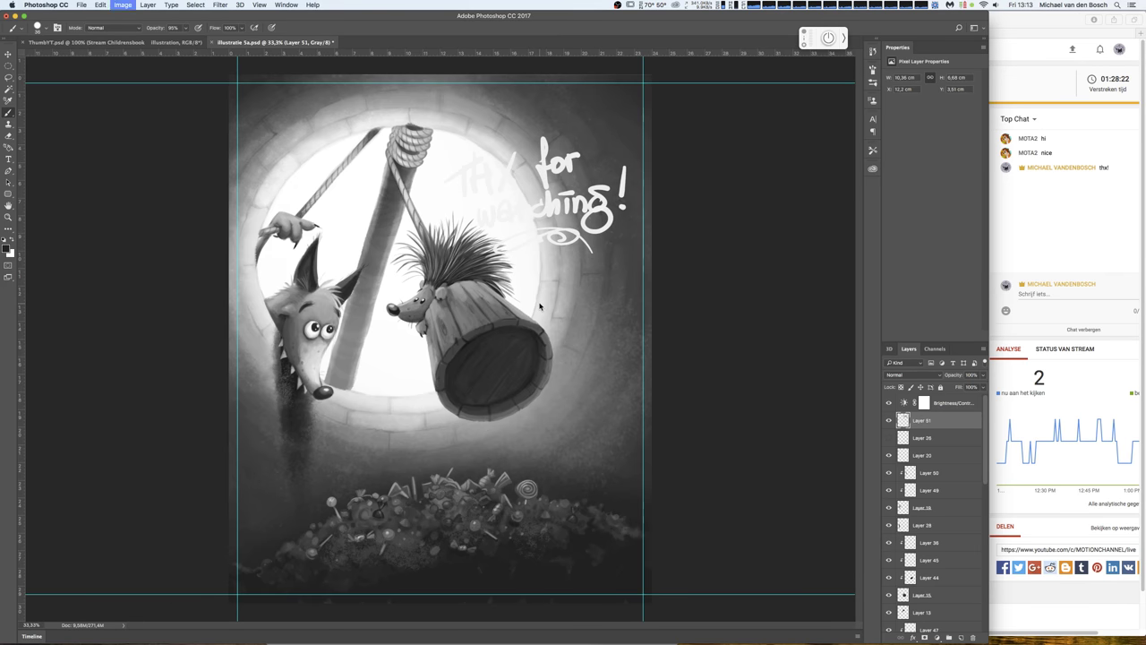
# - Give Layer 51 a drop shadow: 87% opacity, 26 px distance, 62 px size, reduced spread
pyautogui.doubleClick(958, 422)
pyautogui.click(684, 471)
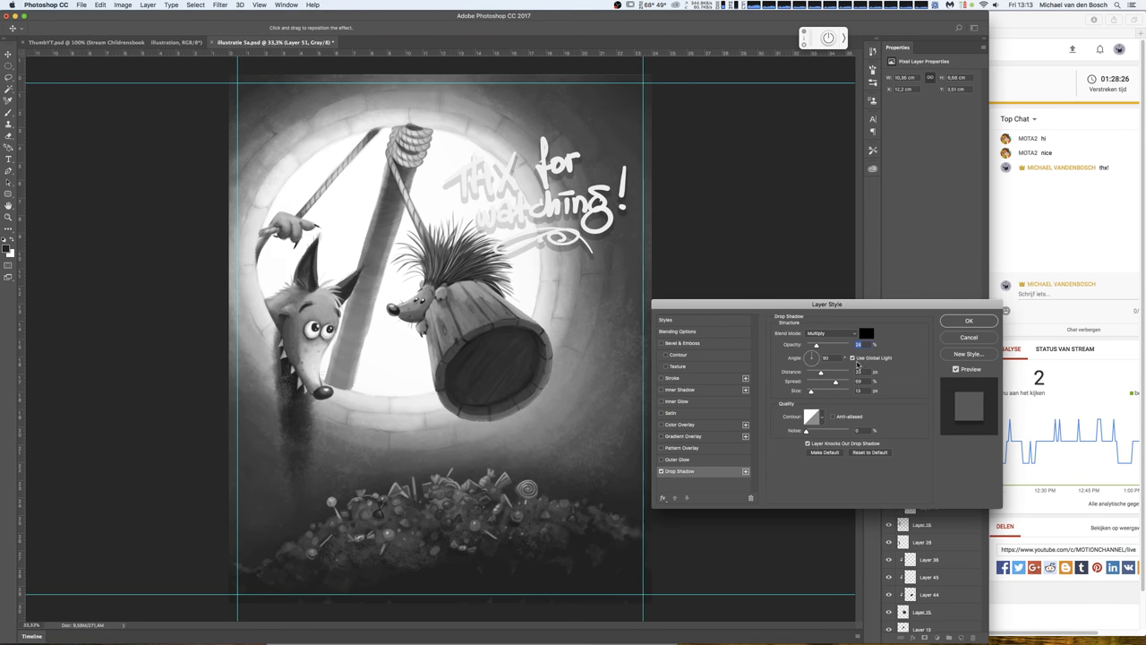
pyautogui.click(834, 347)
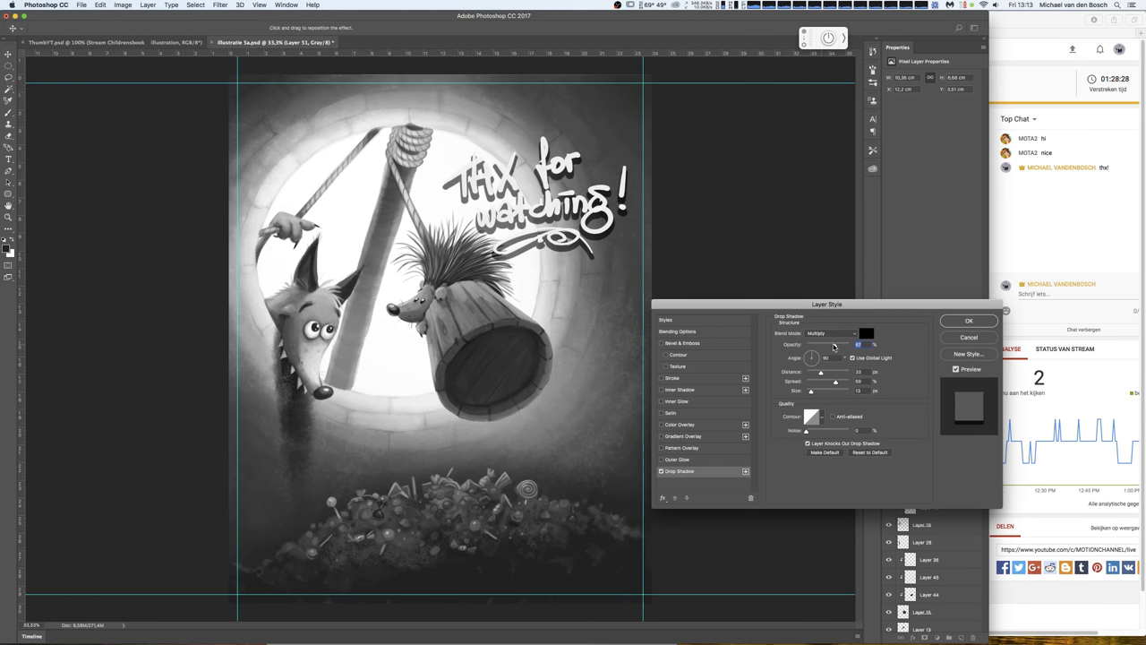
pyautogui.moveTo(821, 372); pyautogui.dragTo(816, 374)
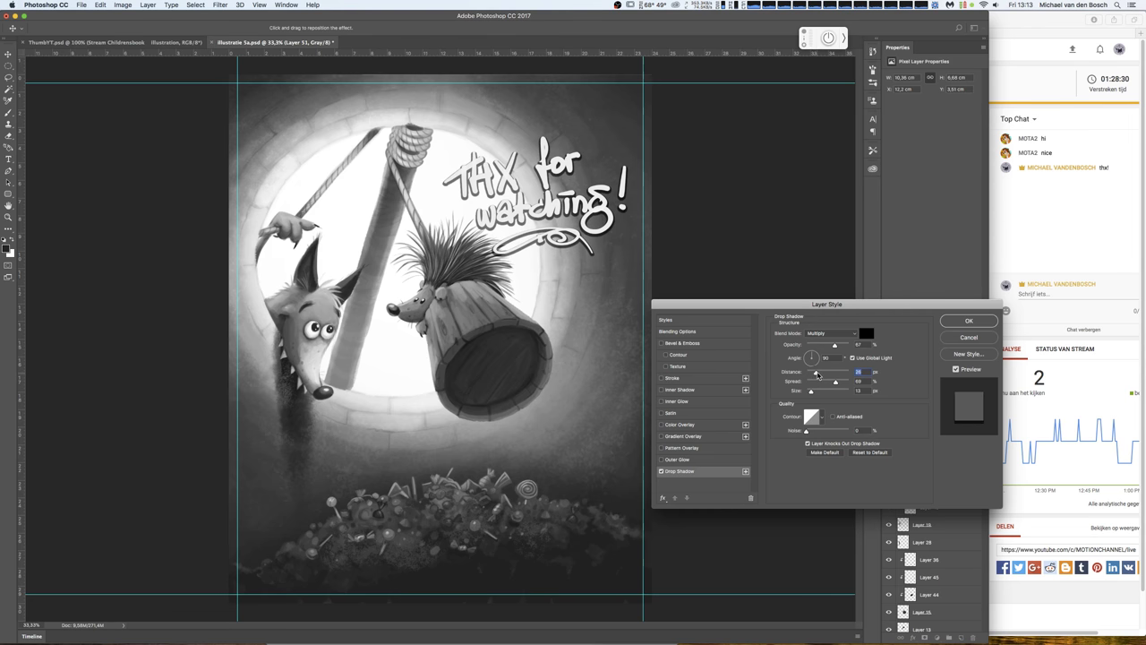
pyautogui.click(824, 393)
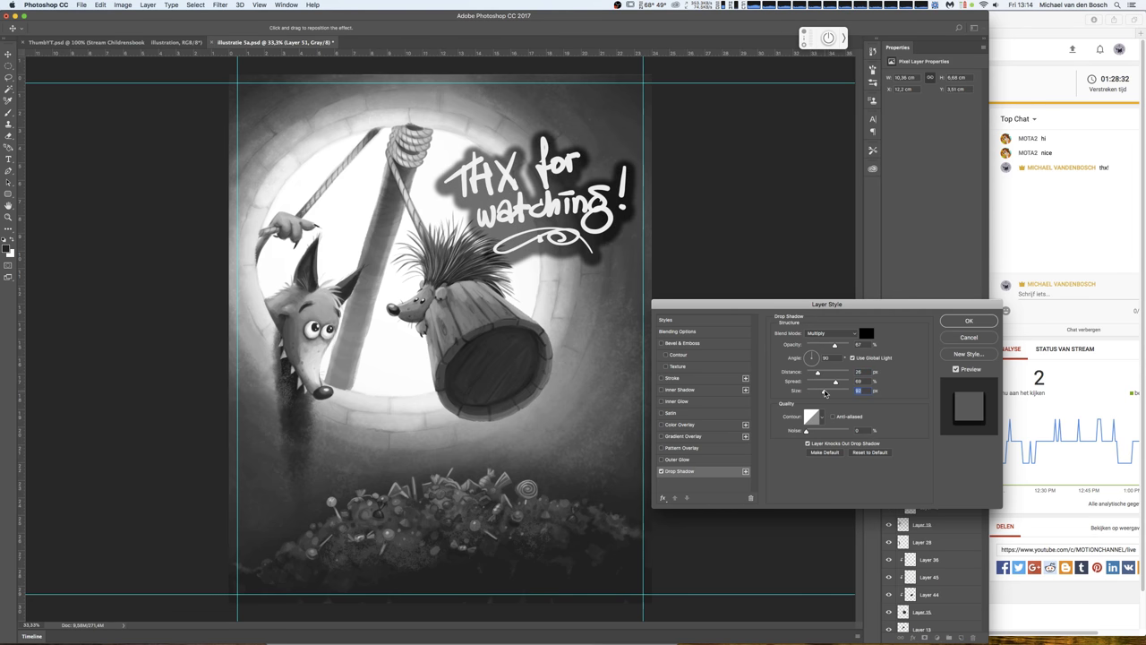
pyautogui.click(821, 382)
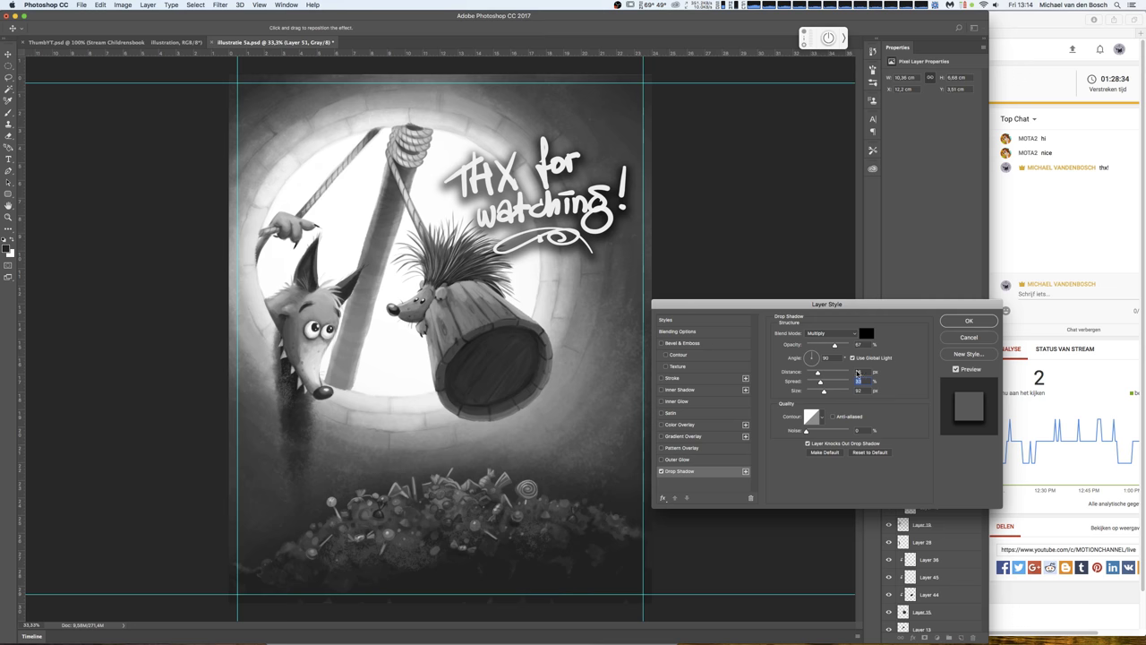
pyautogui.click(968, 323)
pyautogui.hotkey('ctrl', 't')
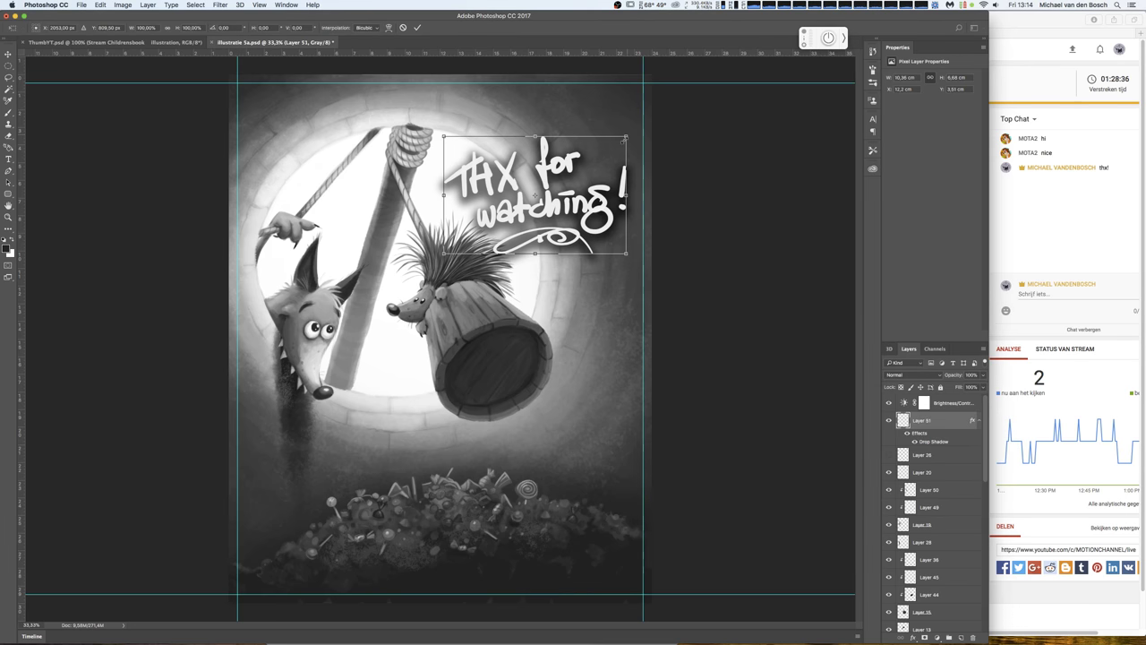
# - Scale the lettering down into the glowing top-right opening, commit, and save
pyautogui.moveTo(624, 139); pyautogui.dragTo(614, 148)
pyautogui.moveTo(548, 188); pyautogui.dragTo(557, 146)
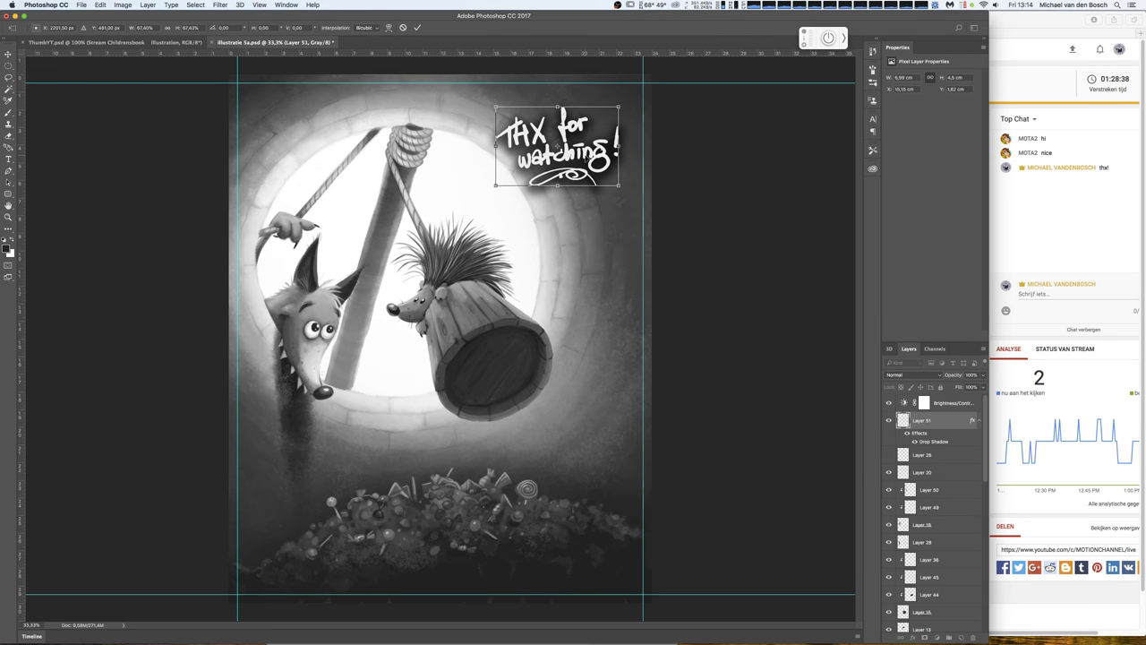
pyautogui.press('Return')
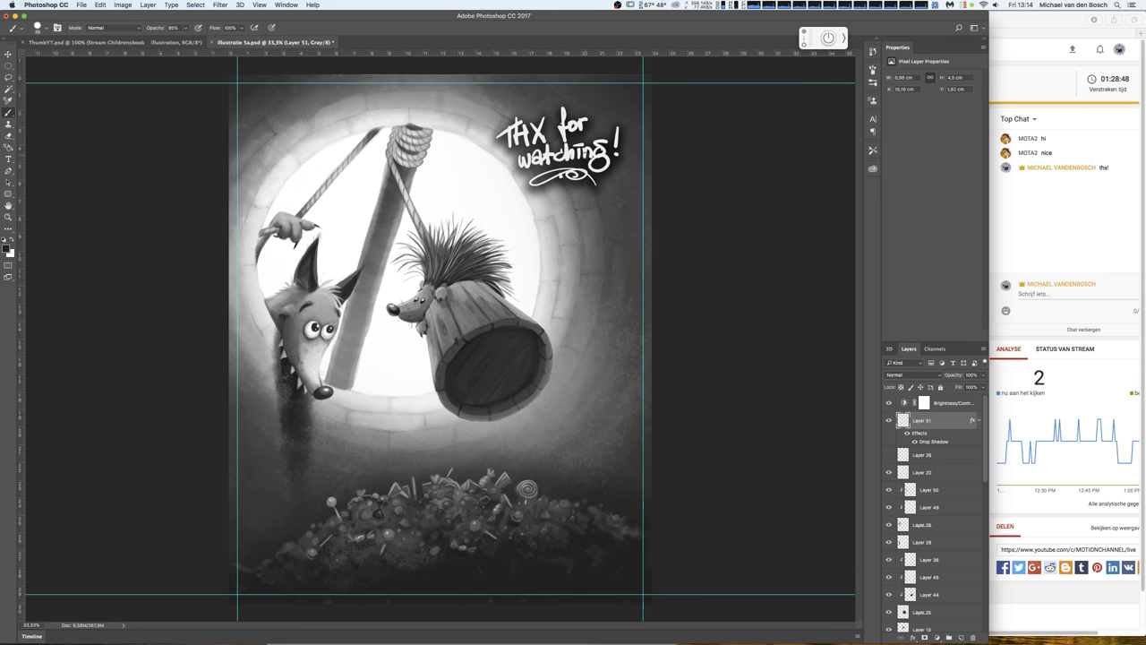
pyautogui.hotkey('ctrl', 's')
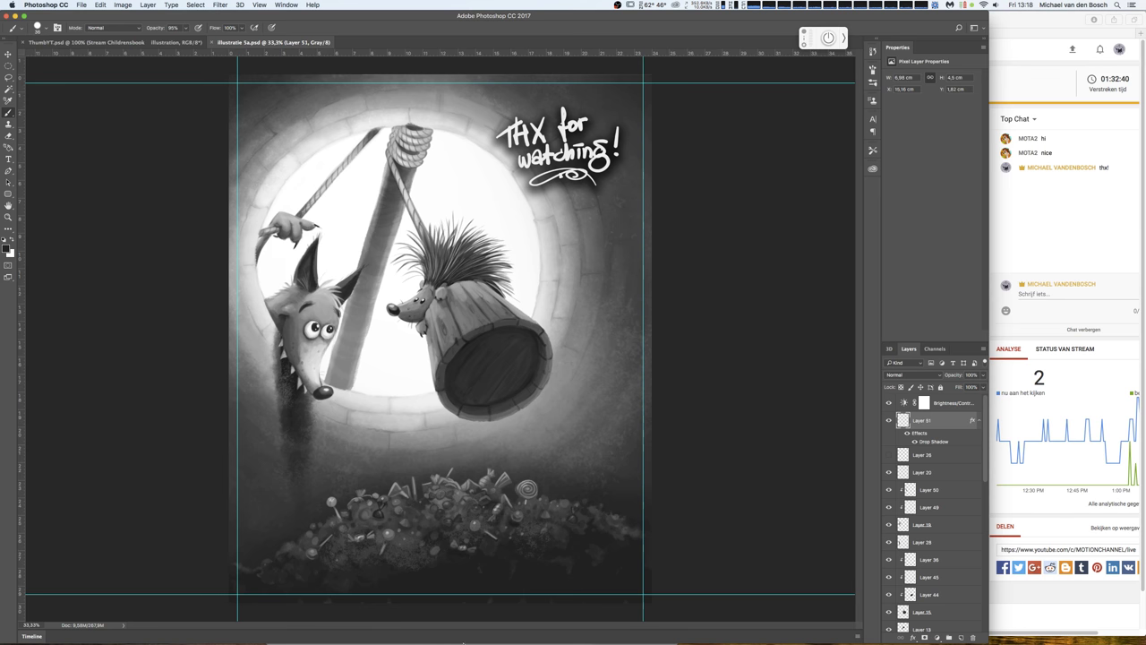
# - Bring the OBS streaming window in front of Photoshop from the Dock
pyautogui.click(748, 628)
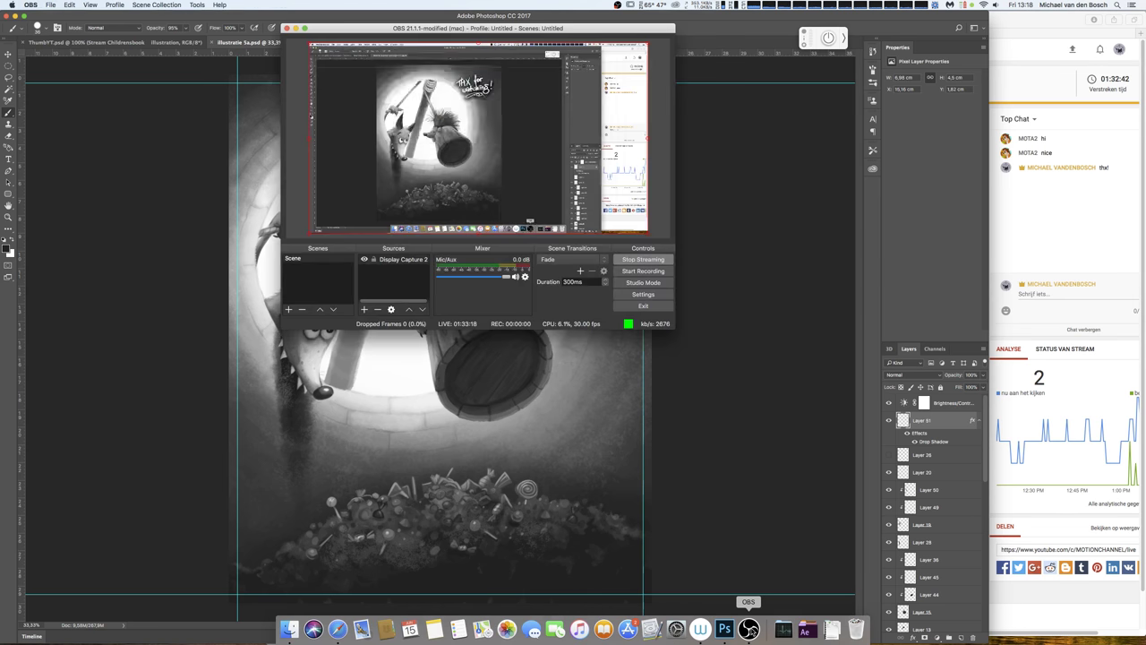